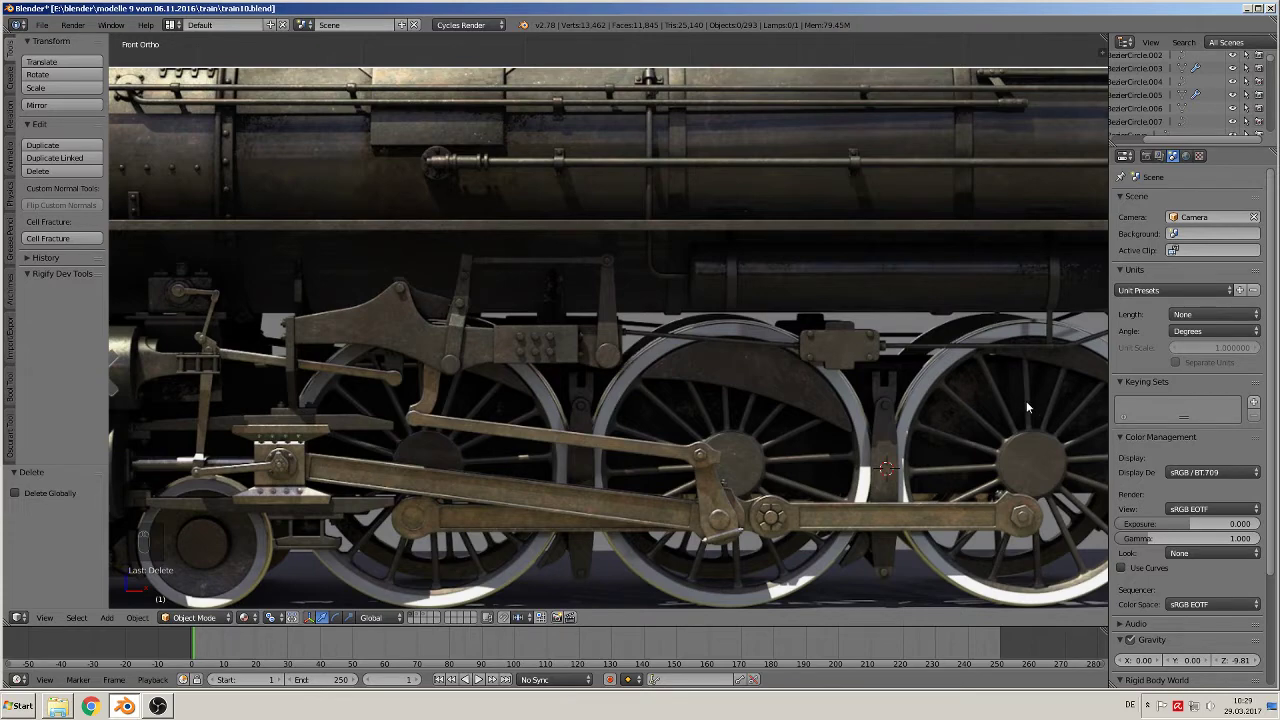
Step: Add a Bezier curve at a spot on the bracket plate above the first drive wheel and rotate it 90° about X
scroll(641, 448, "up", 5)
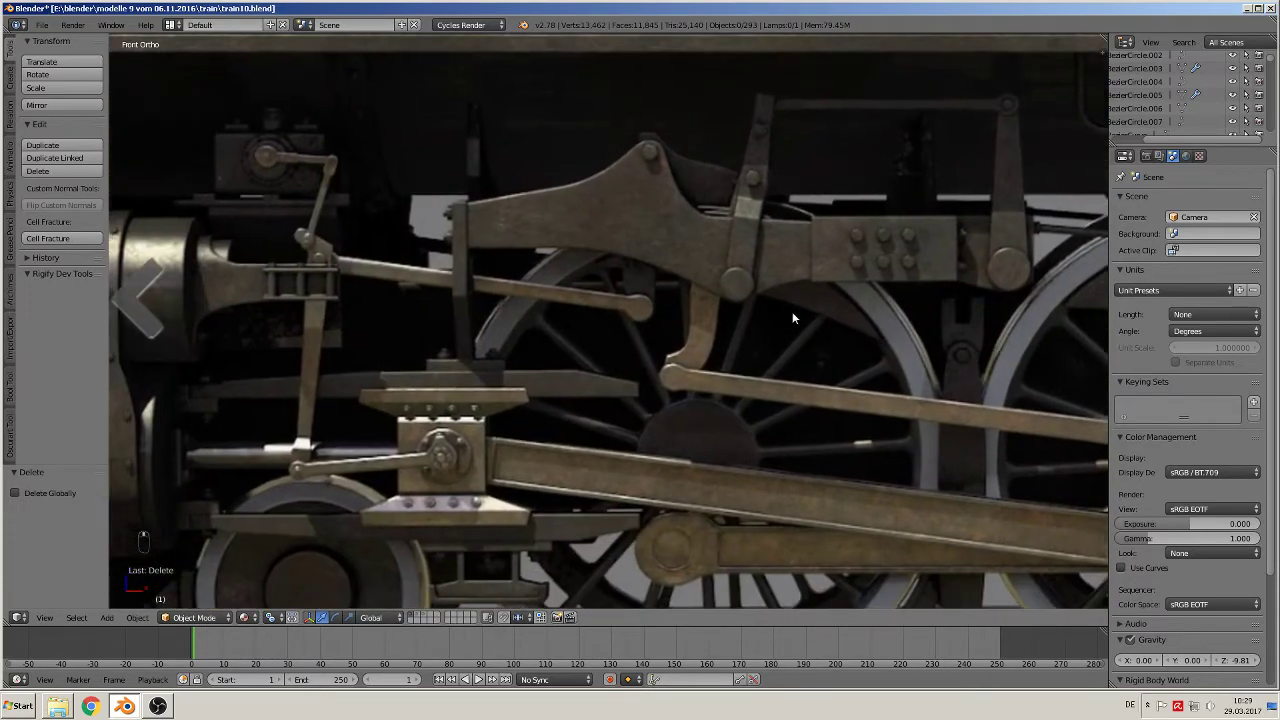
middle_click_drag(793, 318, 810, 430, "shift")
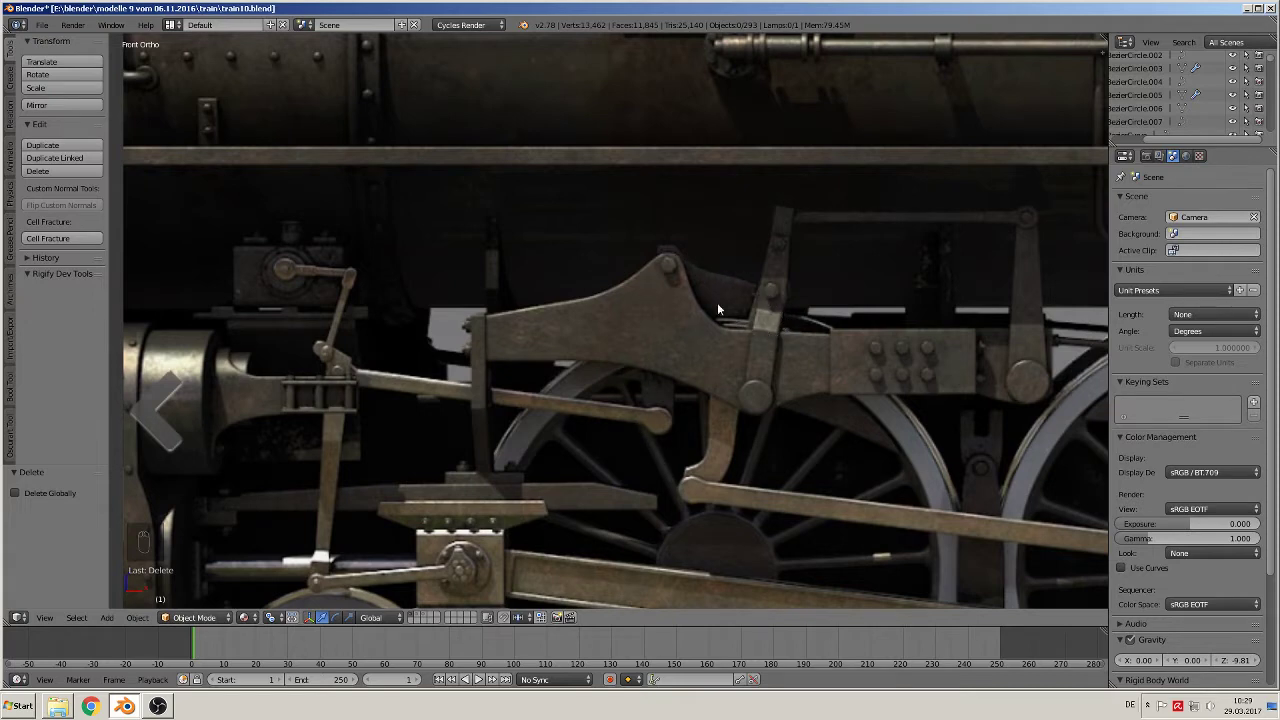
left_click(106, 617)
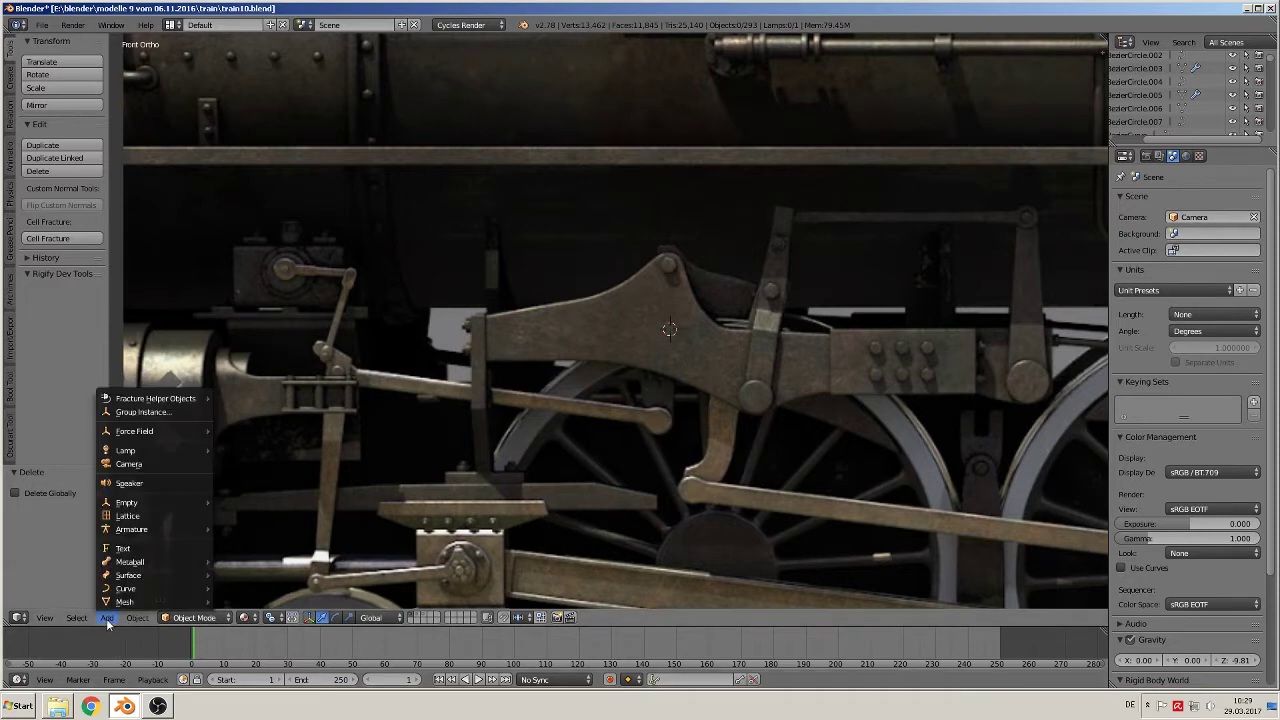
mouse_move(122, 590)
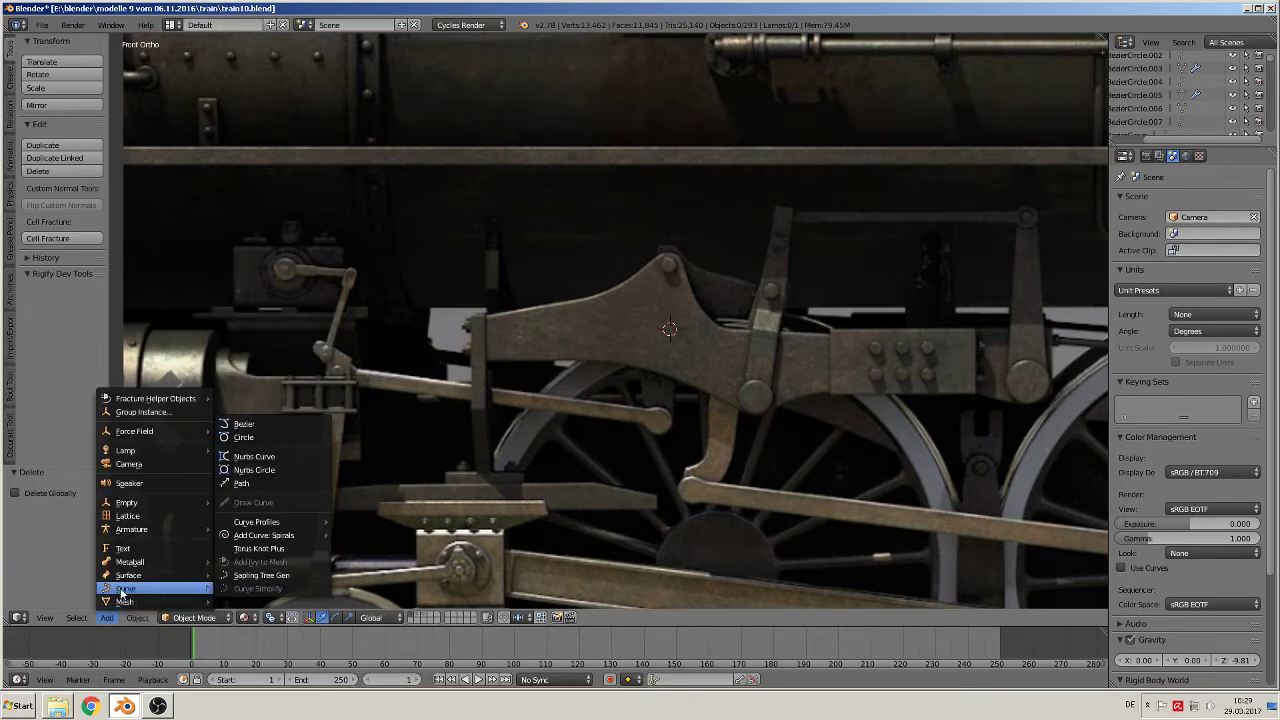
left_click(270, 424)
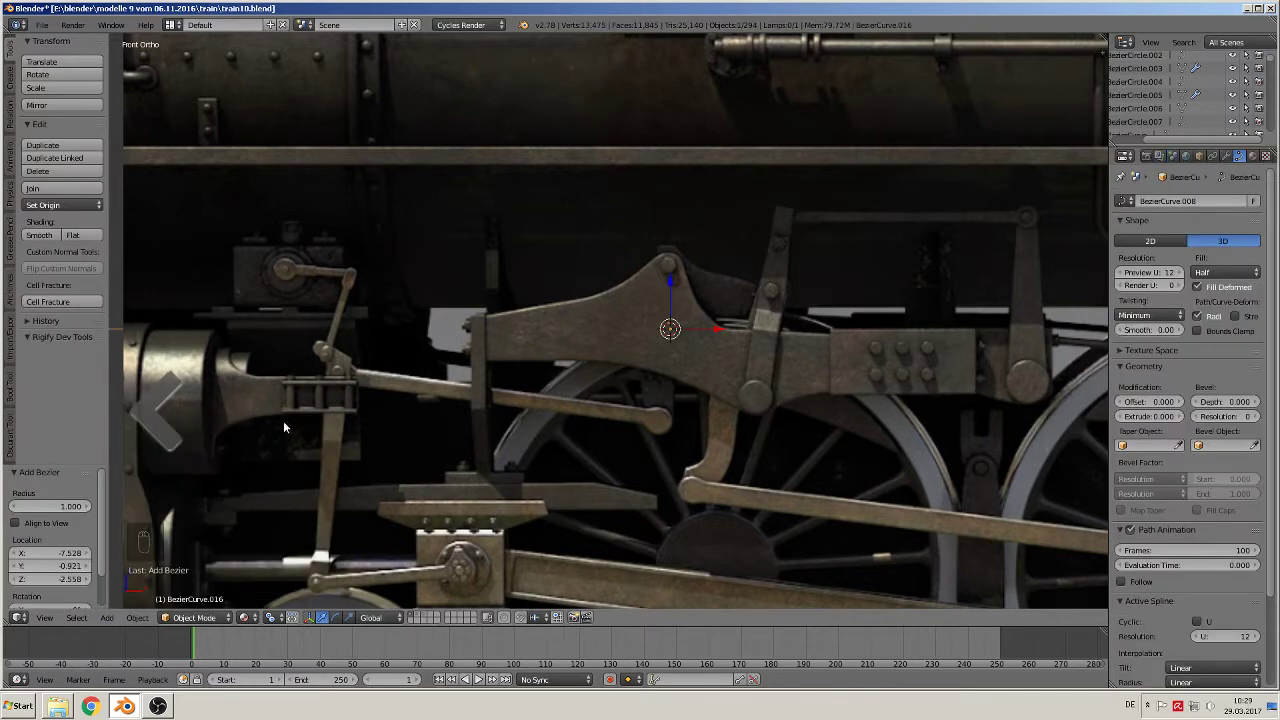
key("r")
key("x")
key("9")
key("0")
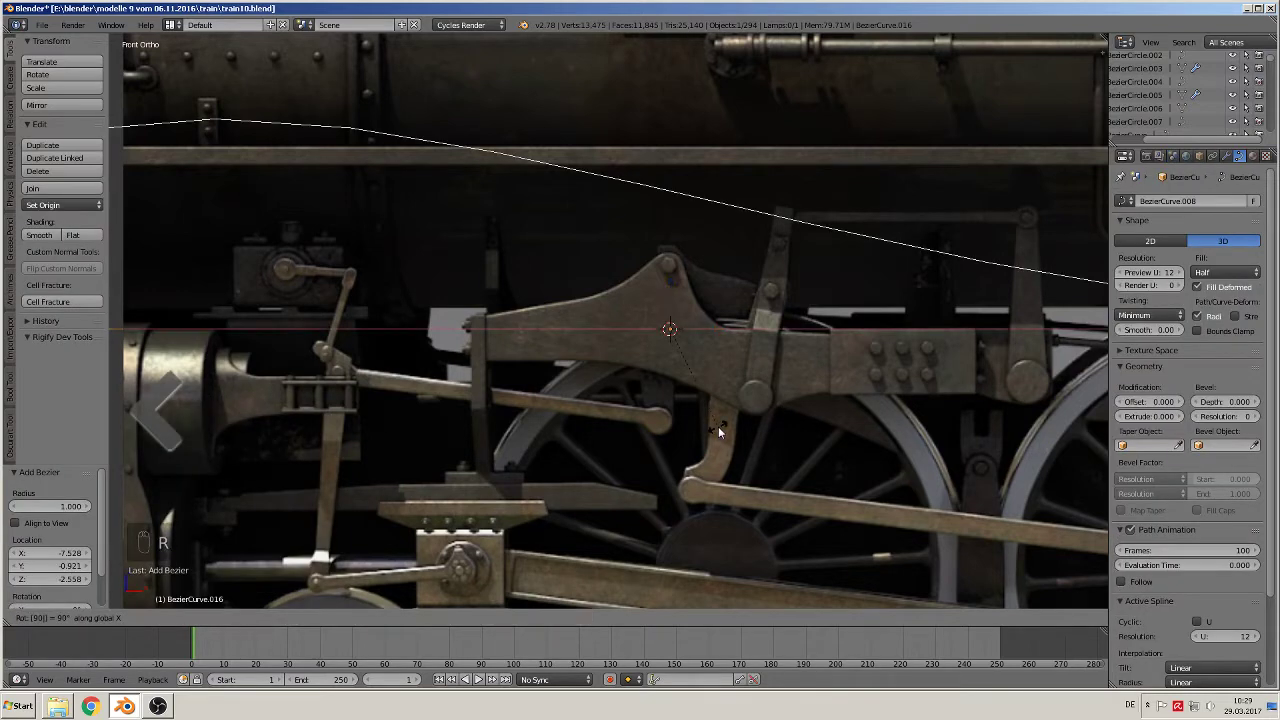
key("Return")
Step: Scale the curve to about 0.017 and move it down onto the round end of the rod below the bracket
scroll(718, 426, "up", 1)
key("s")
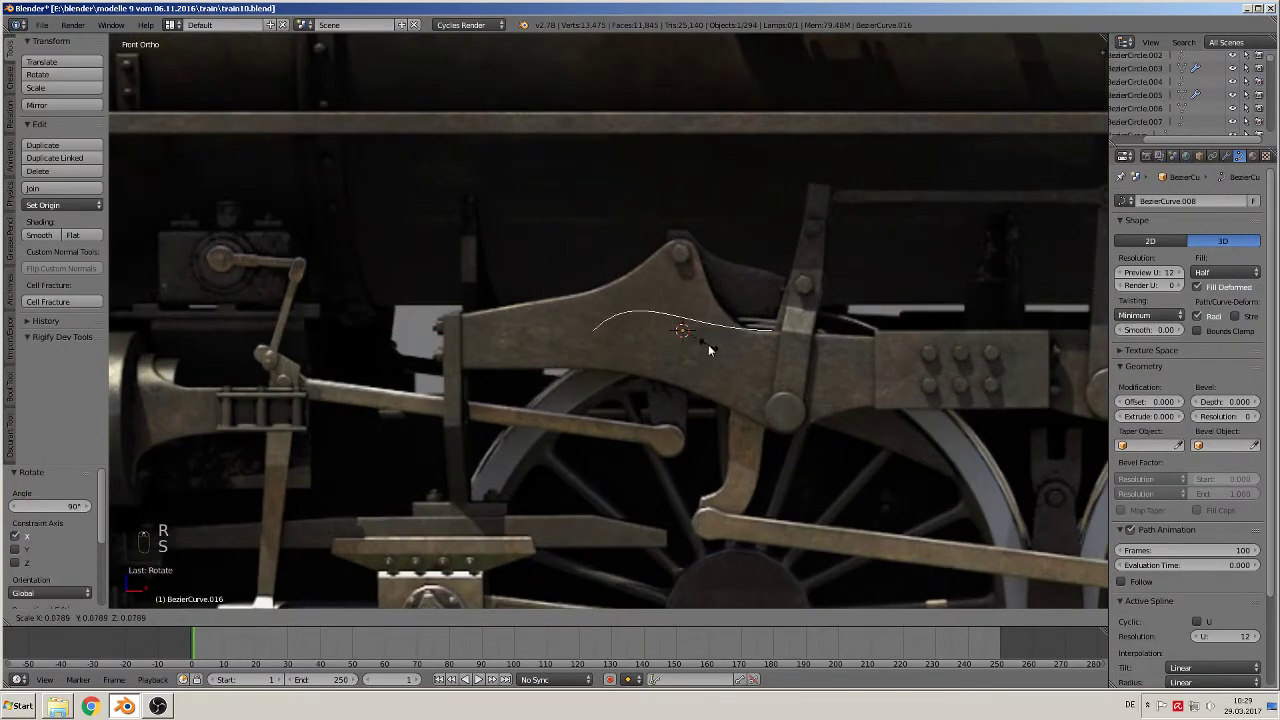
left_click(685, 340)
scroll(685, 340, "up", 3)
middle_click_drag(723, 376, 697, 277, "shift")
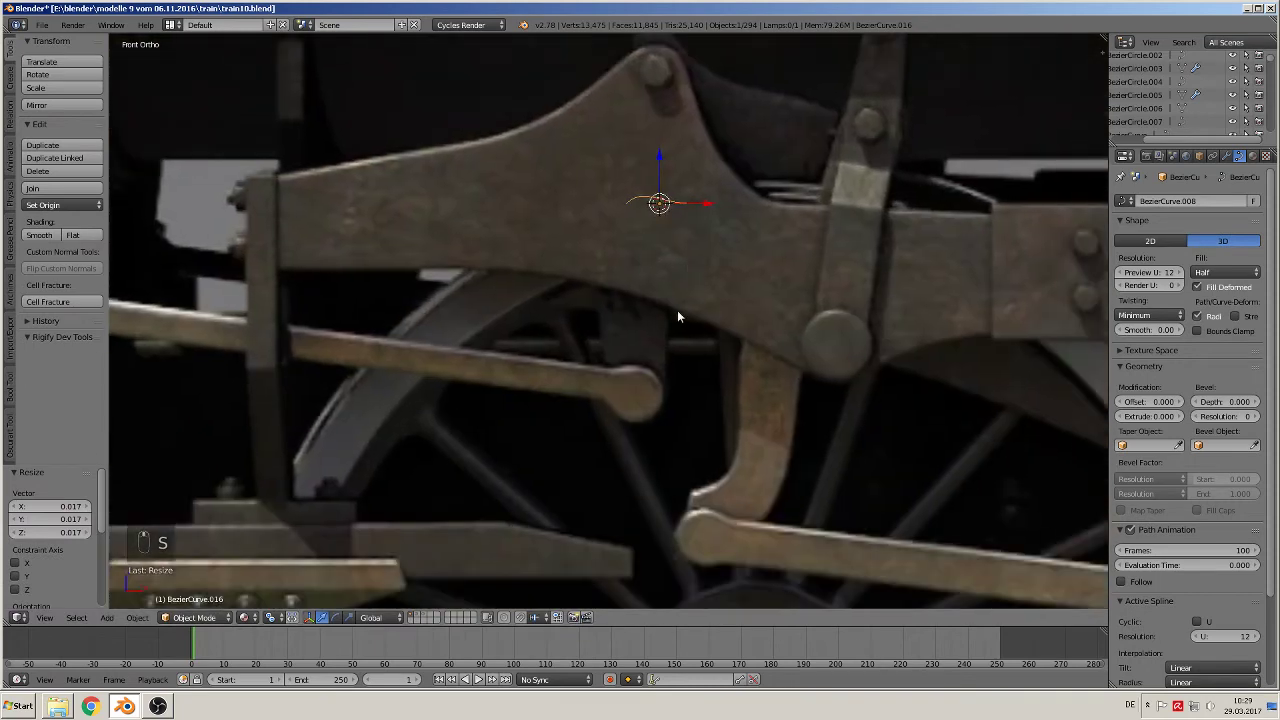
key("g")
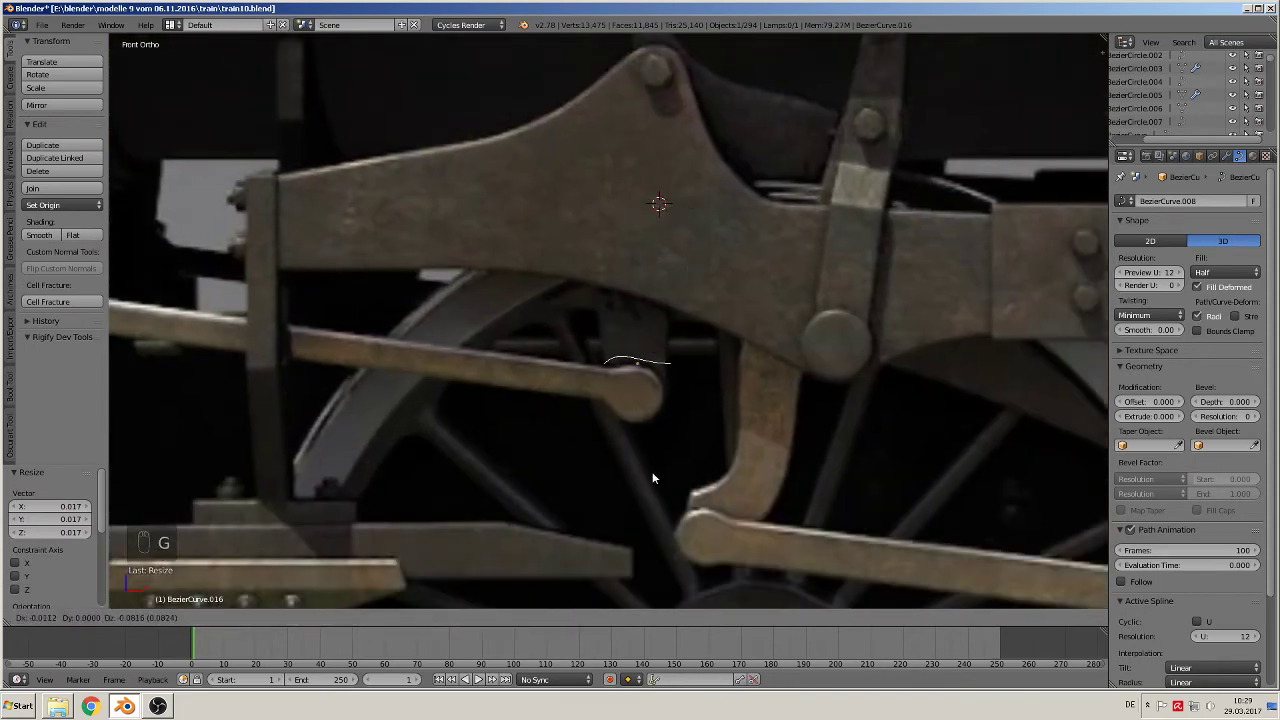
left_click(652, 479)
key("g")
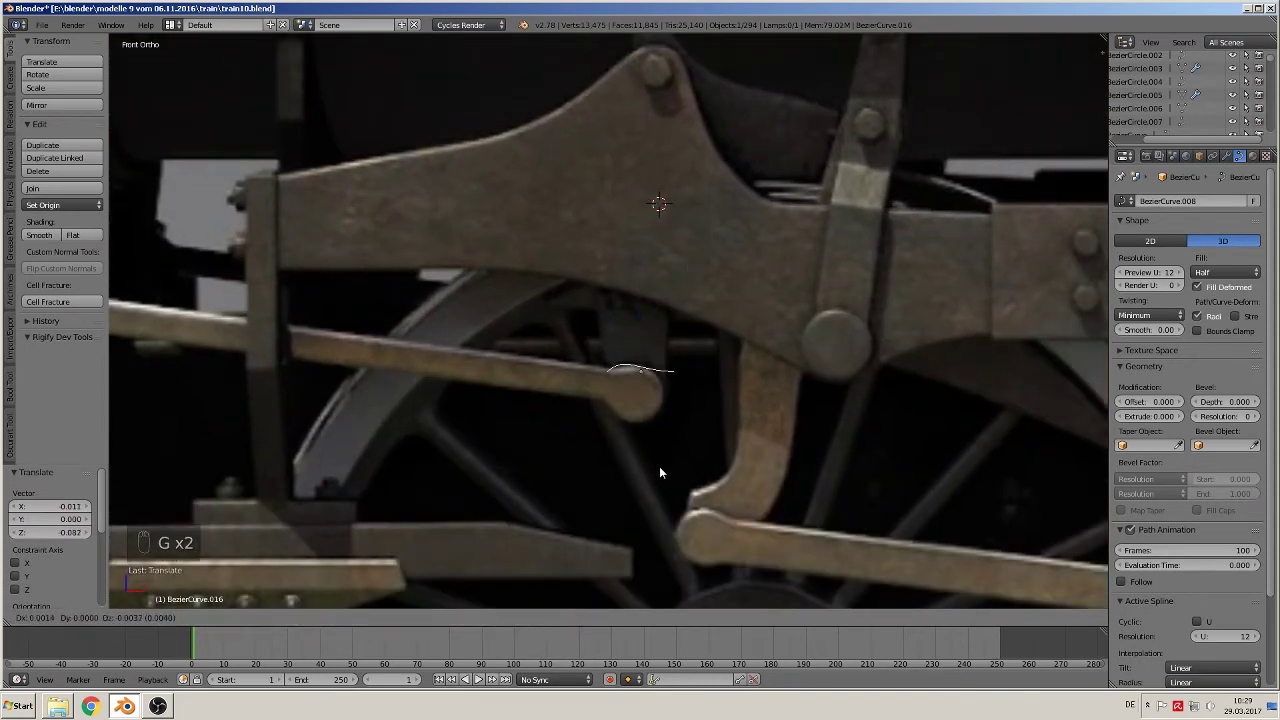
left_click(657, 486)
Step: In Edit Mode, move the curve's right end point just beneath the rod's round end and disable proportional editing
key("Tab")
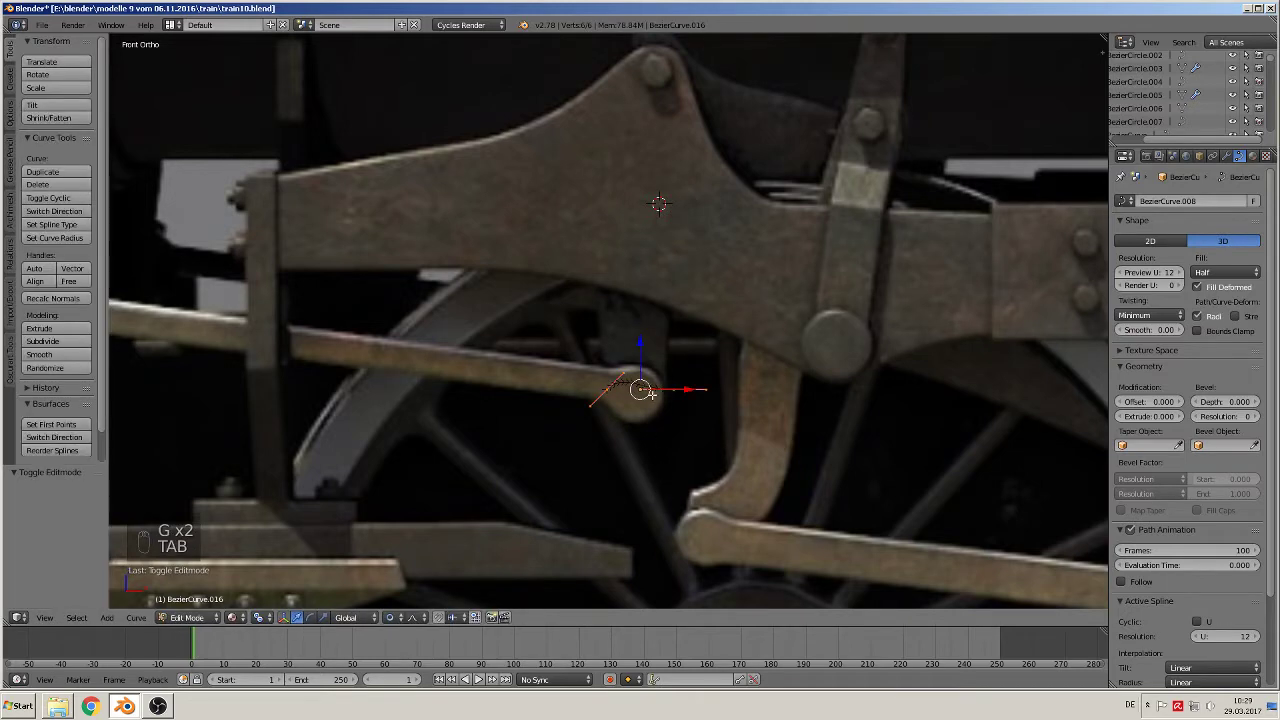
scroll(688, 415, "up", 4)
scroll(689, 415, "down", 2)
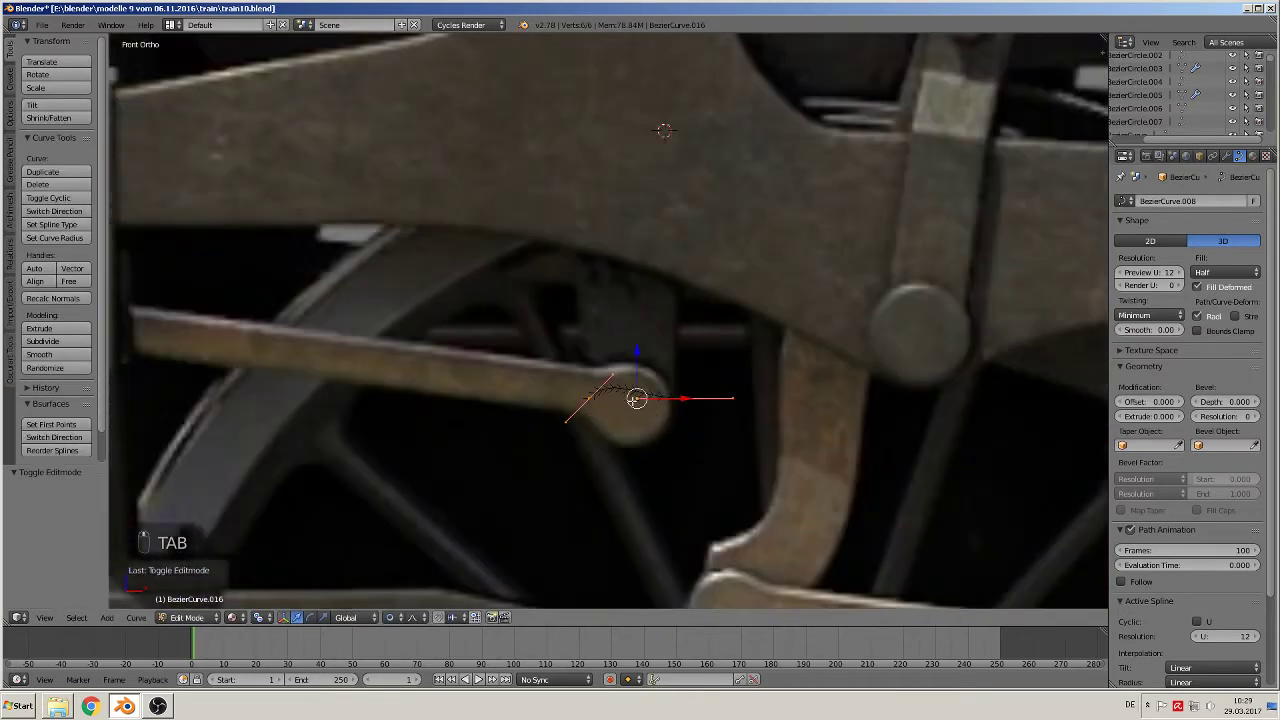
right_click(619, 377)
right_click(681, 400)
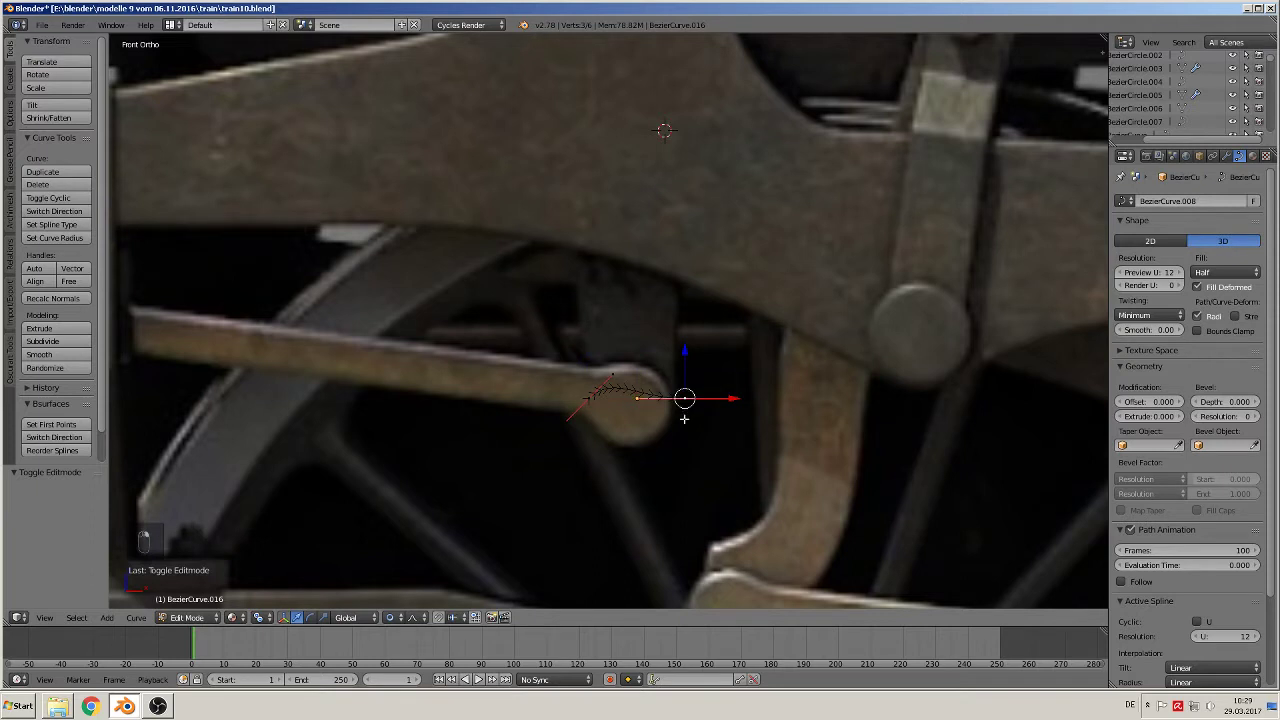
key("g")
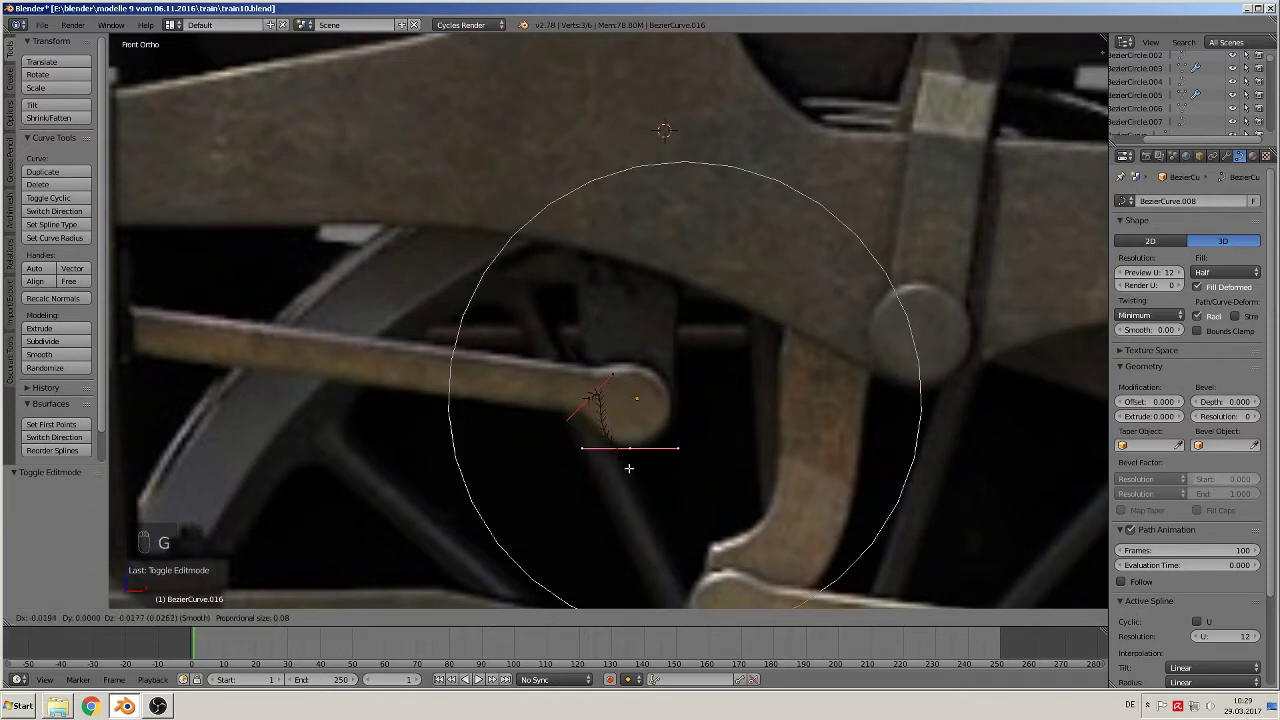
left_click(629, 467)
left_click(394, 618)
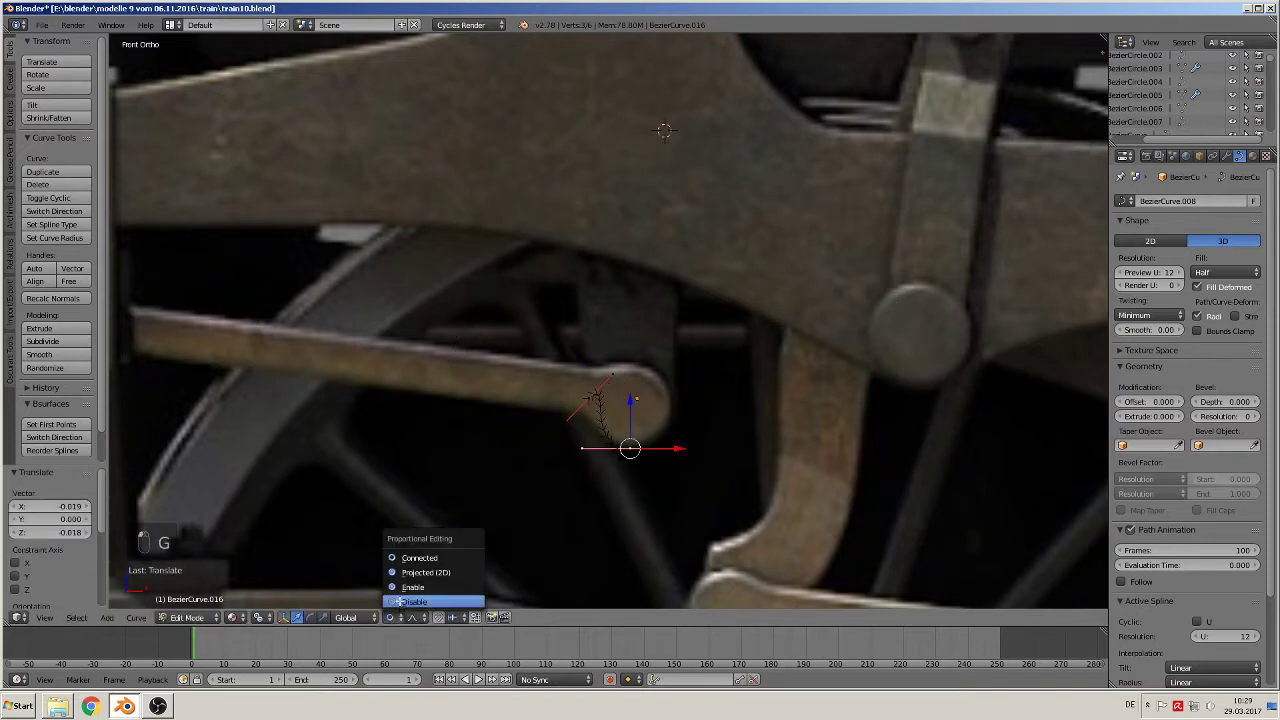
left_click(400, 604)
Step: Adjust the handles of both curve points so the segment follows the lower left edge of the rod's round end
right_click(585, 409)
key("KP_Decimal")
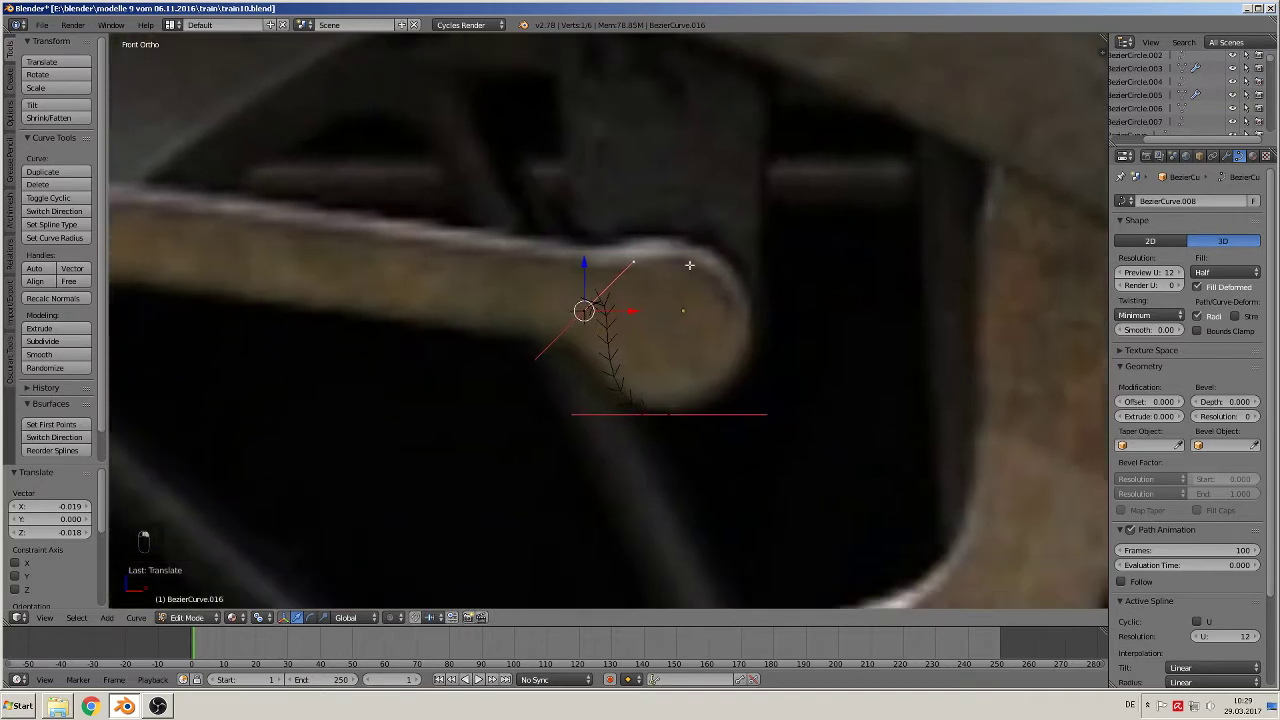
key("g")
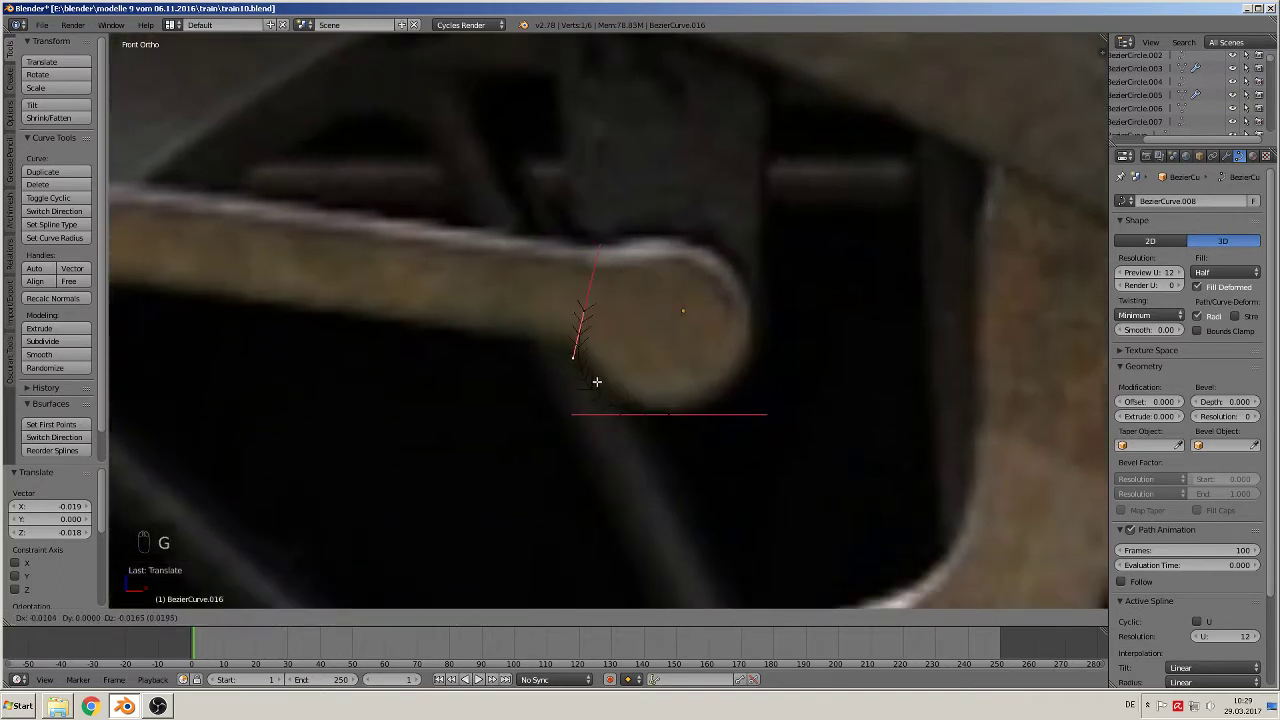
left_click(611, 324)
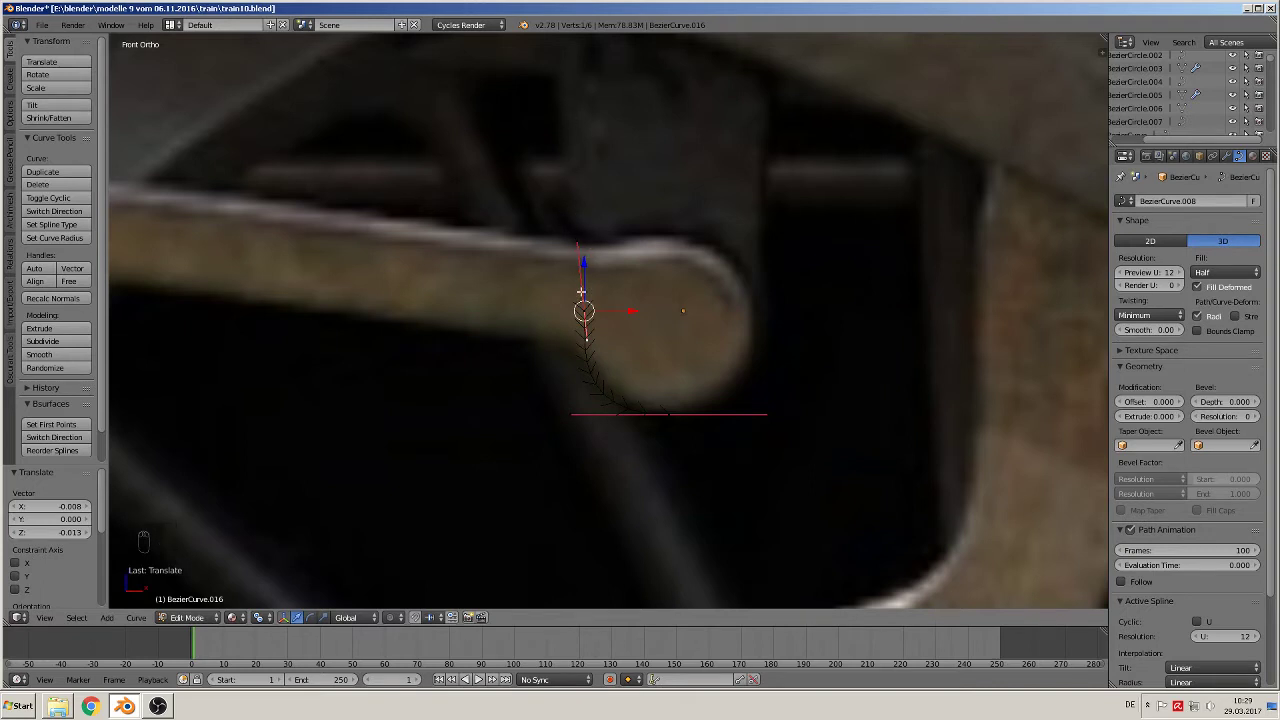
right_click(574, 417)
key("g")
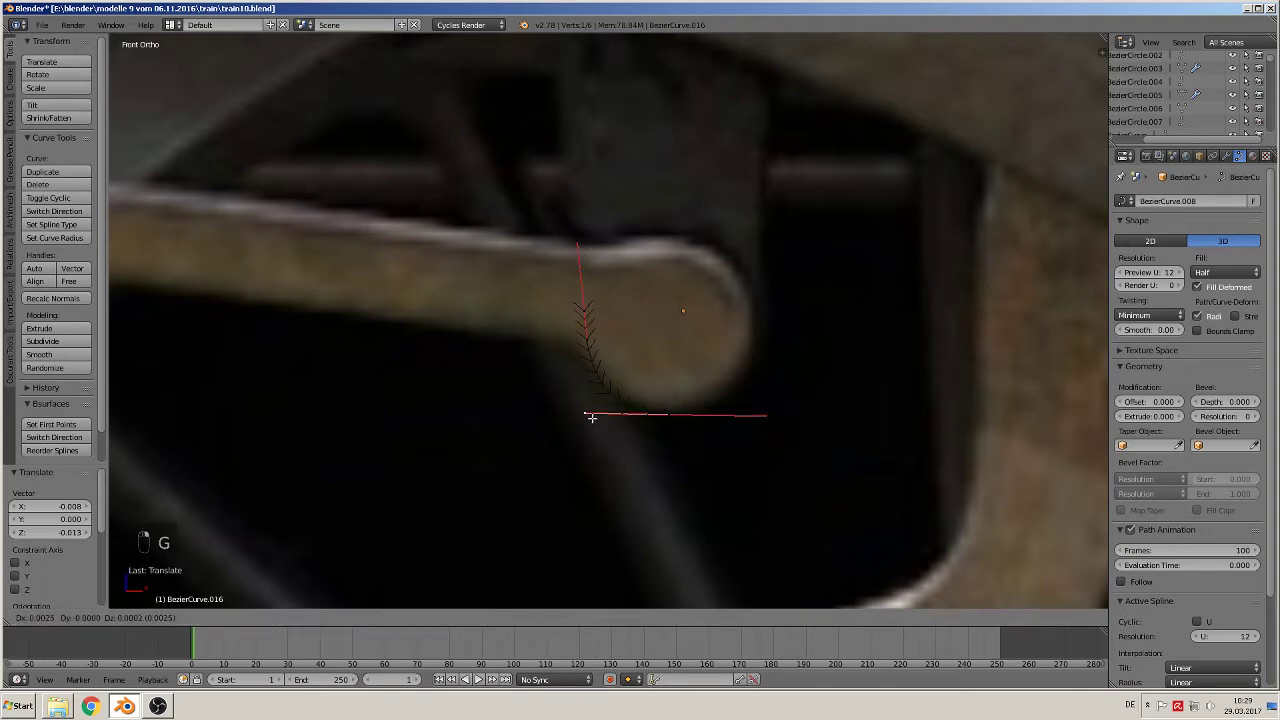
left_click(596, 418)
Step: Extrude the bottom curve point to the right side of the rod's round end and turn its handles vertical
right_click(670, 413)
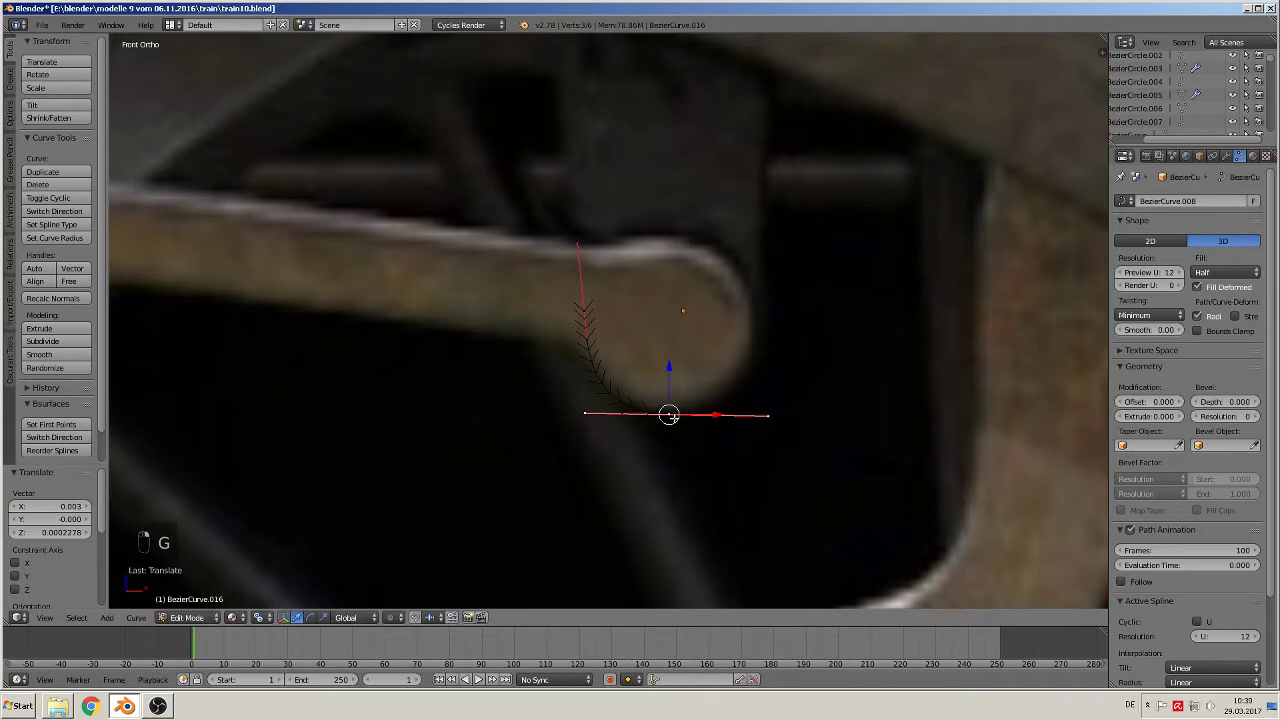
key("e")
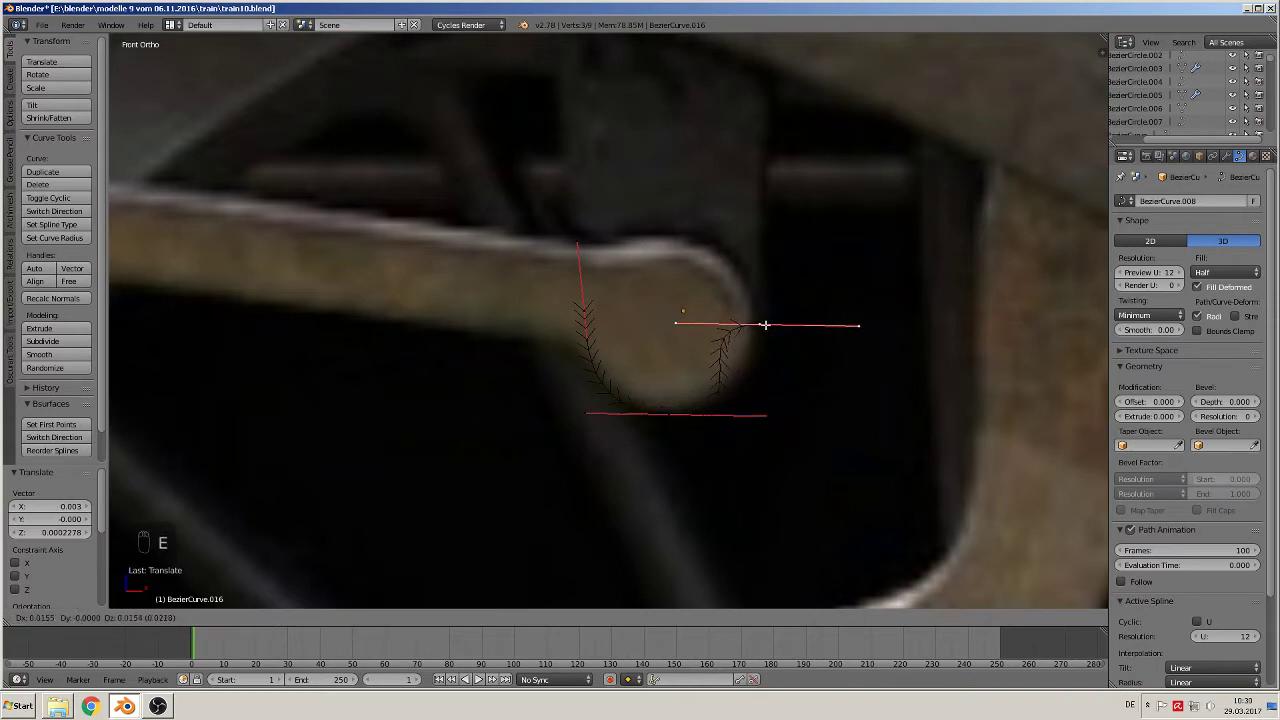
left_click(765, 324)
key("g")
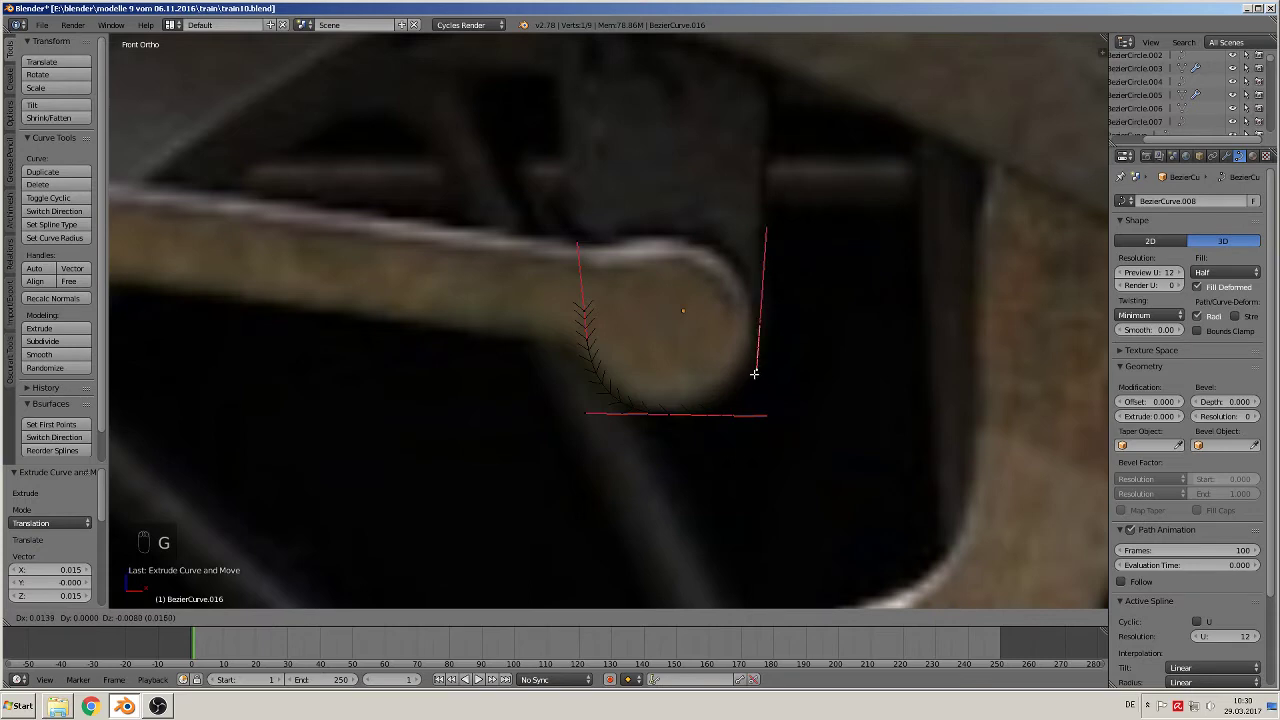
left_click(760, 373)
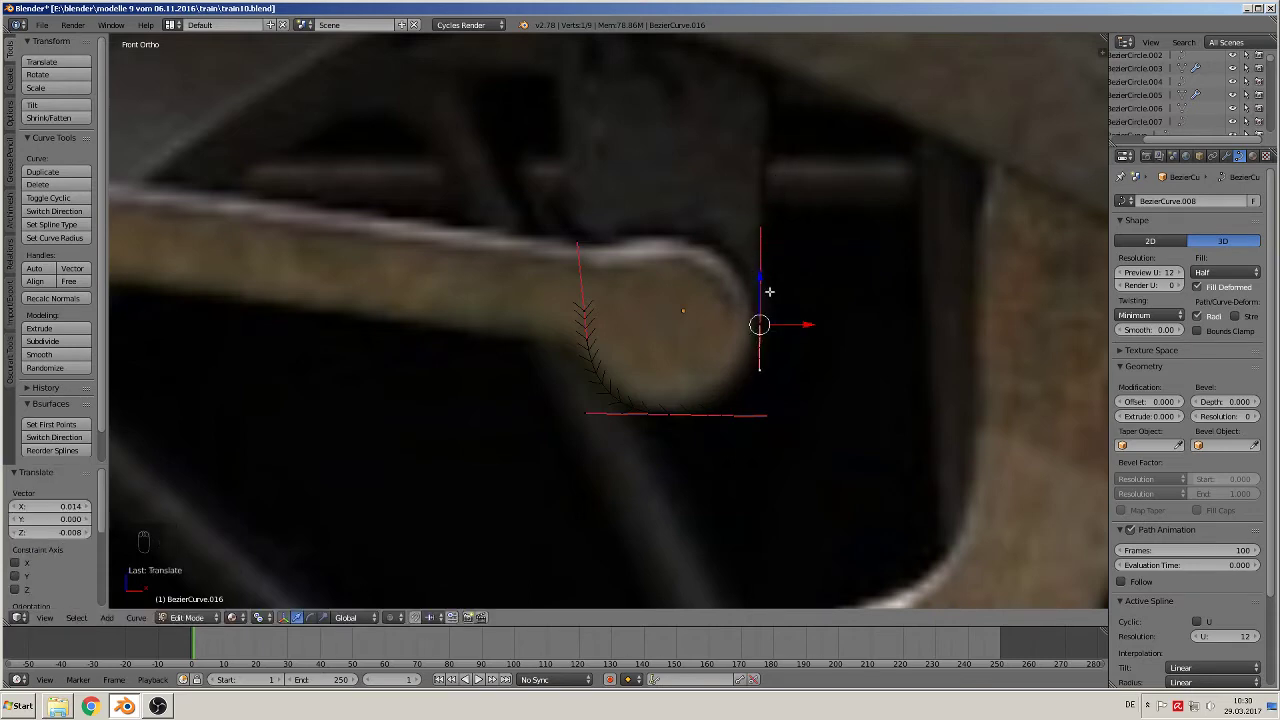
Step: Extrude the curve's end point straight up by about 0.101 to the middle of the bracket plate
right_click(760, 324)
scroll(807, 336, "down", 8)
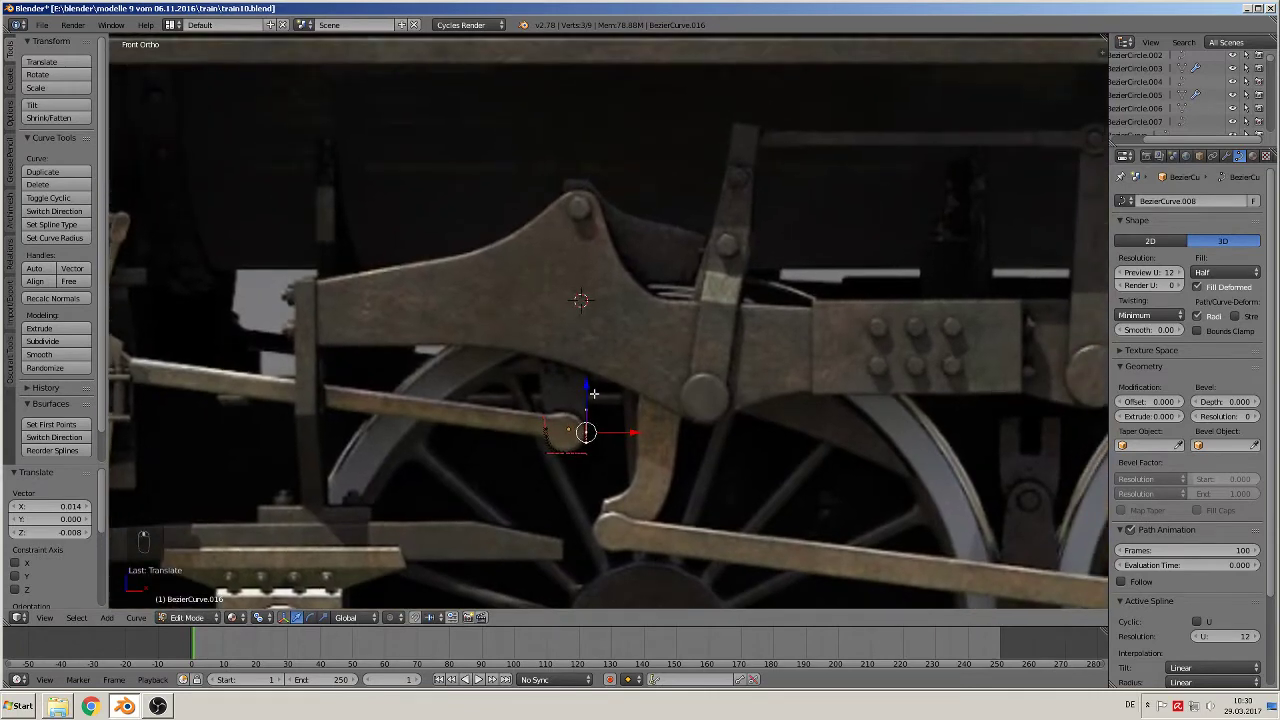
key("e")
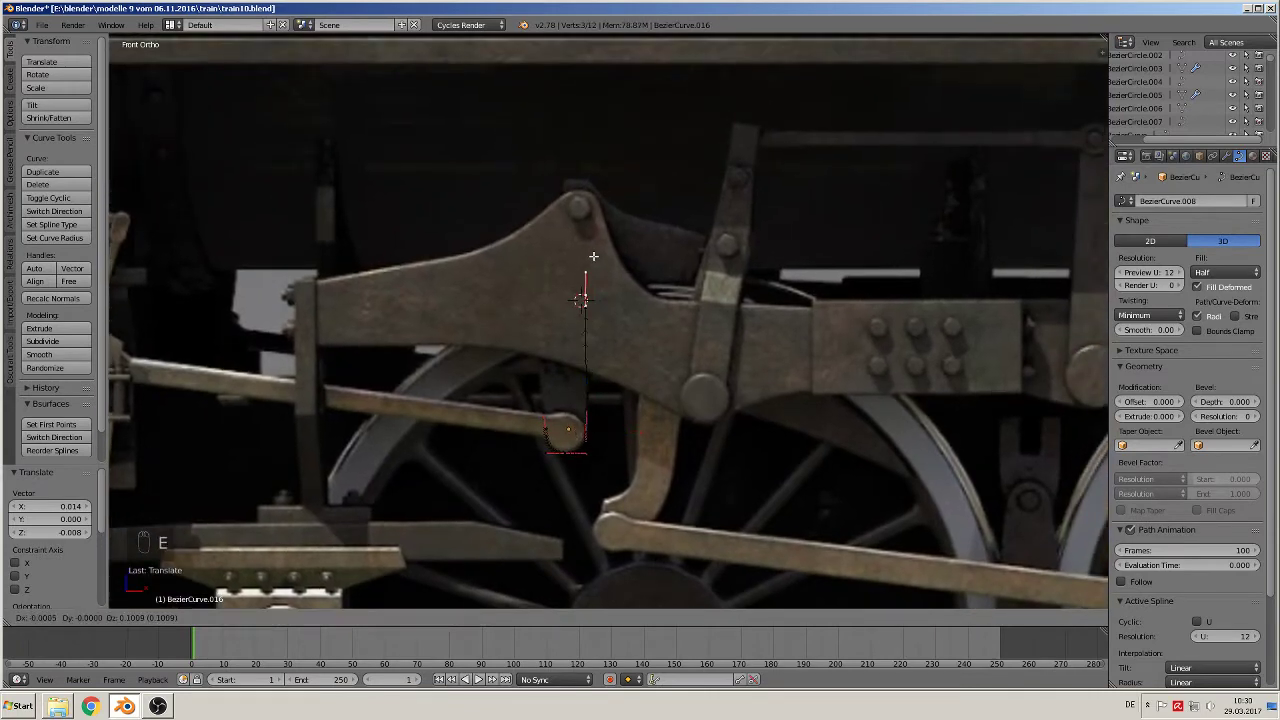
left_click(593, 256)
Step: Extrude the end point by about 0.038 in X and 0.012 in Z, and turn its handles nearly horizontal to round the corner
scroll(590, 270, "up", 2)
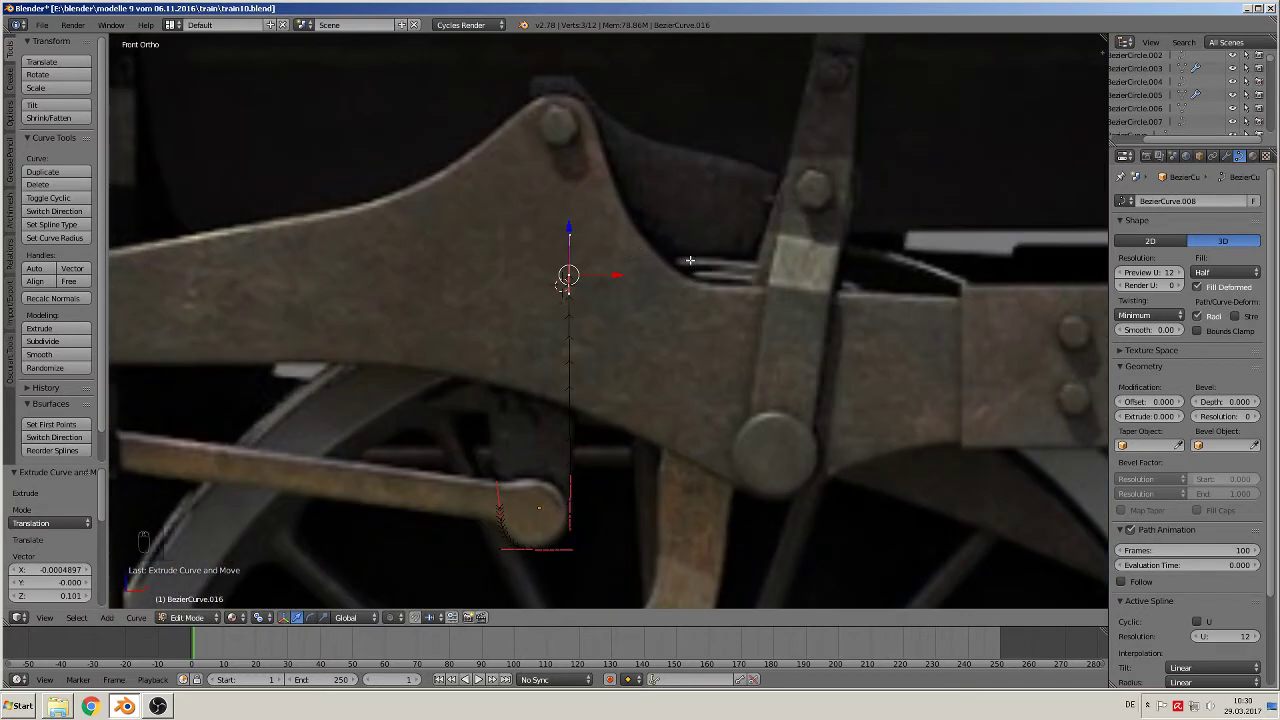
key("e")
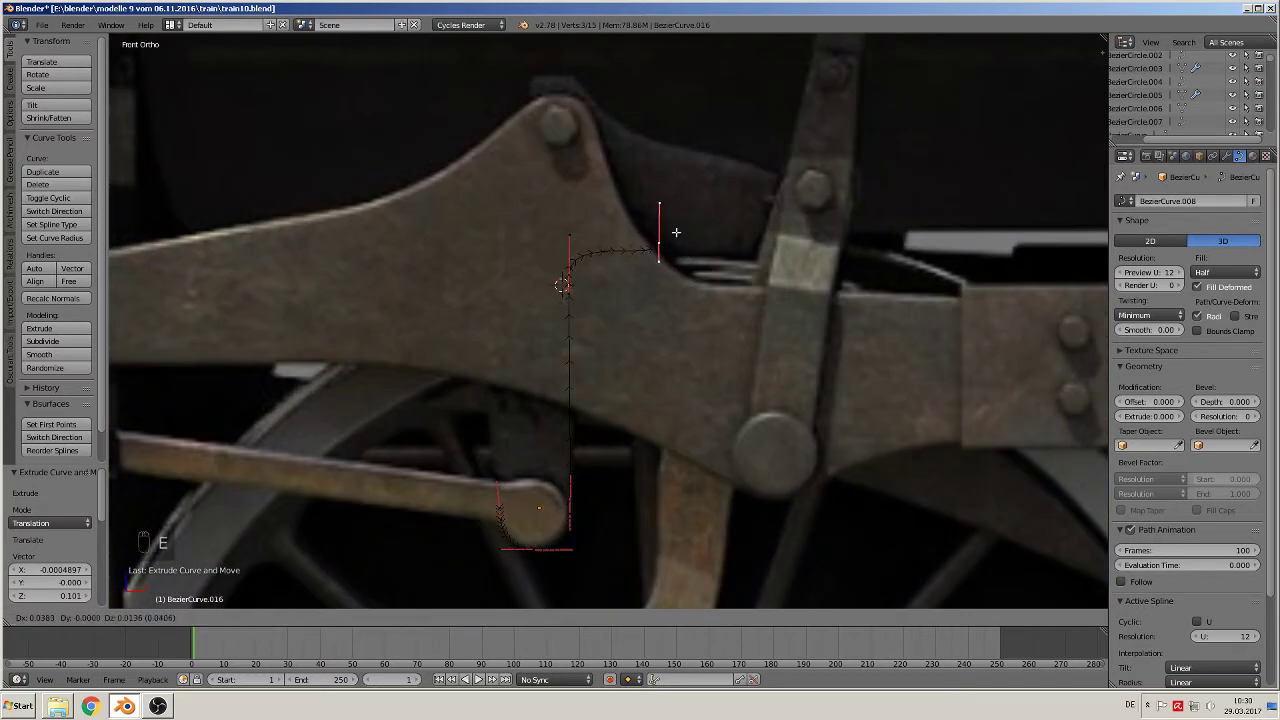
left_click(675, 234)
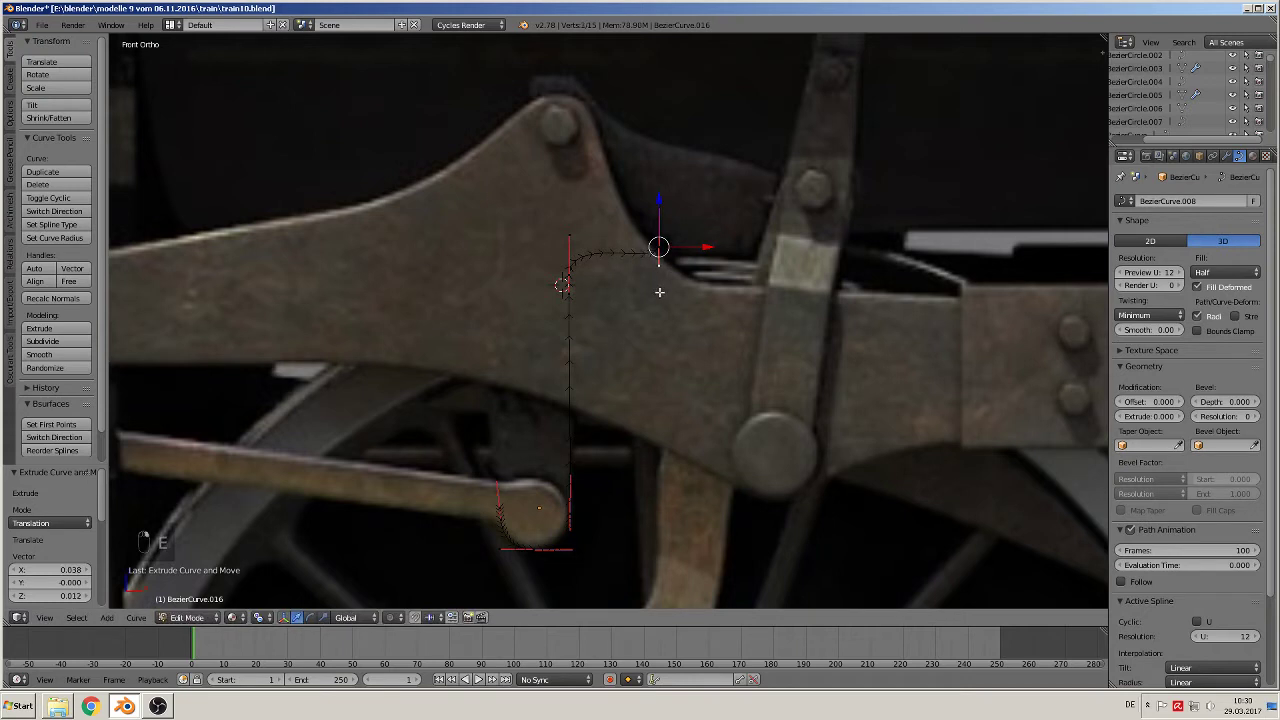
key("g")
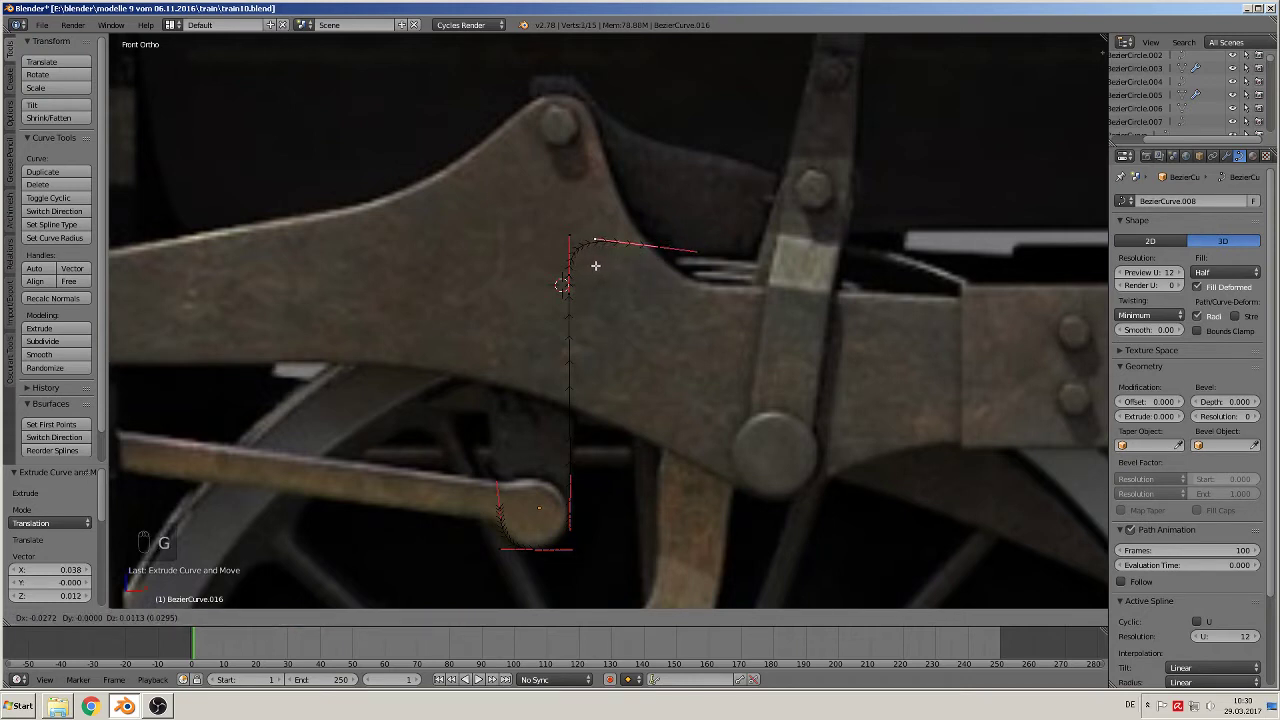
left_click(595, 265)
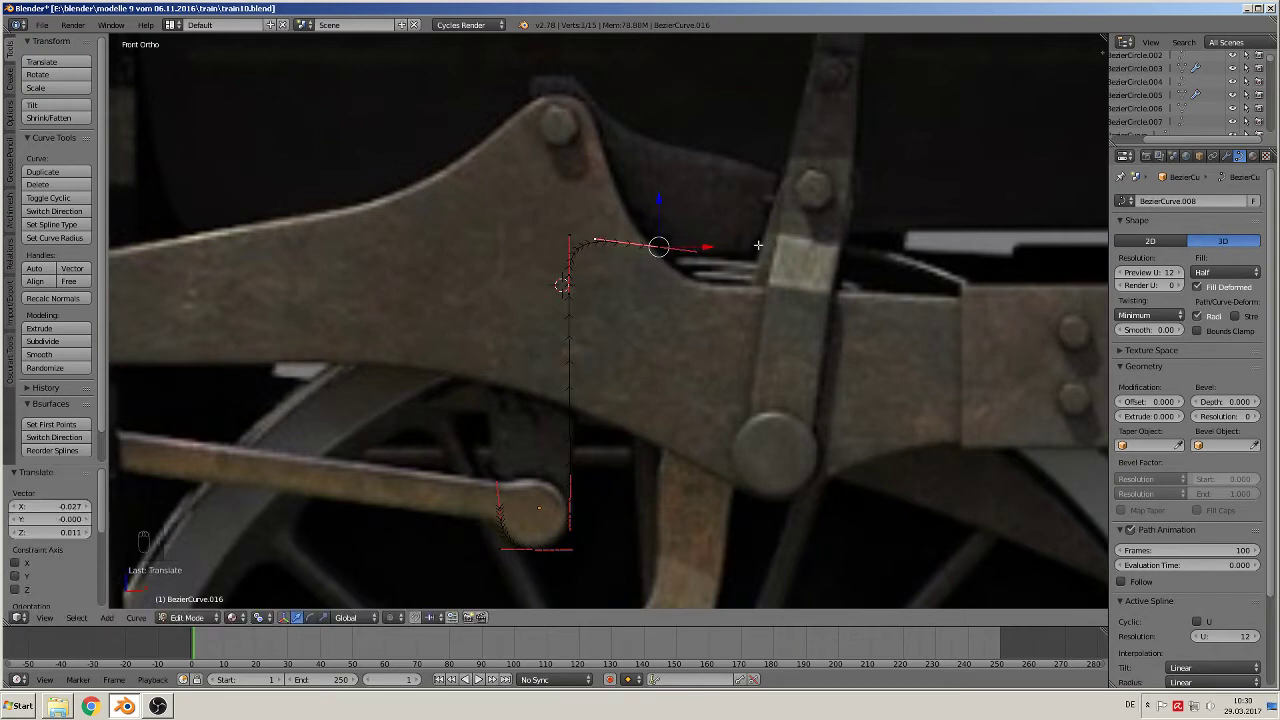
Step: Extrude the end point by about 0.079 in X and 0.010 in Z onto the upright lever, and tilt its handles steeply
scroll(693, 269, "down", 1)
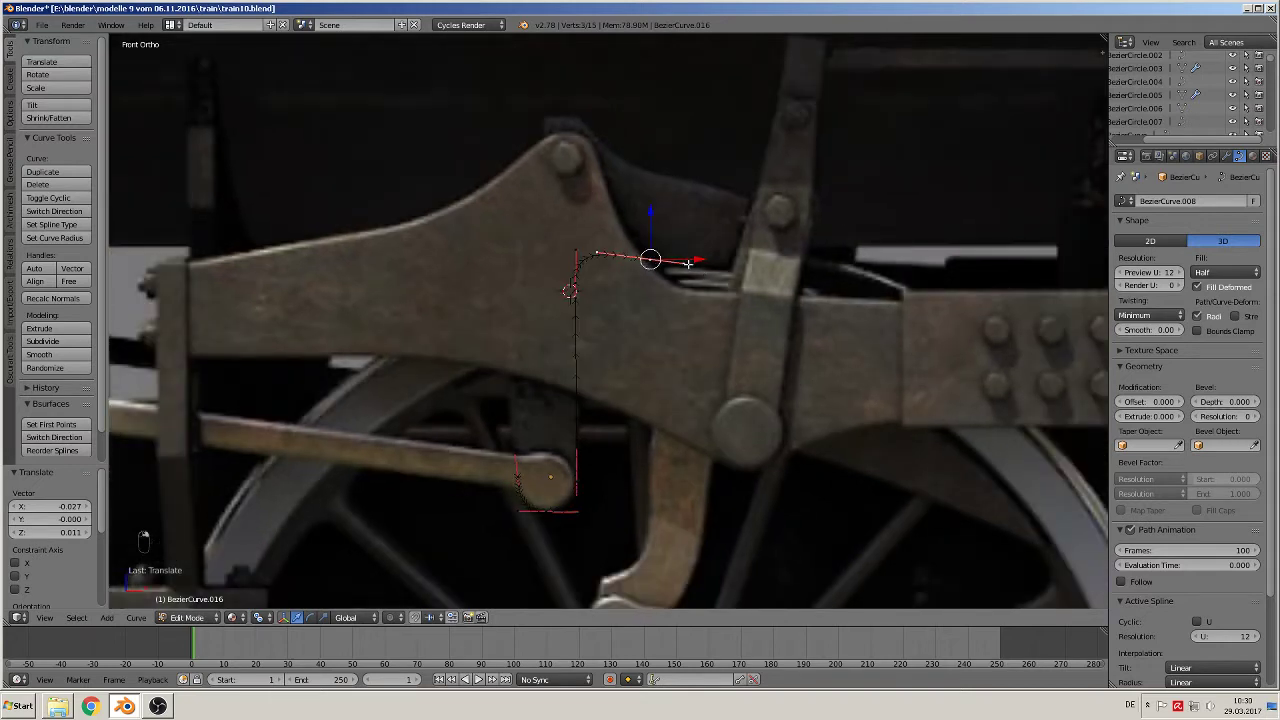
key("e")
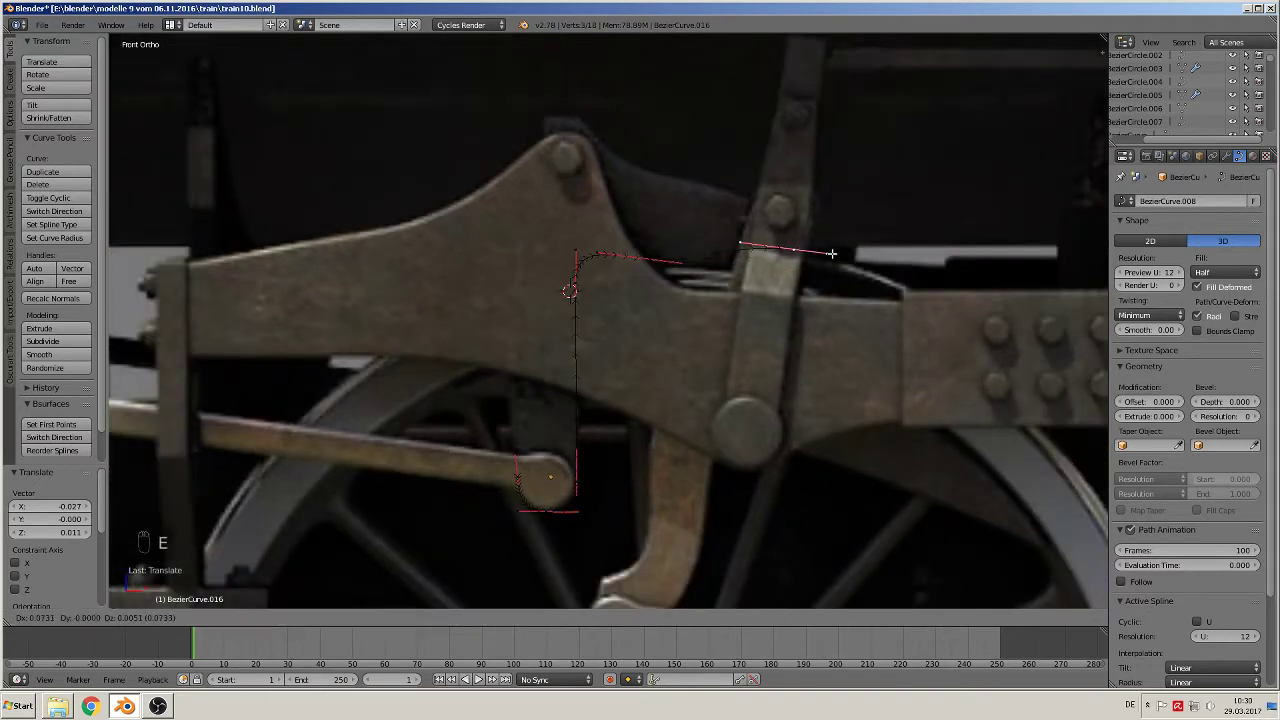
left_click(842, 243)
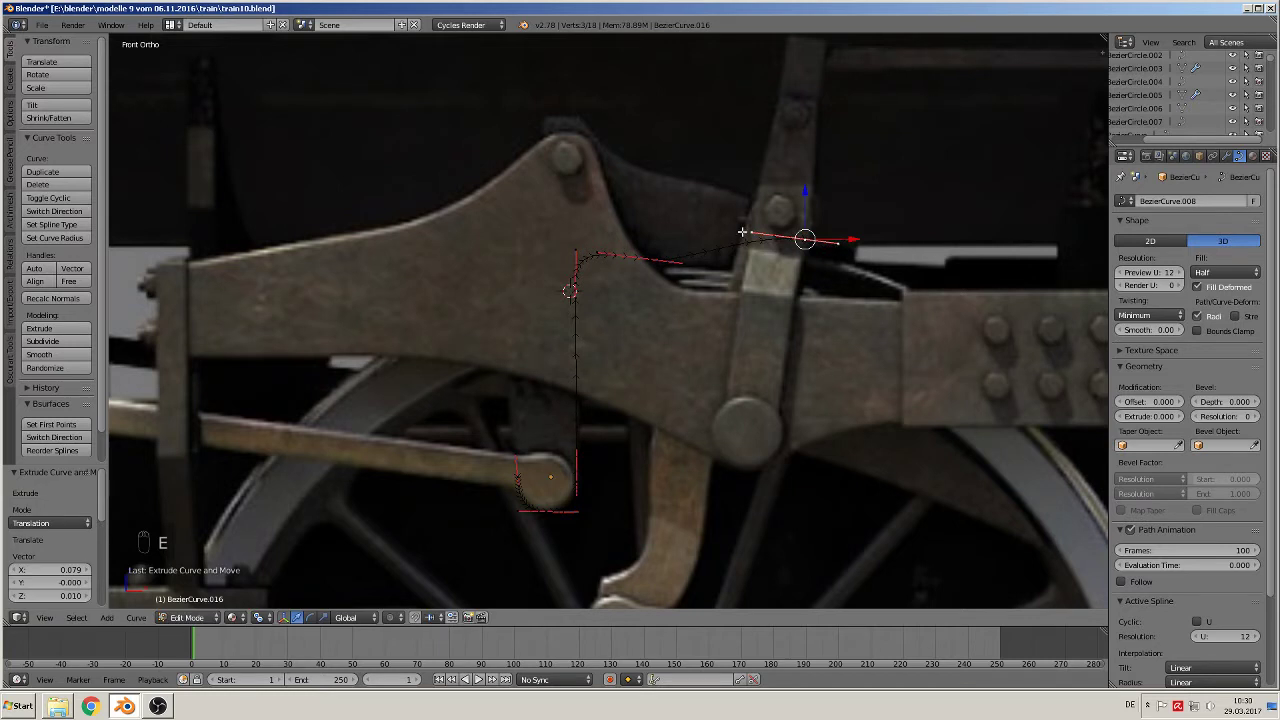
key("g")
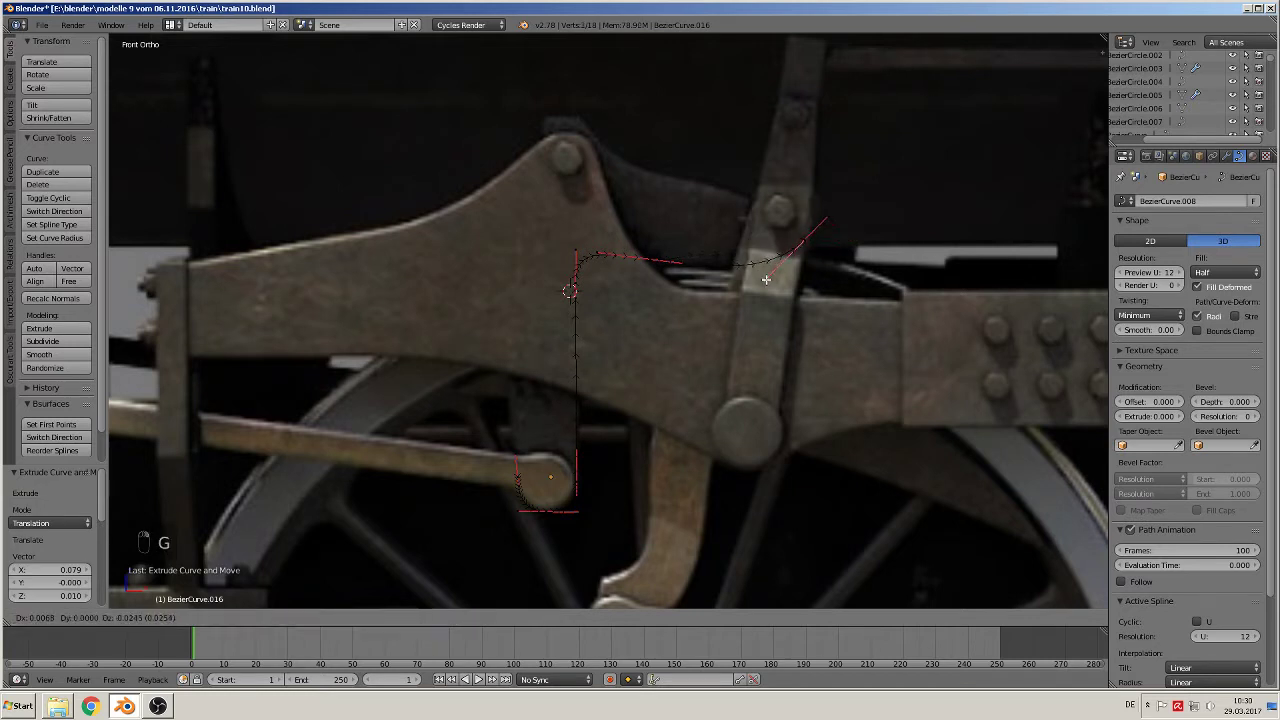
left_click(783, 280)
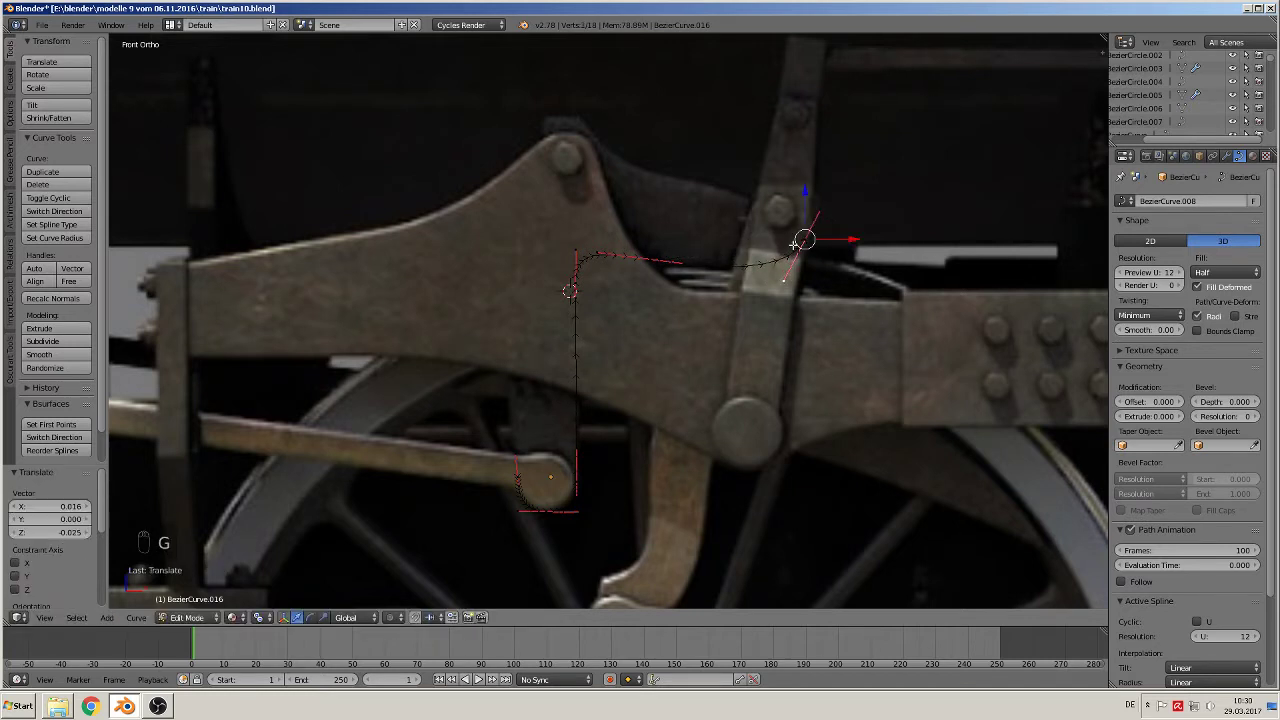
Step: Extrude the end point by about -0.041 in X and 0.026 in Z to the arm's upper edge, and turn its handles nearly horizontal
right_click(807, 240)
key("e")
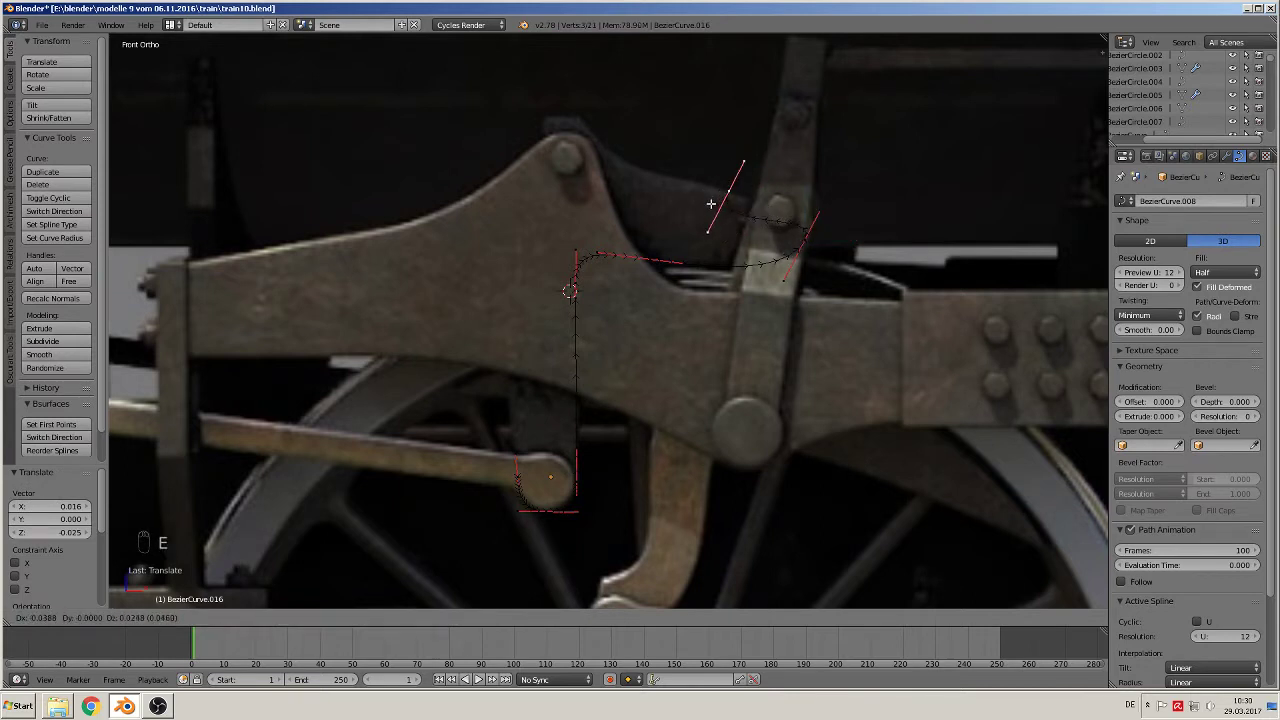
left_click(710, 207)
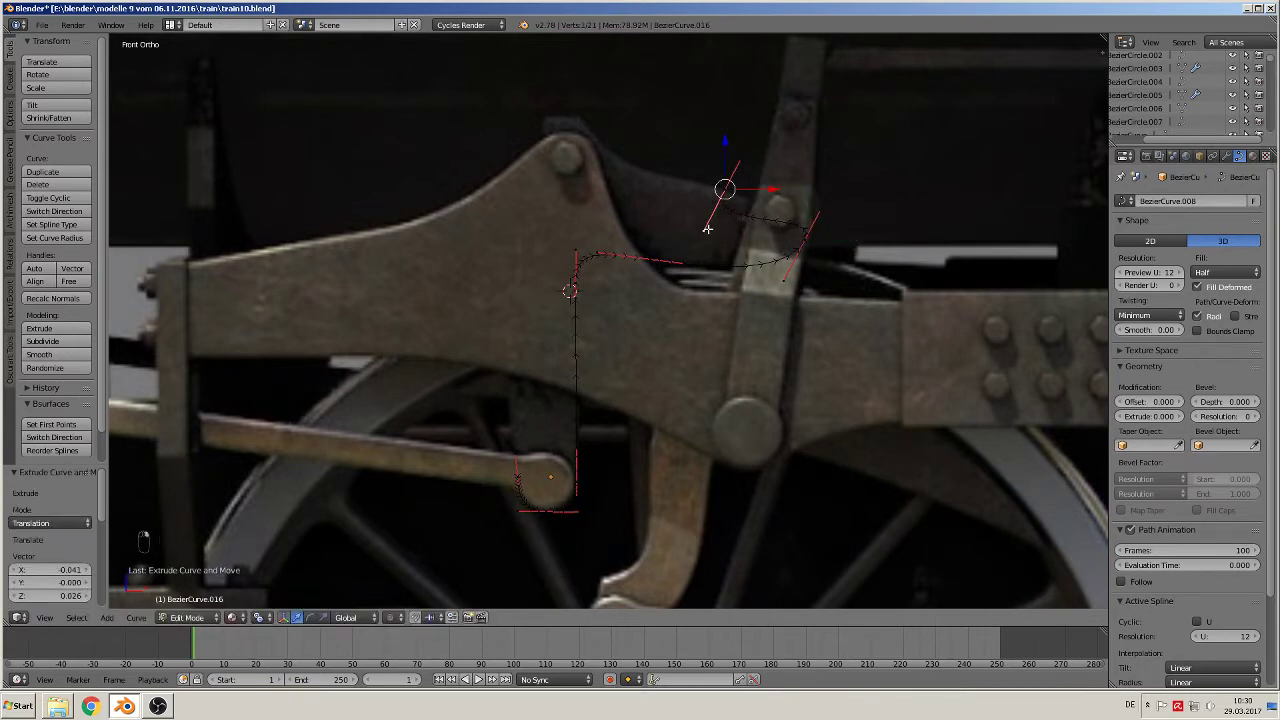
key("g")
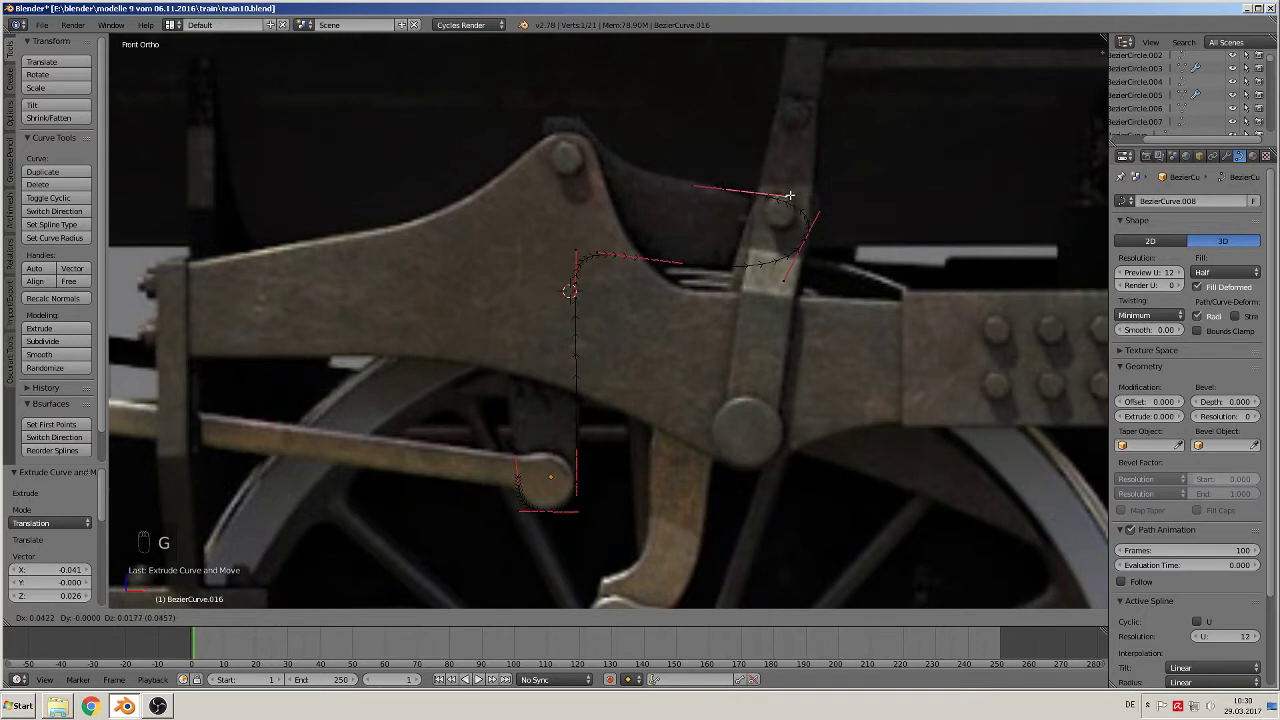
left_click(725, 189)
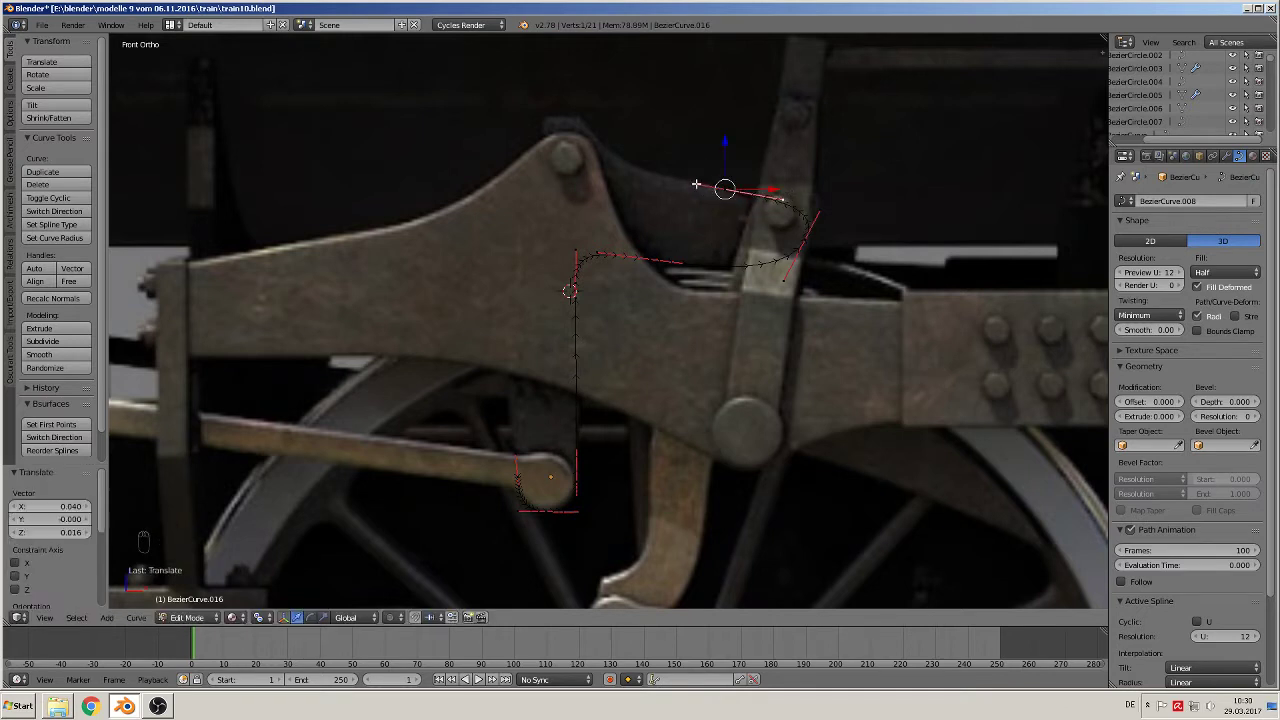
Step: Extrude the end point by about -0.074 in X and 0.036 in Z above the bracket's peak, and tilt its handles down along the arm
right_click(725, 189)
key("e")
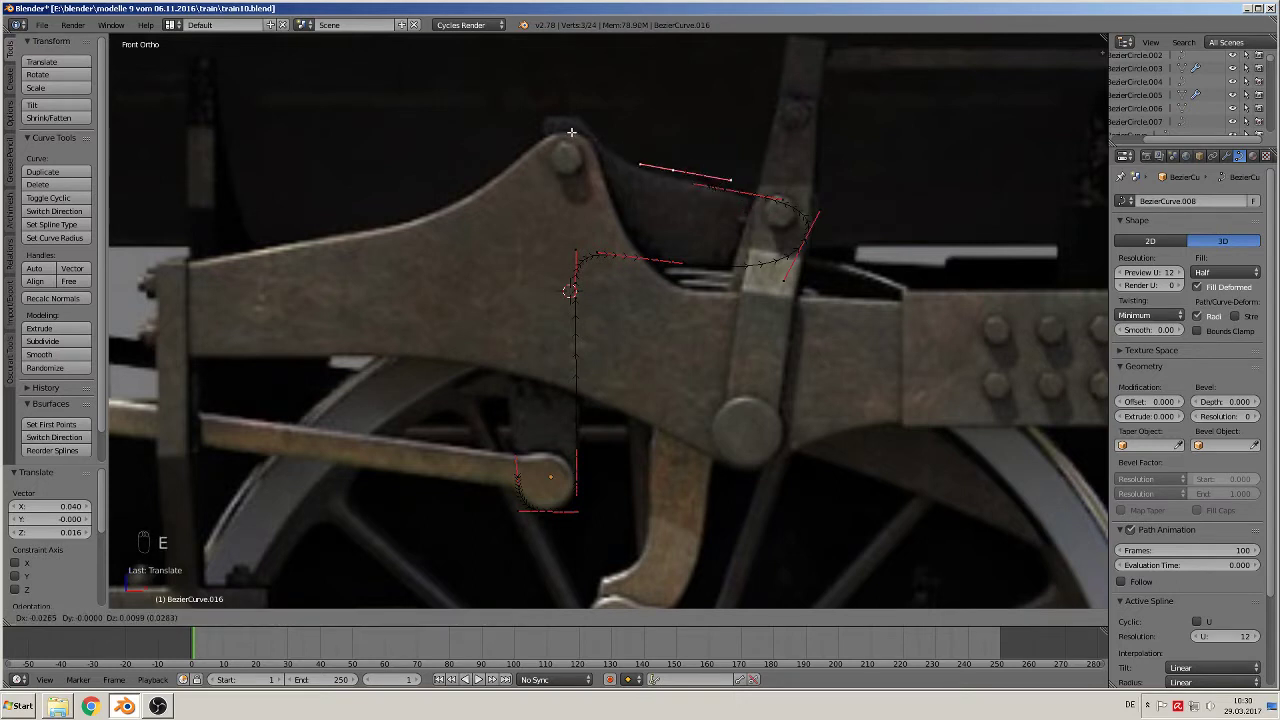
left_click(478, 82)
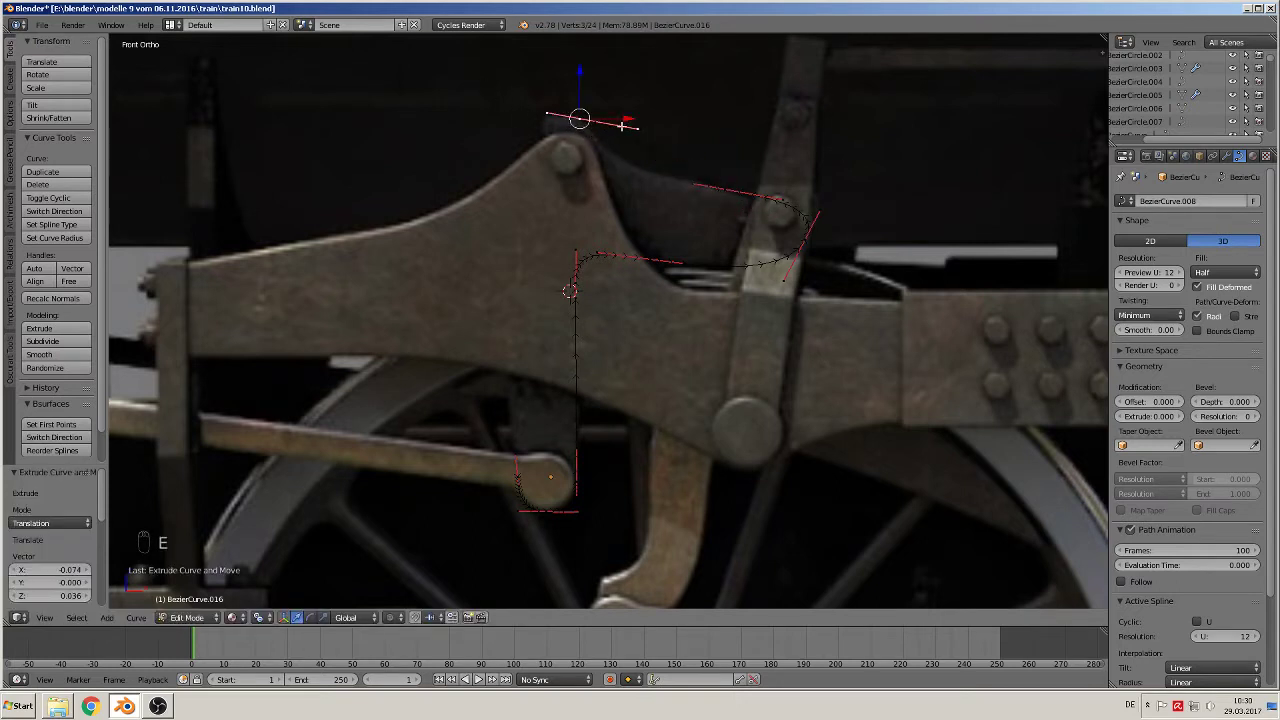
key("g")
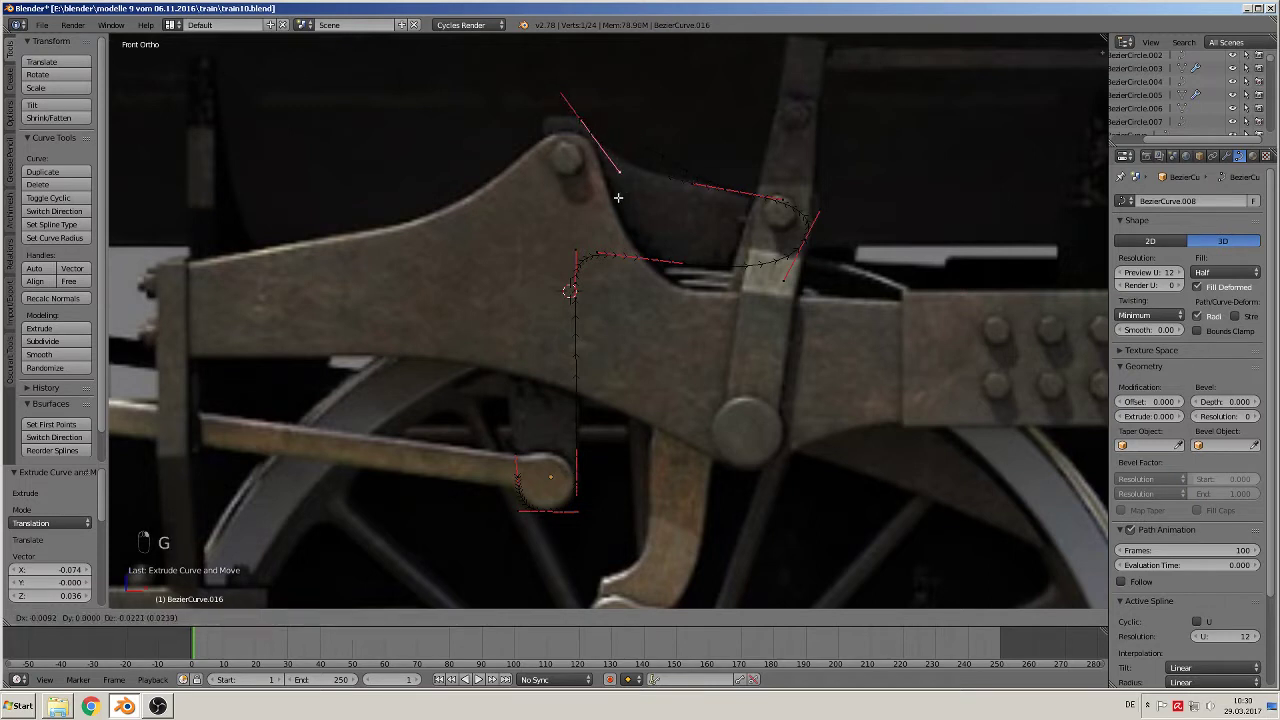
left_click(617, 199)
Step: Extrude the curve's other end up from the rod by about 0.142, and again by 0.022 in X and 0.029 in Z to the bracket's peak
middle_click_drag(617, 199, 800, 247, "shift")
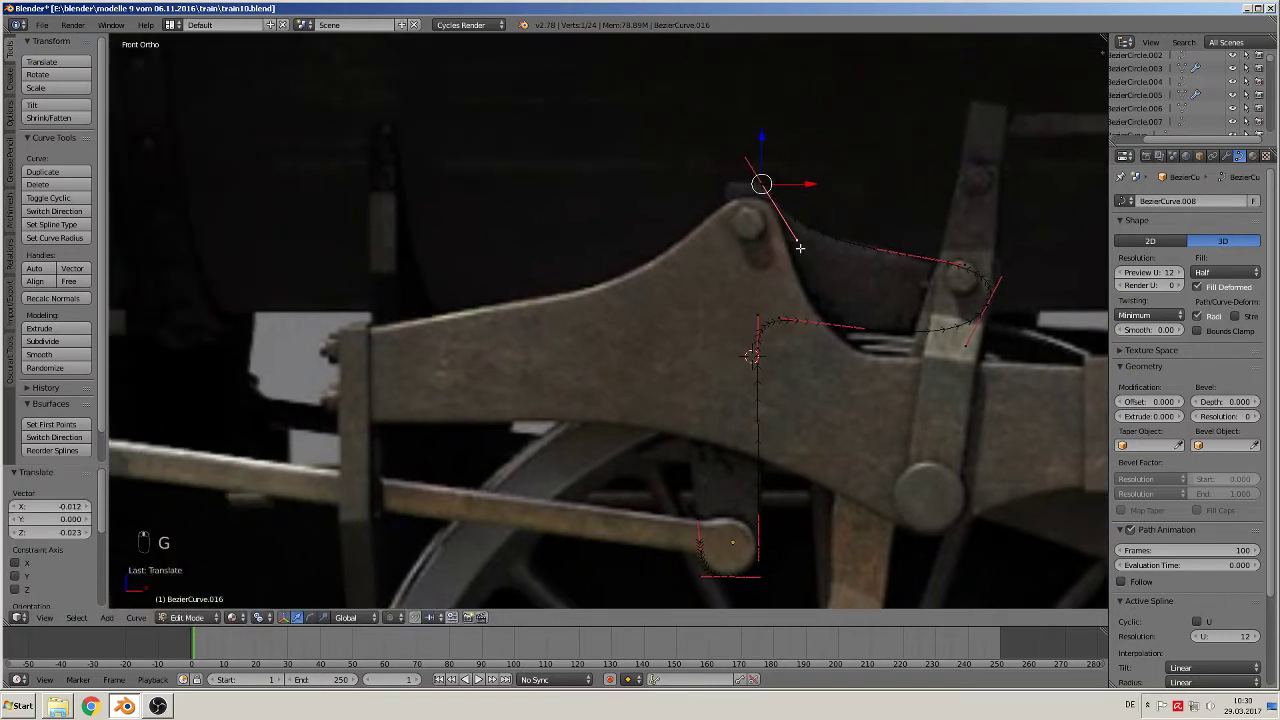
right_click(707, 541)
key("e")
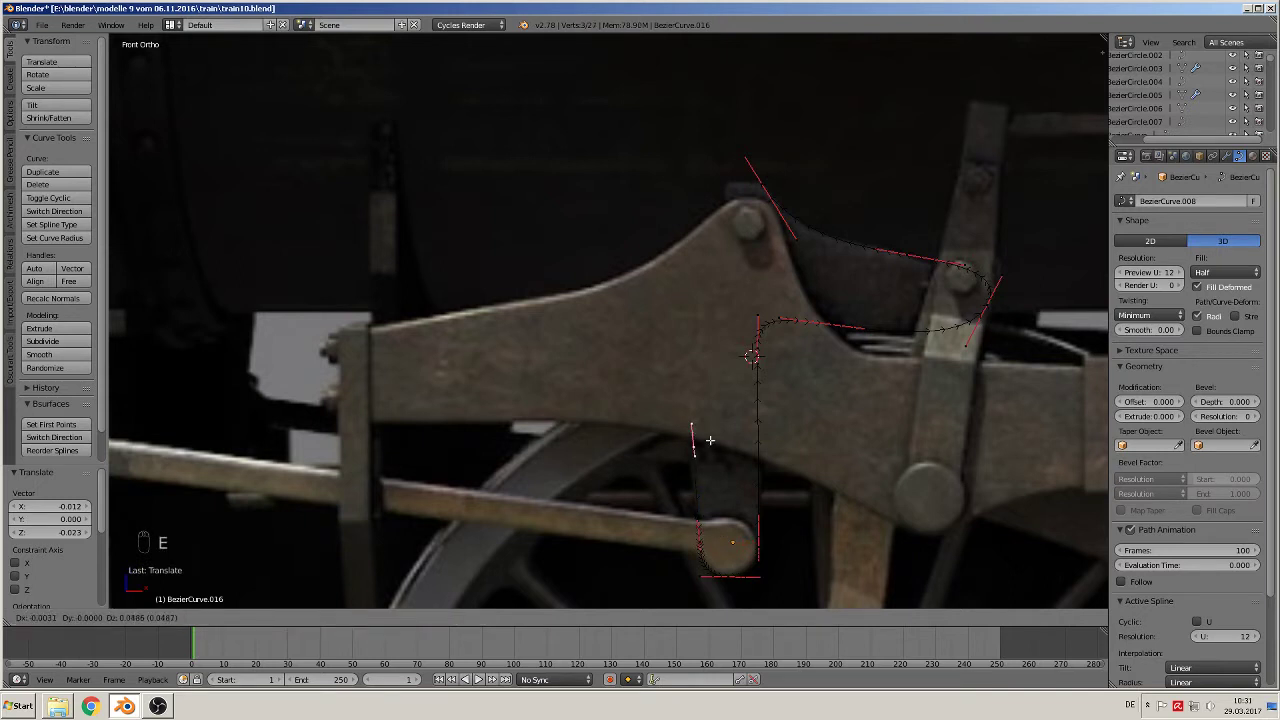
left_click(697, 260)
key("e")
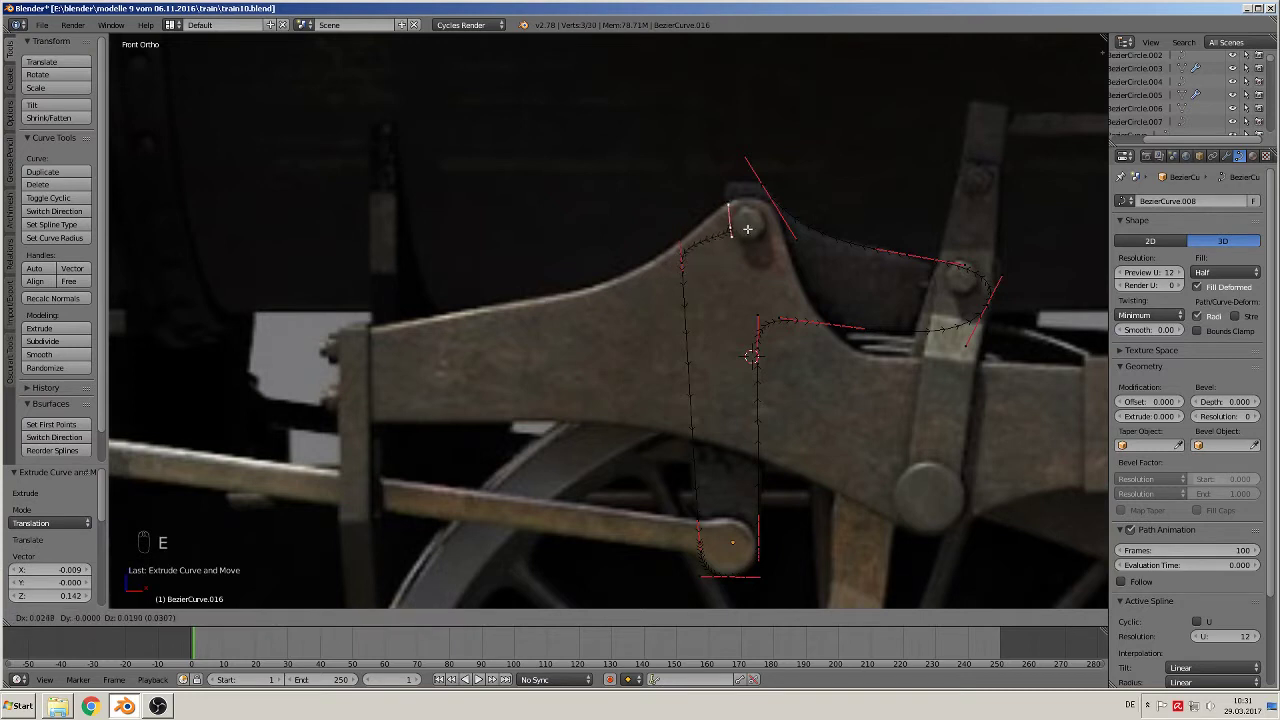
left_click(697, 238)
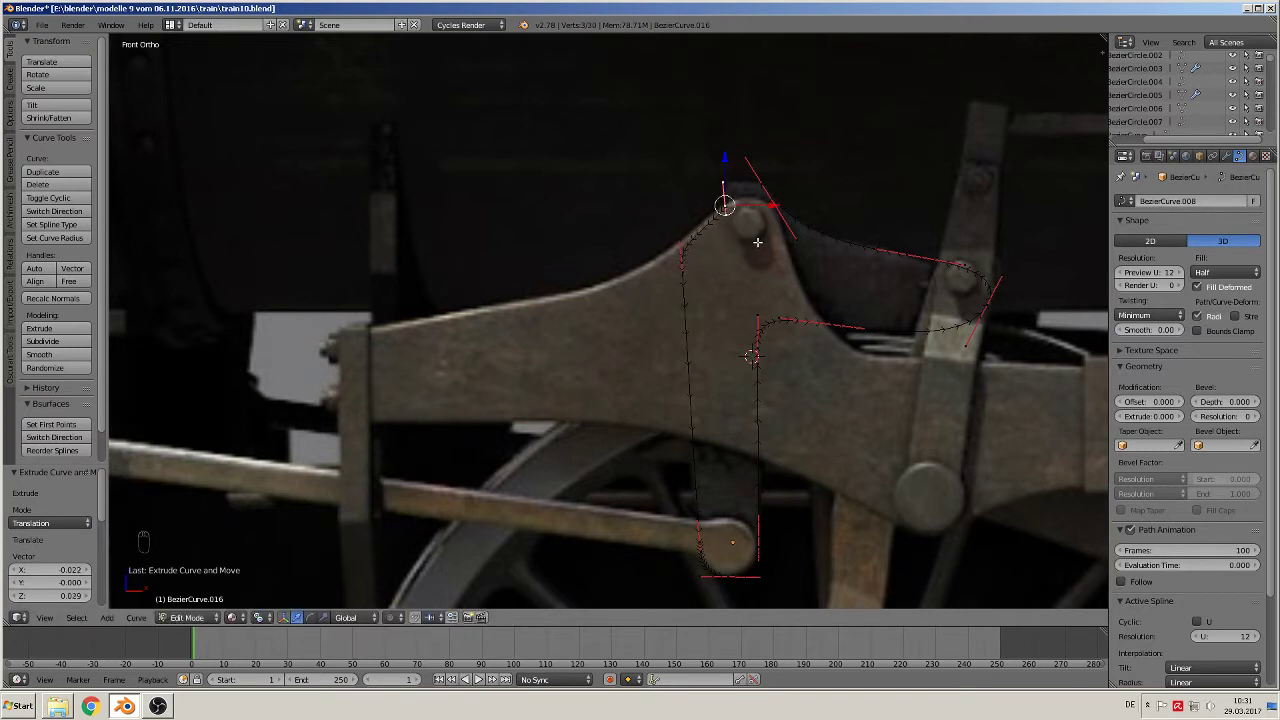
Step: Extrude the end point above the peak by about -0.017 in X and 0.001 in Z, and turn its handles horizontal
scroll(757, 242, "up", 3)
scroll(705, 257, "up", 2)
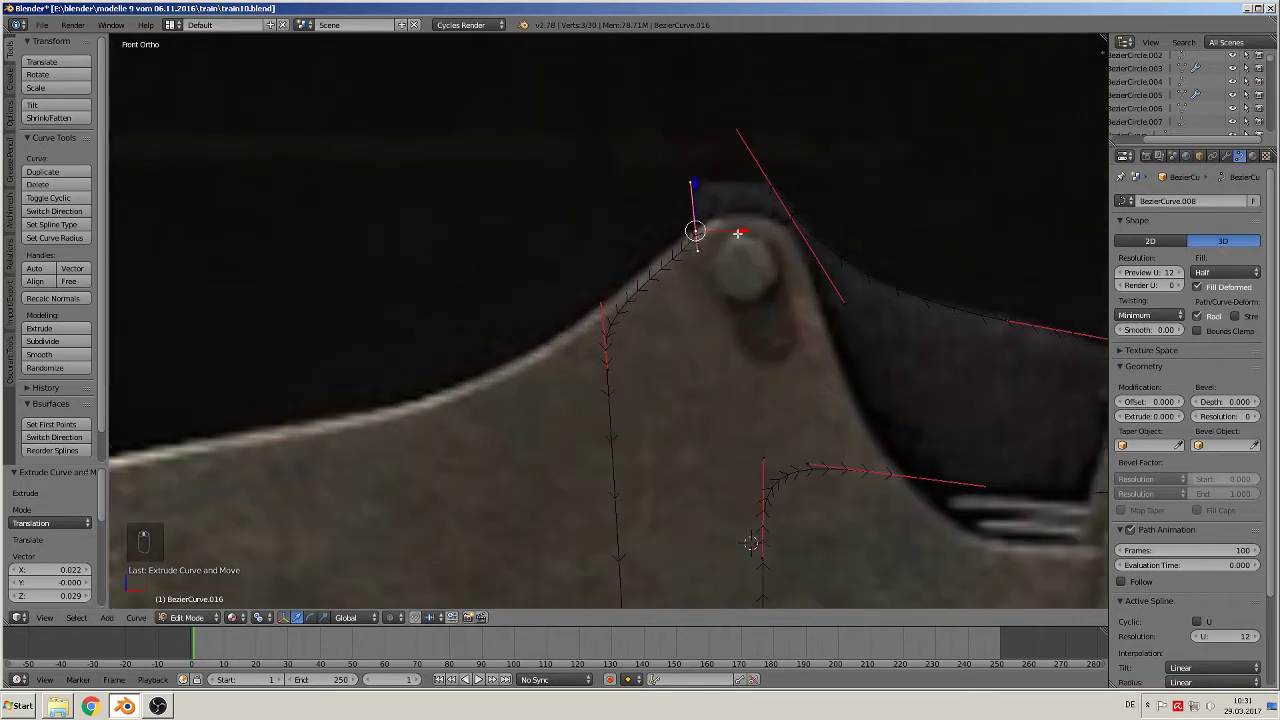
right_click(804, 163)
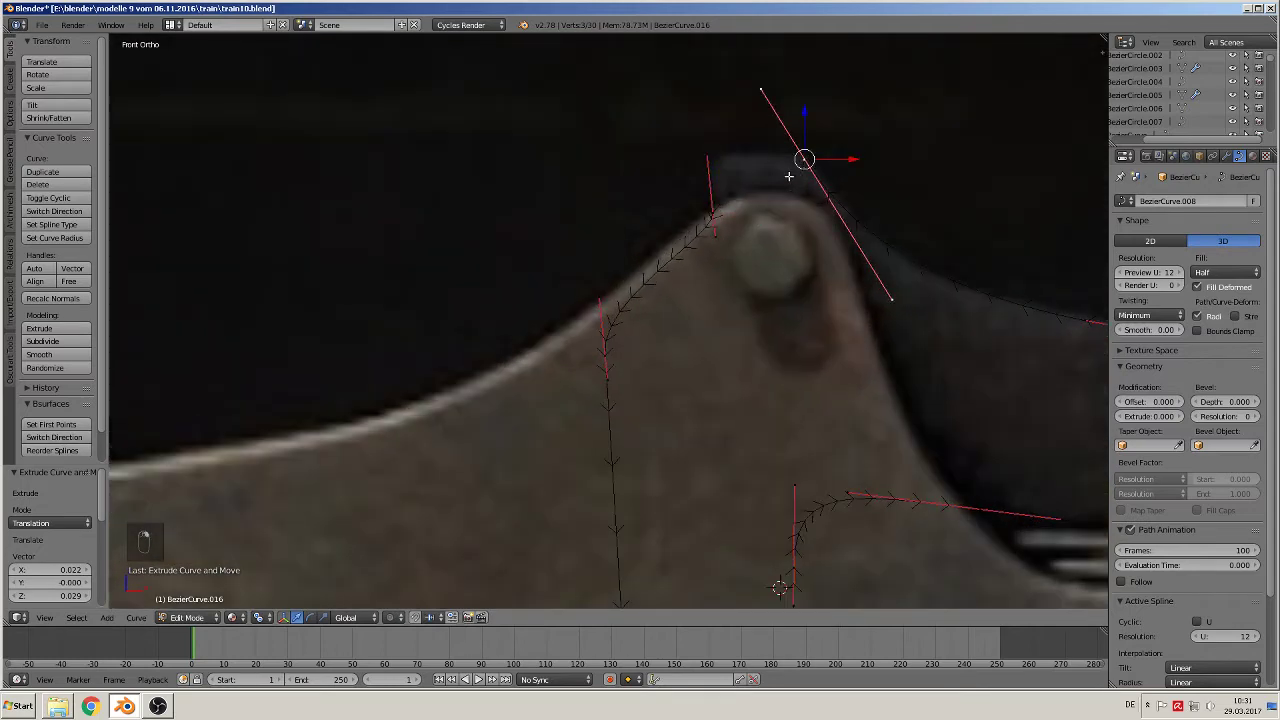
key("e")
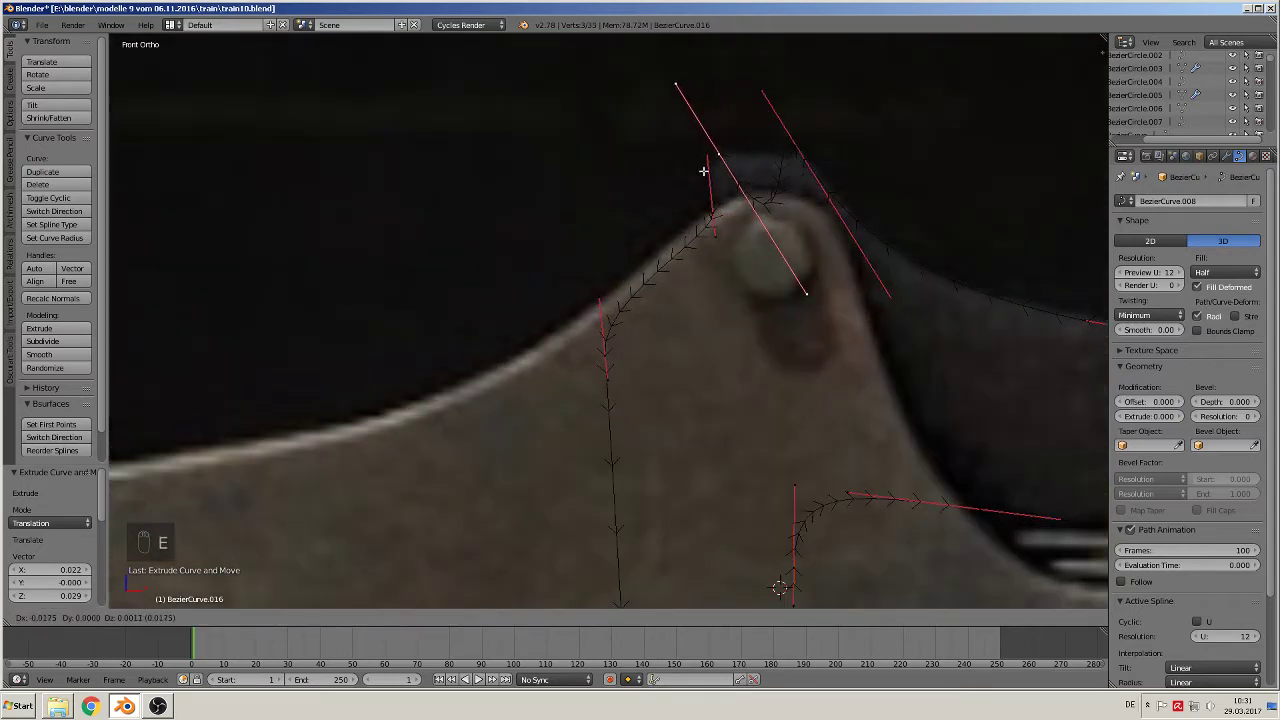
left_click(703, 171)
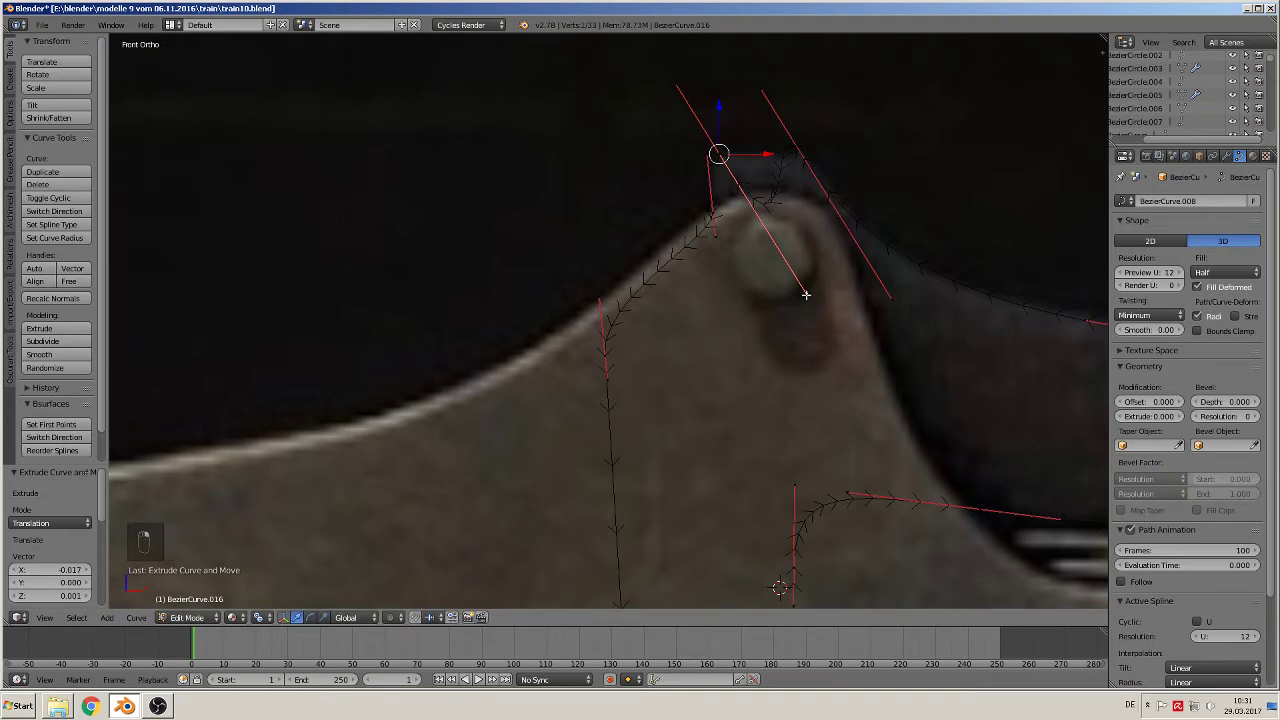
key("g")
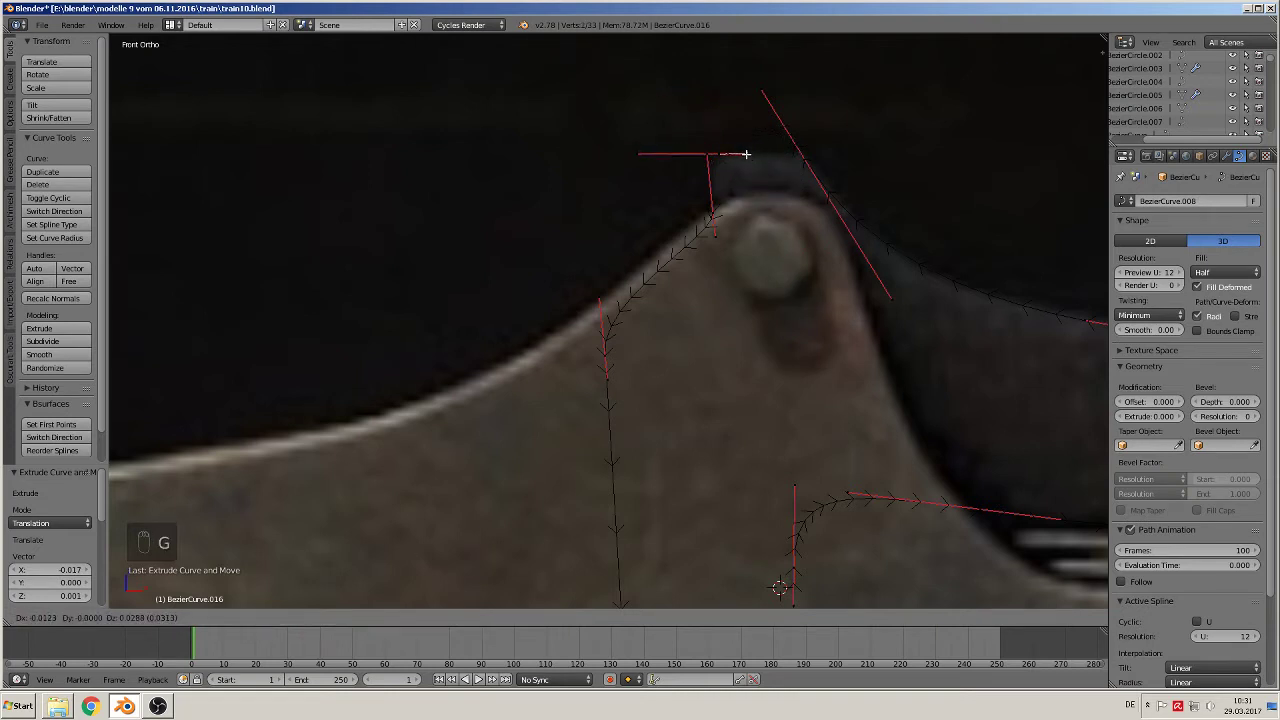
left_click(721, 156)
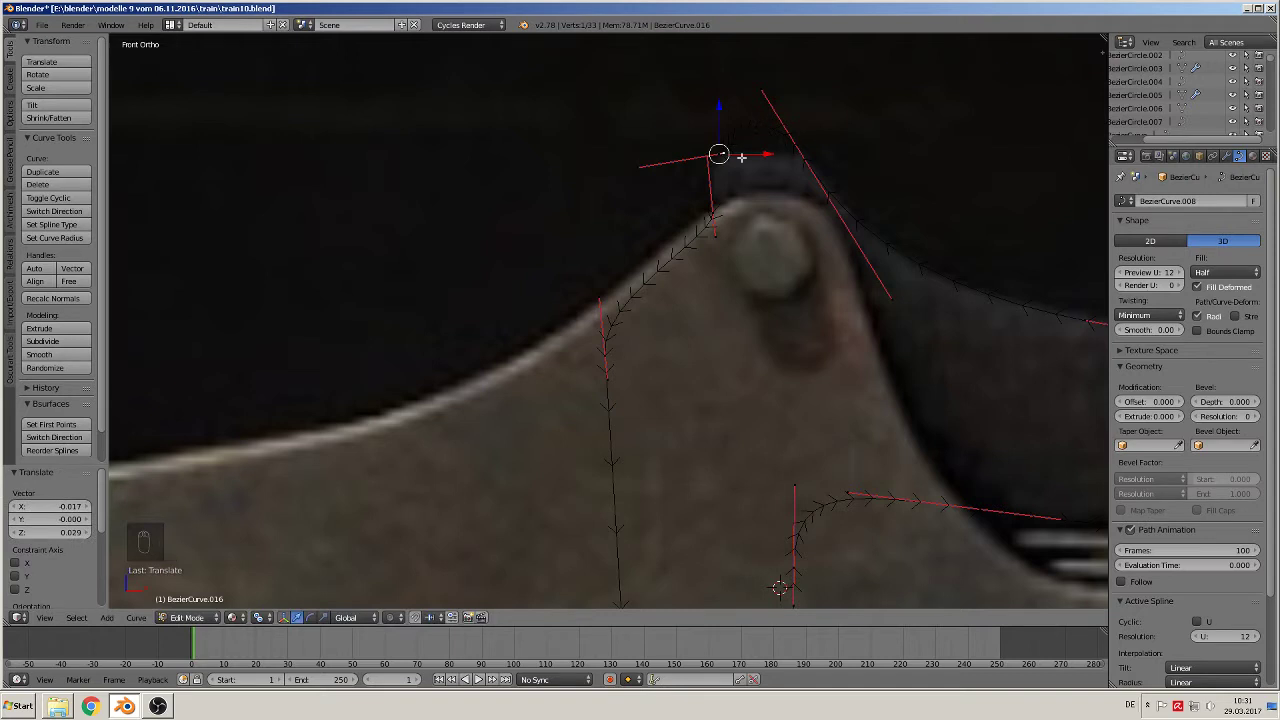
key("g")
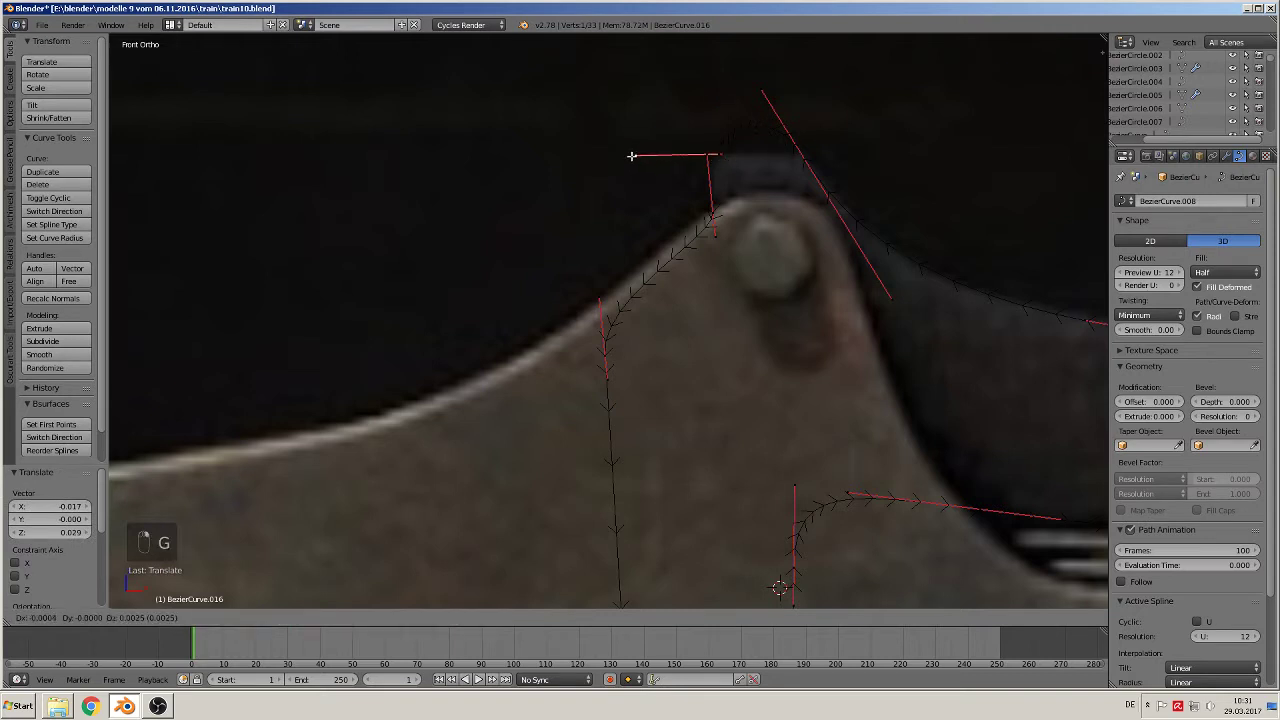
left_click(633, 158)
Step: Set the new corner point's handles to Aligned and try moving its outer handle
scroll(663, 168, "up", 3)
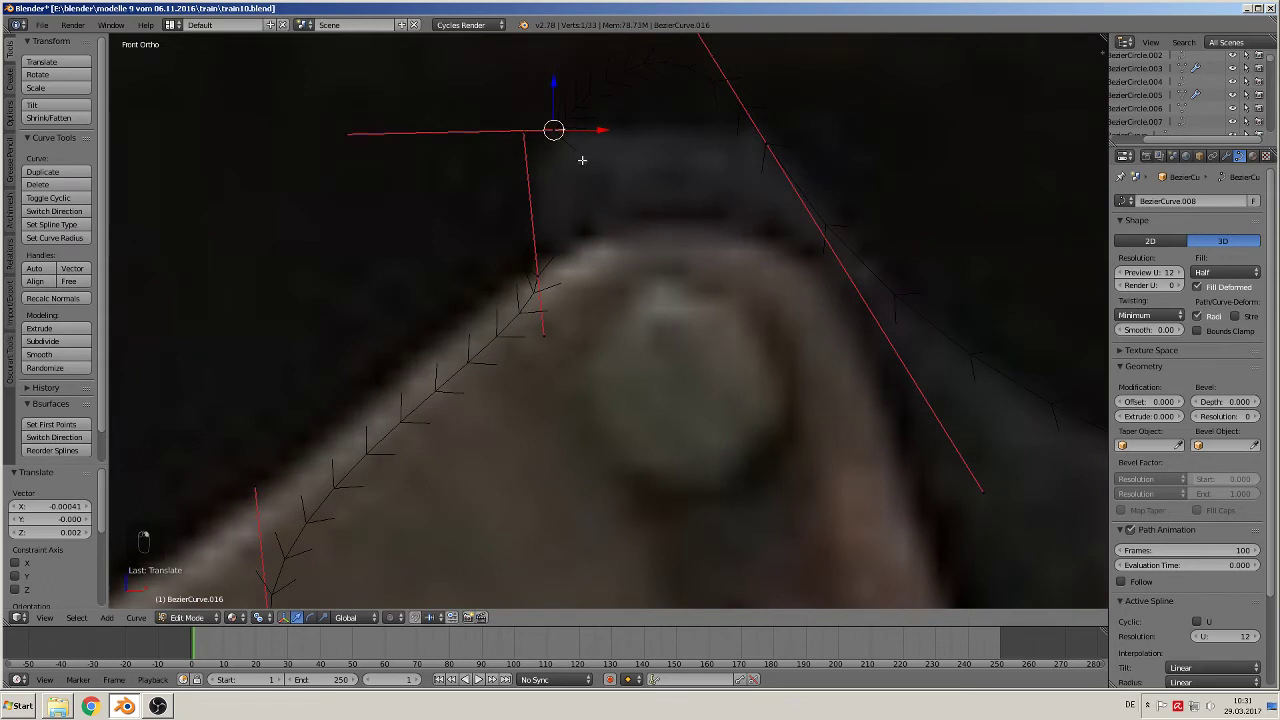
key("v")
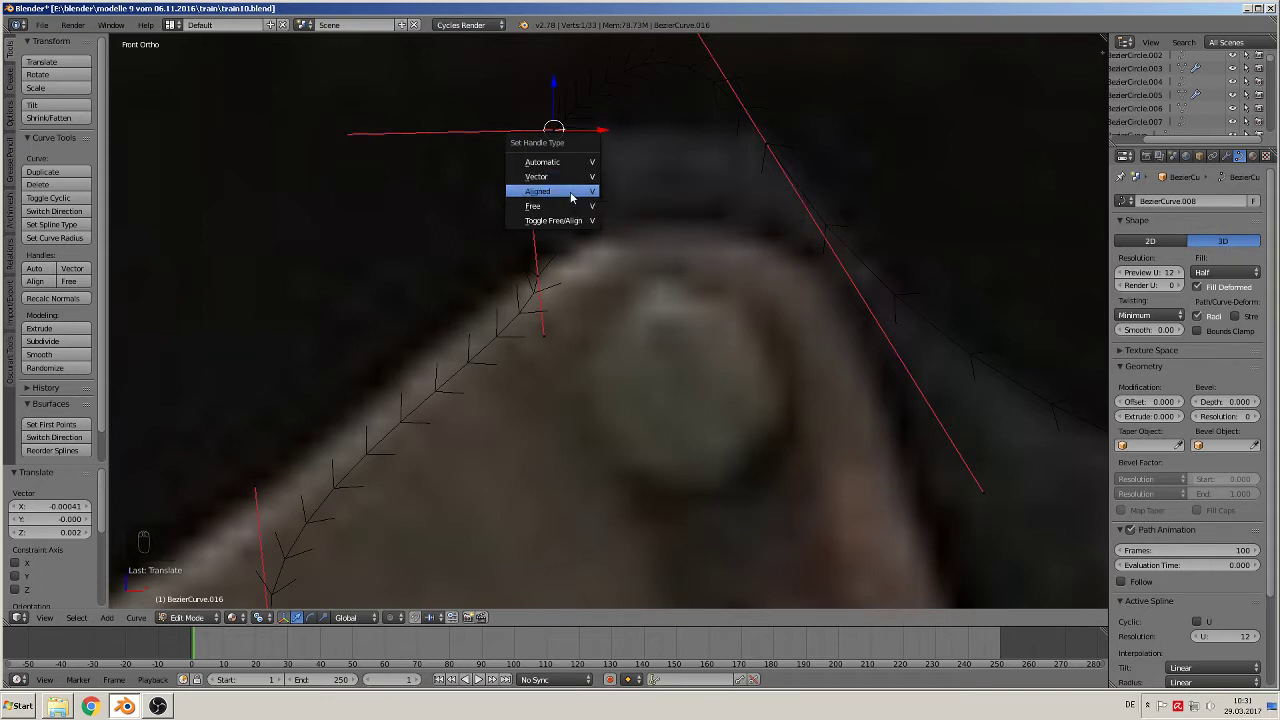
left_click(571, 193)
right_click(352, 133)
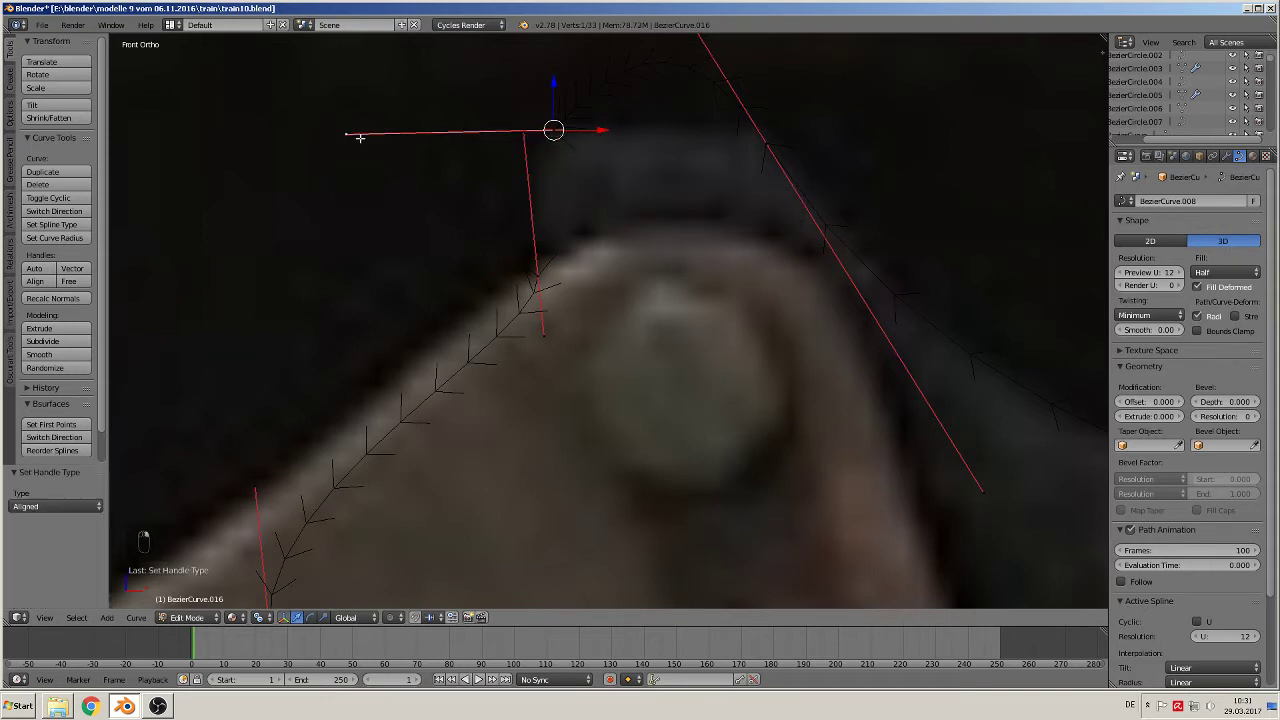
key("v")
key("g")
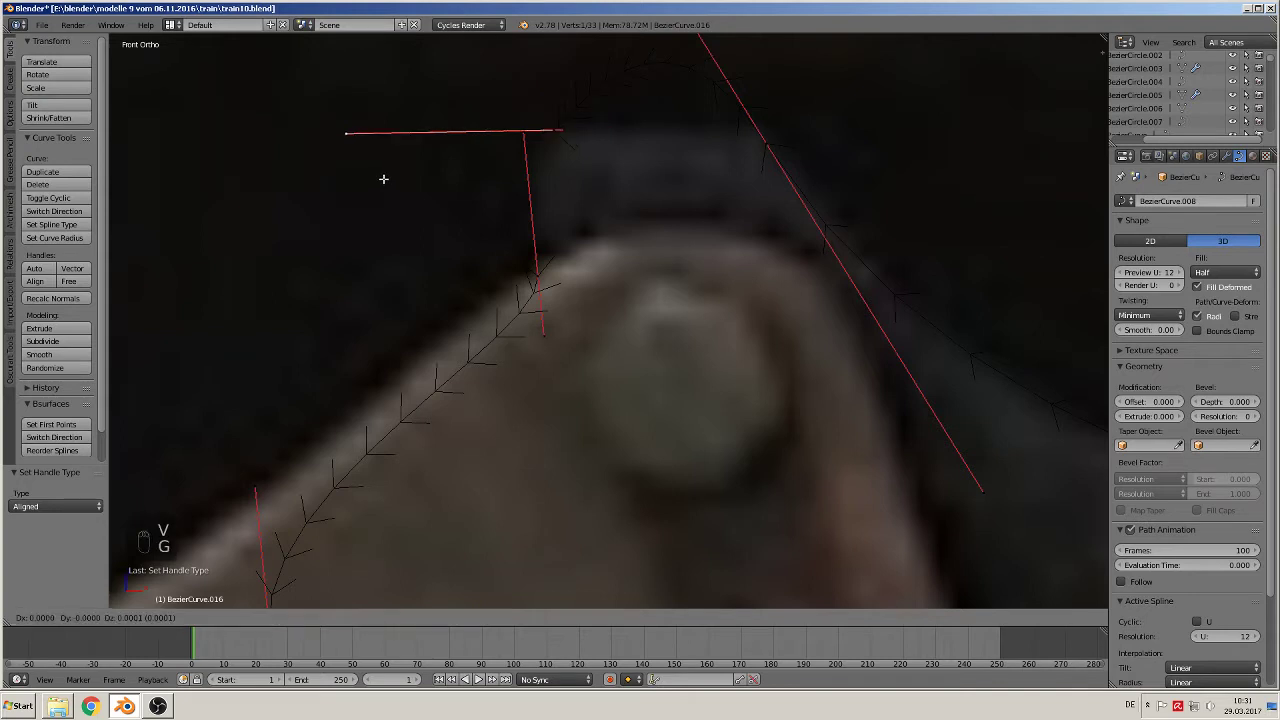
right_click(397, 186)
Step: Set the corner point's inner handle to Vector and move its outer handle by about 0.017 in X and -0.007 in Z to point straight down
right_click(577, 132)
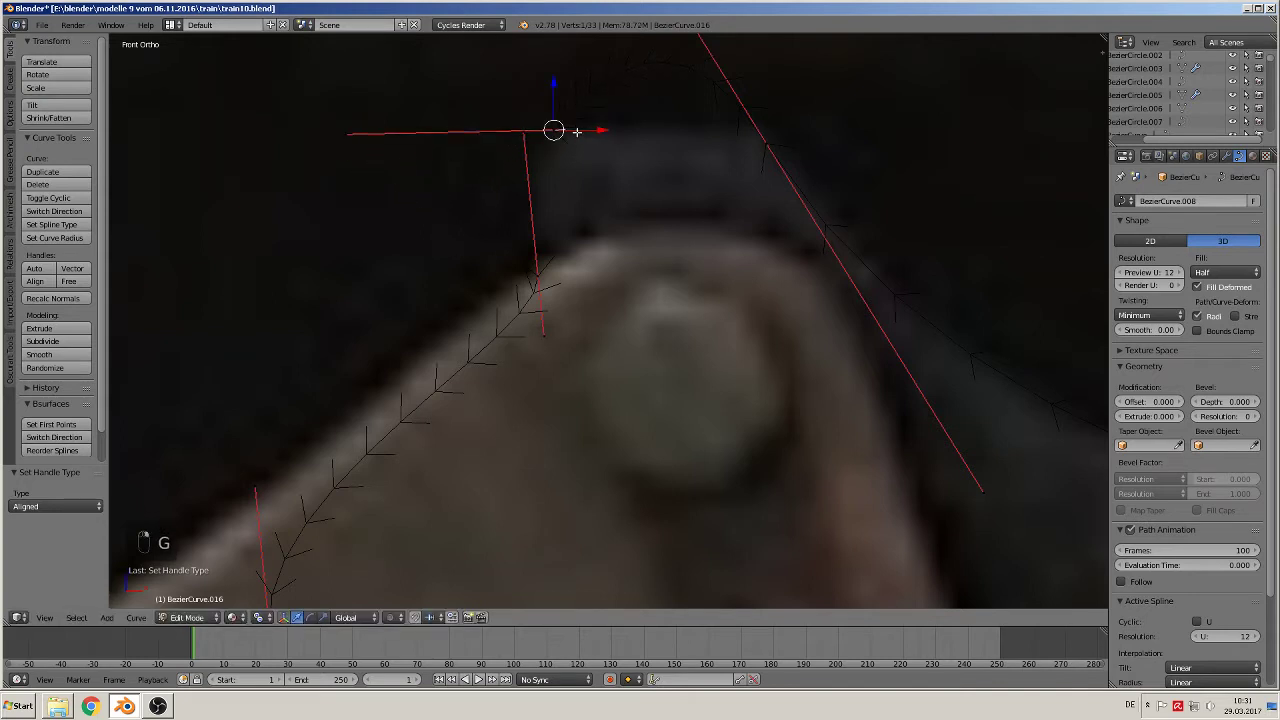
key("v")
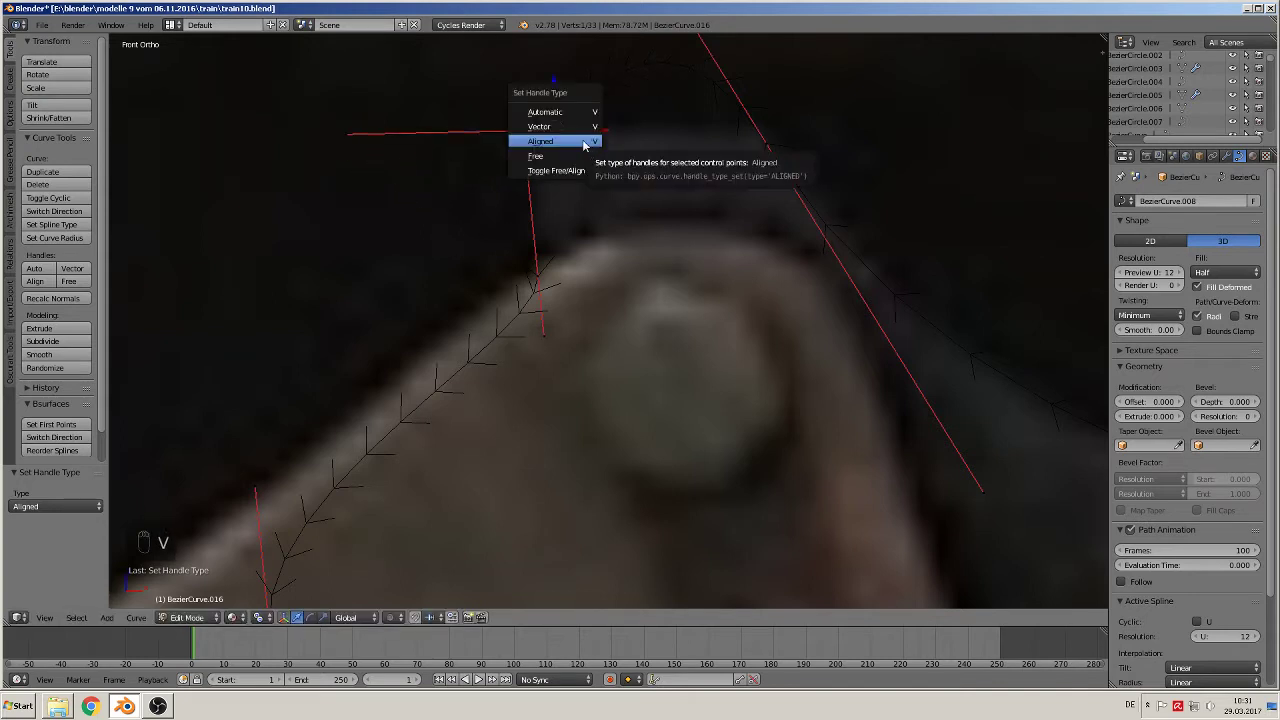
left_click(567, 127)
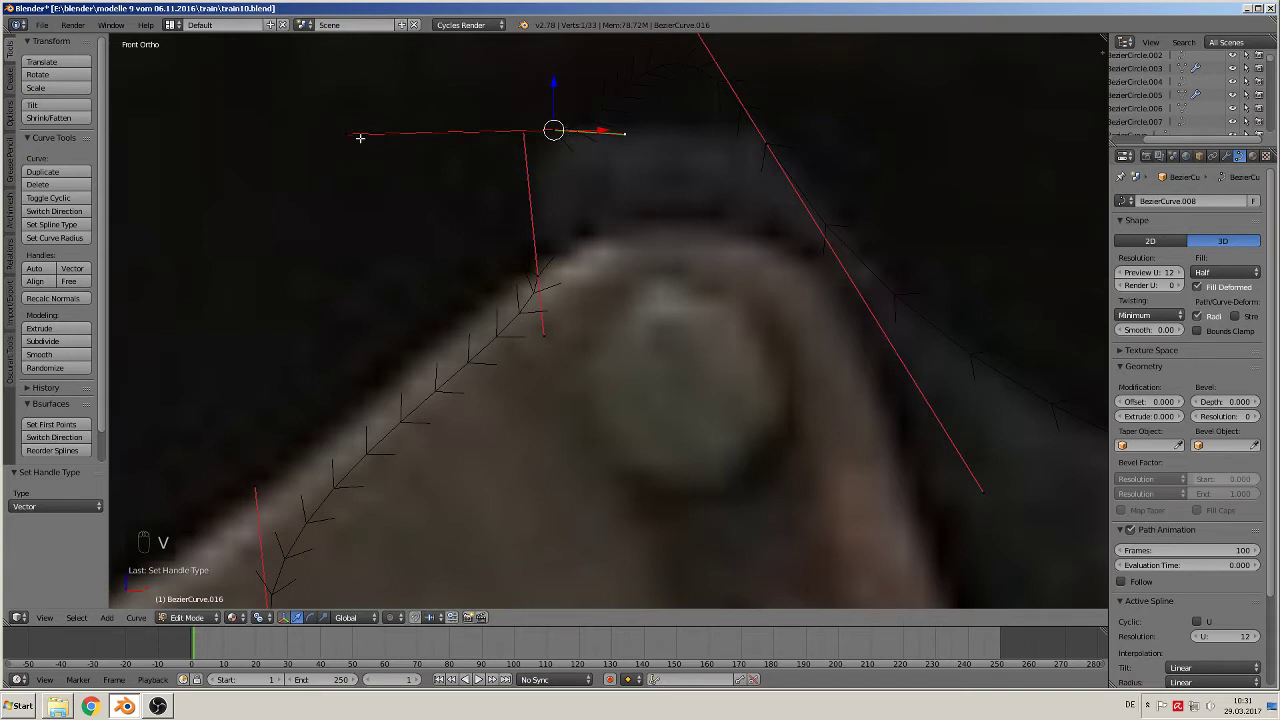
key("g")
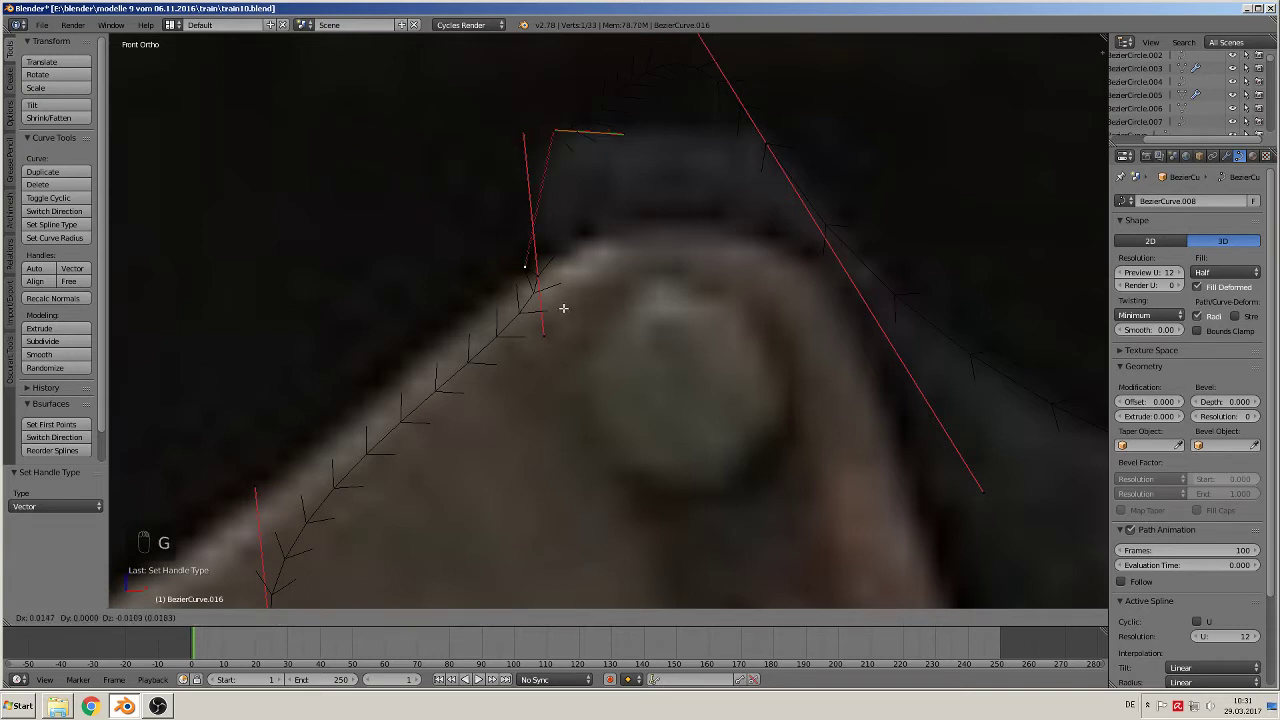
left_click(594, 263)
Step: Tilt the handles of the end point on the bracket's slope toward the corner above, and shorten the upper handle
right_click(550, 323)
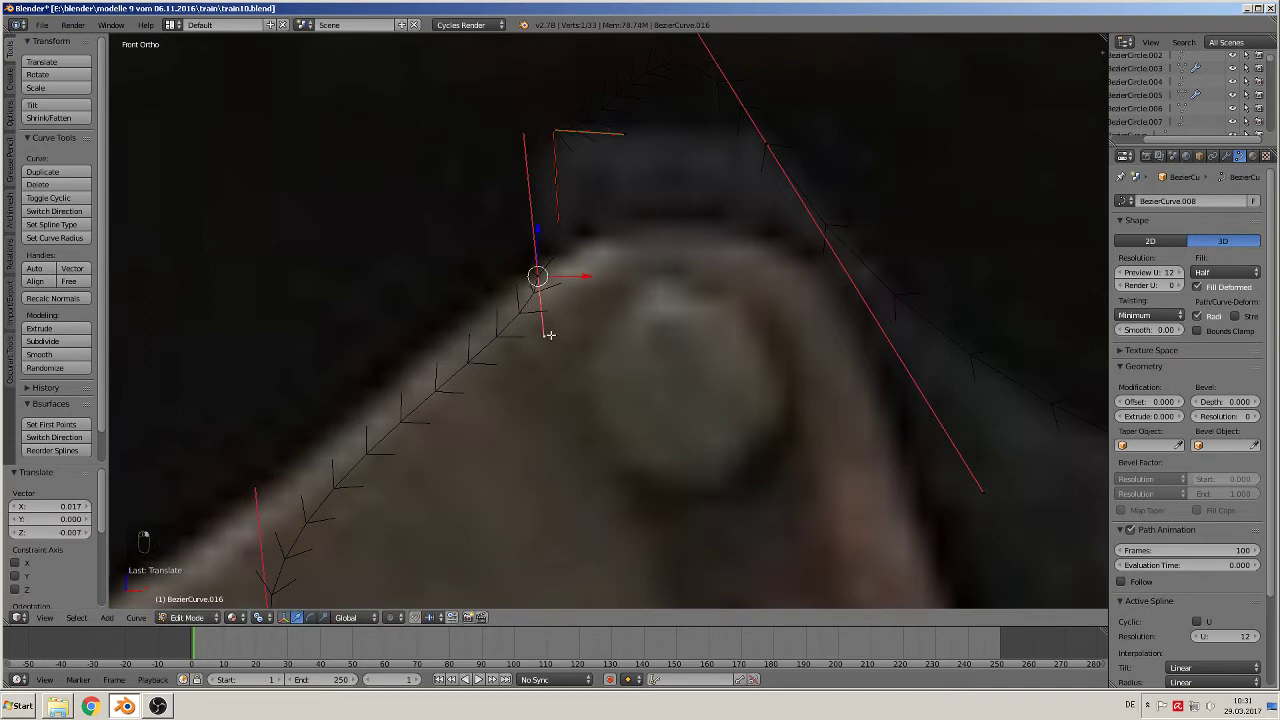
key("g")
left_click(533, 321)
key("g")
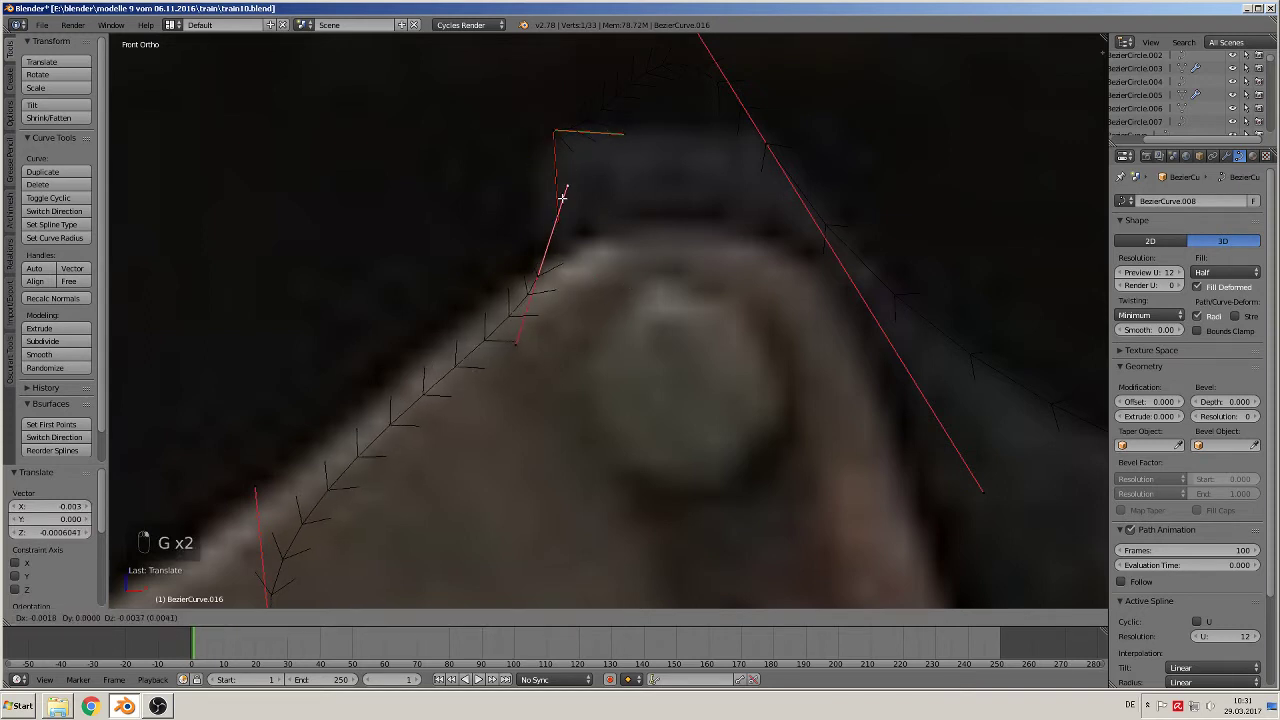
left_click(541, 258)
Step: Connect the curve's two end points into a closed outline and leave Edit Mode
right_click(551, 126)
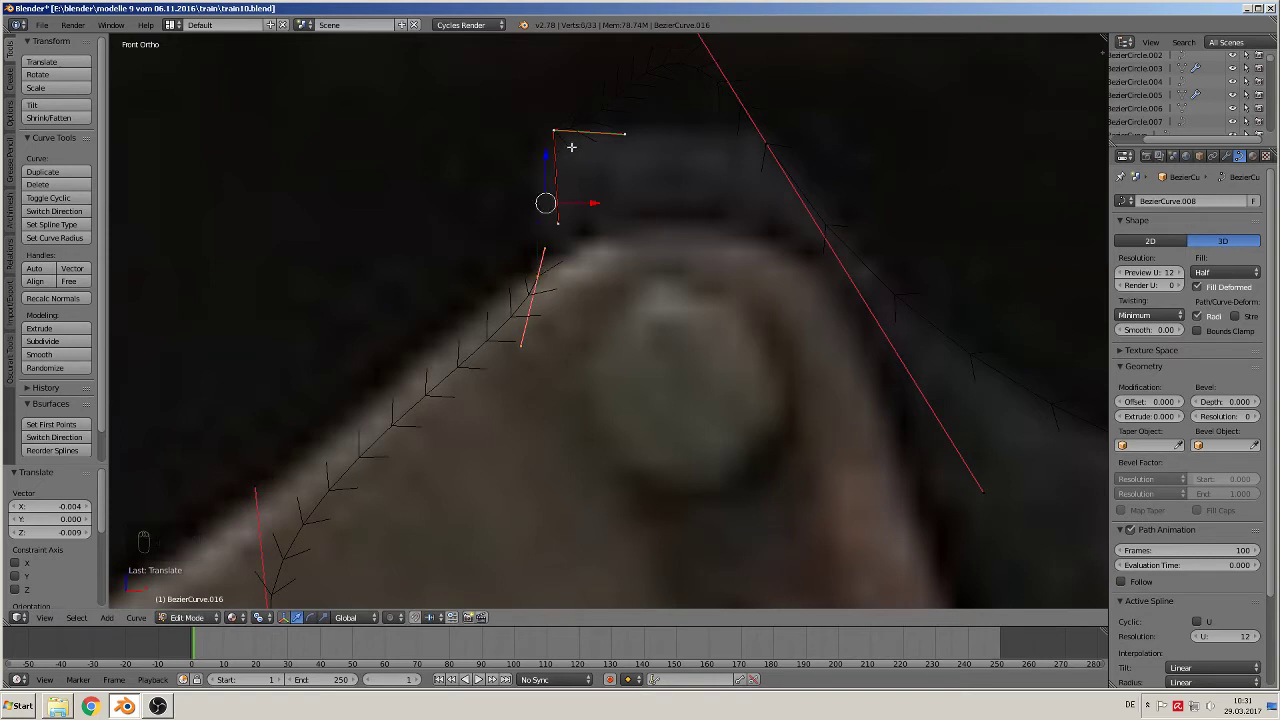
key("f")
key("Tab")
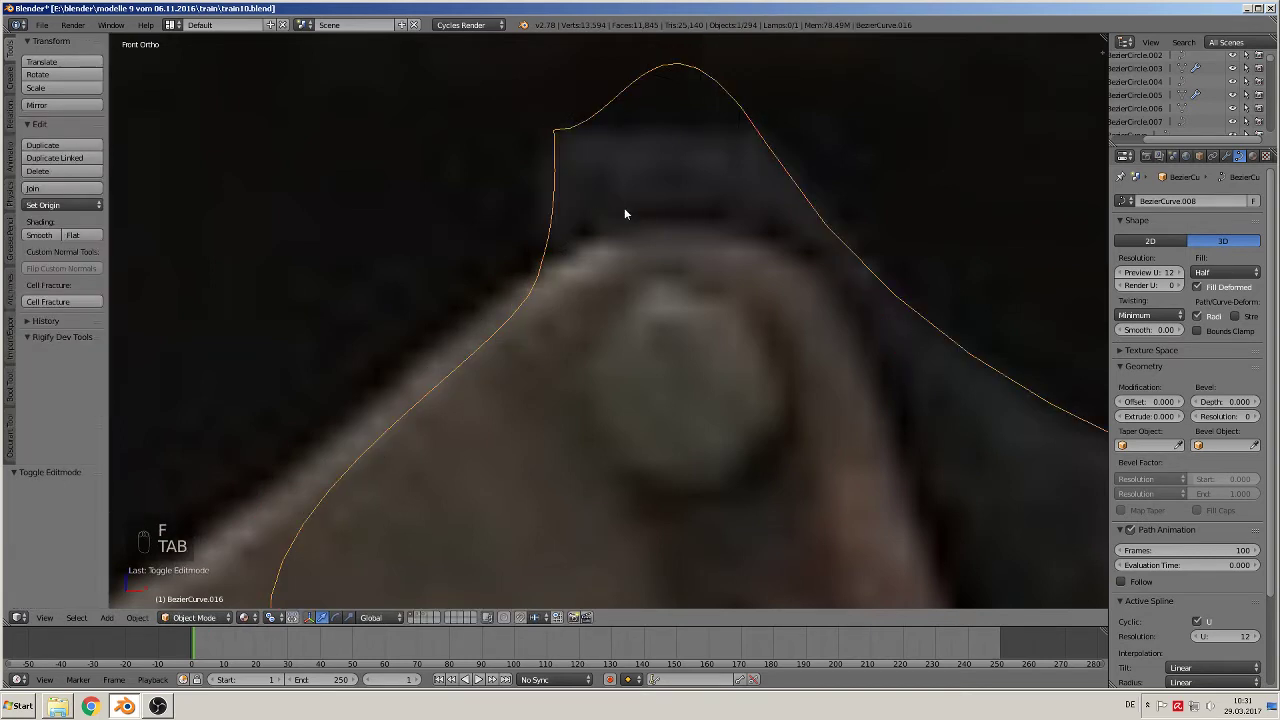
Step: Move the upper handle of the point right of the peak by about 0.008 in X and -0.014 in Z to flatten the top edge, and return to Object Mode
key("Tab")
middle_click_drag(711, 206, 636, 382, "shift")
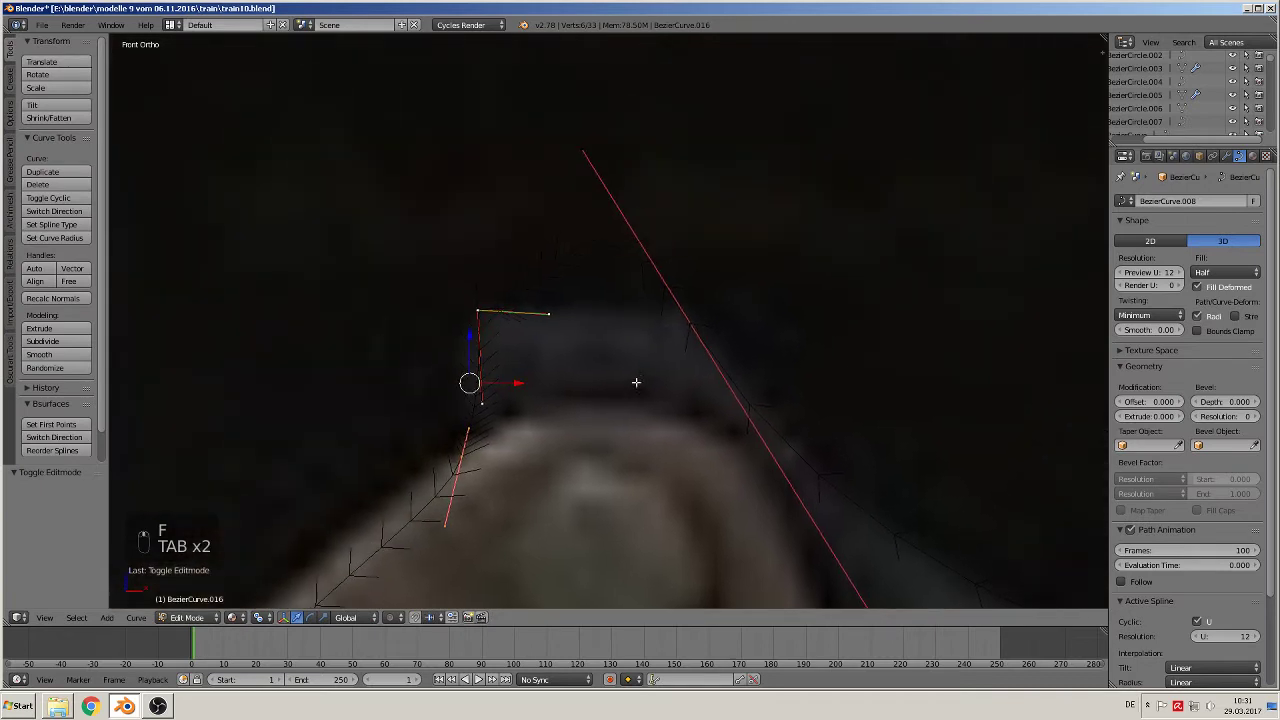
right_click(584, 142)
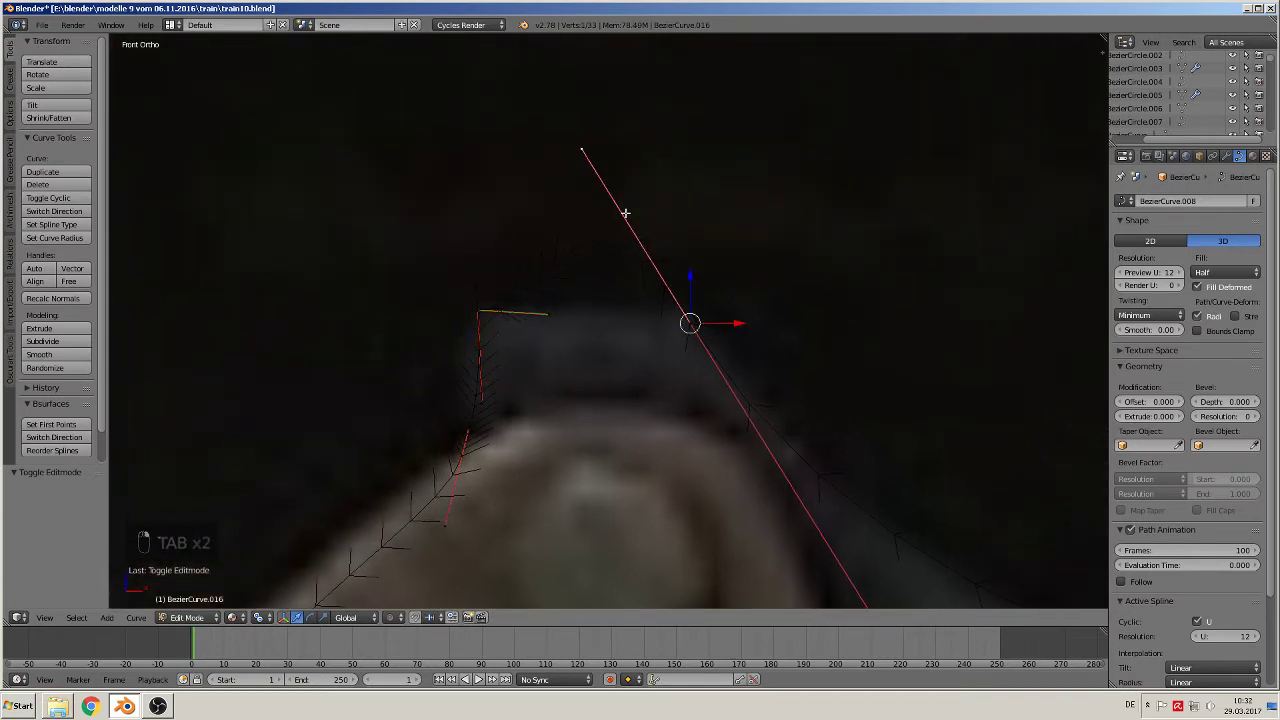
key("g")
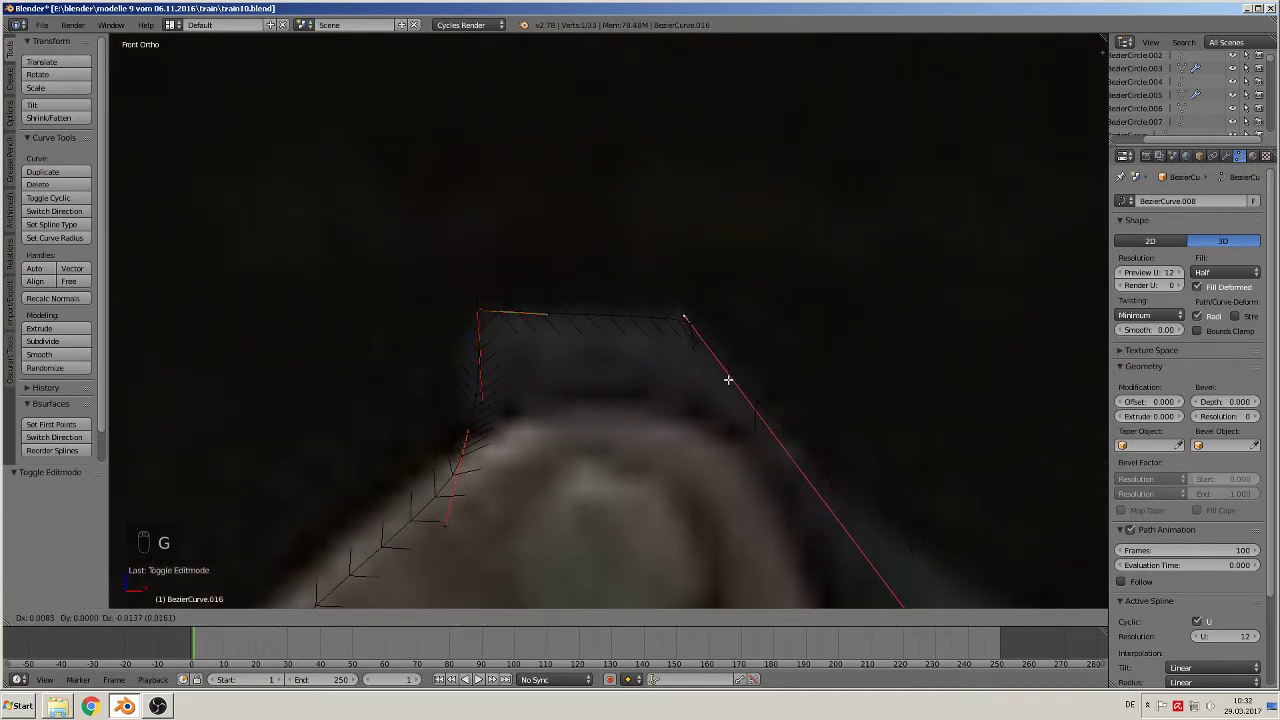
left_click(727, 378)
scroll(740, 385, "down", 4)
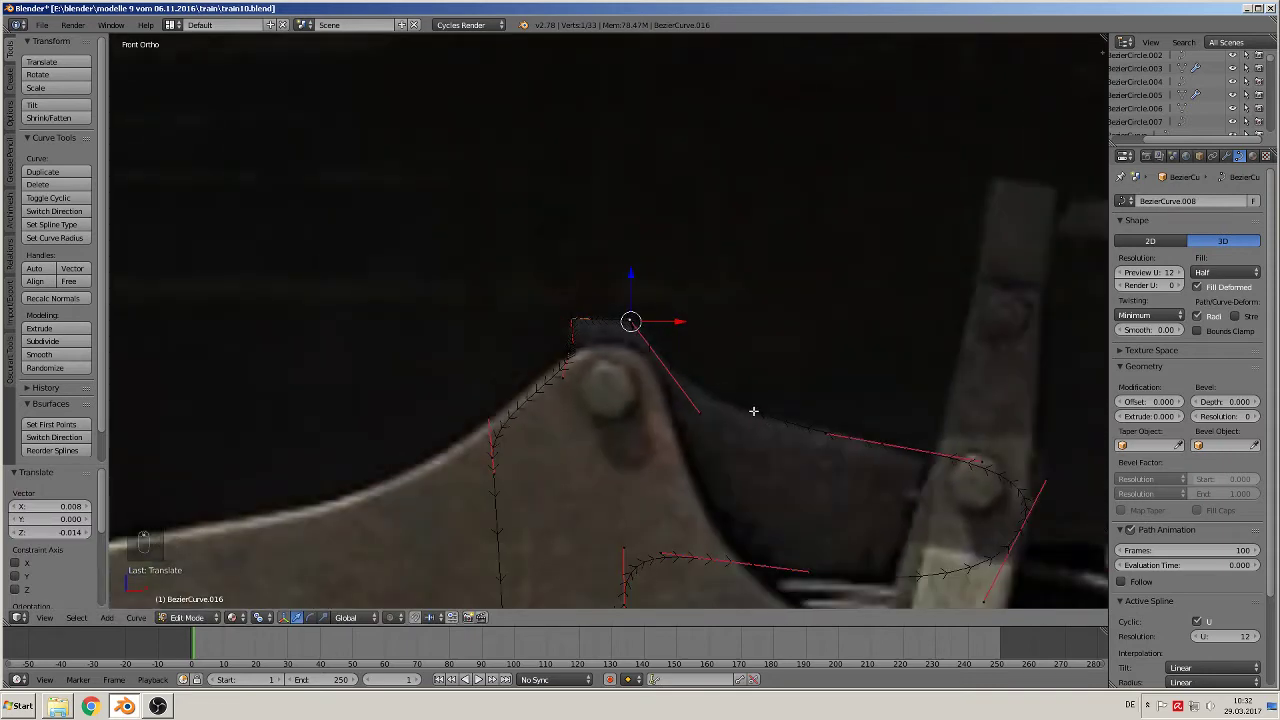
key("Tab")
scroll(742, 410, "up", 3)
scroll(699, 220, "down", 2)
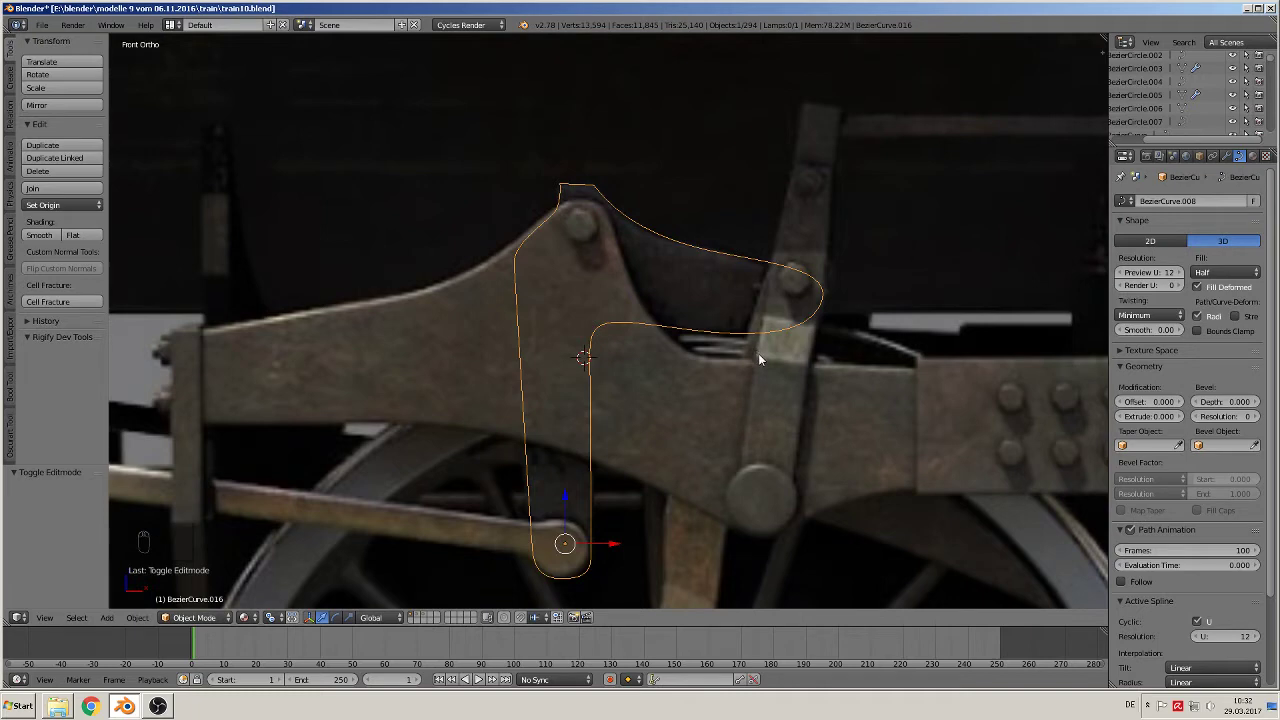
Step: Move the closed link outline by about -0.771 along X onto the empty area beside the reference image
scroll(700, 486, "up", 5)
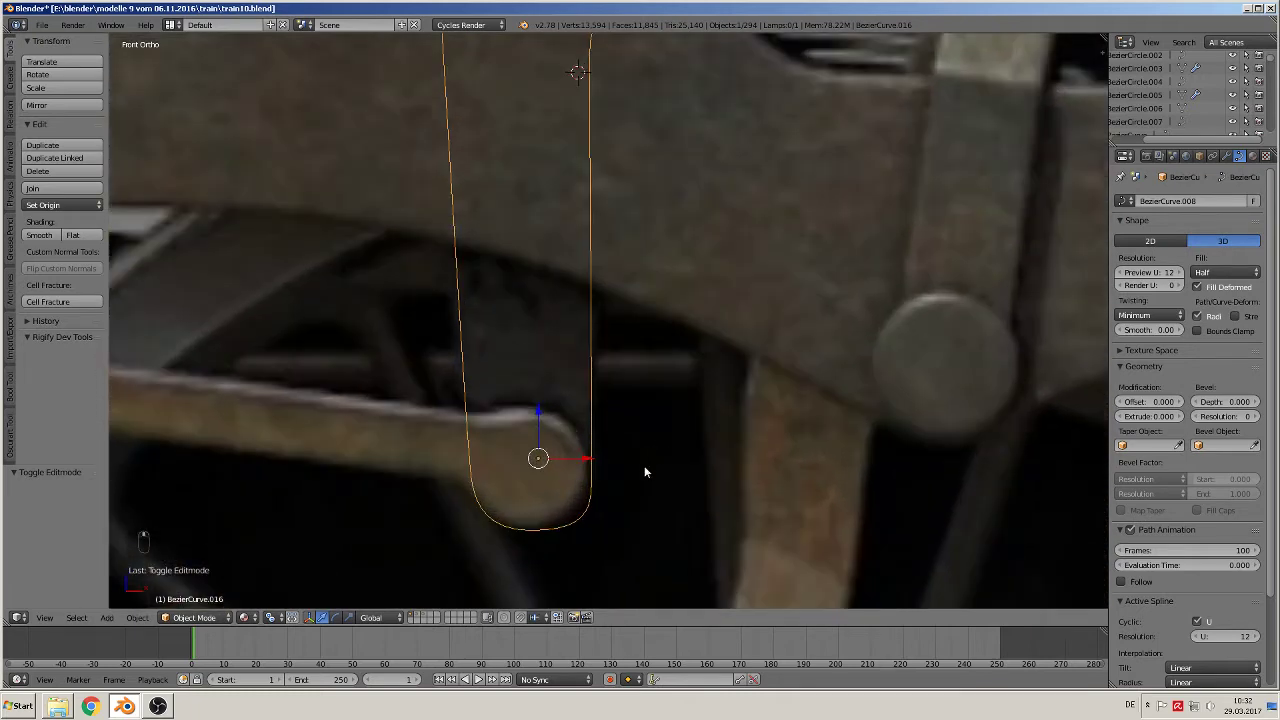
key("Tab")
key("Tab")
scroll(618, 495, "down", 10)
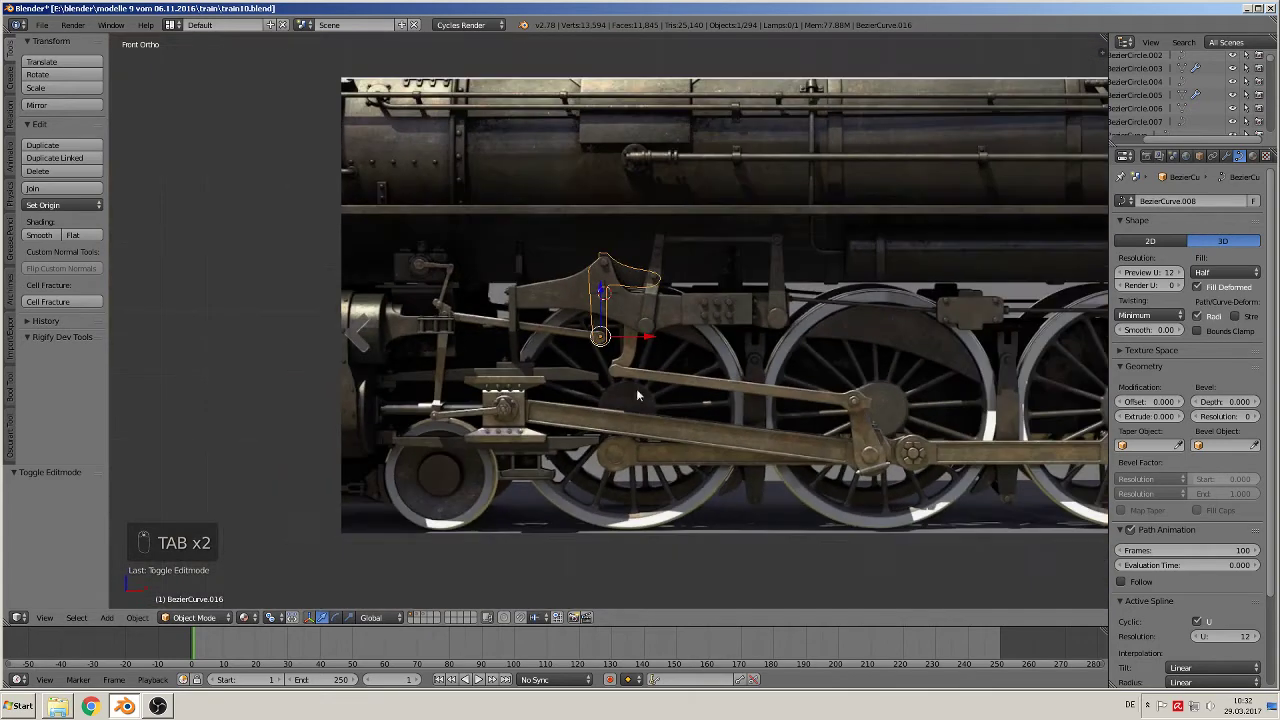
left_click_drag(646, 338, 291, 318)
middle_click_drag(482, 361, 750, 340, "shift")
scroll(690, 331, "up", 8)
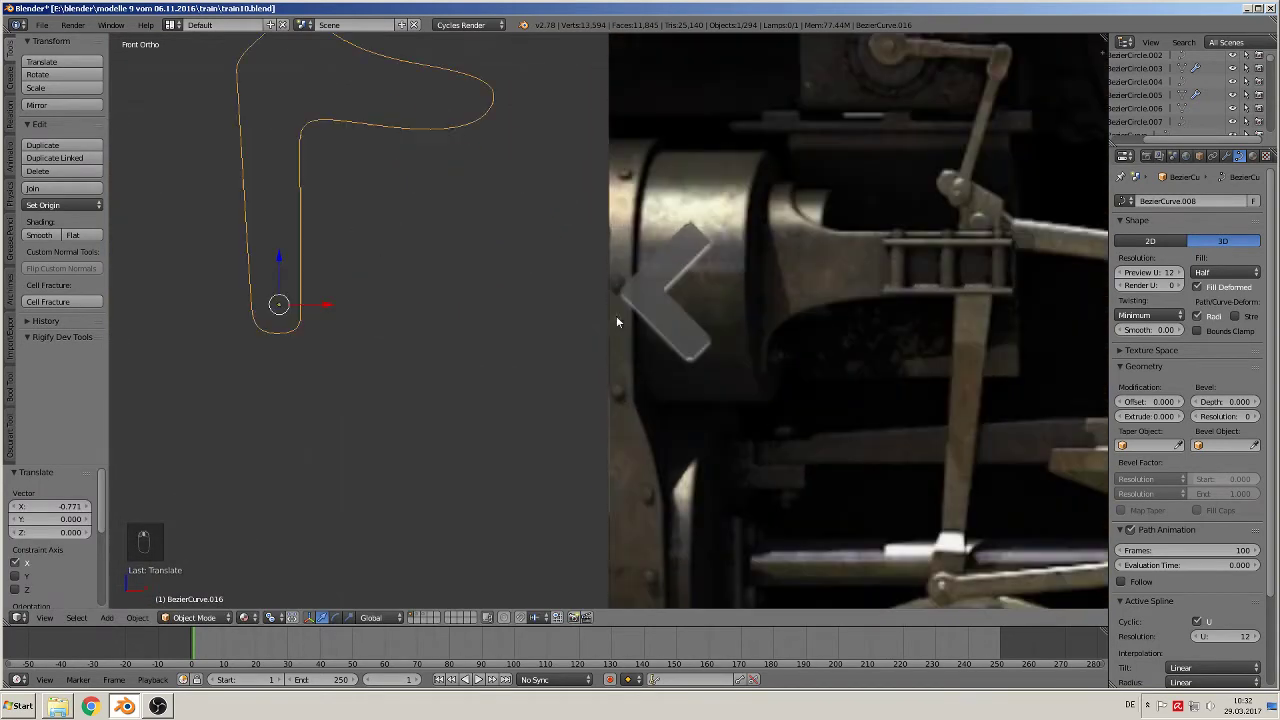
middle_click_drag(492, 311, 720, 468, "shift")
scroll(770, 441, "up", 1)
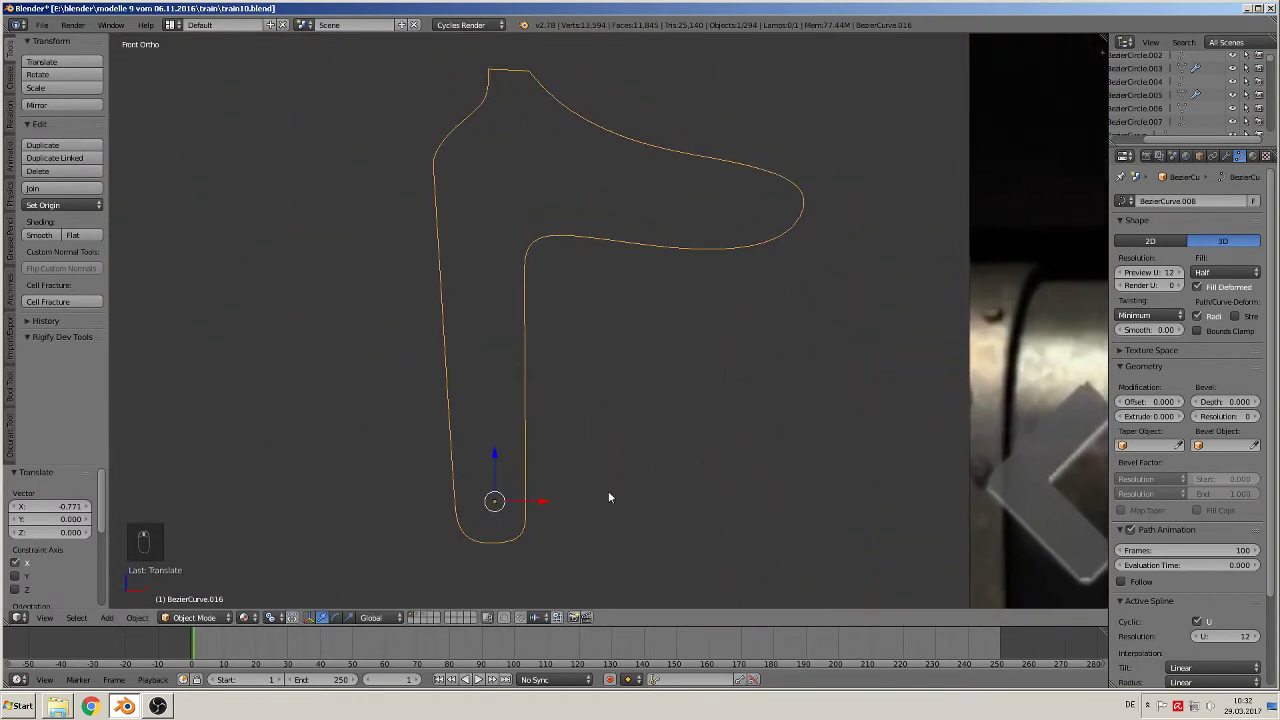
Step: Raise the curve point on the right side of the outline's lower end by about 0.006 in Z, and return to Object Mode
key("Tab")
right_click(524, 505)
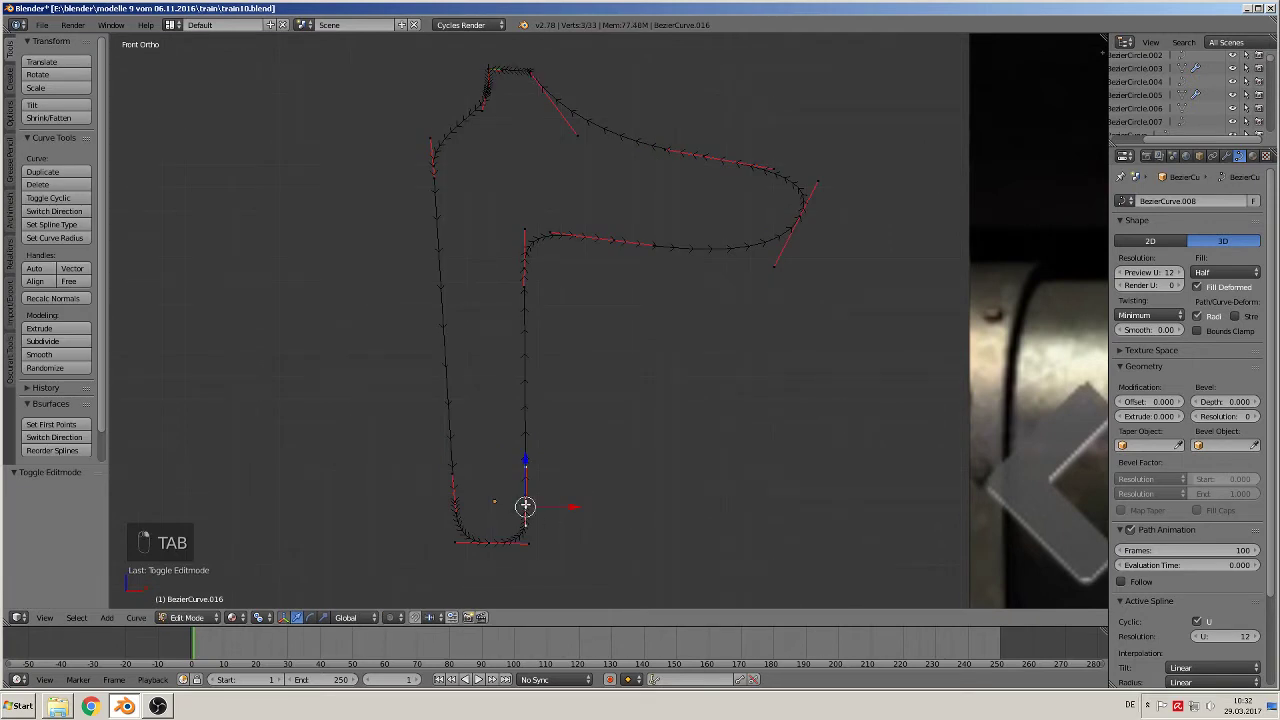
key("g")
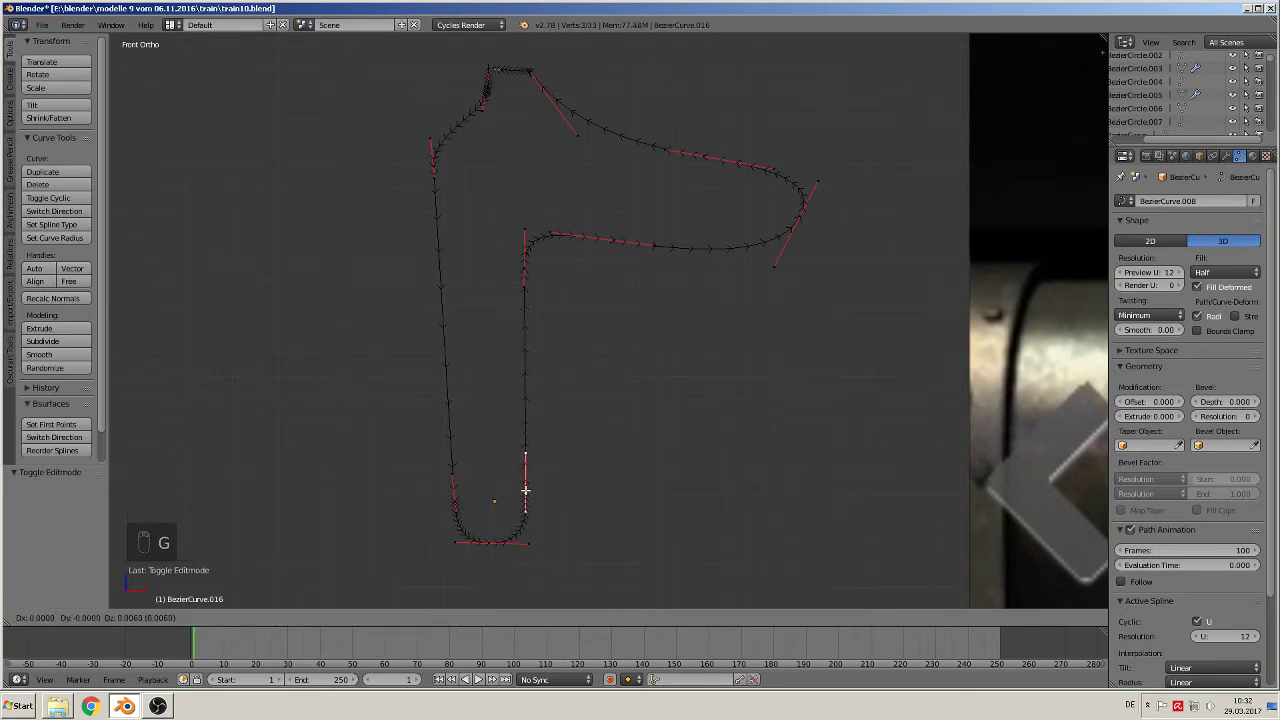
left_click(525, 490)
key("Tab")
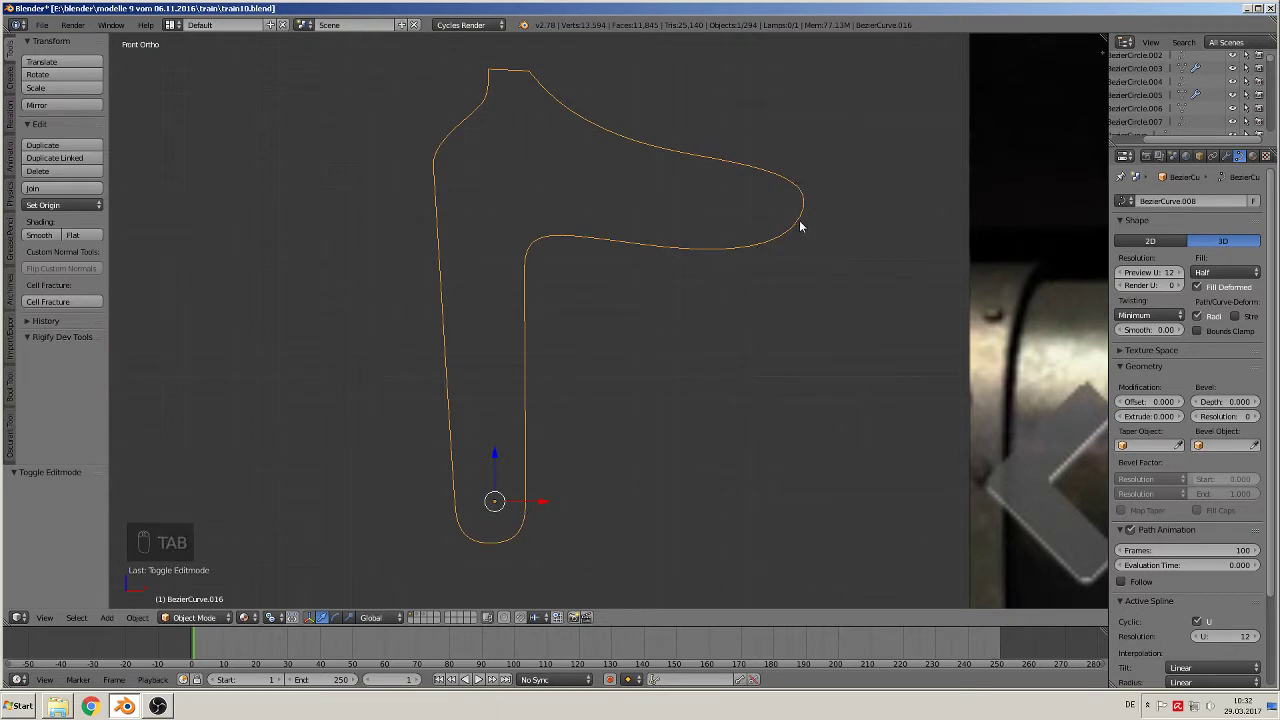
Step: Swing the upper handle of the point at the side arm's rounded tip inward until it stands nearly vertical, and return to Object Mode
key("Tab")
right_click(818, 187)
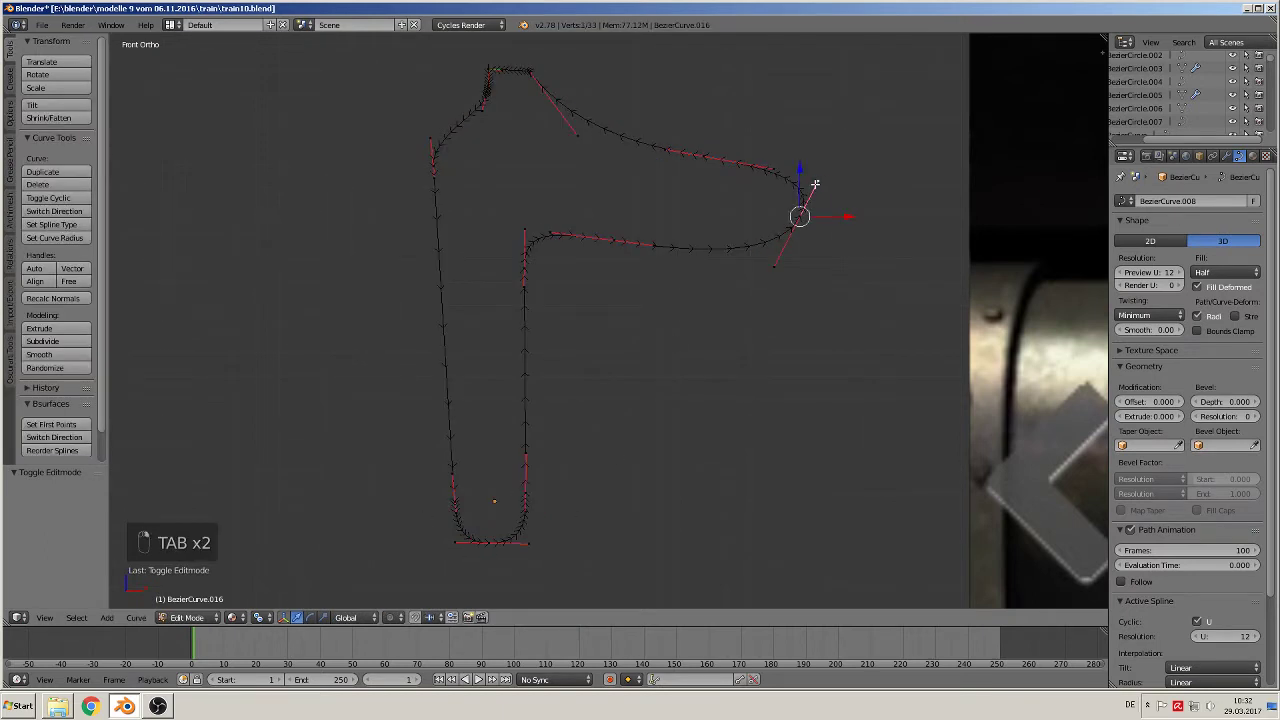
key("g")
left_click(800, 193)
key("Tab")
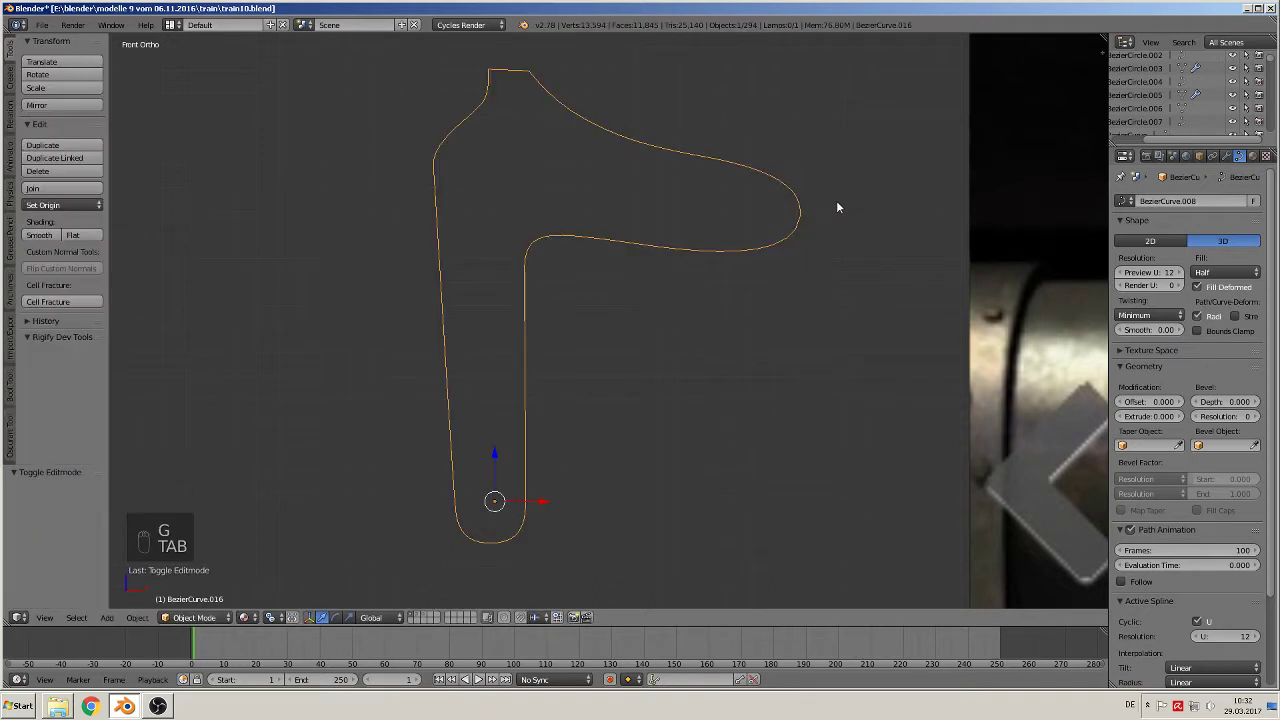
Step: Move the left corner point of the outline's peak by about 0.0005 in X and -0.0005 in Z
scroll(591, 249, "up", 3)
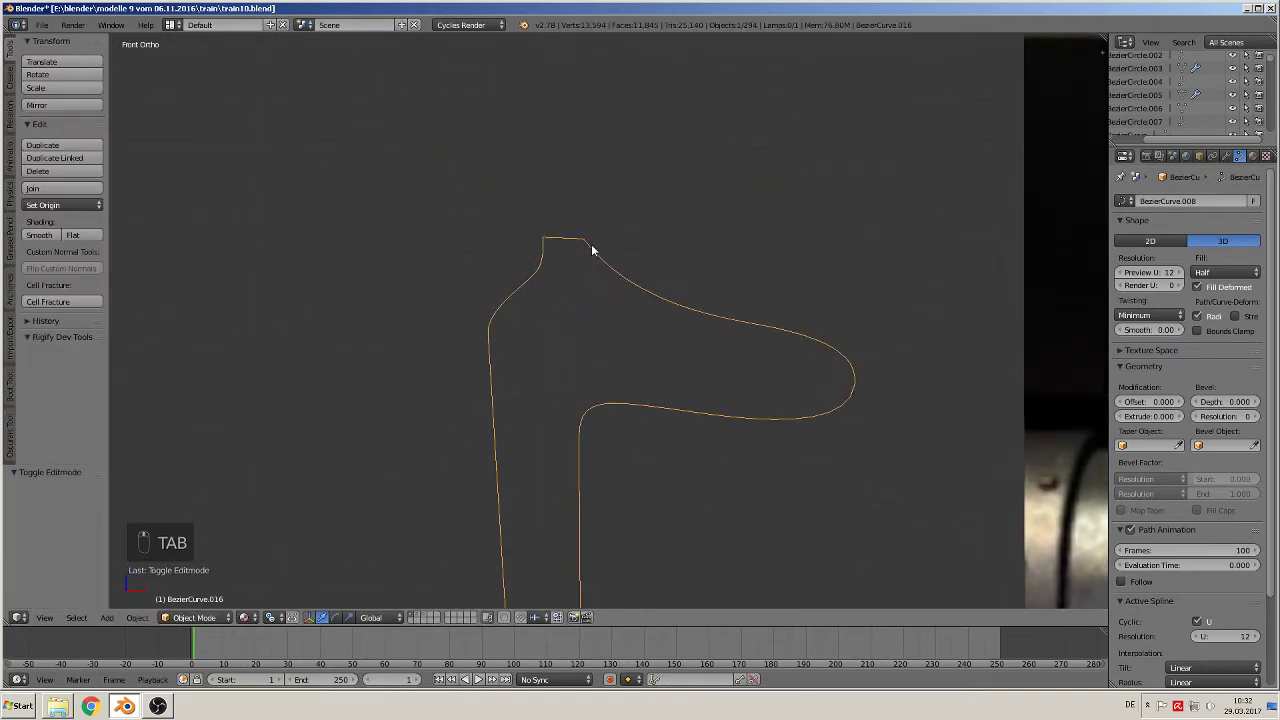
key("Tab")
right_click(496, 176)
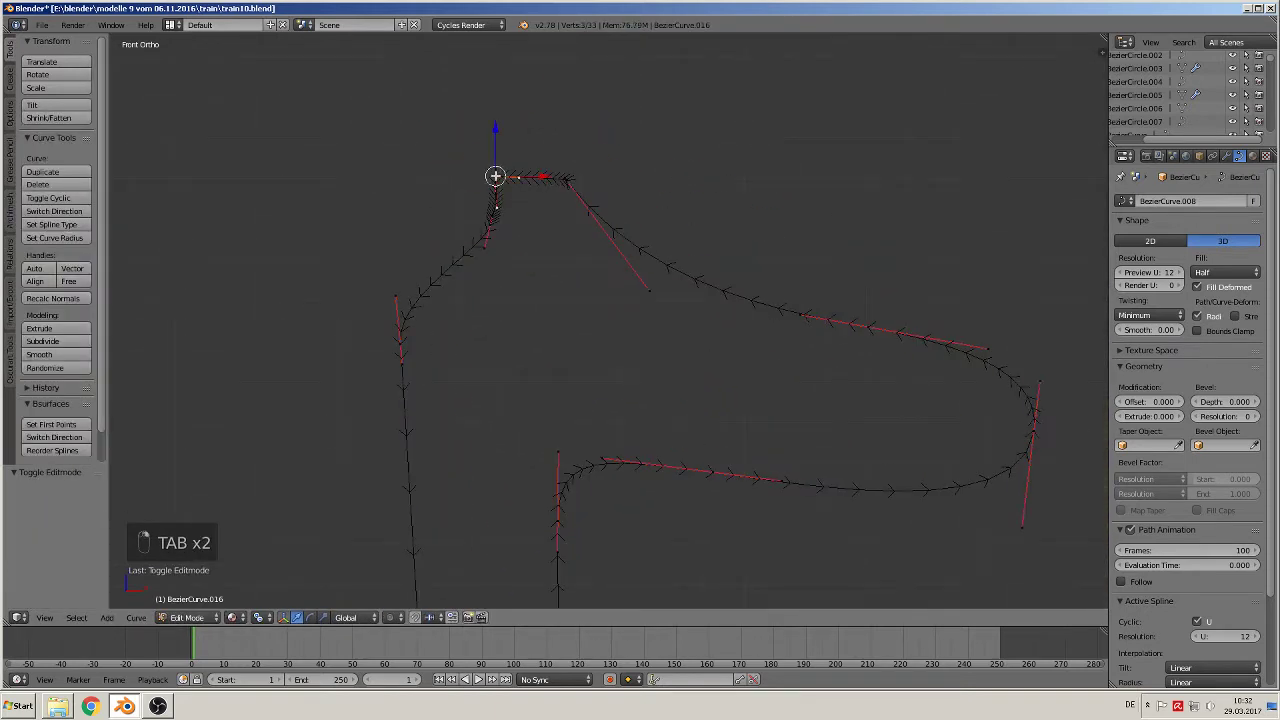
key("g")
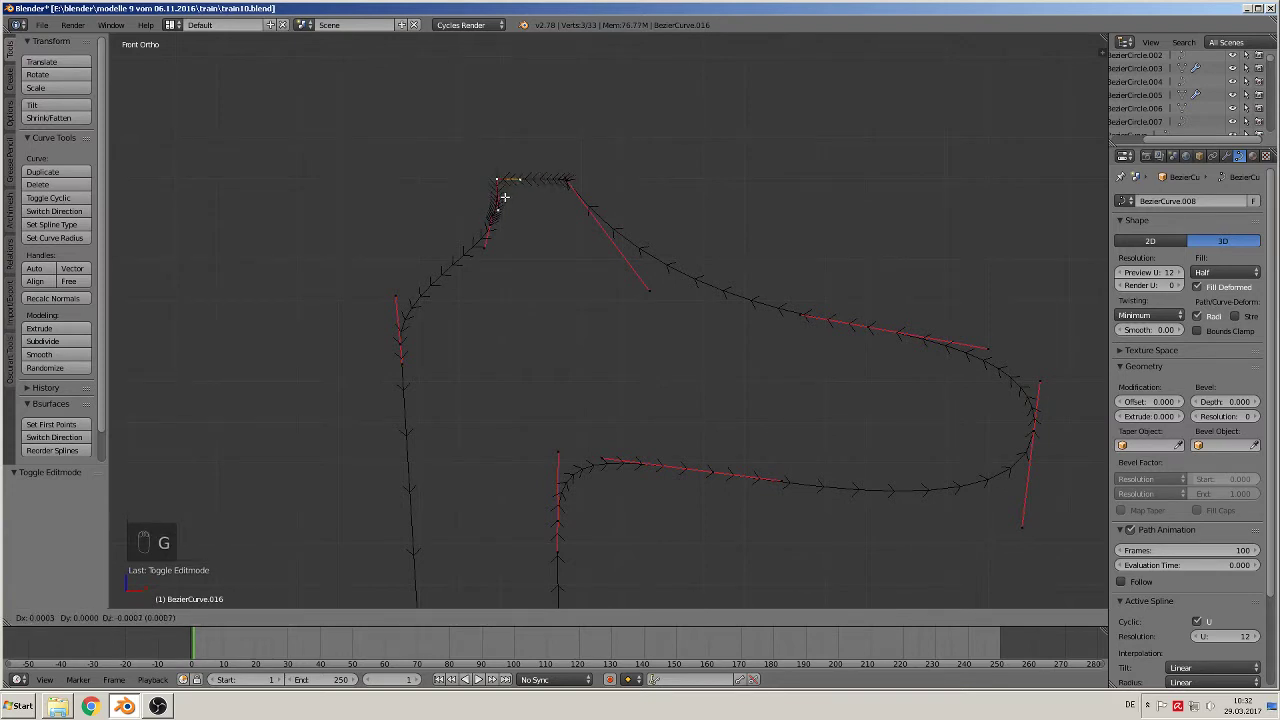
left_click(504, 200)
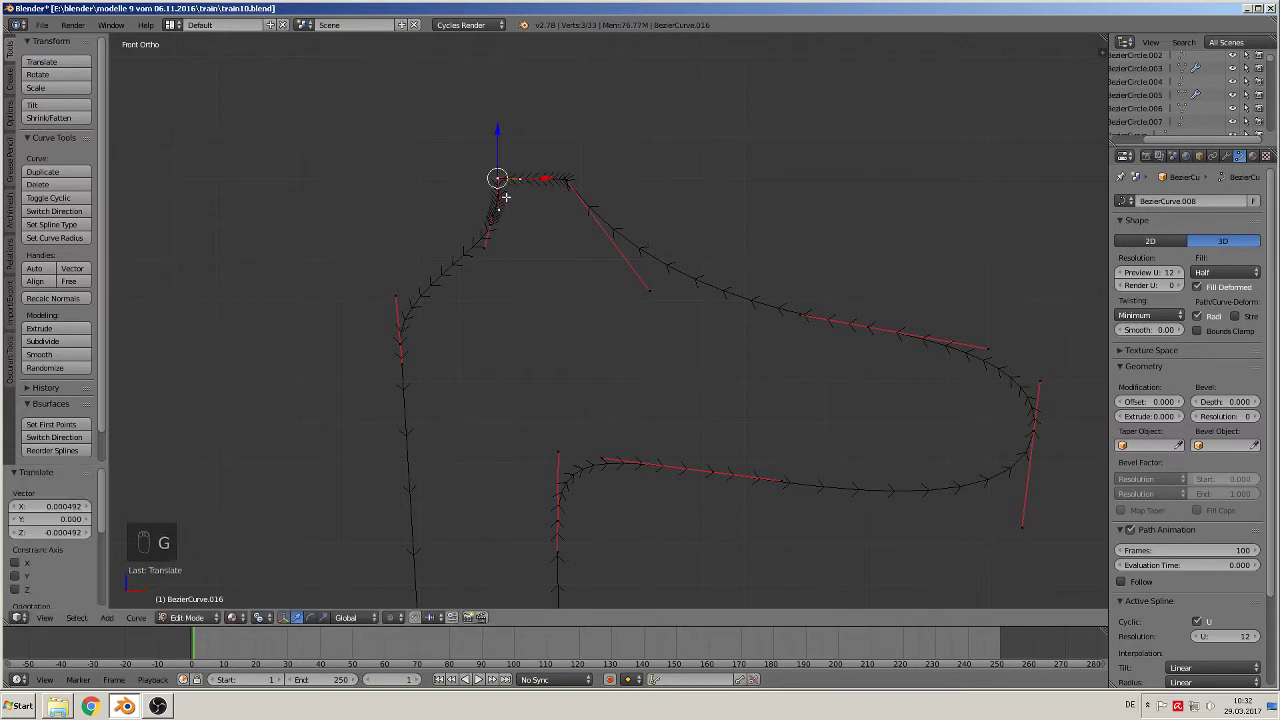
key("Tab")
key("Tab")
Step: Shift the peak's left corner point slightly left and down, raise it by about 0.0005 in Z to level the top edge, and leave Edit Mode
key("g")
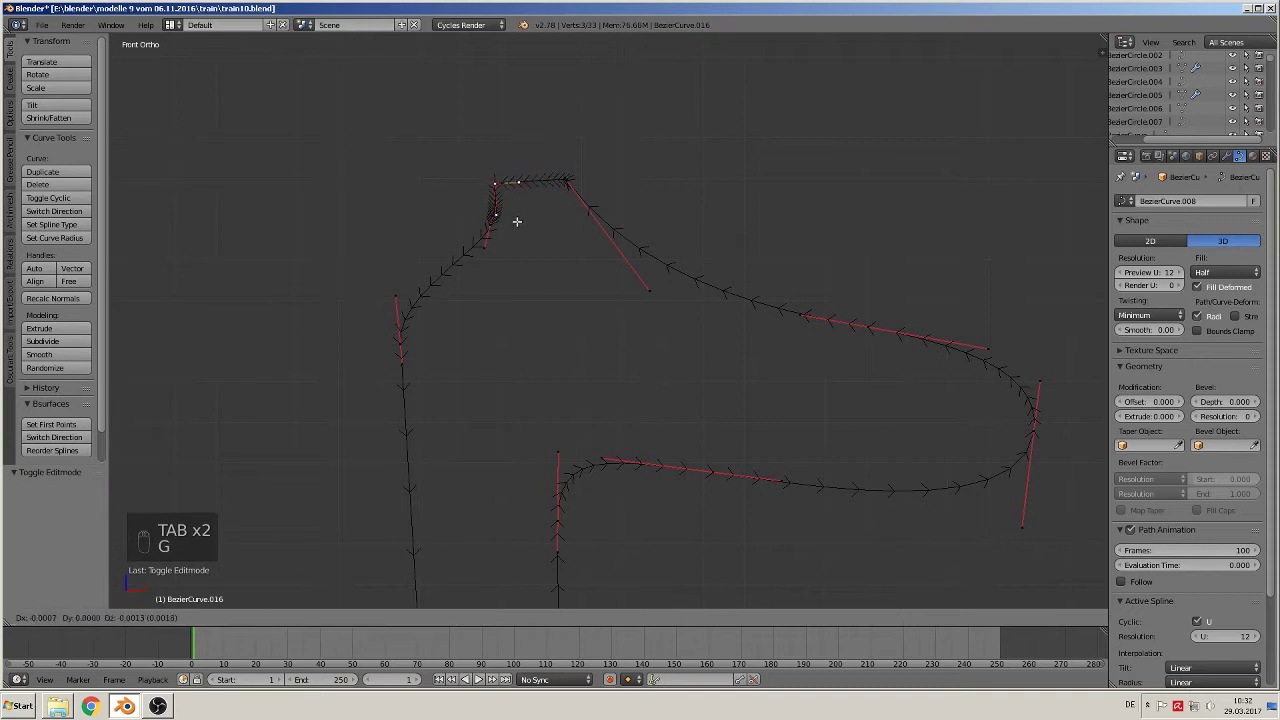
left_click(517, 221)
key("Tab")
key("Tab")
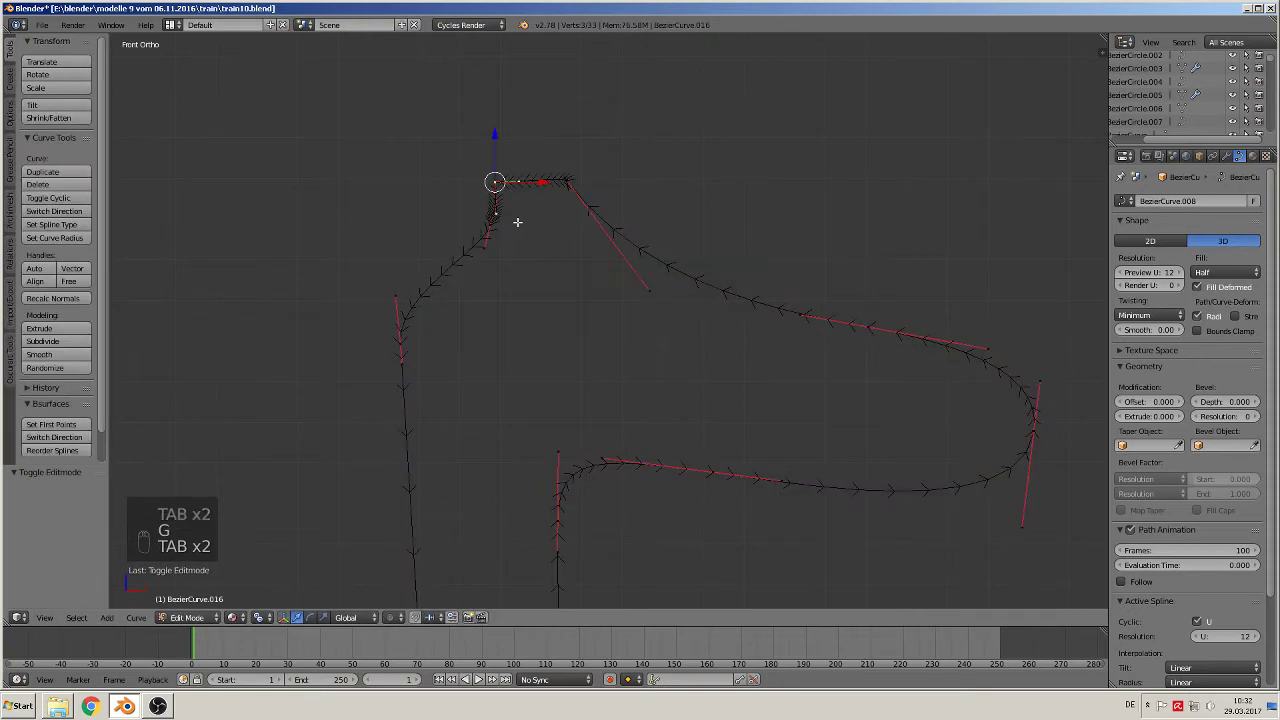
key("g")
left_click(517, 220)
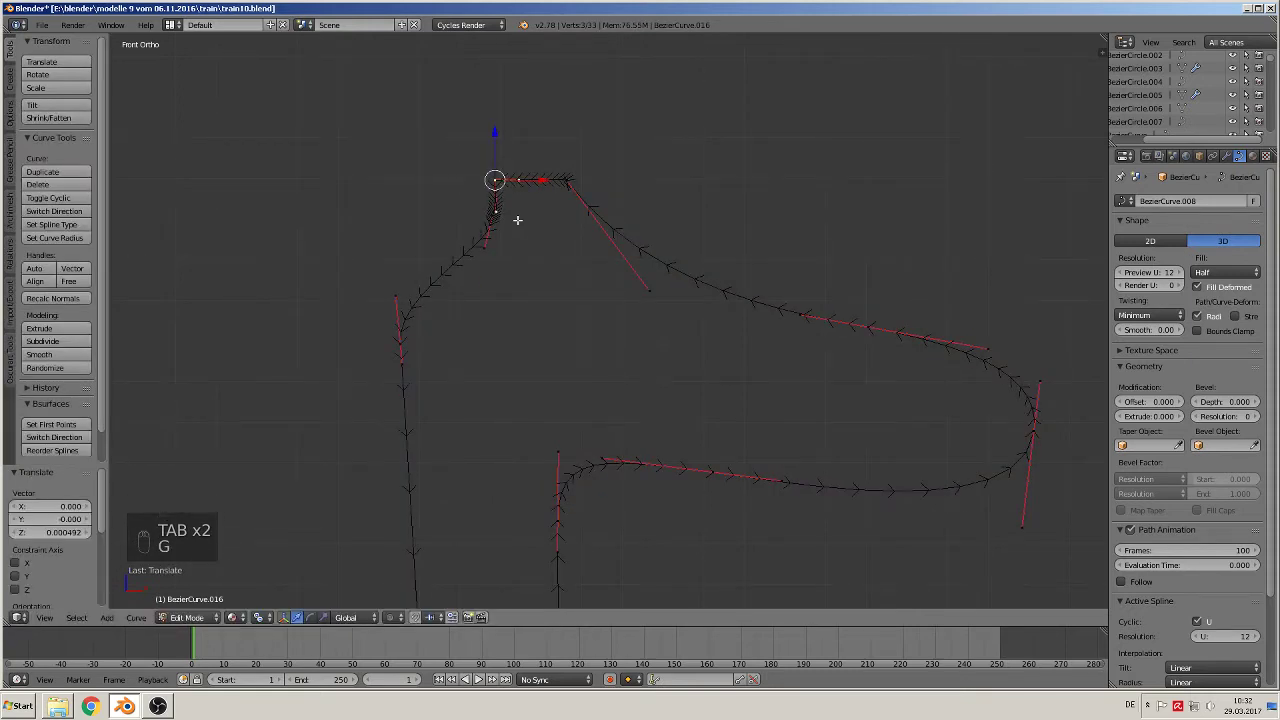
key("Tab")
Step: Duplicate the link outline and move the copy by about 0.017 in Z and -0.268 in X
scroll(567, 282, "down", 5)
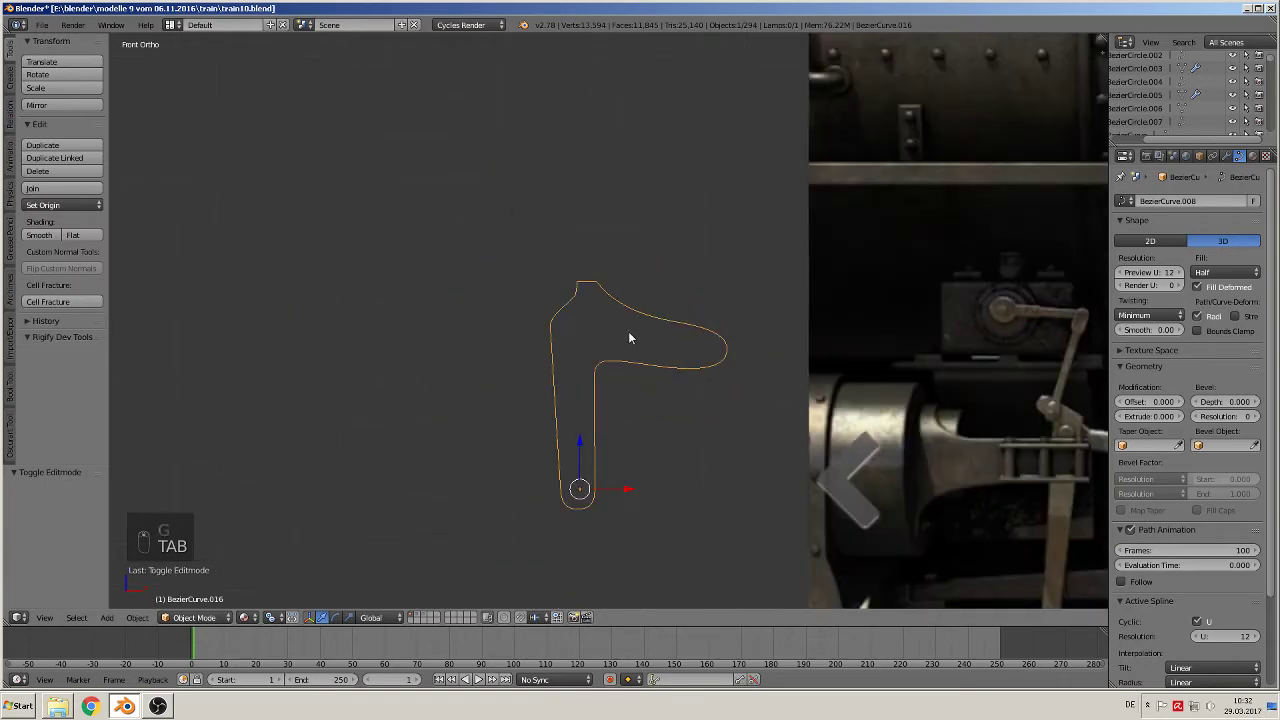
middle_click_drag(769, 398, 616, 386, "shift")
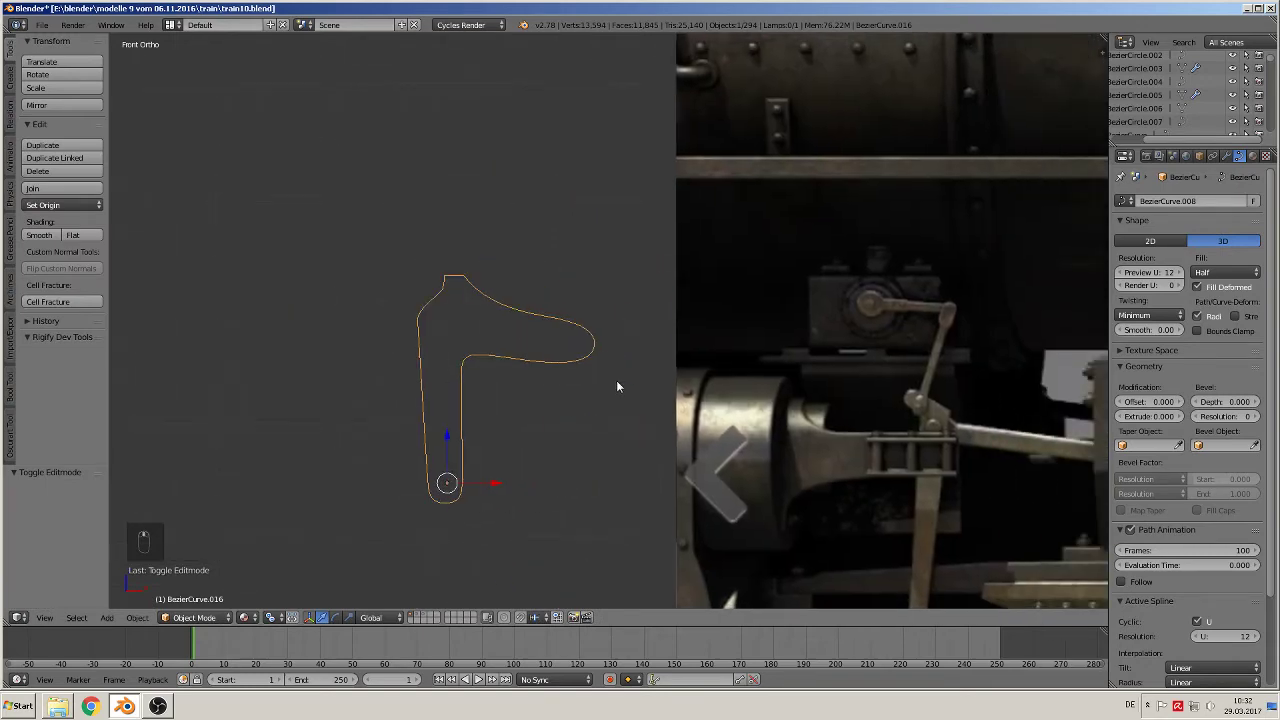
scroll(503, 409, "down", 3)
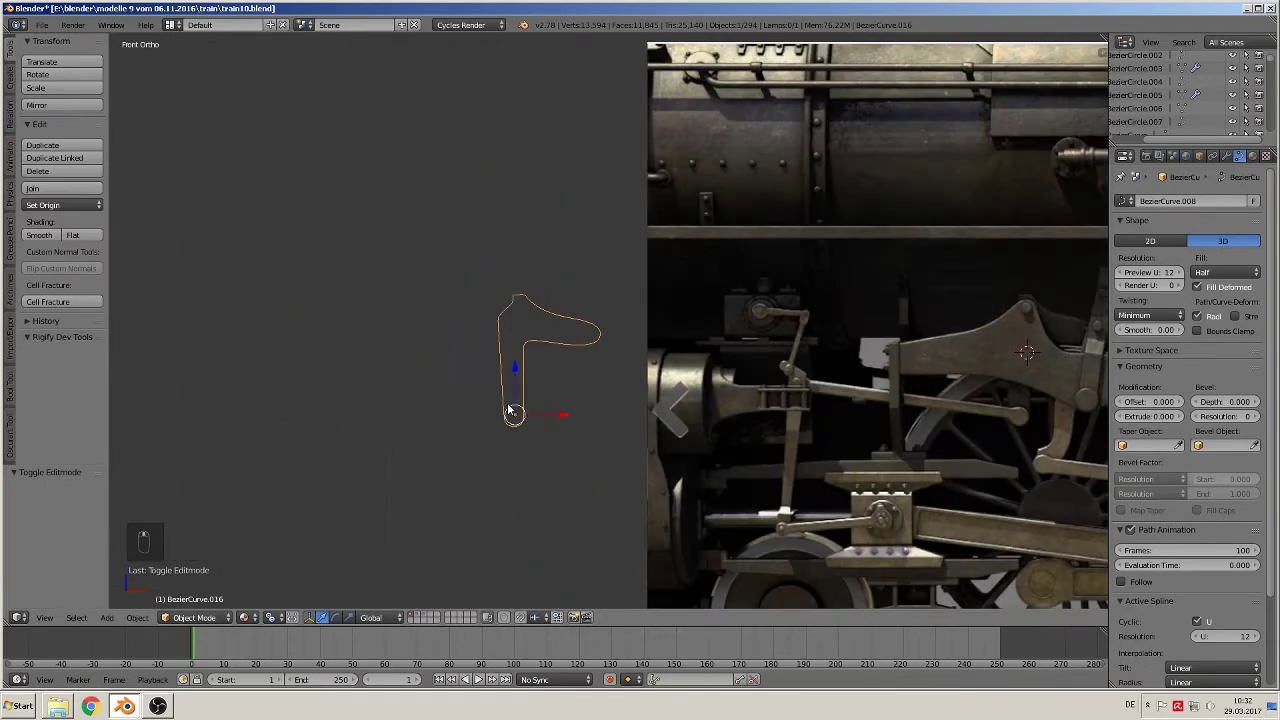
key("shift+d")
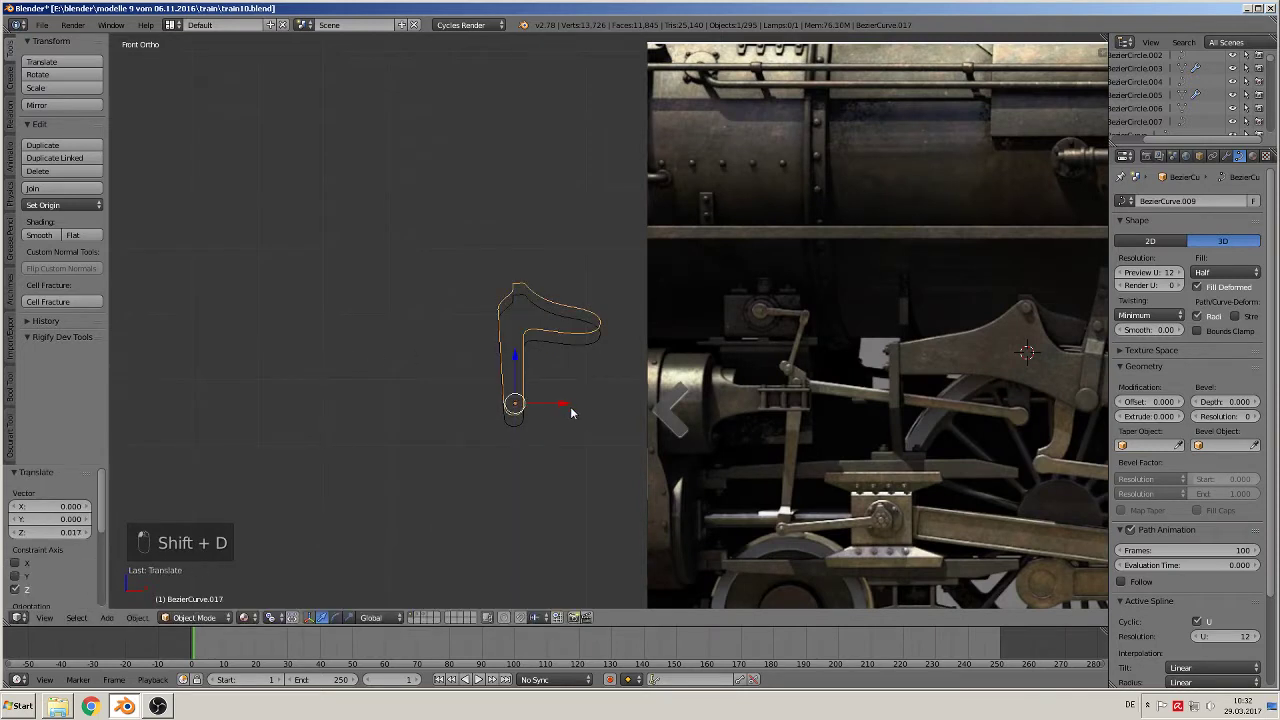
left_click_drag(566, 412, 385, 394)
middle_click_drag(385, 394, 619, 378, "shift")
Step: Convert the duplicated outline to a mesh and fill all its vertices with a single face
key("alt+c")
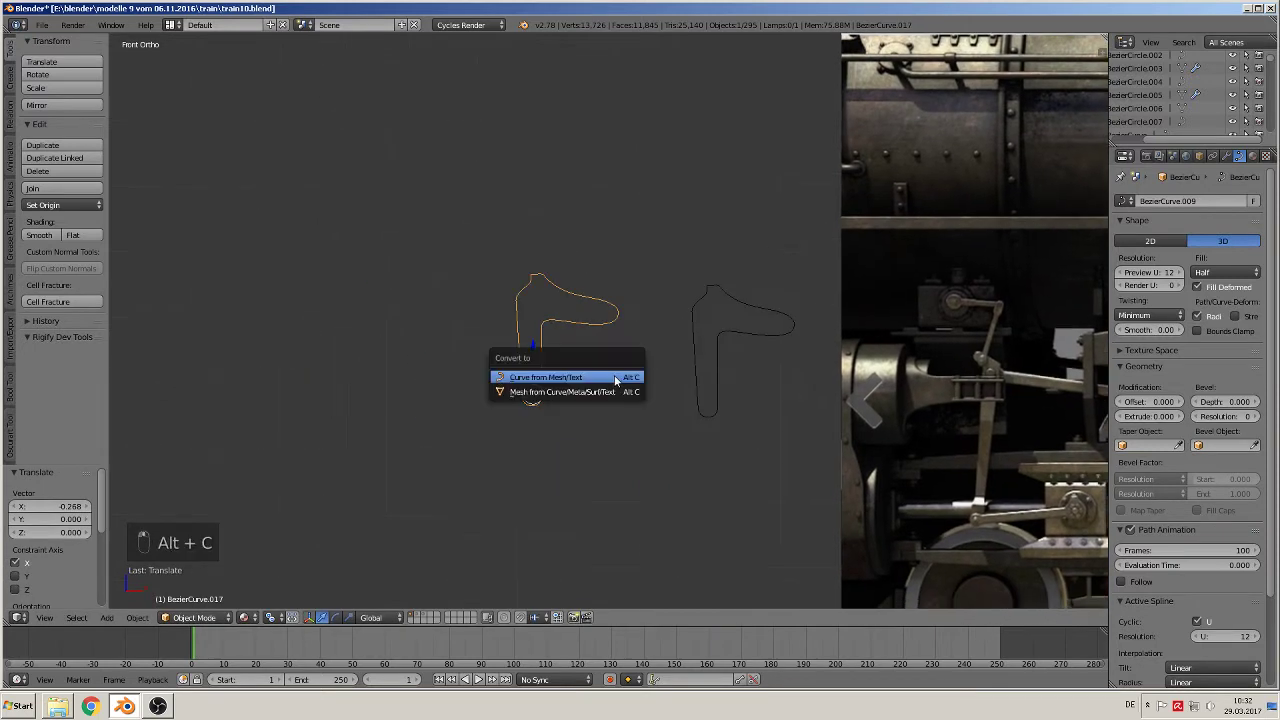
left_click(562, 392)
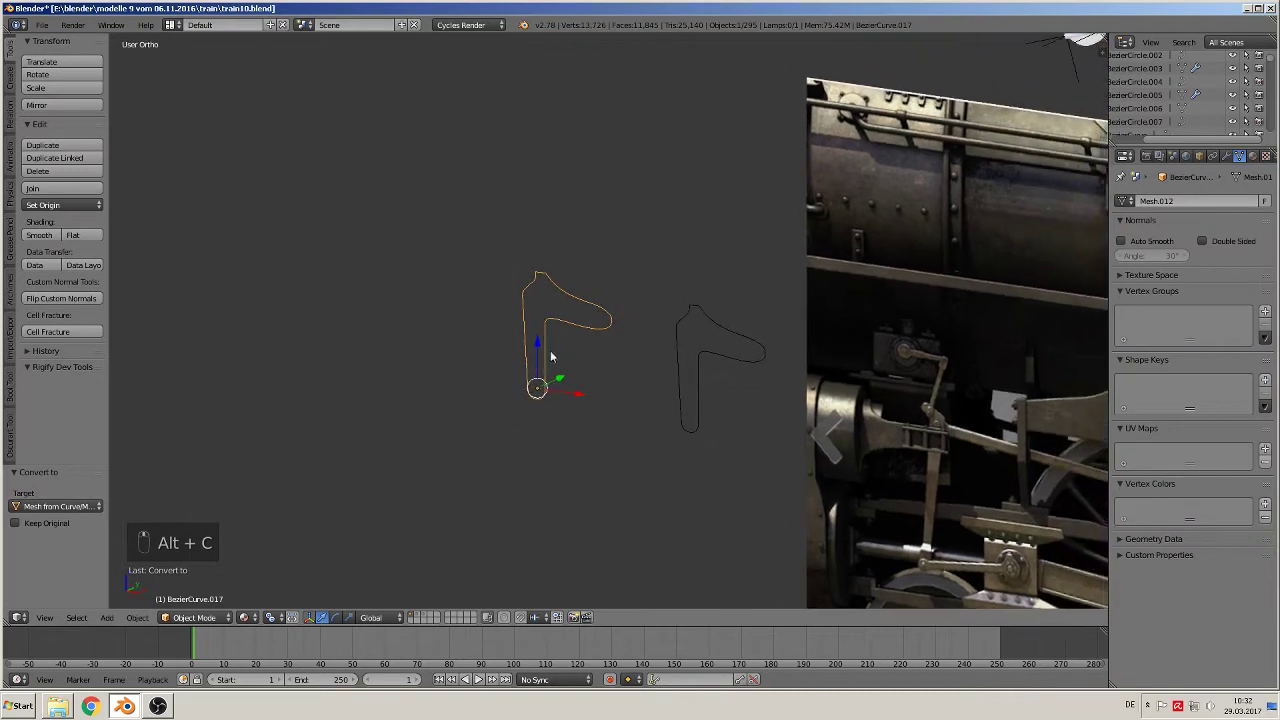
scroll(572, 320, "up", 5)
key("Tab")
key("a")
key("a")
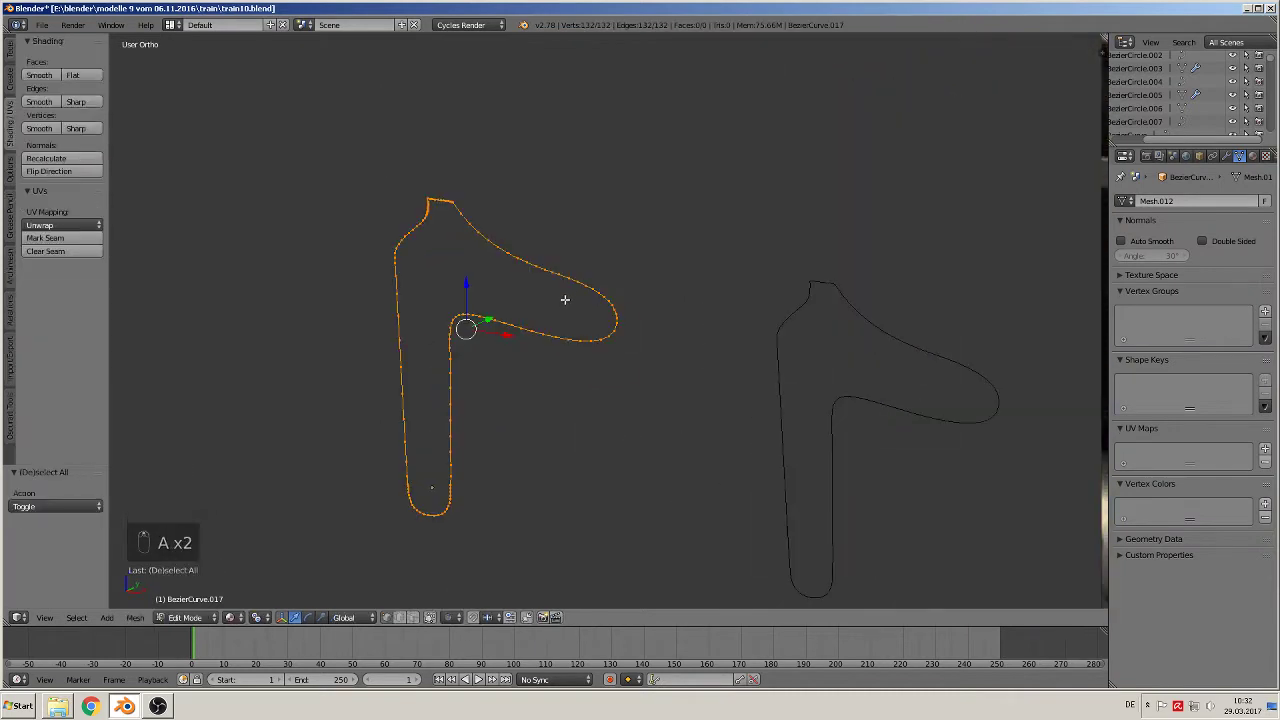
key("f")
Step: Extrude the filled link face along the Y axis into a solid plate, and return to Object Mode
middle_click_drag(565, 299, 541, 321)
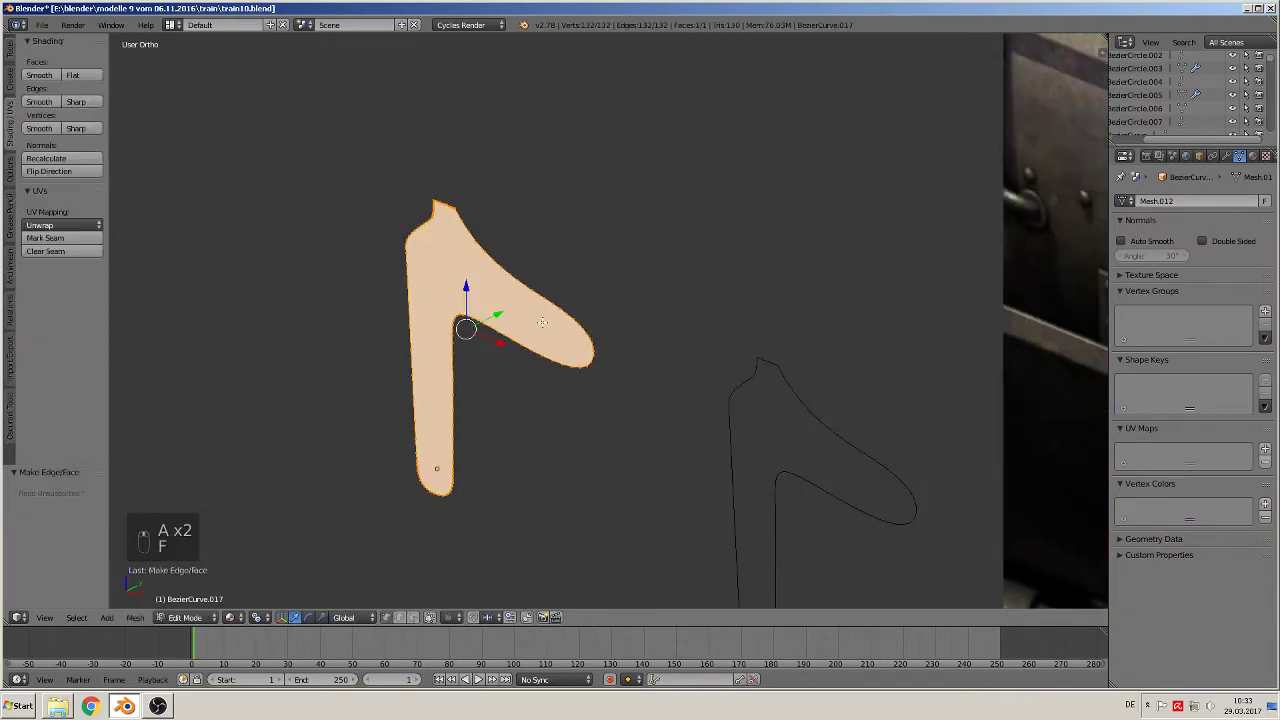
key("e")
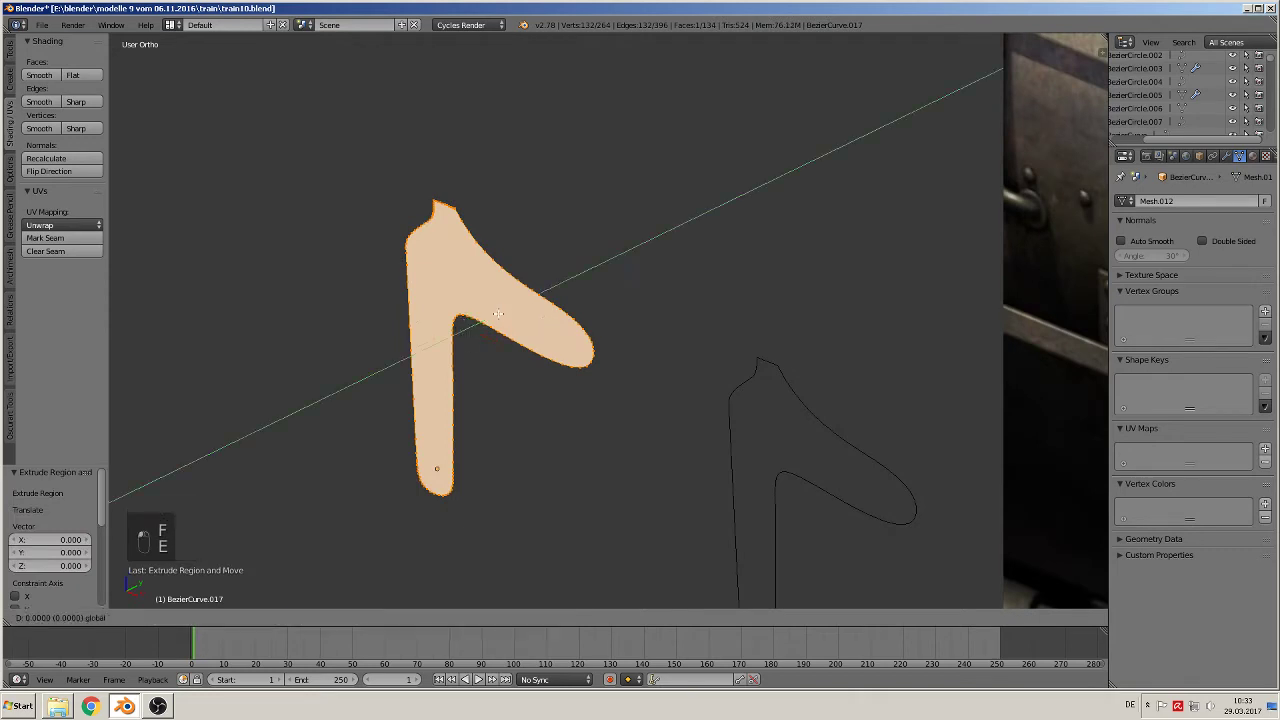
left_click(540, 314)
key("Tab")
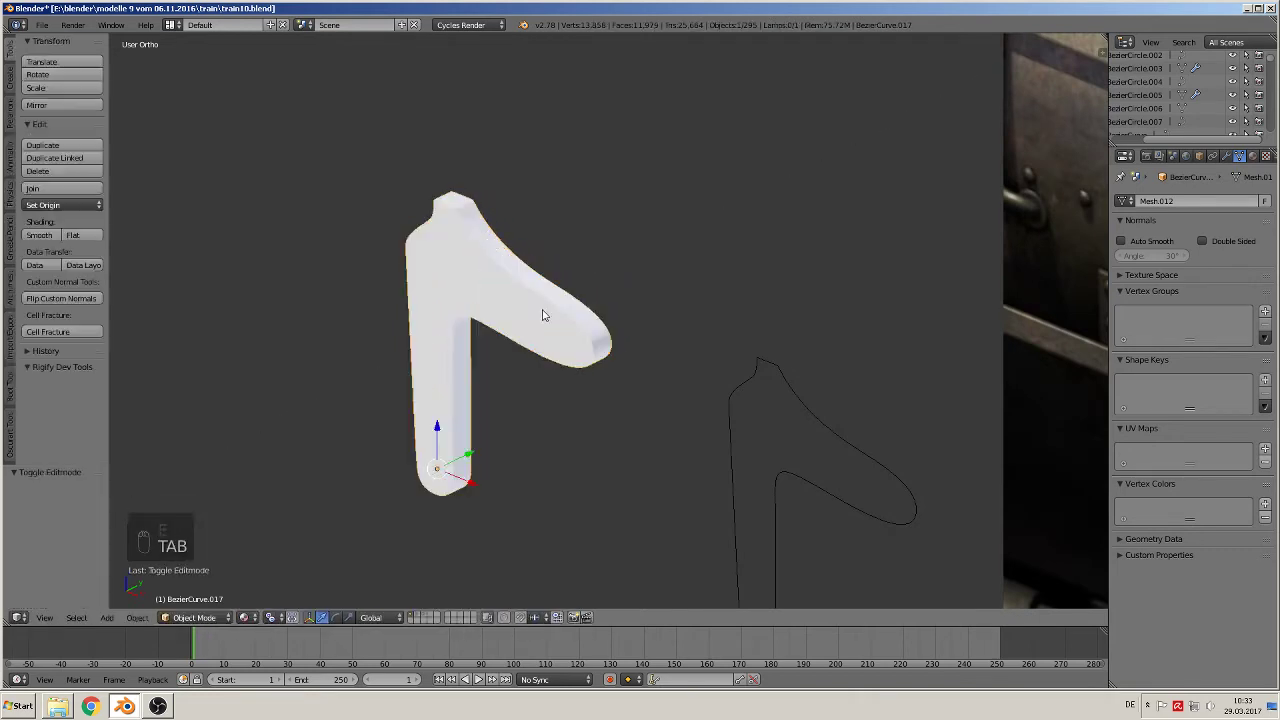
middle_click_drag(543, 317, 512, 282)
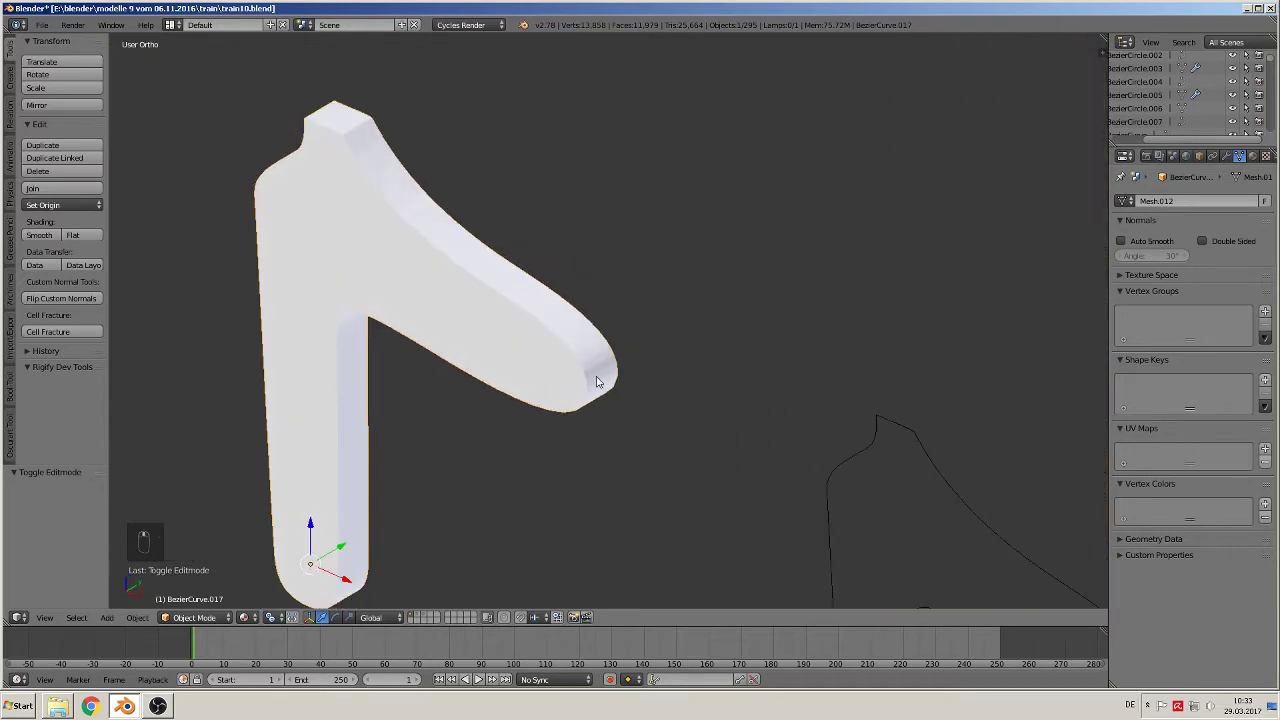
Step: Select the ring of side faces around the link plate in face mode and shade them smooth
key("Tab")
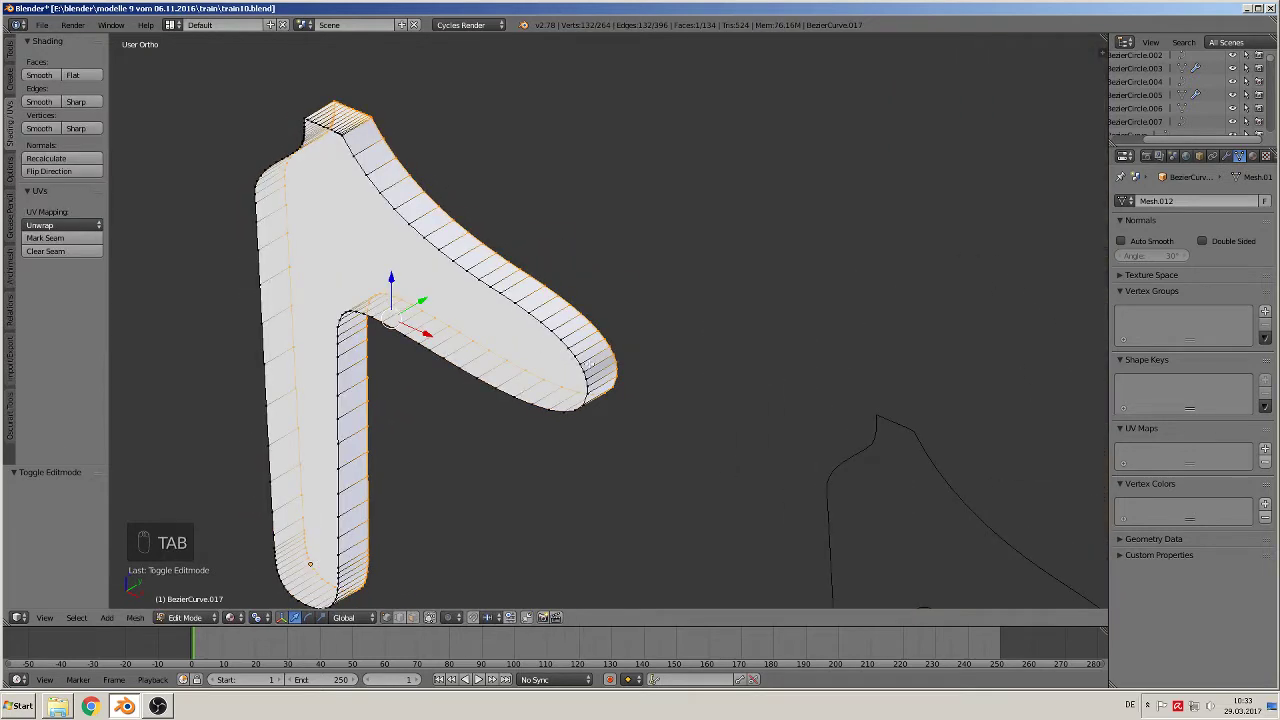
left_click(411, 616)
right_click(574, 336, "alt")
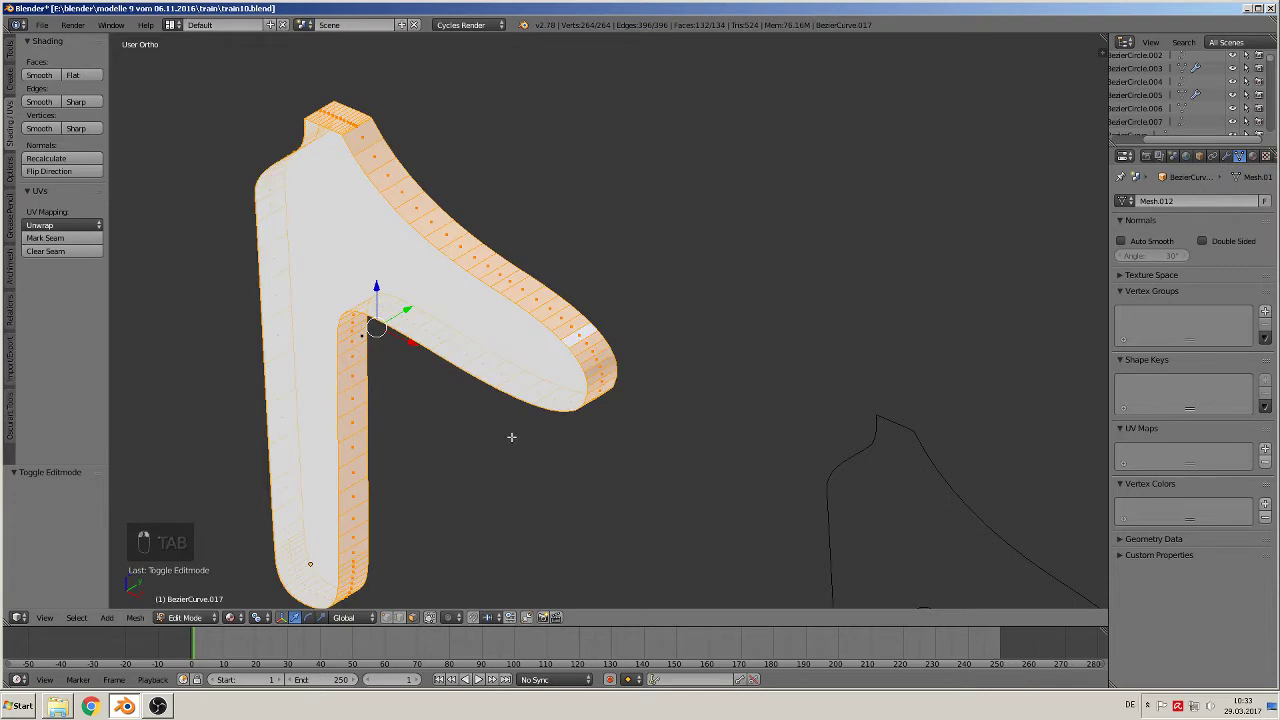
left_click(46, 76)
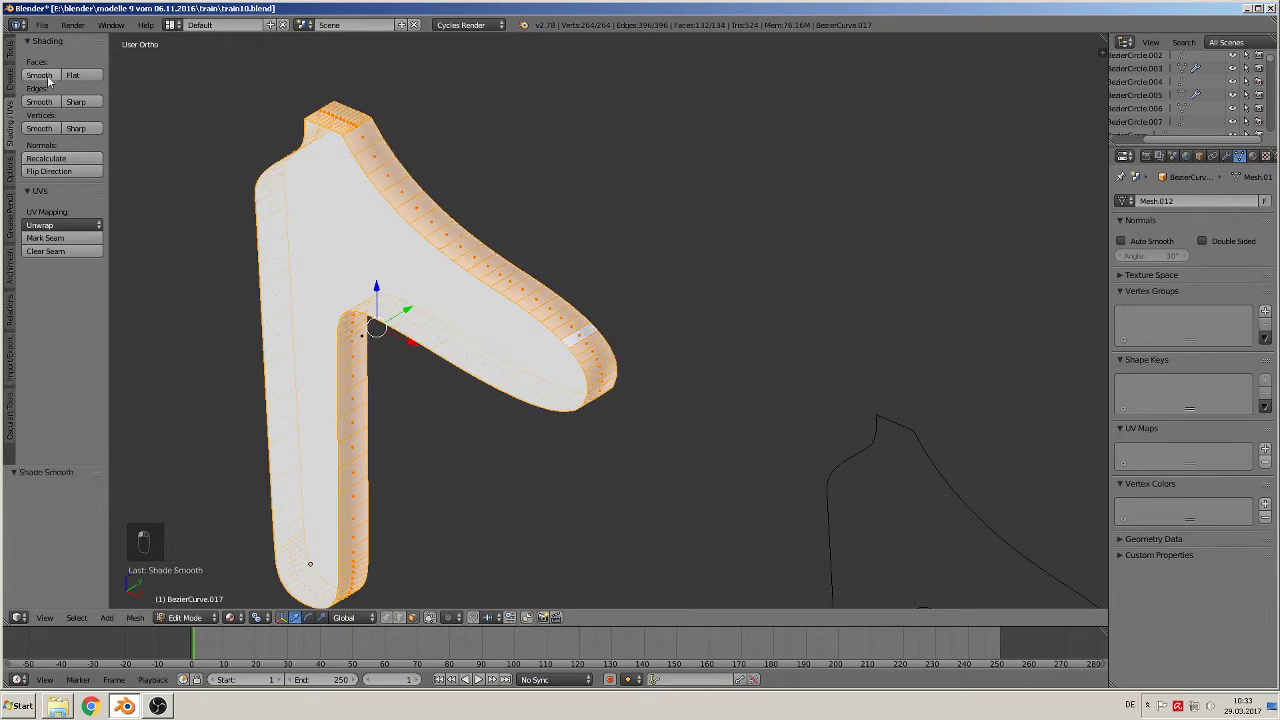
Step: Add two edge loops around the side faces, one close to the back rim and one close to the front rim, and return to Object Mode in front view
key("ctrl+r")
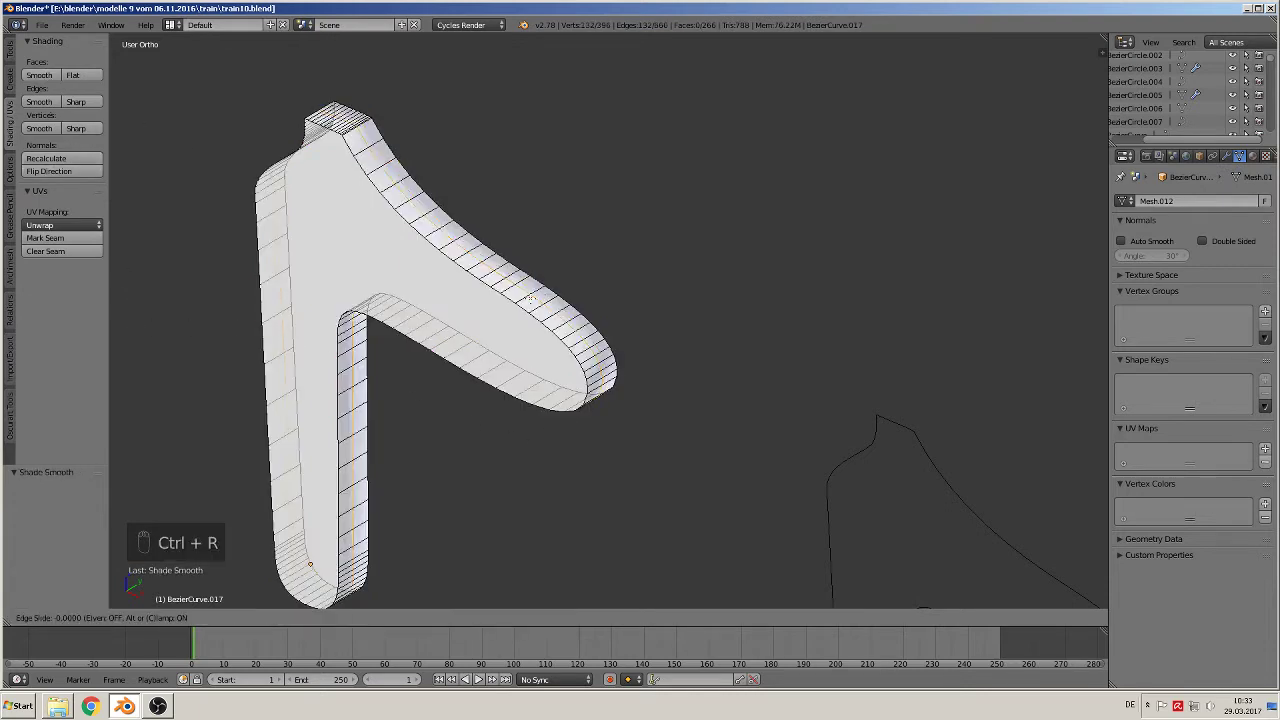
left_click(530, 298)
right_click(531, 298)
key("ctrl+r")
left_click(386, 321)
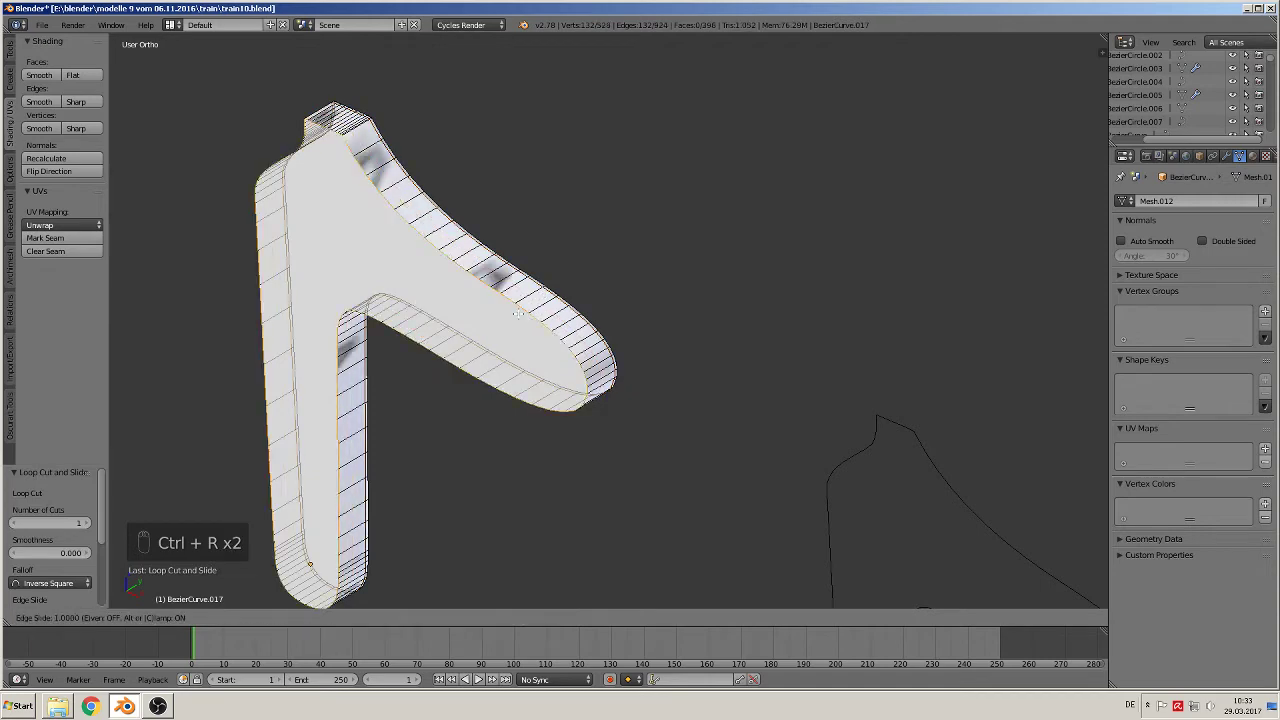
left_click(520, 311)
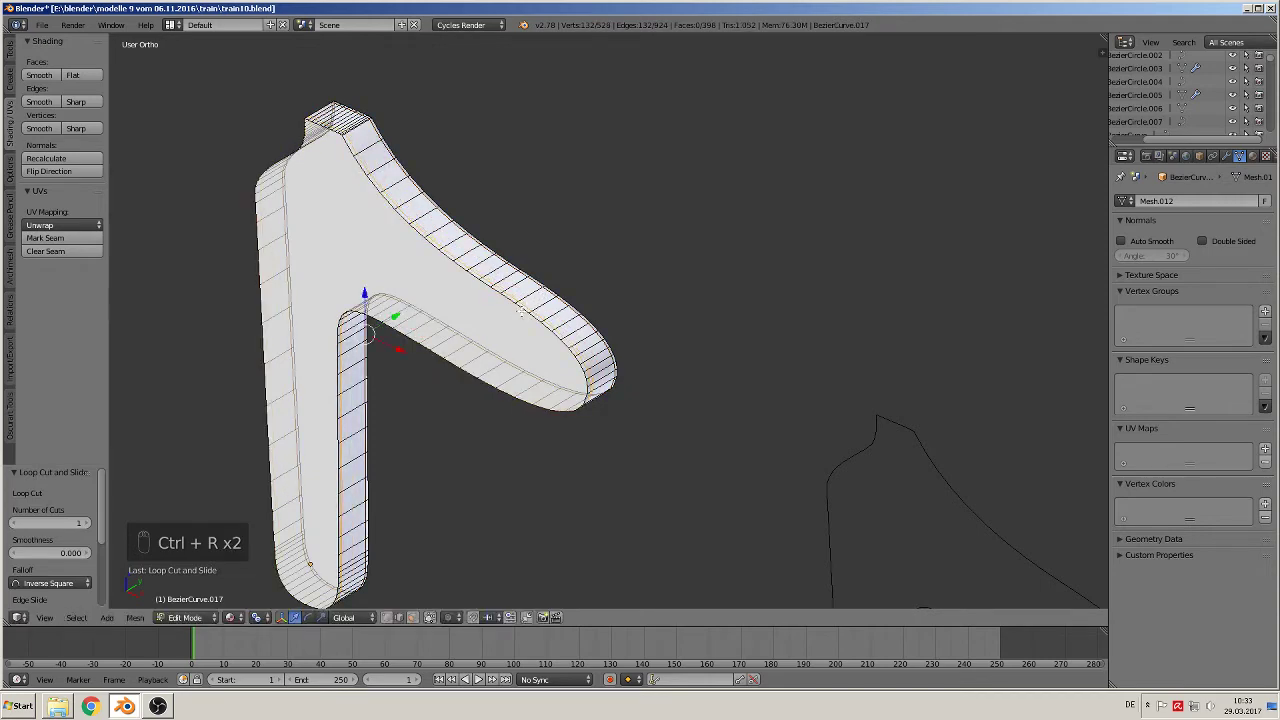
scroll(627, 300, "down", 6)
key("Tab")
key("KP_1")
scroll(650, 320, "down", 4)
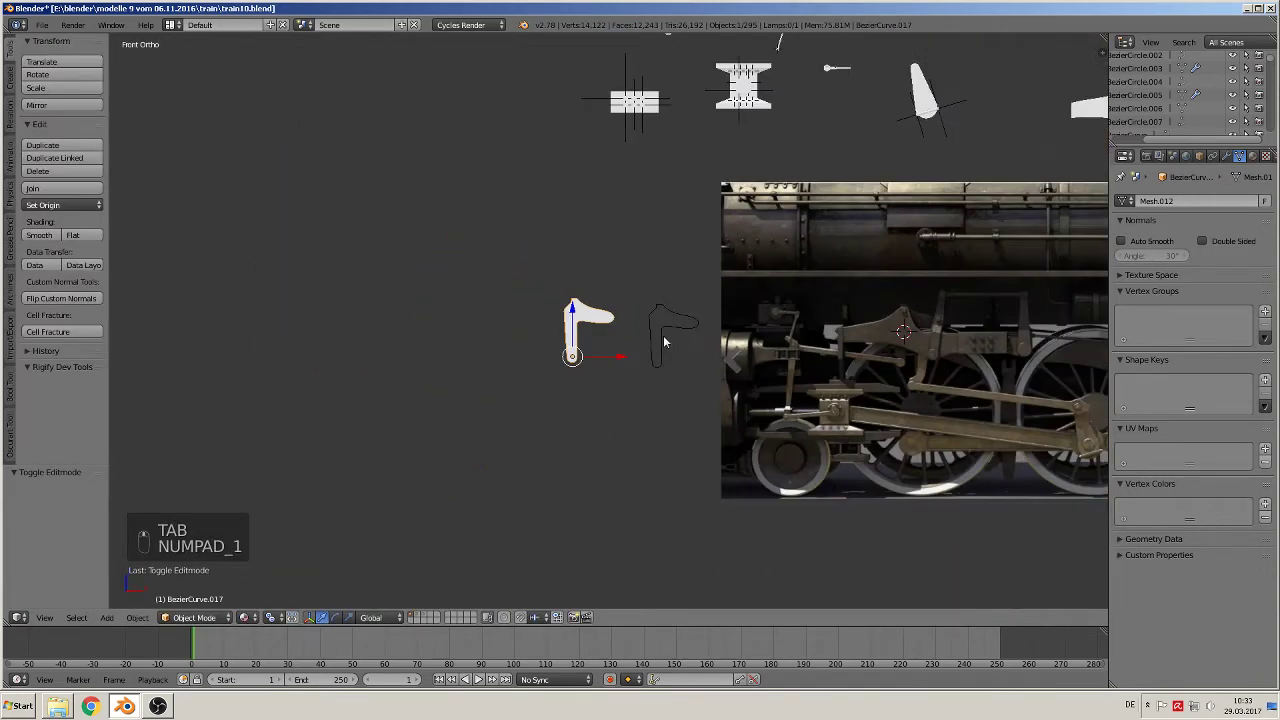
scroll(716, 376, "up", 8)
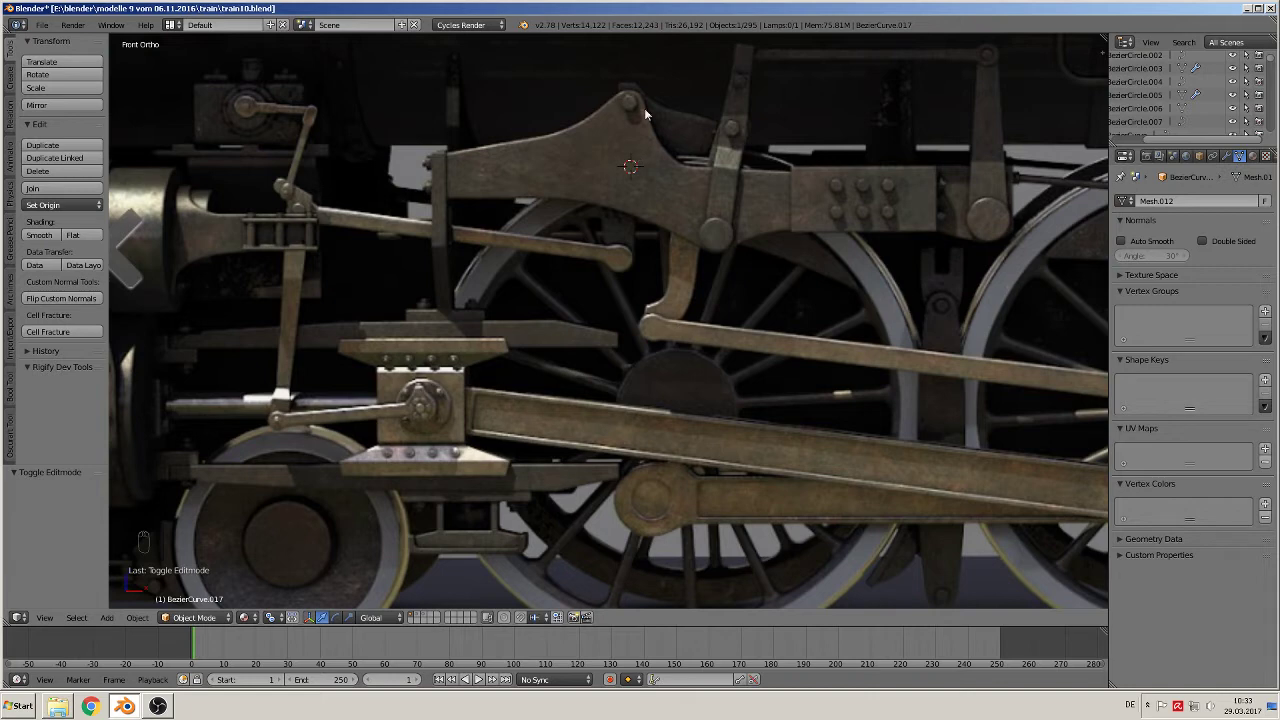
Step: Move the finished link mesh into the row of completed parts above the reference image, and send its original outline curve to layer 3
scroll(634, 258, "down", 8)
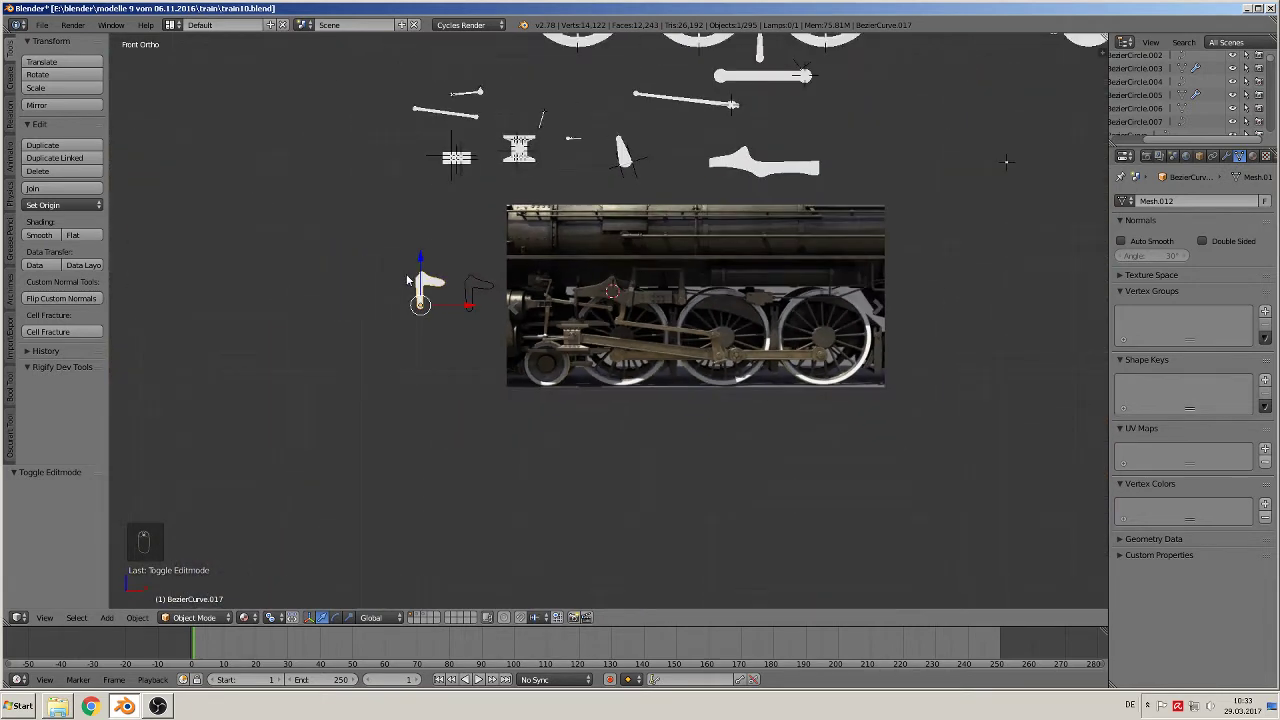
key("g")
left_click(536, 261)
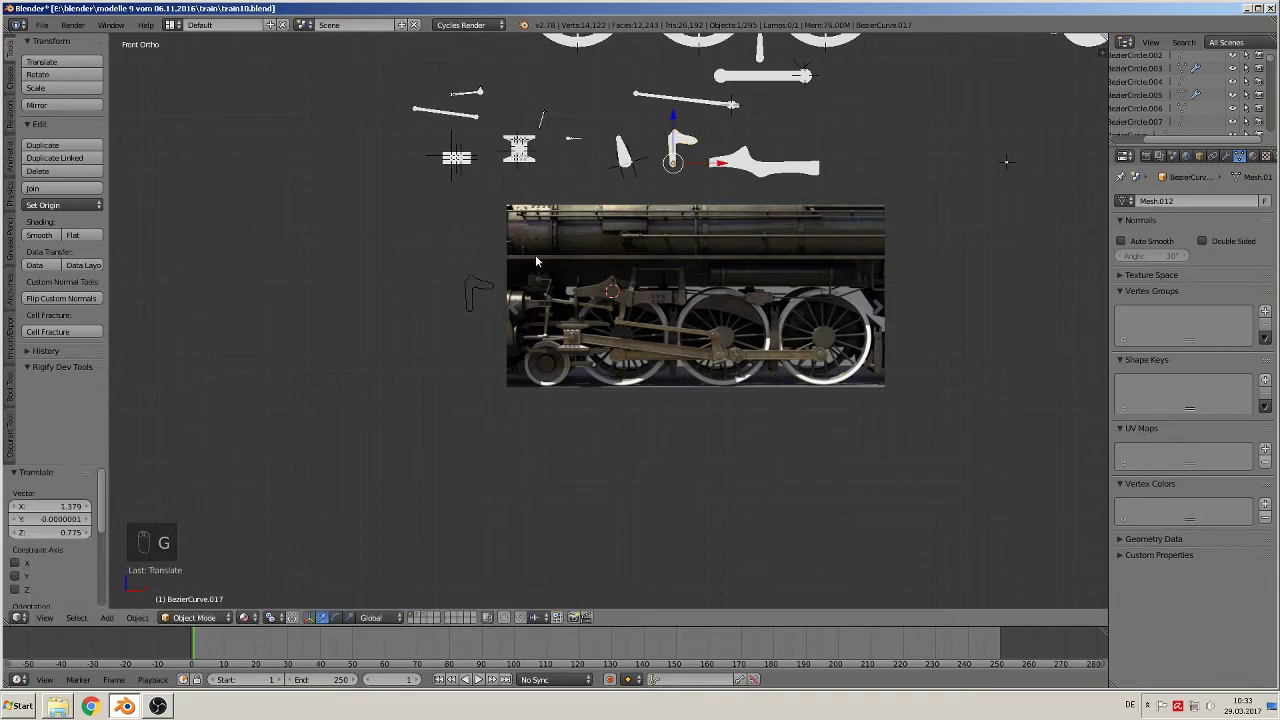
right_click(486, 289)
key("m")
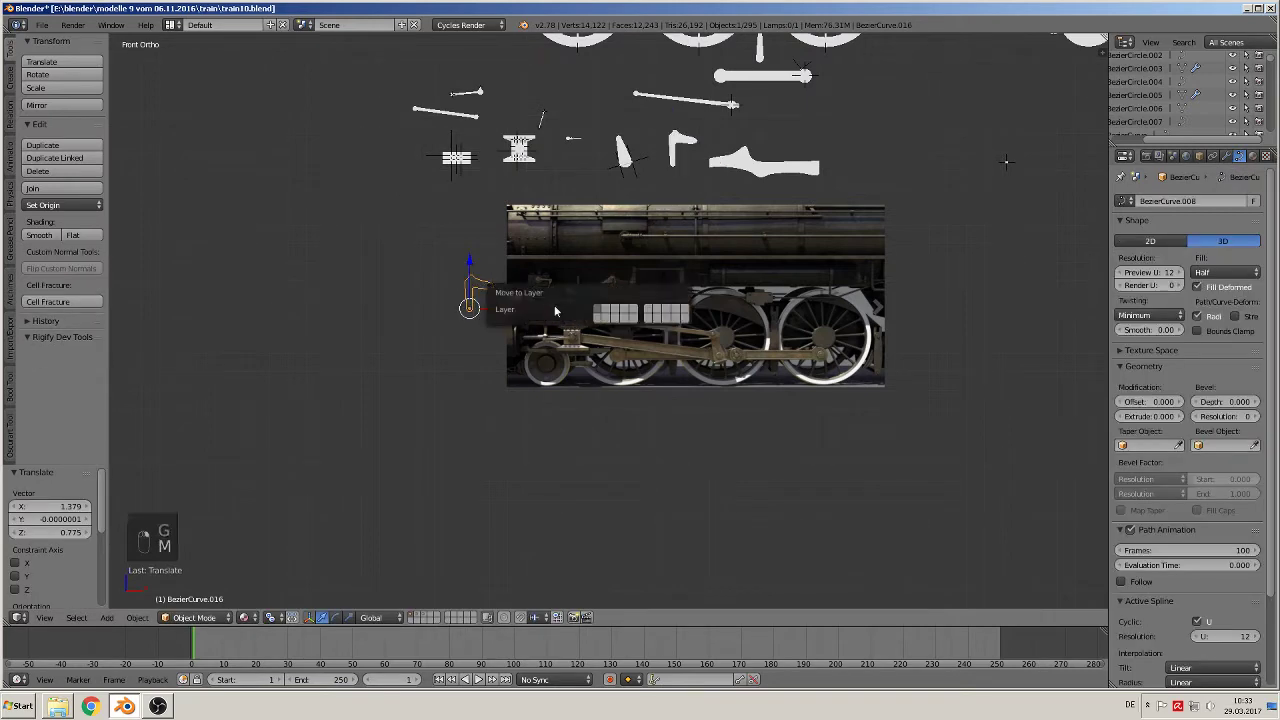
left_click(617, 313)
Step: Place the 3D cursor on the inner edge of the hooked arm below the frame and add a Bezier curve there
scroll(690, 384, "up", 8)
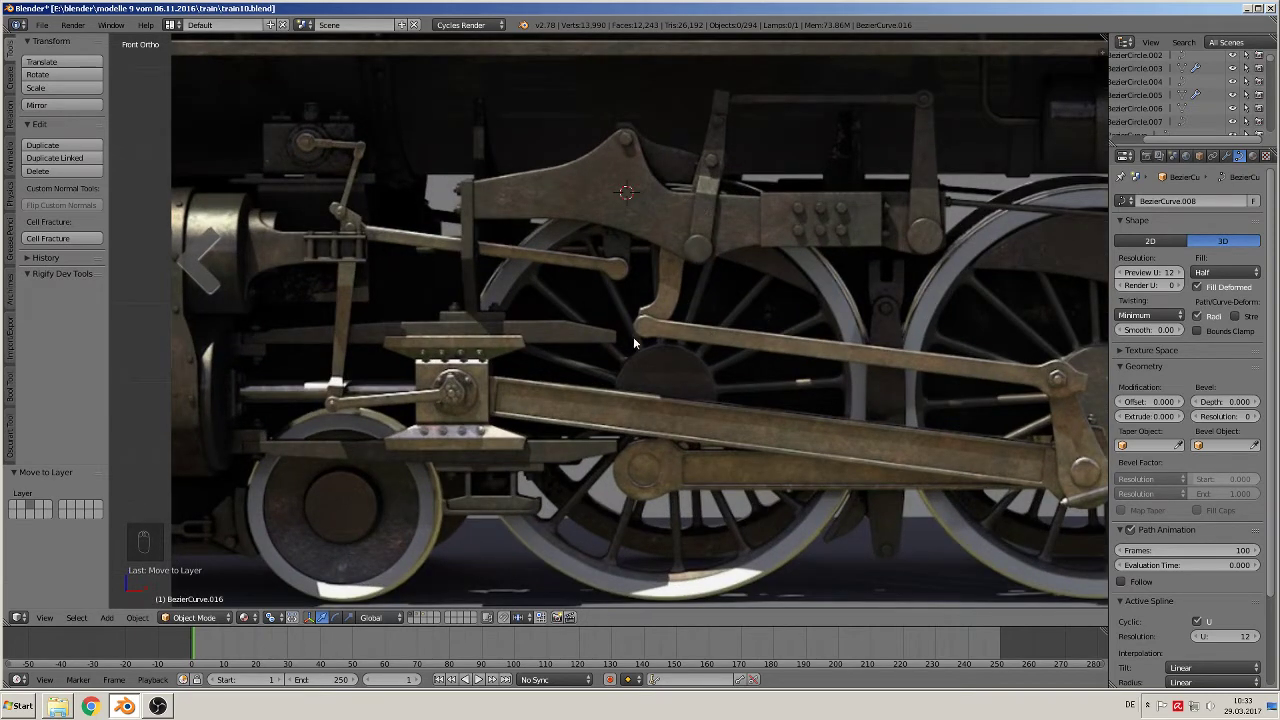
scroll(675, 320, "up", 5)
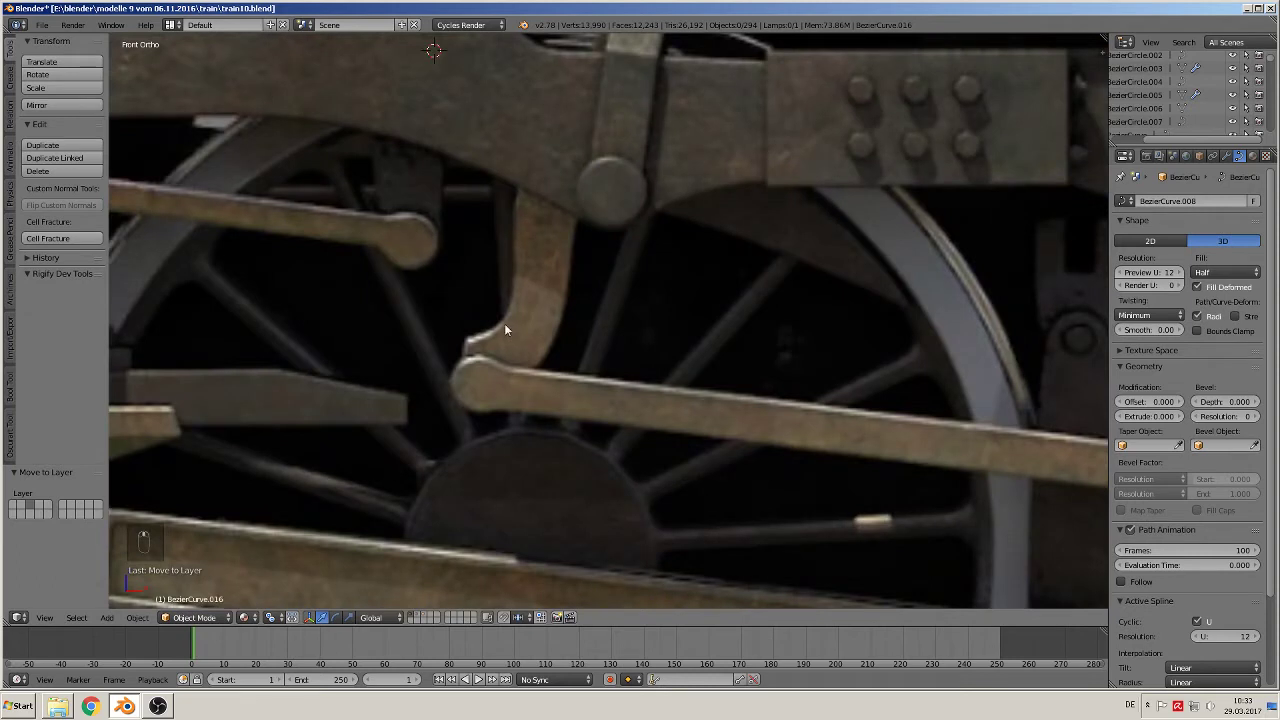
left_click(512, 272)
left_click(108, 619)
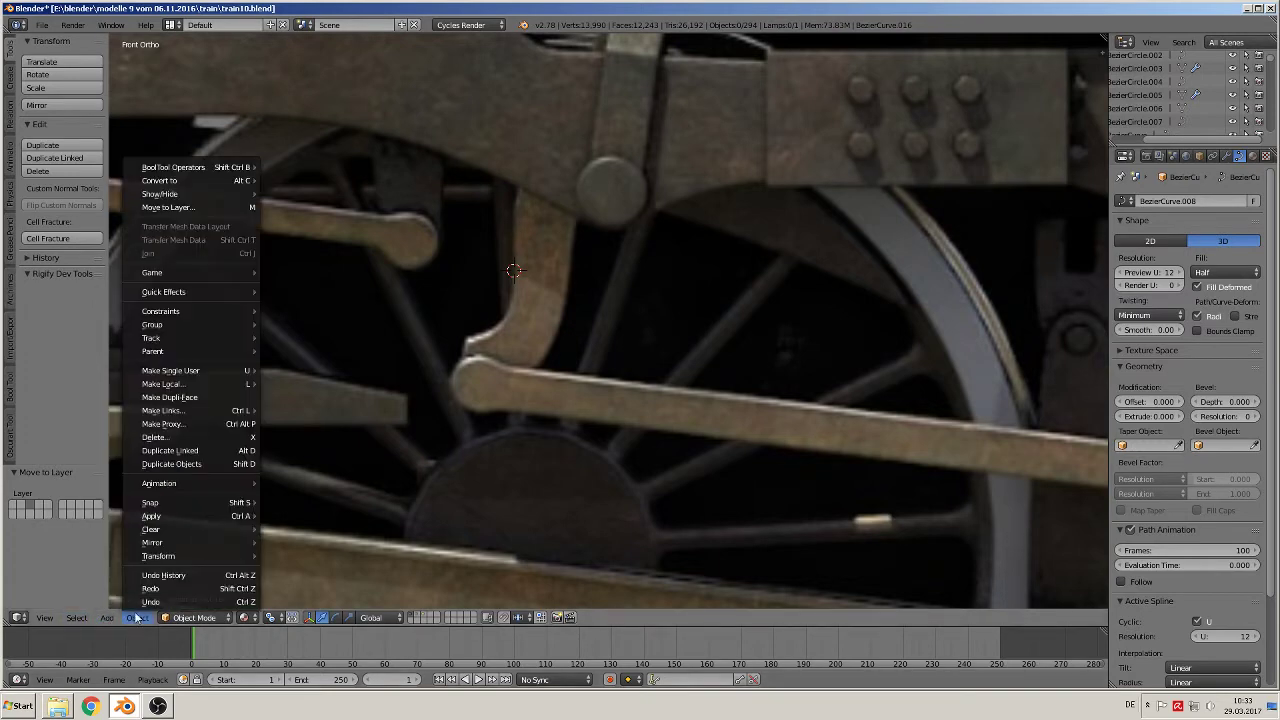
mouse_move(122, 592)
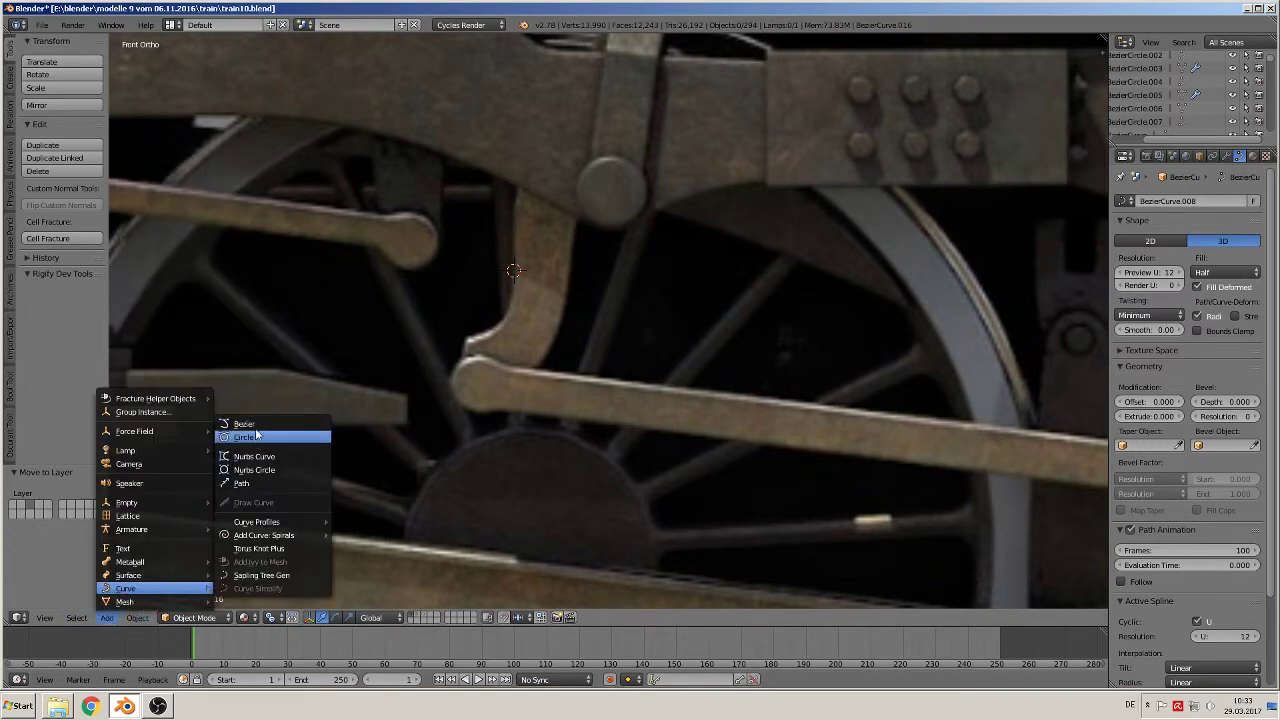
left_click(255, 426)
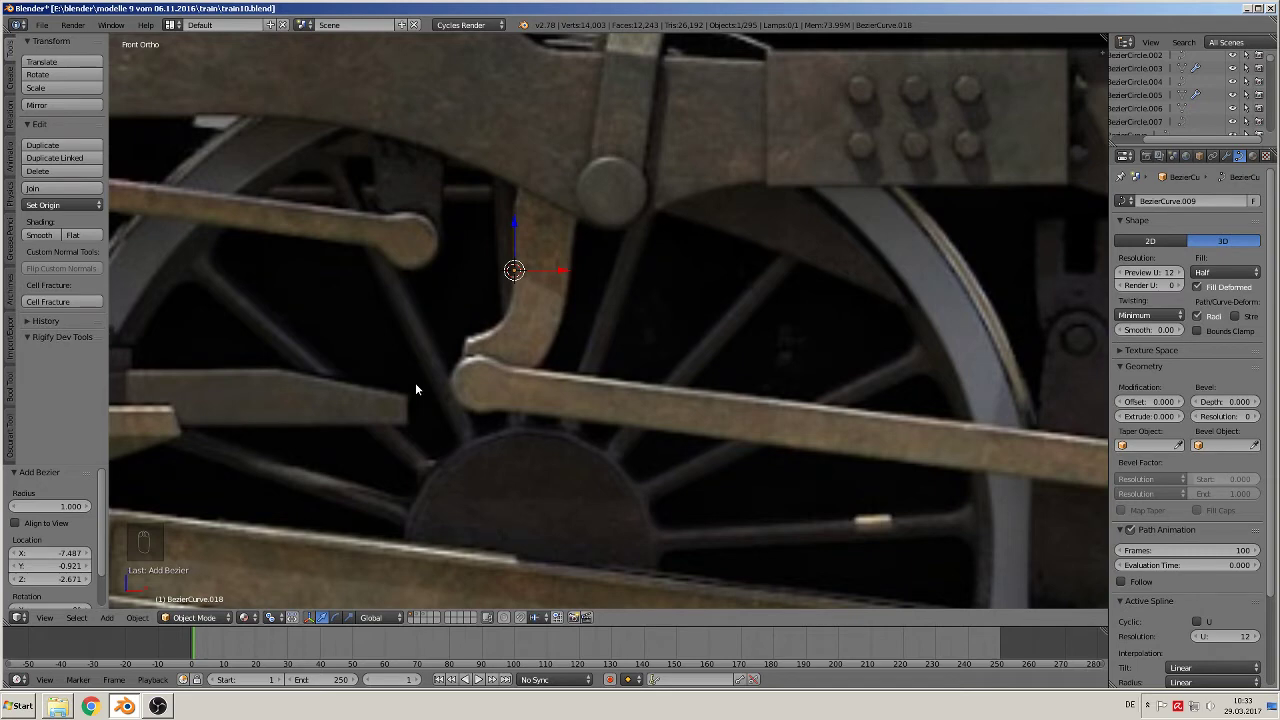
Step: Rotate the new curve 90° about the X axis and scale it down to about 0.05
type("r")
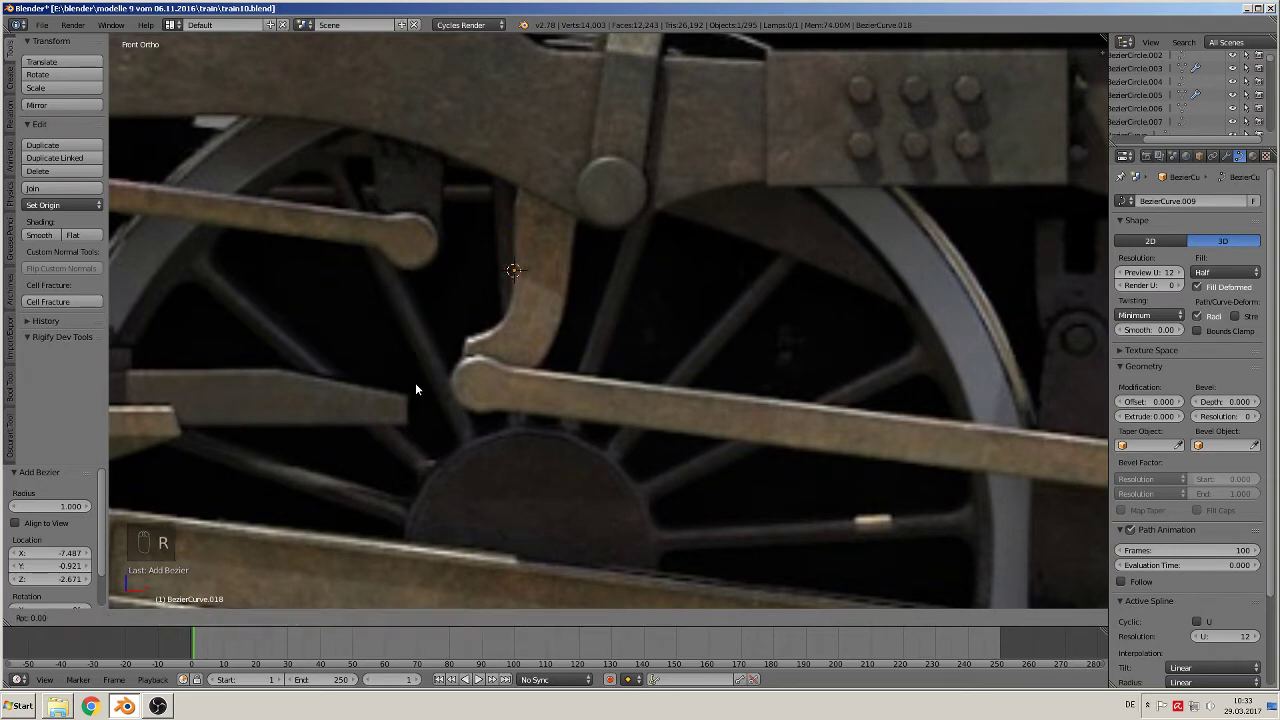
type("x")
type("90")
key("Return")
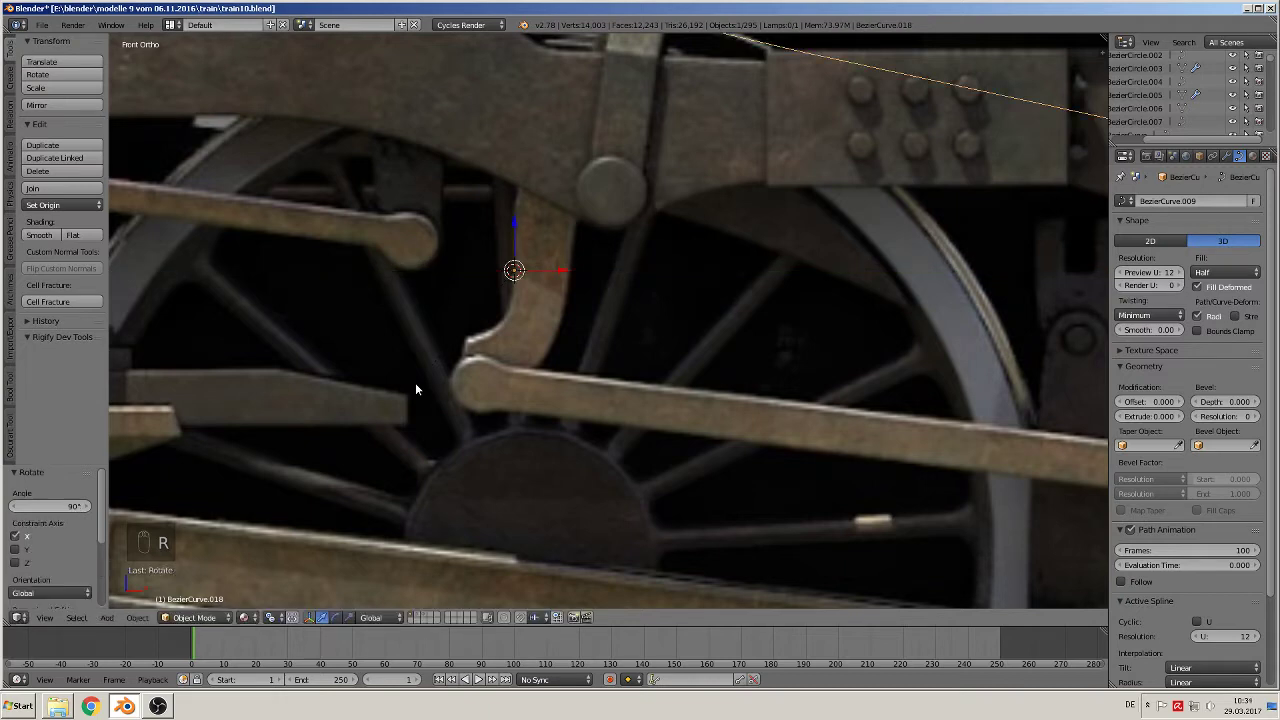
key("s")
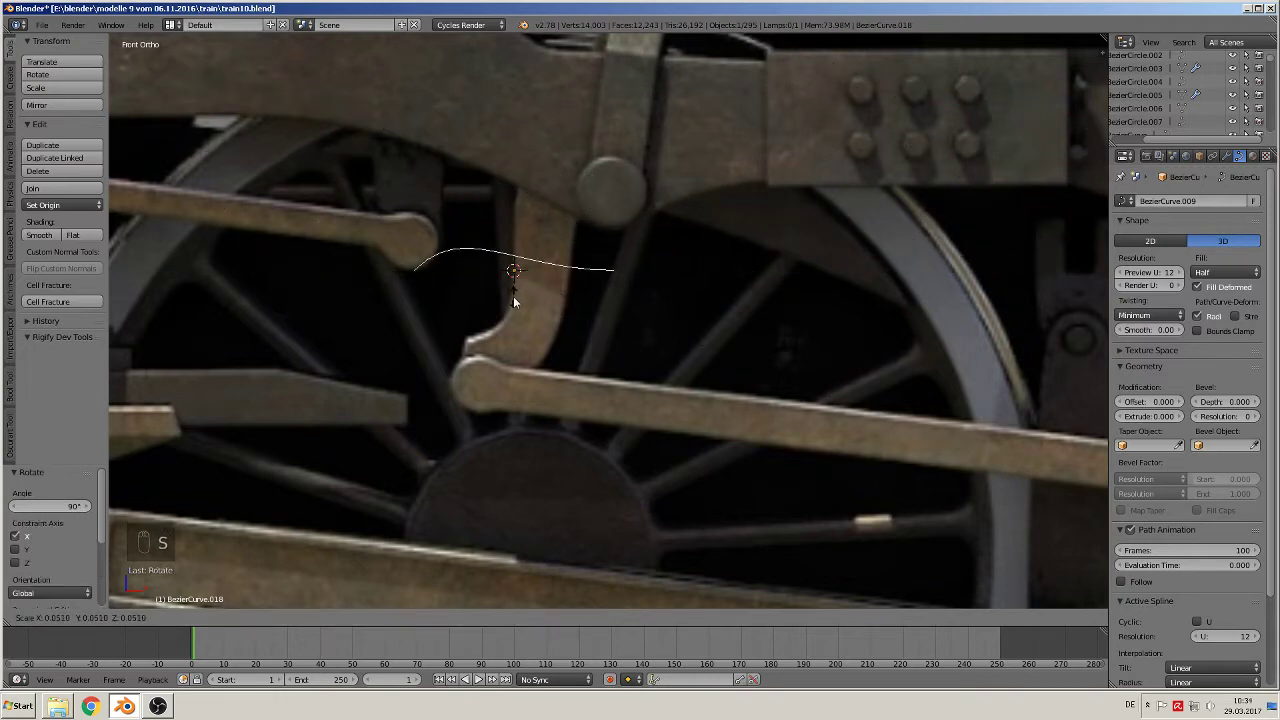
left_click(516, 298)
scroll(516, 298, "up", 3)
scroll(521, 306, "down", 3)
Step: In Edit Mode, move the curve's starting point onto the hooked arm's tip and aim its handle along the inner edge
key("Tab")
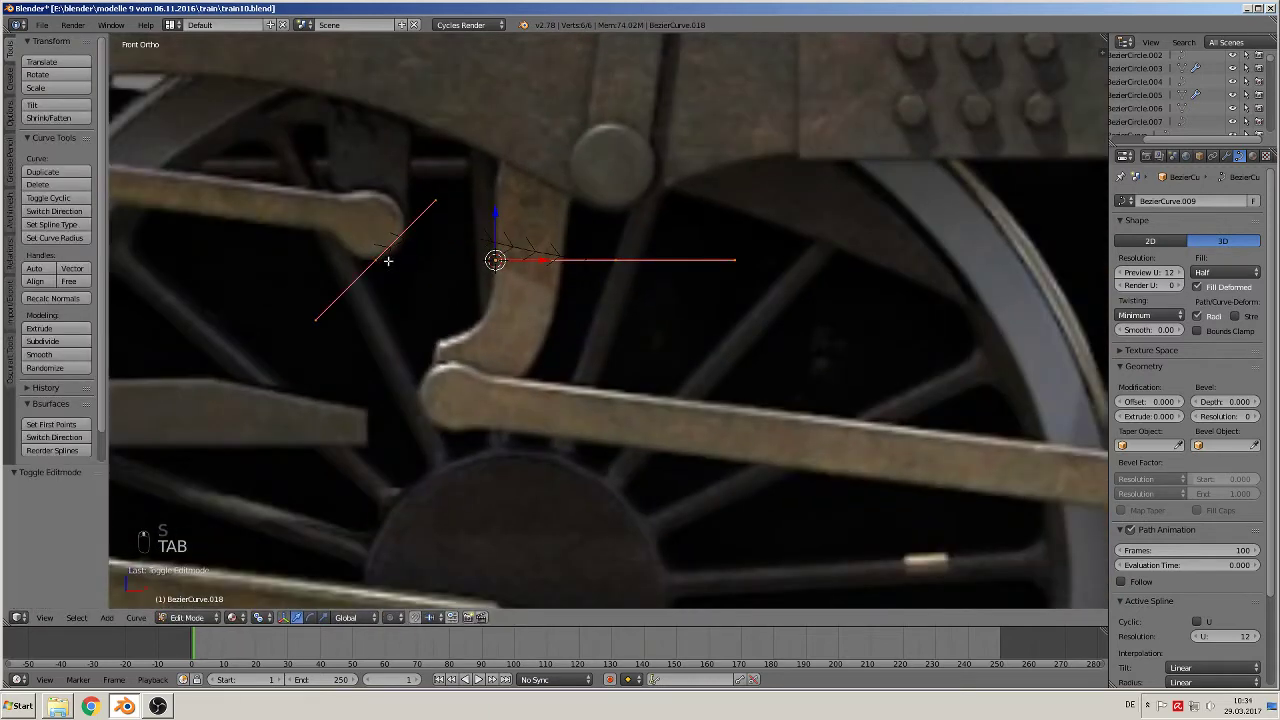
key("g")
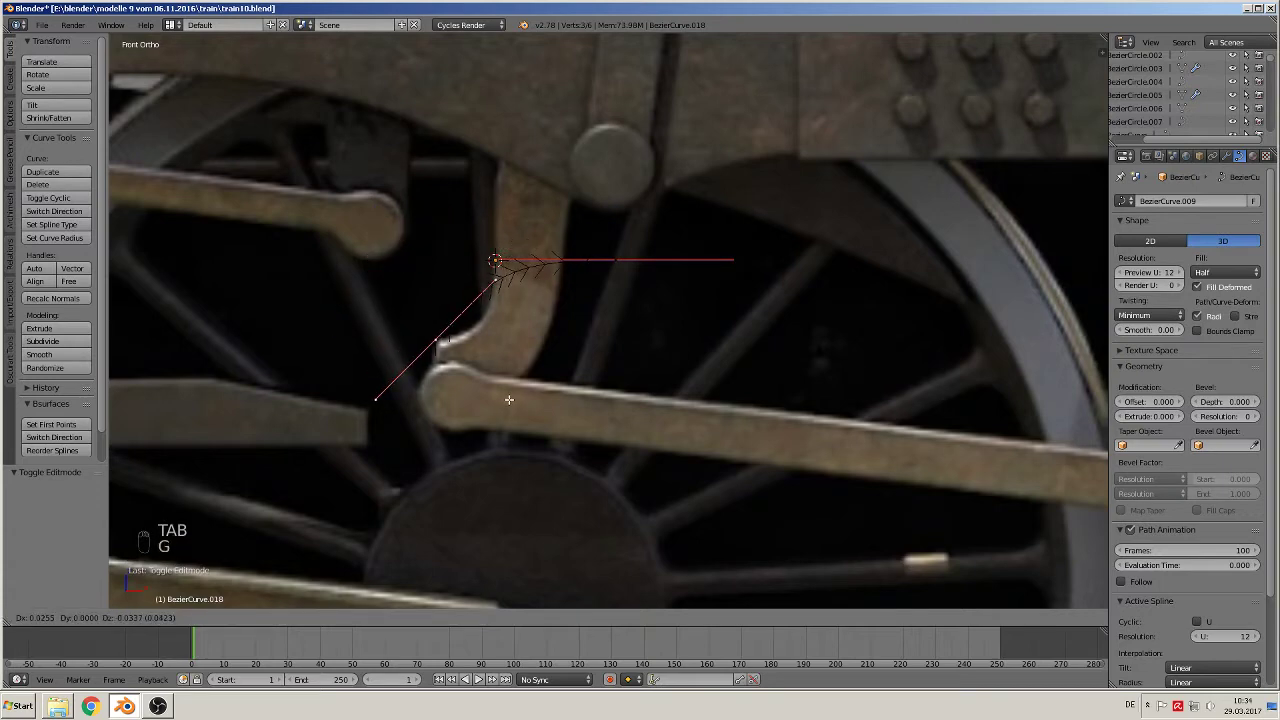
left_click(511, 401)
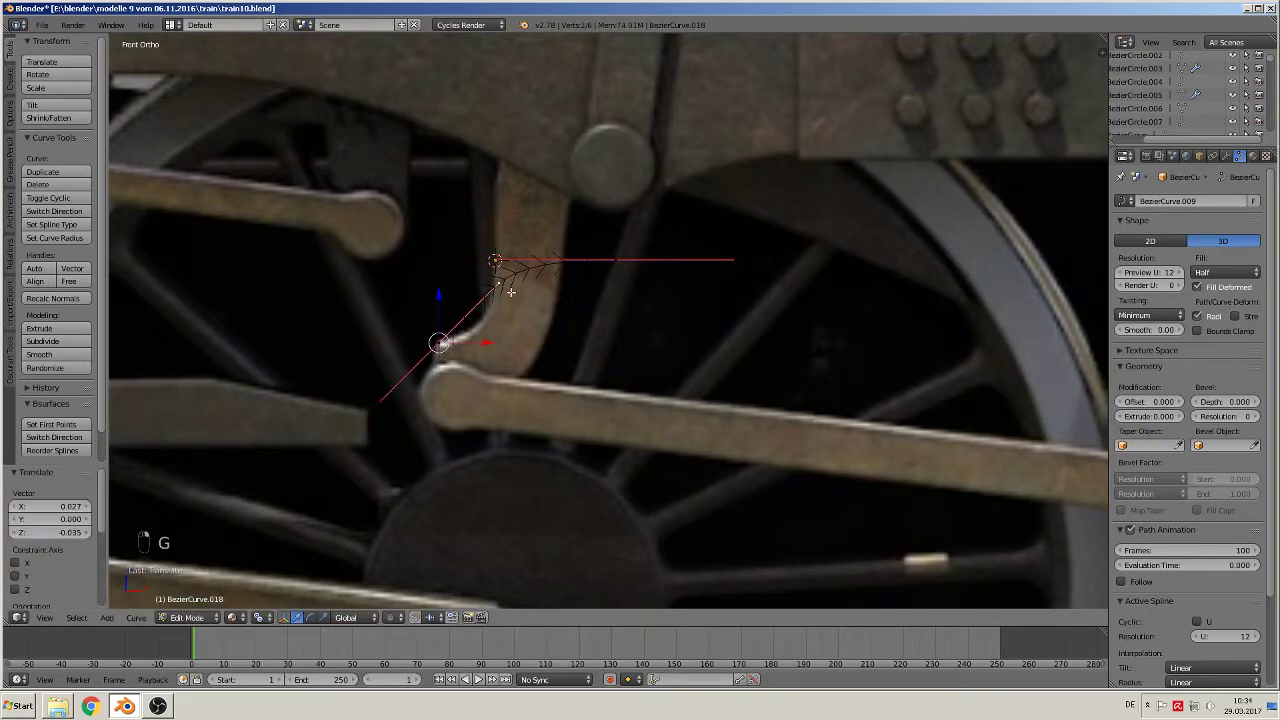
key("g")
left_click(467, 342)
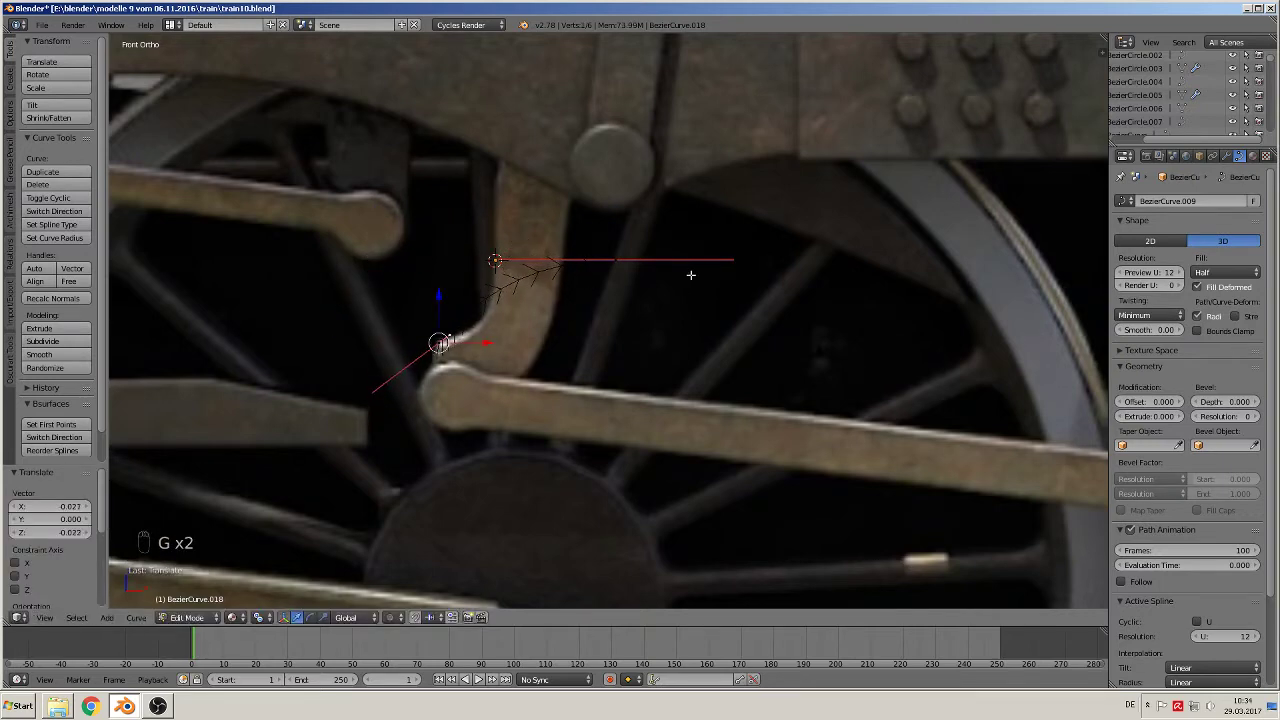
Step: Move the curve's other end point onto the arm's inner edge and align both of its handles with that edge
key("g")
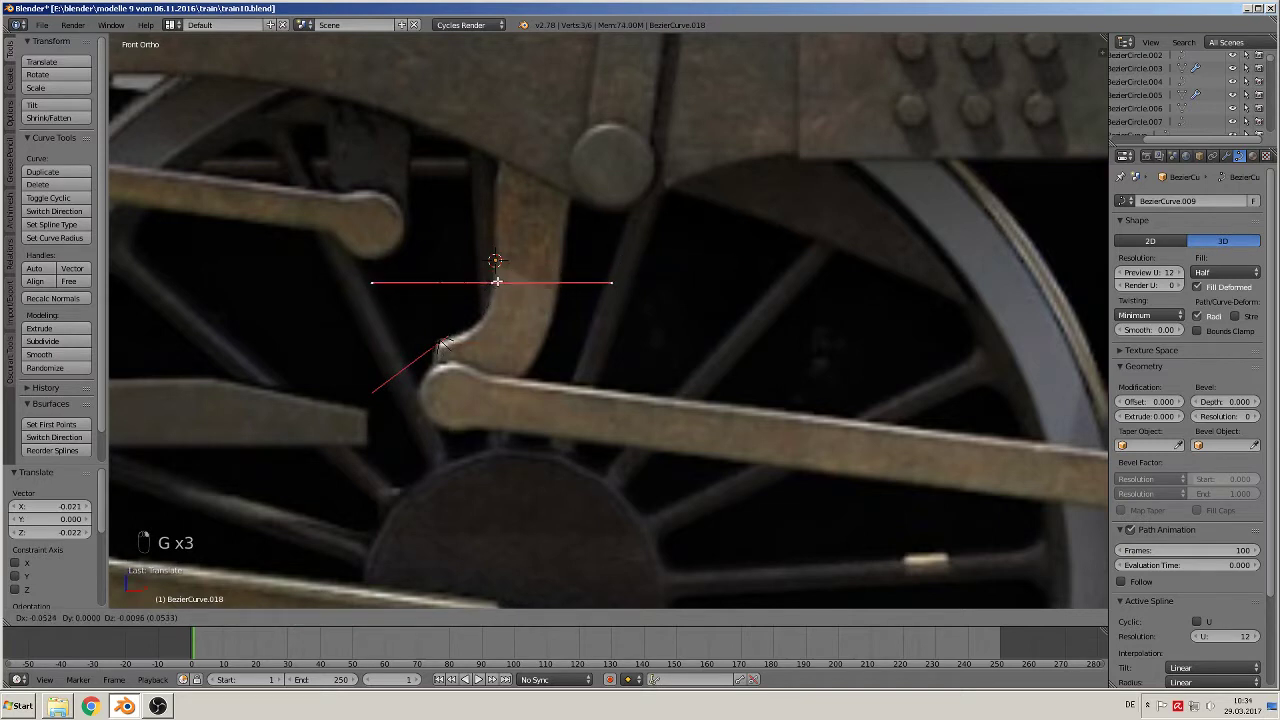
left_click(497, 282)
key("g")
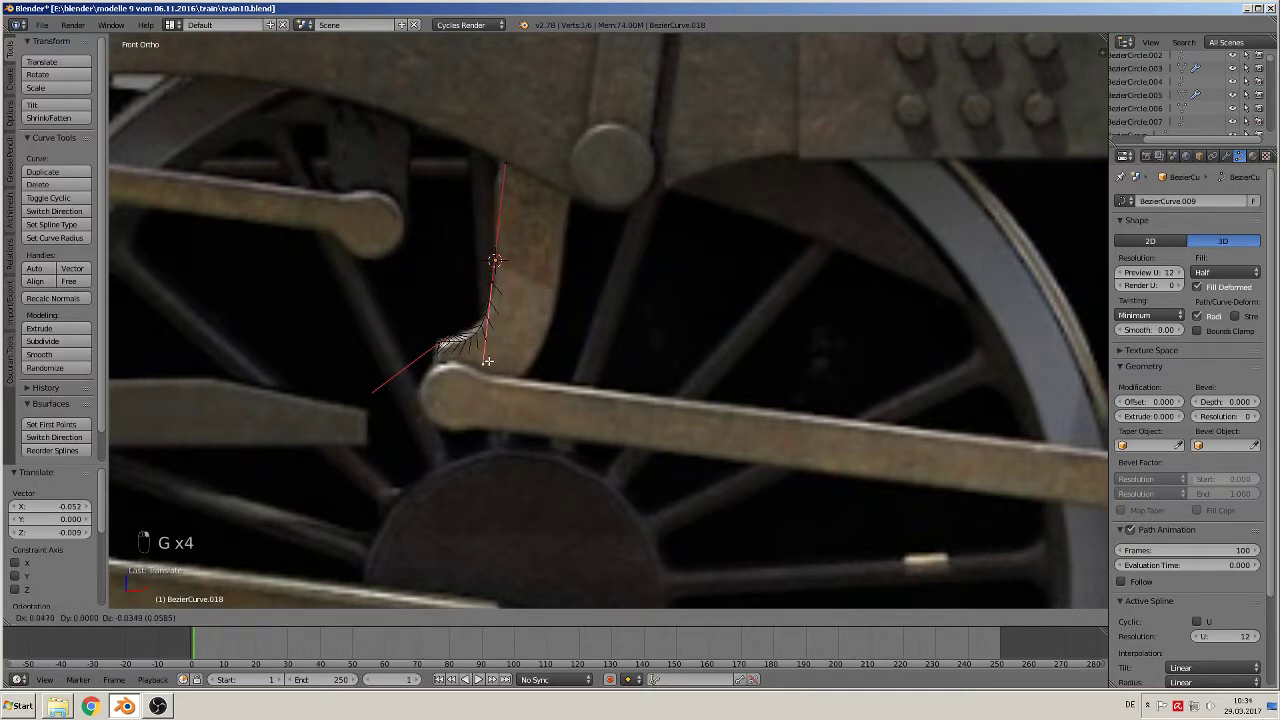
left_click(486, 340)
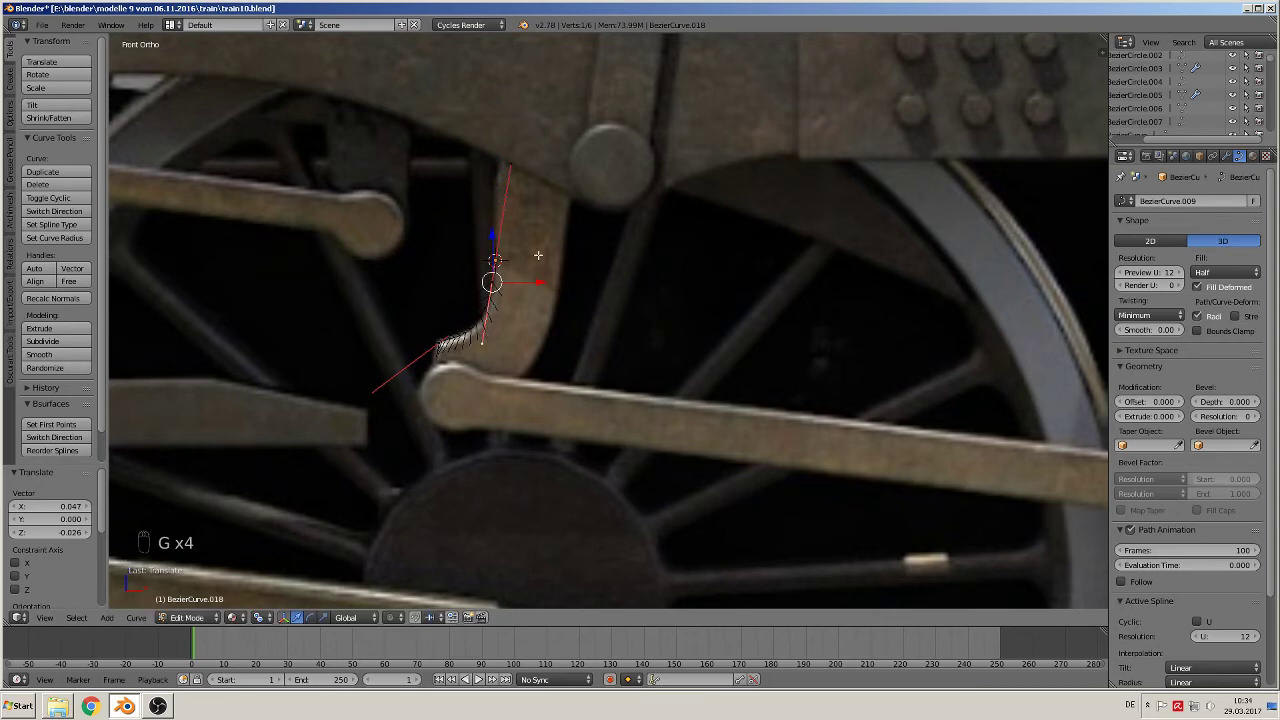
key("g")
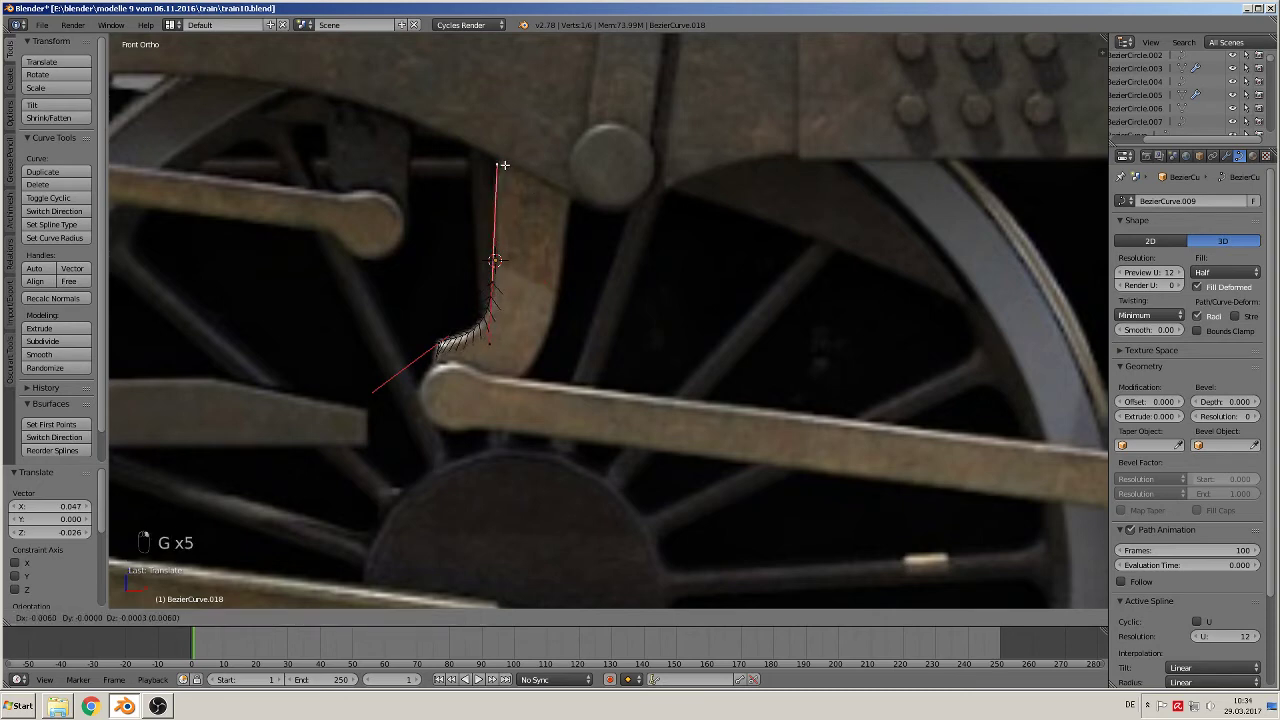
left_click(503, 166)
Step: Pull the outer handle of the hook-tip point in close to the tip
scroll(534, 263, "up", 2)
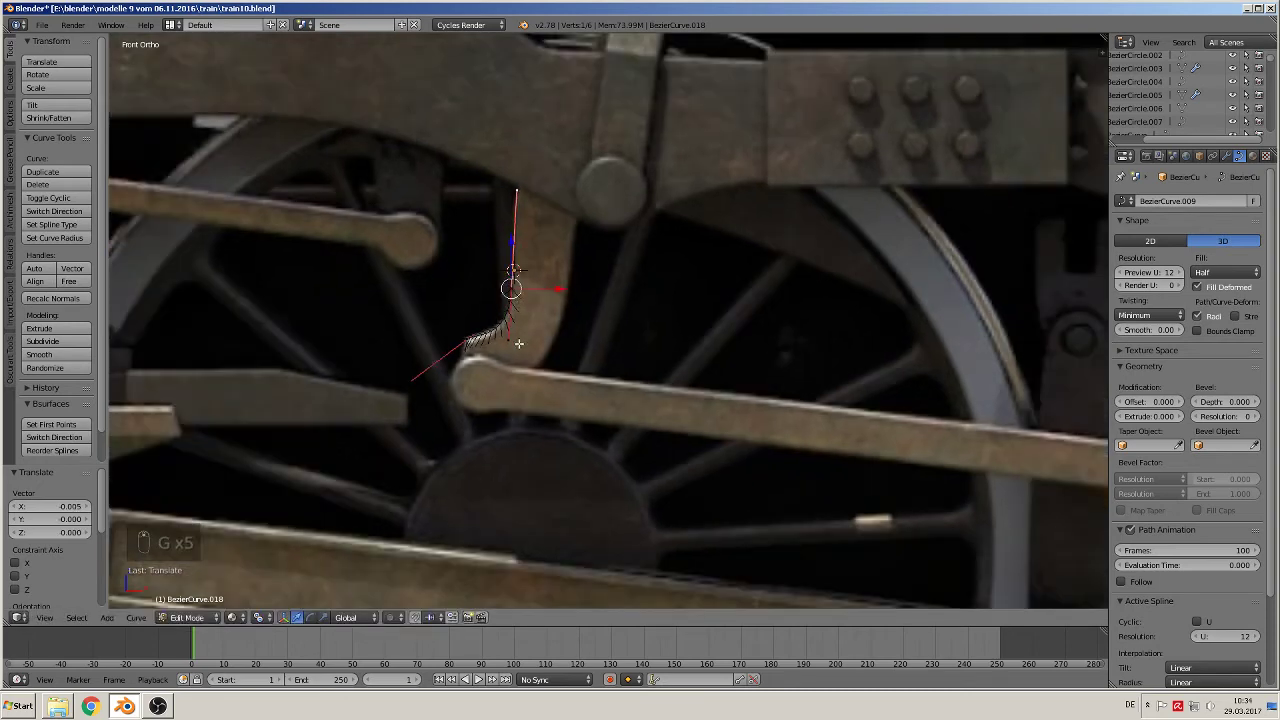
right_click(315, 417)
key("g")
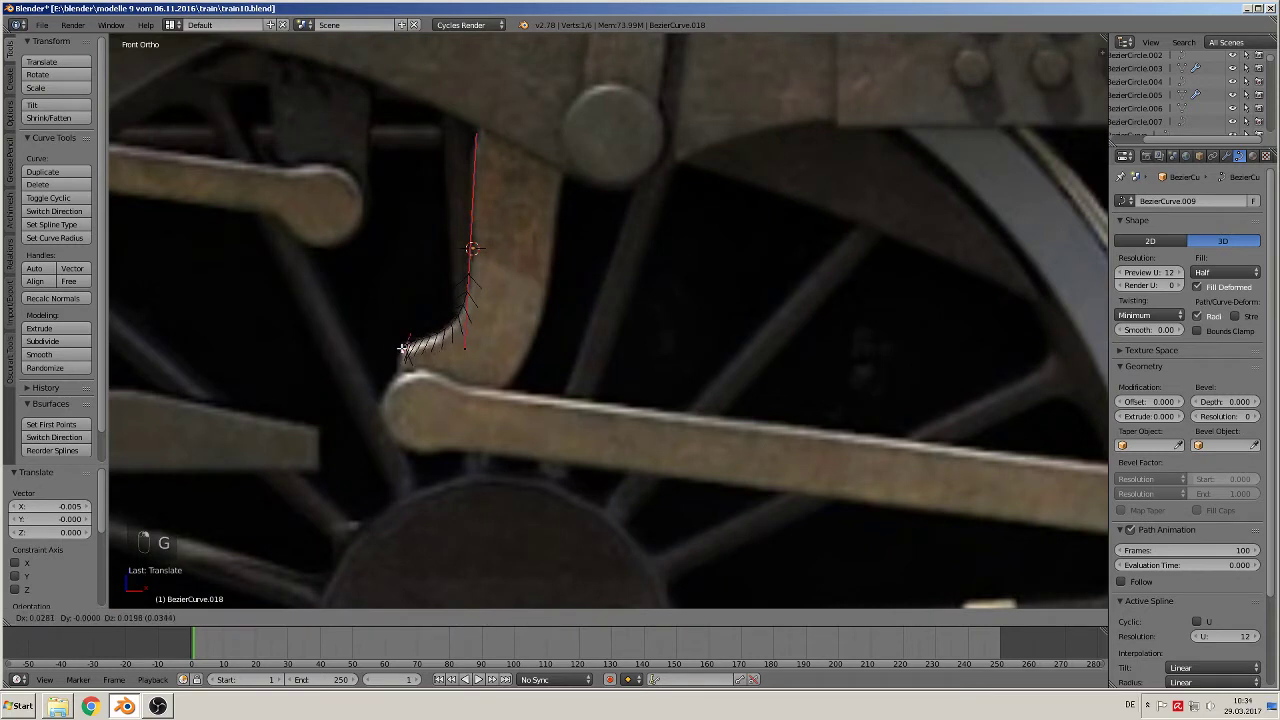
left_click(403, 347)
scroll(494, 360, "up", 2)
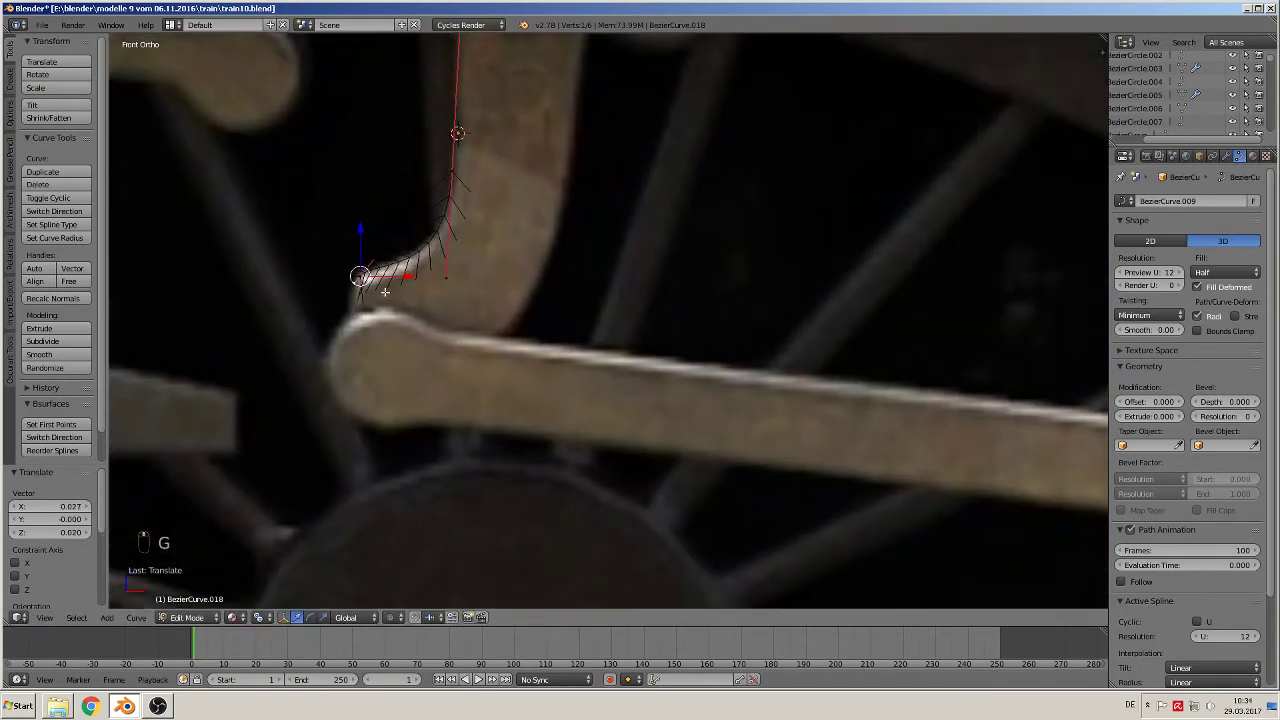
Step: Extrude two points from the hook tip, one onto the rod's end and one on the arm's outer edge, shaping their handles around the heel
key("e")
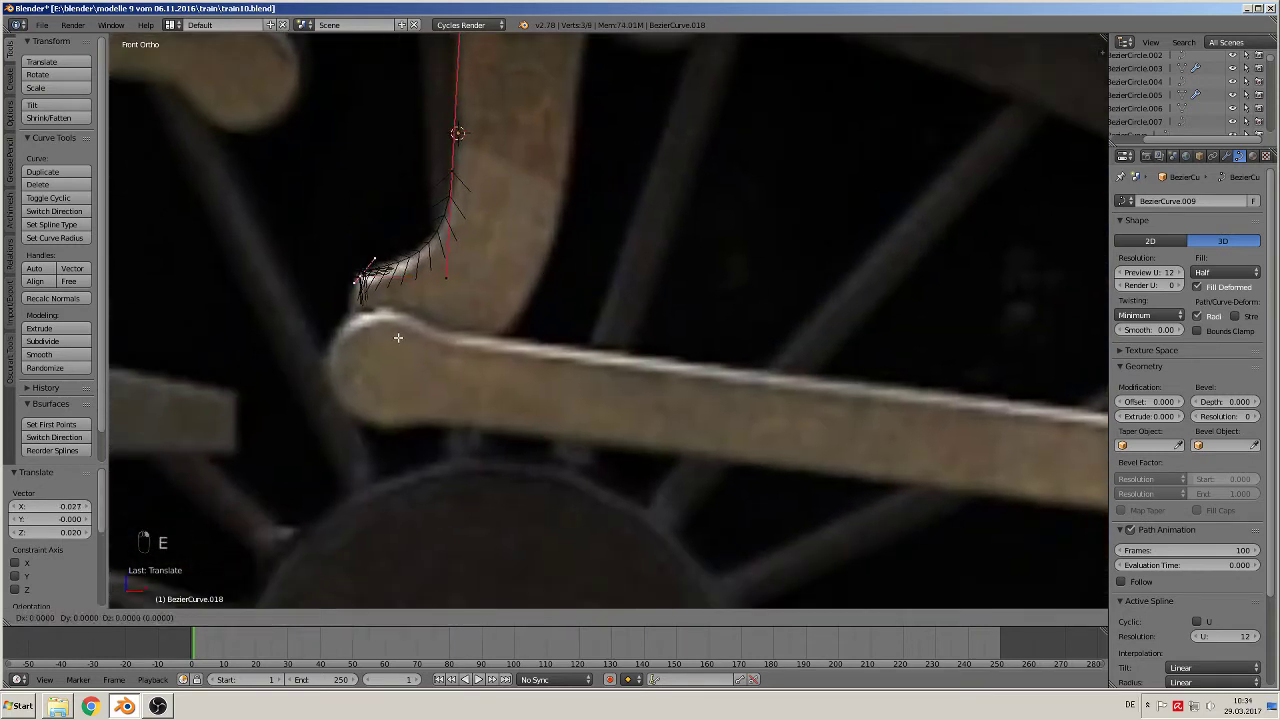
left_click(454, 434)
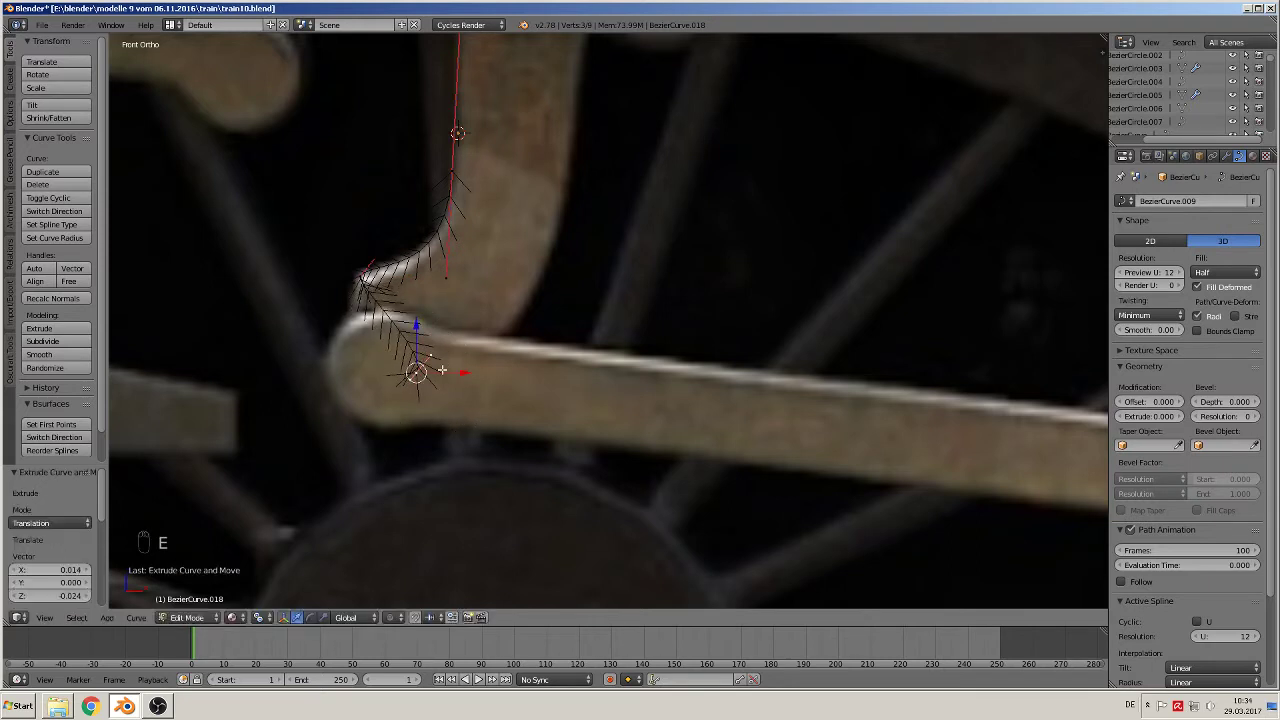
key("g")
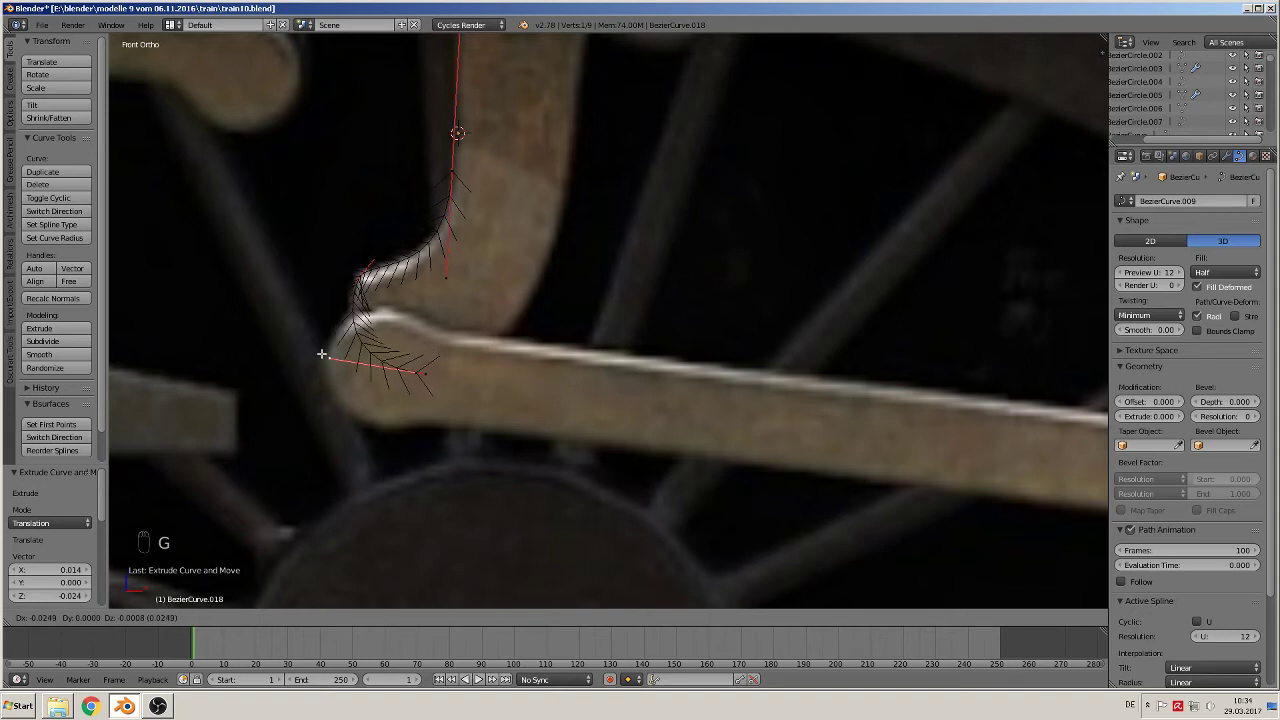
left_click(324, 347)
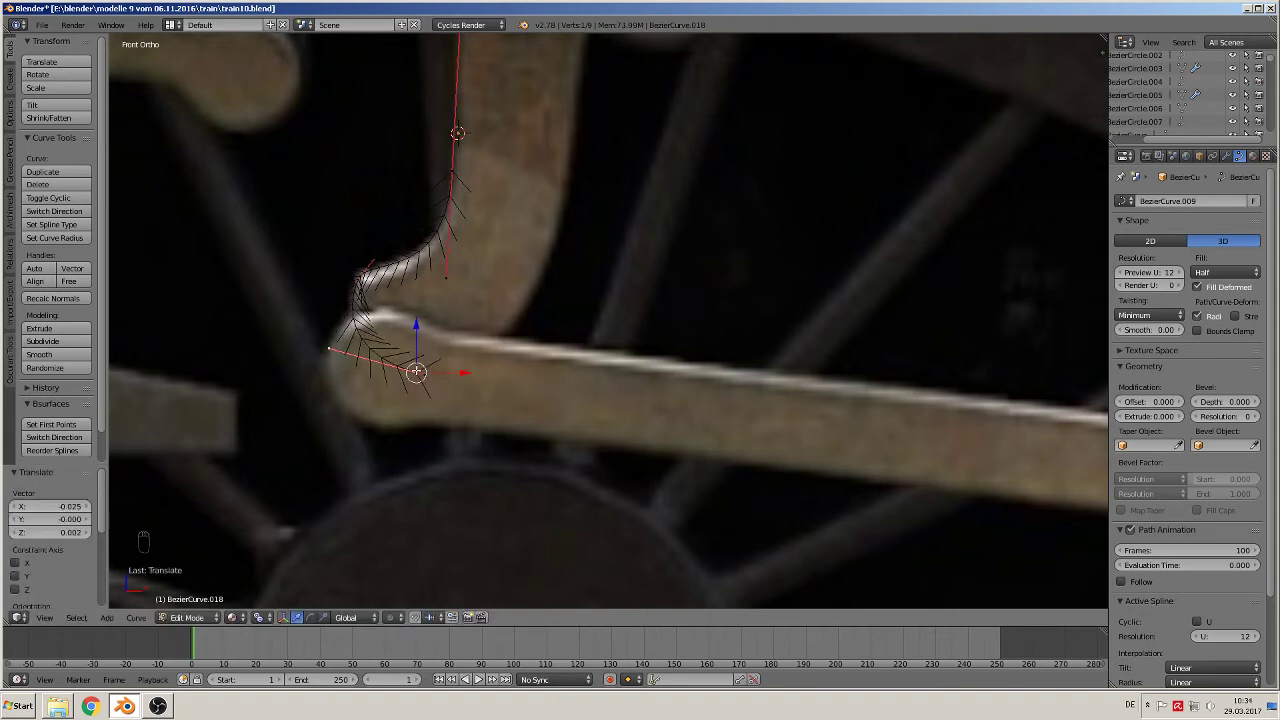
key("e")
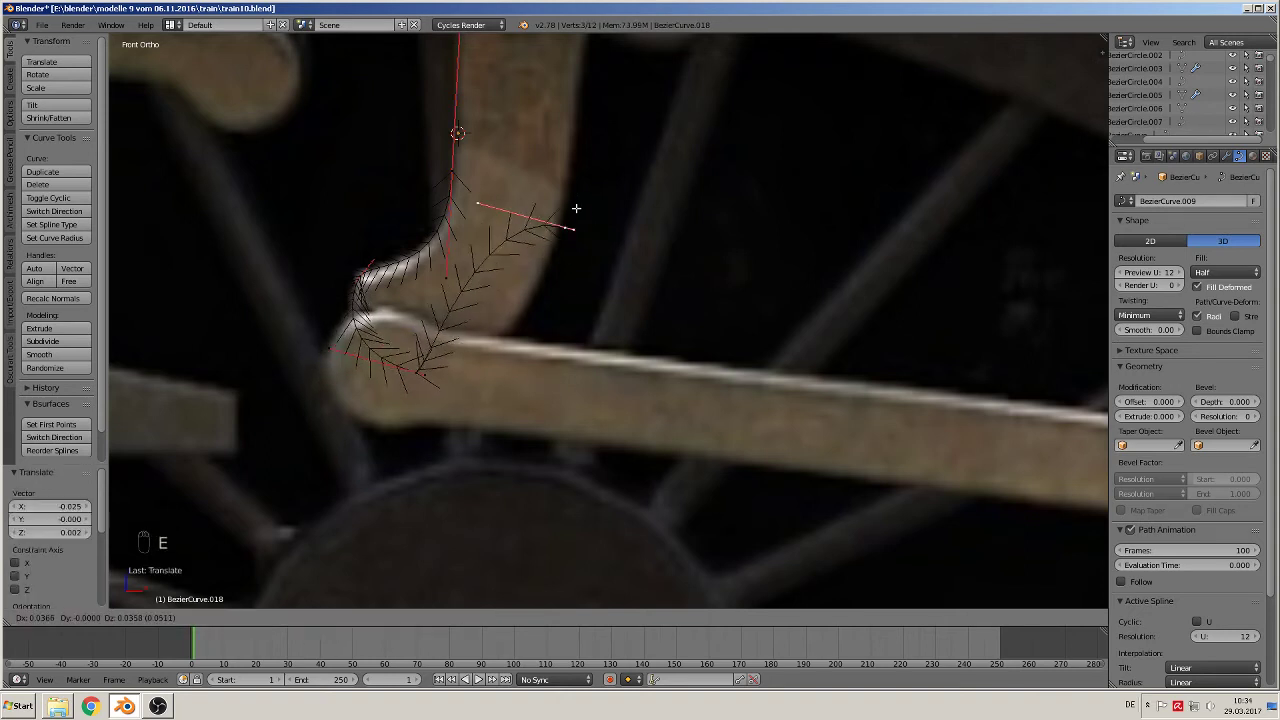
left_click(558, 226)
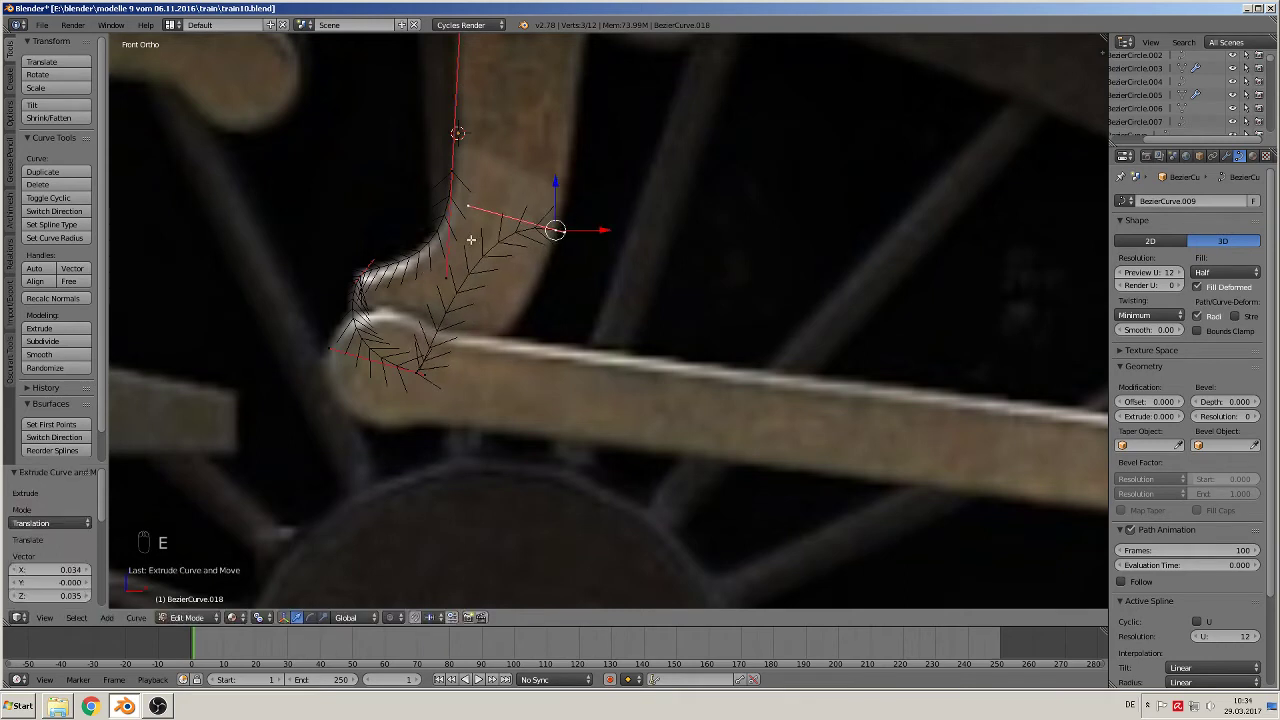
key("g")
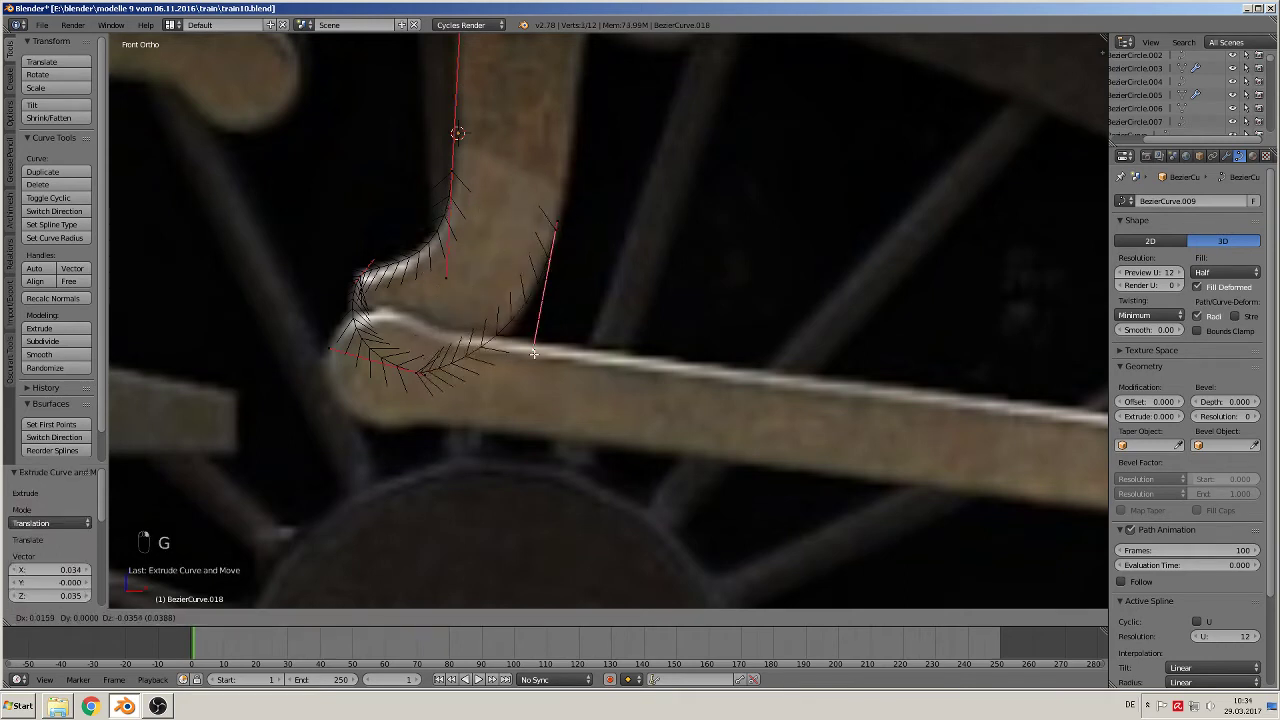
left_click(541, 356)
Step: Extrude the curve from the arm's outer edge straight up over the frame plate, about 0.12 units higher
scroll(592, 280, "down", 3)
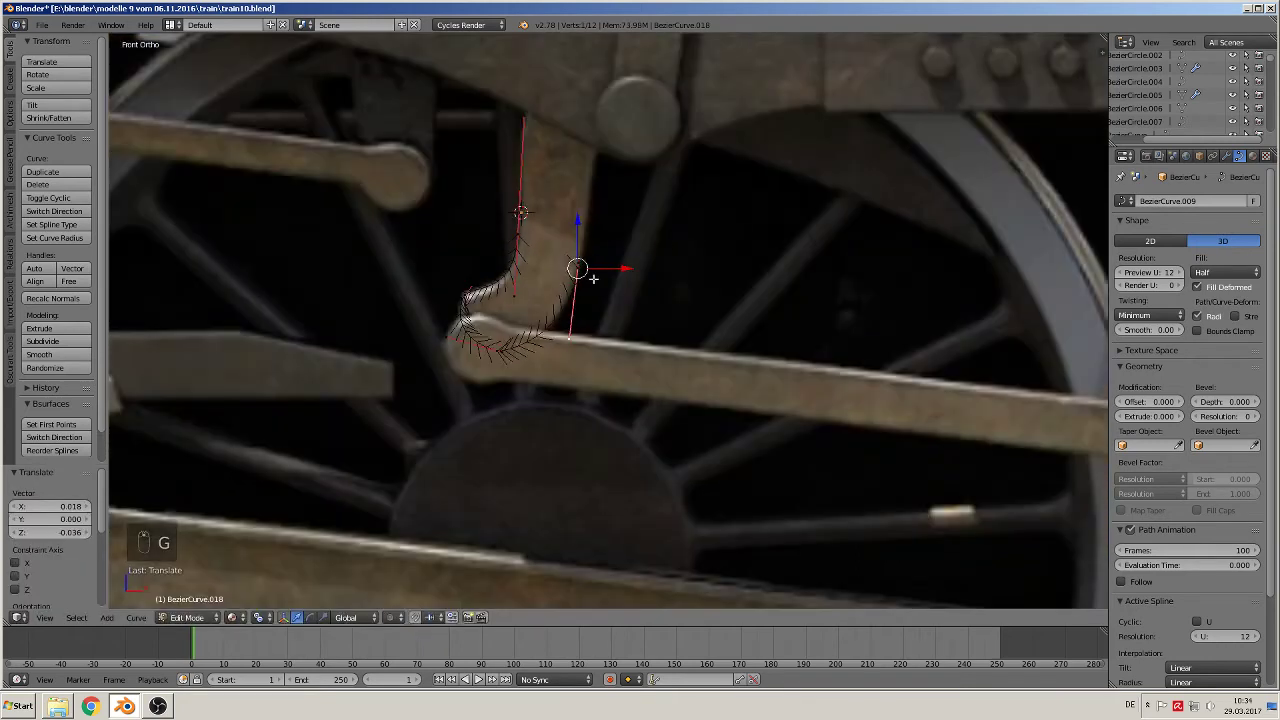
middle_click_drag(685, 241, 480, 523, "shift")
middle_click_drag(507, 462, 572, 361, "shift")
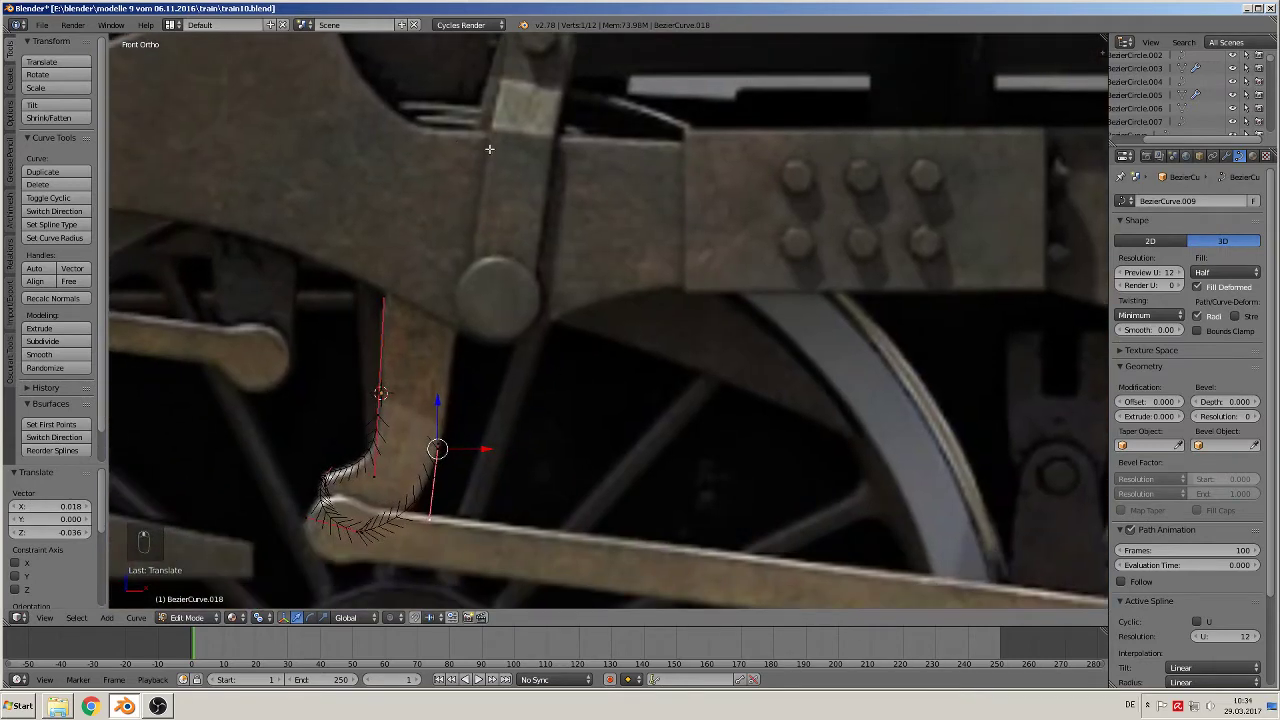
scroll(543, 267, "down", 1)
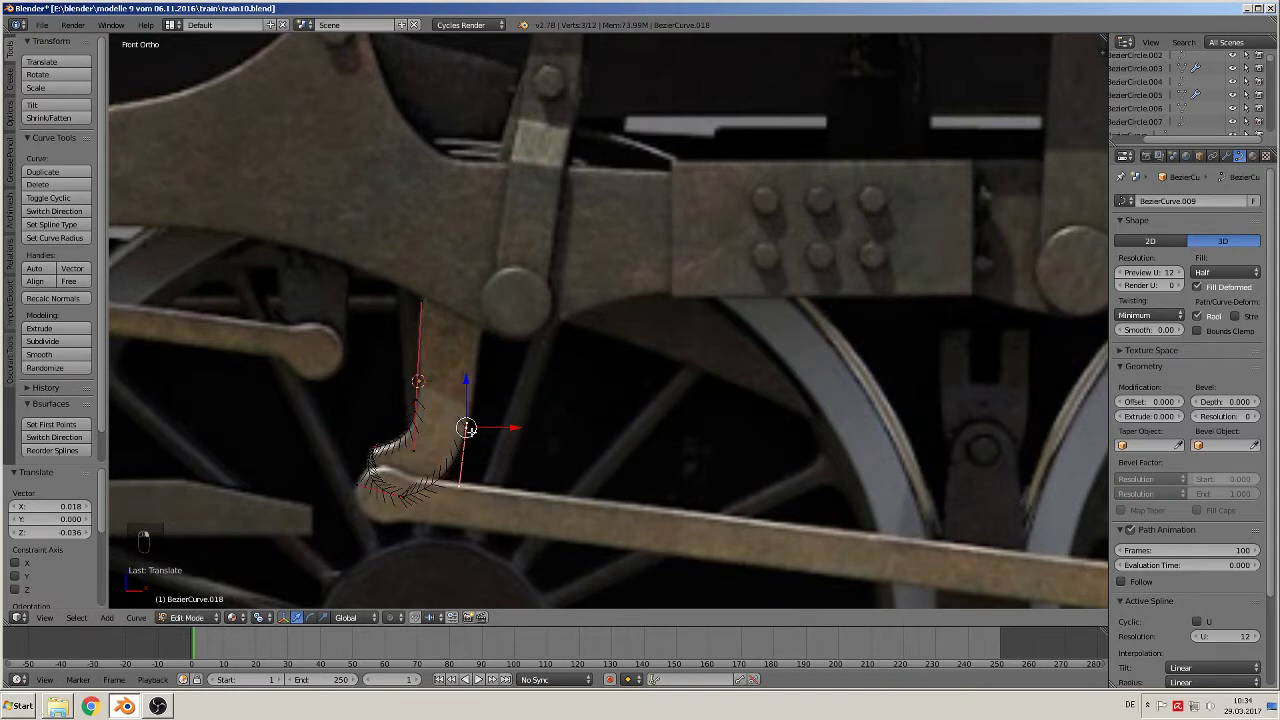
key("e")
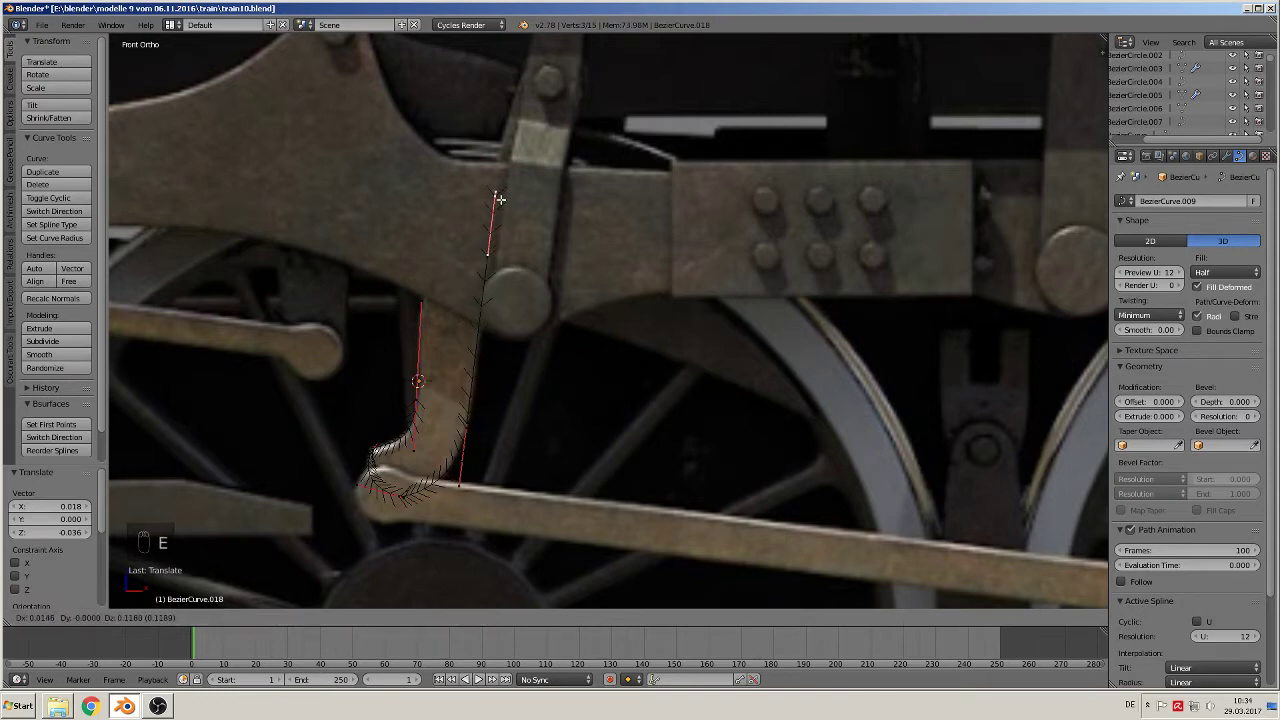
left_click(491, 194)
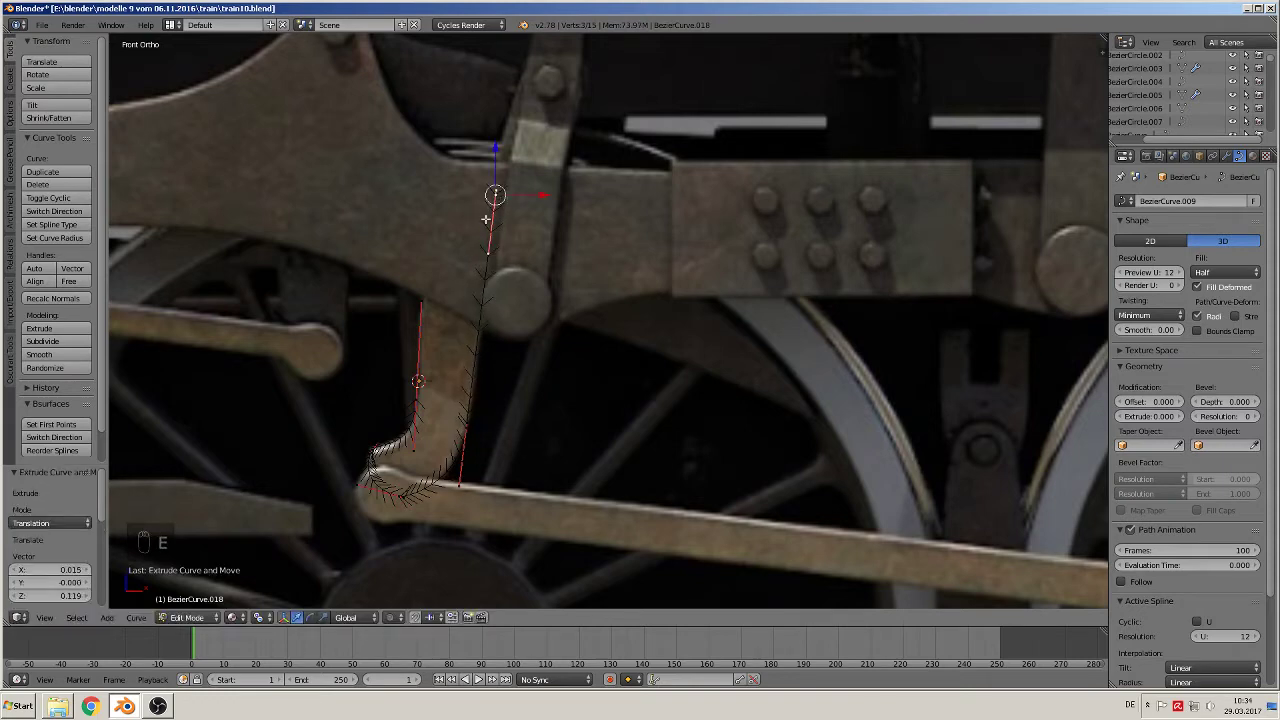
Step: Extrude the inner-edge end point up about 0.11 units over the frame plate and close the outline with a segment across the arm's upper end
right_click(420, 400)
key("e")
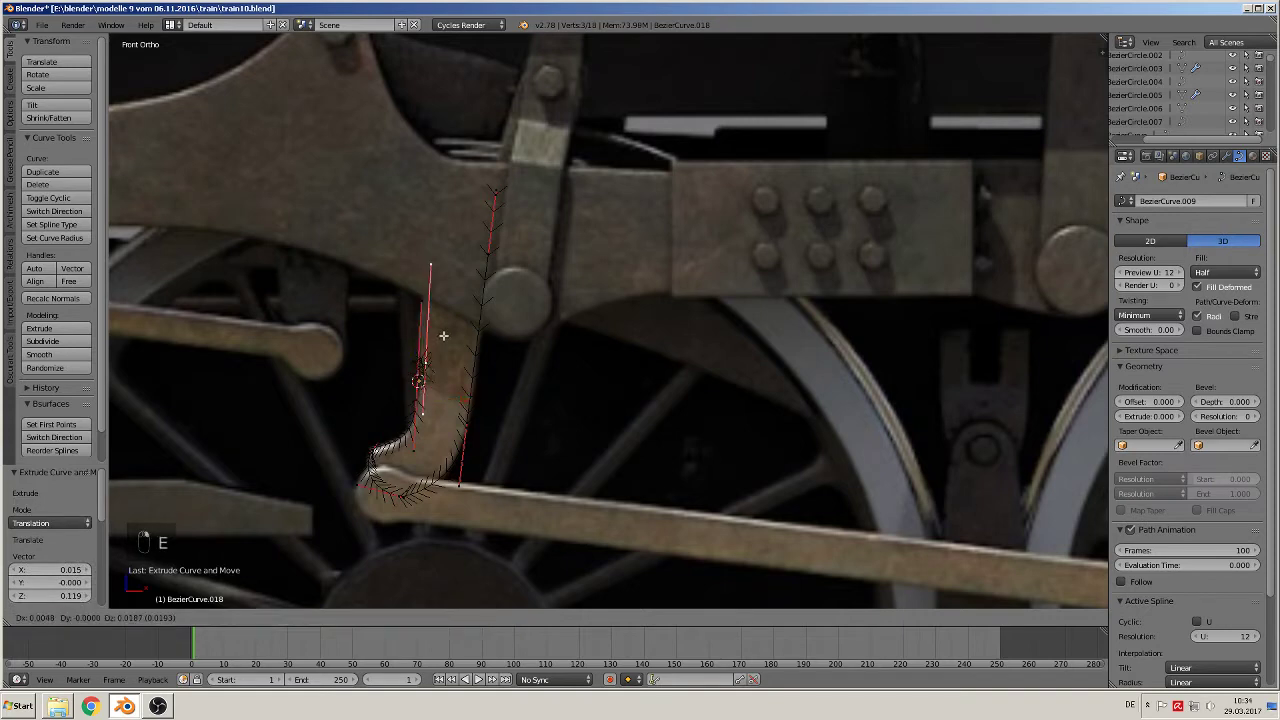
left_click(443, 177)
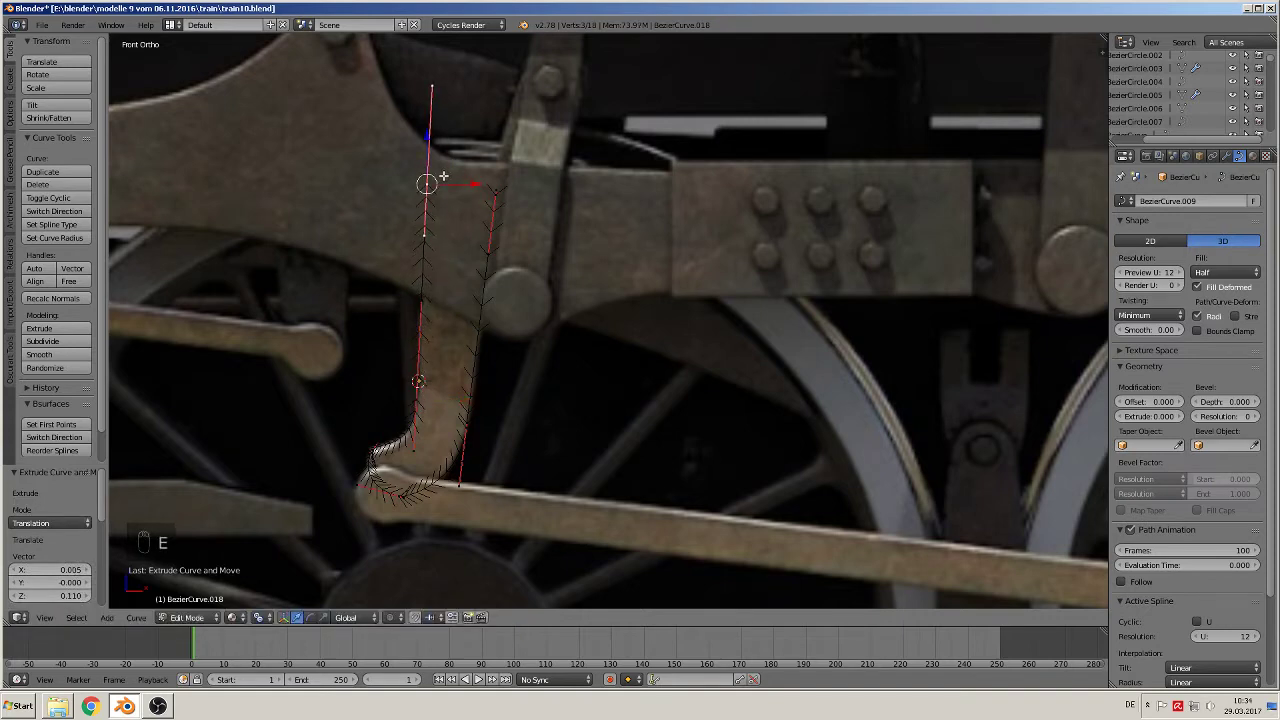
right_click(494, 192, "shift")
key("f")
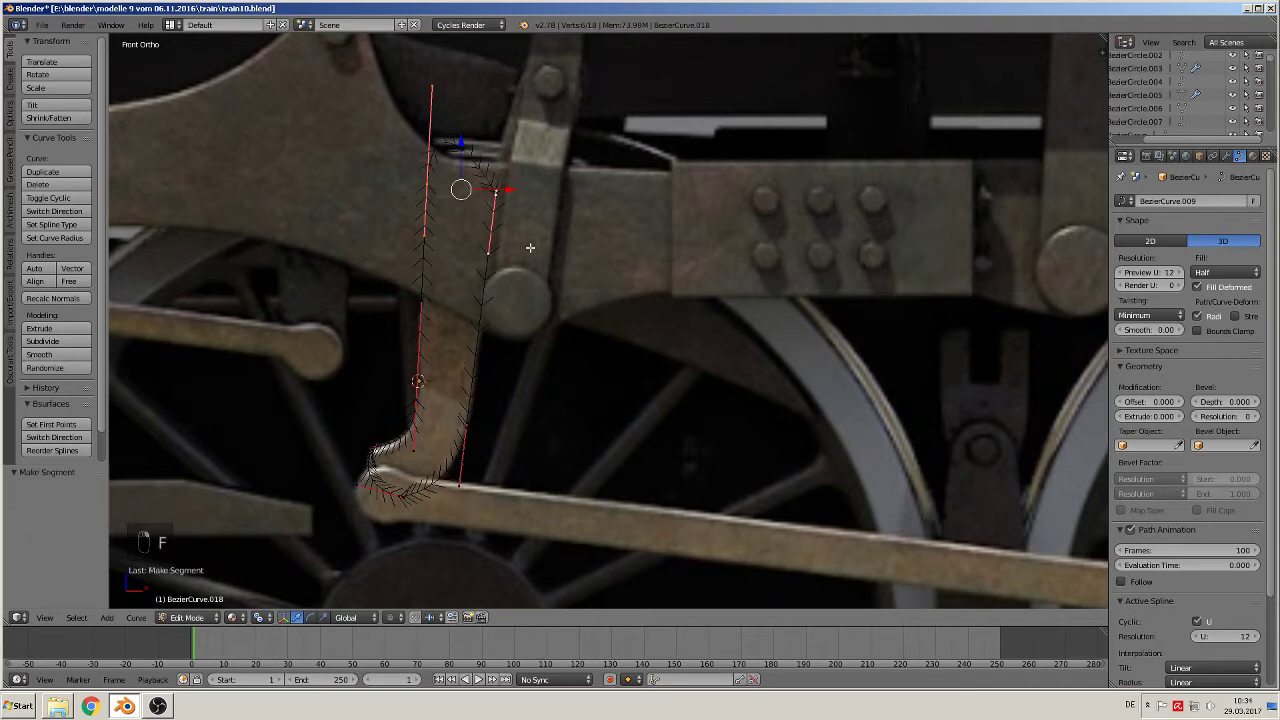
Step: Pull the upper handle of the new inner-edge point in close to the point to flatten the closing segment, and finish editing the curve
right_click(442, 92)
key("g")
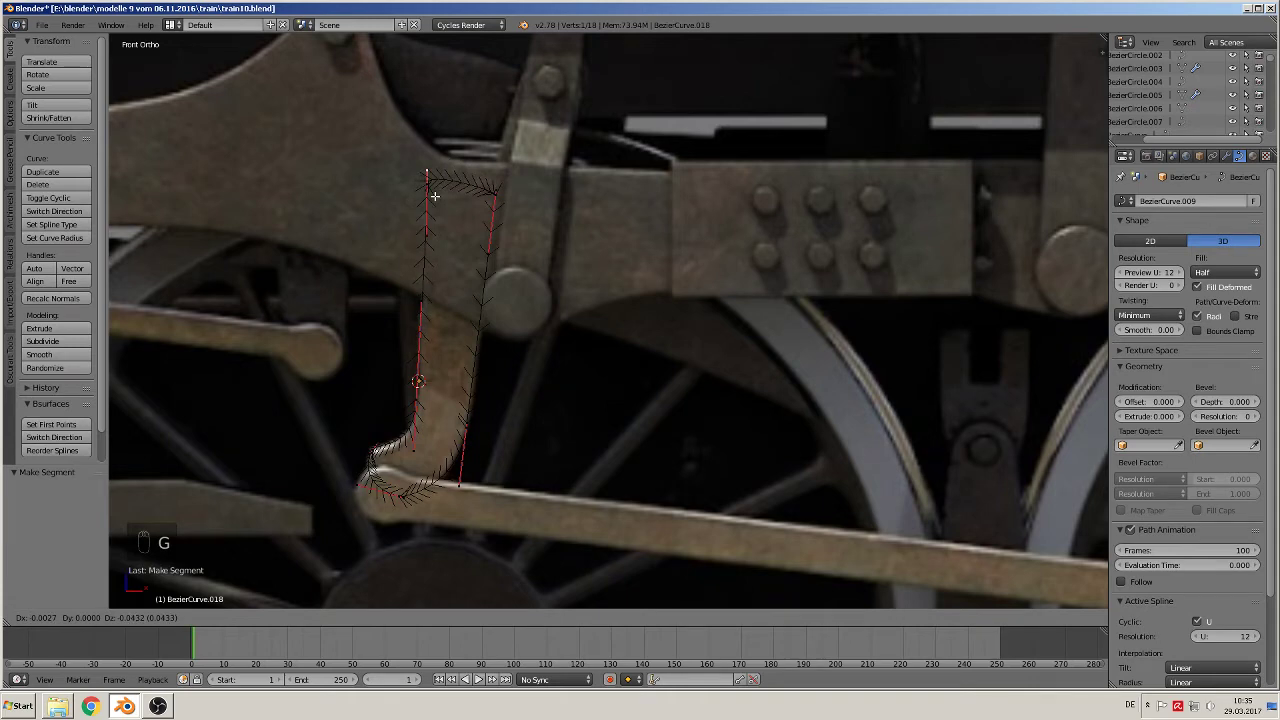
left_click(434, 196)
key("g")
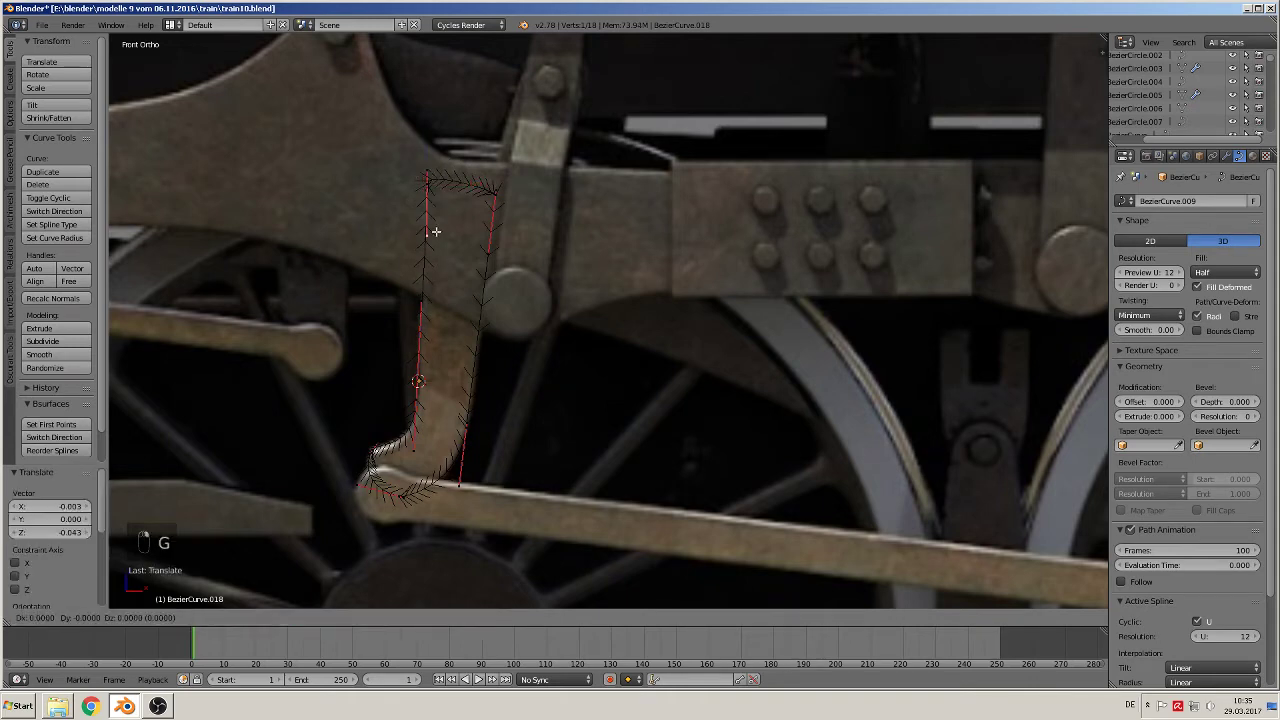
left_click(430, 231)
scroll(585, 268, "down", 3)
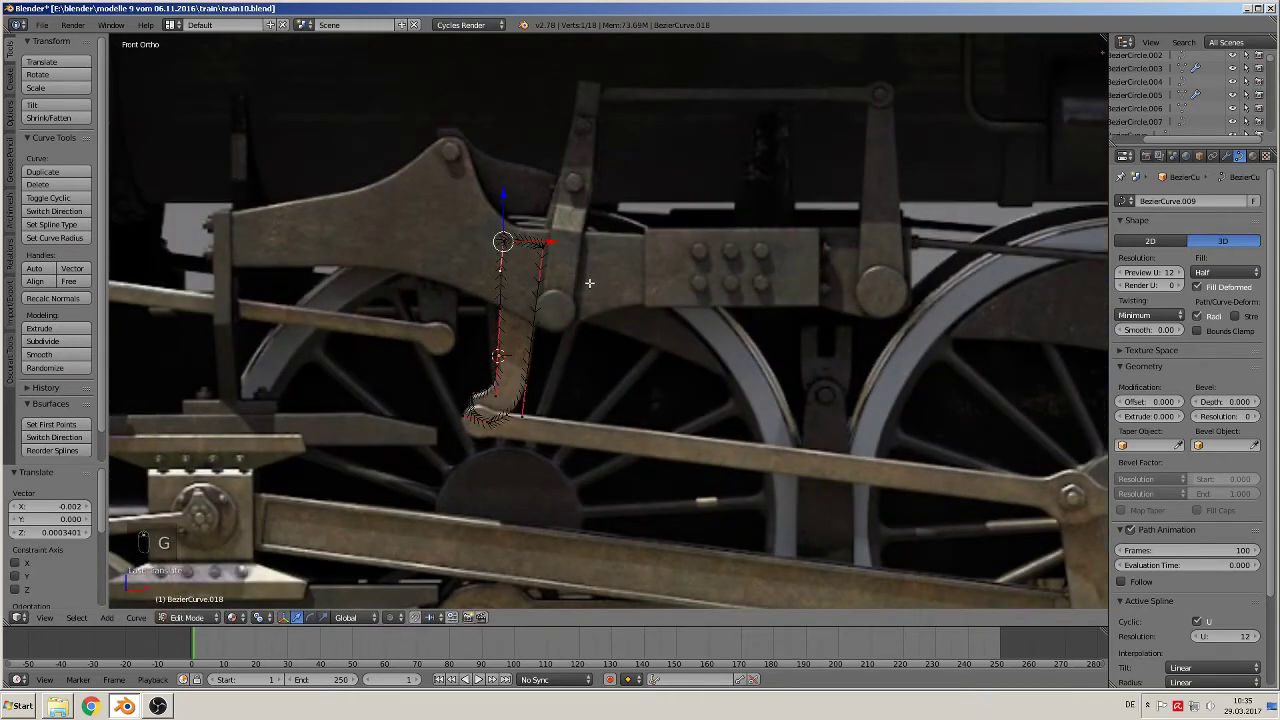
key("Tab")
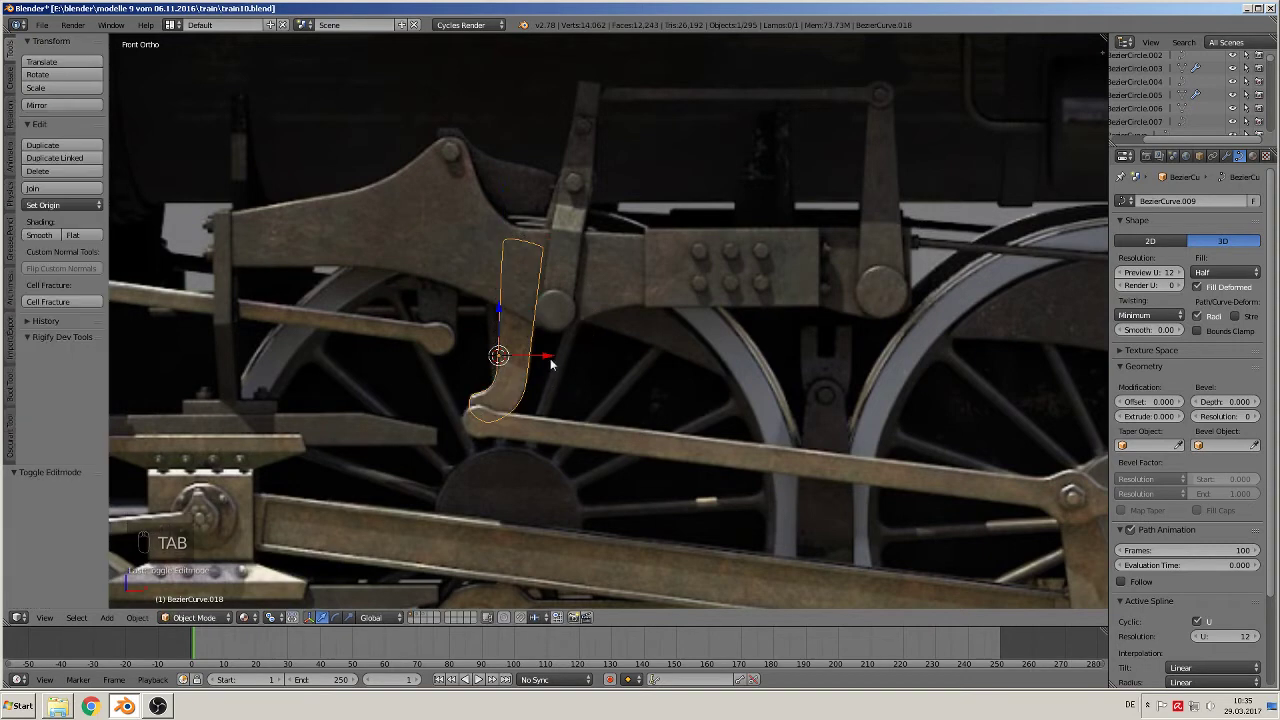
Step: Move the arm outline about 0.923 units in the negative X direction, onto the empty area beside the reference image
scroll(564, 350, "down", 5)
left_click_drag(613, 345, 262, 313)
middle_click_drag(323, 320, 600, 330, "shift")
scroll(592, 341, "up", 4)
scroll(592, 341, "up", 3)
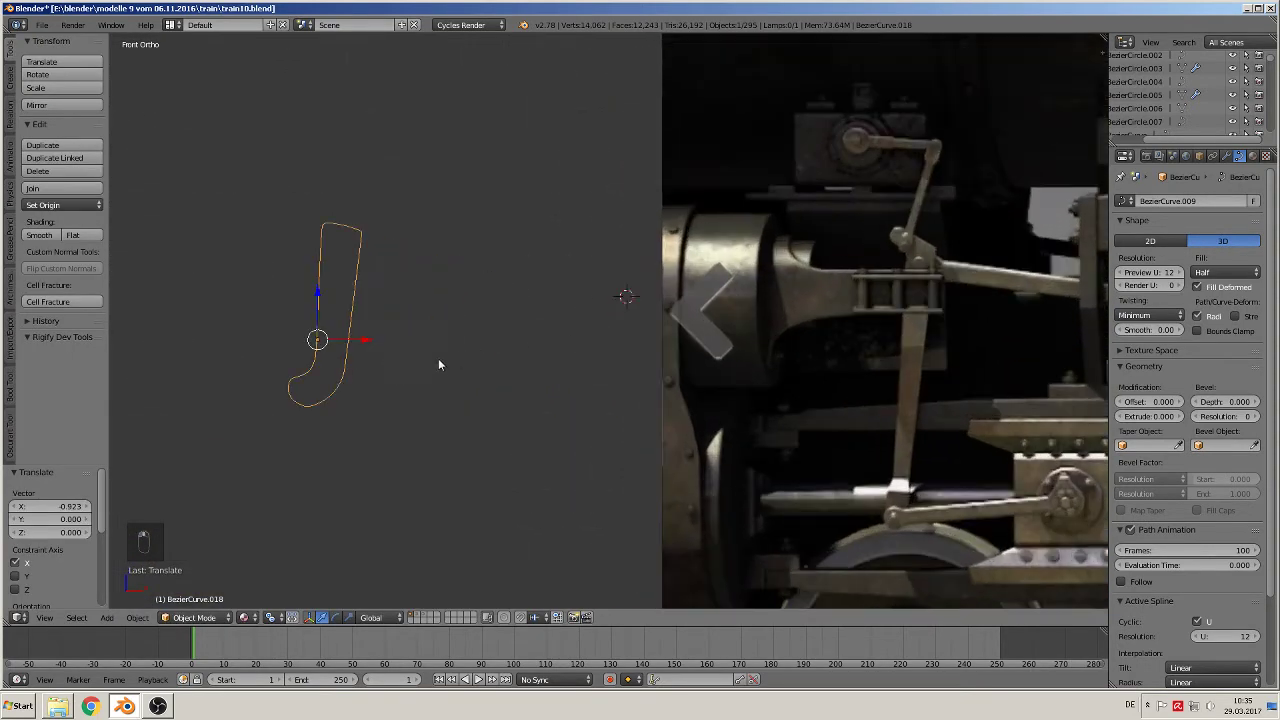
Step: Duplicate the arm outline about 0.16 units along X and convert the copy to a mesh
key("shift+d")
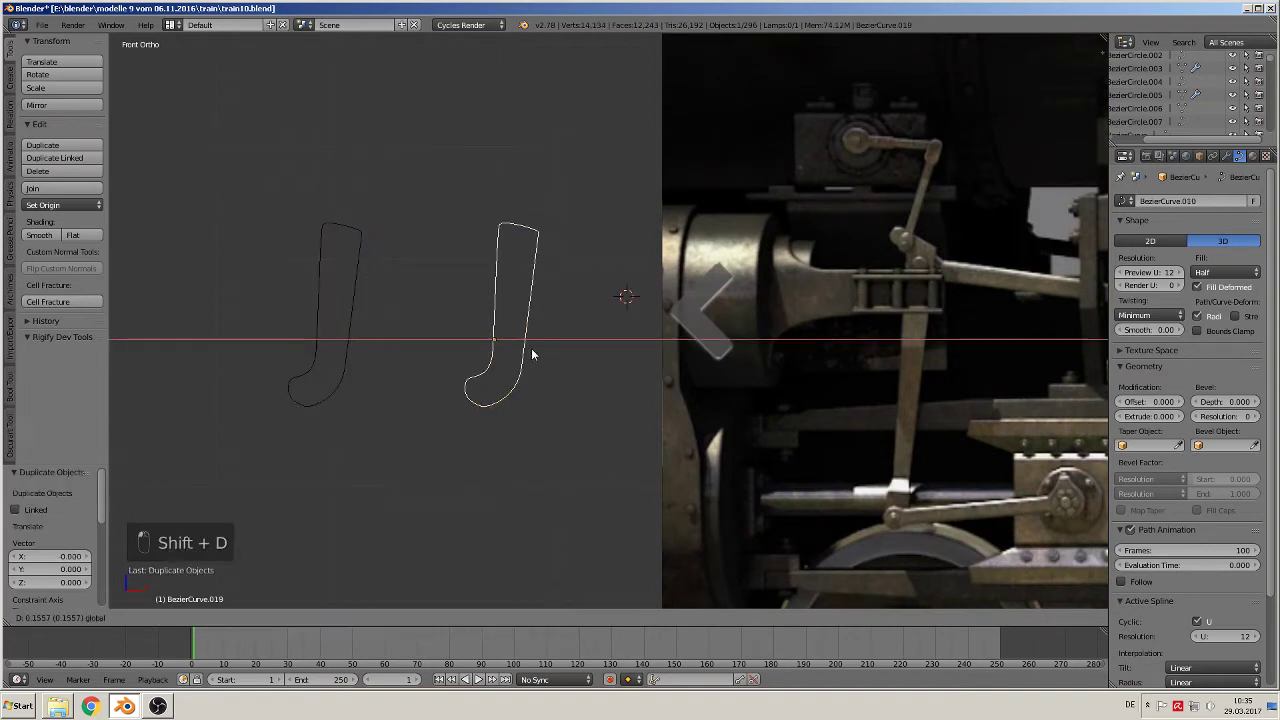
left_click(531, 350)
key("Tab")
key("Tab")
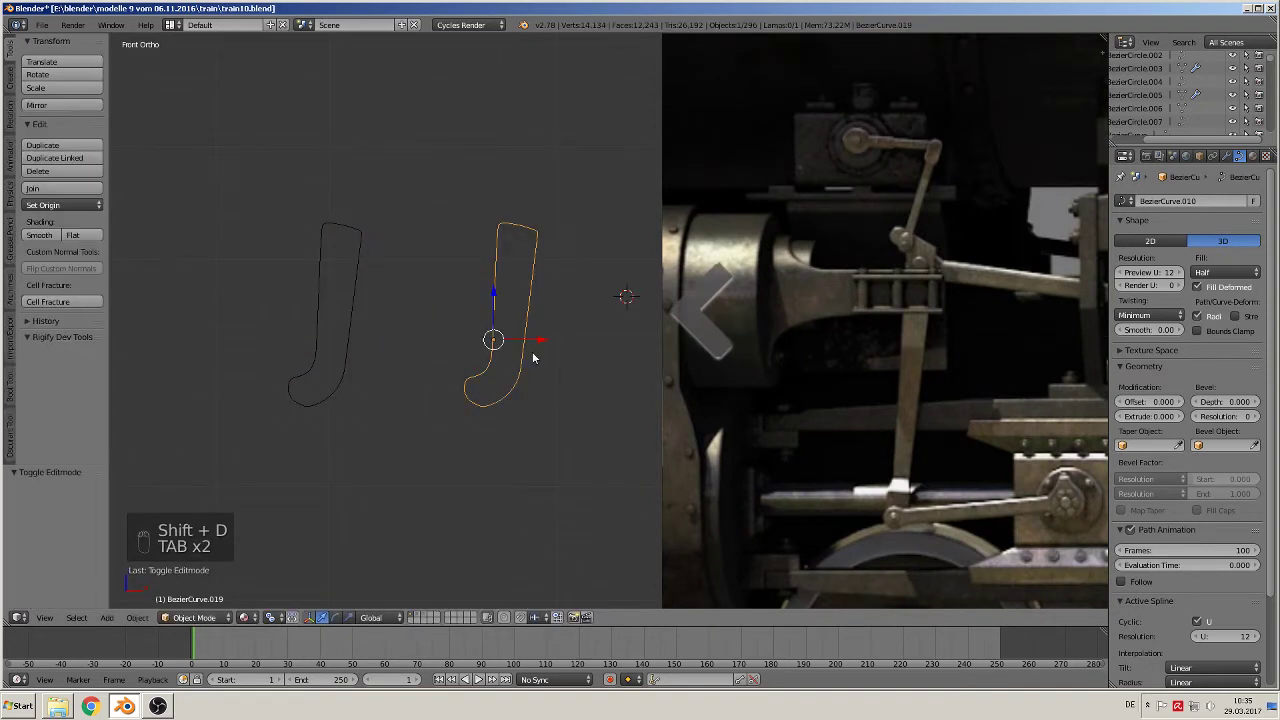
key("alt+c")
left_click(532, 351)
key("Tab")
key("Tab")
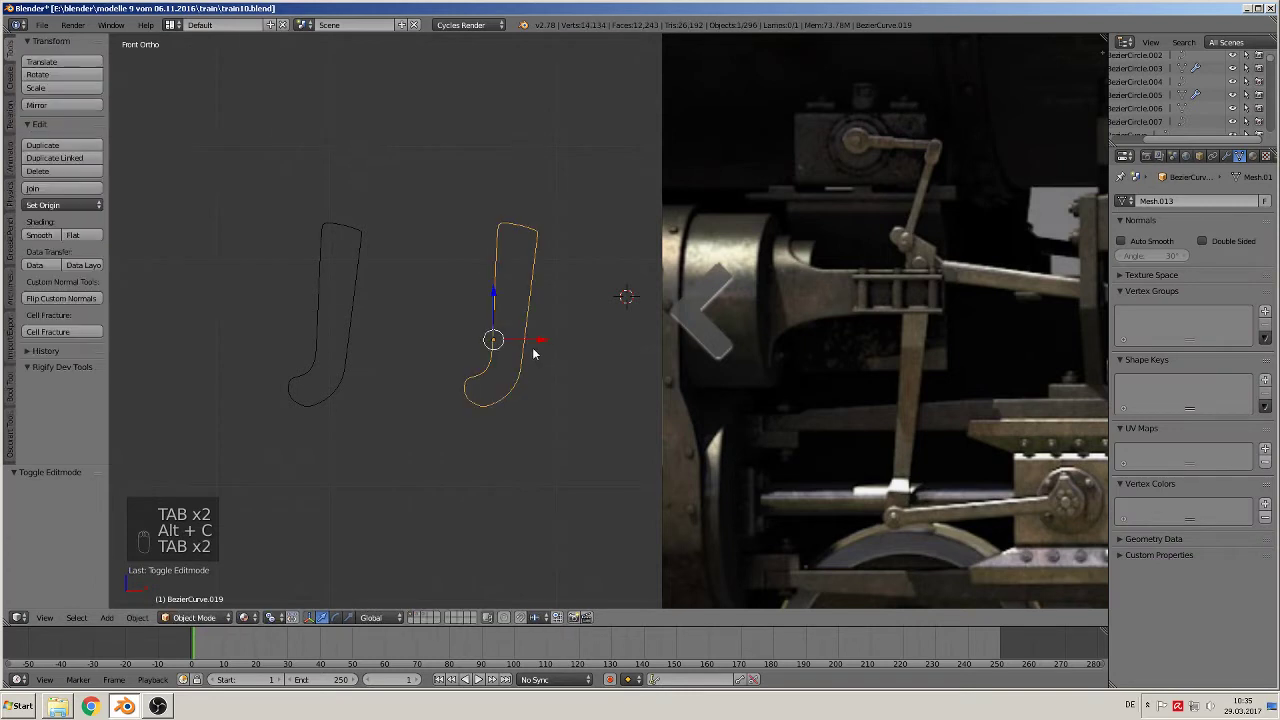
Step: Fill the whole outline of the mesh copy with a single face
key("a")
key("a")
key("a")
right_click(529, 319)
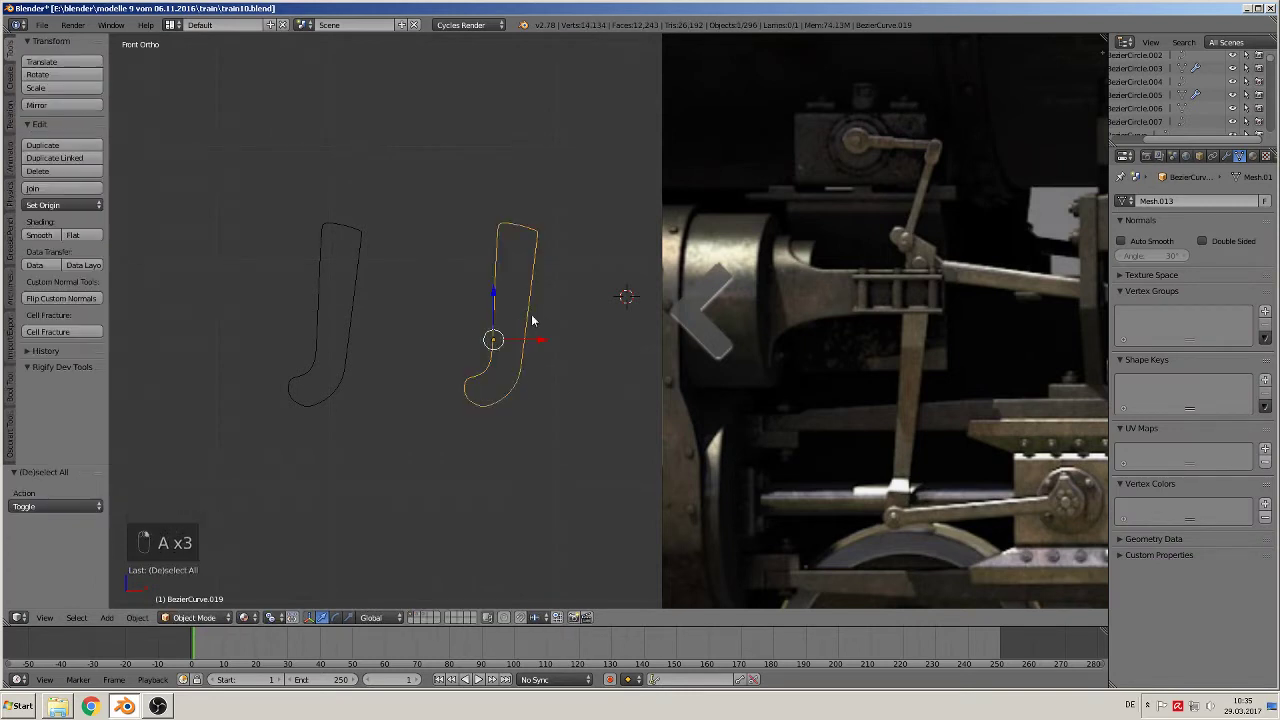
key("Tab")
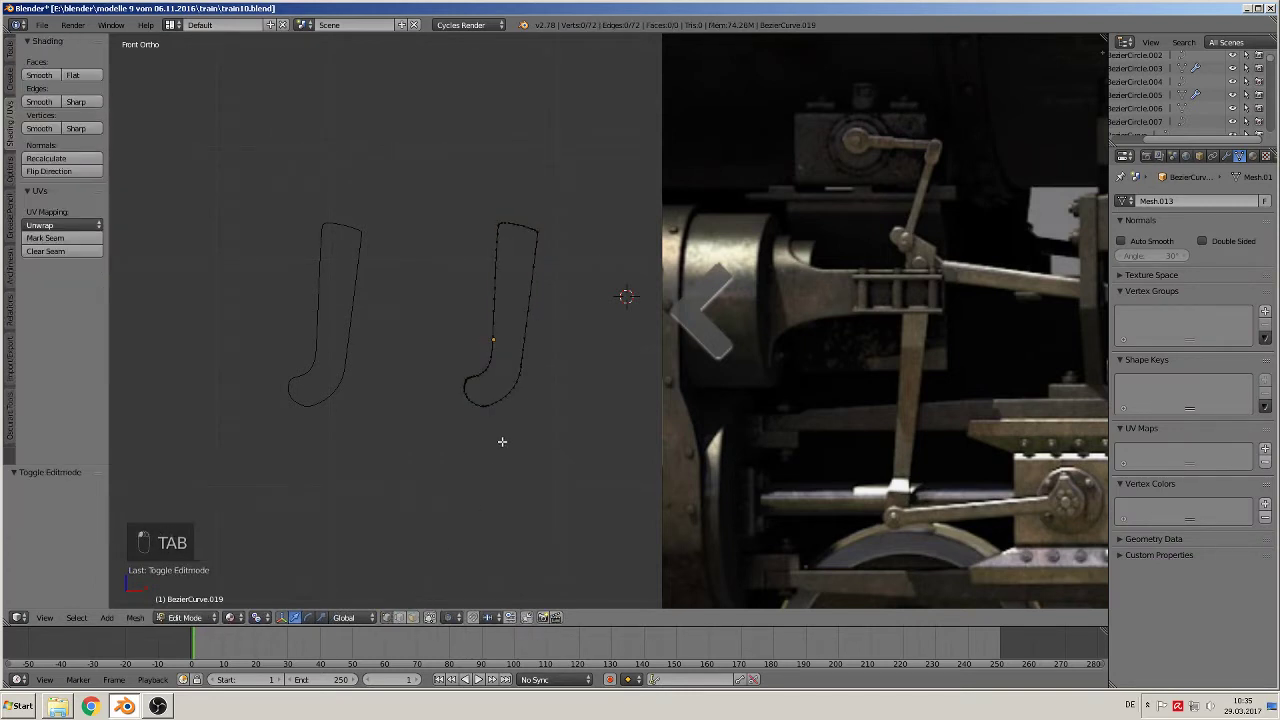
middle_click_drag(503, 440, 466, 463)
key("a")
key("a")
key("f")
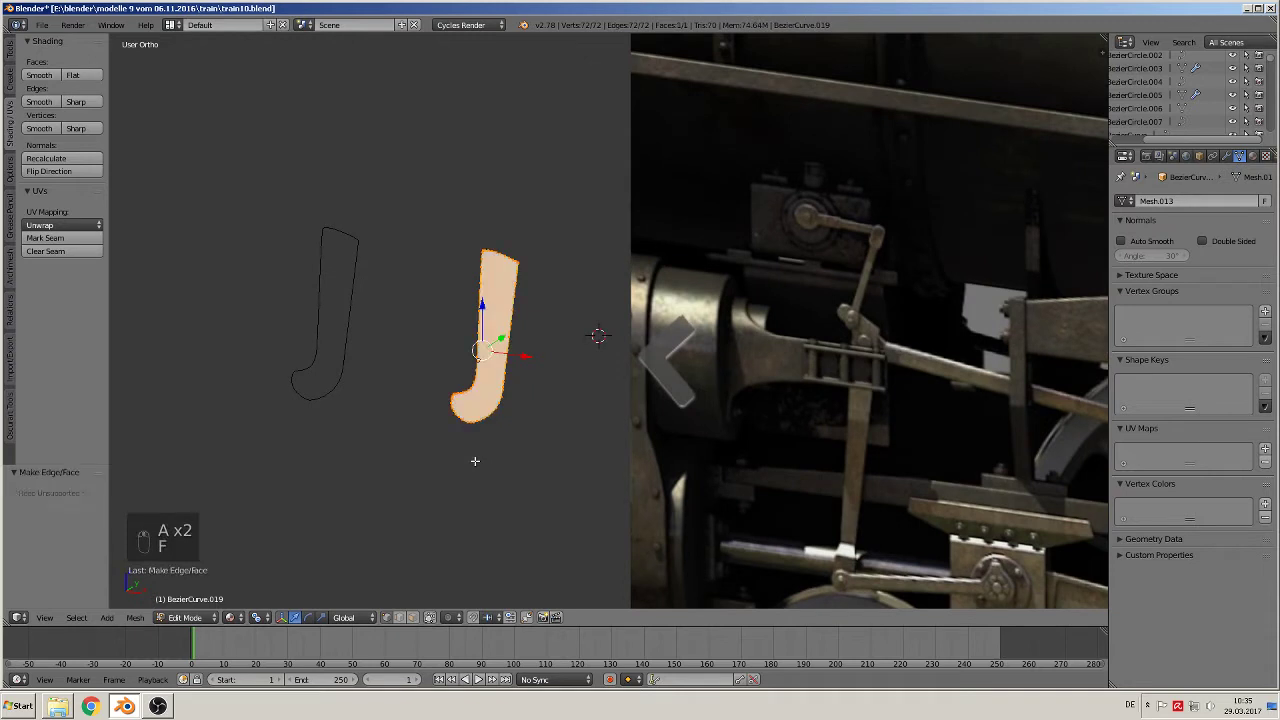
Step: Extrude the arm's face about 0.015 units along Y to give it thickness
middle_click_drag(474, 460, 534, 323)
key("e")
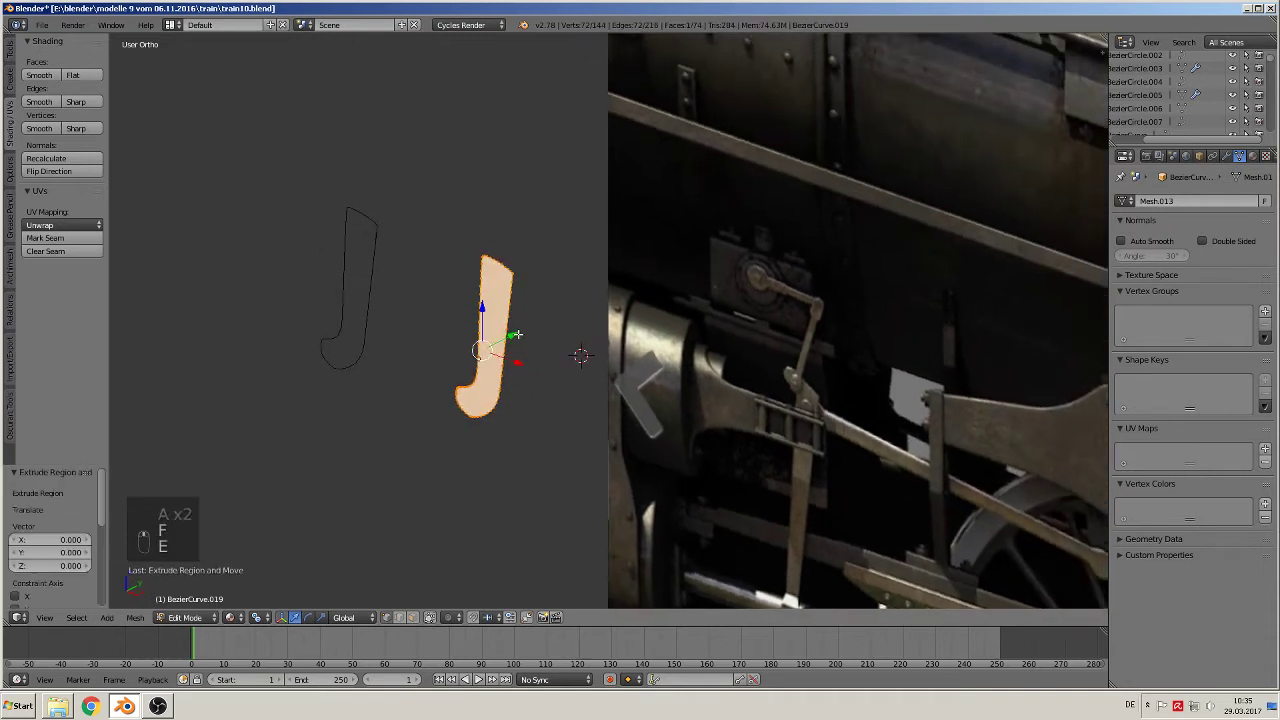
left_click(527, 333)
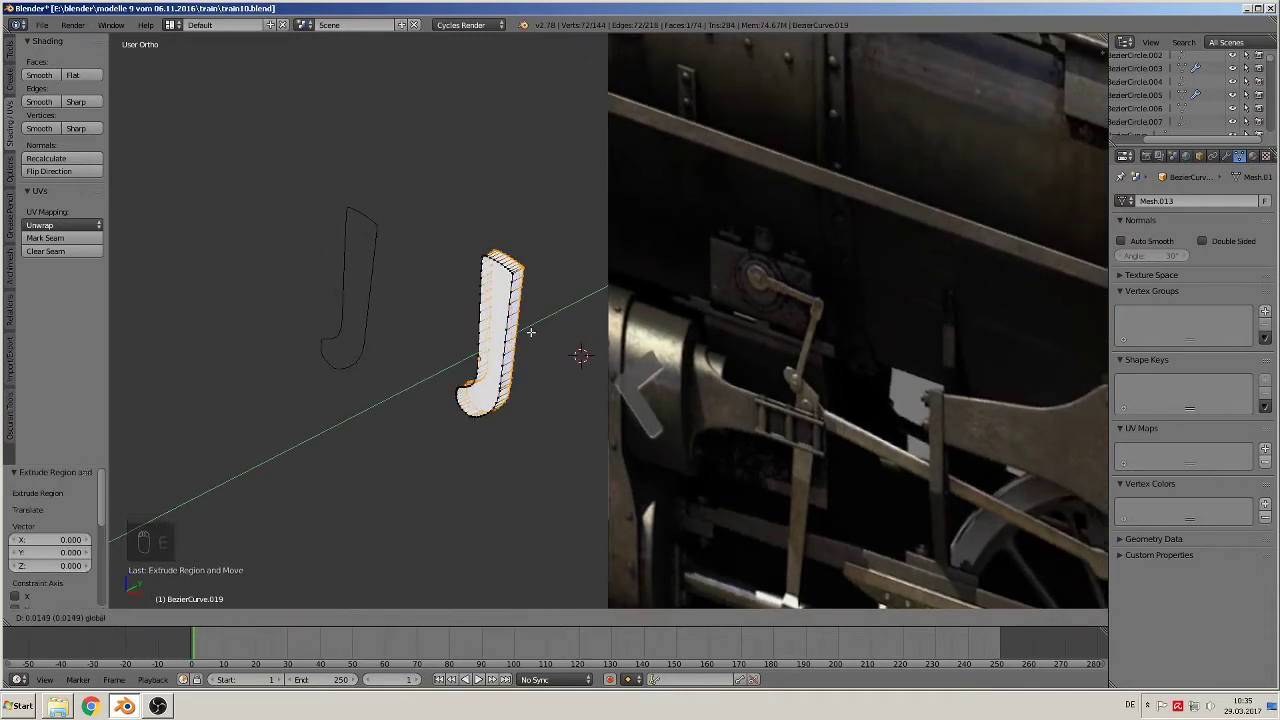
key("Tab")
Step: Select the band of side faces running around the arm's rim and shade it smooth
mouse_move(527, 337)
middle_mouse_down()
mouse_move(556, 355)
mouse_move(510, 330)
middle_mouse_up()
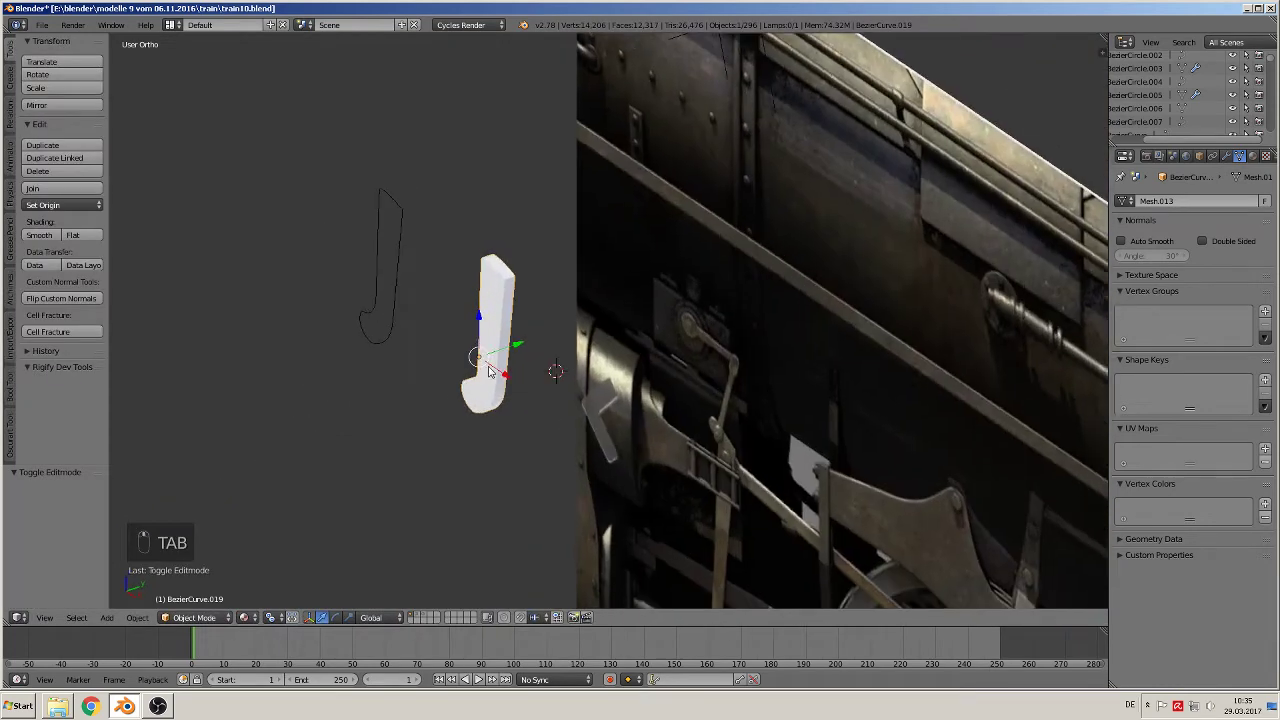
scroll(498, 322, "up", 3)
middle_click_drag(422, 255, 620, 320, "shift")
scroll(547, 270, "up", 4)
key("Tab")
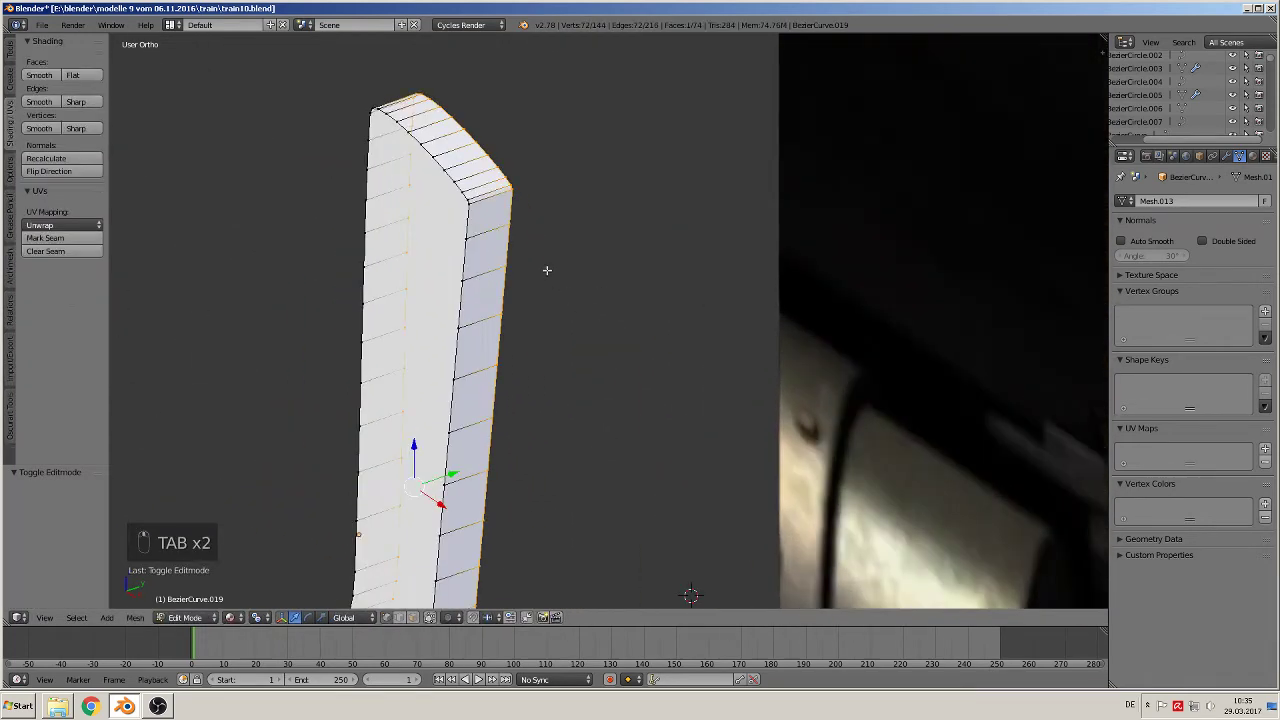
left_click(414, 617)
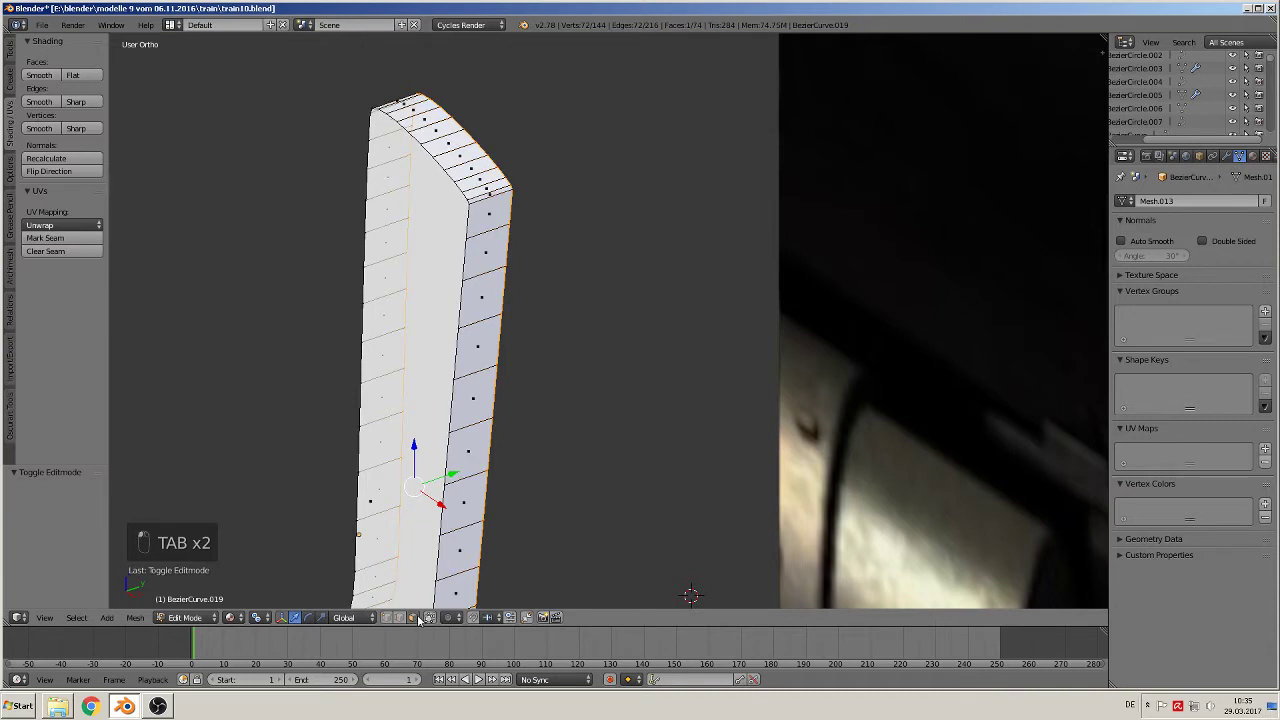
key("a")
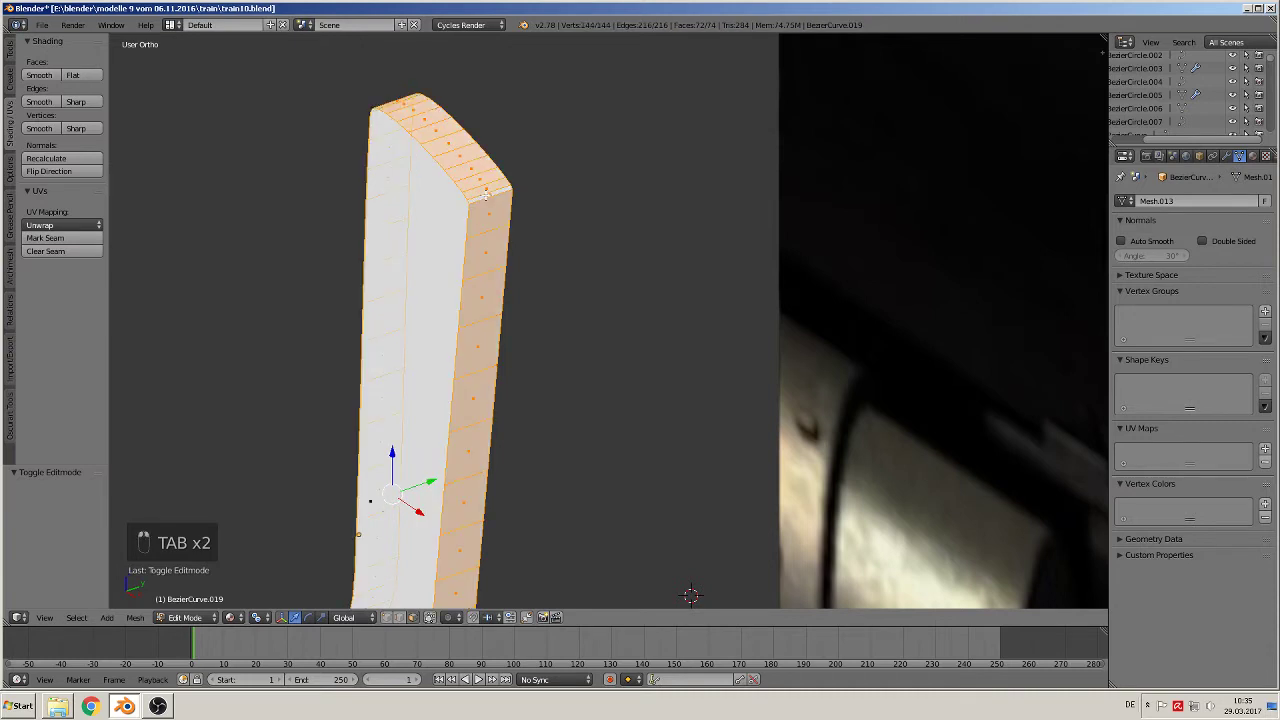
left_click(45, 76)
Step: Add two loop cuts around the arm's rim, sliding one close to the front edge and one close to the back edge
key("ctrl+r")
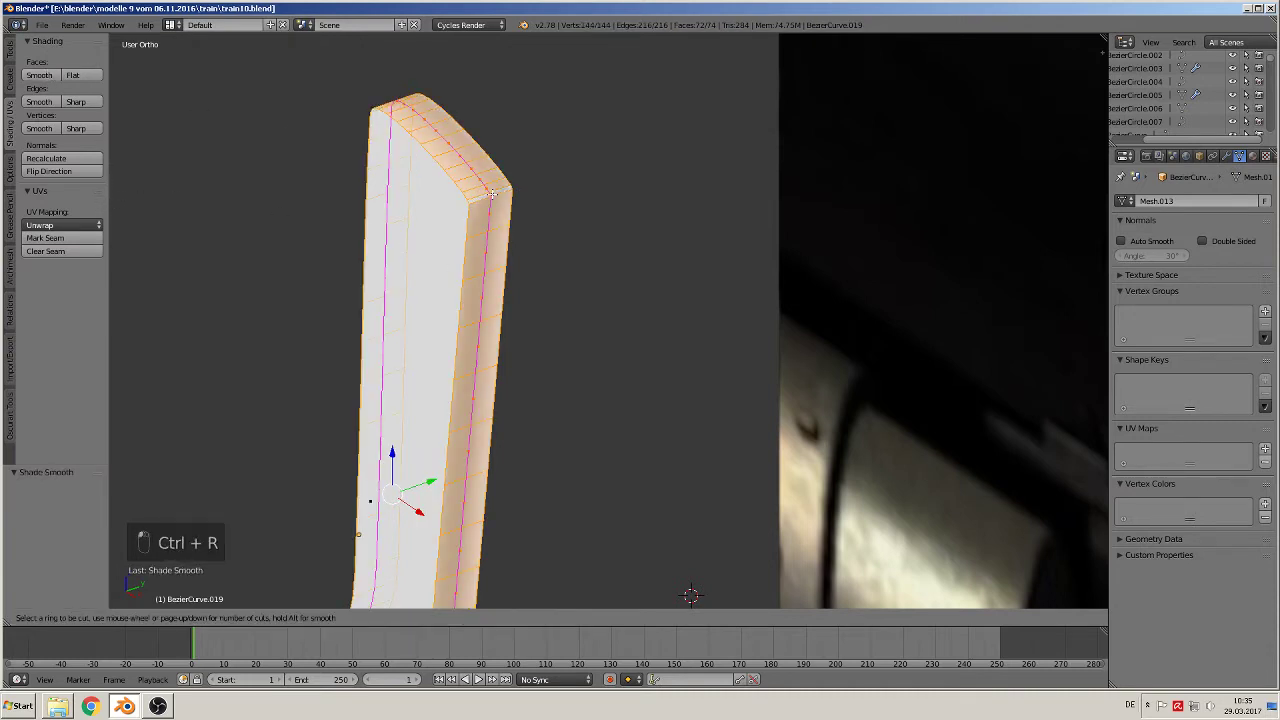
left_click(487, 198)
left_click(476, 204)
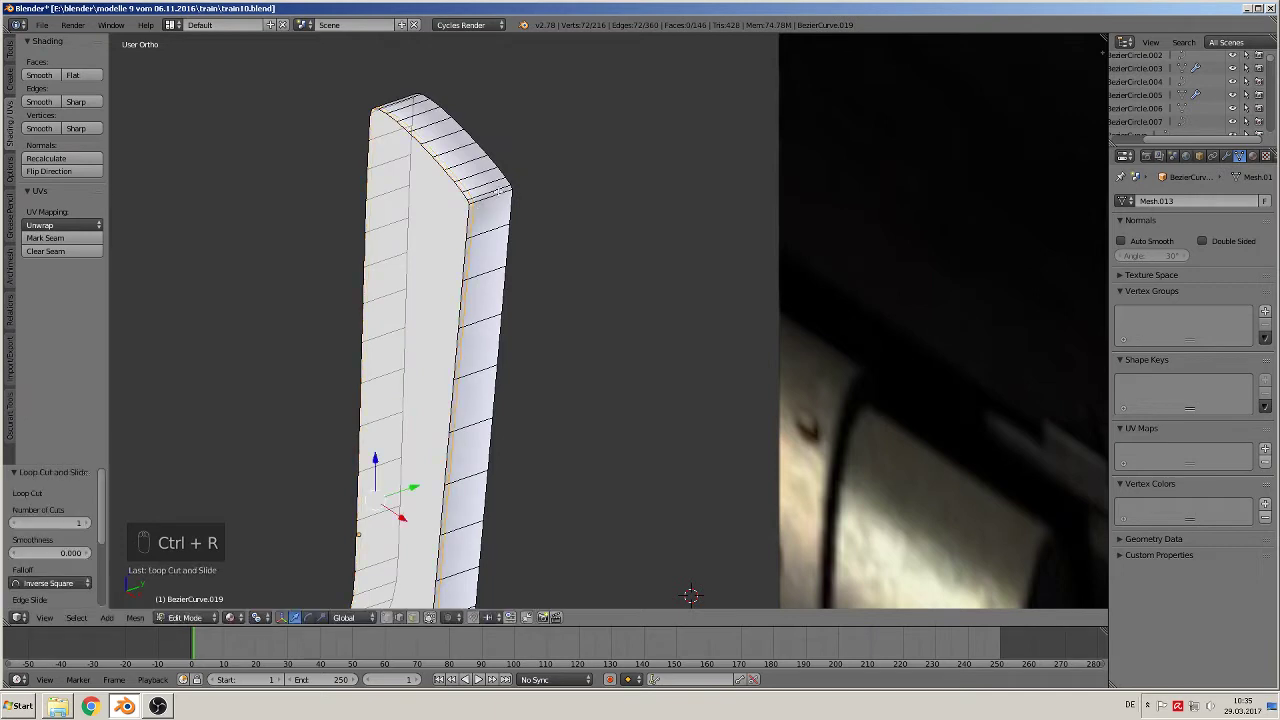
key("ctrl+r")
left_click(510, 187)
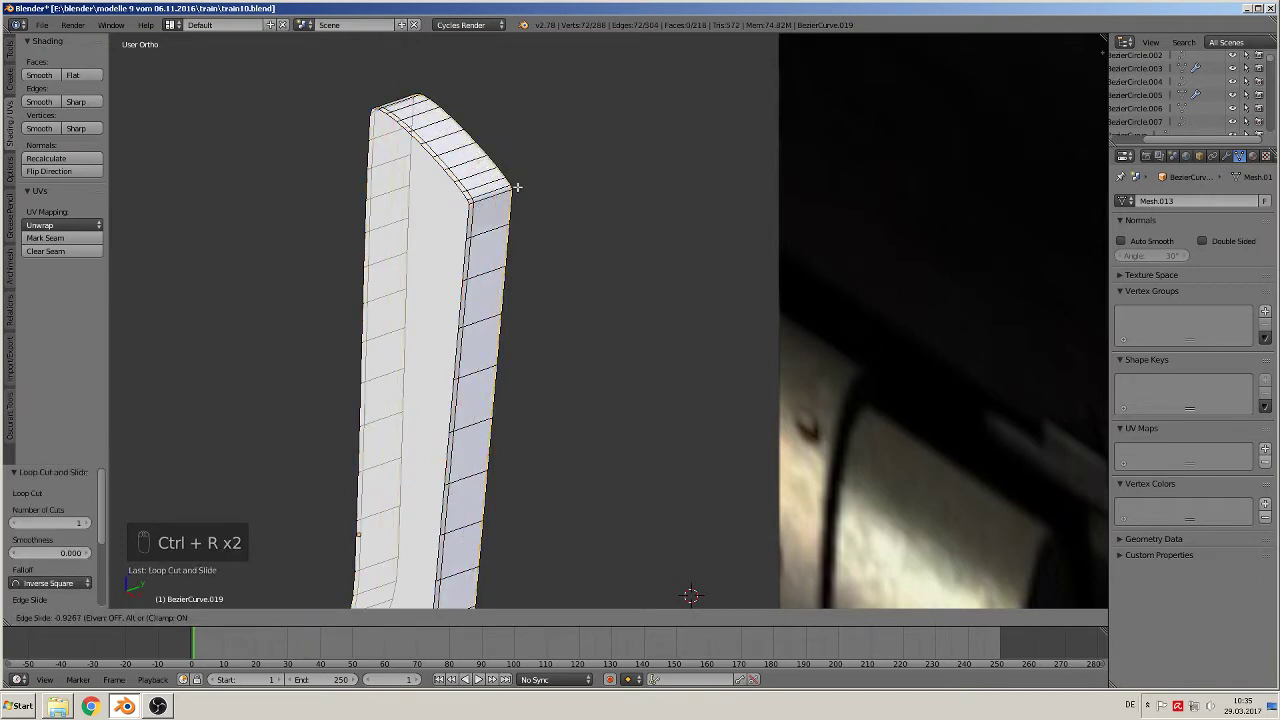
left_click(514, 191)
scroll(531, 214, "down", 3)
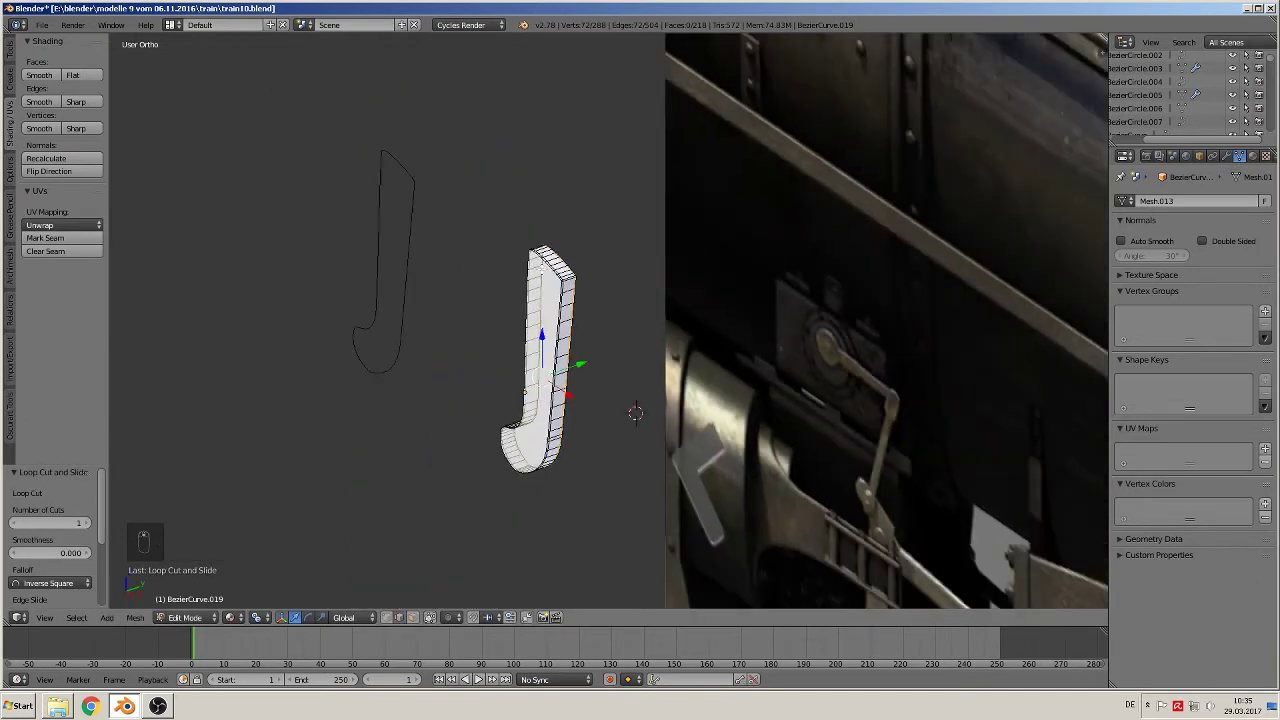
key("Tab")
Step: Move the original arm curve to layer 3, viewing the scene from the front
key("KP_1")
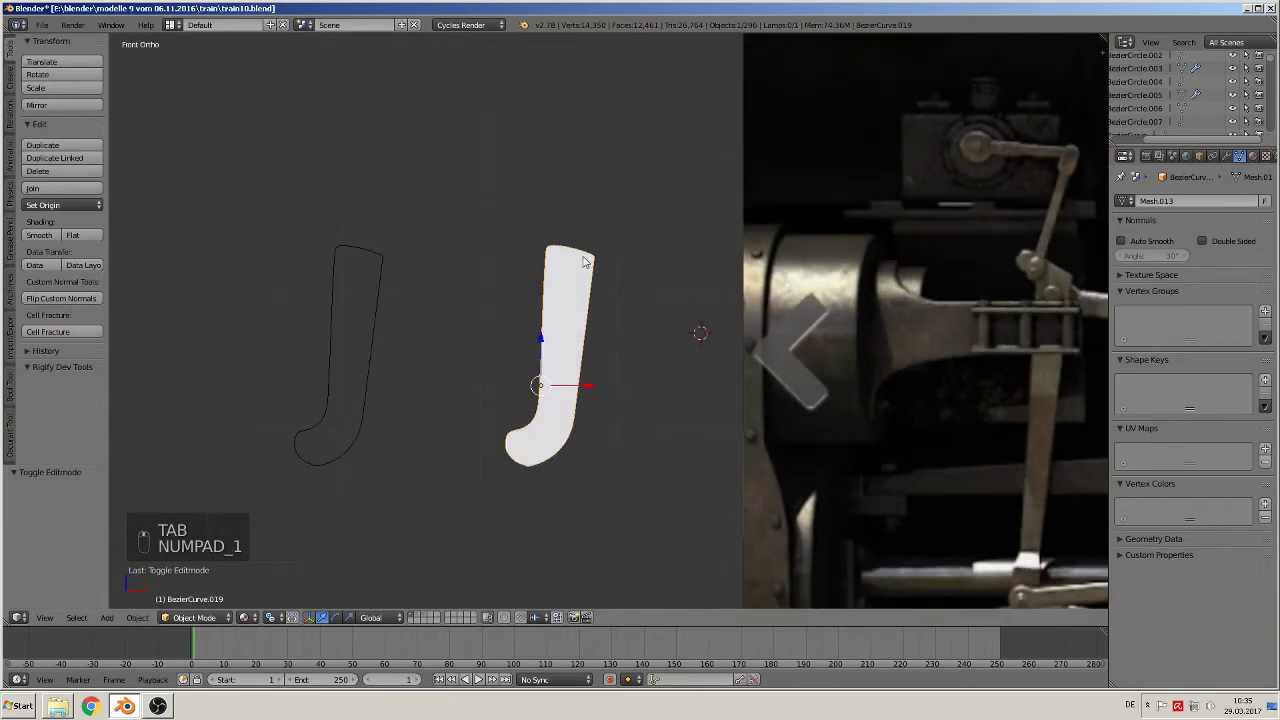
scroll(594, 291, "up", 4)
scroll(585, 294, "down", 2)
scroll(486, 315, "down", 6)
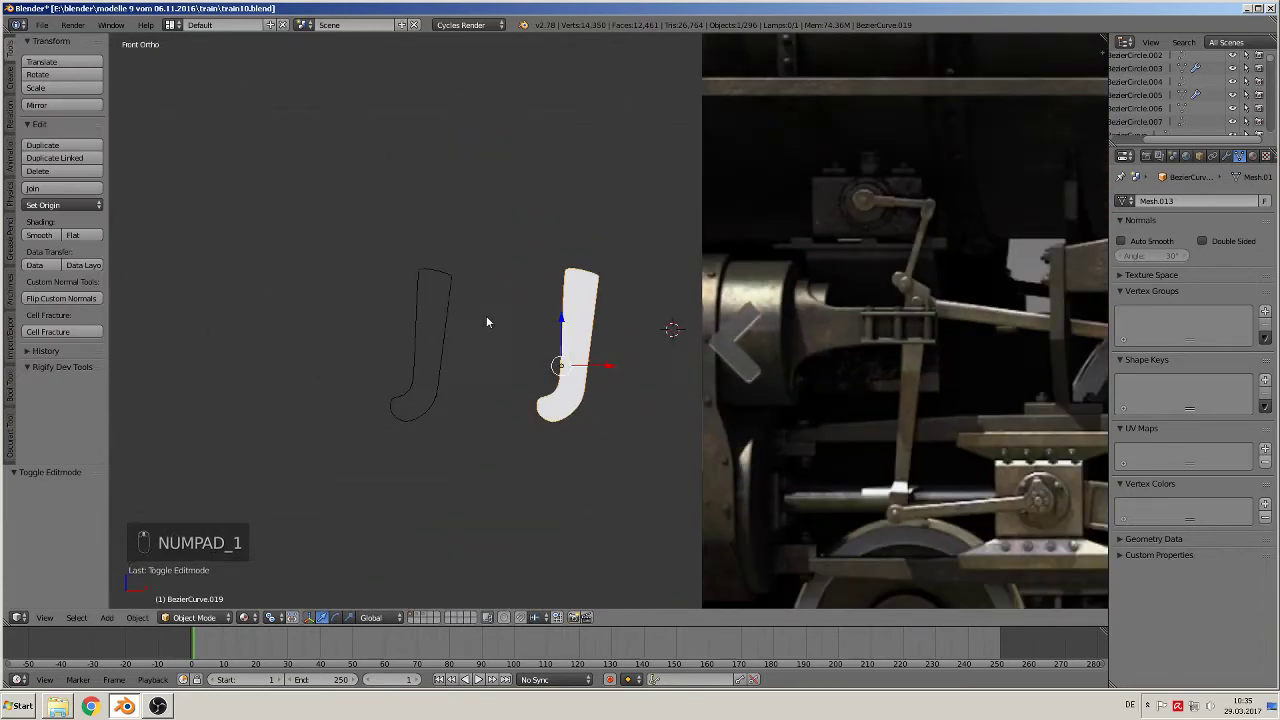
right_click(506, 330)
key("m")
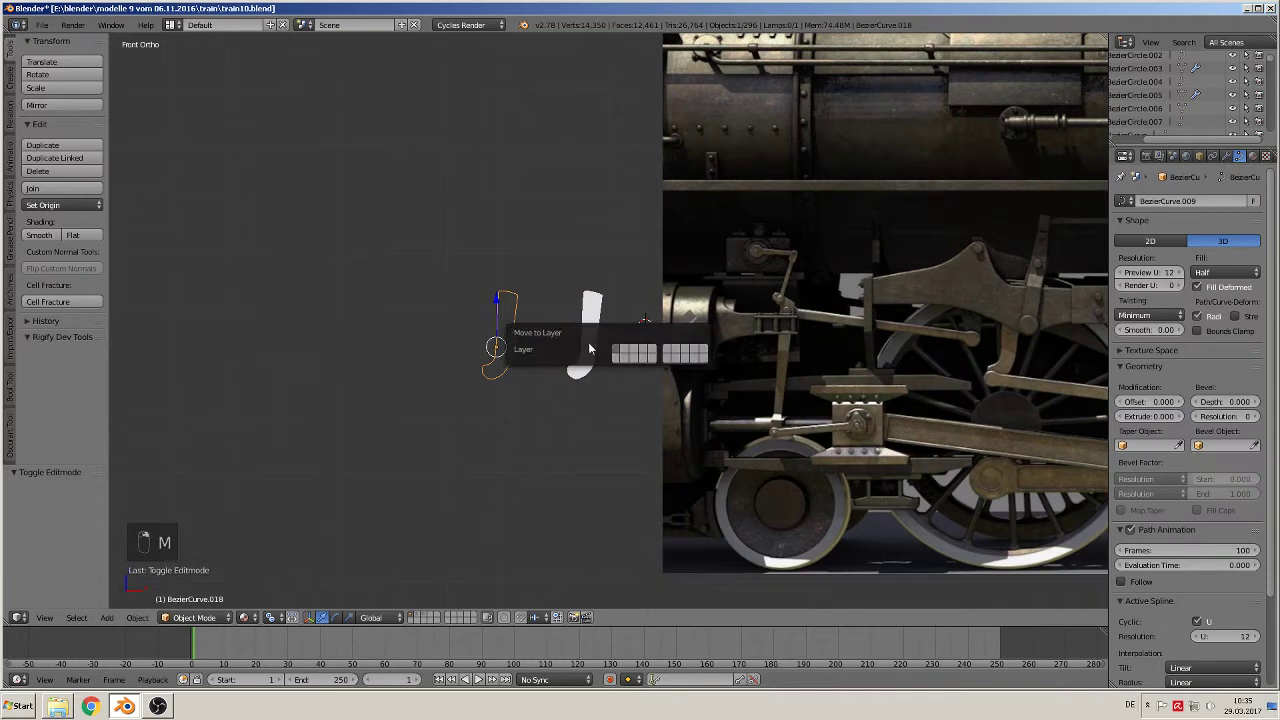
left_click(637, 350)
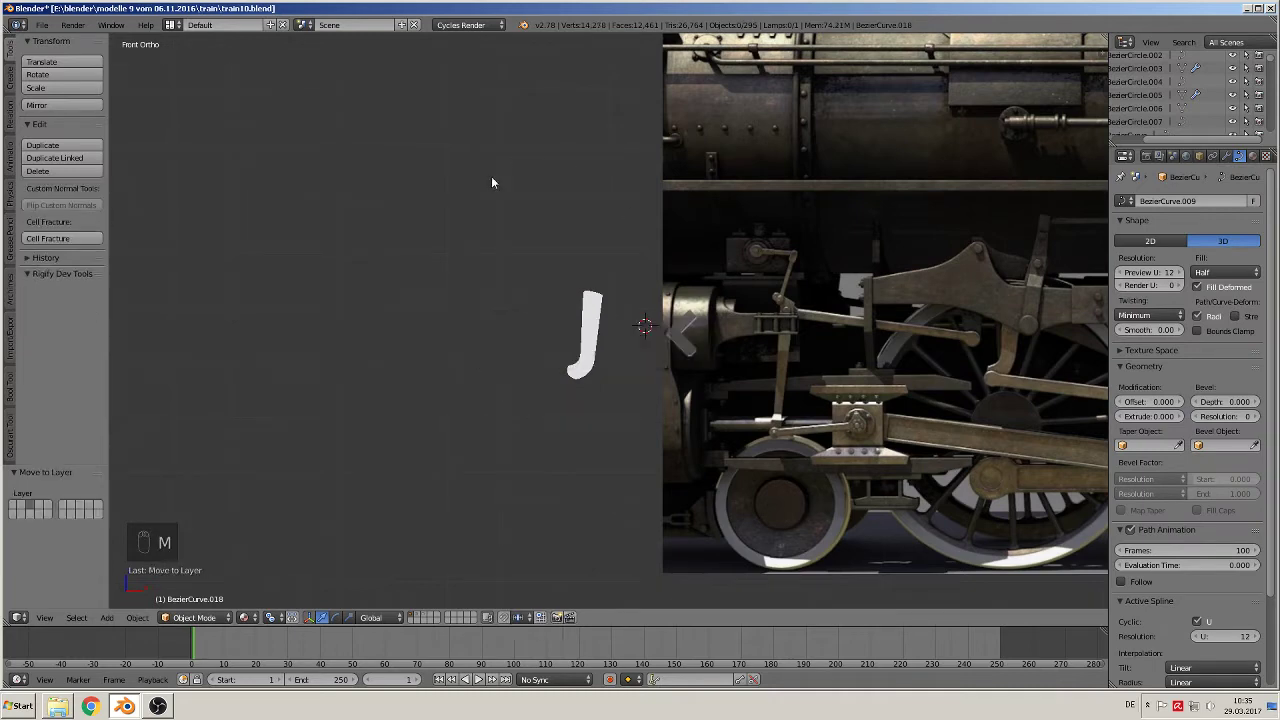
Step: Move the solid arm 0.664 units in X and 1.022 units in Z, up beside the finished parts above the reference image
right_click(597, 311)
scroll(600, 315, "down", 8)
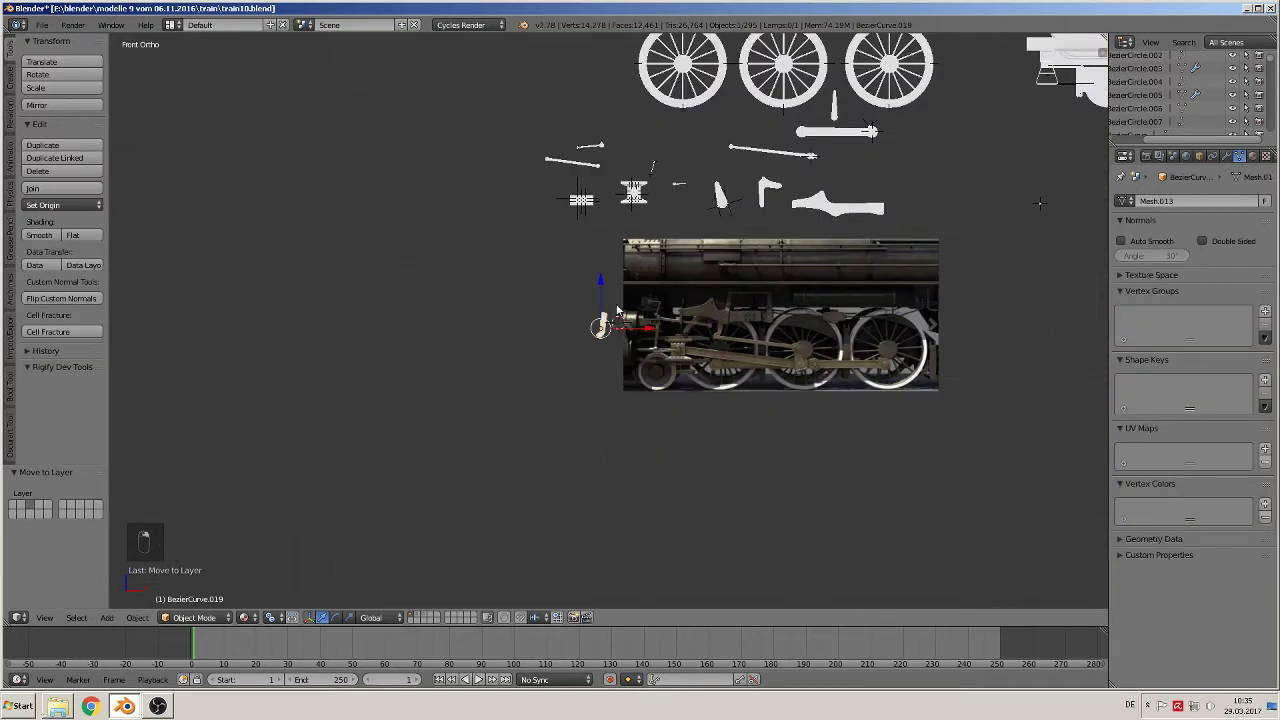
key("g")
left_click(722, 155)
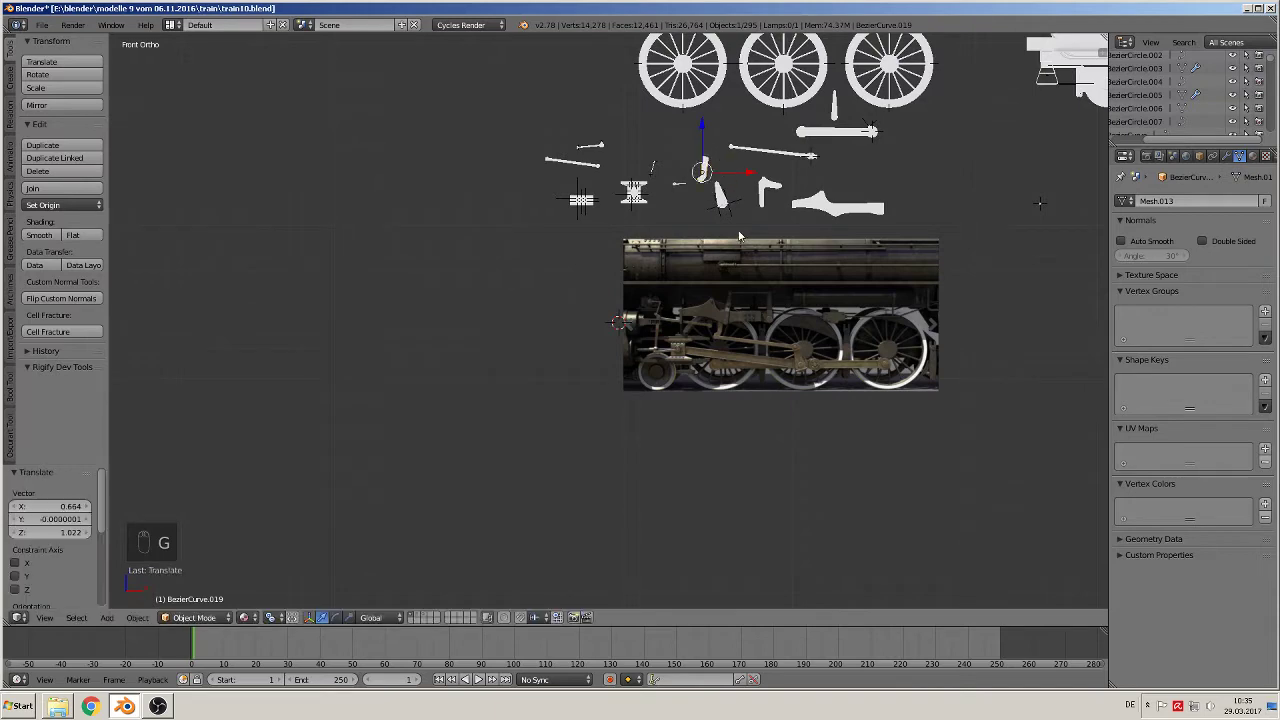
Step: Save the locomotive file train10.blend
scroll(739, 237, "up", 8)
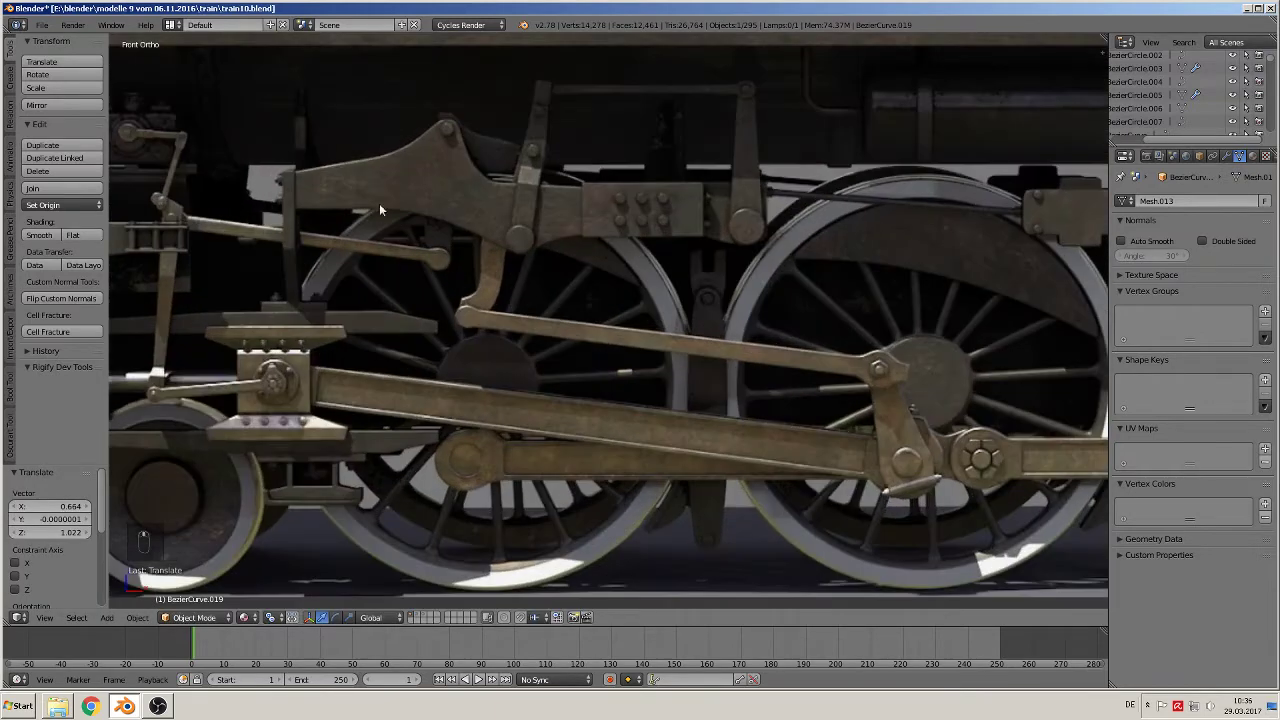
left_click(44, 25)
left_click(83, 127)
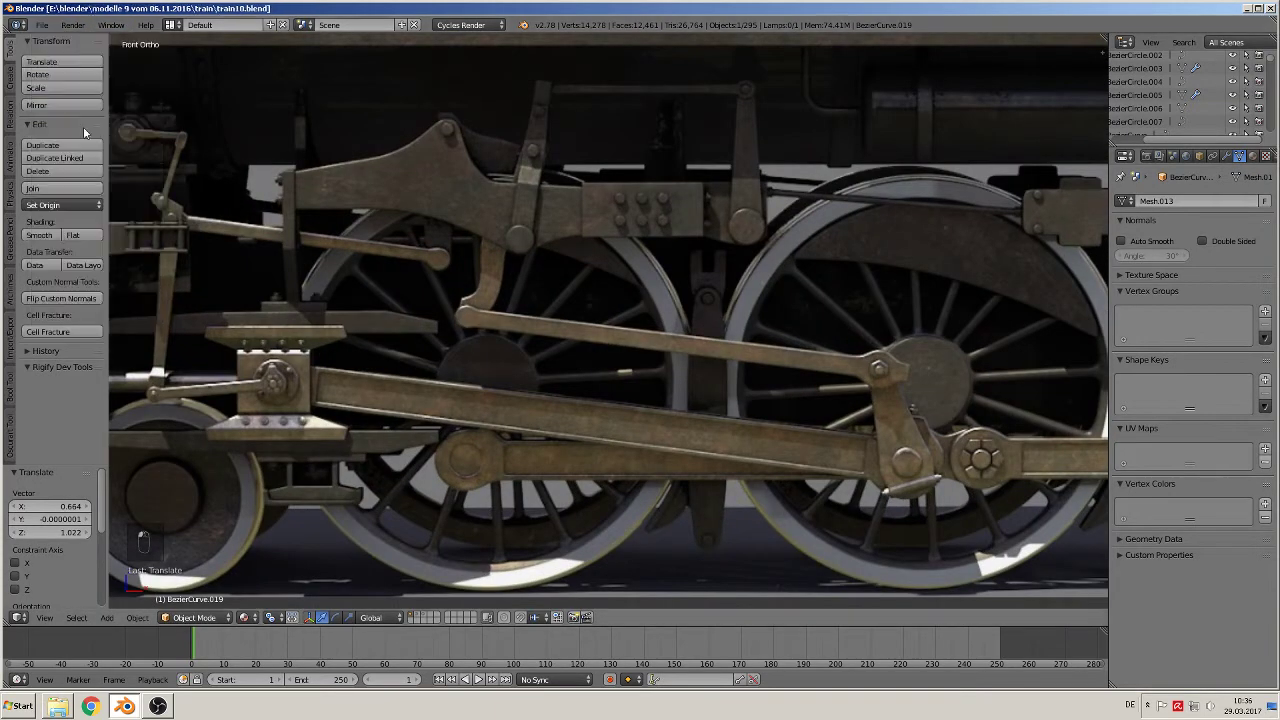
middle_click_drag(630, 317, 693, 275, "shift")
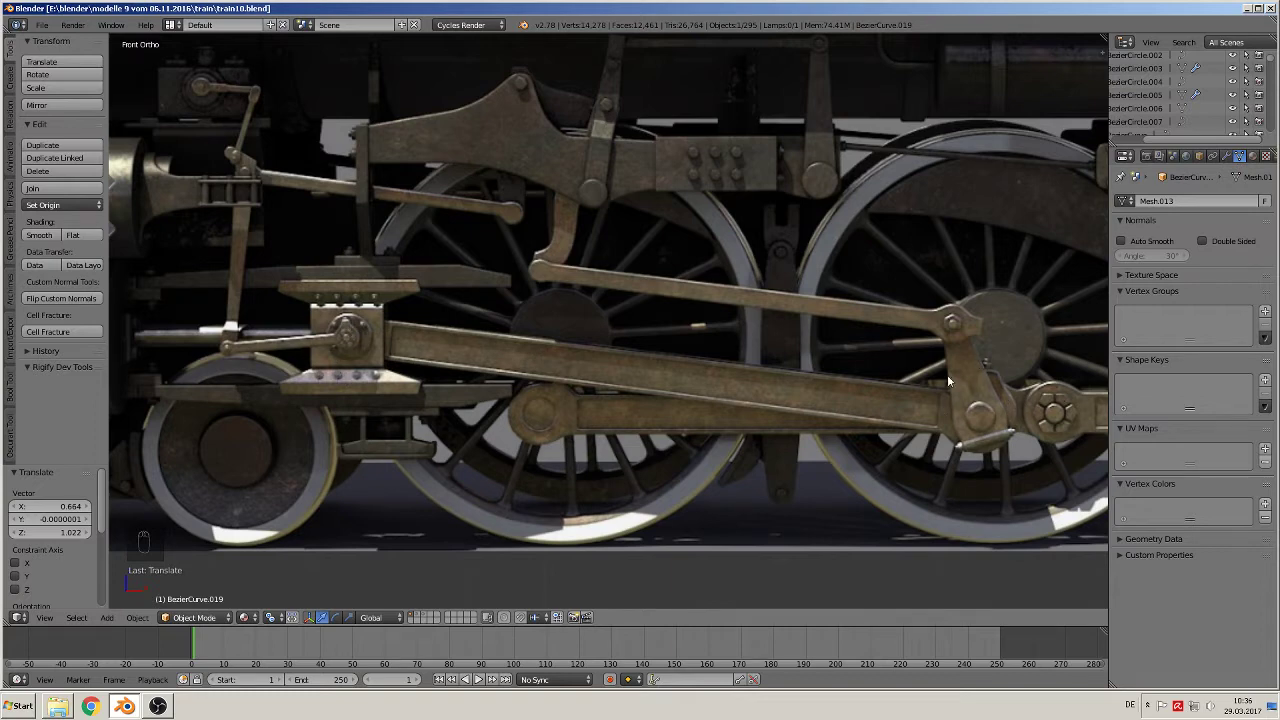
scroll(686, 393, "down", 7)
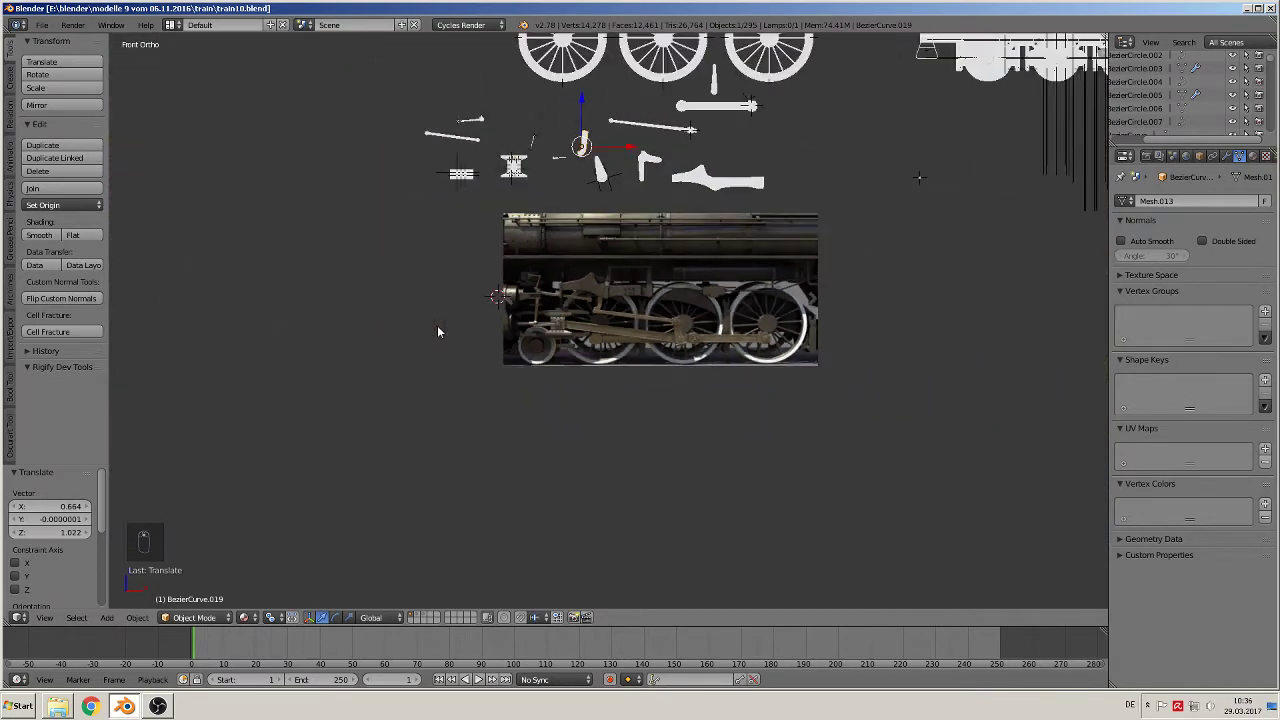
middle_click_drag(492, 299, 567, 384, "shift")
scroll(570, 384, "up", 8)
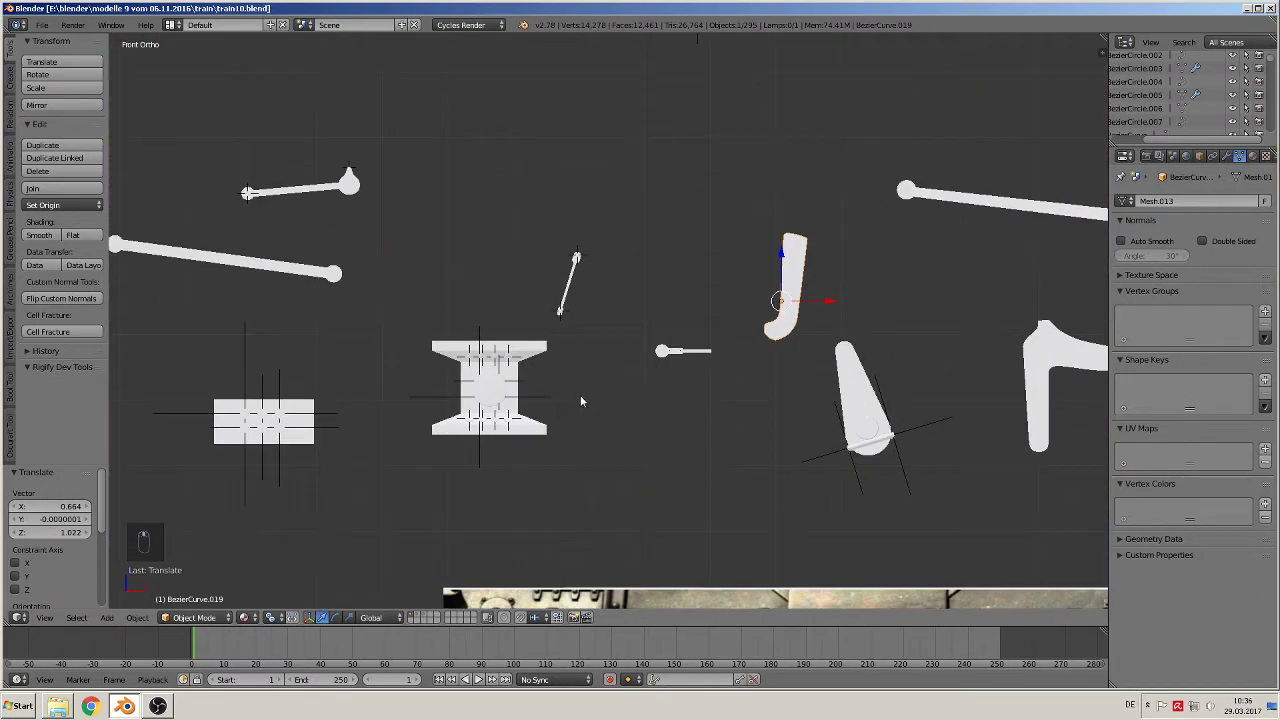
Step: Duplicate the bulb-shaped end piece of the short rod and place the copy 0.133 units along X
middle_click_drag(446, 221, 671, 367, "shift")
scroll(620, 335, "up", 6)
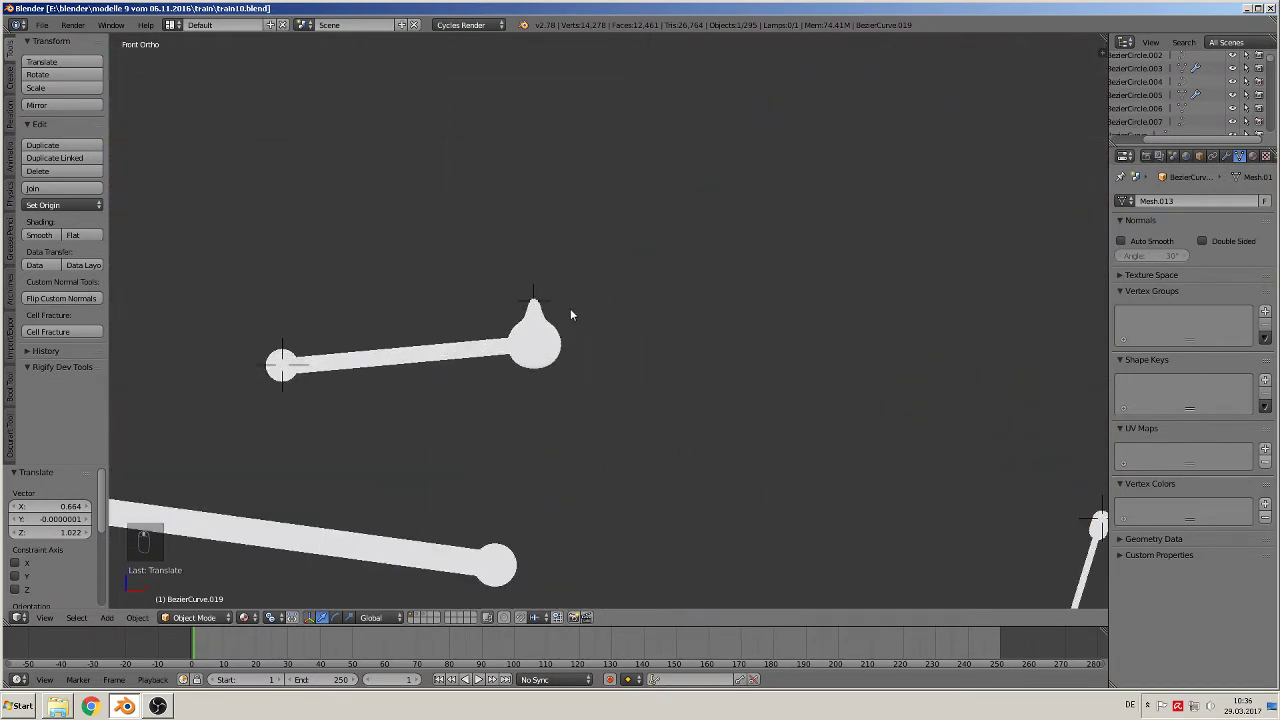
right_click(535, 325)
scroll(536, 341, "up", 1)
middle_click_drag(536, 341, 449, 367)
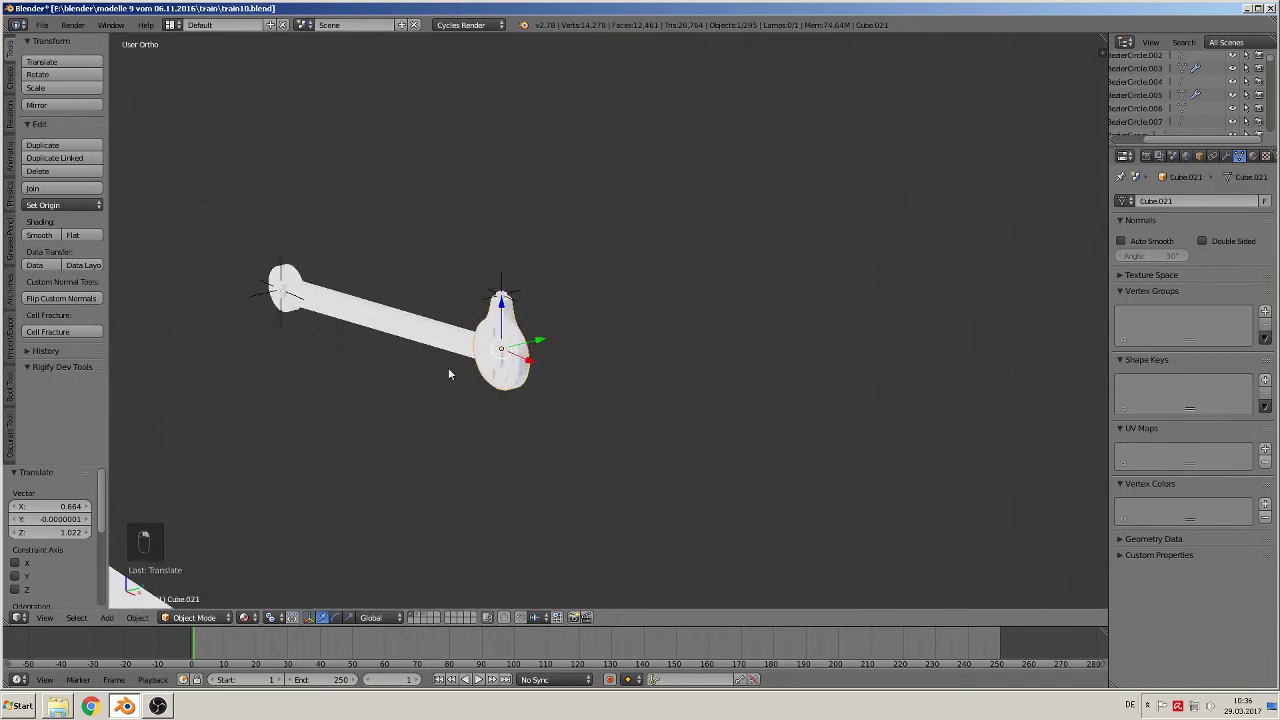
scroll(451, 366, "up", 3)
scroll(479, 372, "down", 6)
middle_click_drag(555, 370, 599, 389)
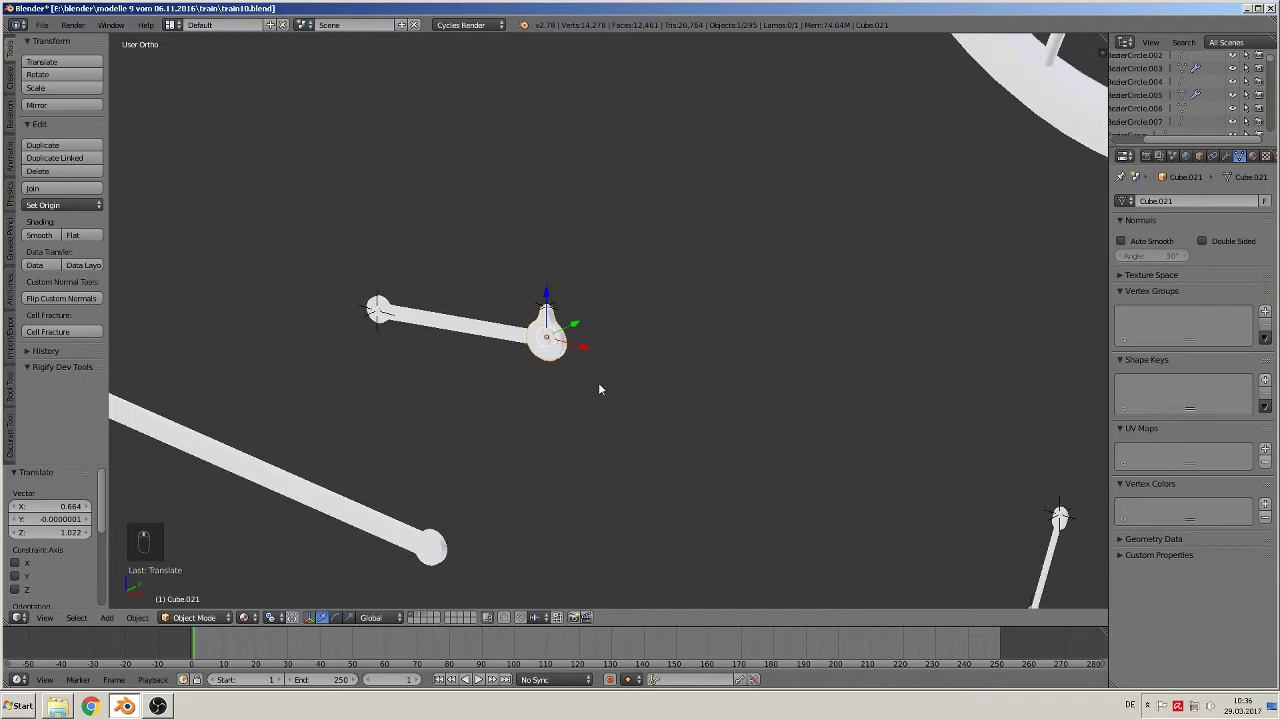
key("shift+d")
key("x")
left_click(727, 413)
scroll(750, 400, "down", 5)
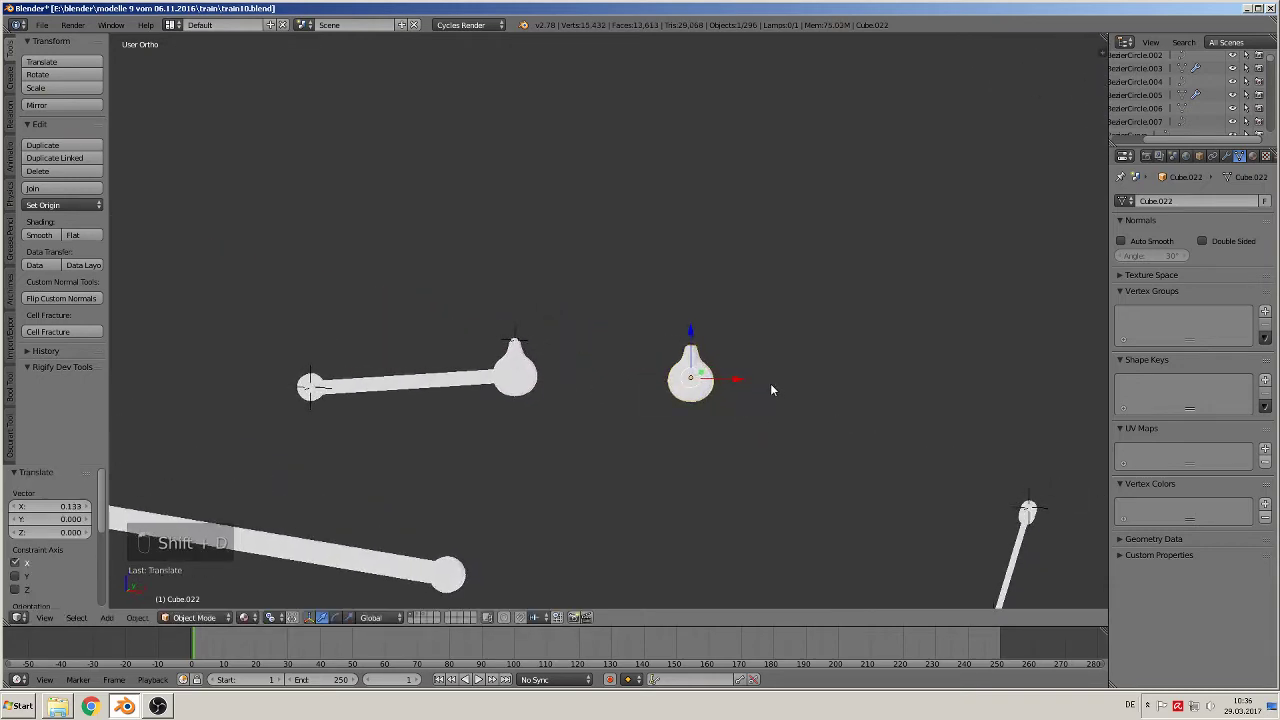
Step: Move the copied bulb-shaped piece 1.179 units in X and -1.415 units in Z, down onto the reference image's crank joint
key("KP_1")
middle_click_drag(809, 407, 715, 311, "shift")
scroll(692, 328, "down", 1)
key("g")
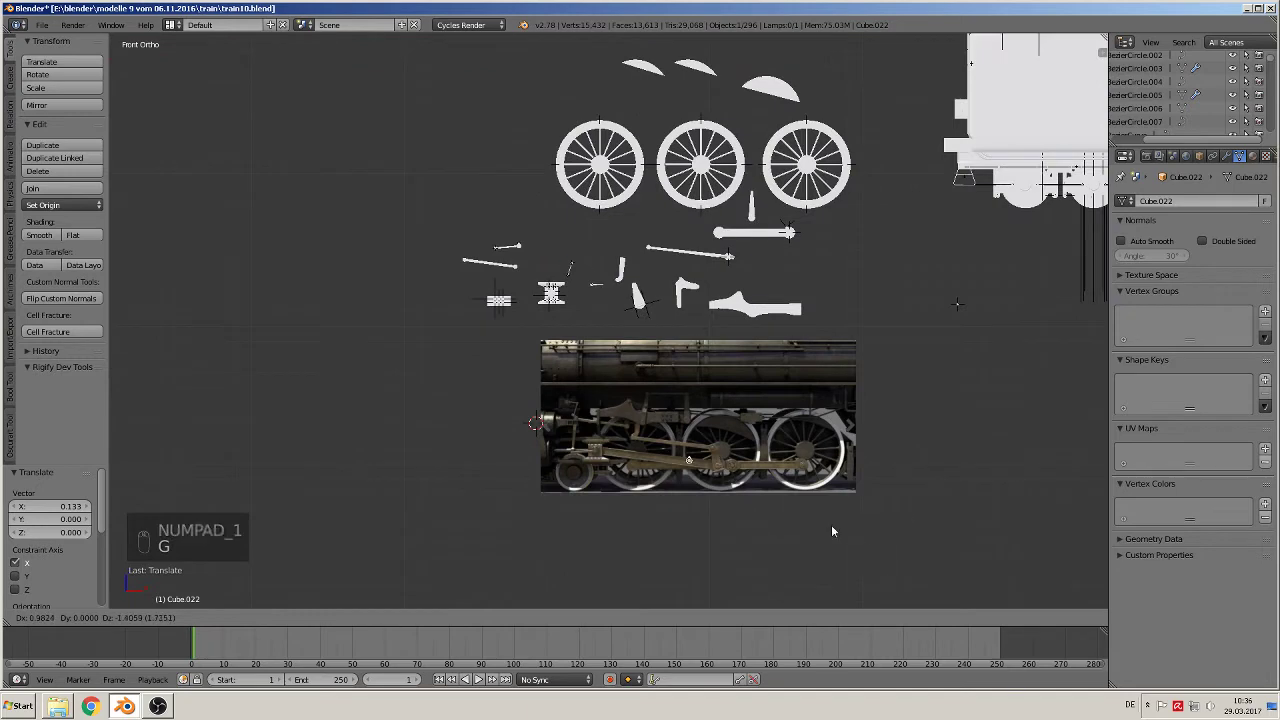
left_click(861, 528)
Step: Enlarge the bulb-shaped copy uniformly by 2.668 to suit the crank joint in the reference image
scroll(838, 502, "up", 7)
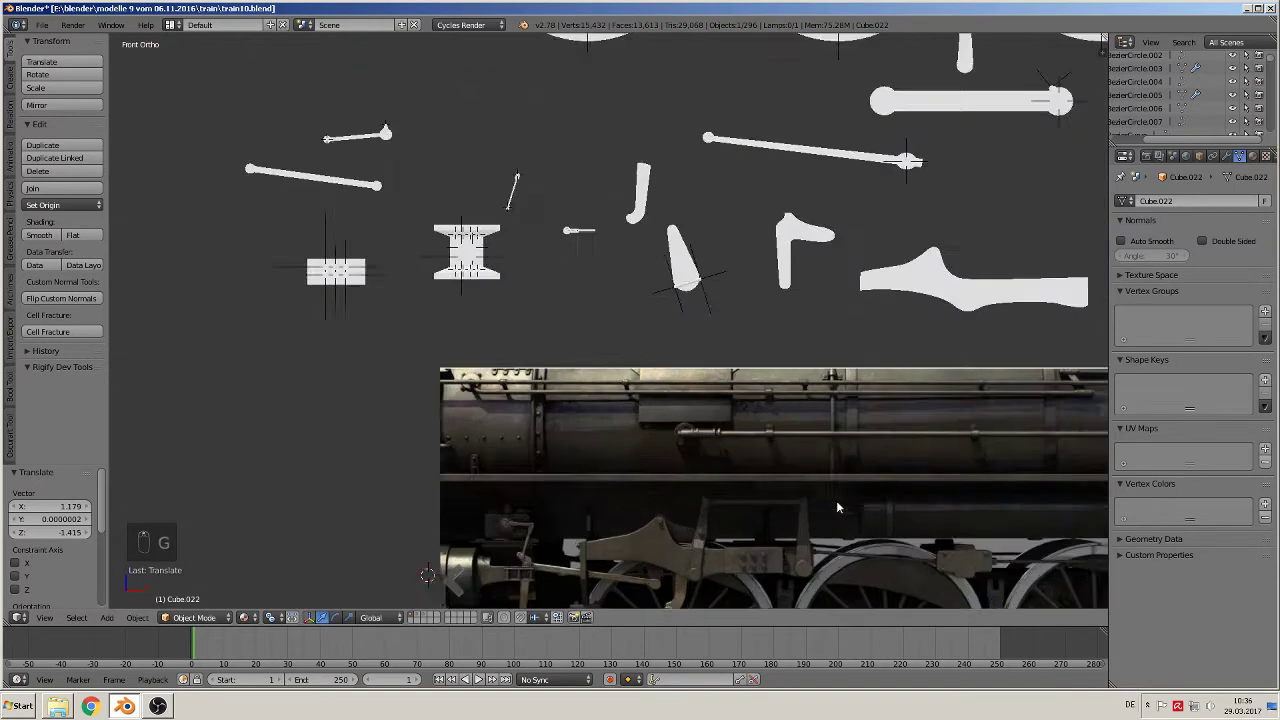
middle_click_drag(838, 501, 720, 134, "shift")
middle_click_drag(843, 402, 724, 247, "shift")
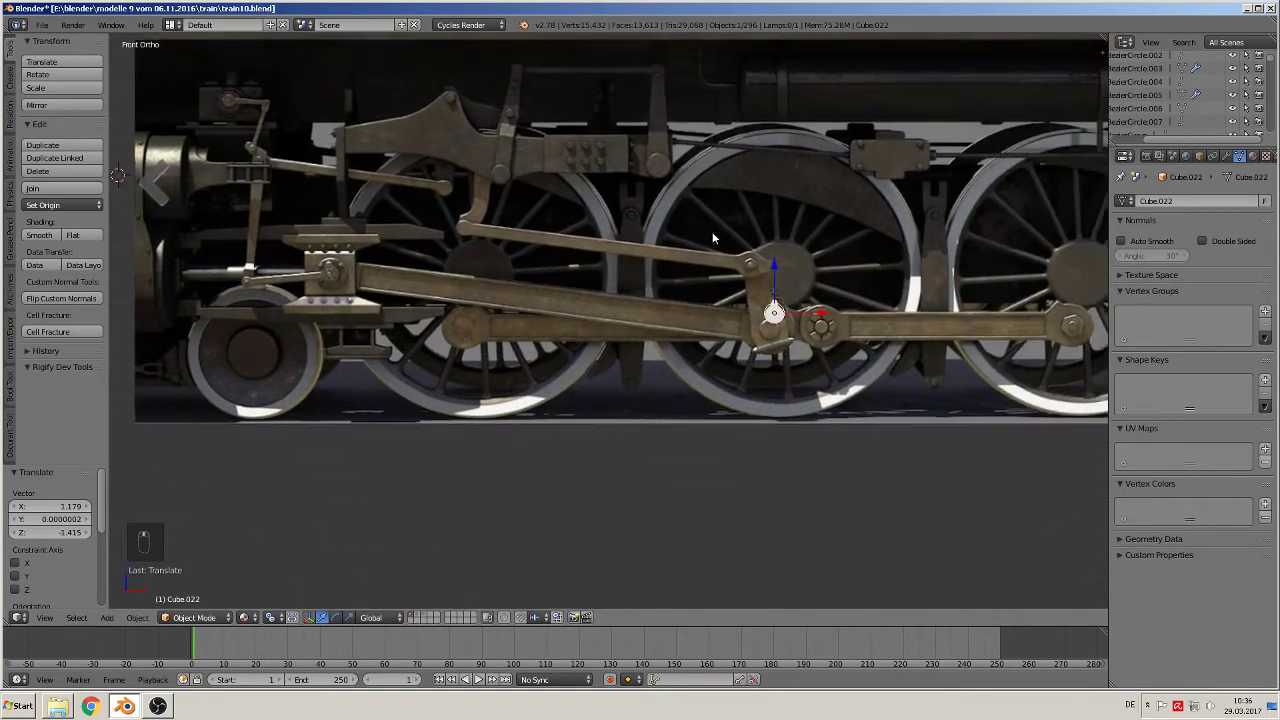
scroll(714, 237, "up", 3)
key("s")
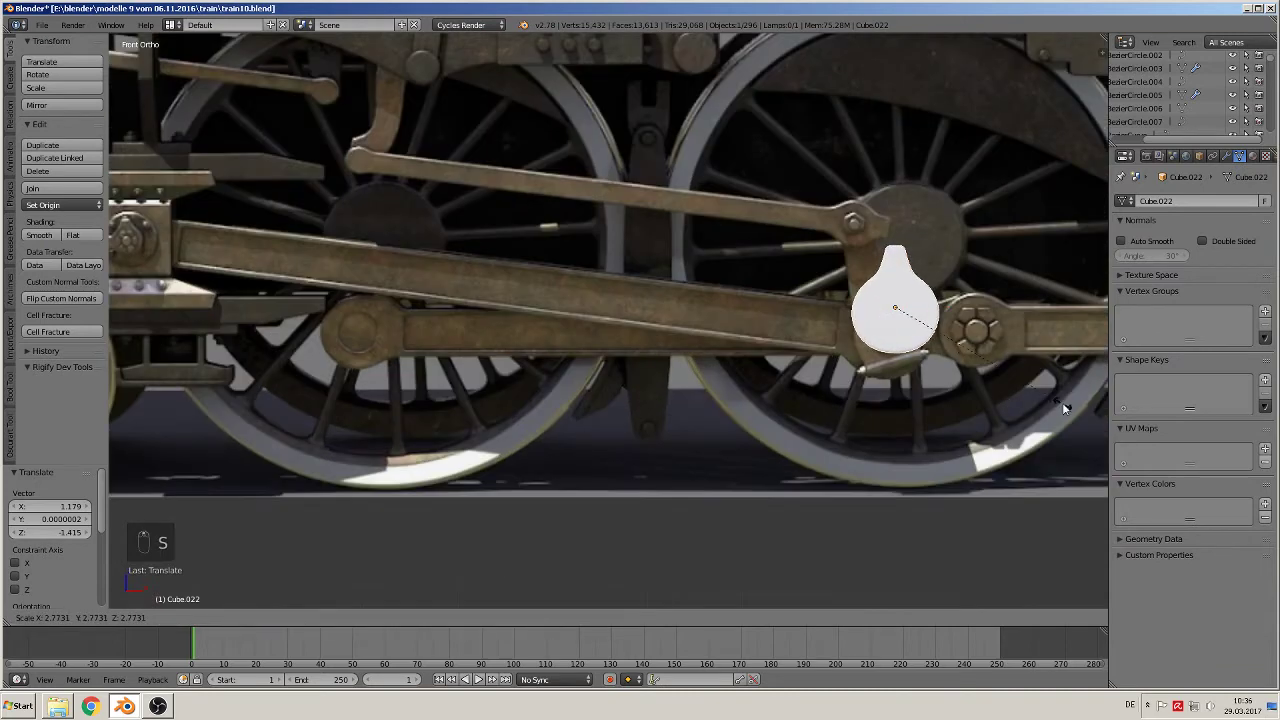
left_click(1058, 401)
Step: Align the bulb-shaped copy with the rod end by moving it -0.008 in X and -0.022 in Z, and scale it by 1.055
key("g")
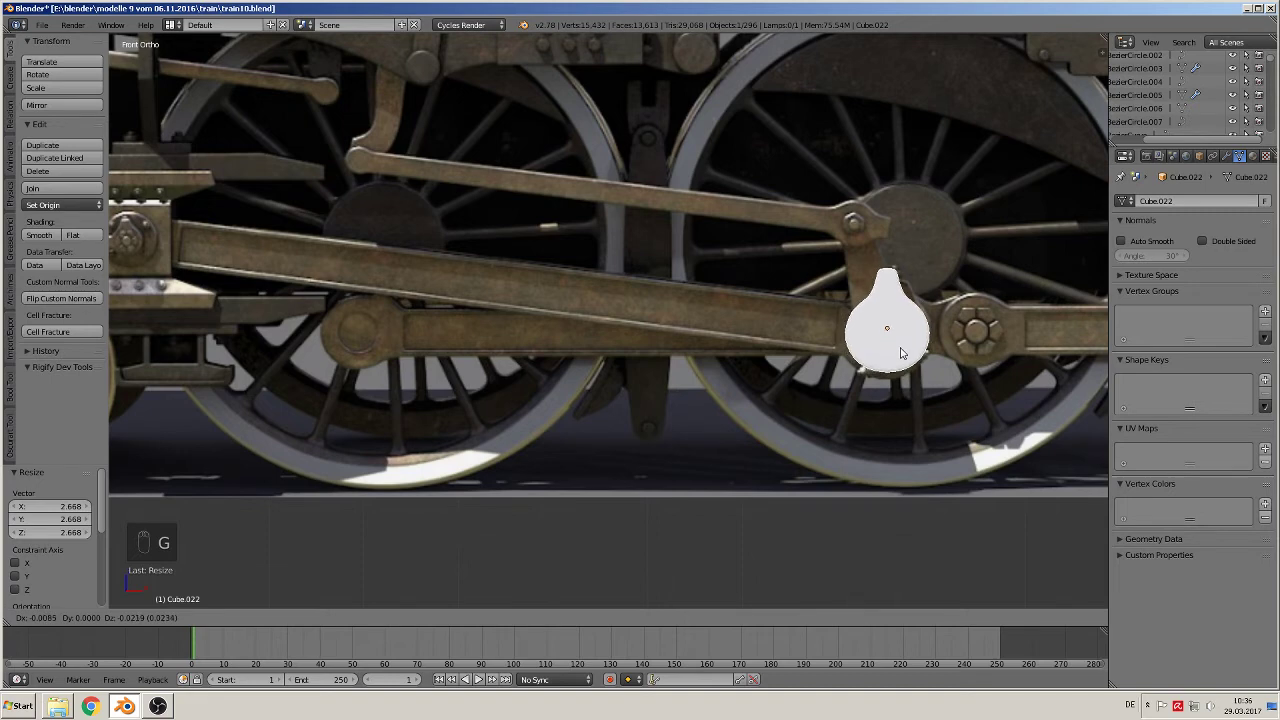
left_click(899, 355)
key("s")
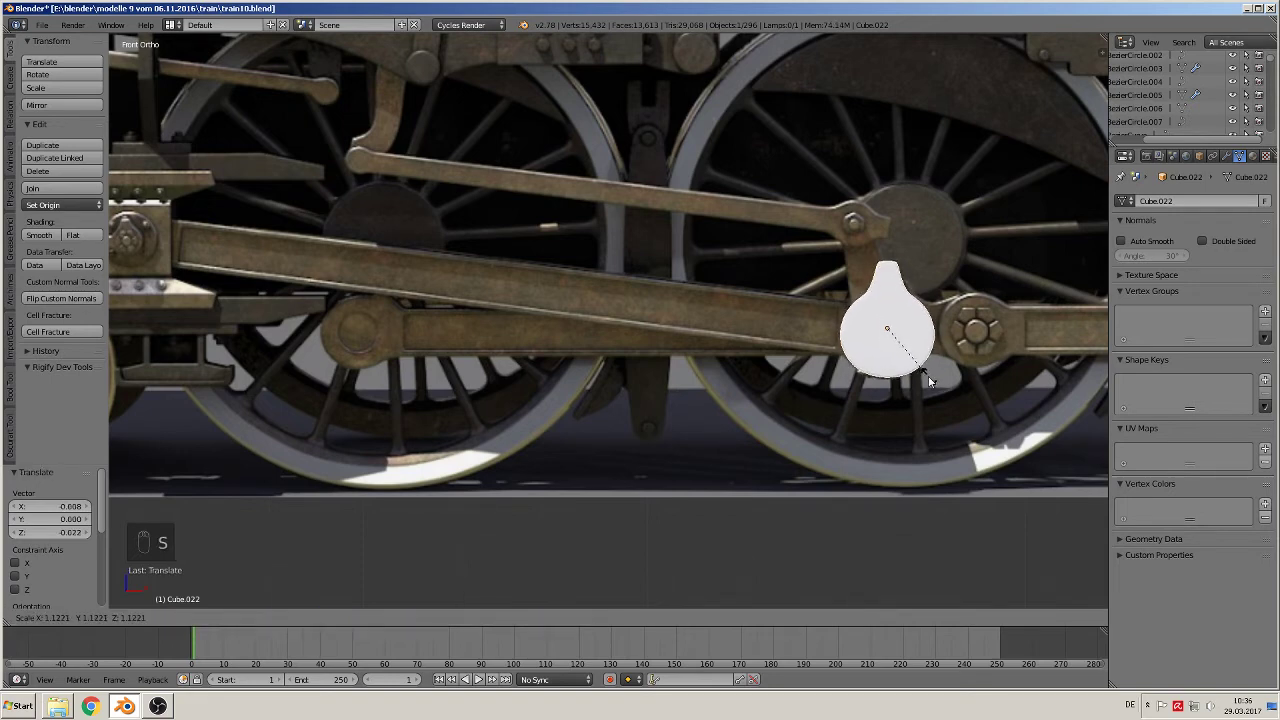
left_click(926, 370)
Step: Shorten the piece's neck in Edit Mode by lowering its top vertices 0.014 units along Z
scroll(922, 365, "up", 2)
scroll(922, 365, "up", 3)
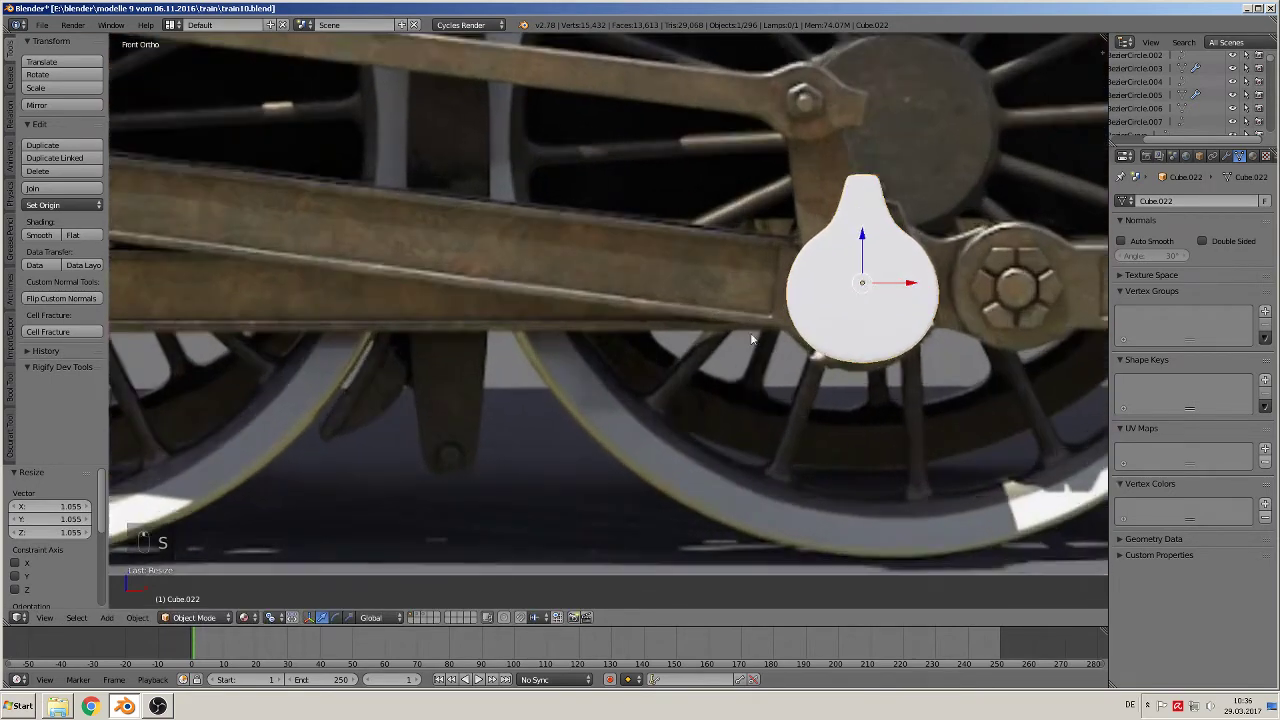
key("Tab")
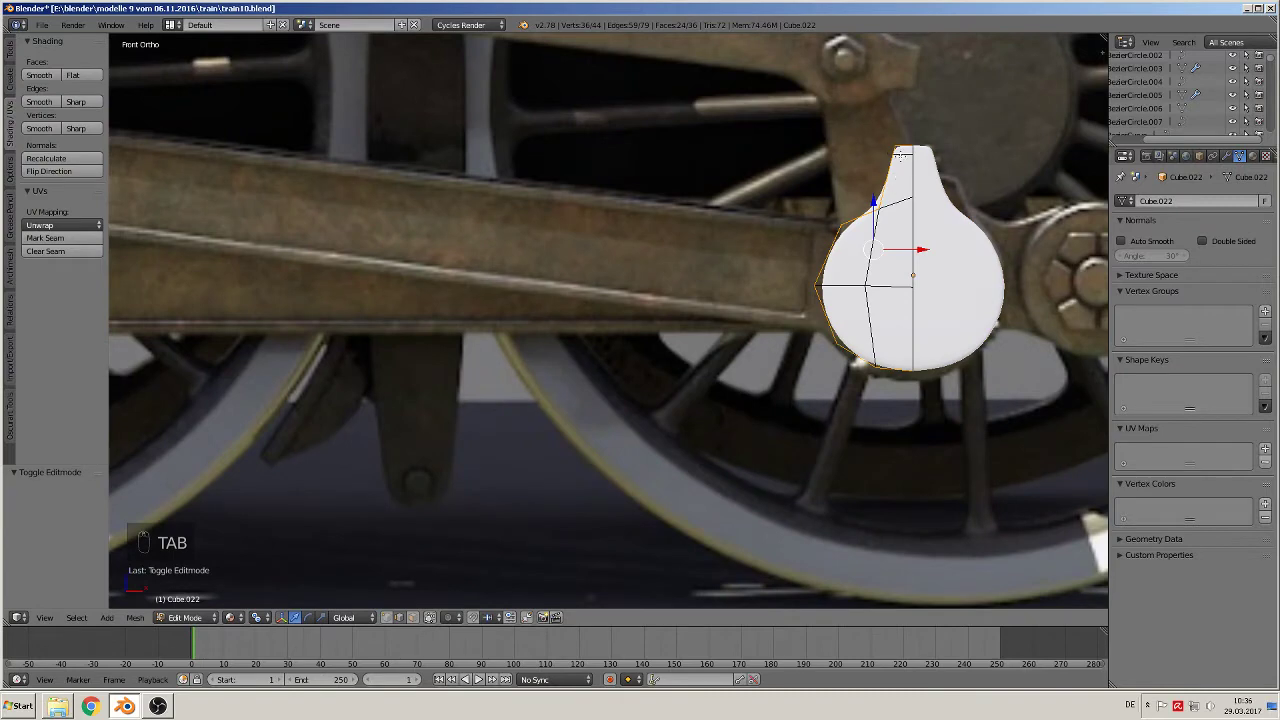
key("a")
key("a")
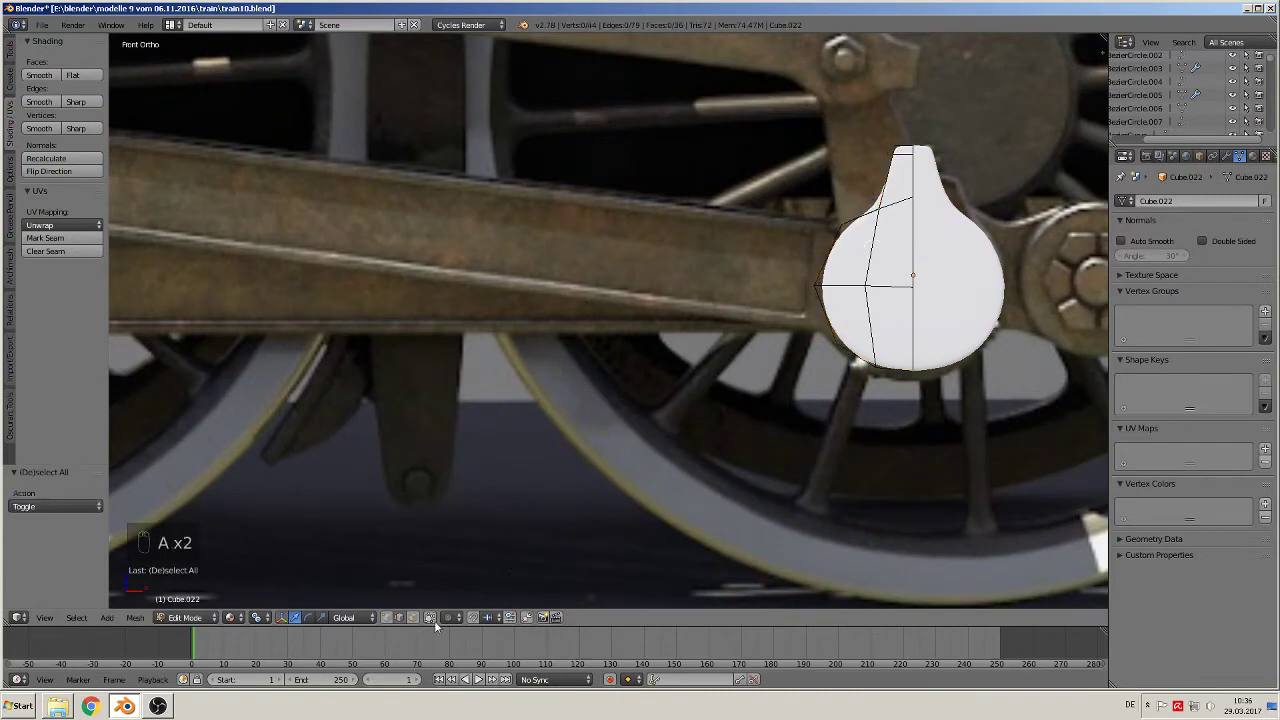
key("c")
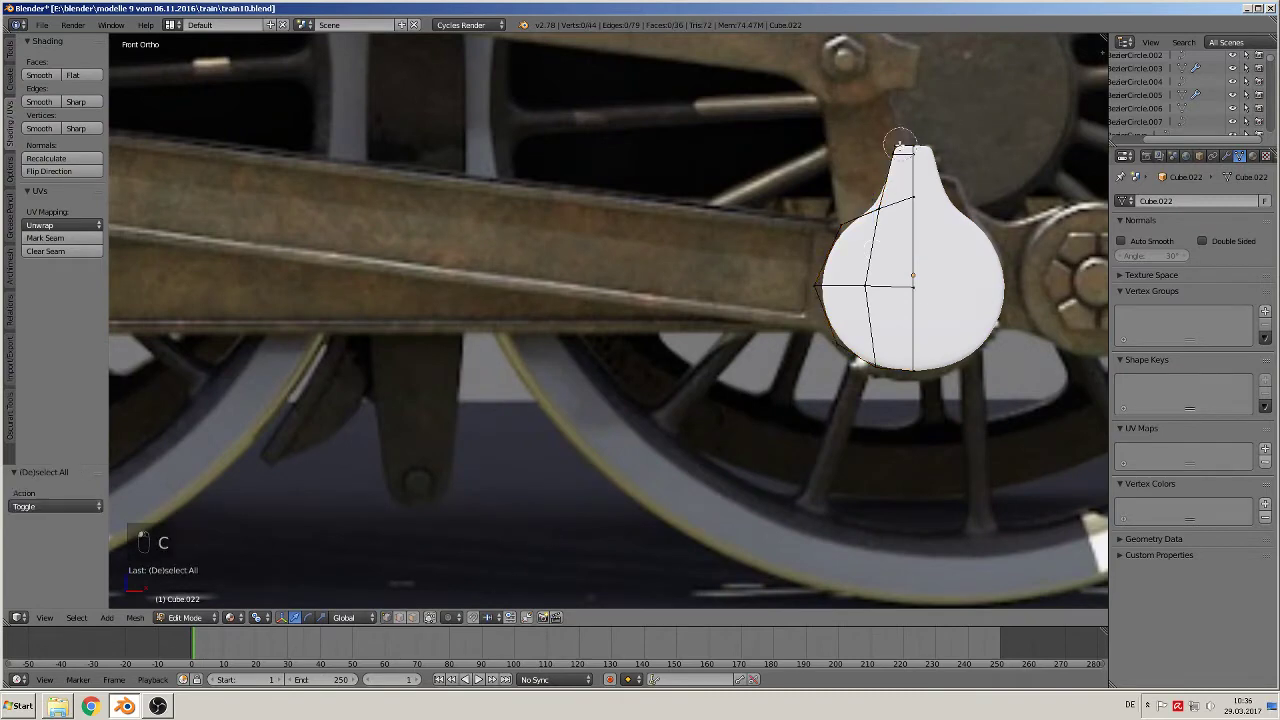
mouse_move(912, 144)
left_mouse_down()
mouse_move(886, 153)
mouse_move(902, 141)
left_mouse_up()
right_click(887, 153)
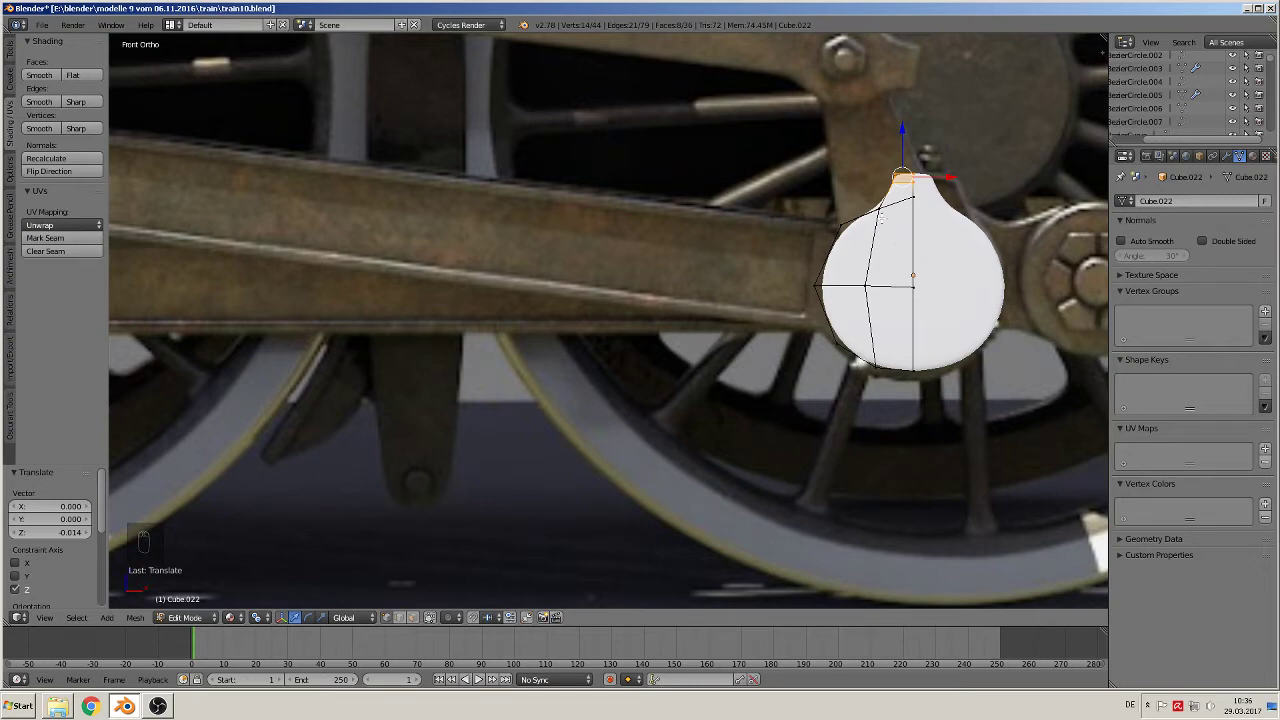
Step: Try to adjust the vertices where the neck meets the round body along Z, and undo the move
key("a")
key("c")
left_click(876, 207)
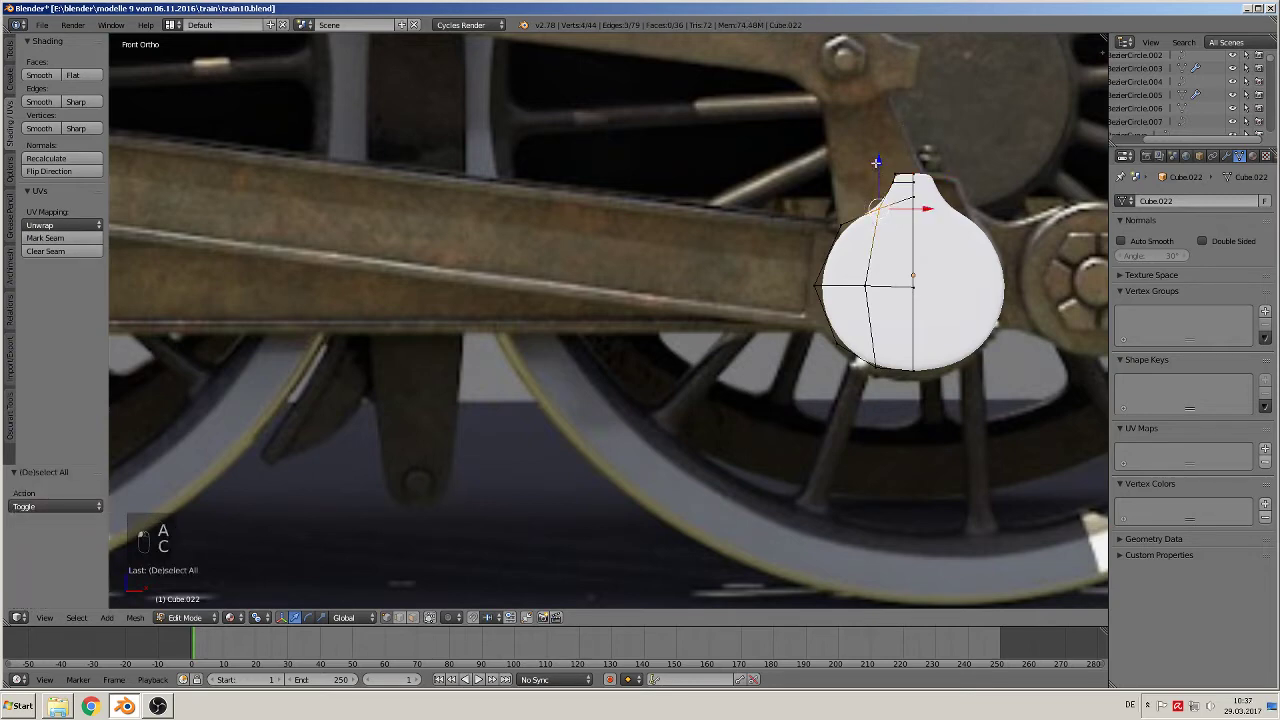
key("g")
key("z")
left_click(876, 168)
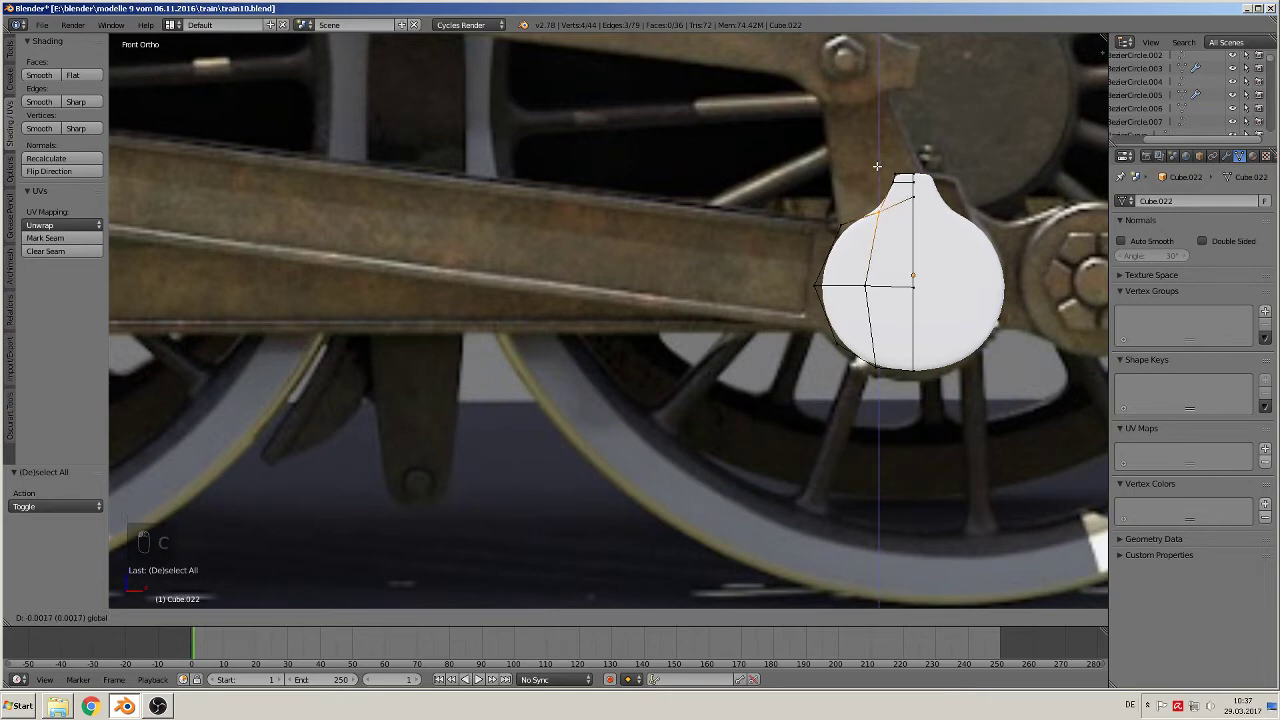
key("ctrl+z")
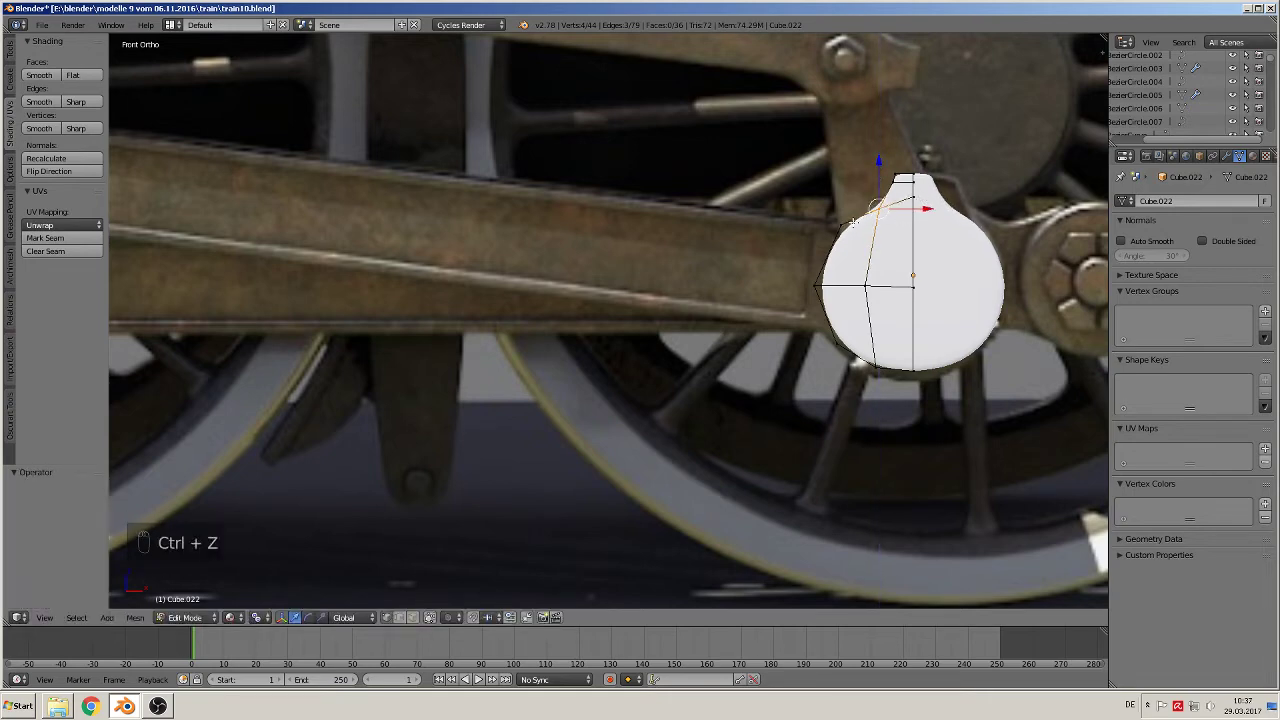
key("a")
key("c")
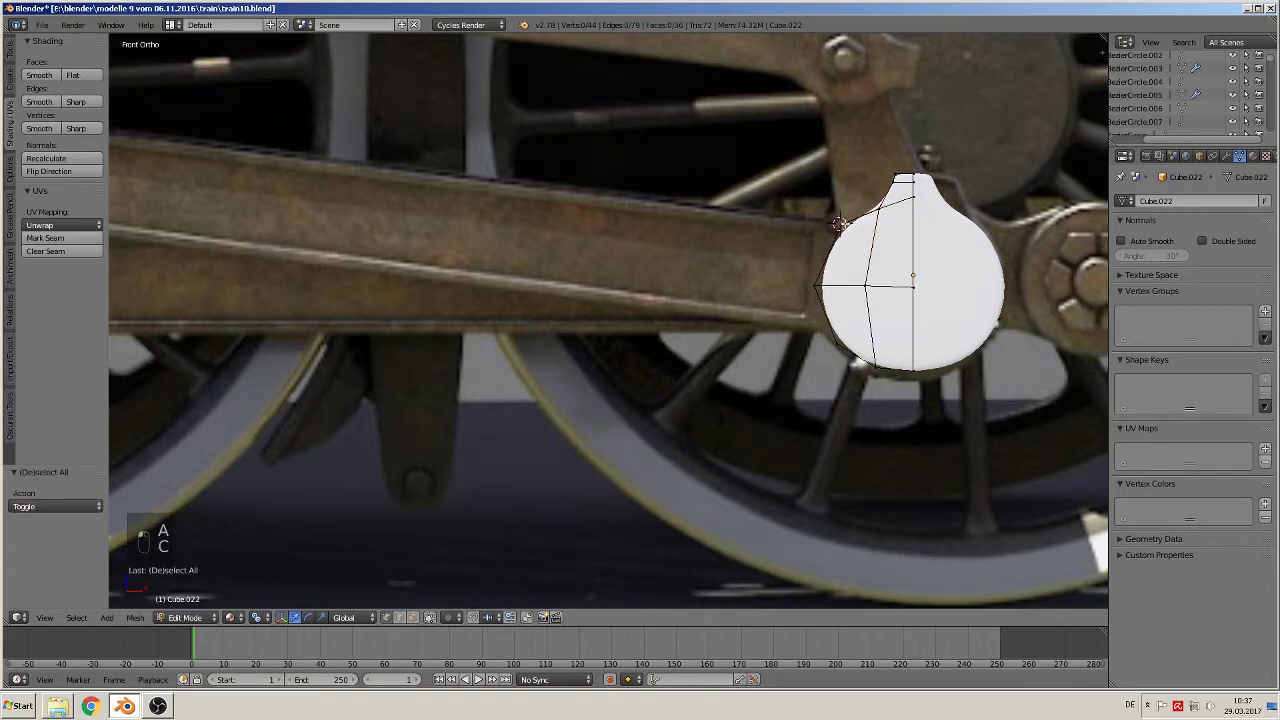
key("c")
left_click(840, 224)
left_click_drag(887, 224, 886, 222)
Step: Return to Object Mode and place the 3D cursor on the tip of the piece's neck, viewing it from the top
key("Tab")
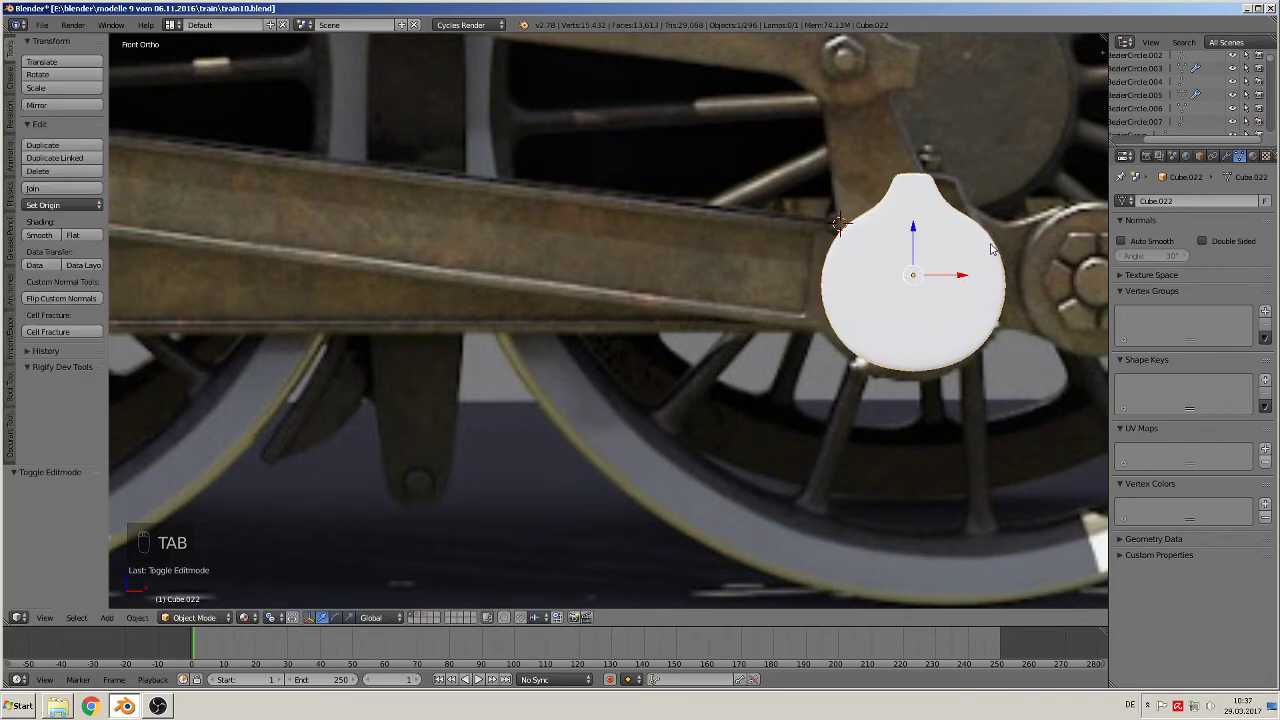
scroll(990, 250, "down", 3)
middle_click_drag(888, 270, 952, 228)
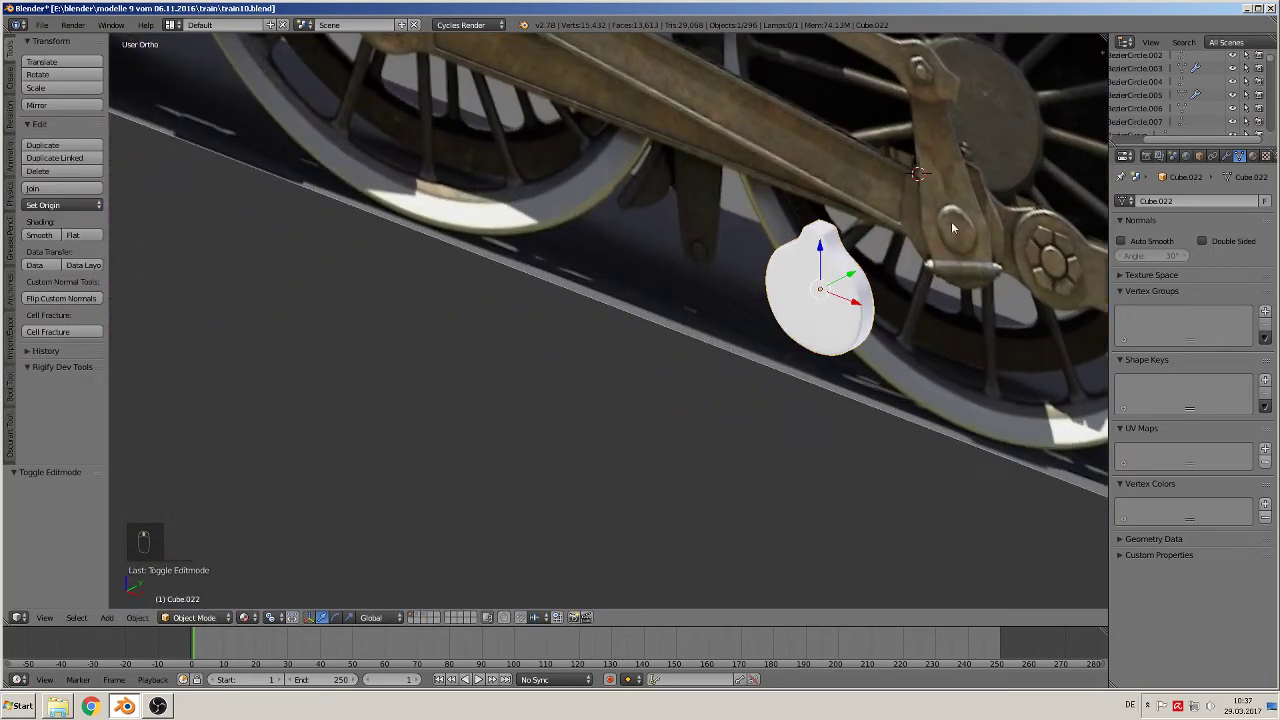
left_click(822, 227)
key("KP_7")
scroll(846, 232, "up", 3)
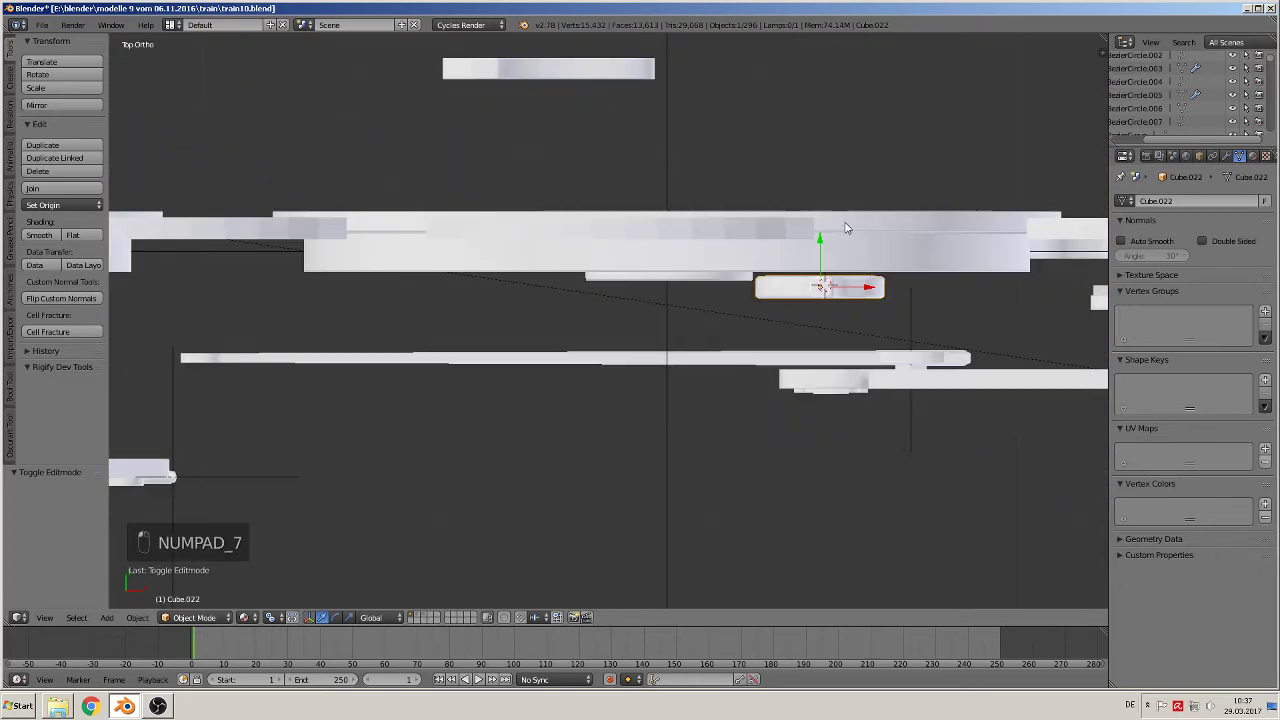
Step: Add a group instance of "screw with mother" at the 3D cursor
left_click(106, 617)
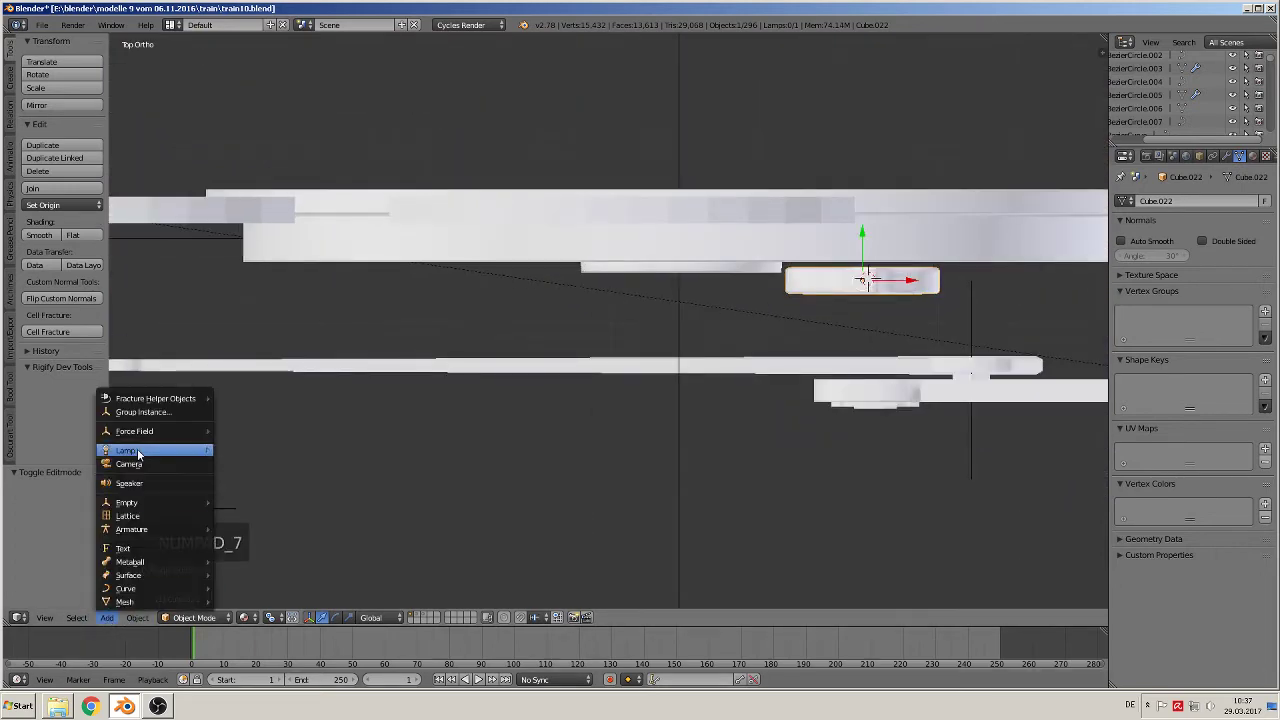
left_click(137, 413)
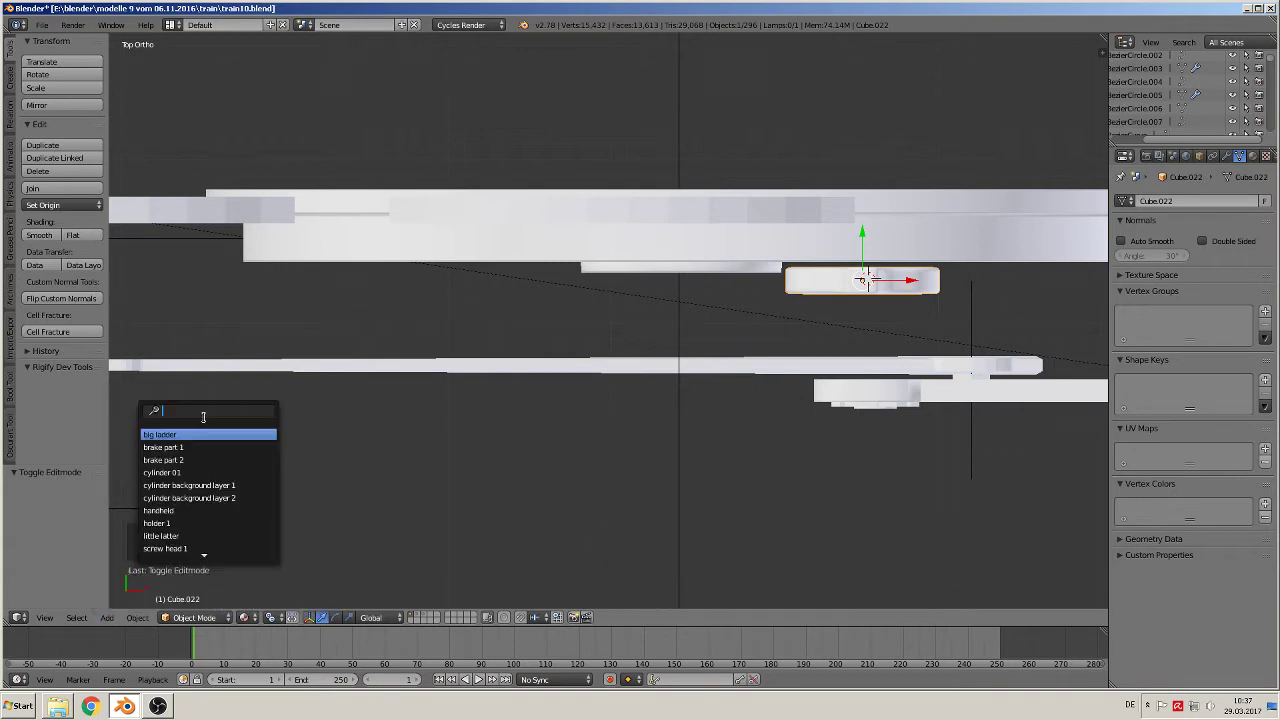
scroll(225, 544, "down", 3)
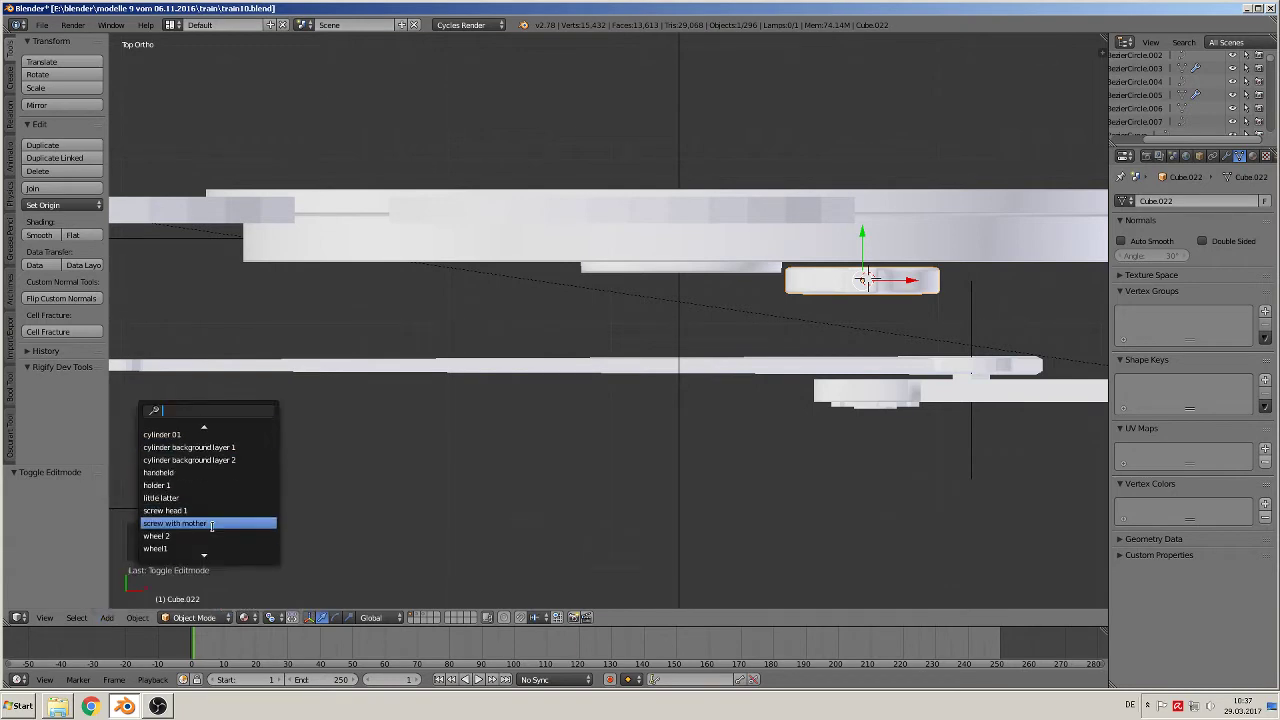
left_click(211, 524)
Step: Rotate the screw instance -90° about the X axis so it stands upright on the neck
middle_click_drag(858, 410, 872, 283)
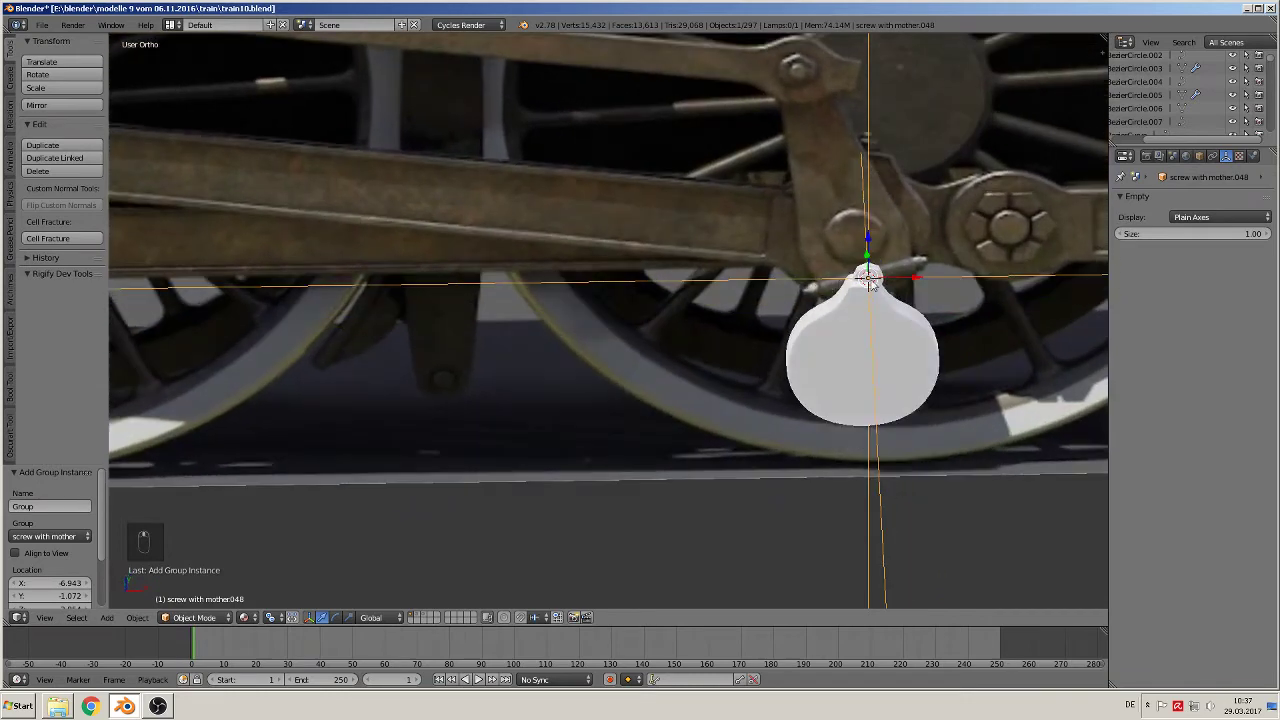
scroll(925, 295, "up", 2)
middle_click_drag(975, 308, 617, 357, "shift")
scroll(645, 367, "up", 2)
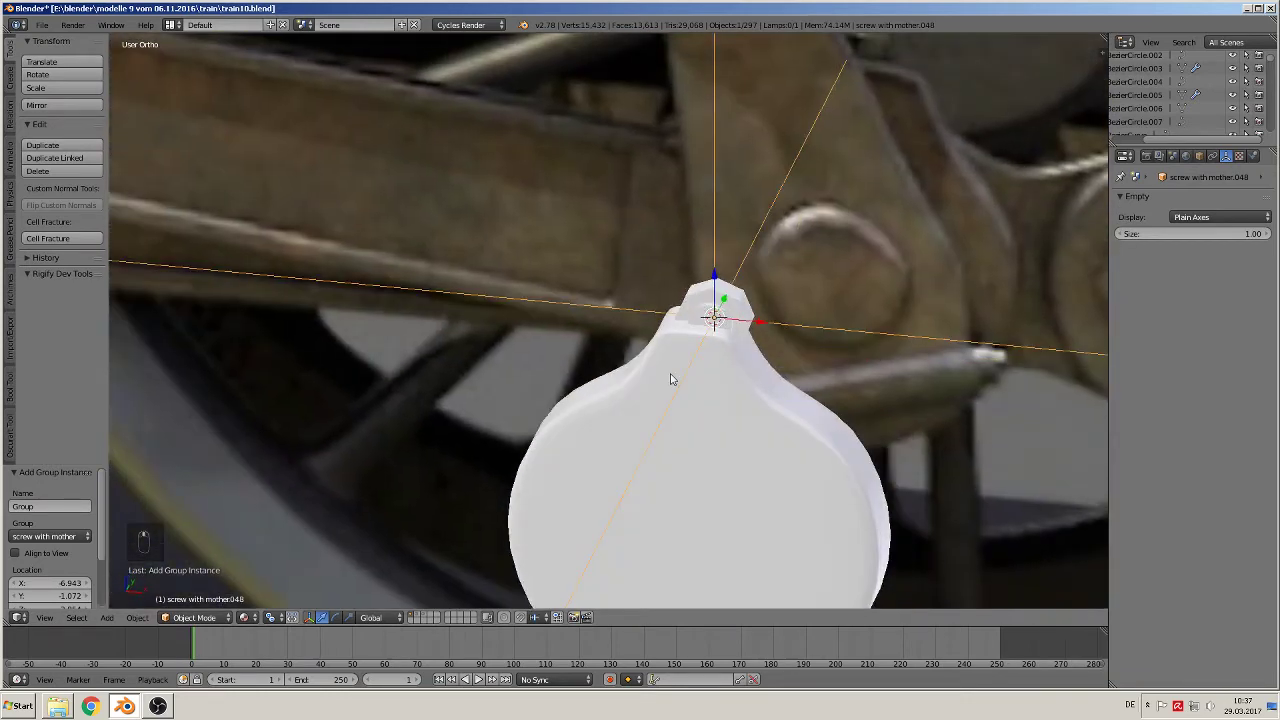
type("r")
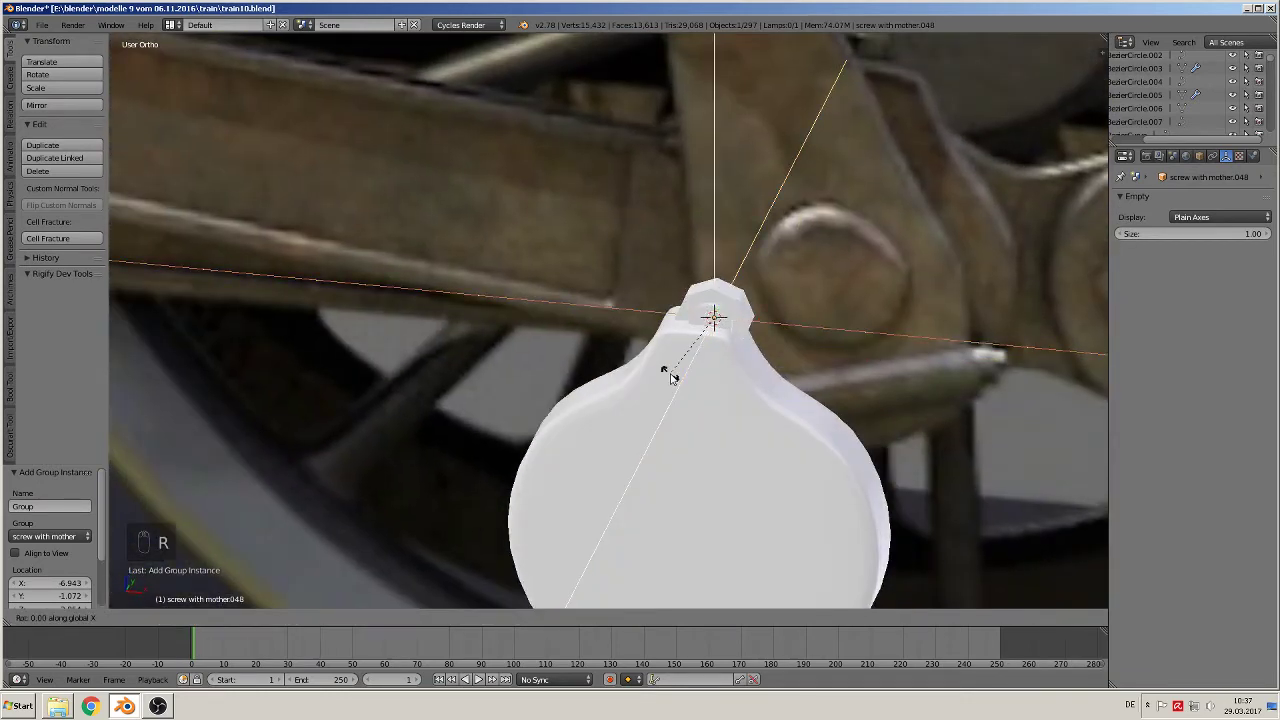
type("-90")
key("Return")
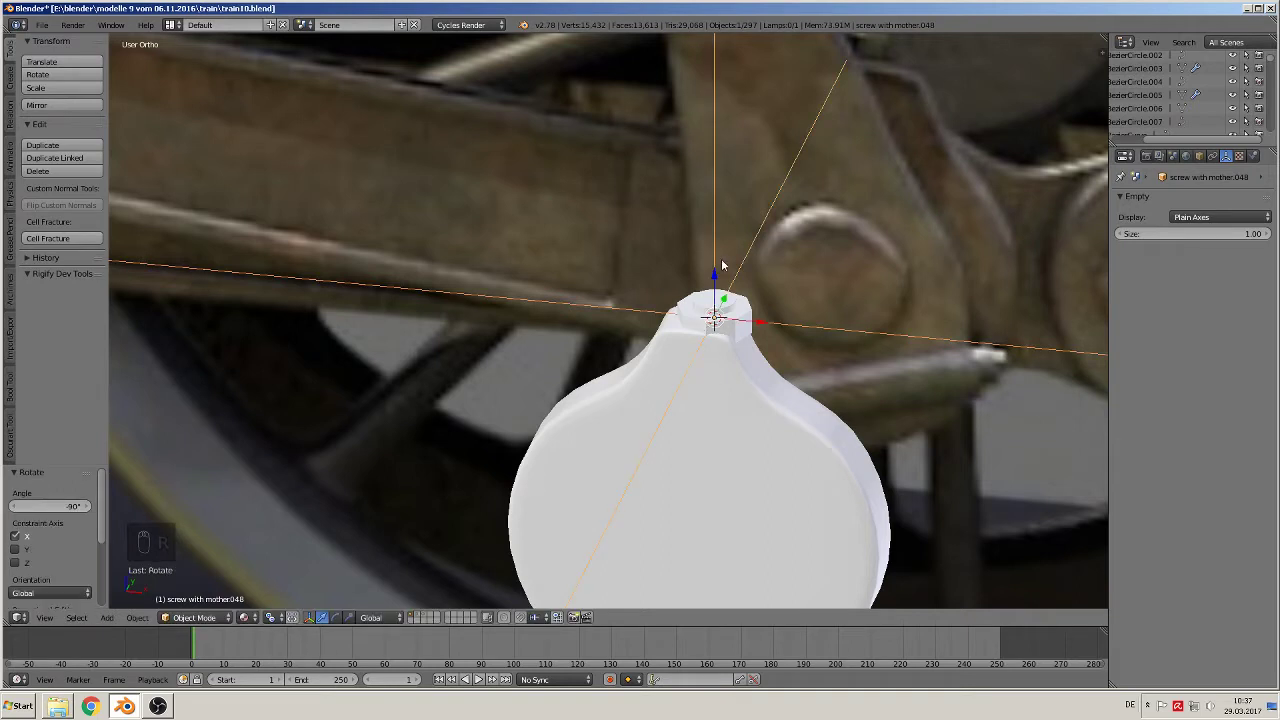
Step: Raise the screw slightly above the neck, shift it -0.003 units in X and scale it to 0.716
left_click_drag(715, 273, 713, 260)
left_click_drag(754, 307, 737, 299)
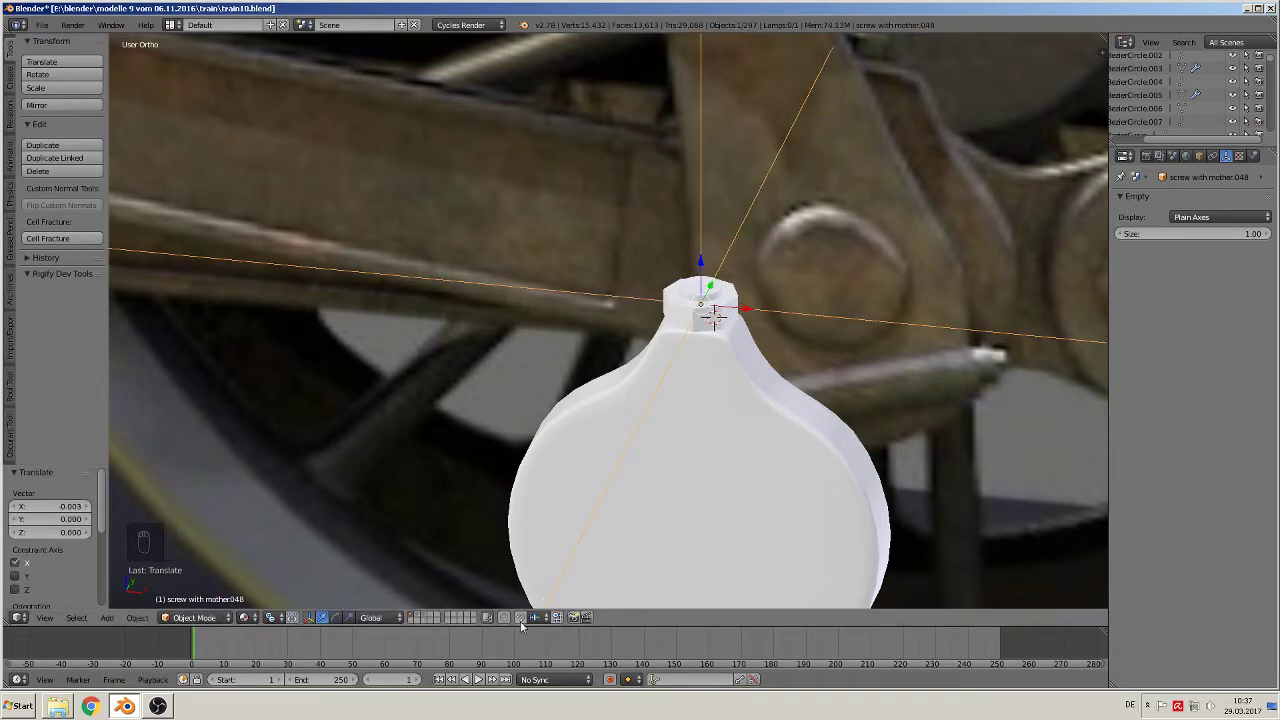
key("s")
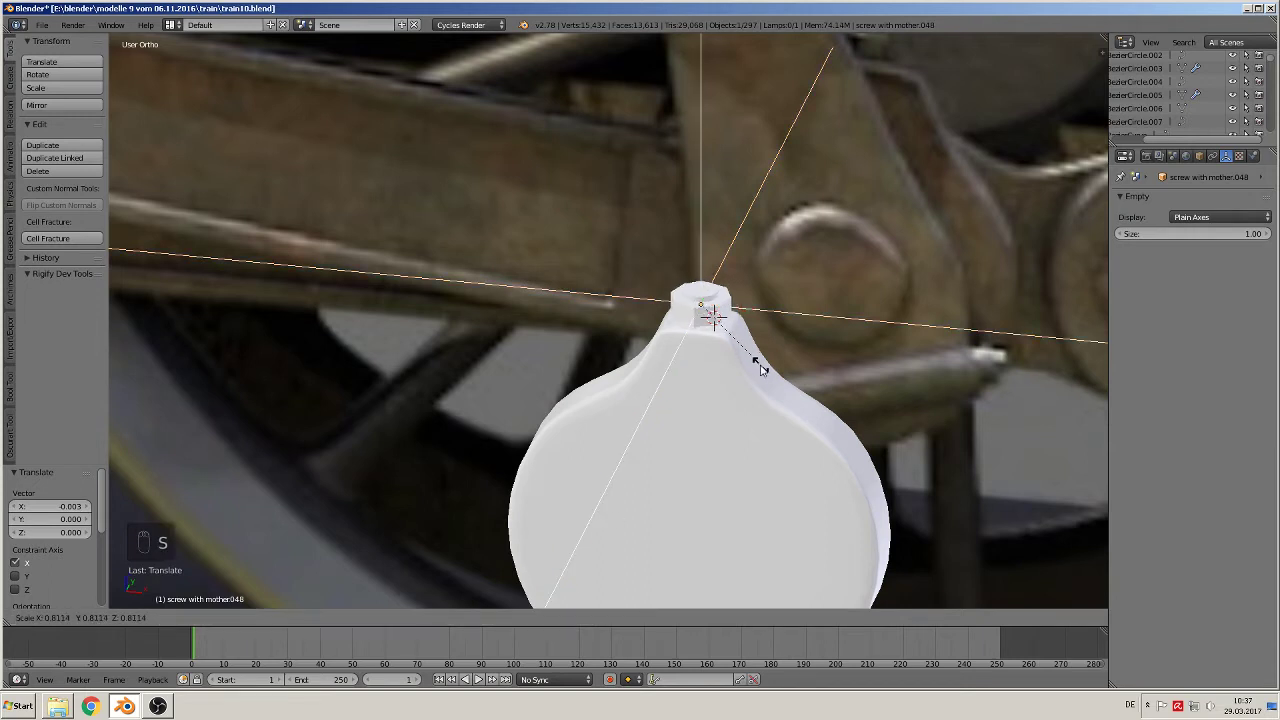
left_click(750, 367)
Step: Seat the screw on the neck by moving it -0.001 units in Z, and centre it by nudging it along X and 0.002 units along Y
key("KP_1")
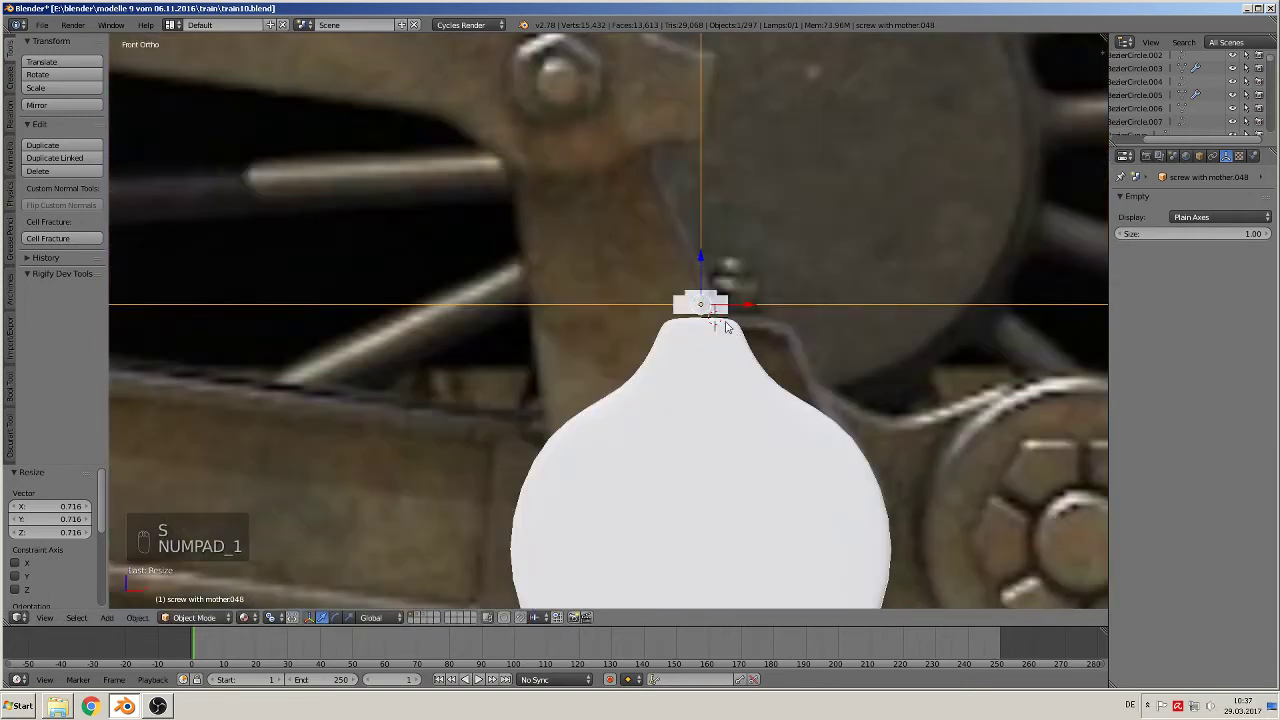
left_click_drag(702, 259, 707, 274)
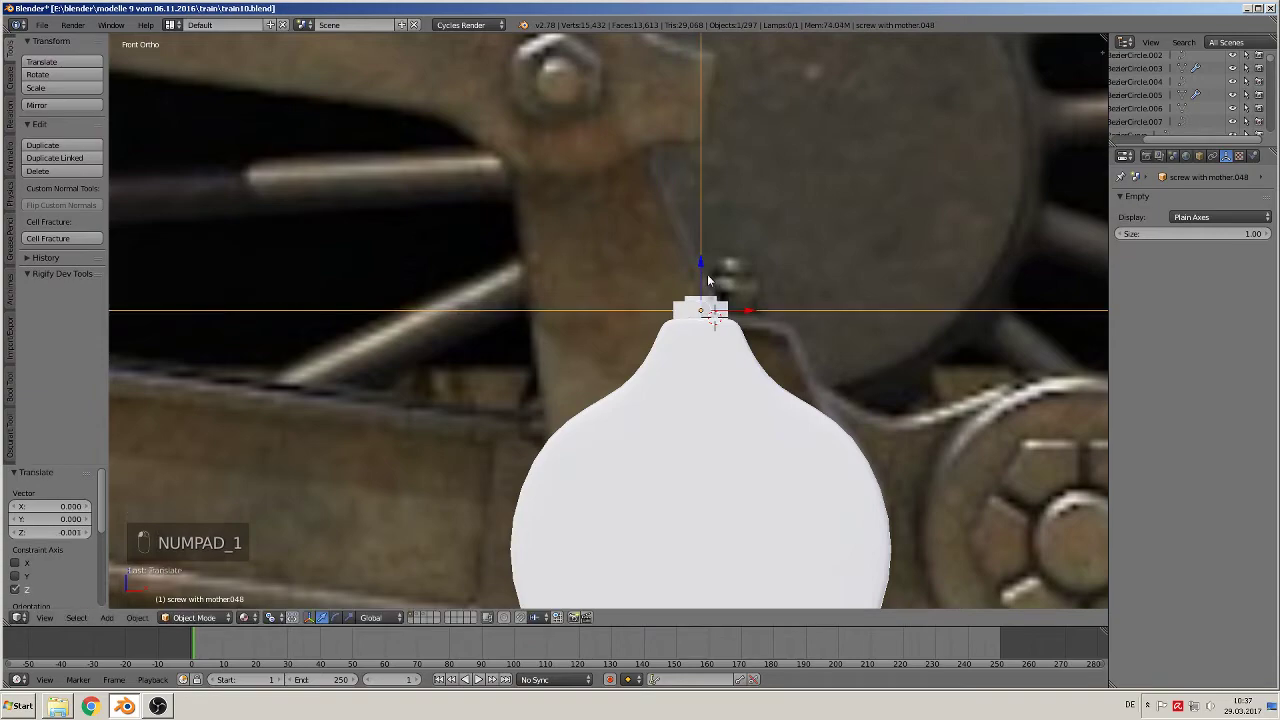
left_click_drag(749, 314, 751, 314)
middle_click_drag(746, 329, 847, 308)
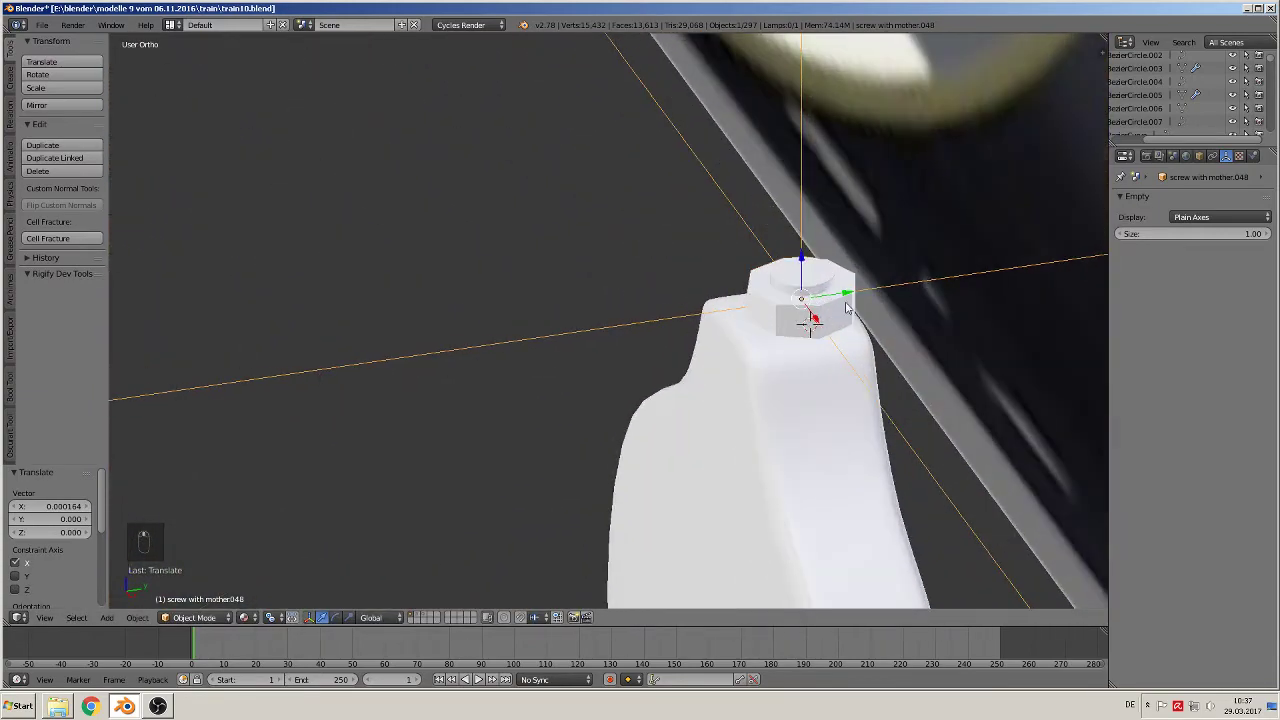
left_click_drag(847, 296, 848, 300)
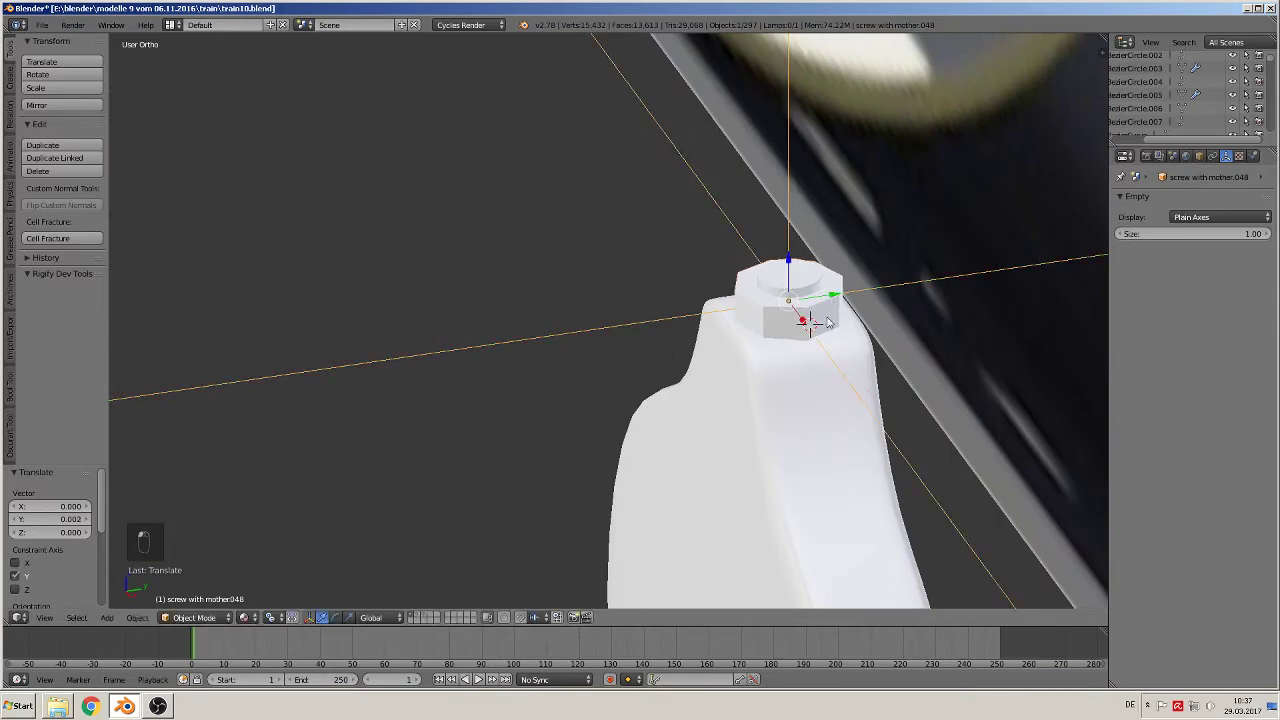
Step: Compare the bulb piece and its neck screw with the reference image in front view
middle_click_drag(848, 300, 887, 383)
scroll(887, 383, "down", 4)
middle_click_drag(812, 415, 842, 414)
key("KP_1")
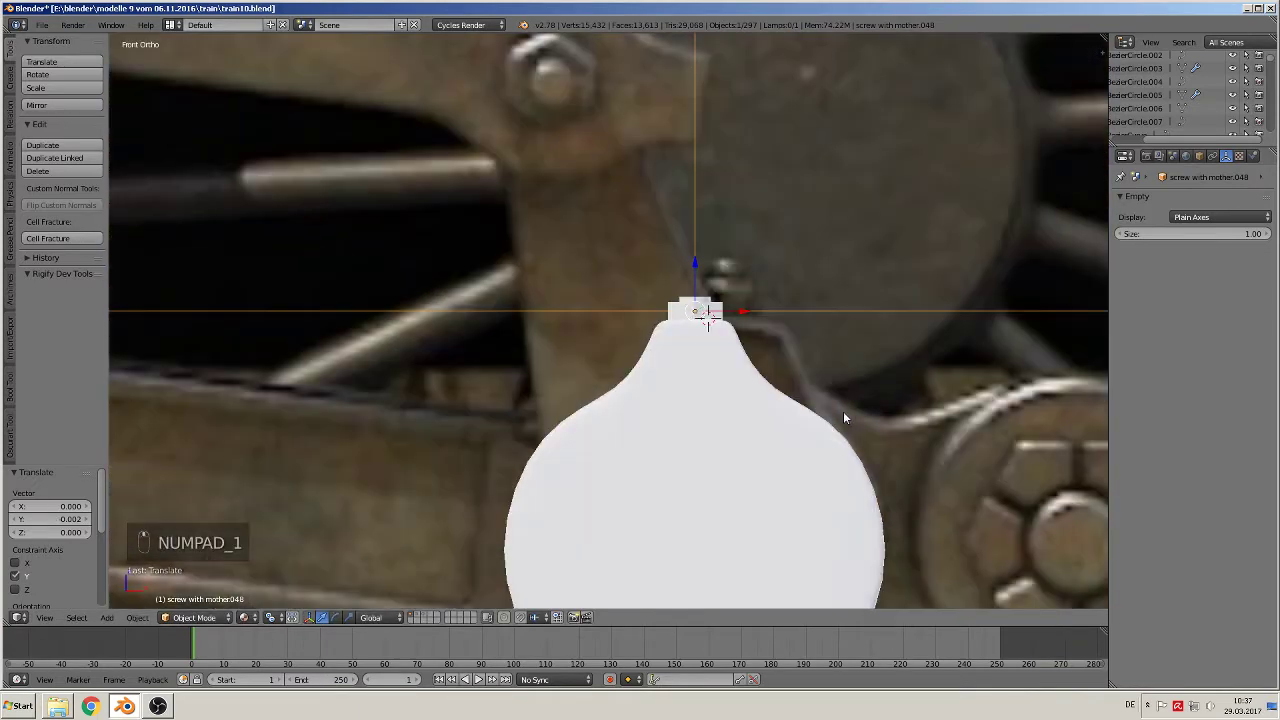
scroll(812, 440, "down", 4)
scroll(745, 463, "down", 1)
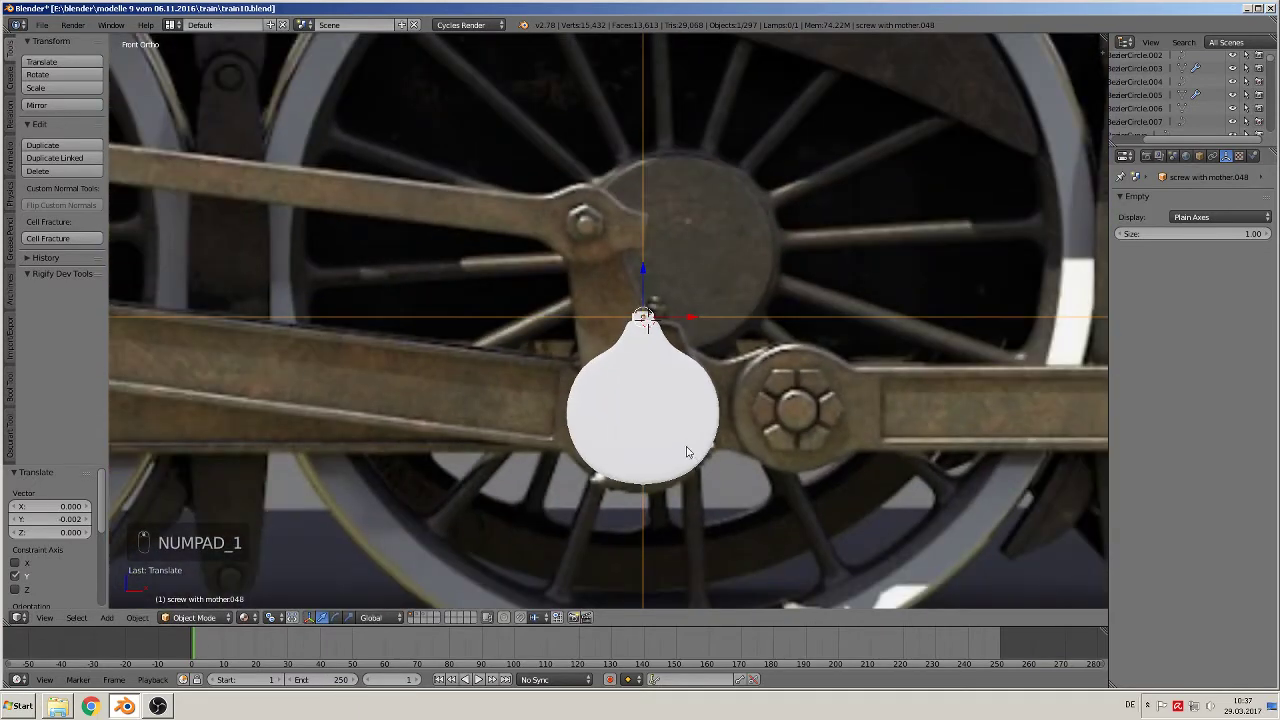
right_click(671, 410)
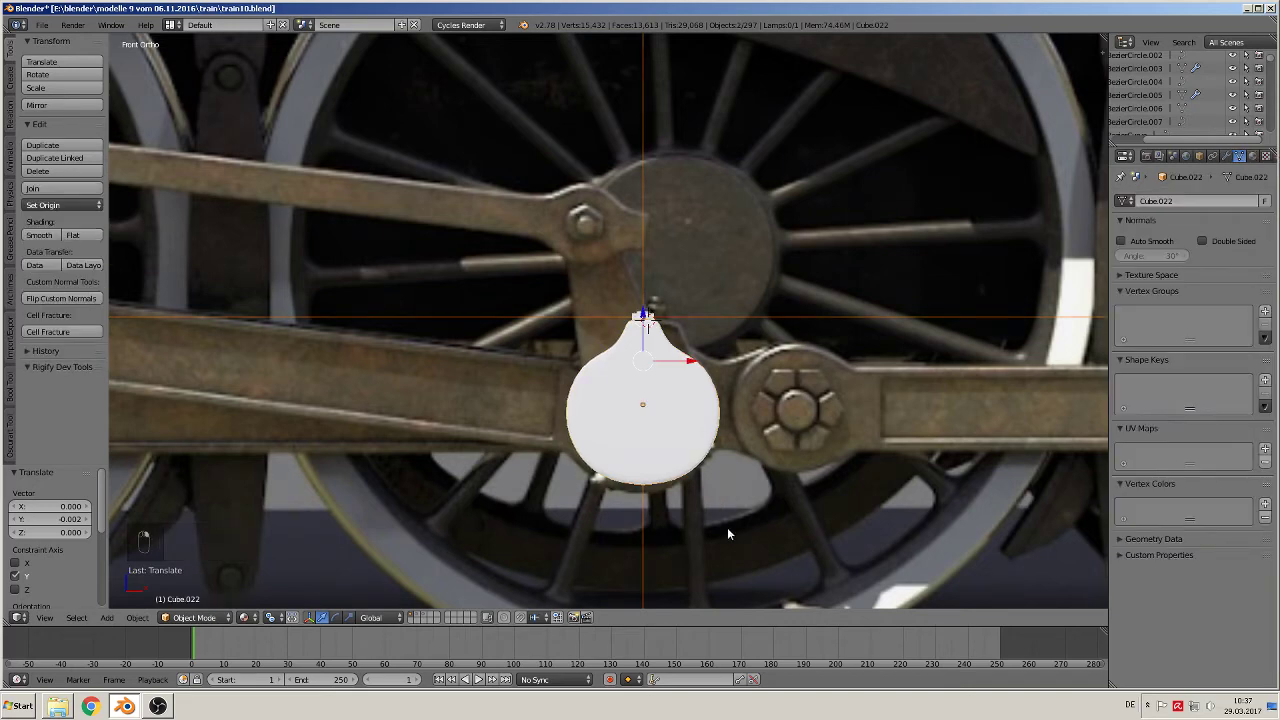
scroll(724, 530, "down", 3)
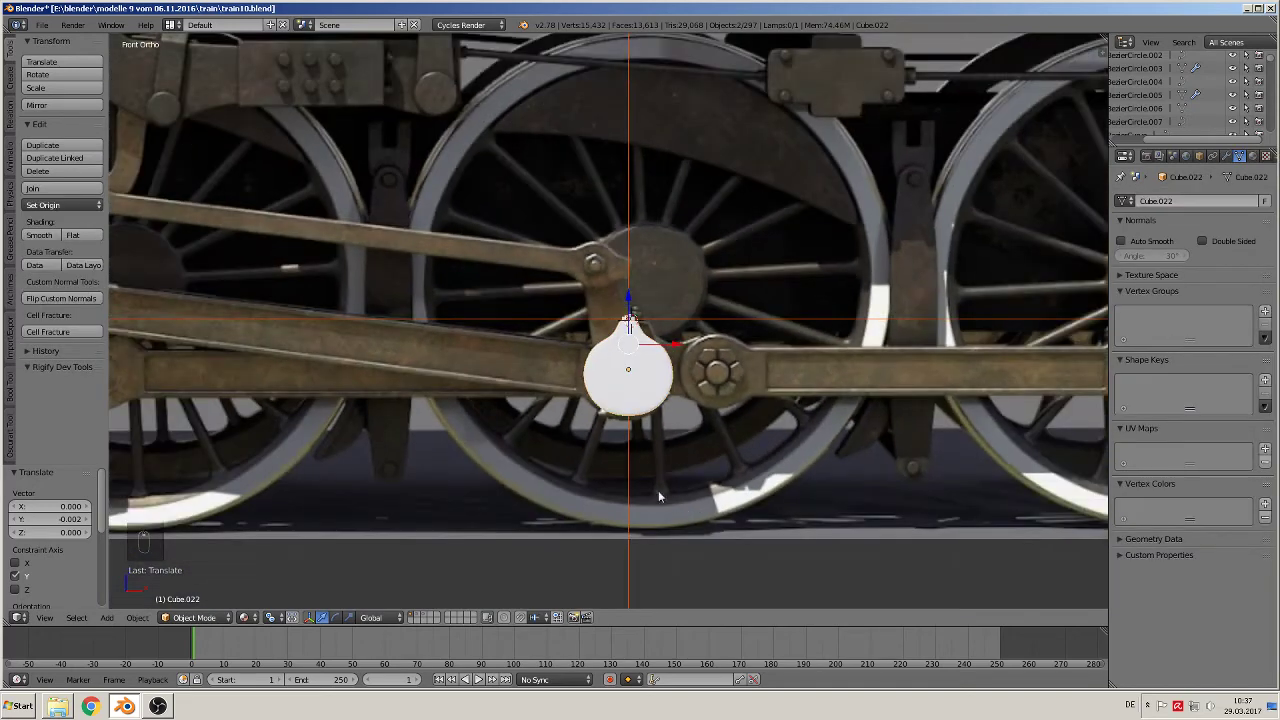
Step: Clear the selection, place the 3D cursor midway along the reference's connecting rod and add a mesh cube there
middle_click_drag(633, 466, 834, 436, "shift")
scroll(799, 434, "down", 1)
key("a")
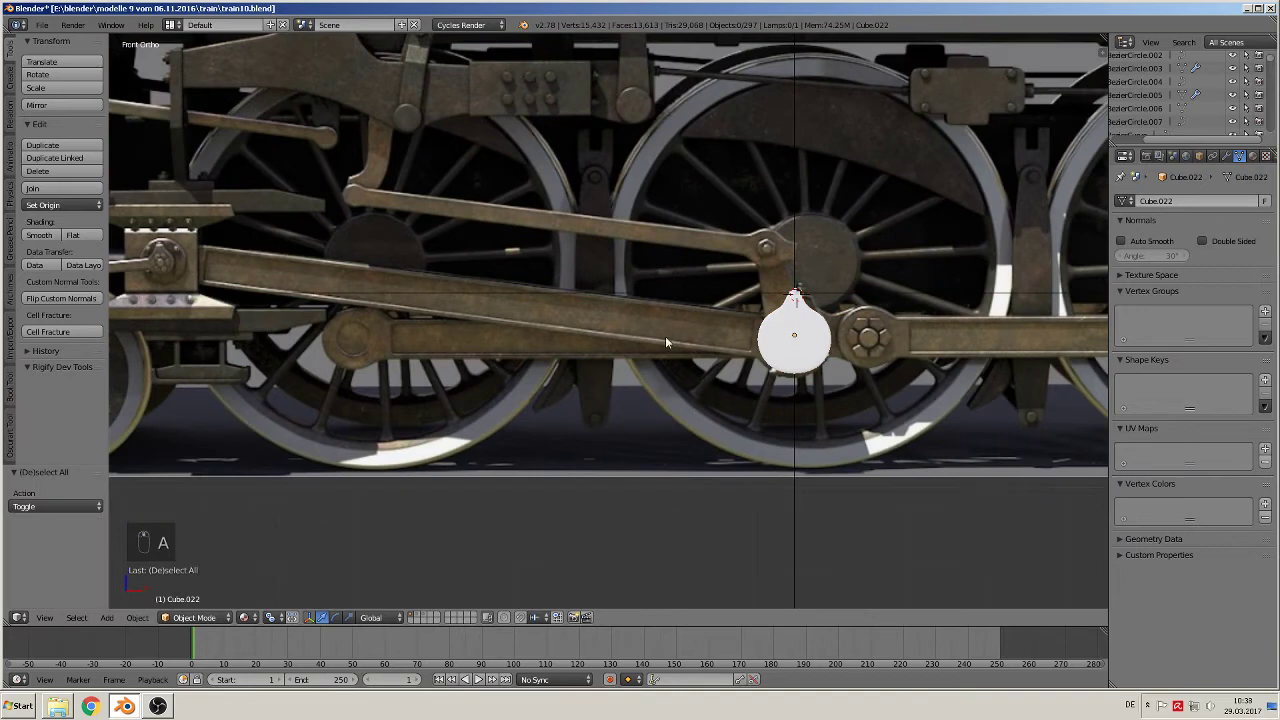
middle_click_drag(408, 298, 600, 320, "shift")
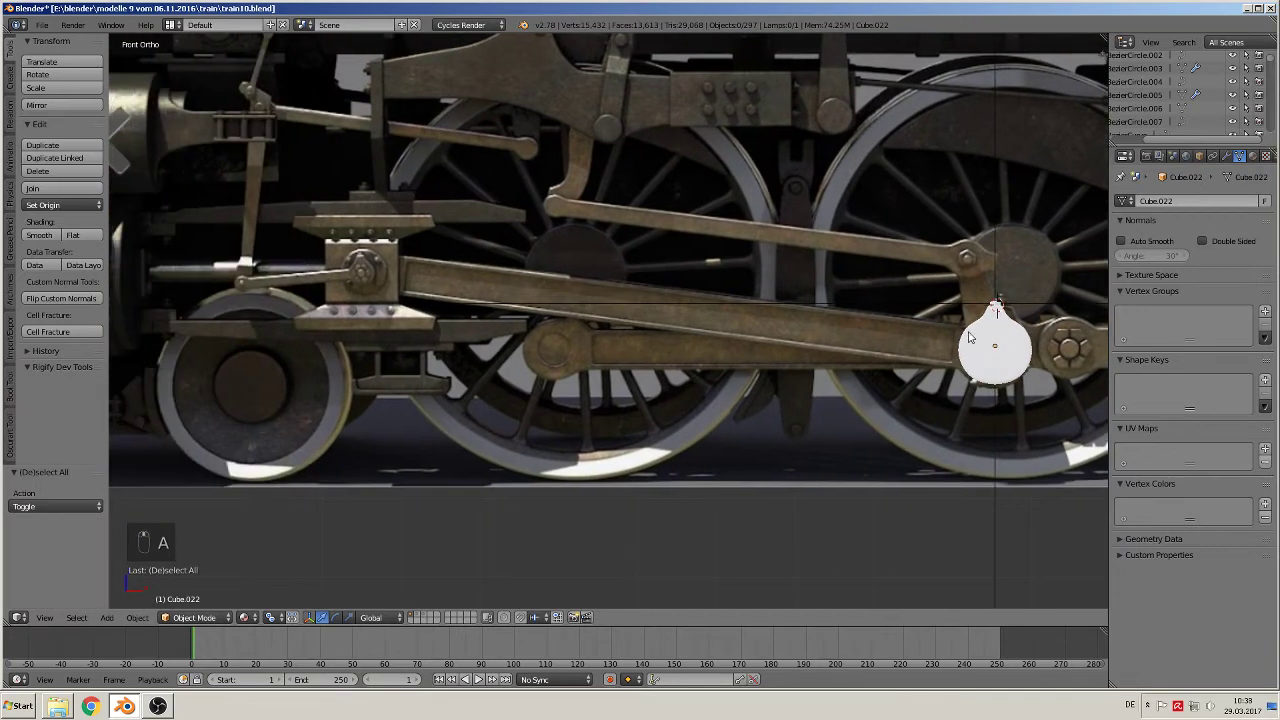
left_click(682, 316)
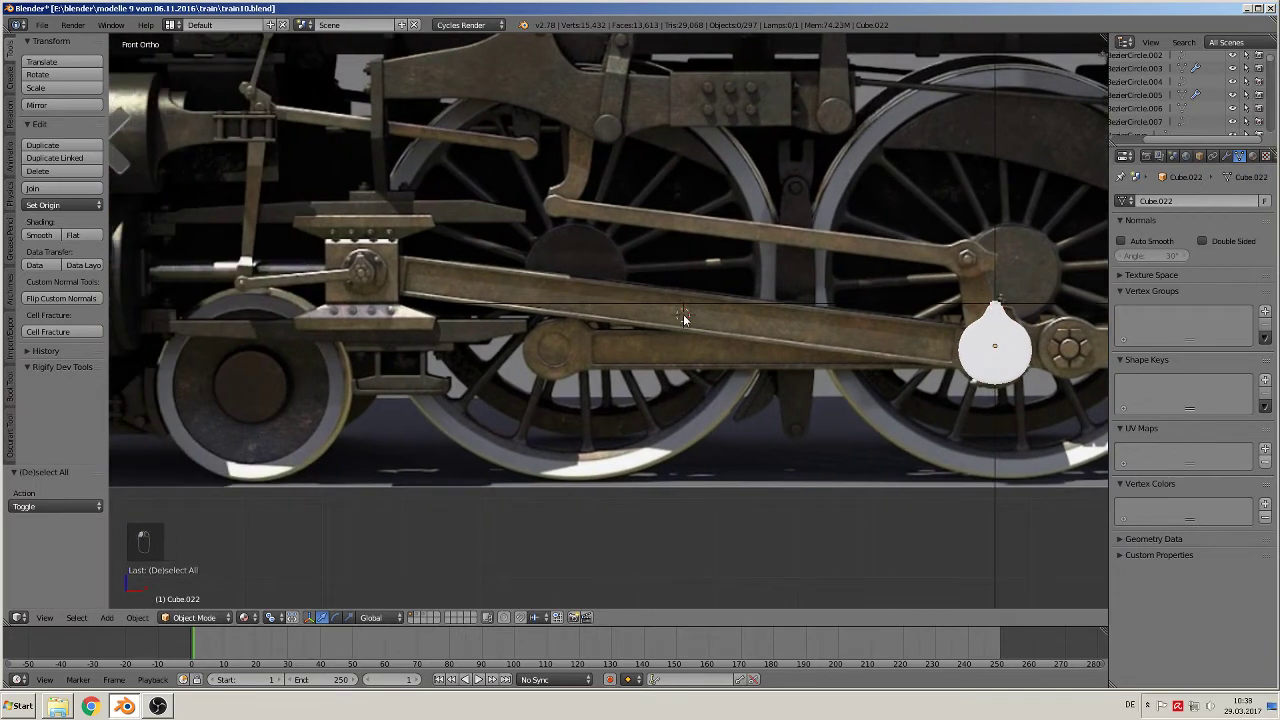
left_click(107, 617)
mouse_move(124, 601)
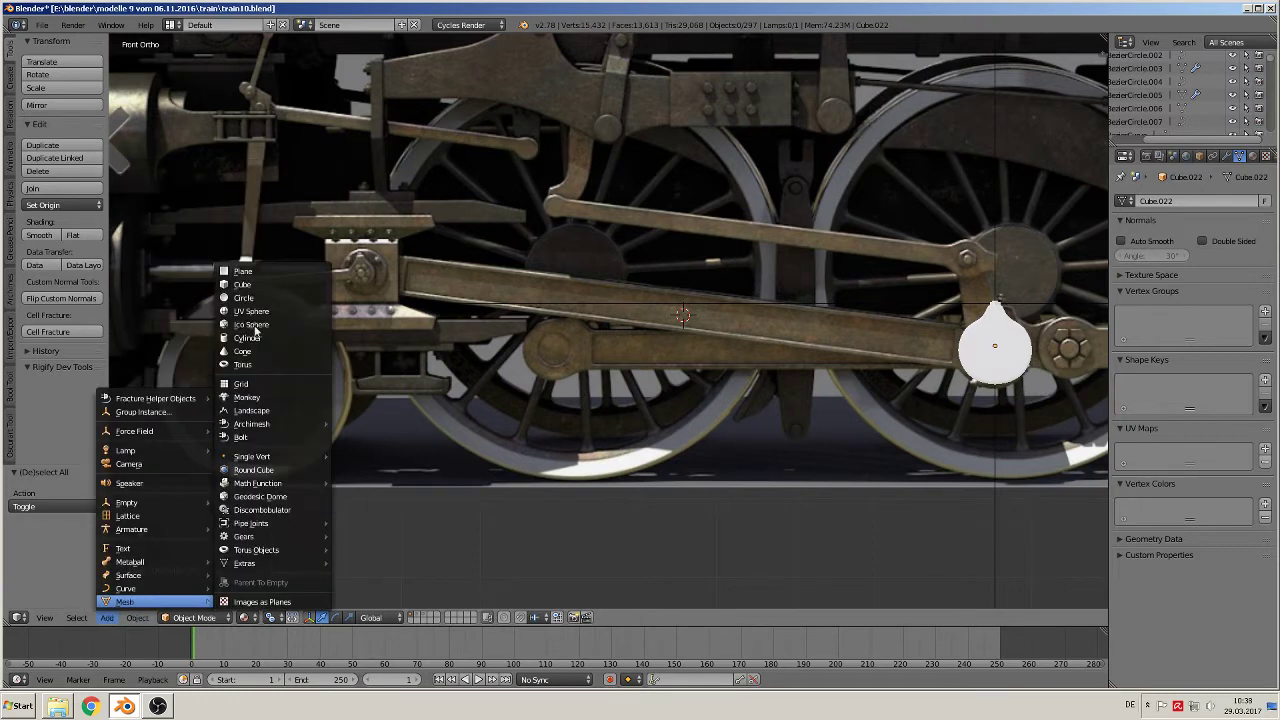
left_click(242, 284)
Step: Scale the cube to about 0.025 and move it 0.152 units along Y, away from the reference image
type("s")
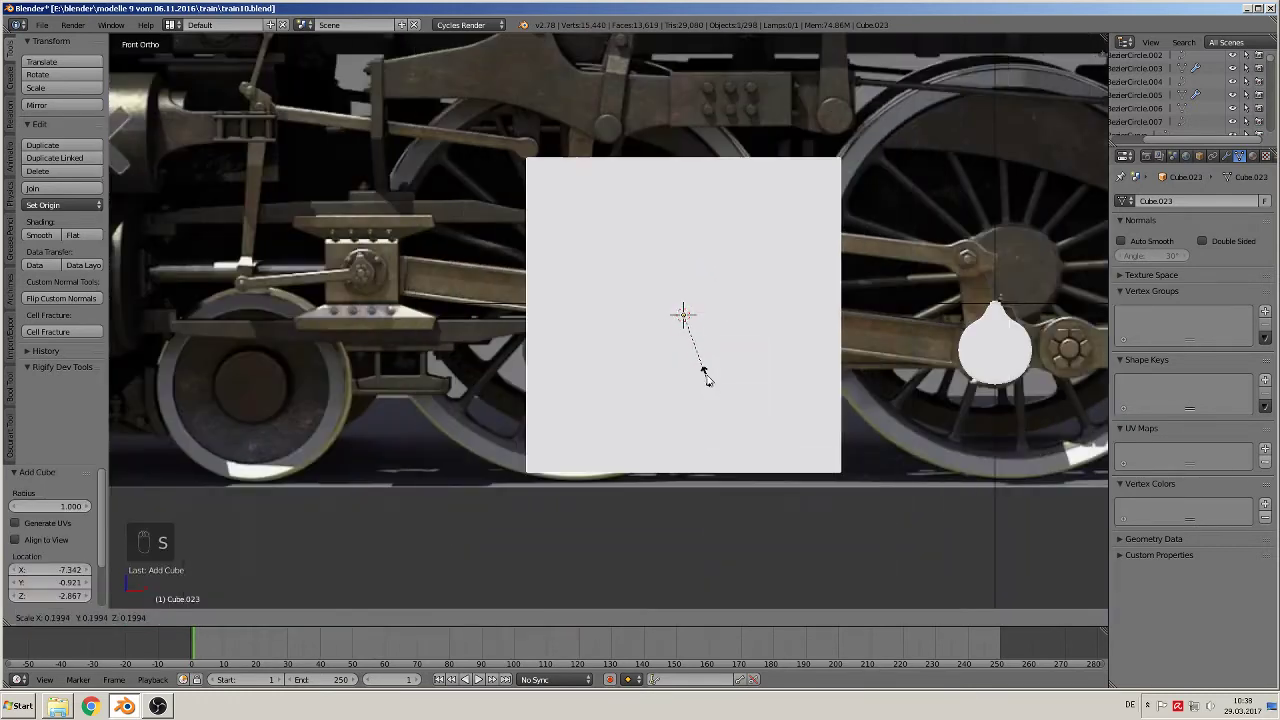
type("0.025")
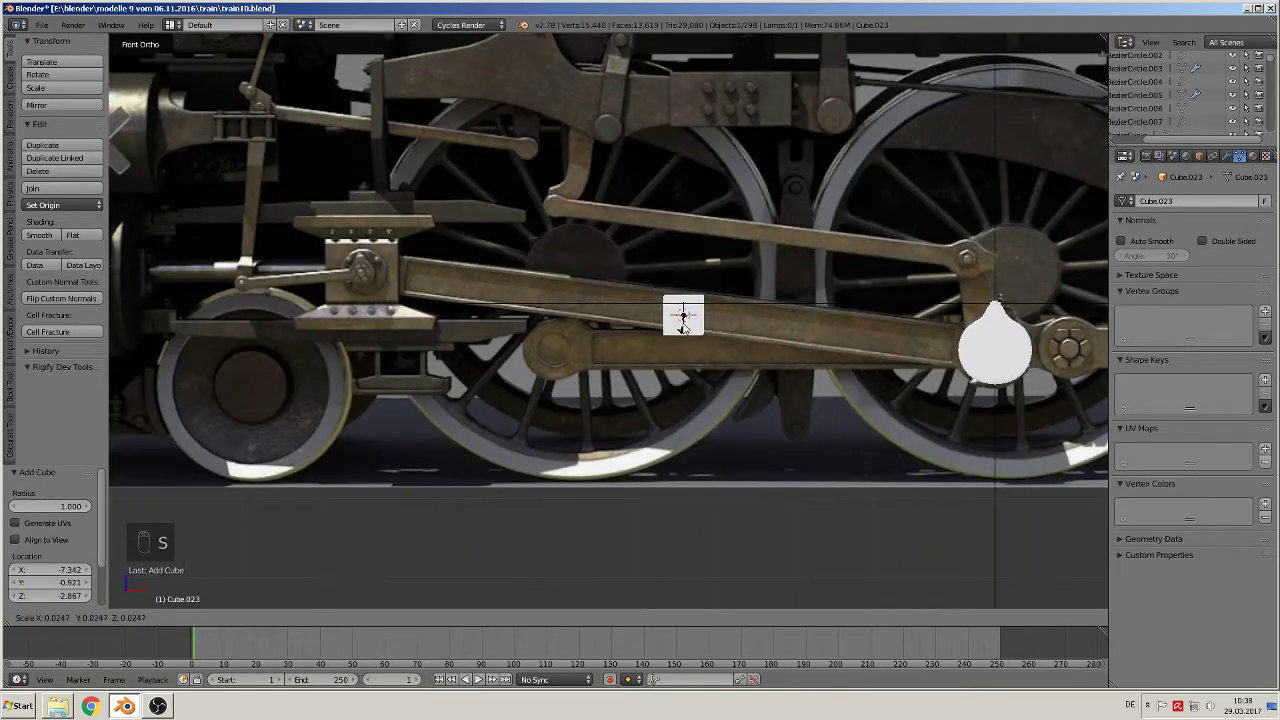
key("Return")
middle_click_drag(691, 336, 598, 362)
left_click_drag(721, 314, 617, 326)
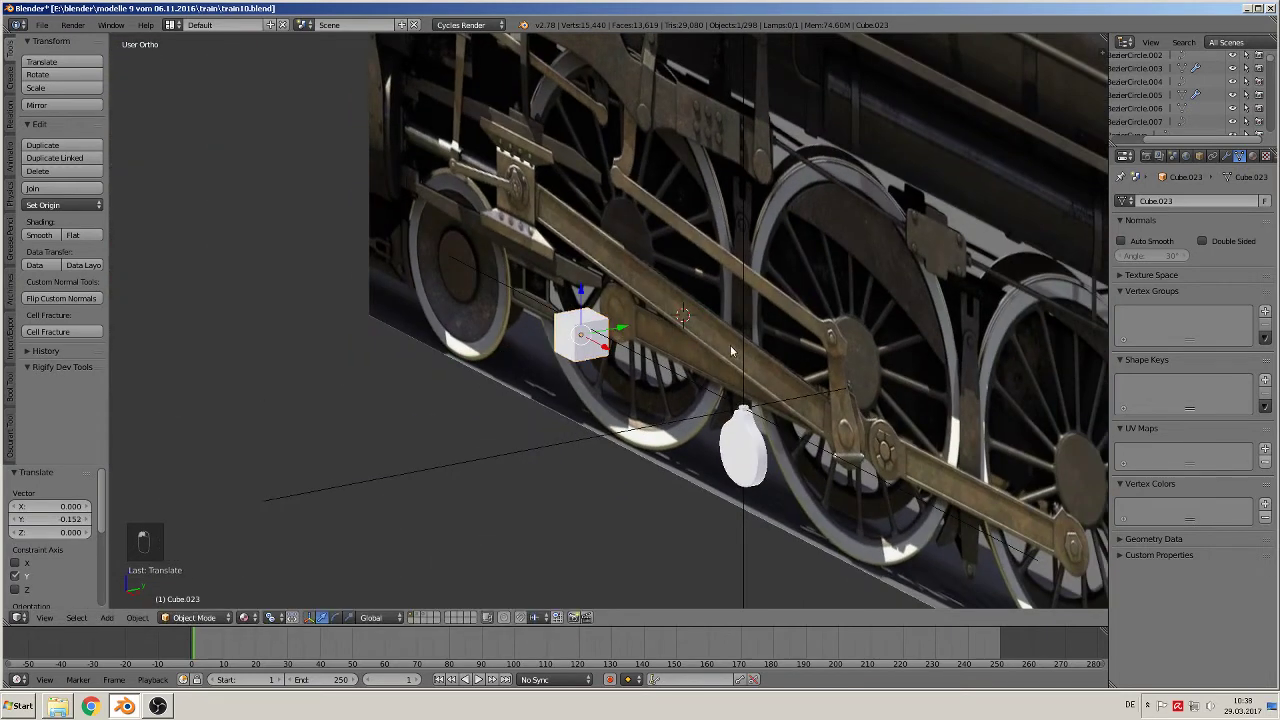
Step: Scale the cube to 0.350 along Y and stretch it along X into a long rod reaching the bulb piece
key("s")
key("y")
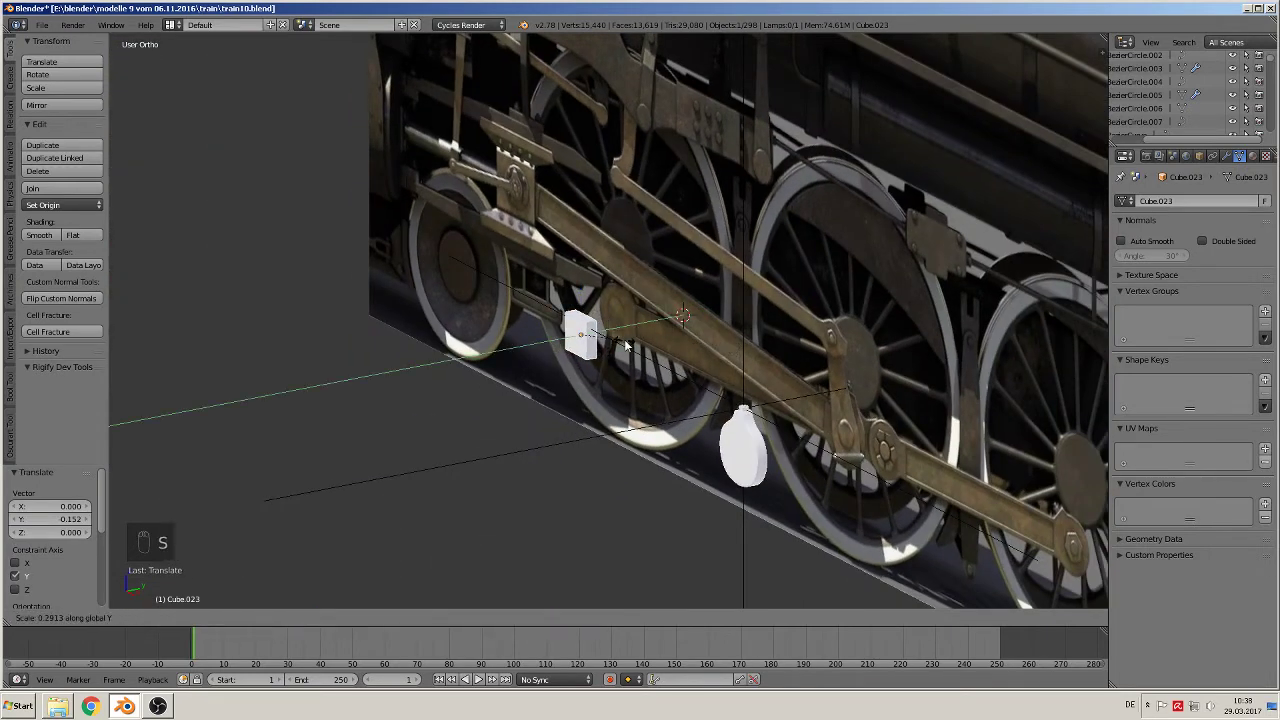
left_click(639, 348)
key("KP_1")
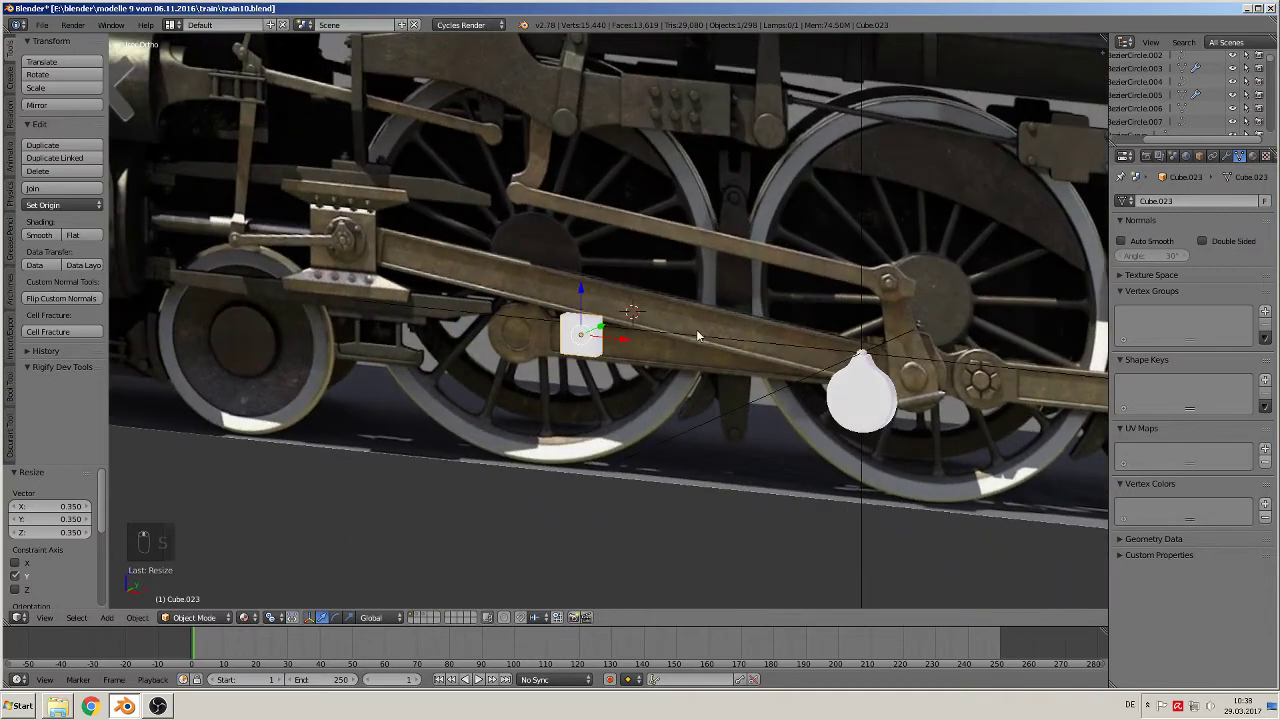
key("s")
key("x")
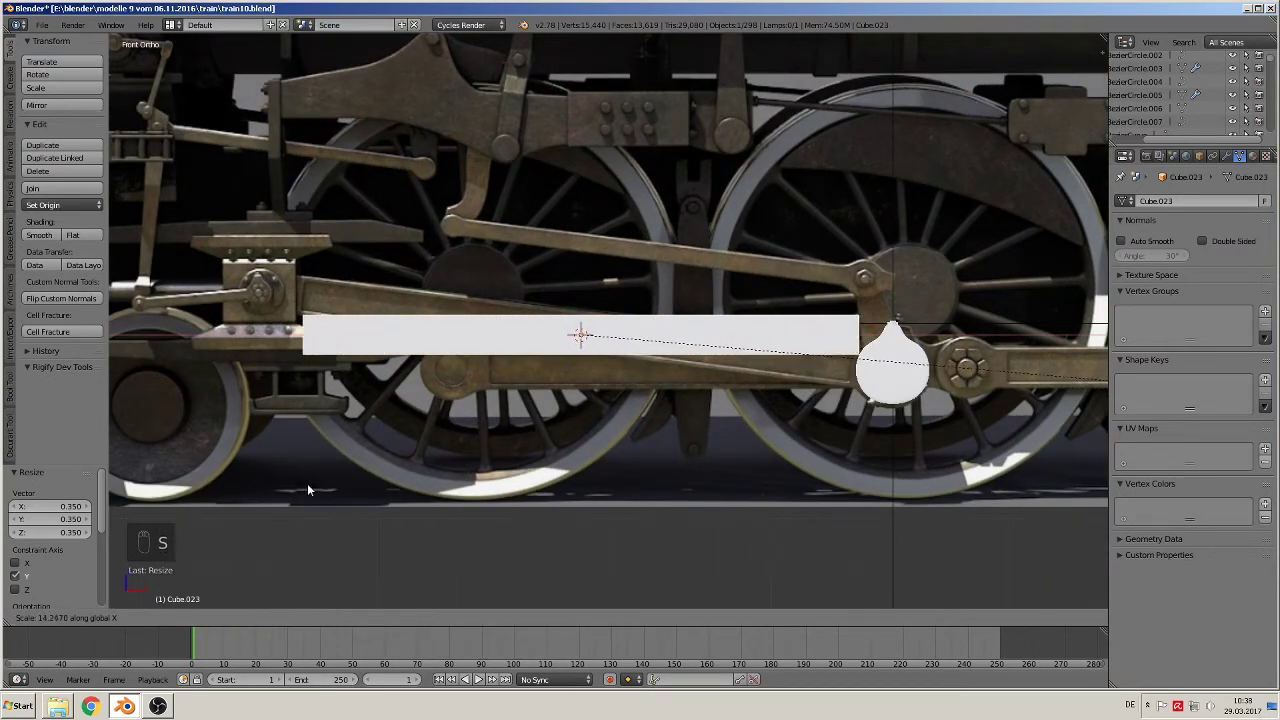
left_click(374, 498)
Step: Select the rod's front face using face selection in Edit Mode and try to inset it
scroll(433, 436, "up", 2)
key("Tab")
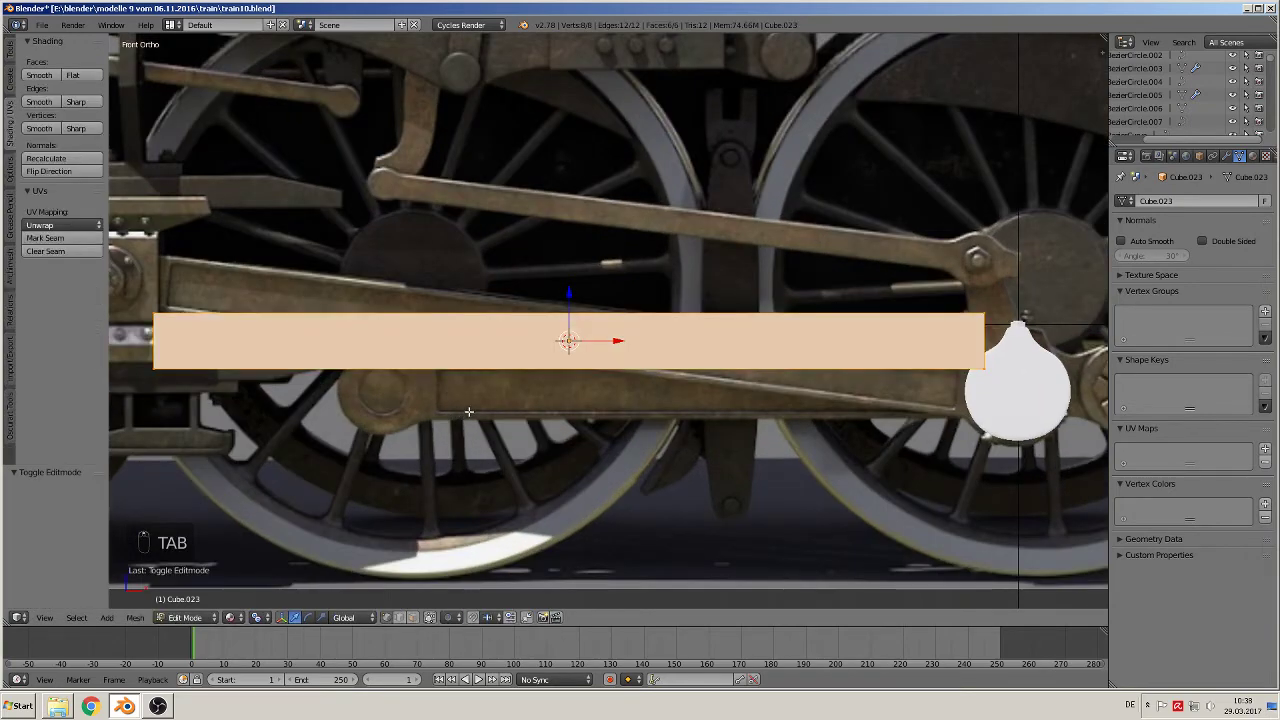
middle_click_drag(433, 436, 418, 452)
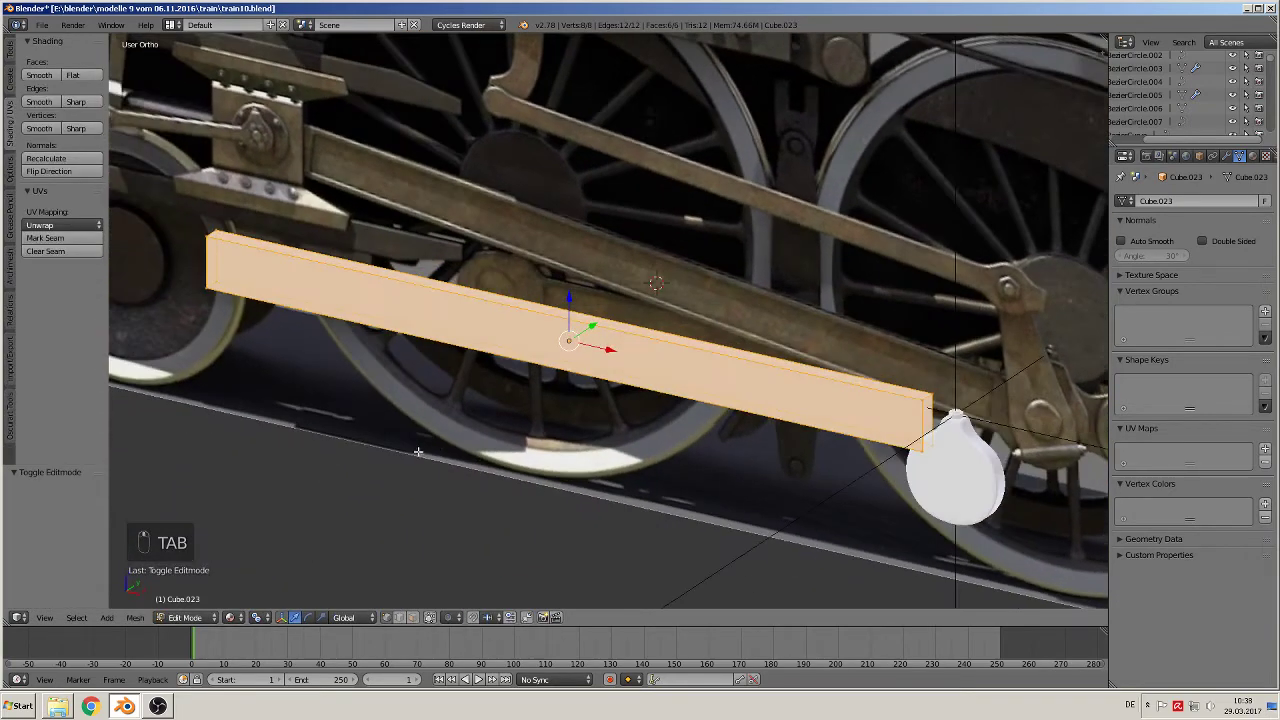
left_click(413, 617)
right_click(555, 368)
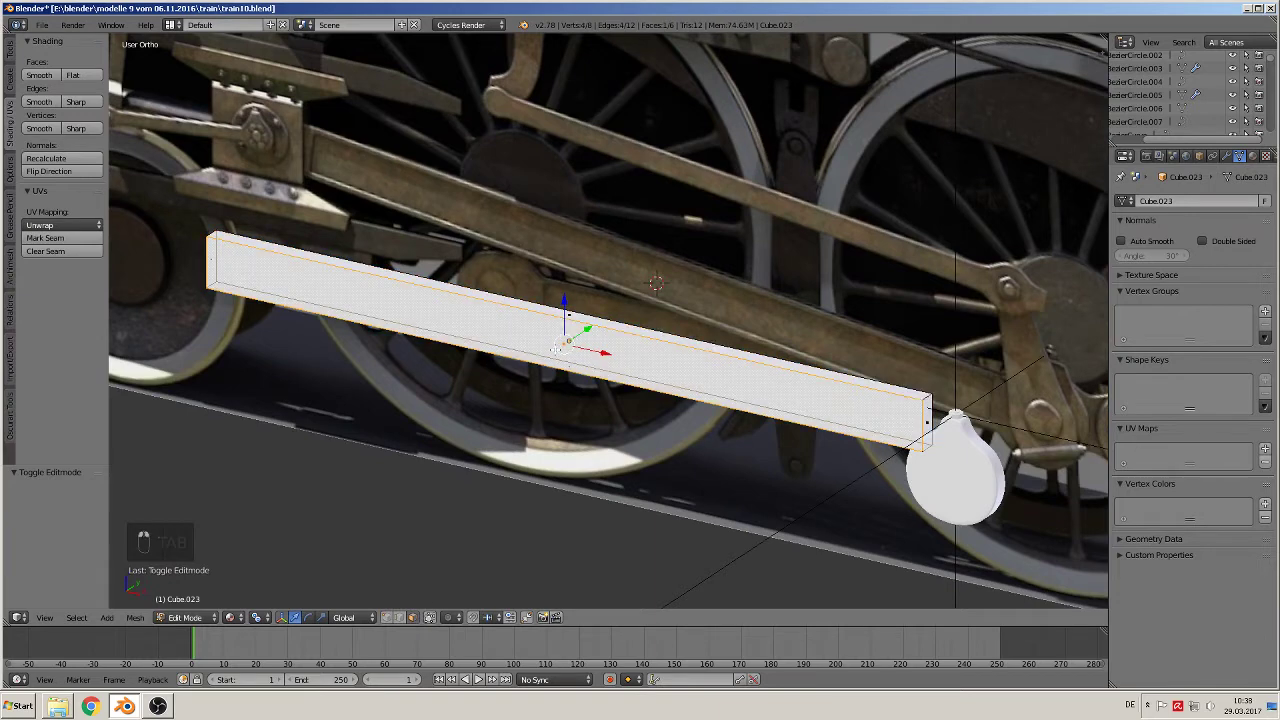
left_click(430, 617)
scroll(651, 466, "up", 2)
middle_click_drag(651, 466, 695, 454)
scroll(695, 454, "down", 2)
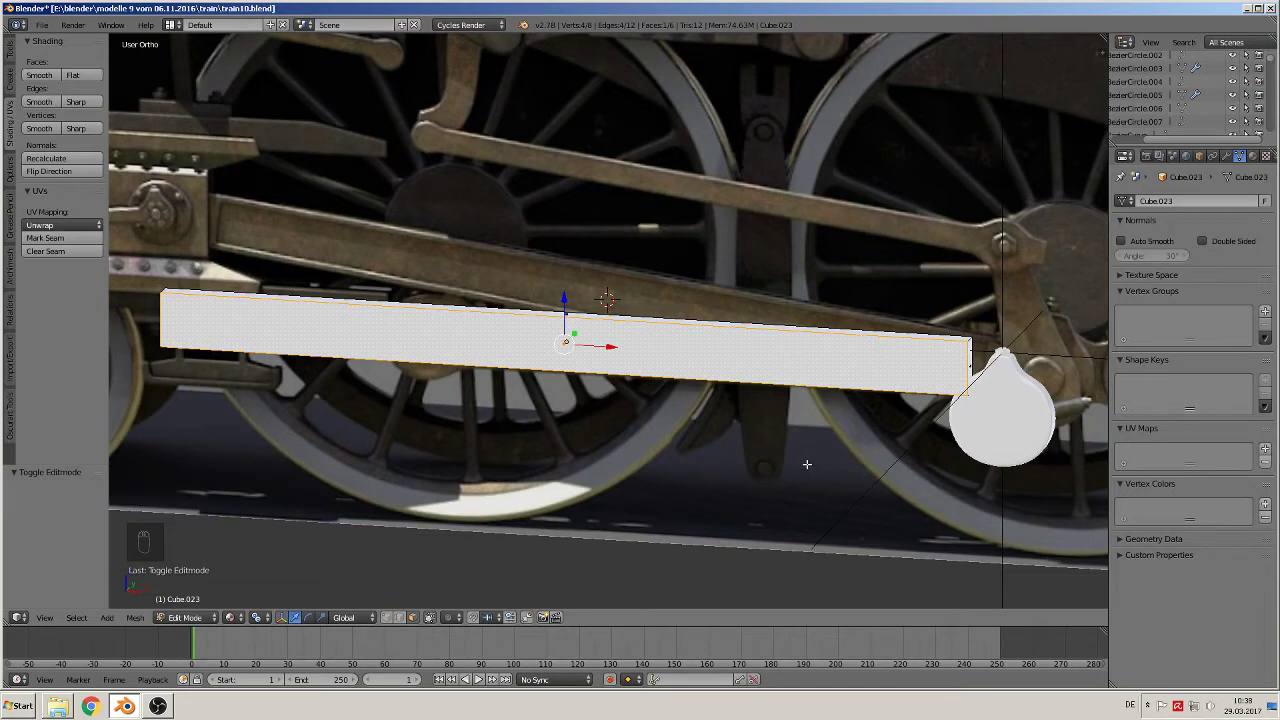
key("i")
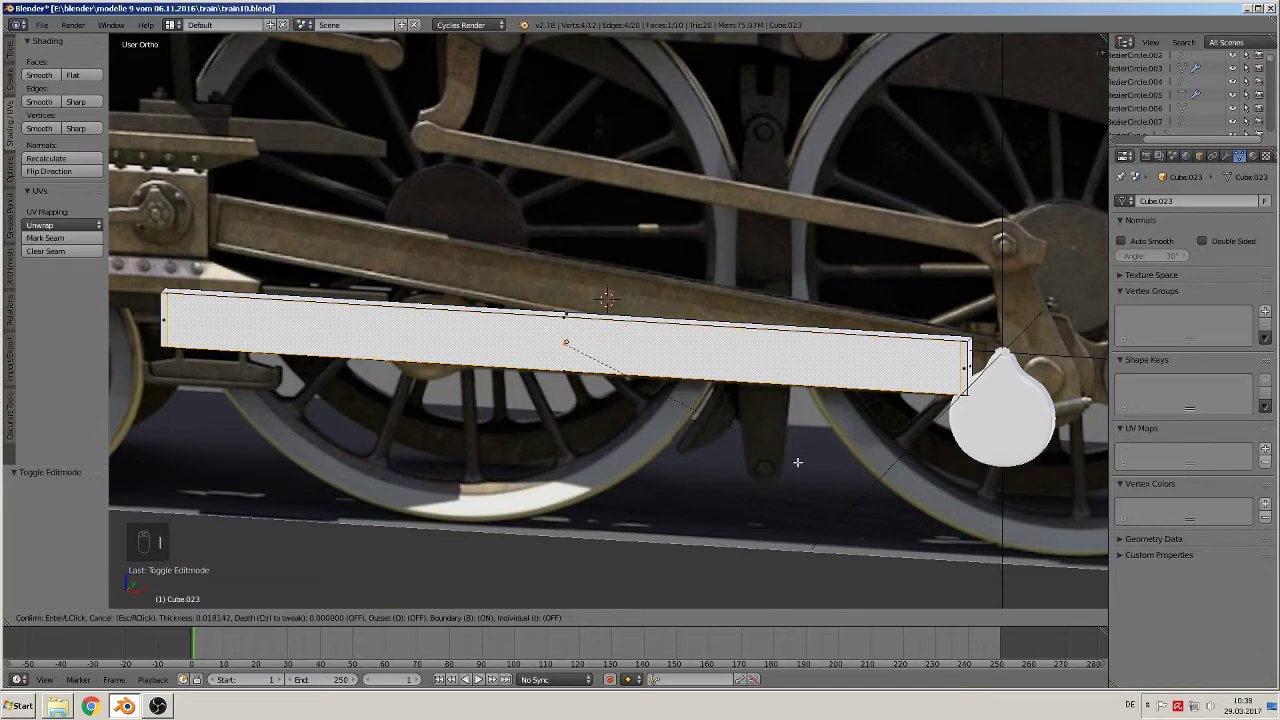
right_click(783, 450)
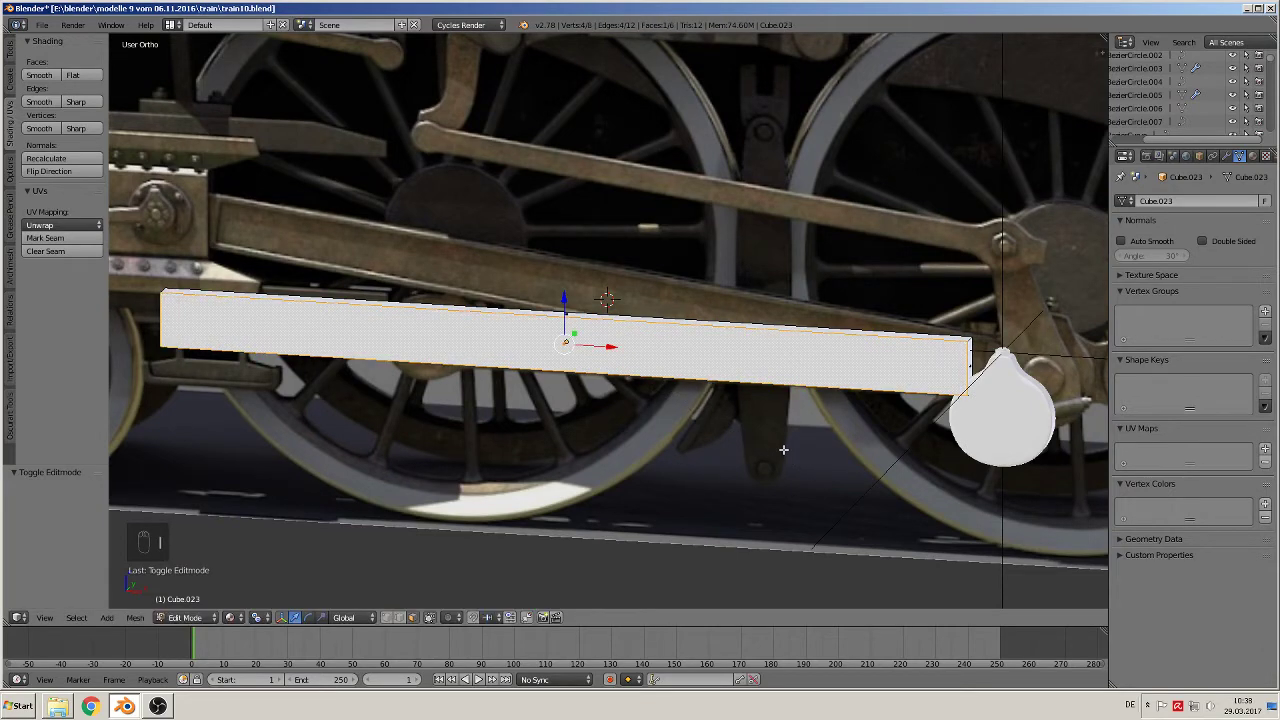
Step: Return to Object Mode and apply the rod's rotation and scale
key("Tab")
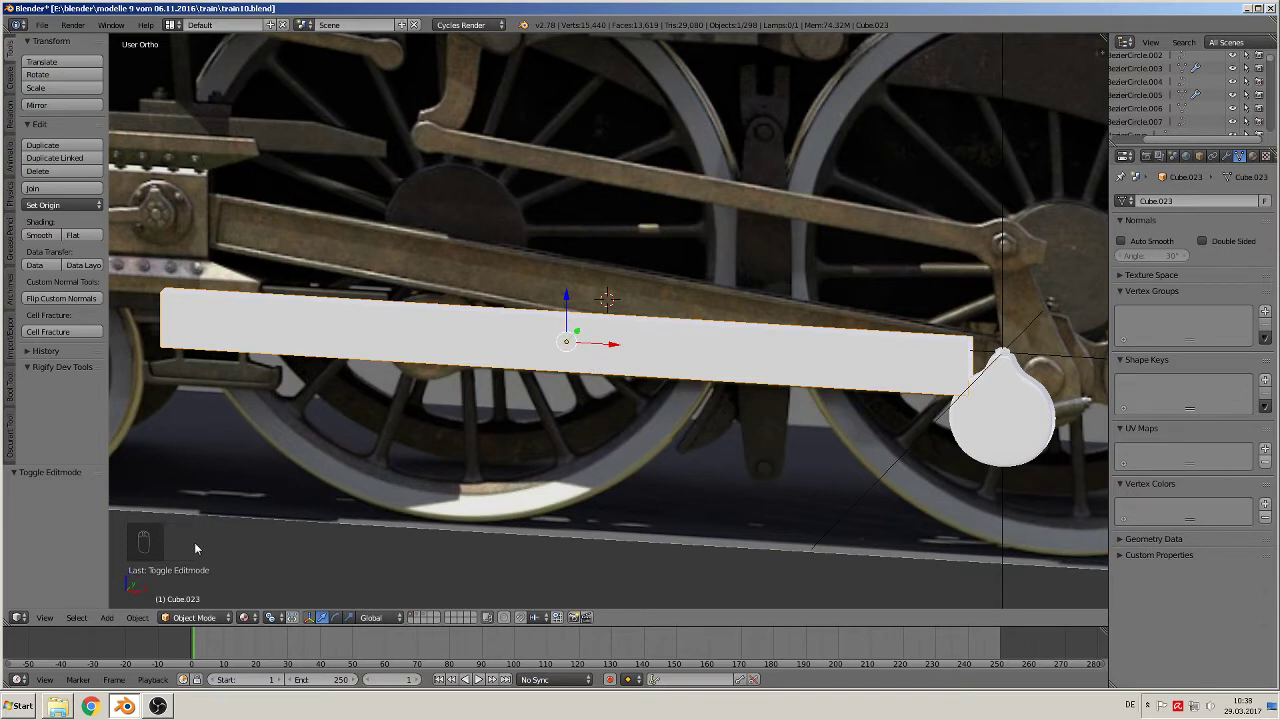
left_click(104, 621)
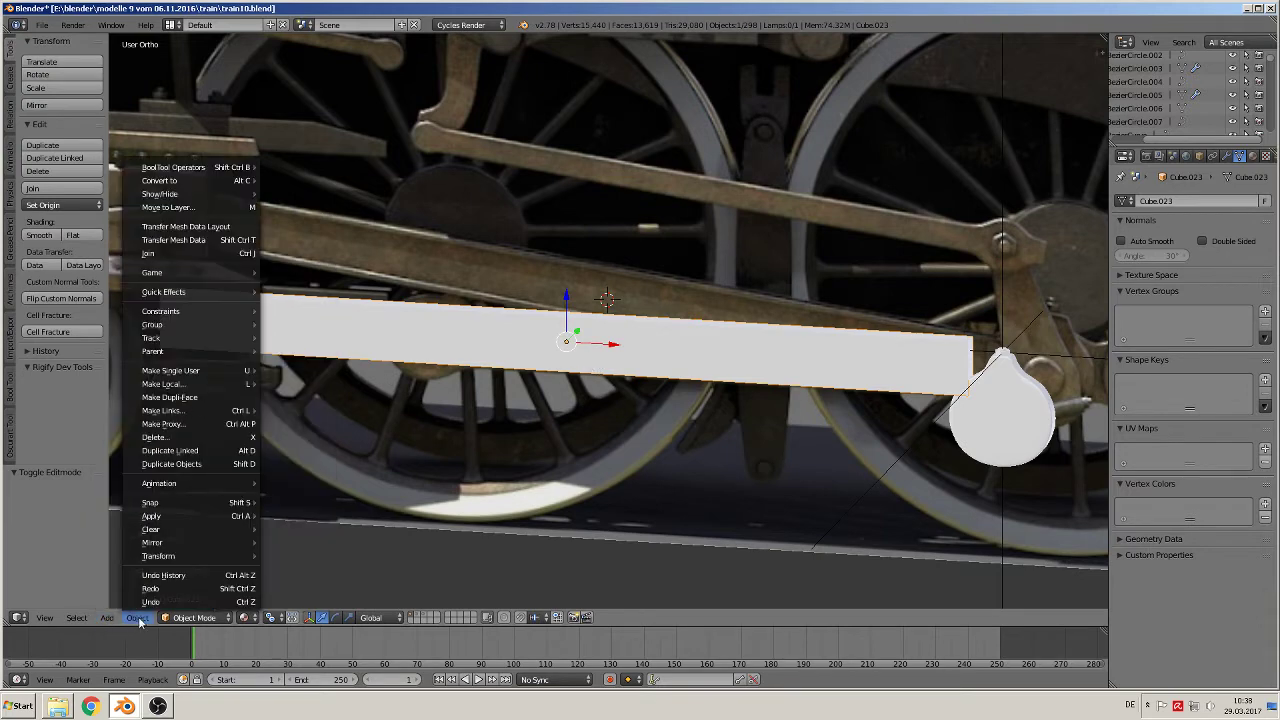
left_click(138, 619)
left_click(138, 620)
mouse_move(169, 516)
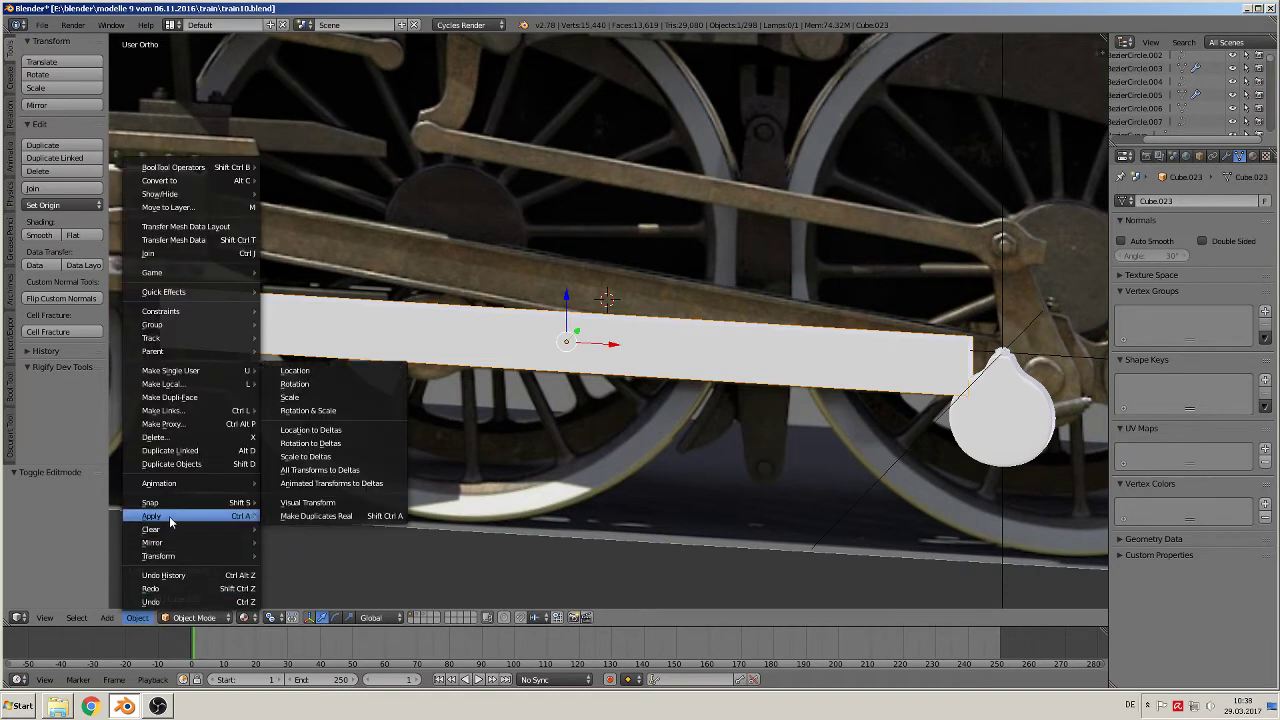
left_click(333, 410)
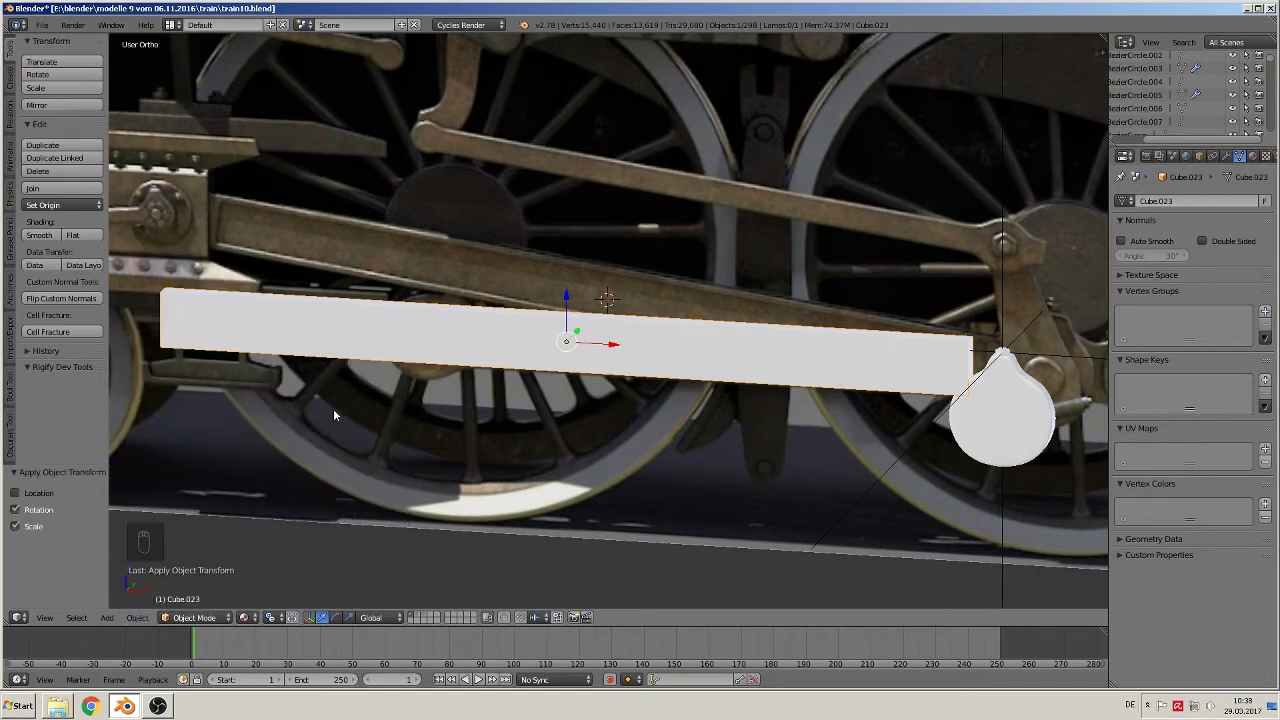
Step: Inset the rod's front face with a thickness of 0.0061
key("Tab")
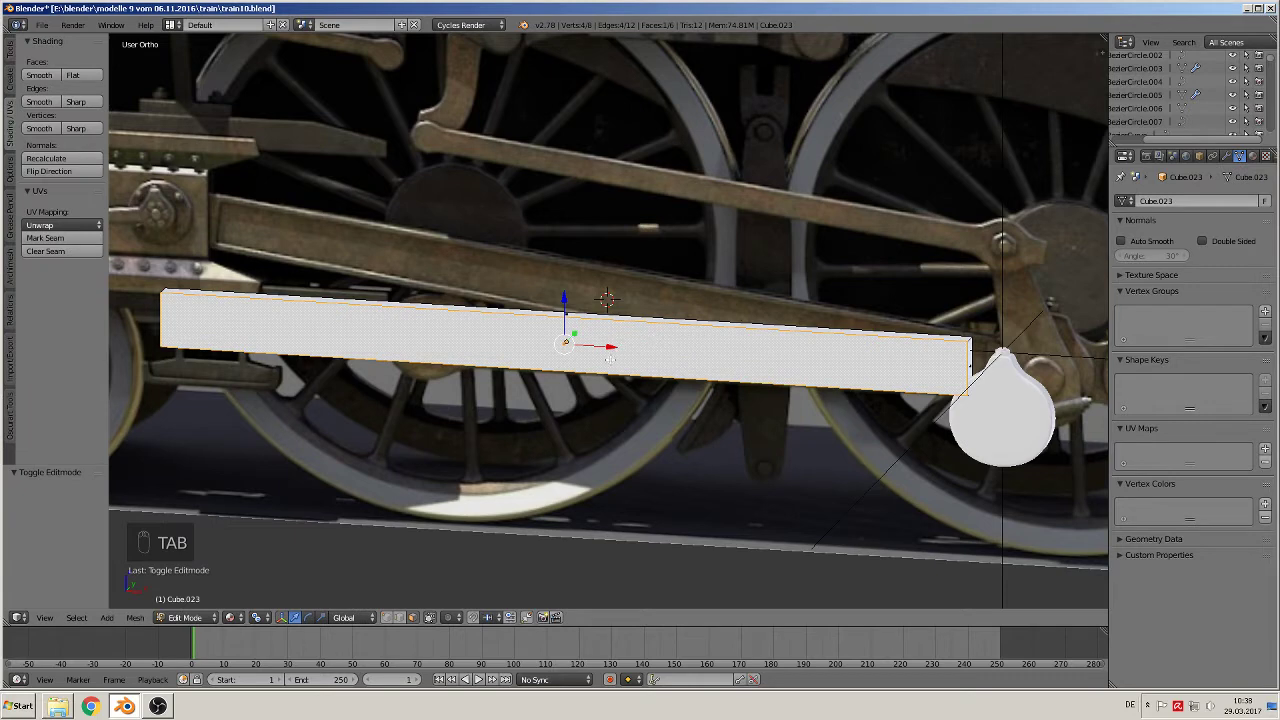
key("i")
right_click(684, 420)
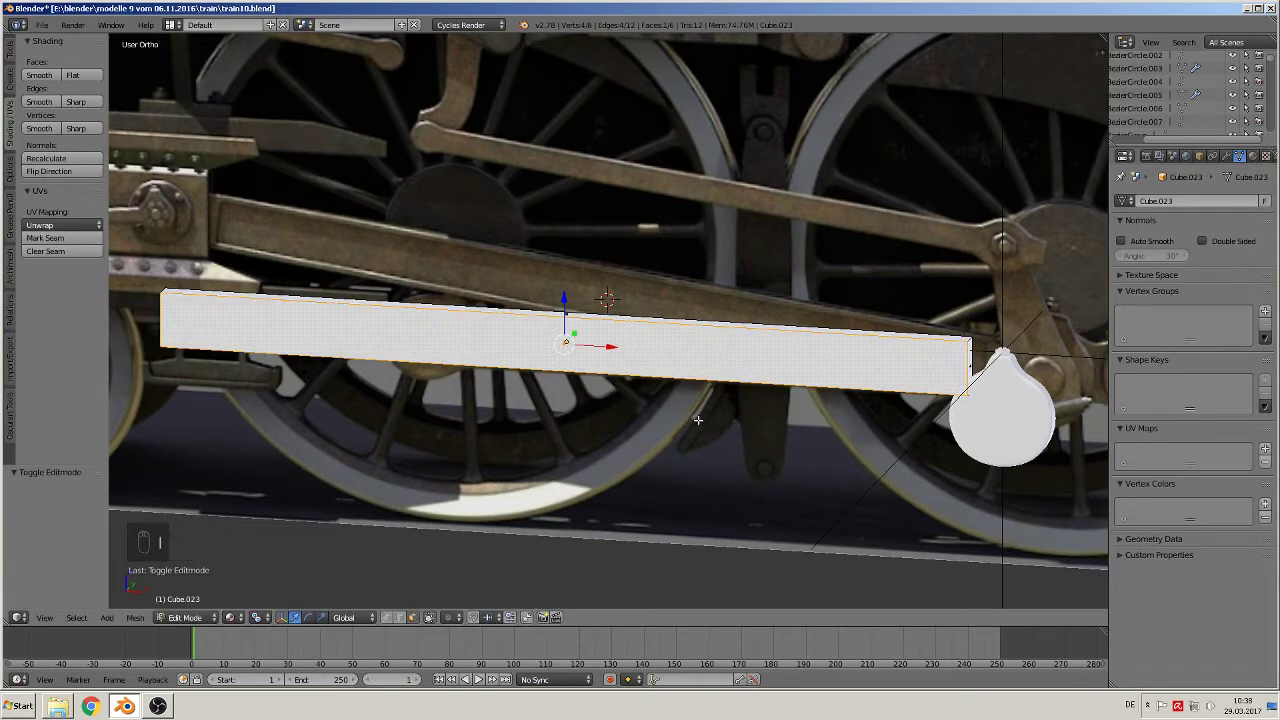
key("i")
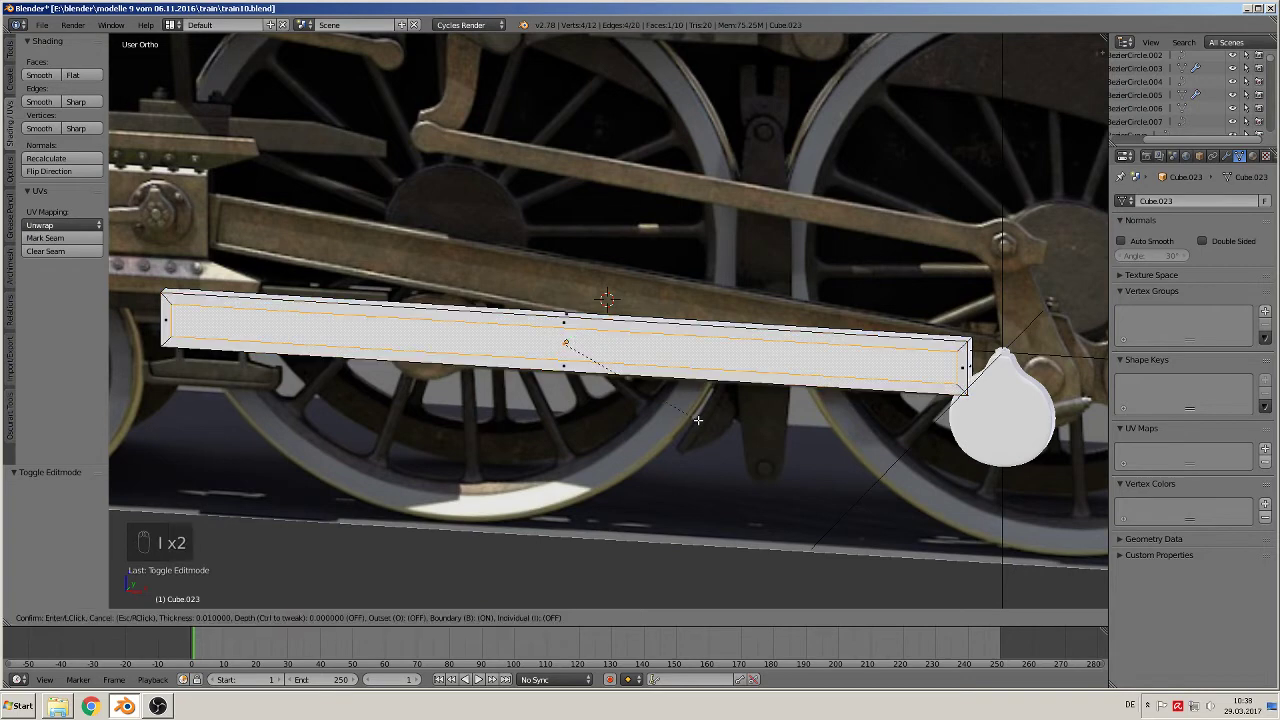
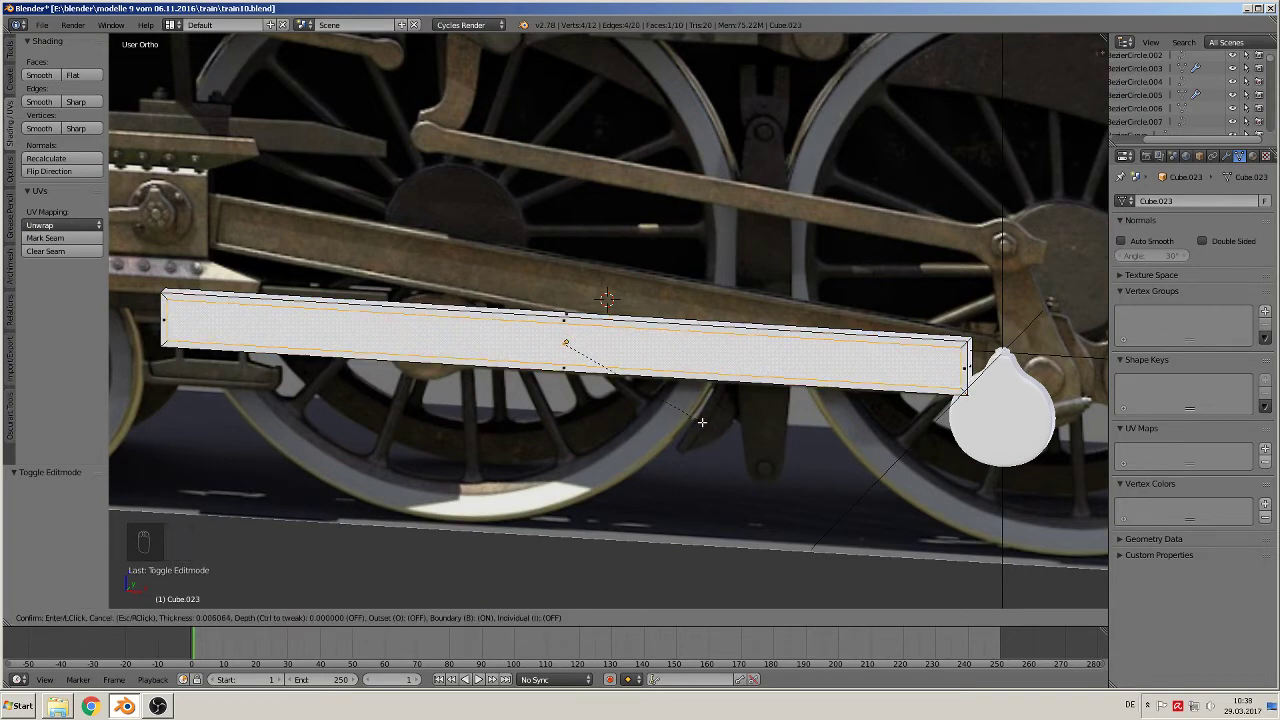
left_click(702, 422)
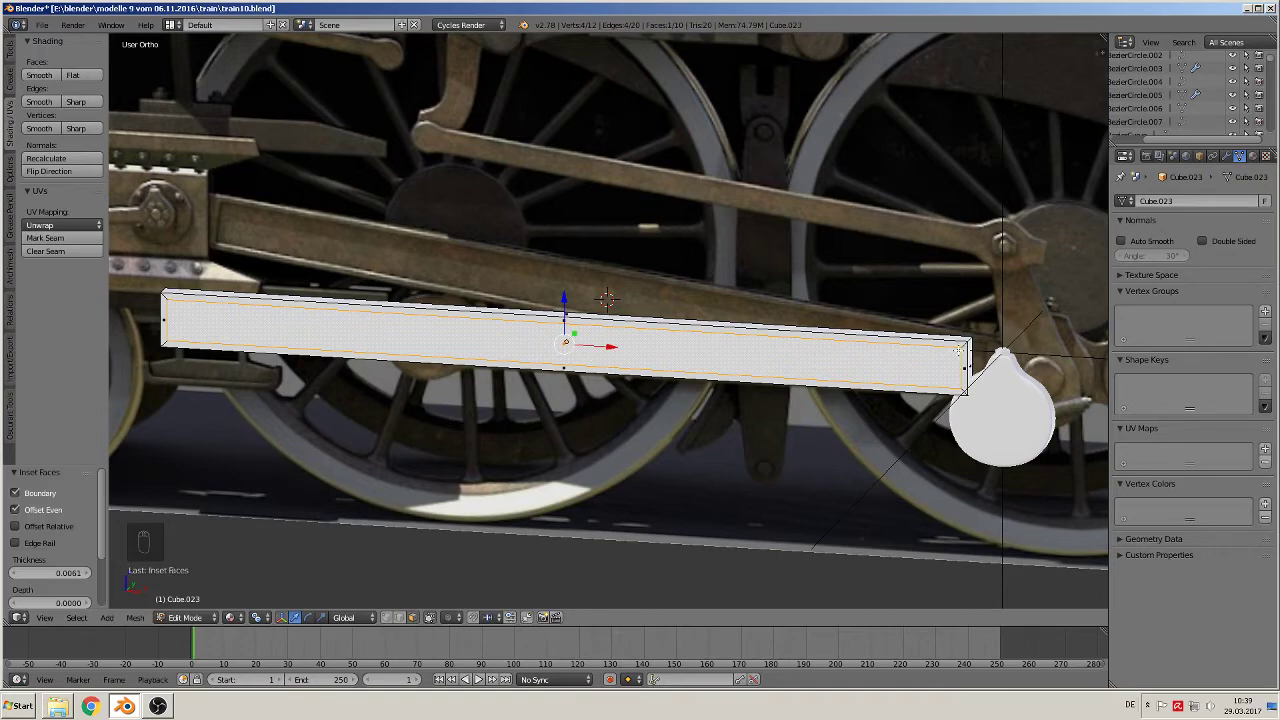
Step: Extrude the inset front face slightly inward along Y to form a recess, and leave Edit Mode
middle_click_drag(790, 406, 602, 402)
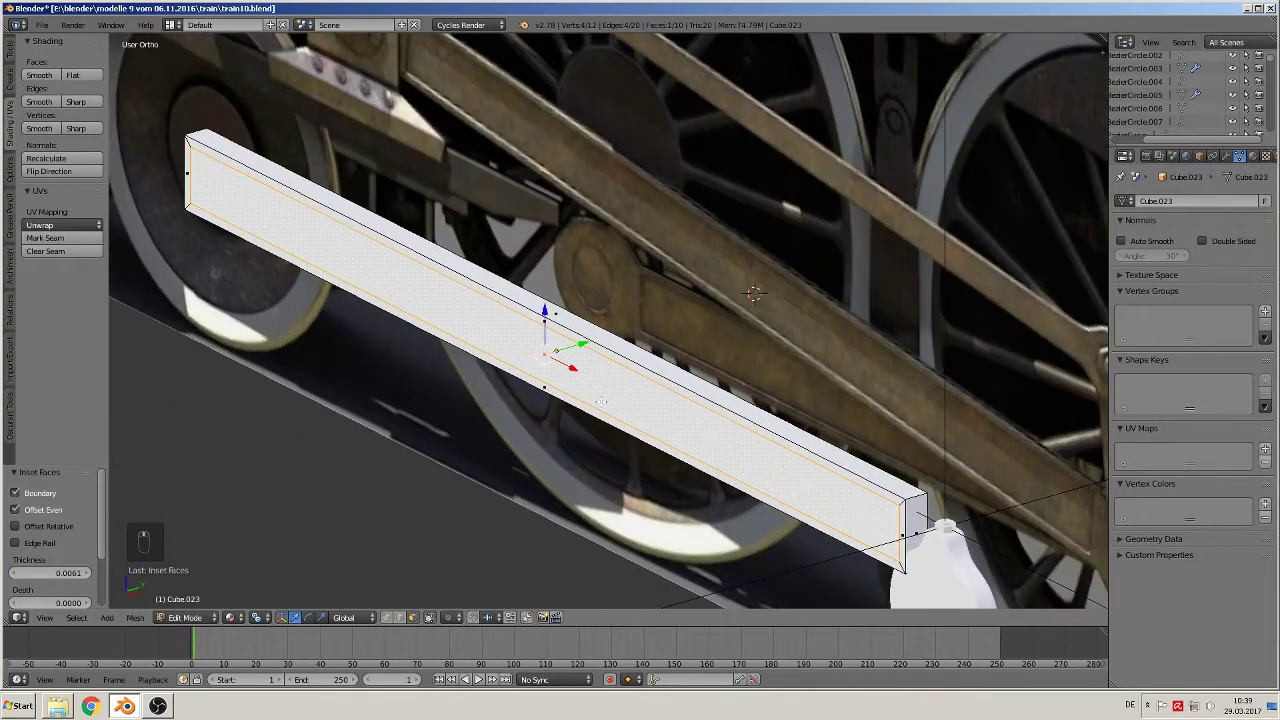
key("e")
right_click(582, 402)
left_click_drag(583, 343, 590, 342)
key("Tab")
Step: In Edit Mode, move the rod's end face nearest the crosshead outward by -0.008 along X
key("KP_1")
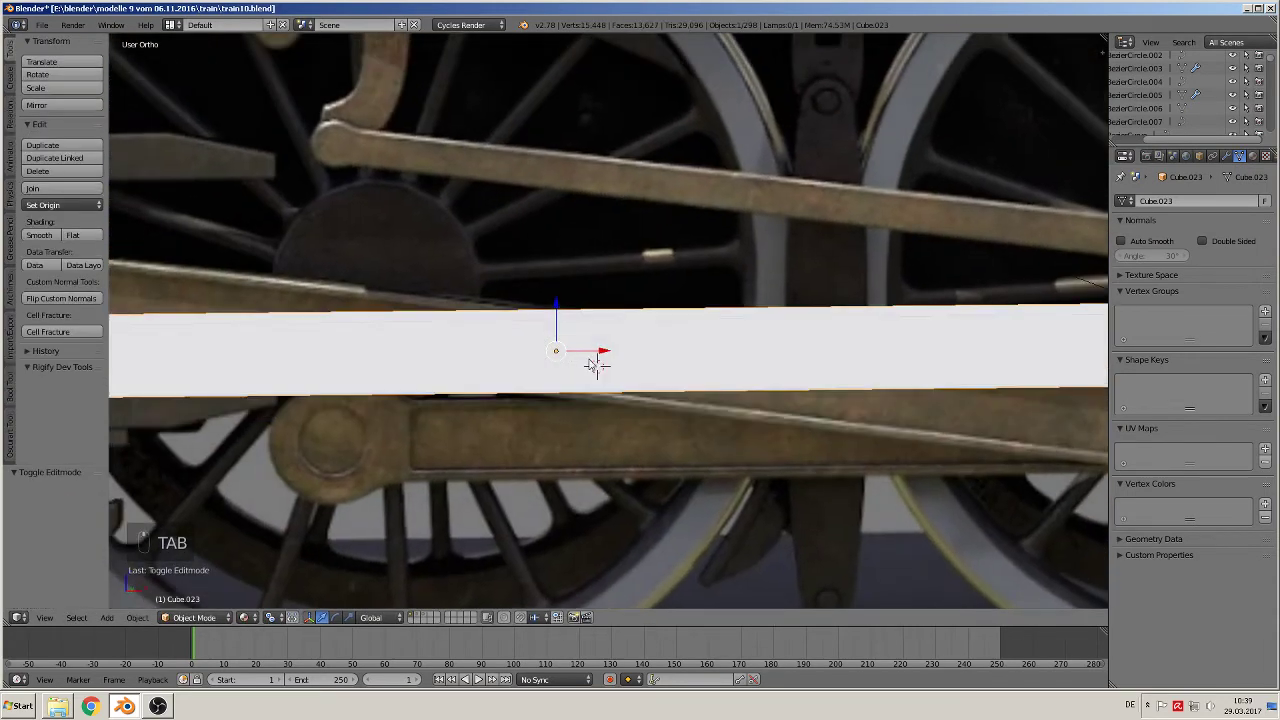
scroll(597, 364, "down", 1)
scroll(599, 365, "up", 2)
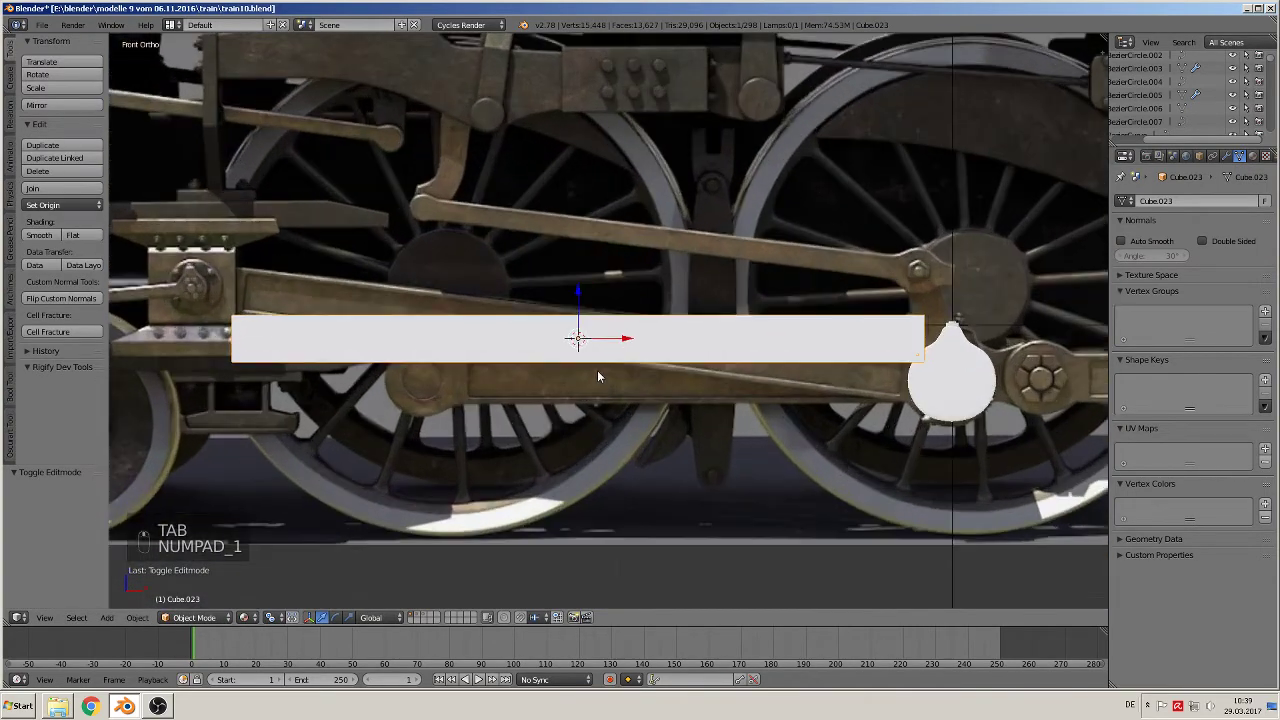
key("Tab")
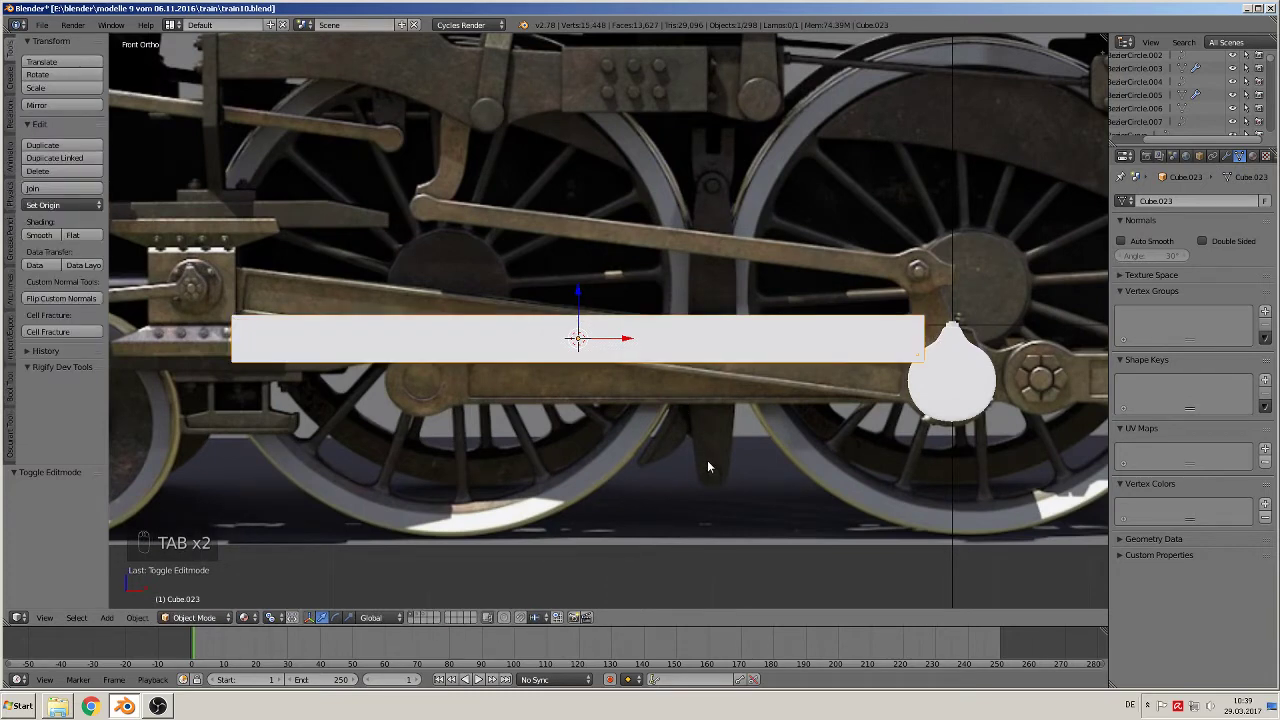
key("Tab")
middle_click_drag(335, 377, 480, 355, "shift")
scroll(513, 348, "up", 3)
right_click(395, 315)
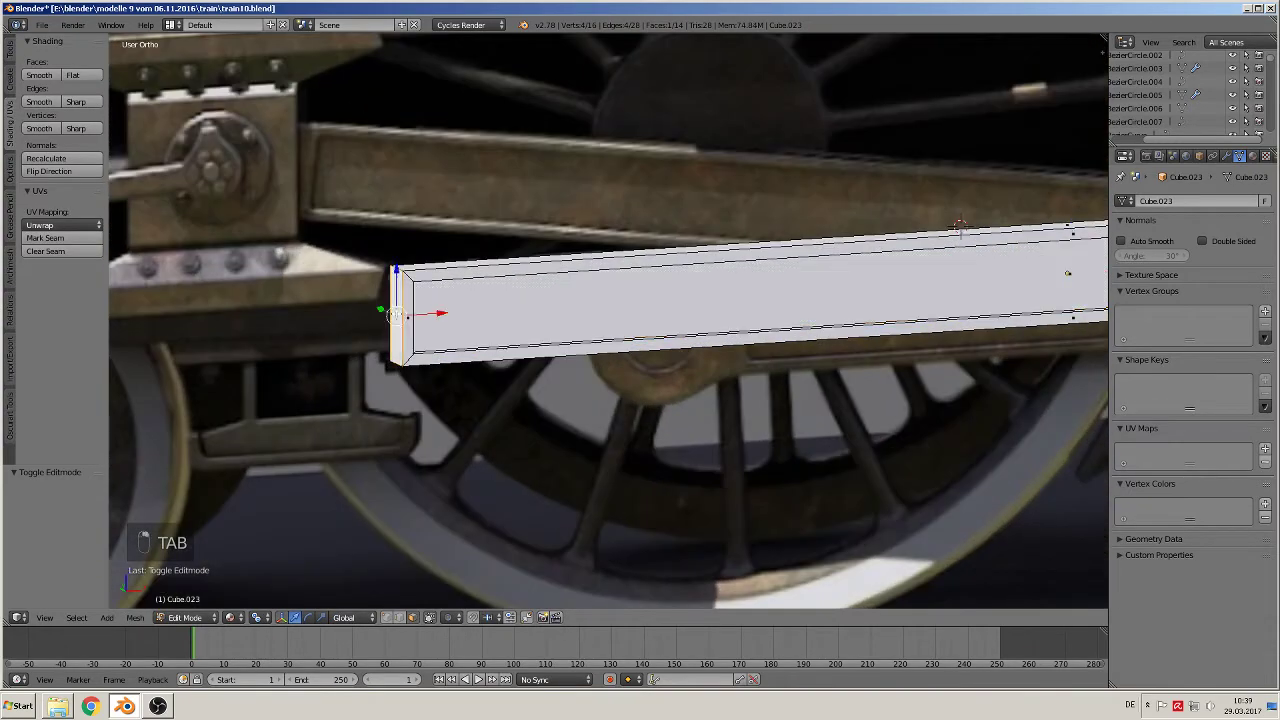
key("g")
key("x")
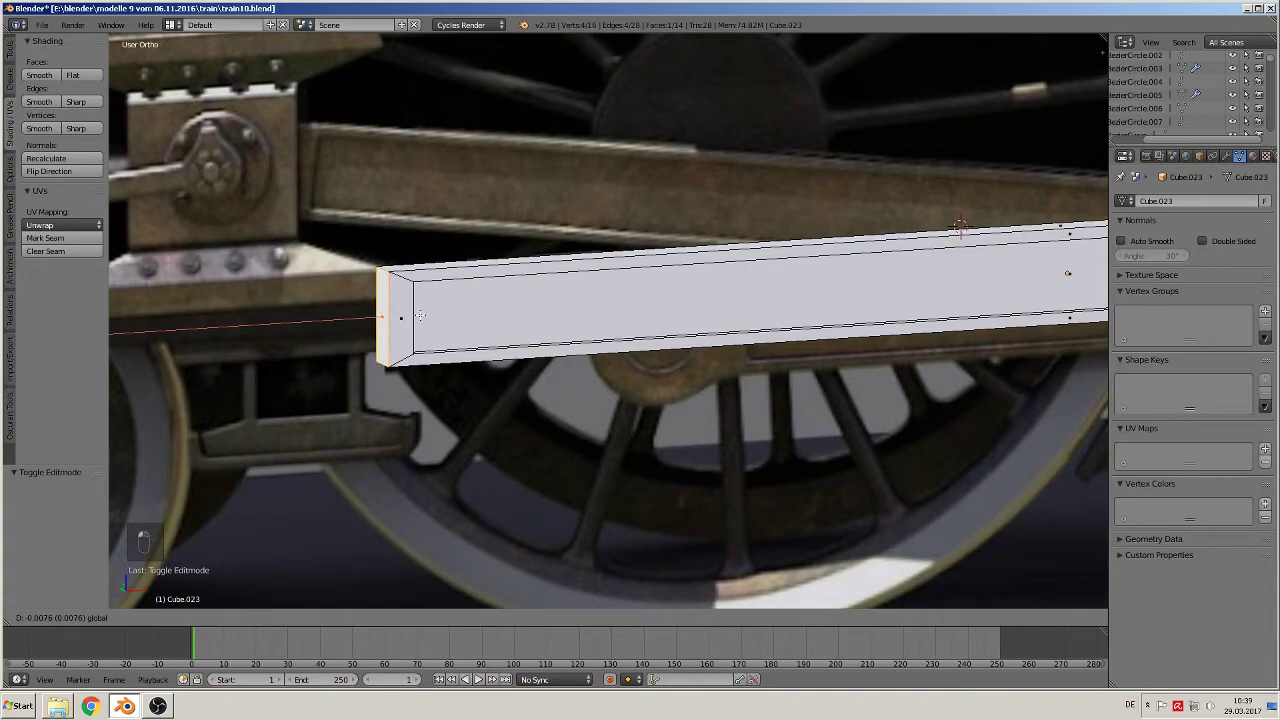
left_click(420, 315)
scroll(420, 300, "down", 4)
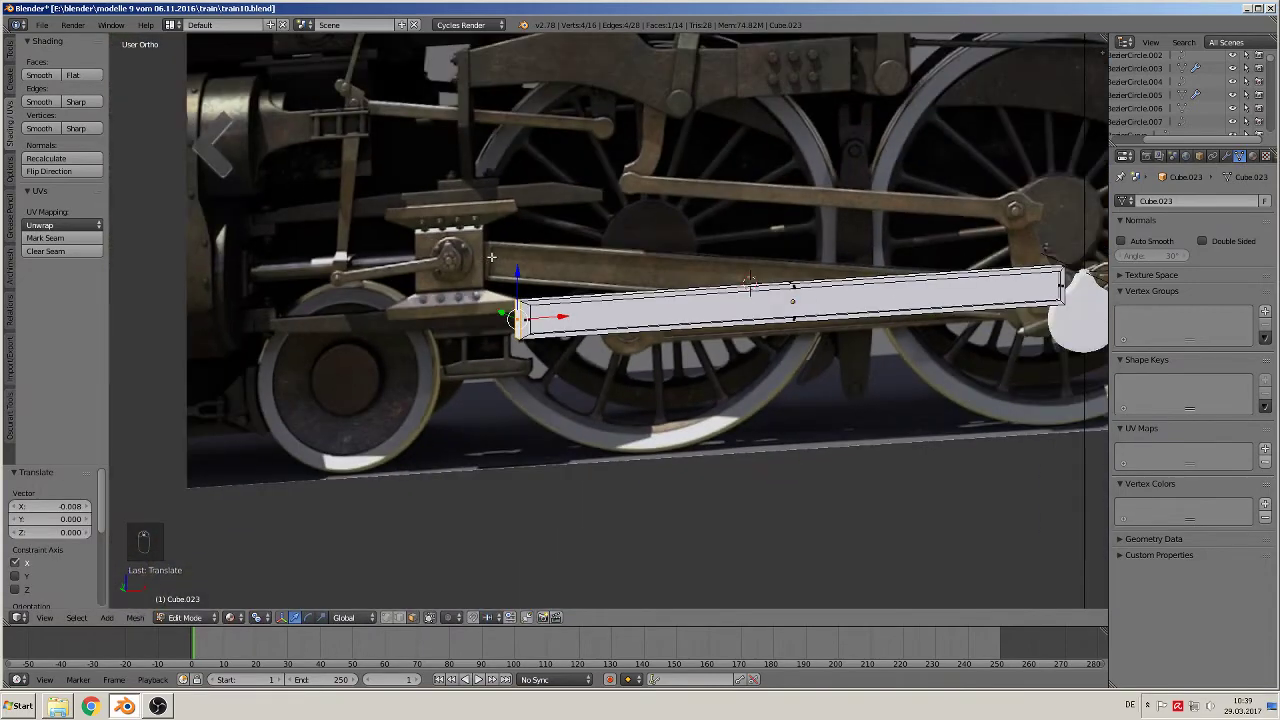
Step: Move the rod's opposite end face about 0.017 along X toward the bulb-shaped piece and leave Edit Mode
middle_click_drag(699, 340, 420, 320, "shift")
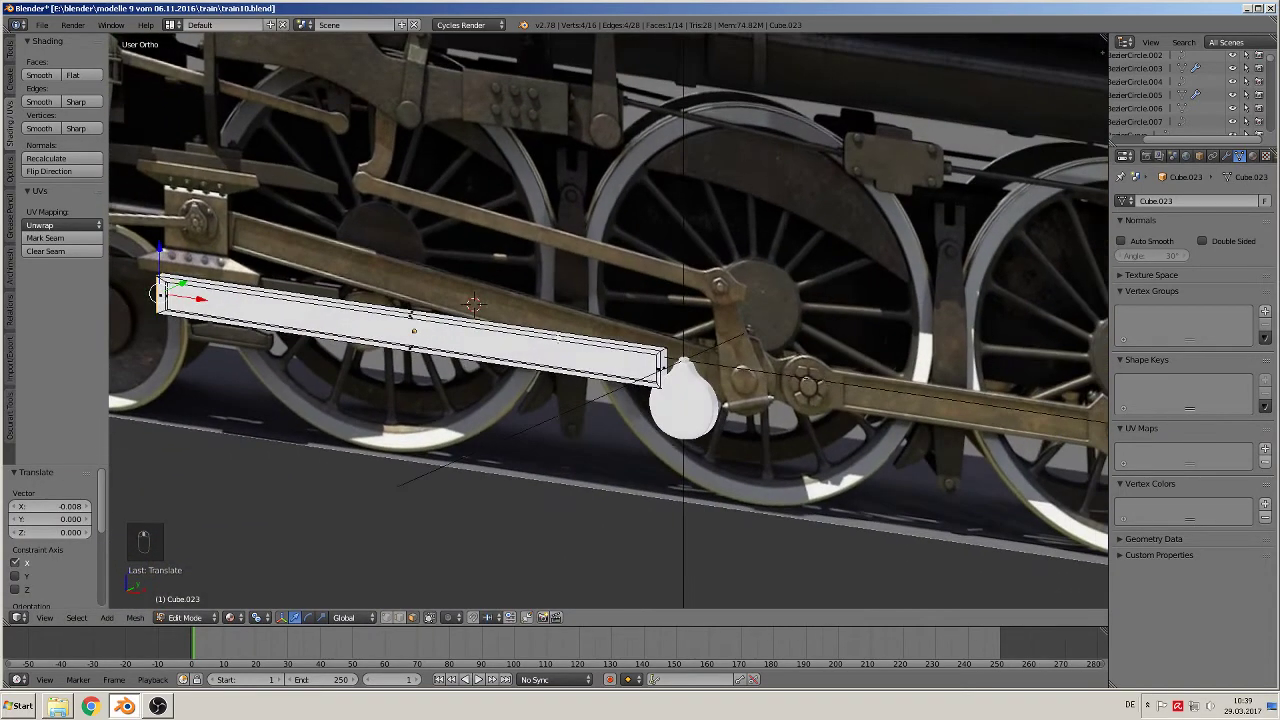
right_click(668, 366)
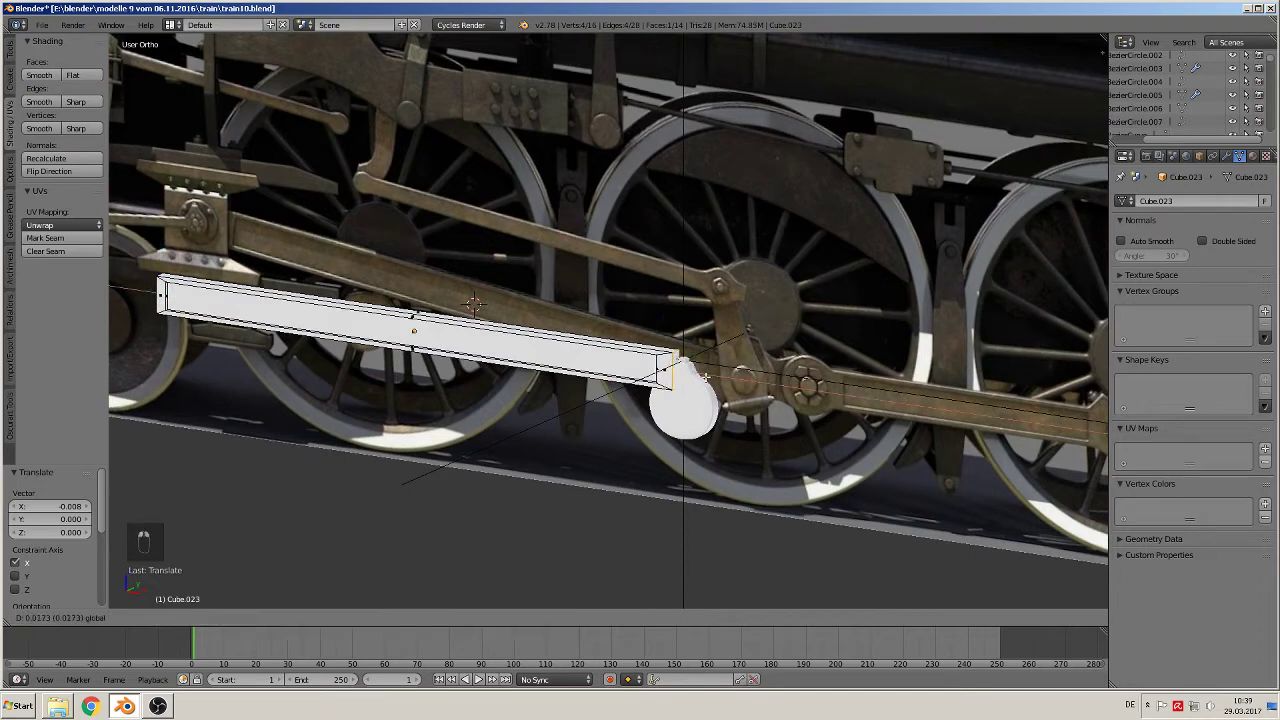
key("Tab")
middle_click_drag(630, 397, 672, 381)
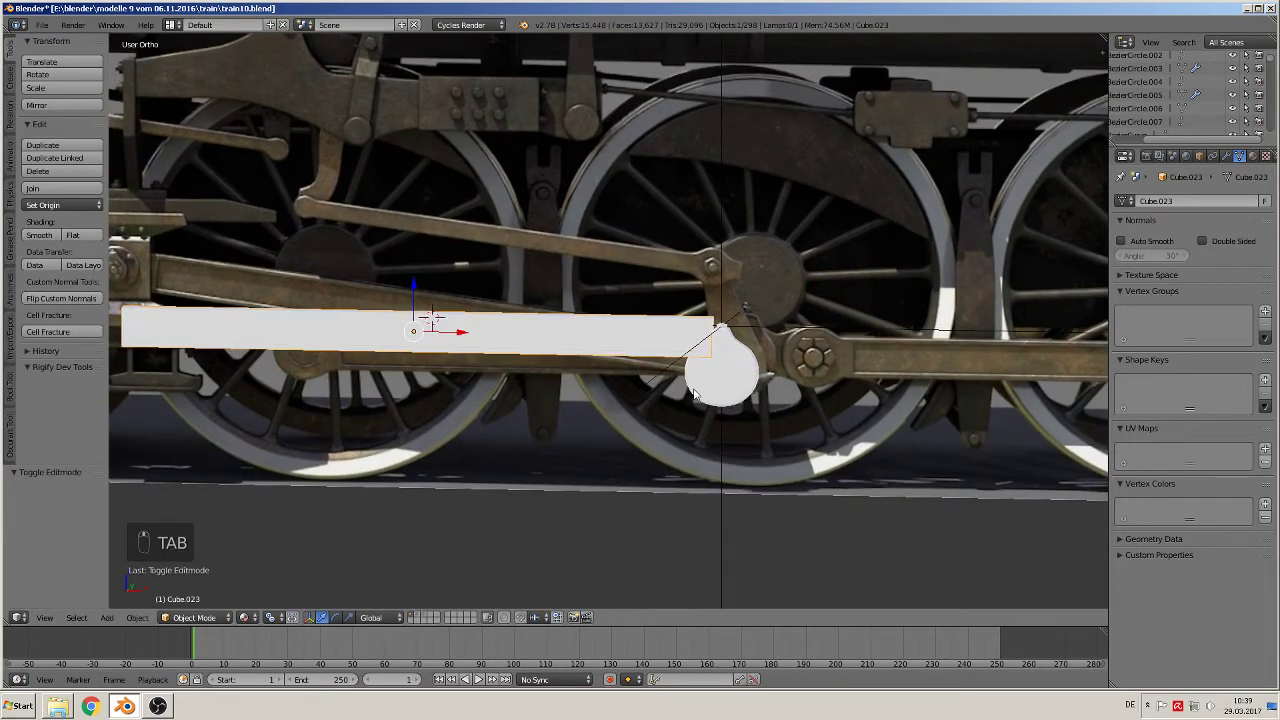
Step: Rotate the rod about 7.24° in front view to match the slope of the reference rod
key("KP_1")
key("r")
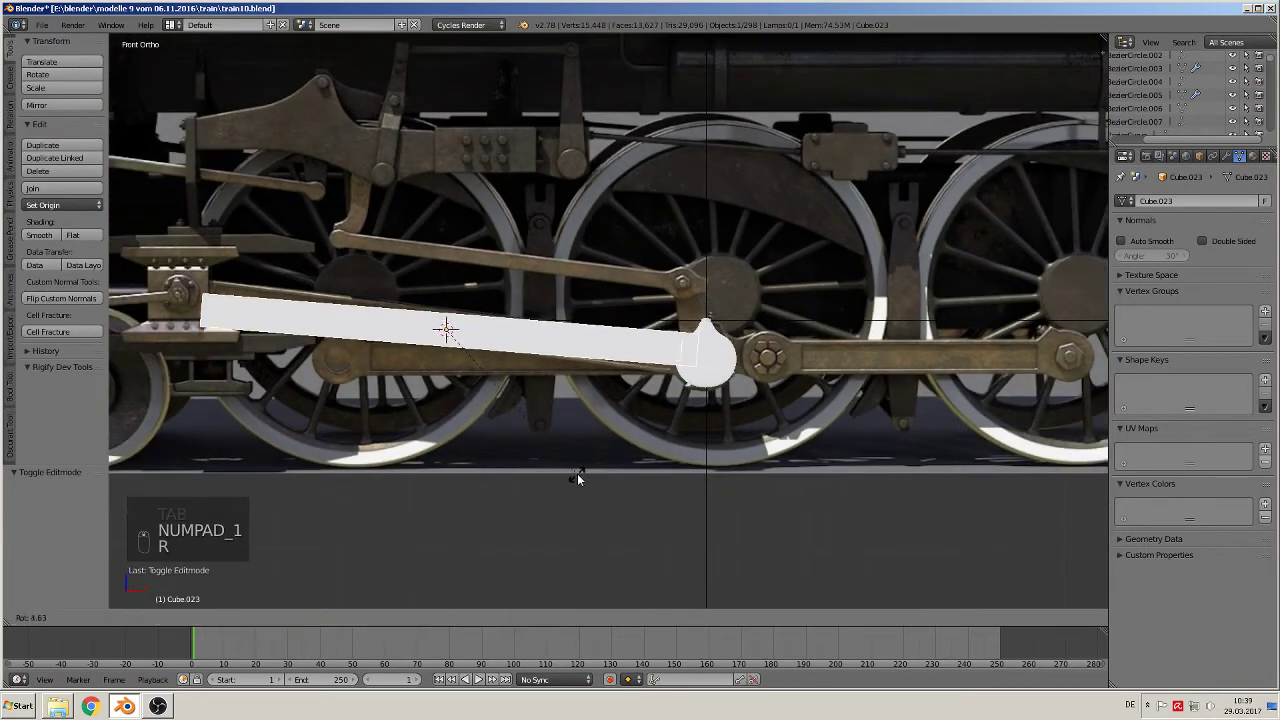
left_click(571, 482)
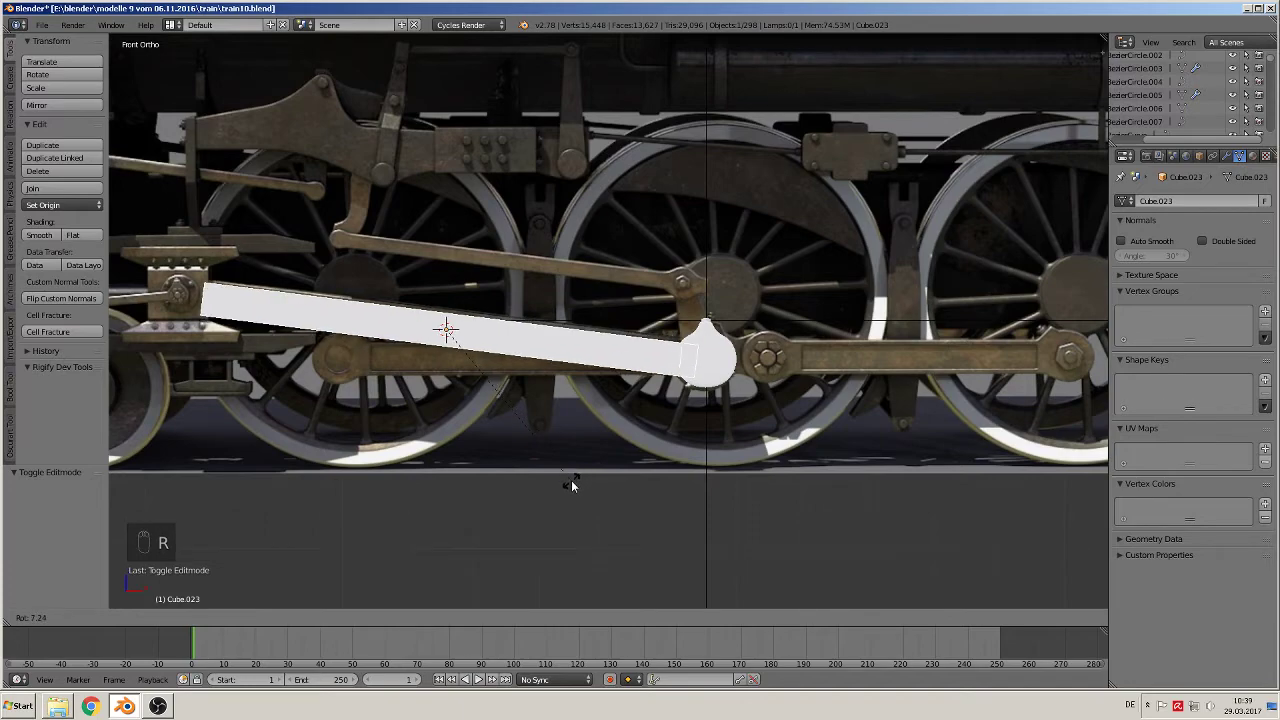
Step: Shift the rod 0.002 along Y relative to the bulb-shaped end piece
middle_click_drag(571, 482, 507, 500)
scroll(507, 496, "up", 5)
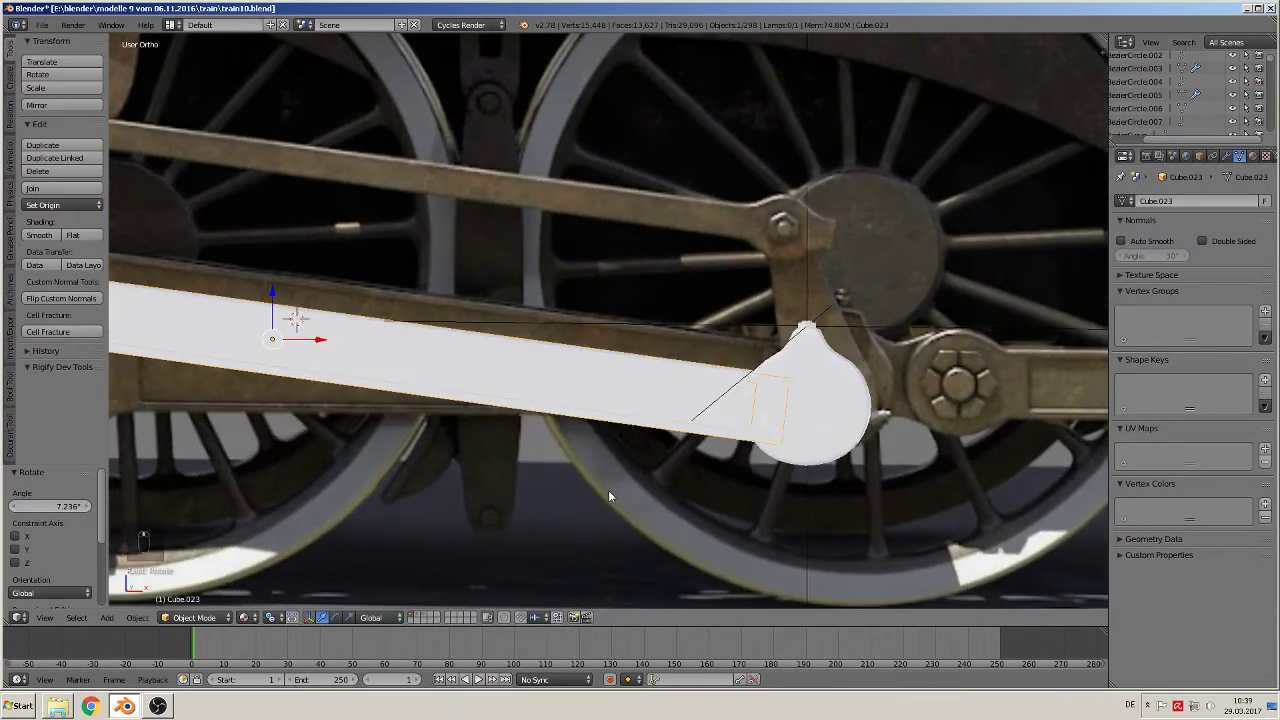
middle_click_drag(608, 496, 738, 406)
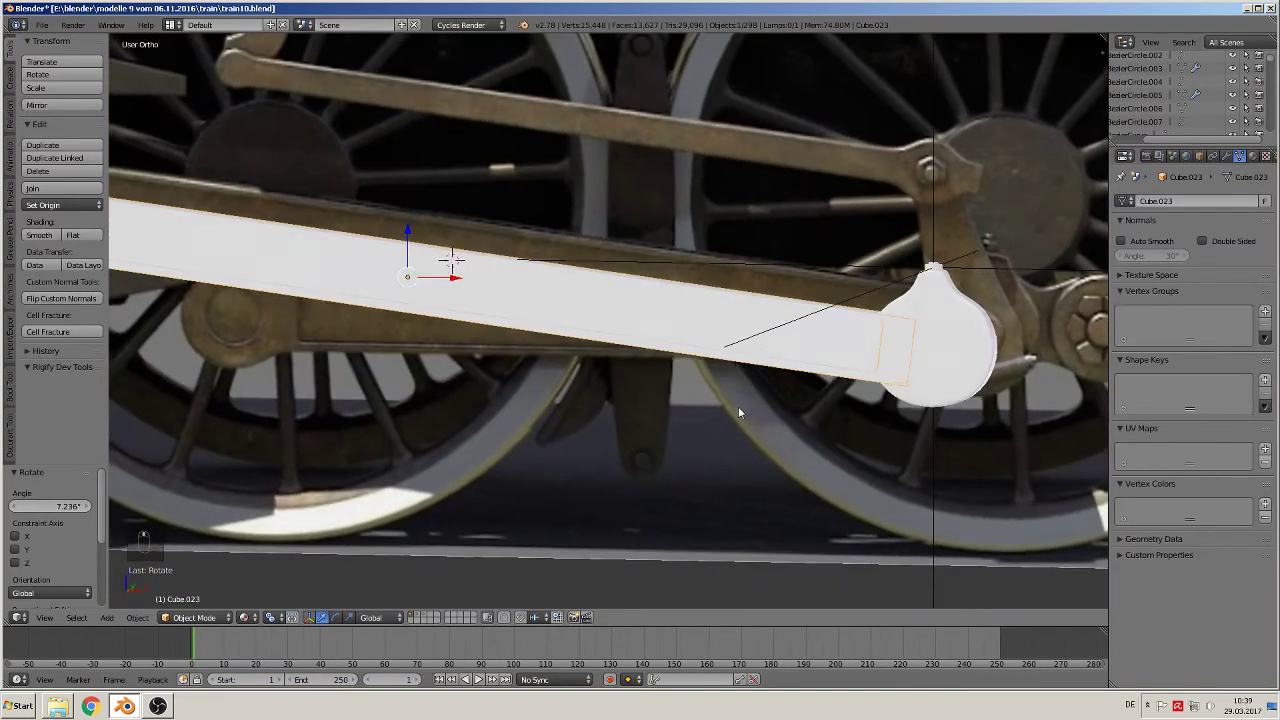
middle_click_drag(801, 381, 675, 413)
left_click_drag(447, 271, 455, 279)
Step: Select the rod, end piece and screw together and move them -0.491 in X and 1.546 in Z, among the finished parts
middle_click_drag(455, 279, 569, 280)
scroll(577, 304, "down", 2)
middle_click_drag(590, 324, 490, 407)
scroll(598, 338, "down", 3)
scroll(490, 409, "up", 4)
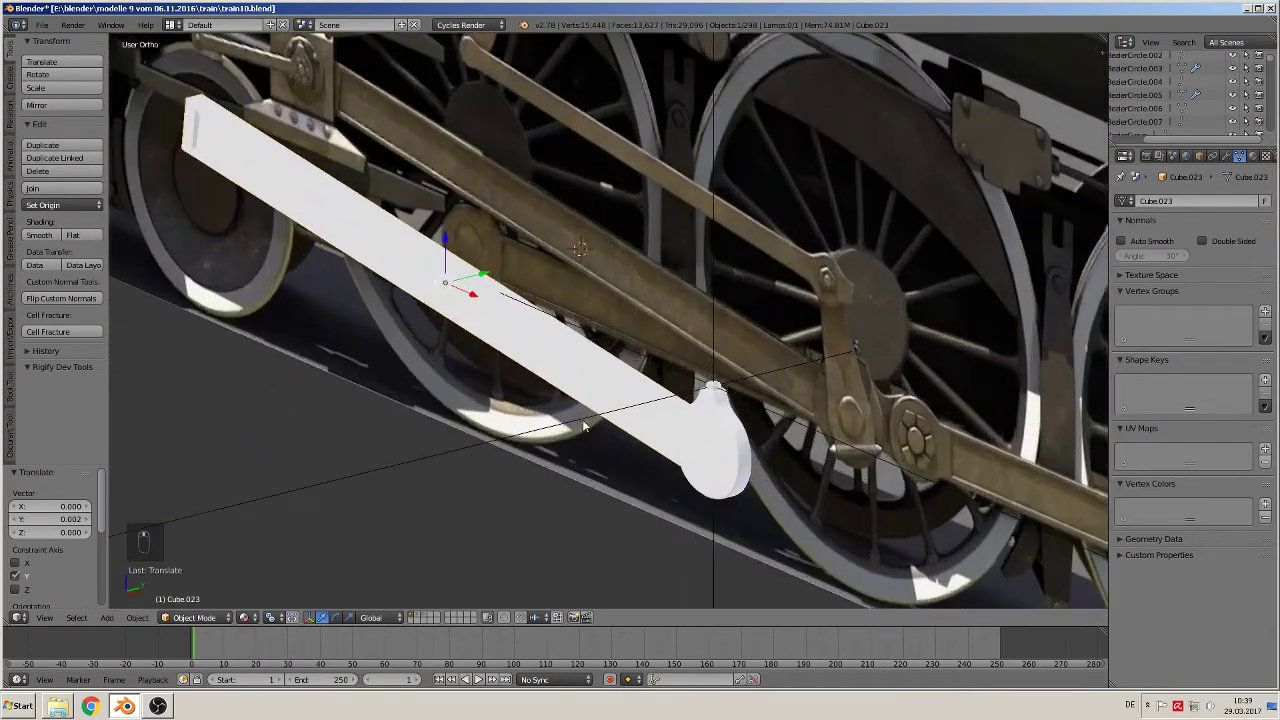
right_click(741, 454)
right_click(742, 405)
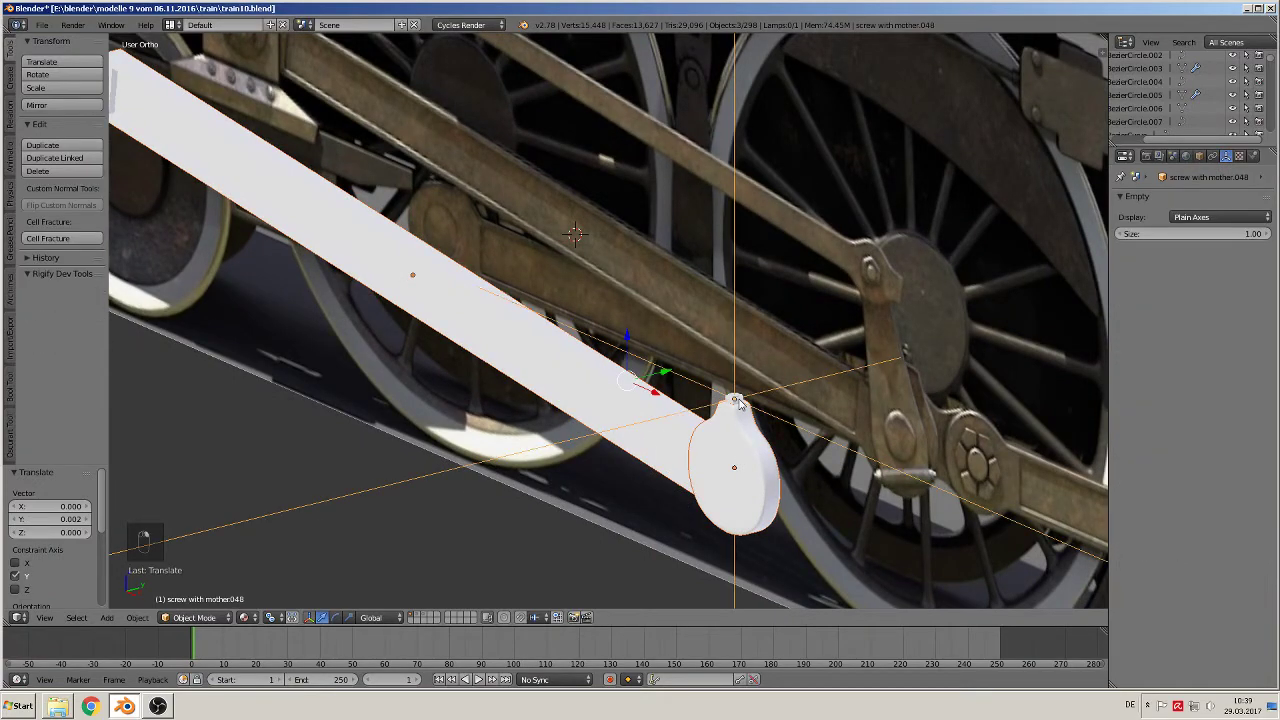
scroll(701, 428, "down", 7)
key("KP_1")
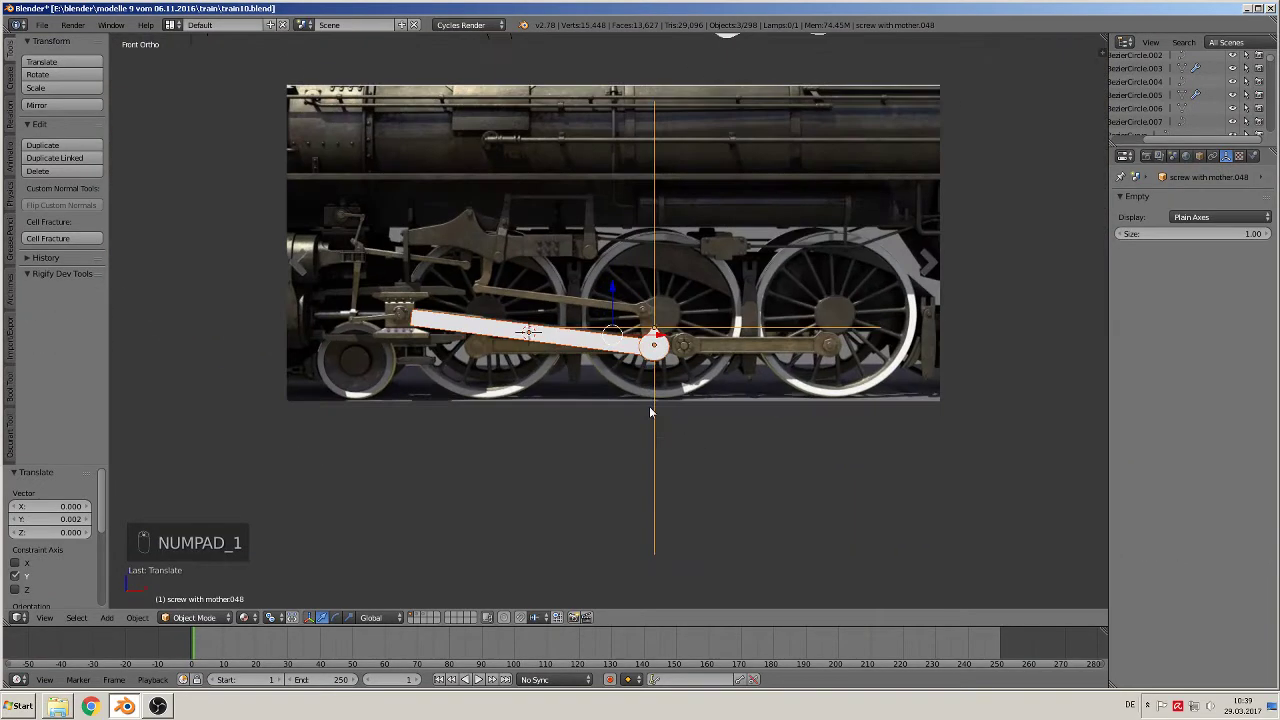
key("g")
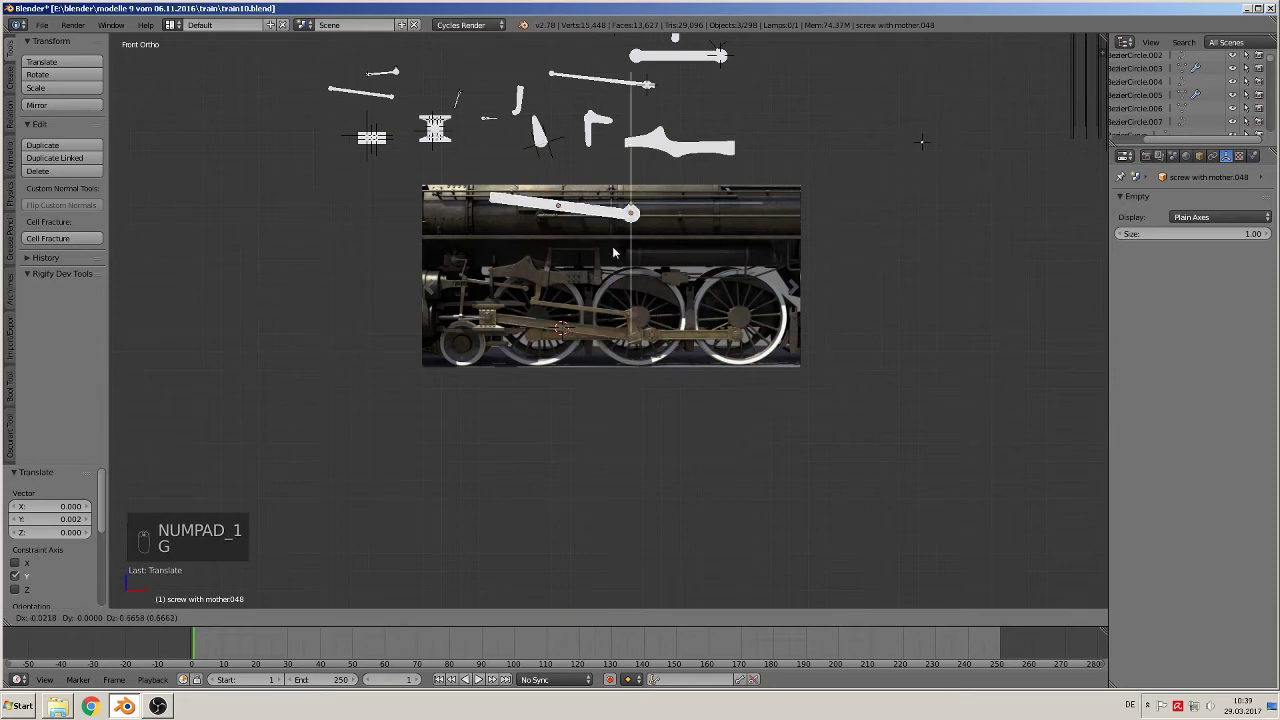
left_click(922, 141)
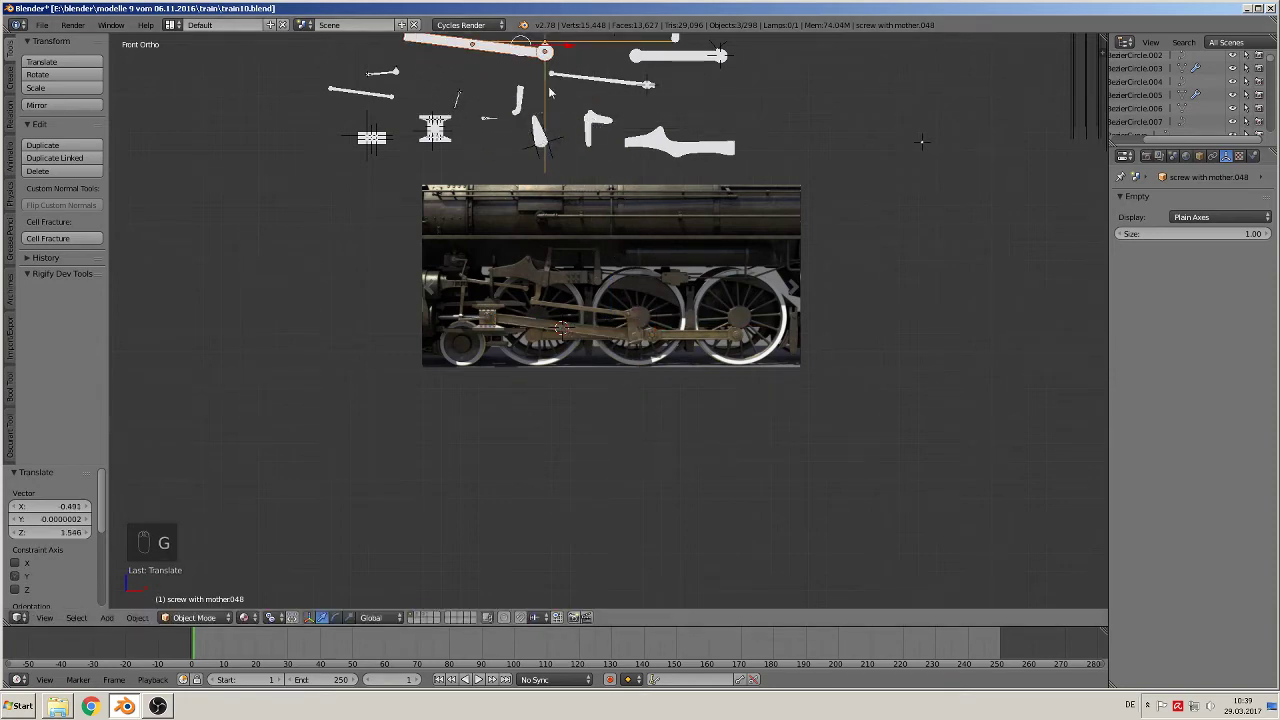
Step: Select only the bulb-shaped end piece and its screw, nudge them slightly down along Z, and clear the selection
middle_click_drag(548, 91, 620, 335, "shift")
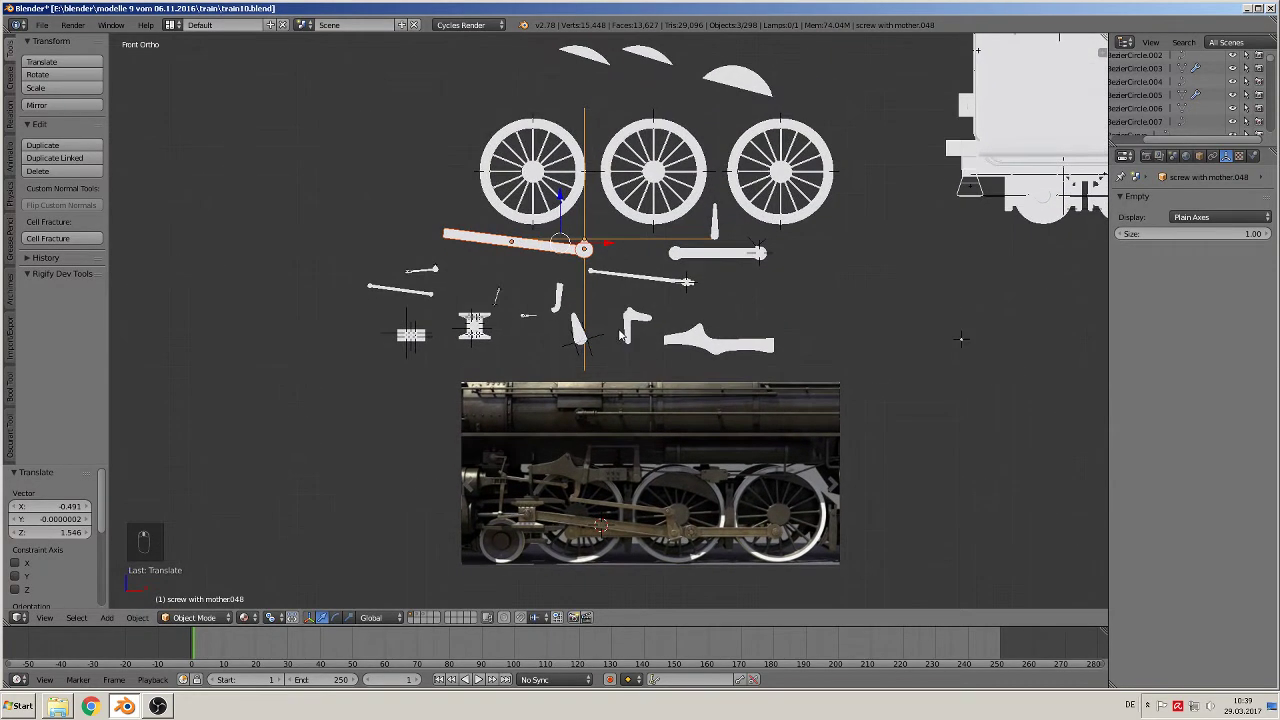
scroll(614, 266, "up", 10)
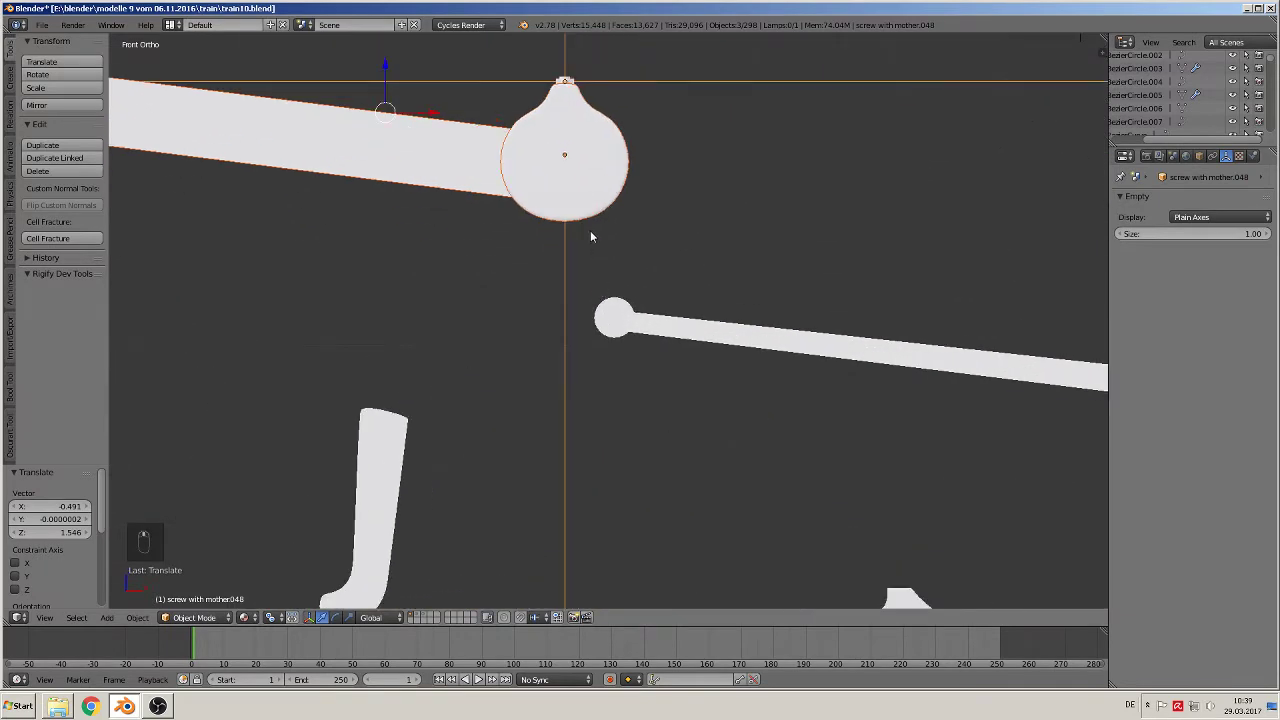
right_click(580, 170)
right_click(567, 83, "shift")
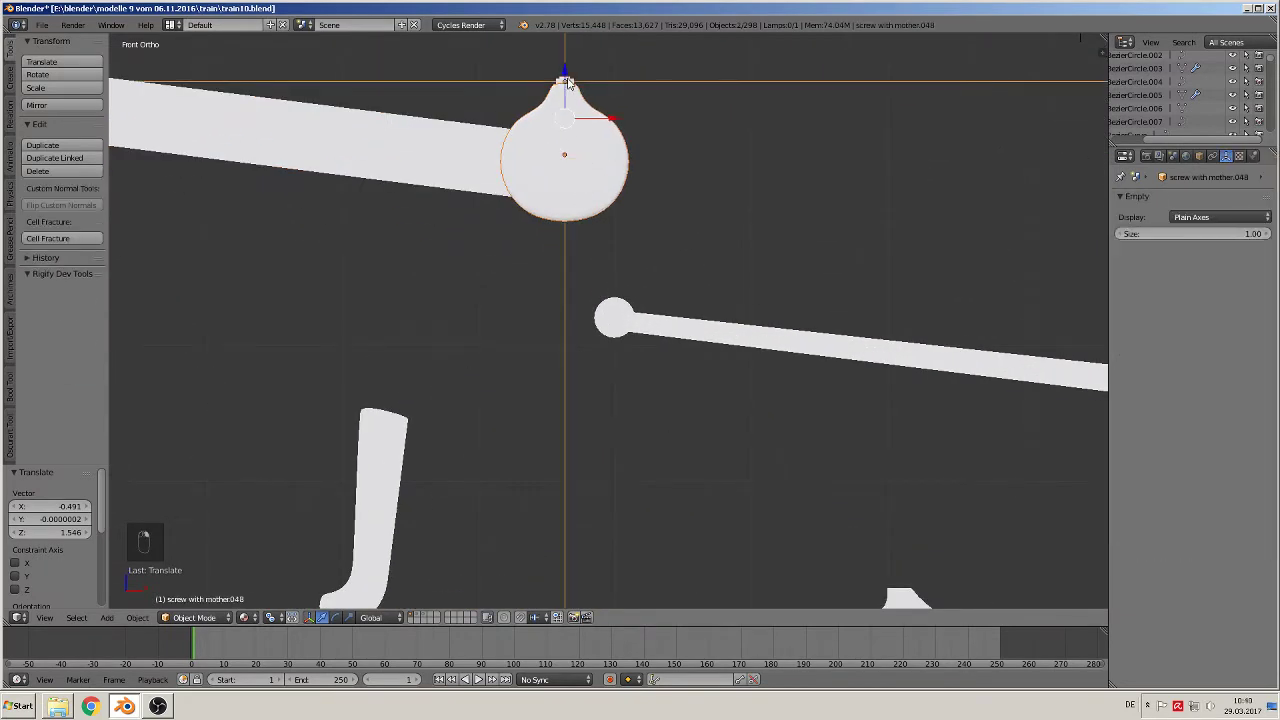
scroll(580, 200, "down", 6)
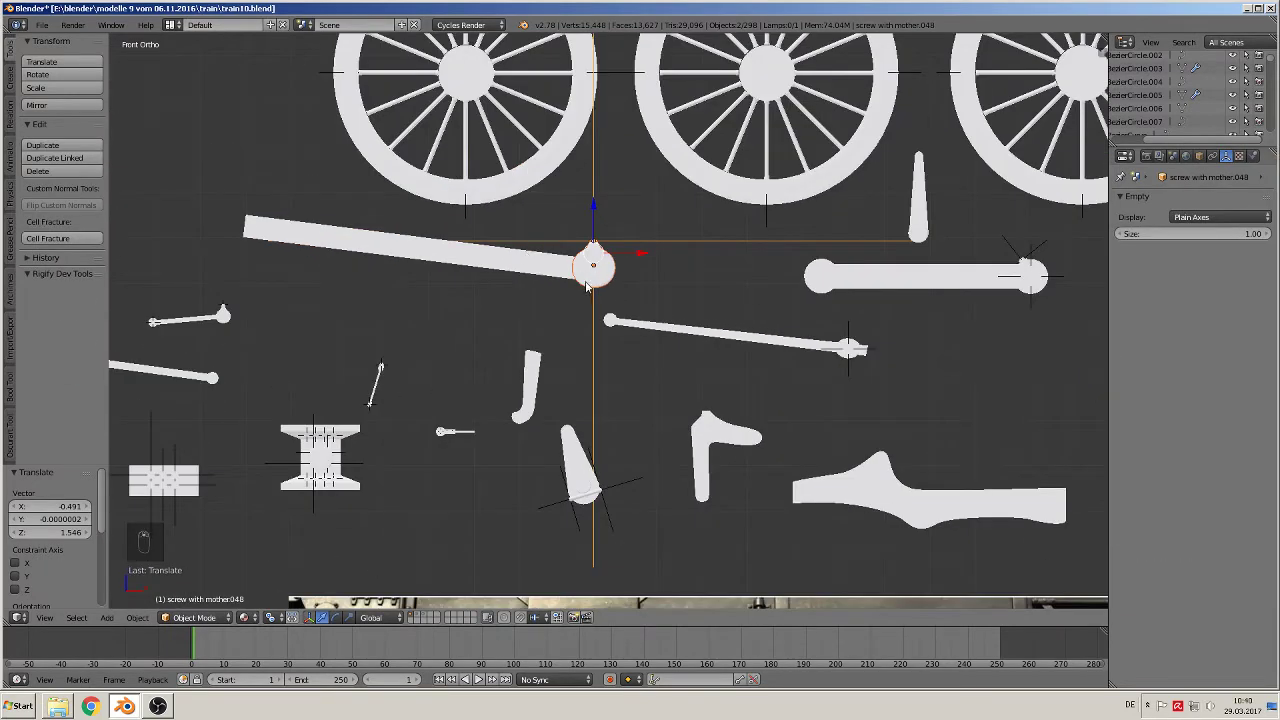
scroll(596, 290, "up", 2)
scroll(594, 289, "down", 1)
middle_click_drag(602, 295, 665, 322, "shift")
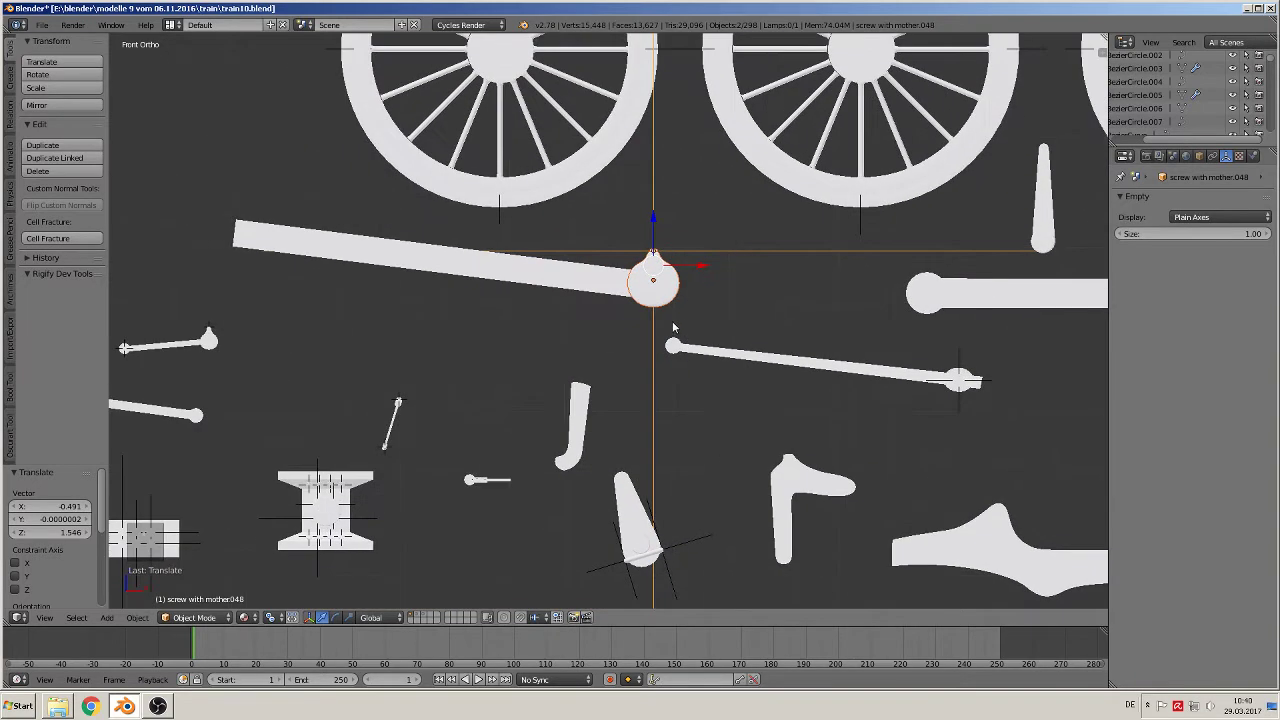
scroll(672, 322, "up", 2)
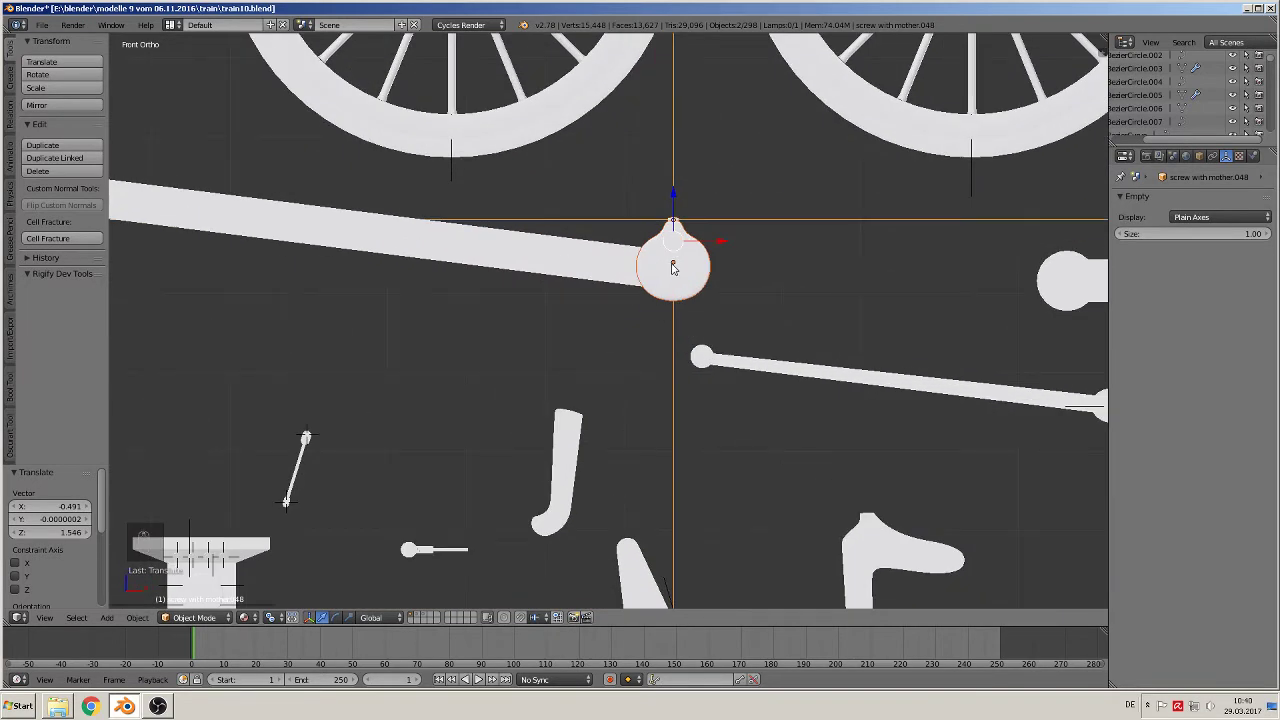
left_click_drag(674, 202, 675, 210)
key("a")
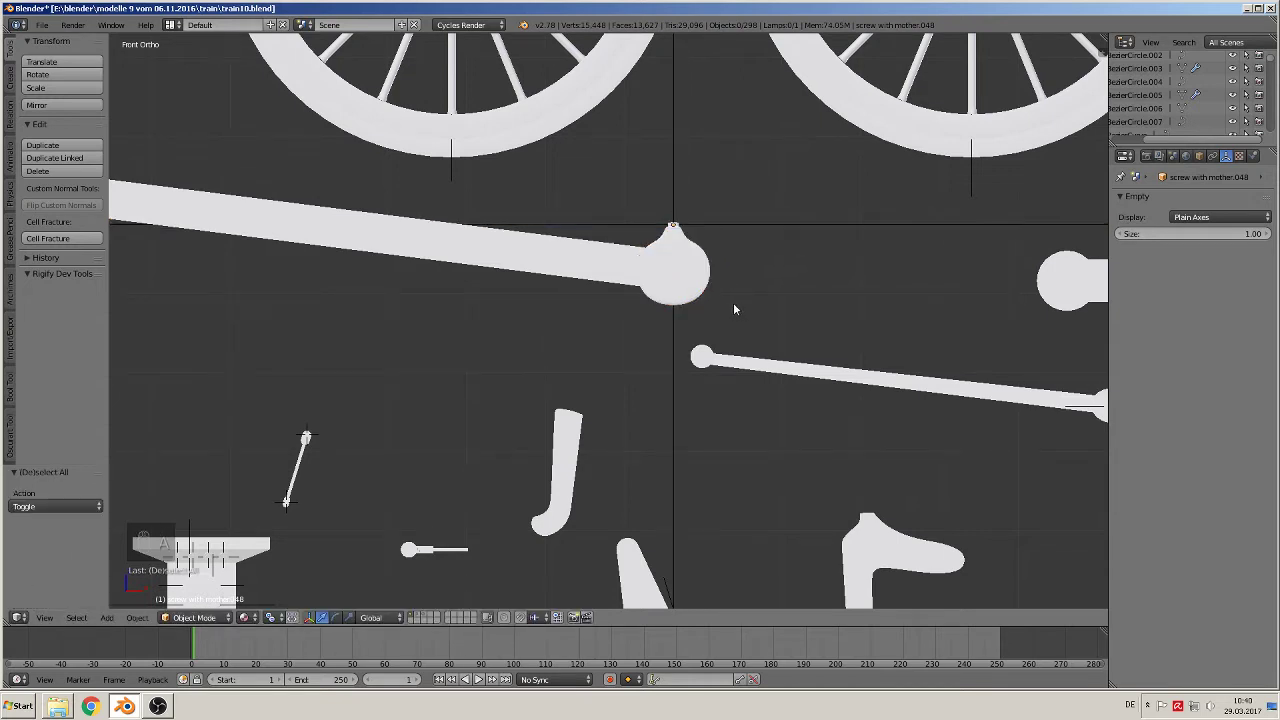
Step: Select the screw's empty on top of the end piece and reduce its display size to 0.04
scroll(733, 309, "down", 5)
middle_click_drag(707, 310, 652, 329)
key("KP_1")
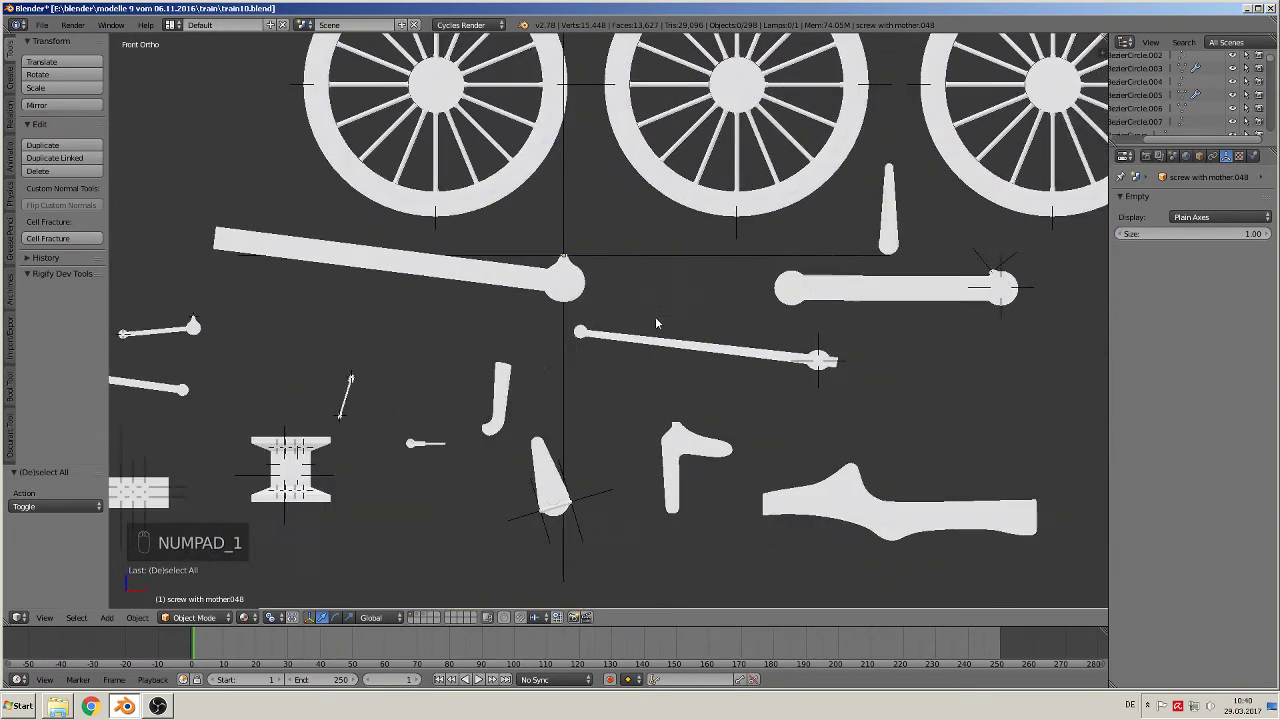
scroll(564, 300, "up", 6)
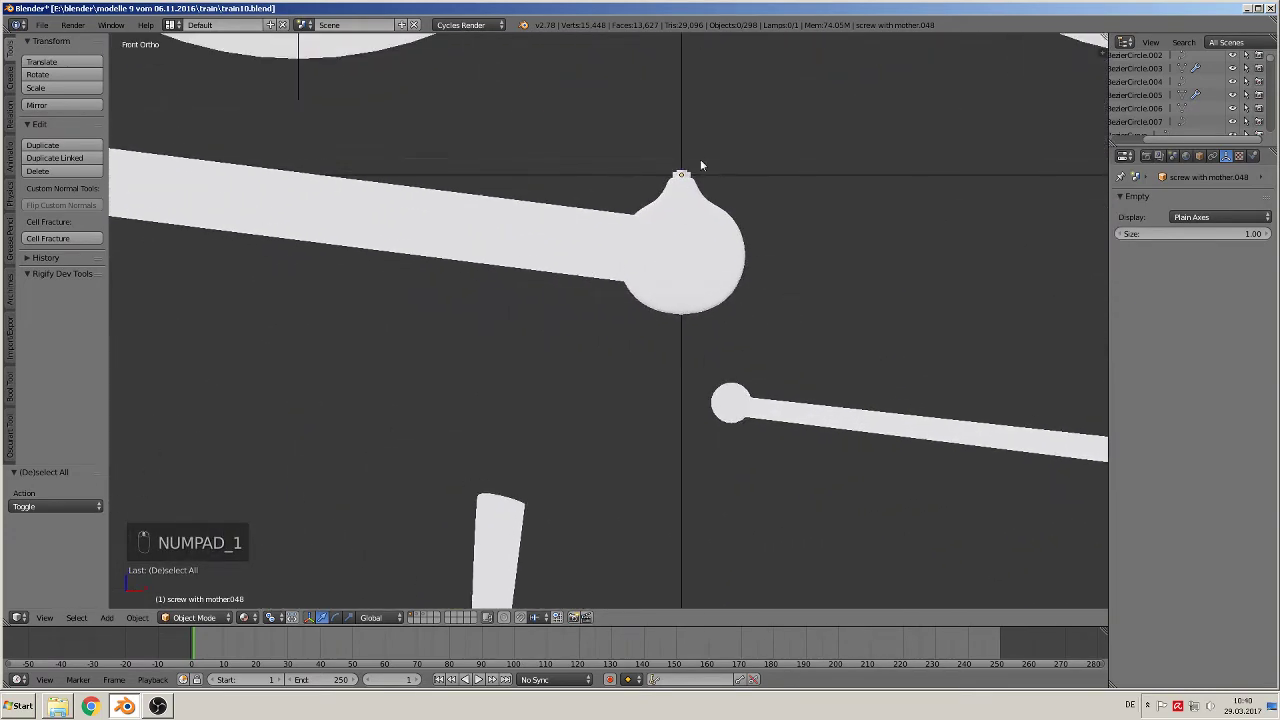
right_click(683, 174)
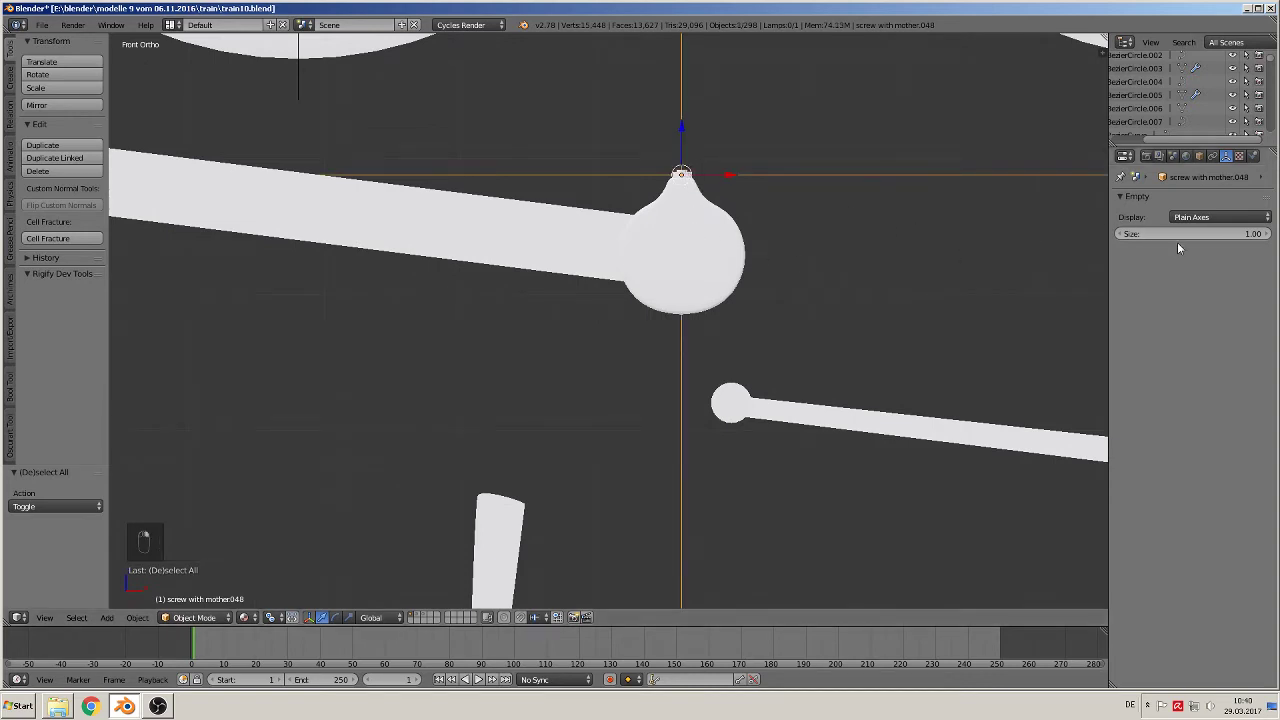
left_click_drag(1193, 234, 1136, 234)
Step: Parent the bulb-shaped end piece to the connecting rod with the Object option, and test the link with a cancelled move of the rod
middle_click_drag(634, 257, 590, 290)
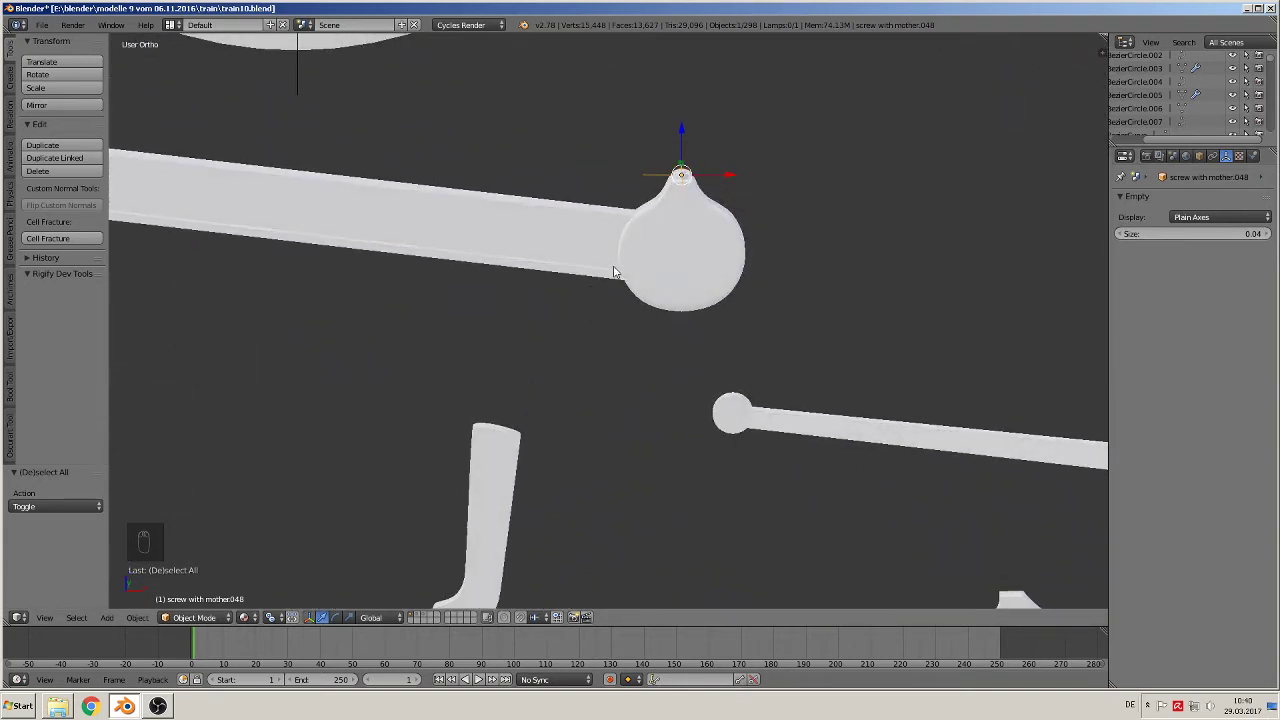
scroll(615, 272, "down", 1)
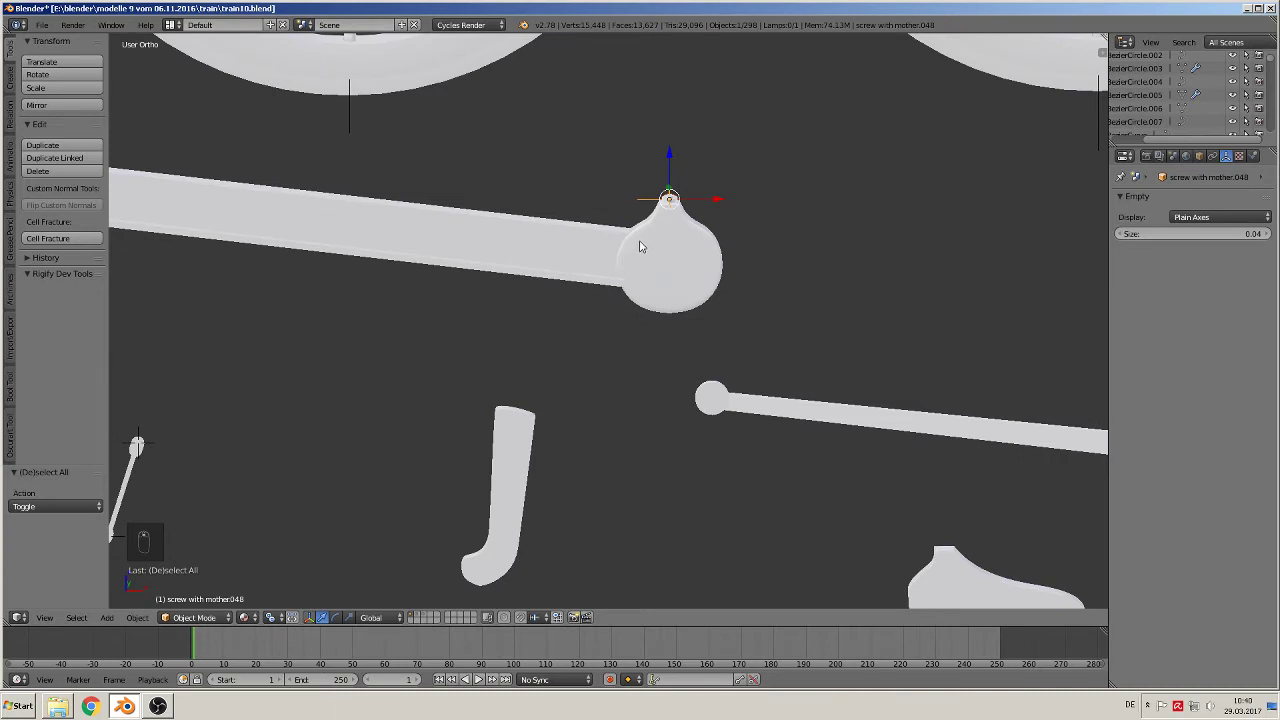
scroll(699, 224, "up", 1)
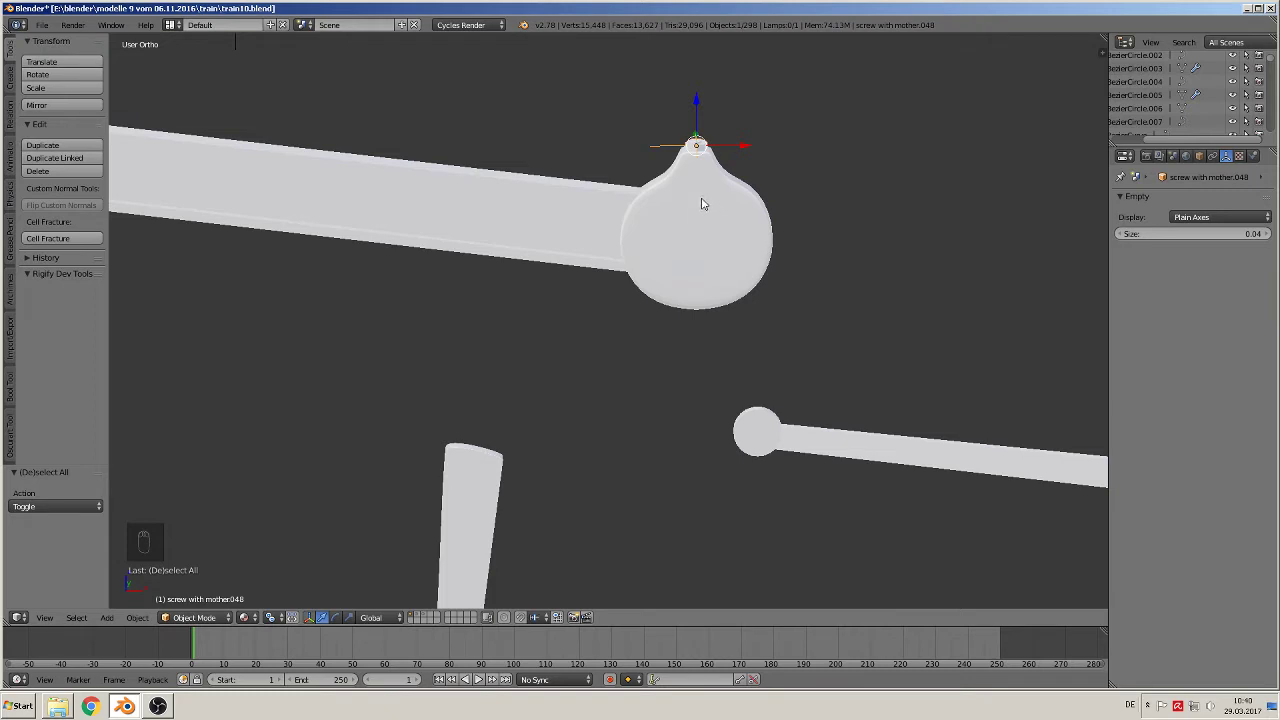
right_click(707, 202)
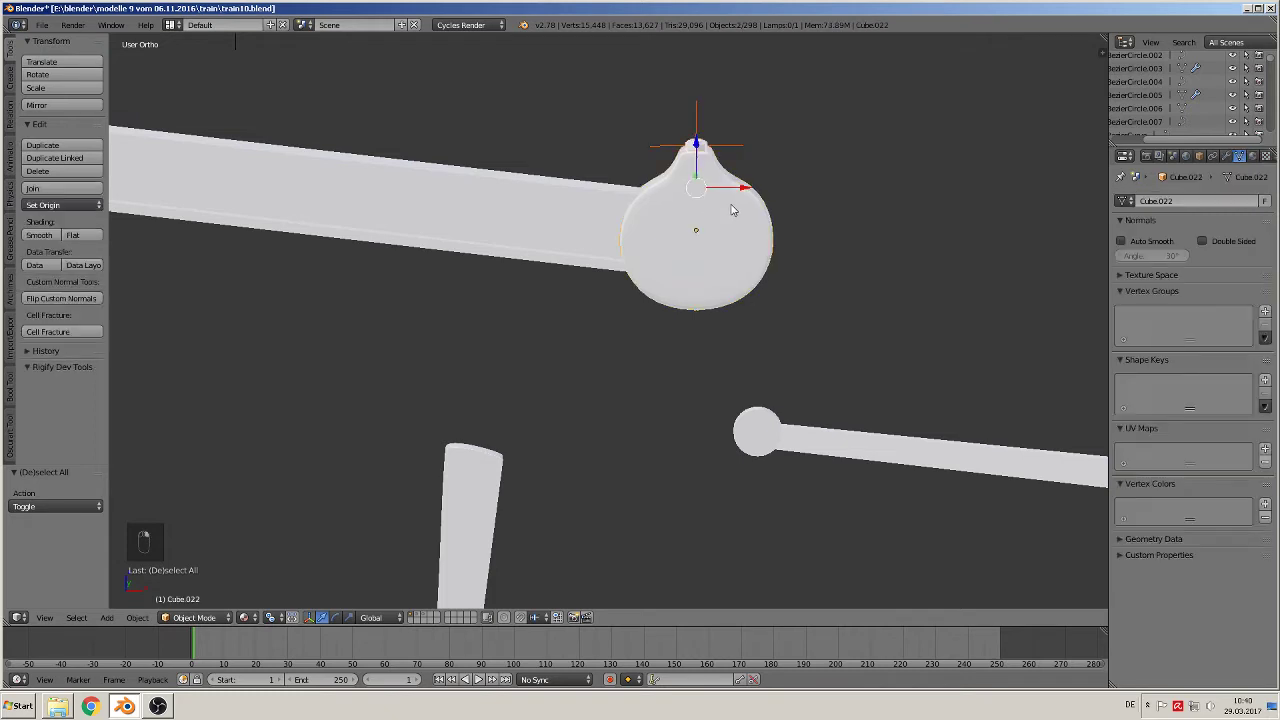
right_click(678, 219)
right_click(693, 225)
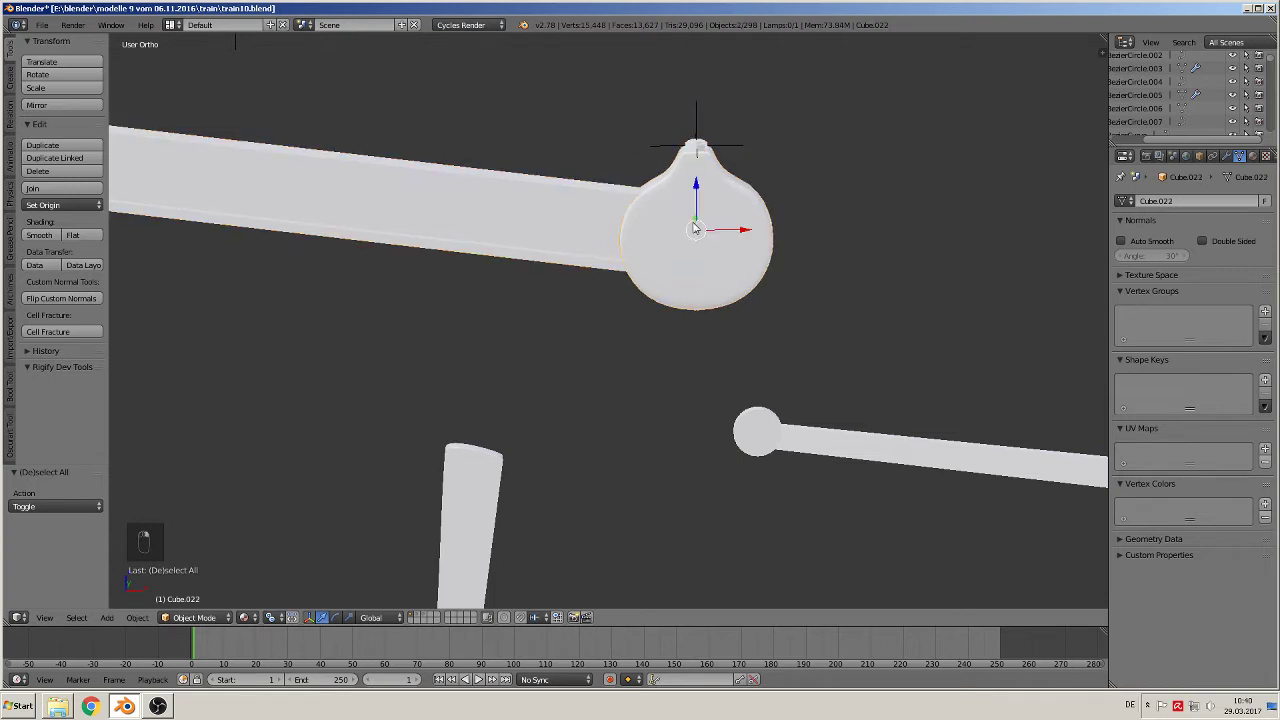
middle_click_drag(714, 270, 920, 268, "shift")
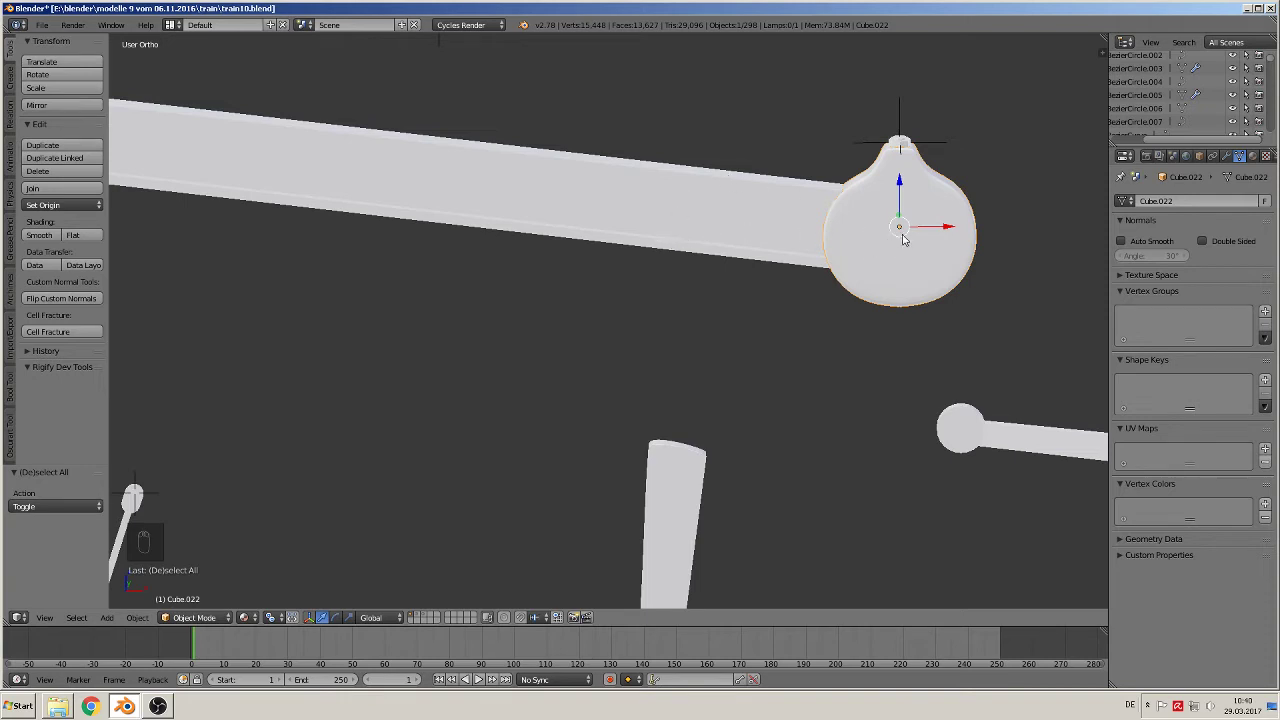
right_click(622, 194, "shift")
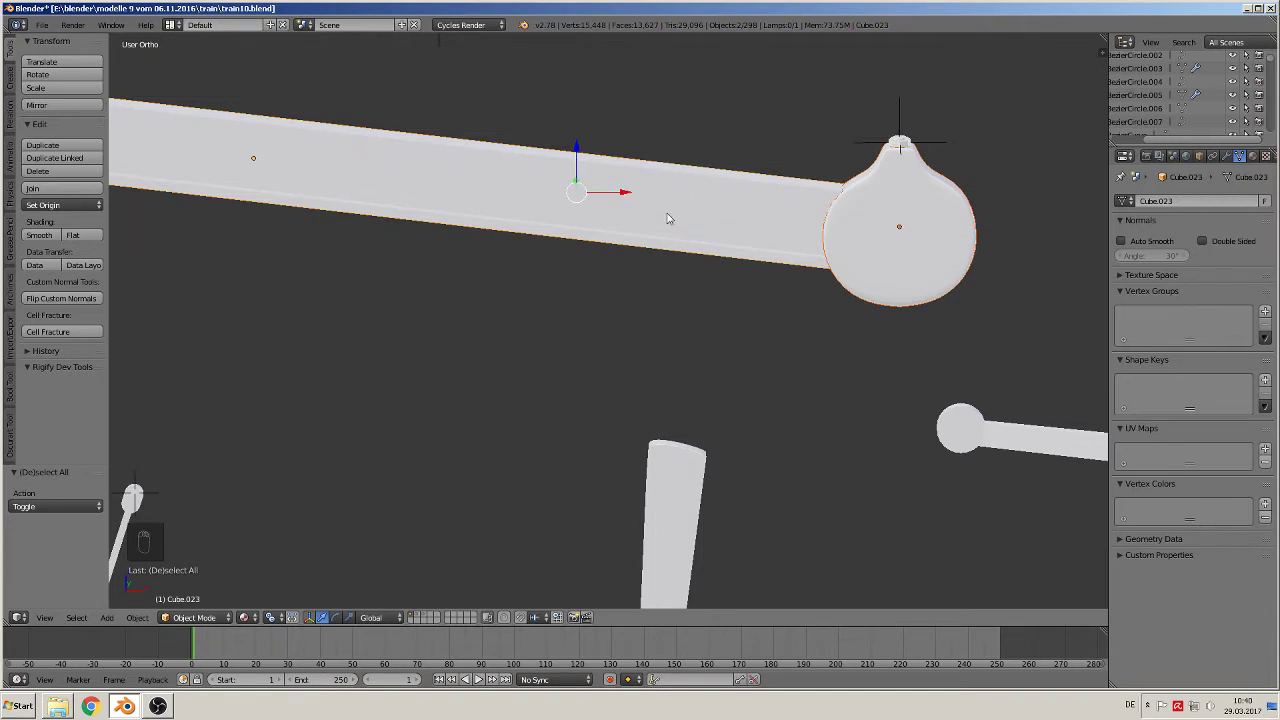
key("ctrl+p")
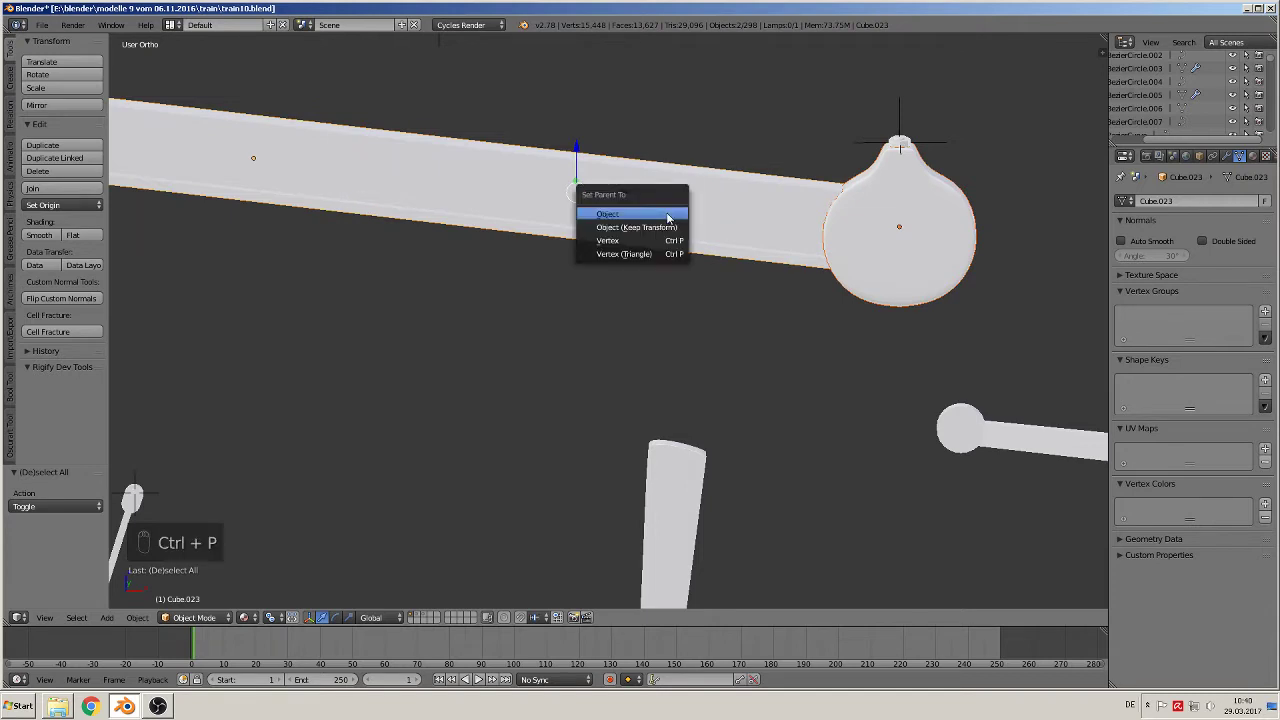
left_click(618, 214)
right_click(378, 180)
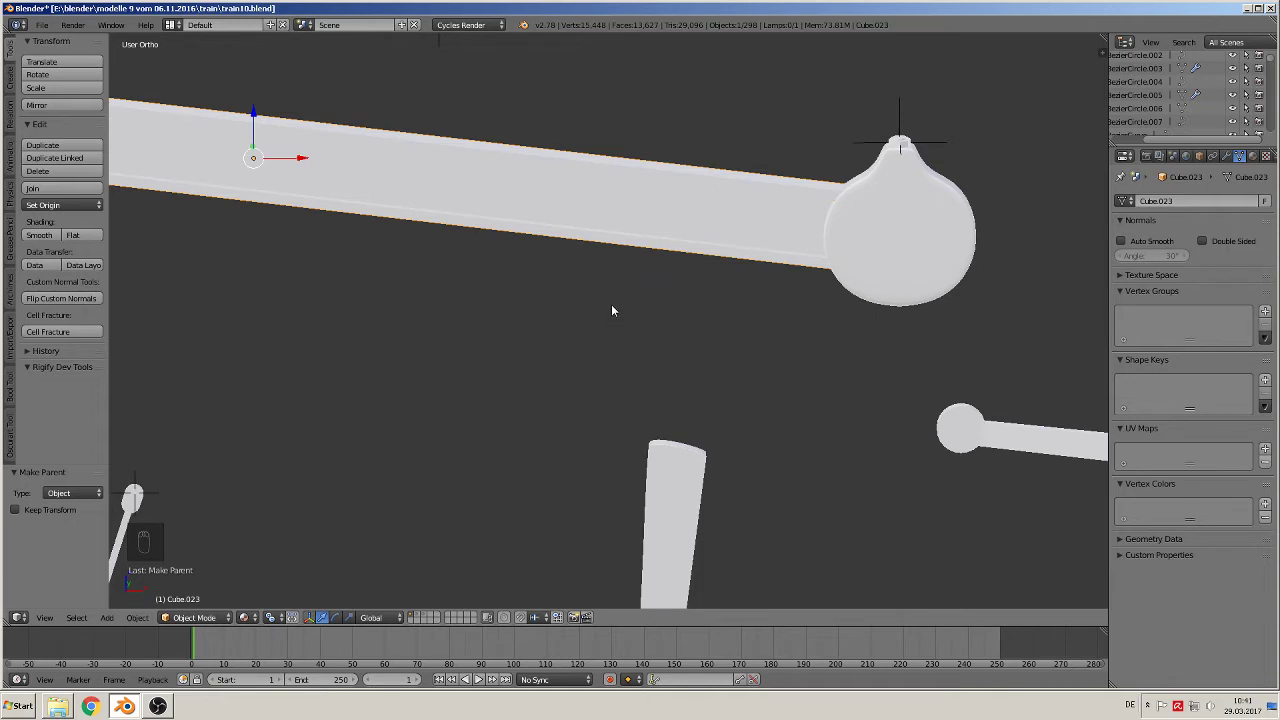
key("g")
right_click(621, 335)
Step: Parent the screw's empty to the bulb-shaped end piece with the Object option, and test the whole chain with a cancelled move of the rod
right_click(902, 144)
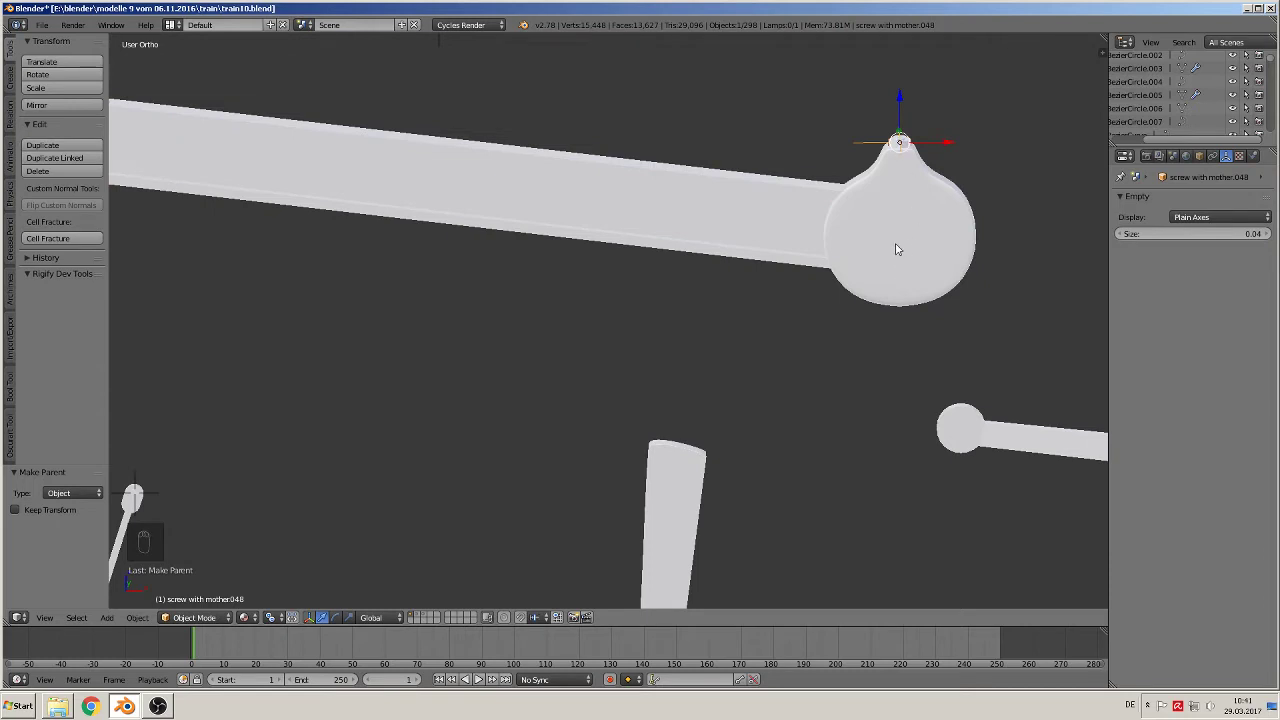
right_click(905, 238, "shift")
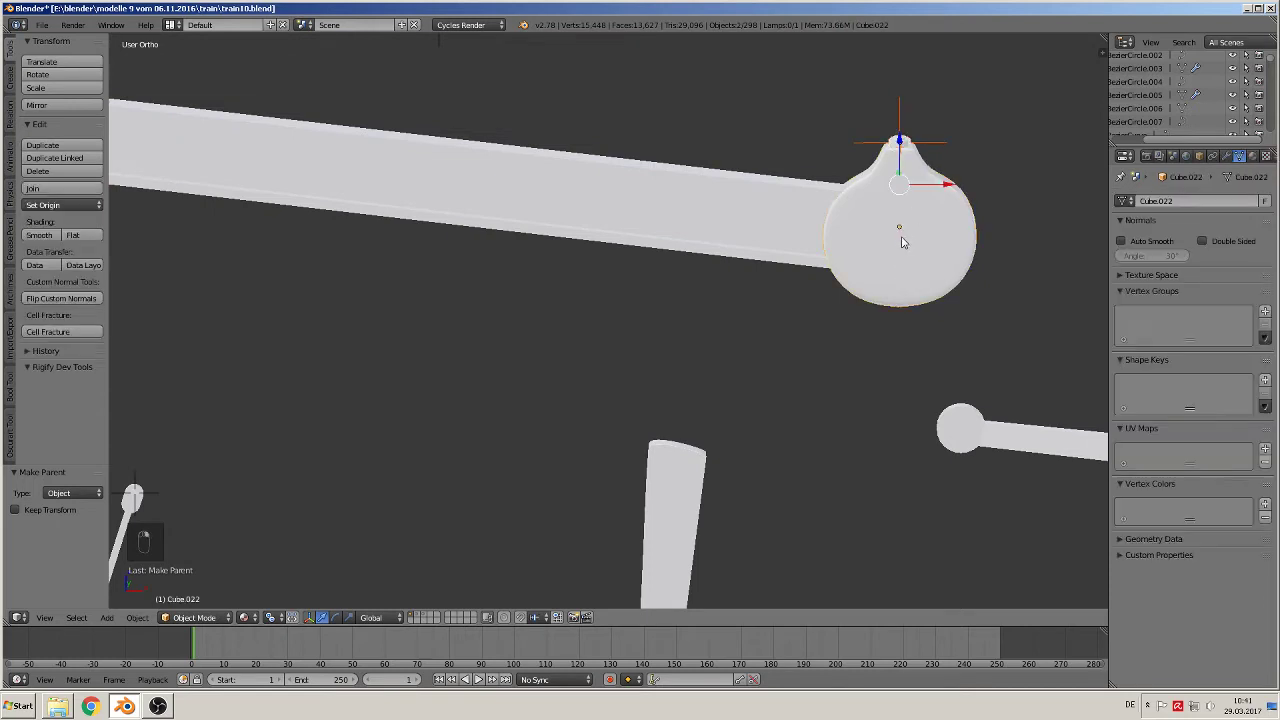
key("ctrl+p")
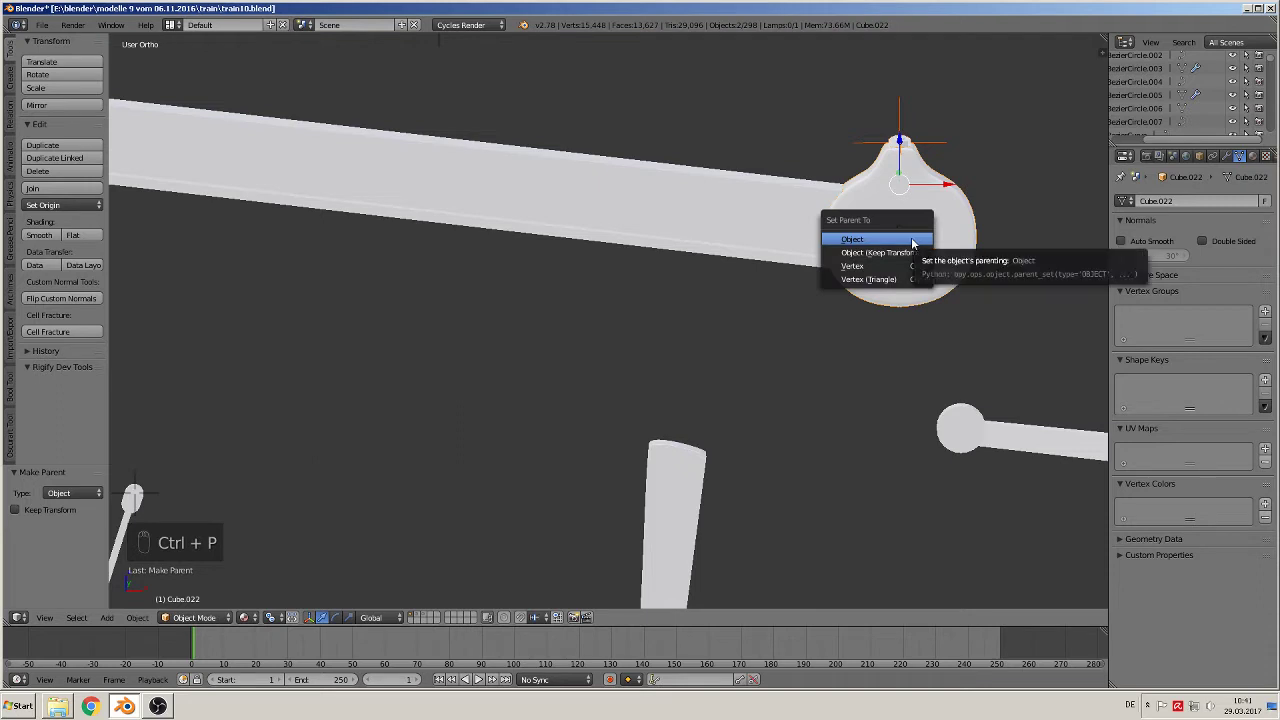
left_click(911, 243)
right_click(509, 209)
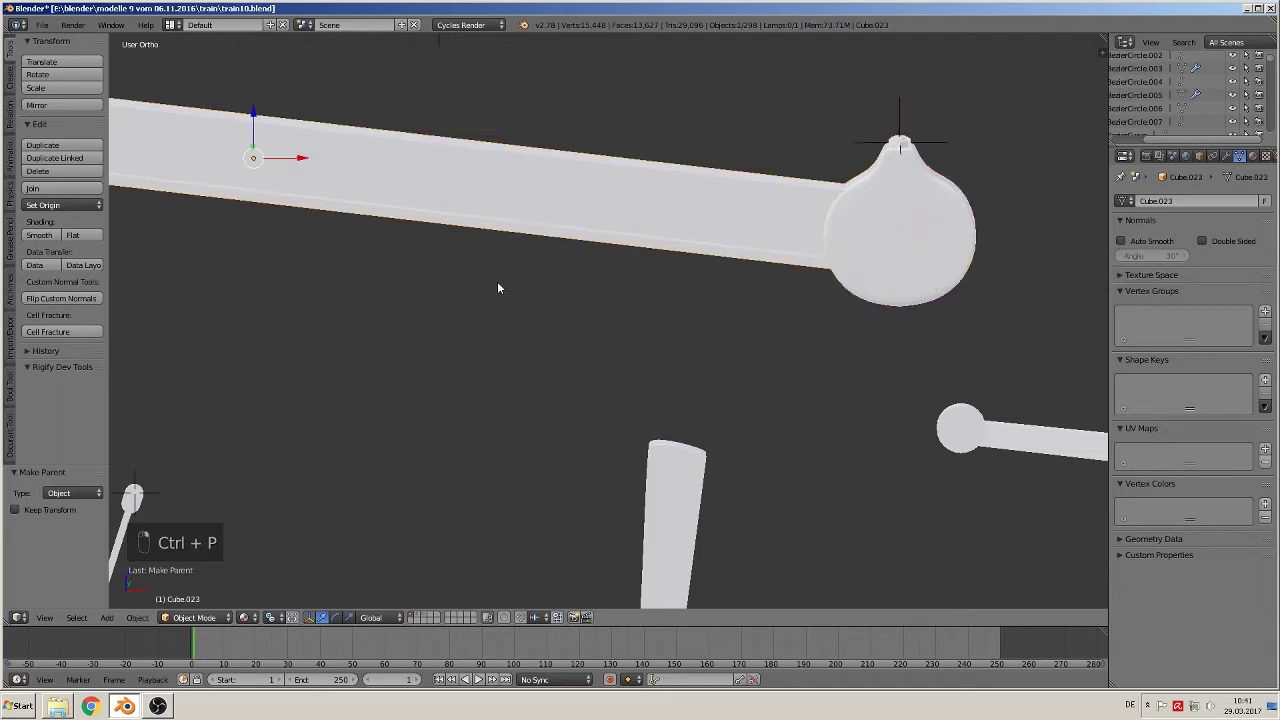
key("g")
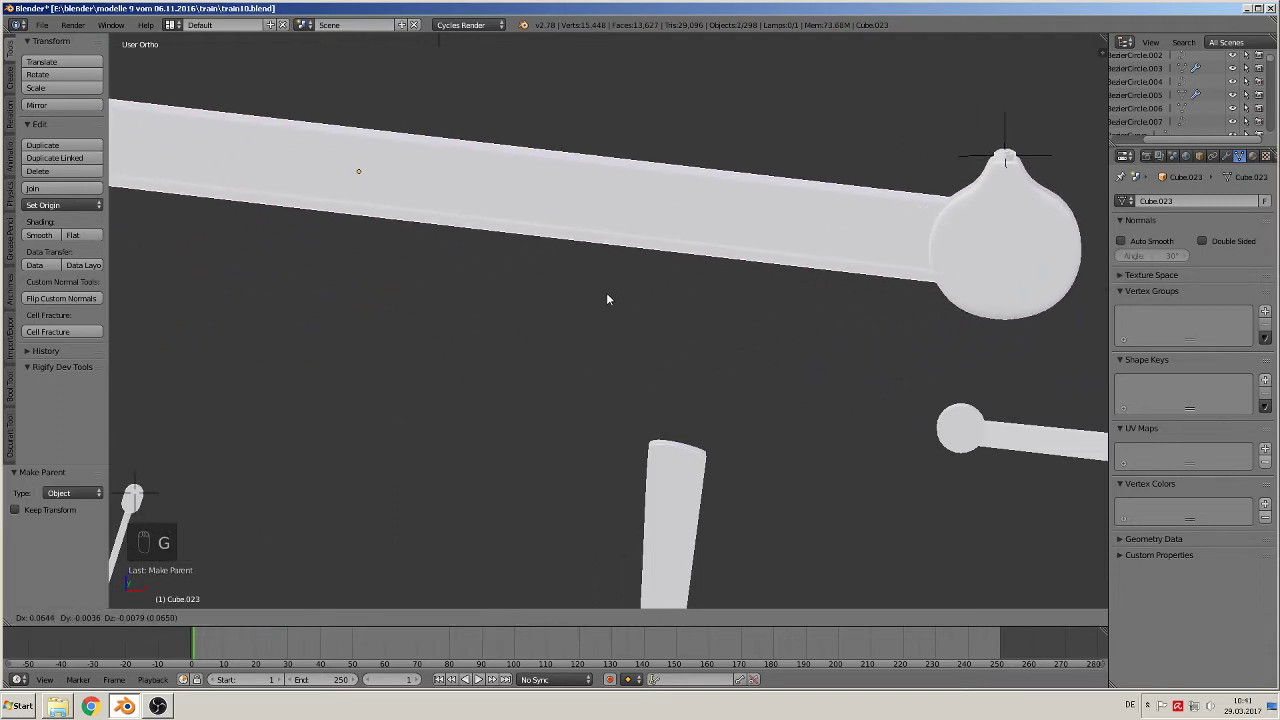
right_click(607, 299)
Step: Clear the selection of the rod and save the blend file
scroll(906, 189, "down", 6)
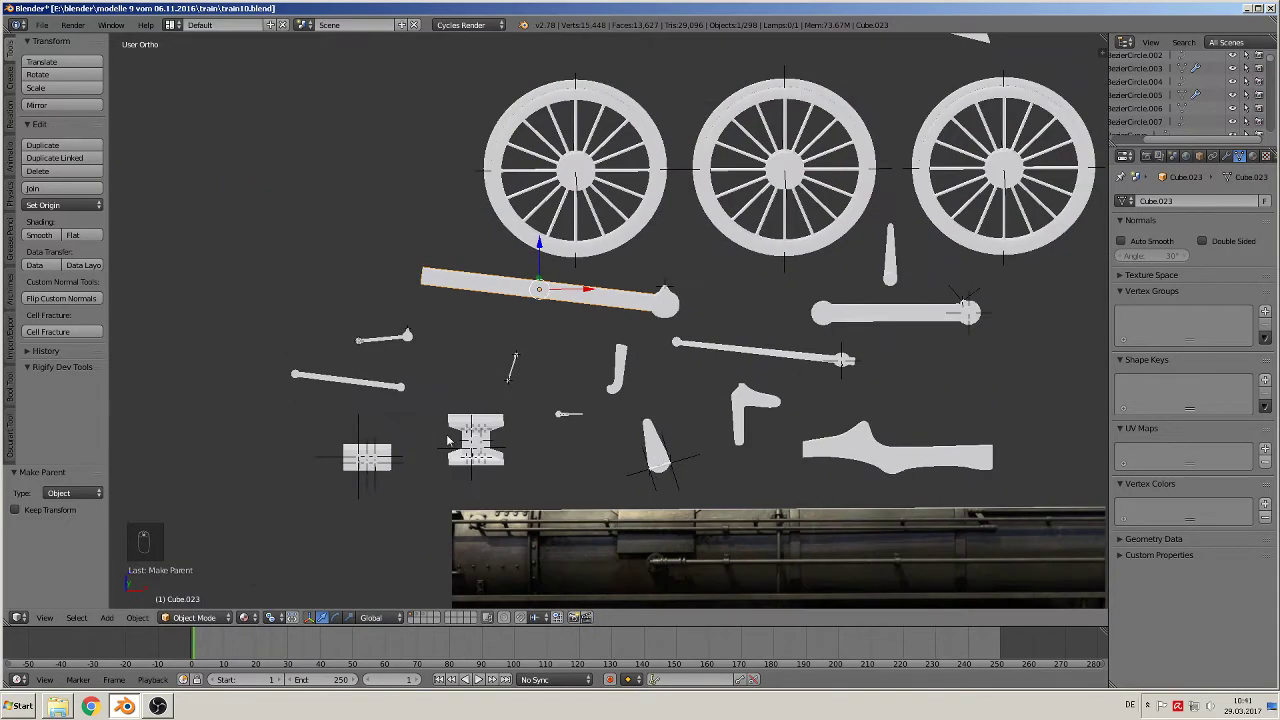
key("KP_1")
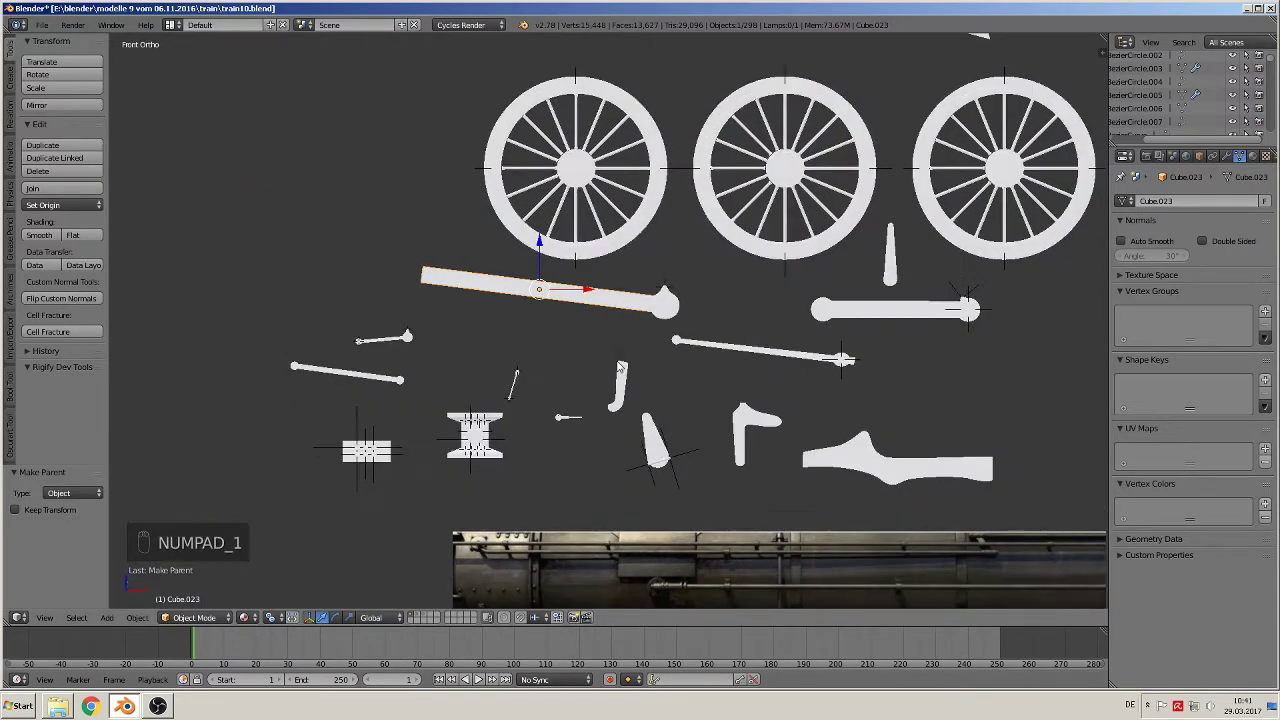
scroll(617, 366, "down", 2)
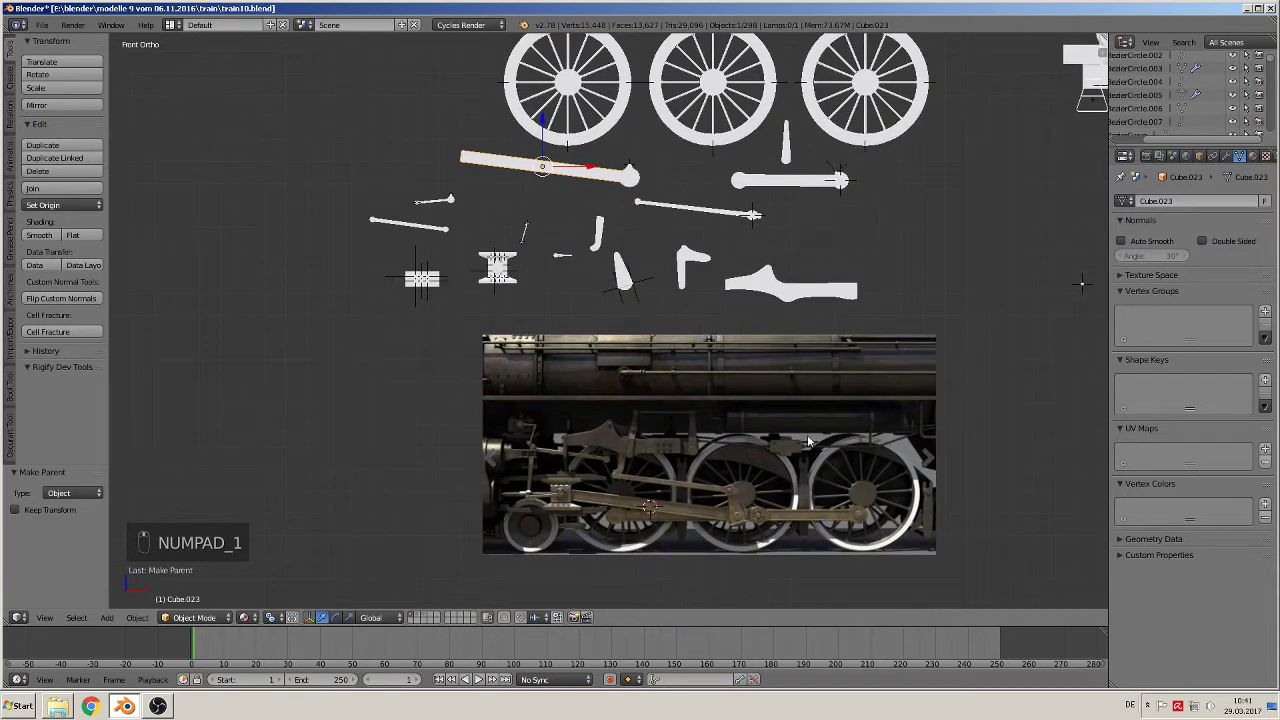
scroll(761, 423, "up", 2)
scroll(636, 241, "up", 4)
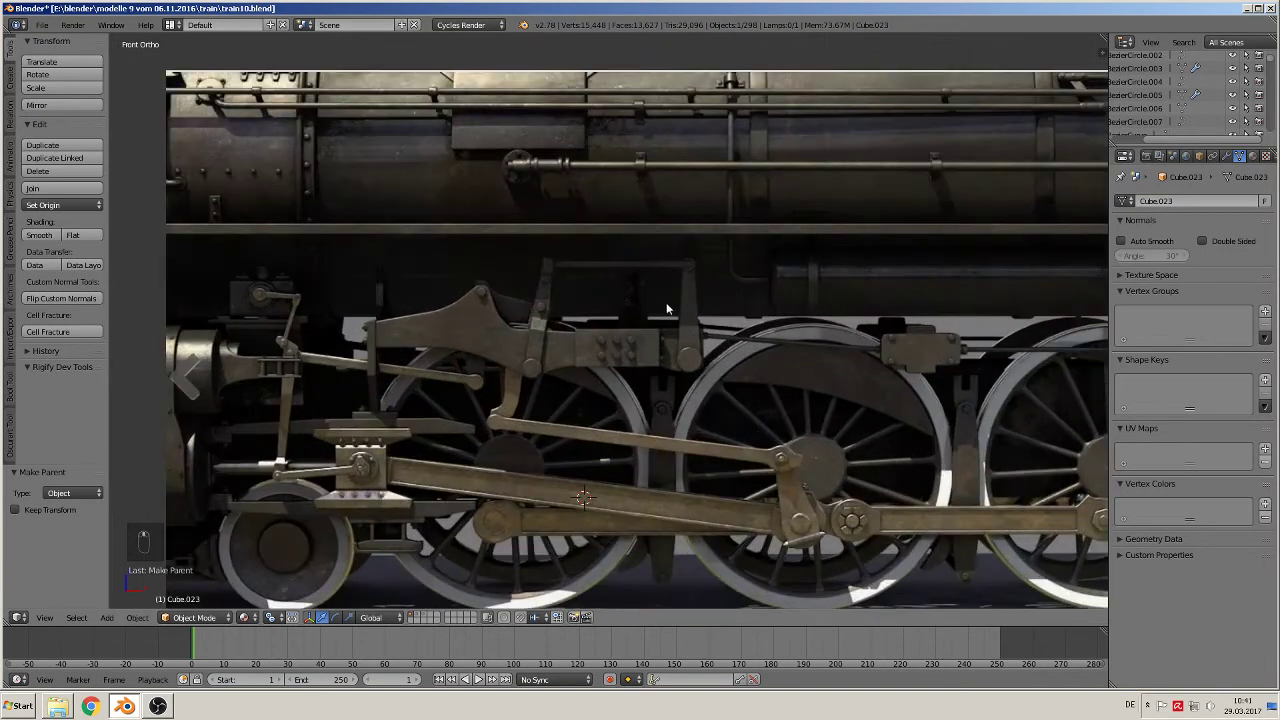
scroll(762, 340, "up", 3)
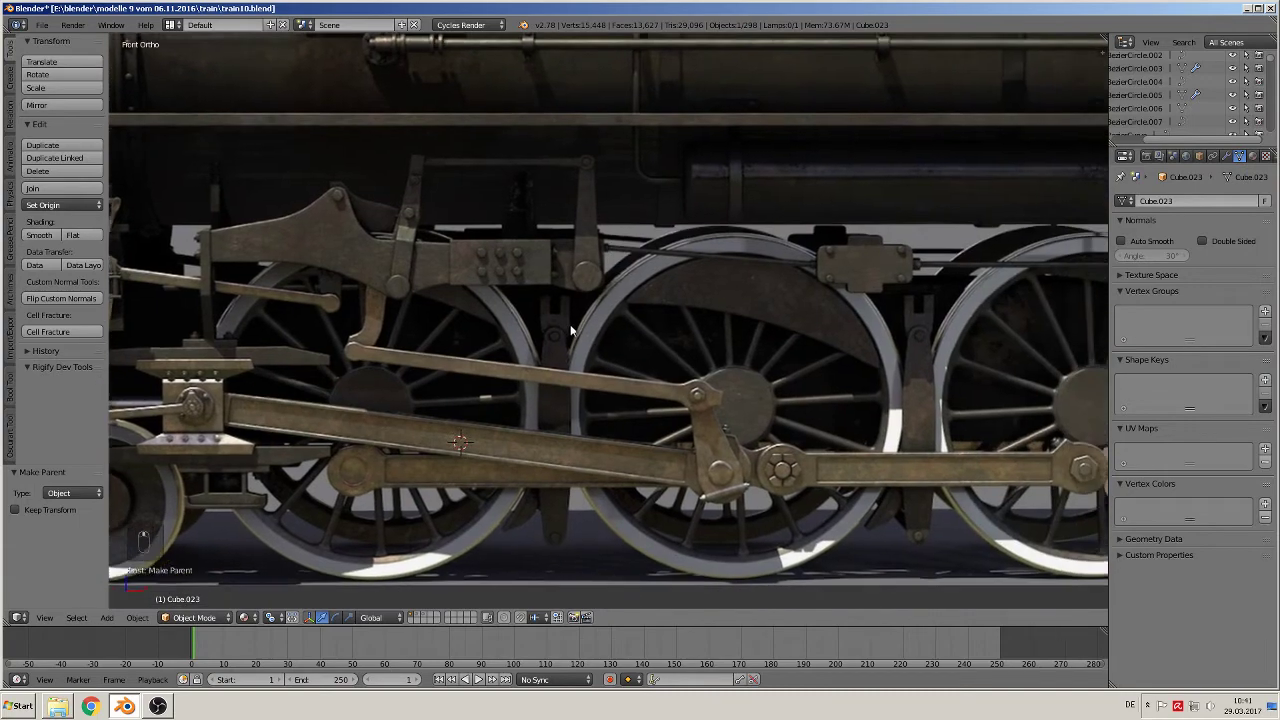
middle_click_drag(572, 330, 520, 318, "shift")
key("a")
left_click(42, 24)
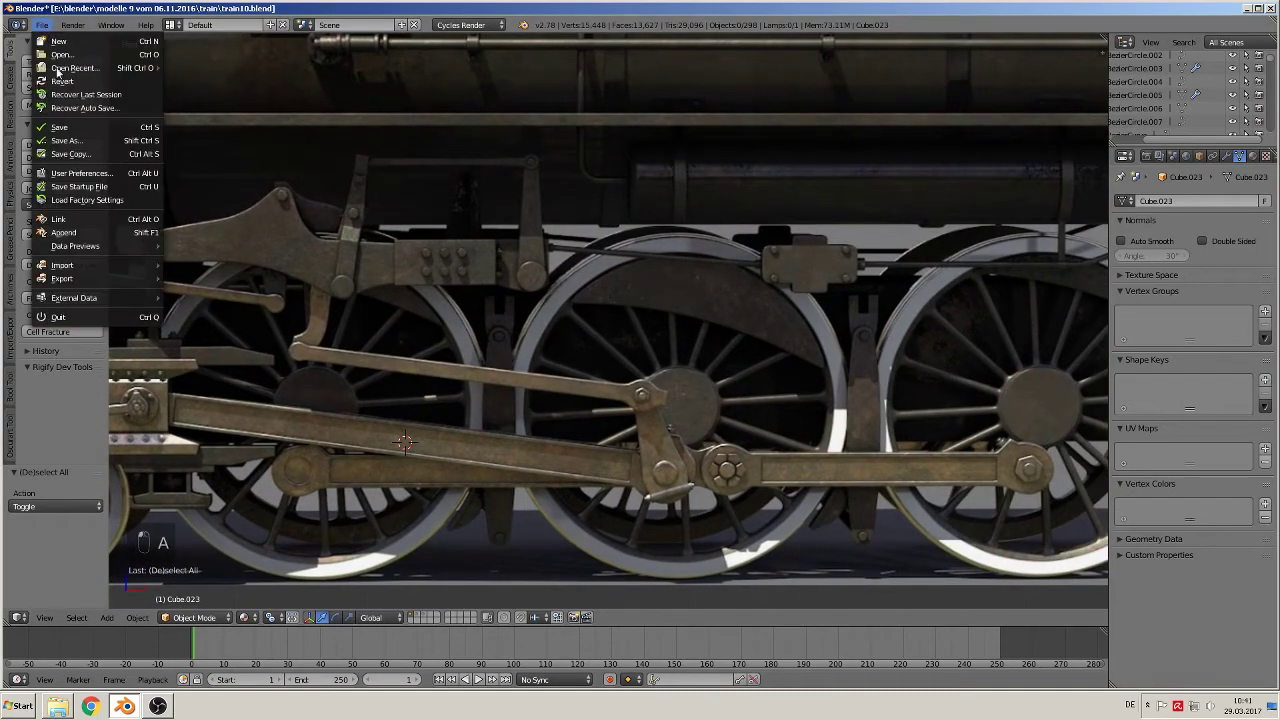
Step: Place the 3D cursor on the hanger between the two rear driving wheels of the reference image and add a 32-vertex mesh circle there
scroll(520, 340, "down", 2)
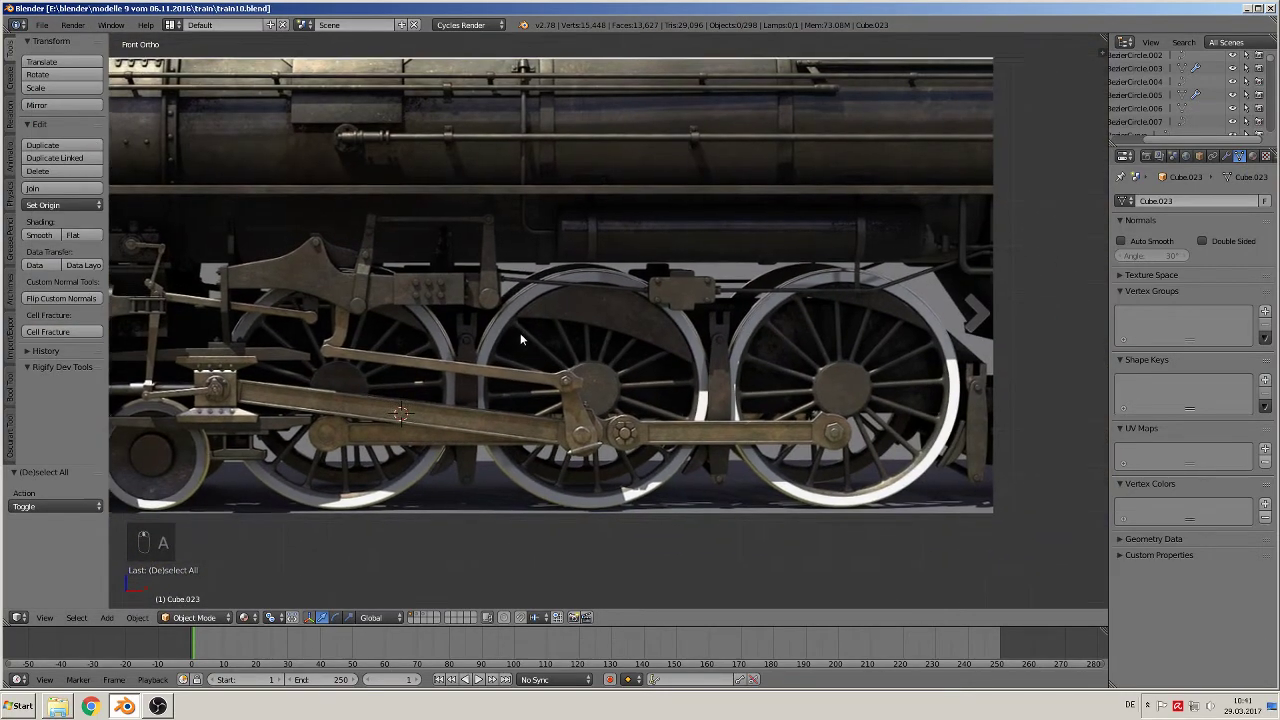
scroll(520, 340, "up", 2)
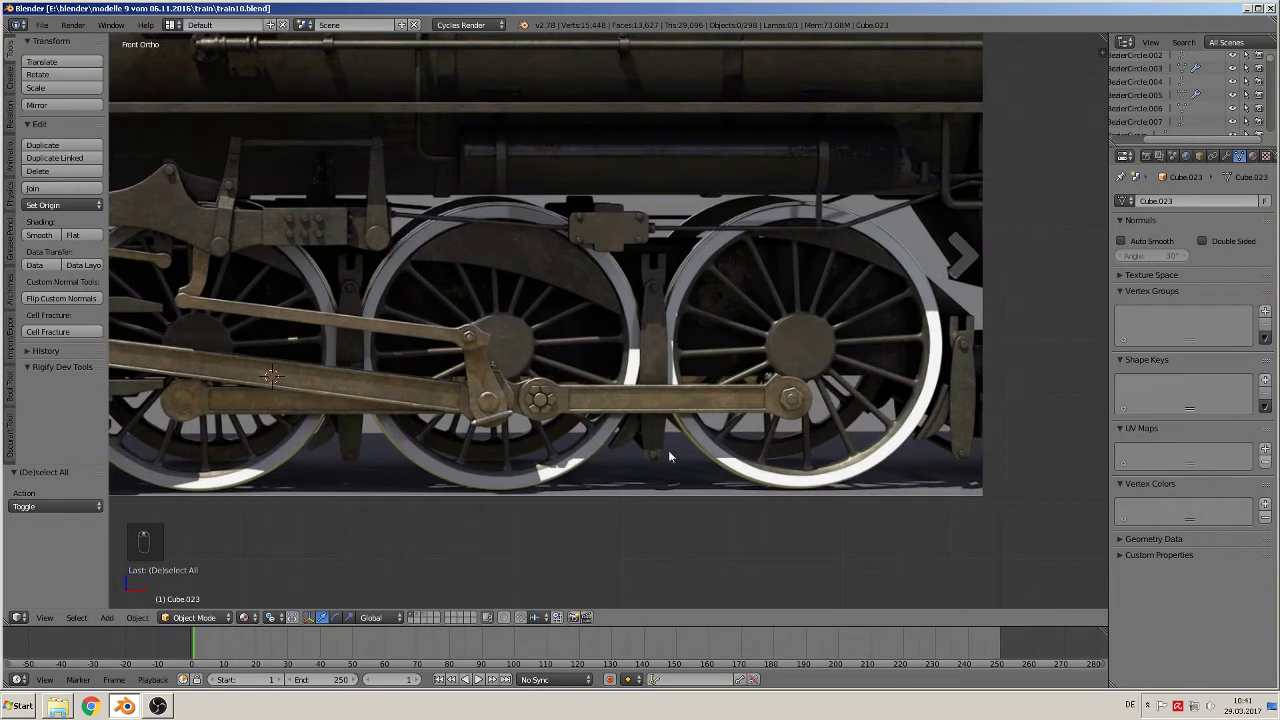
scroll(640, 353, "up", 2)
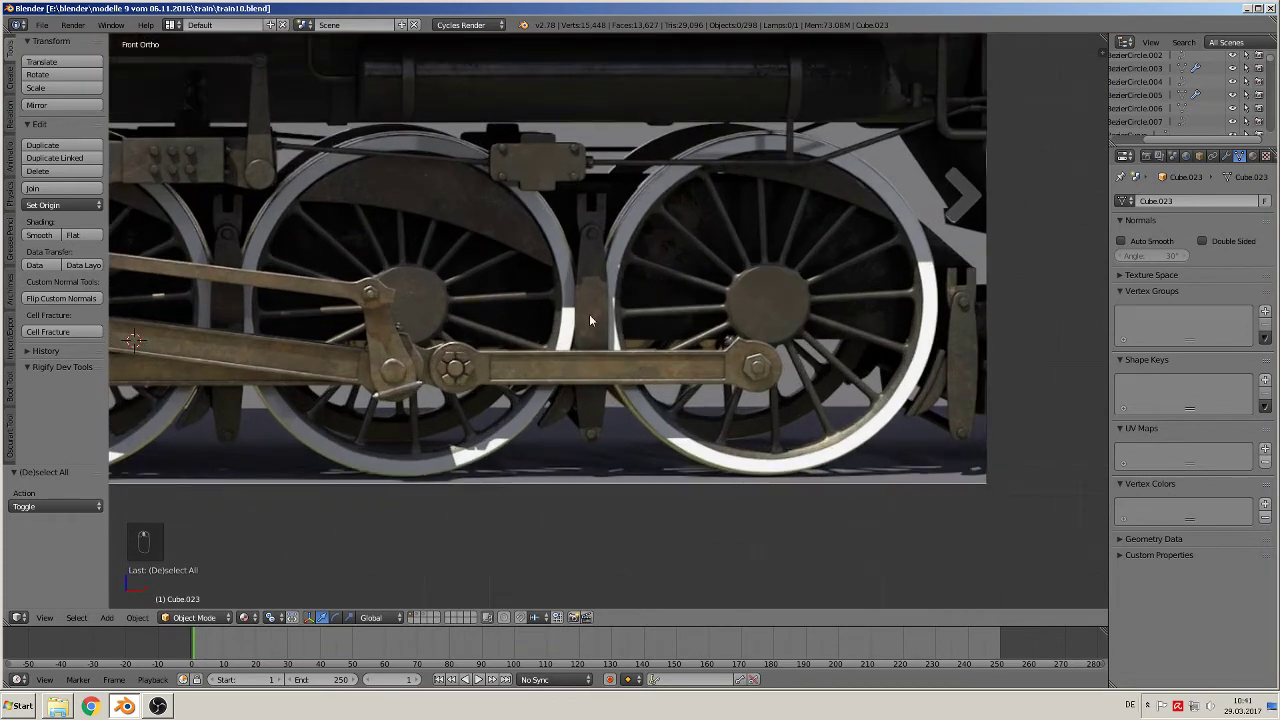
left_click(592, 314)
left_click(106, 617)
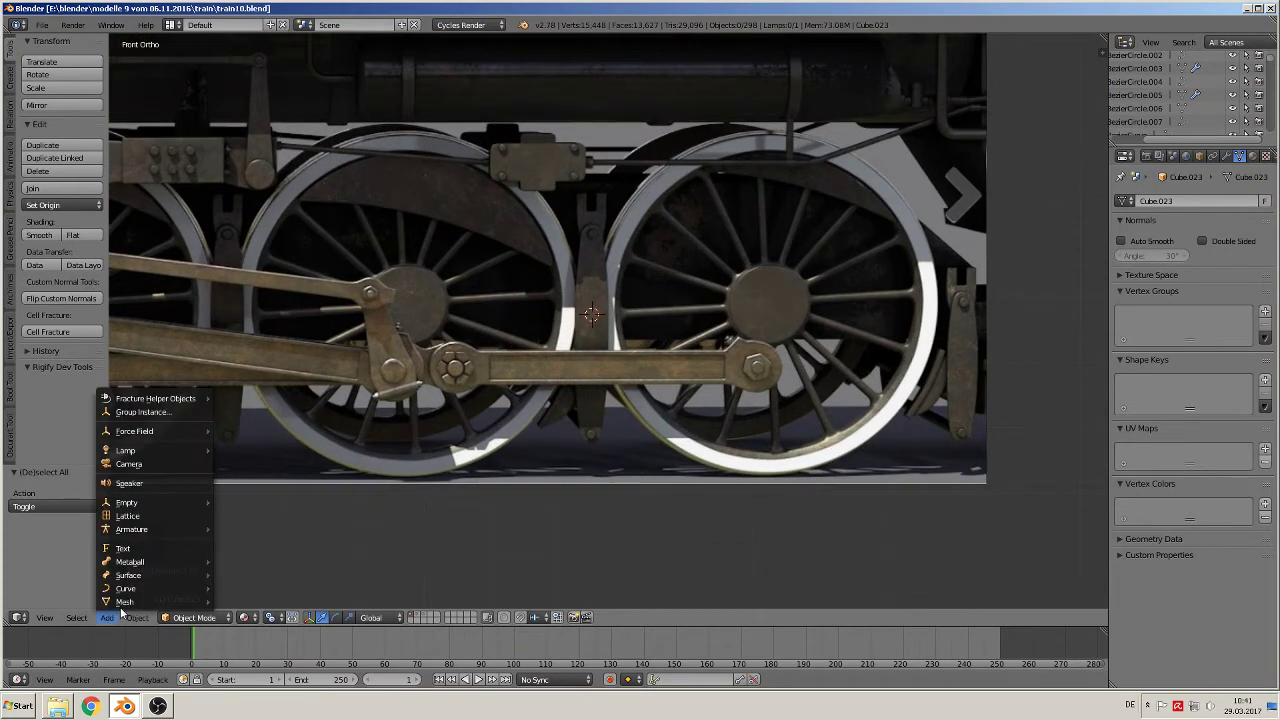
mouse_move(119, 603)
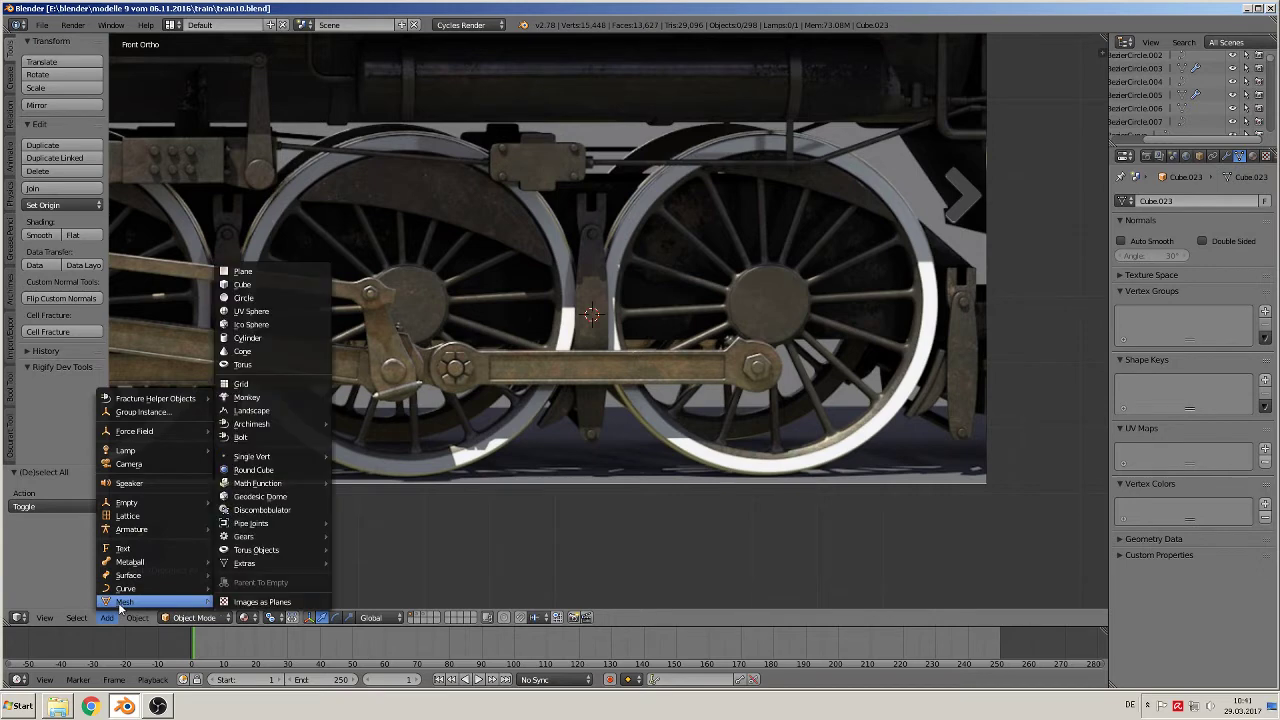
left_click(270, 298)
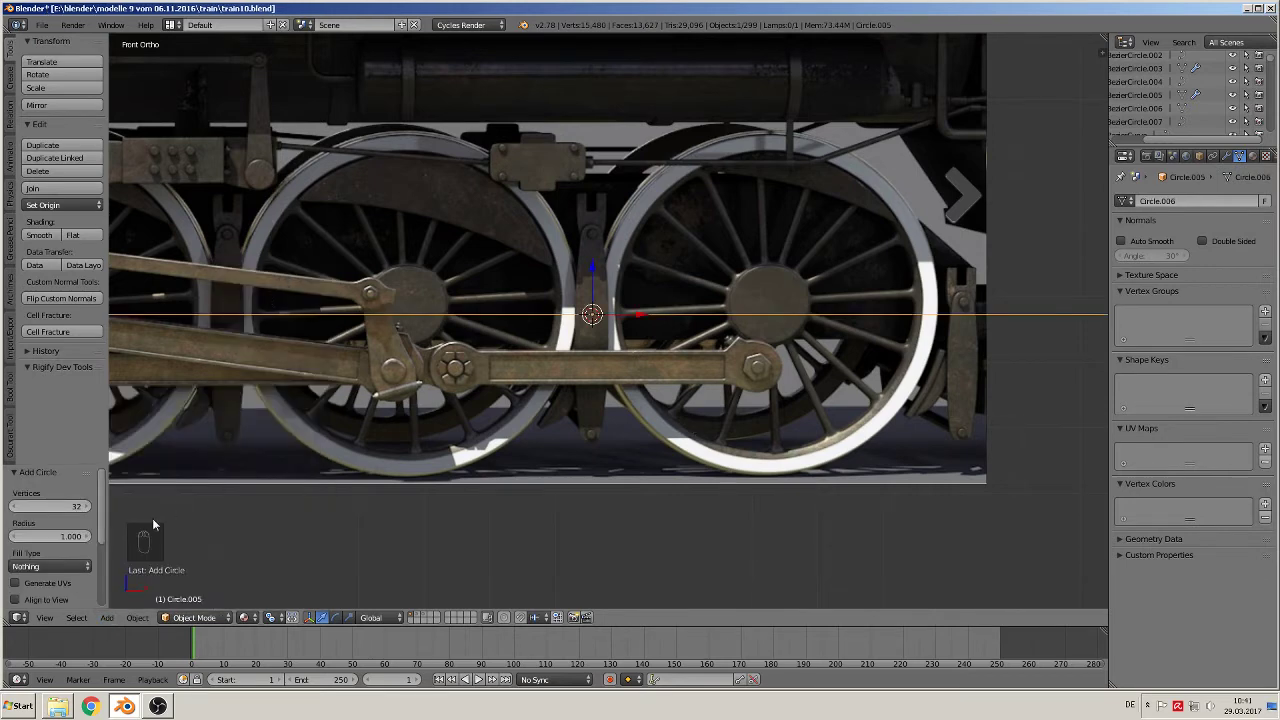
left_click(76, 507)
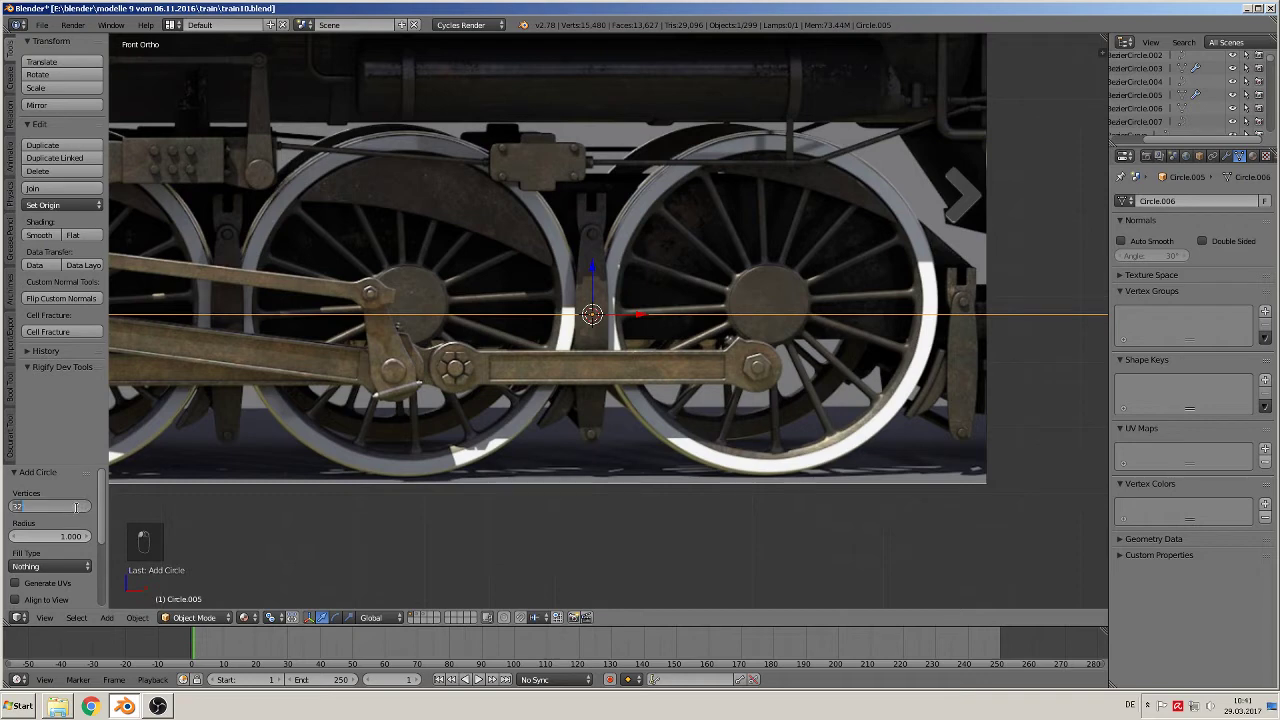
left_click(153, 509)
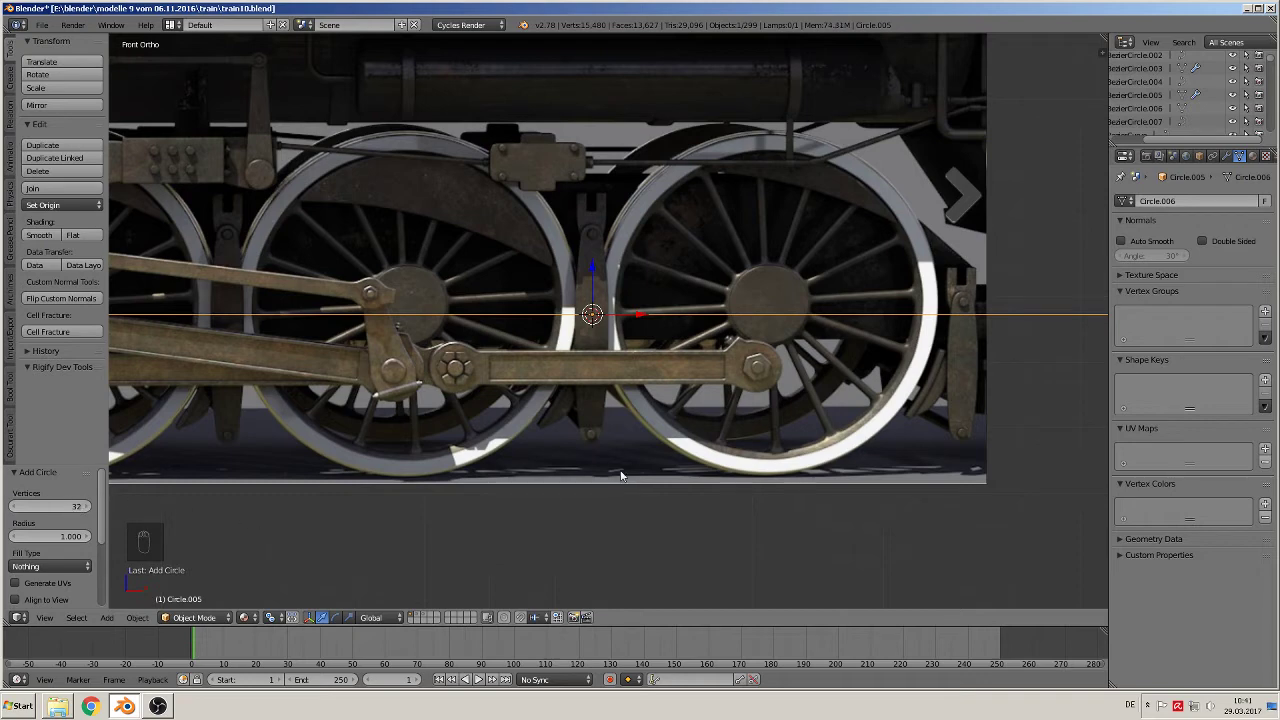
Step: Rotate the new circle 90° about the X axis and scale it uniformly to 0.165, about the height of the hanger
type("rx90")
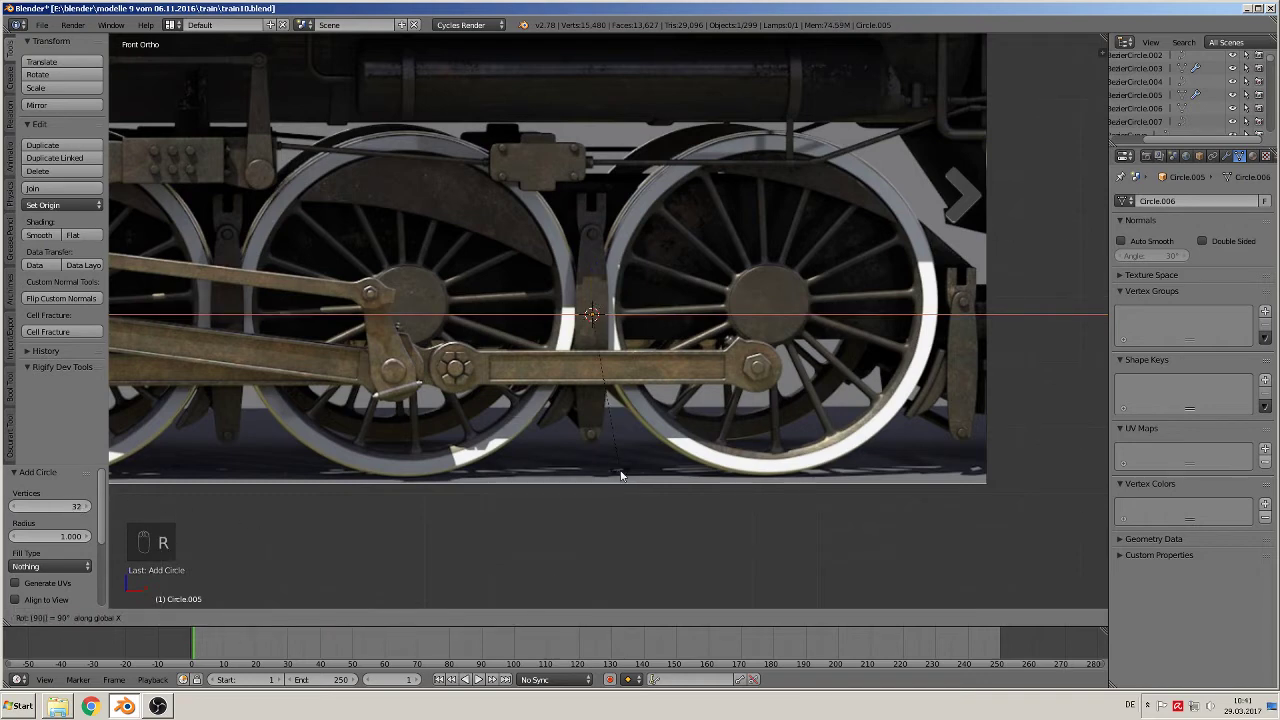
left_click(638, 483)
key("s")
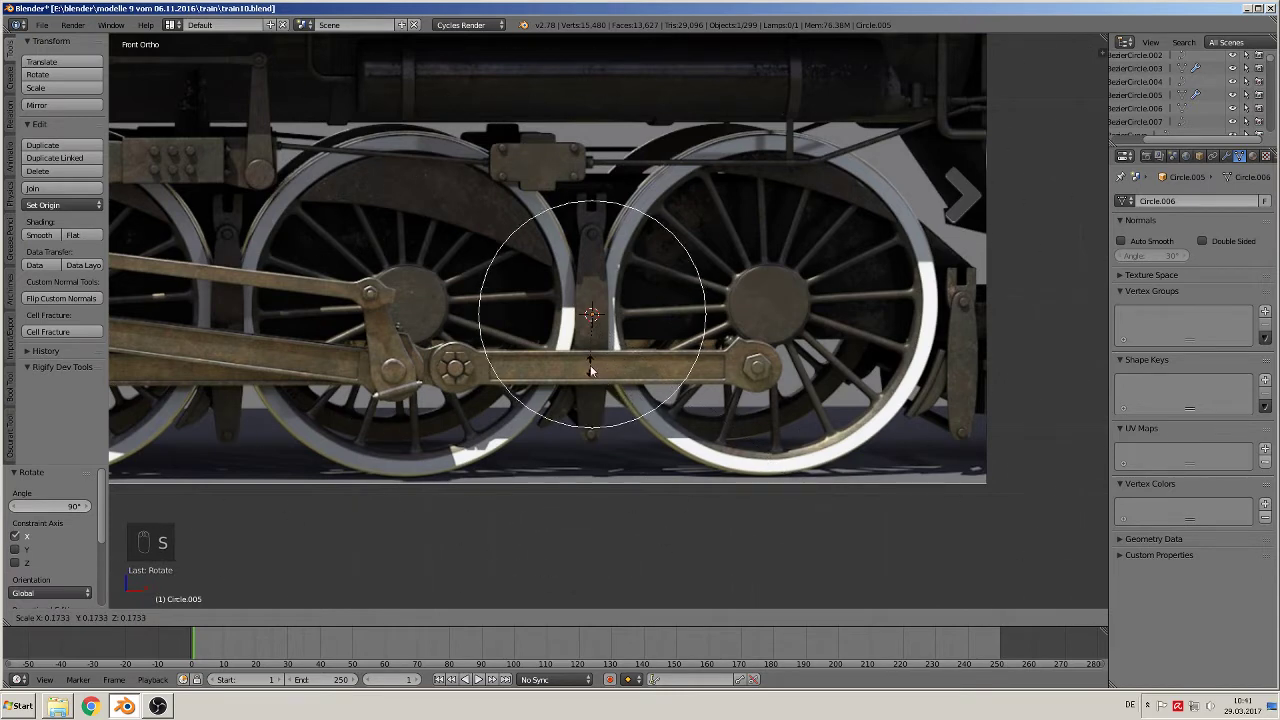
left_click(590, 363)
Step: Move the circle -0.026 along Z onto the hanger and scale it to 0.148 along X, into a narrow ellipse
key("g")
key("z")
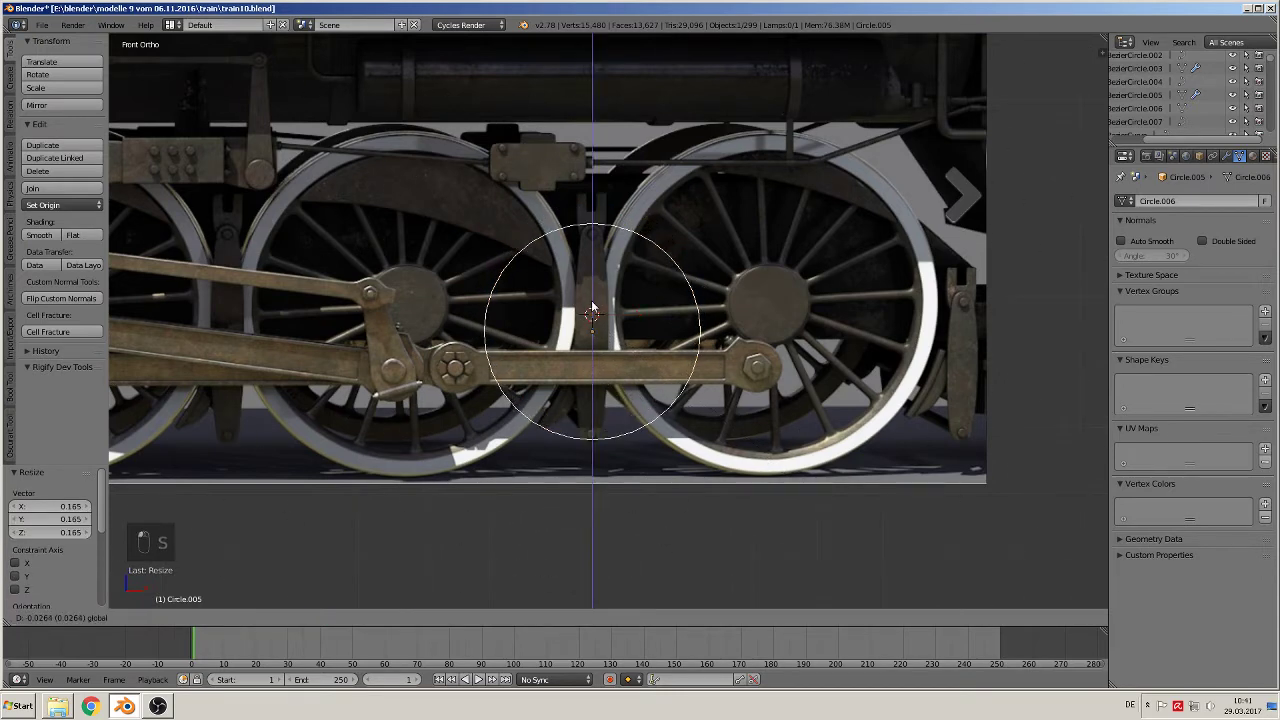
left_click(787, 385)
key("s")
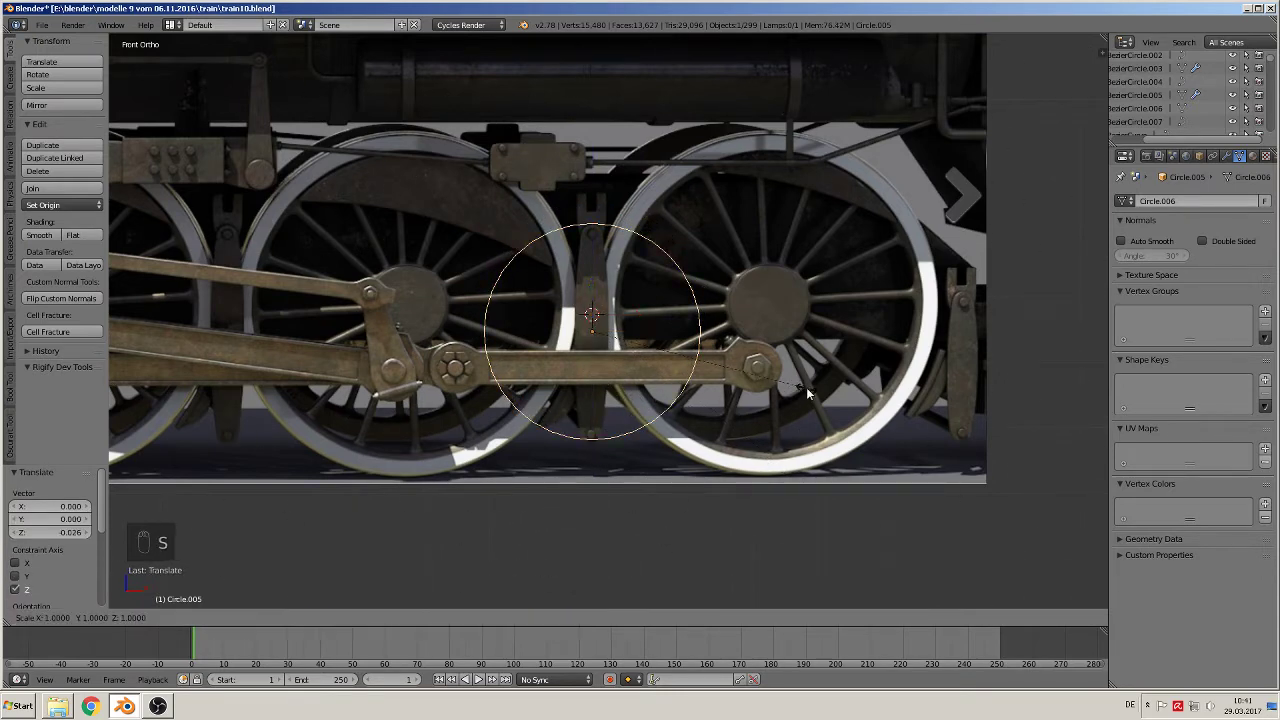
key("x")
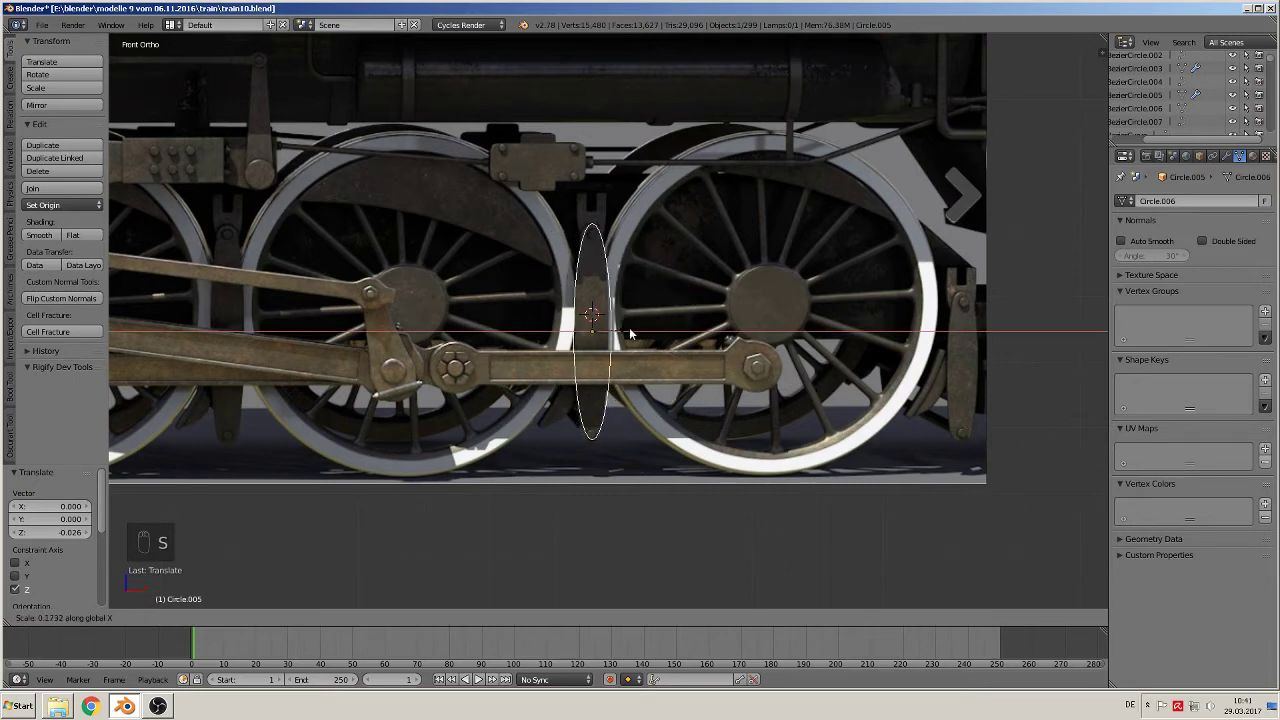
left_click(624, 330)
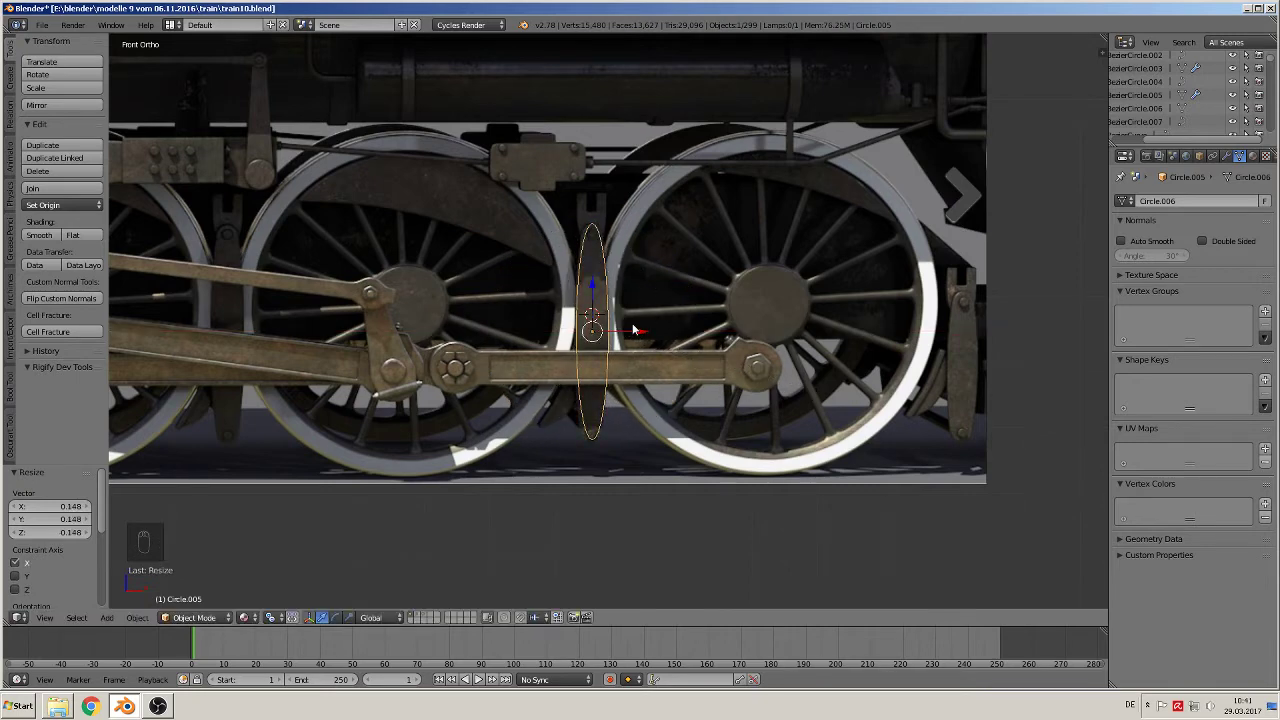
Step: Move the narrow ellipse 0.088 along X, off the hanger and over the rear driving wheel
key("g")
key("x")
left_click(690, 185)
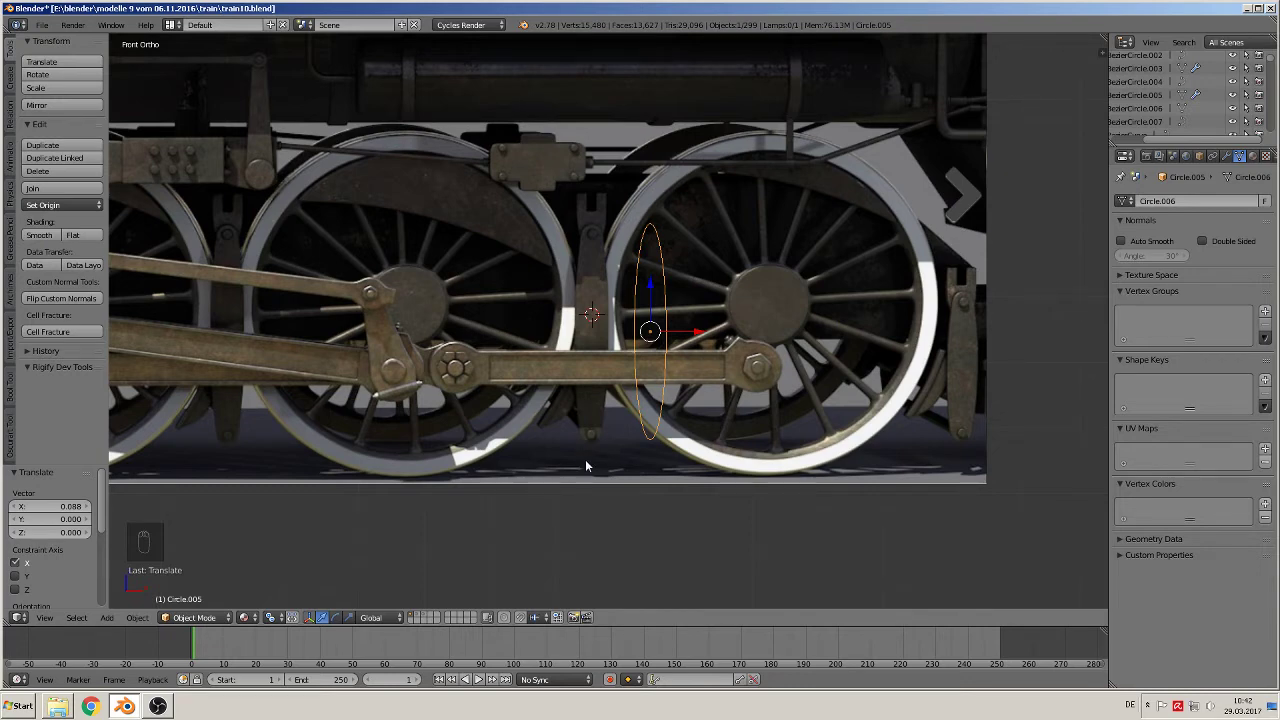
Step: Scale the ellipse's topmost and bottommost vertices to 0.370 along Z with connected proportional editing, giving it blunter ends
key("Tab")
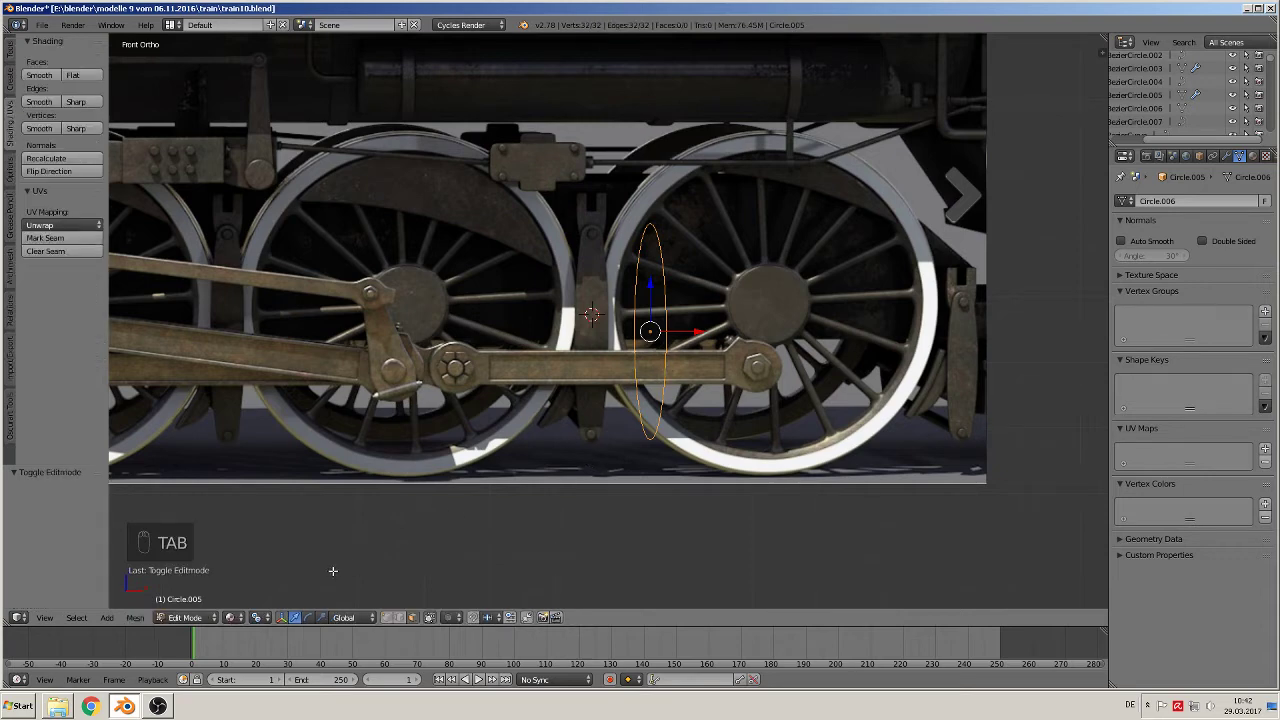
right_click(654, 221)
right_click(650, 444, "shift")
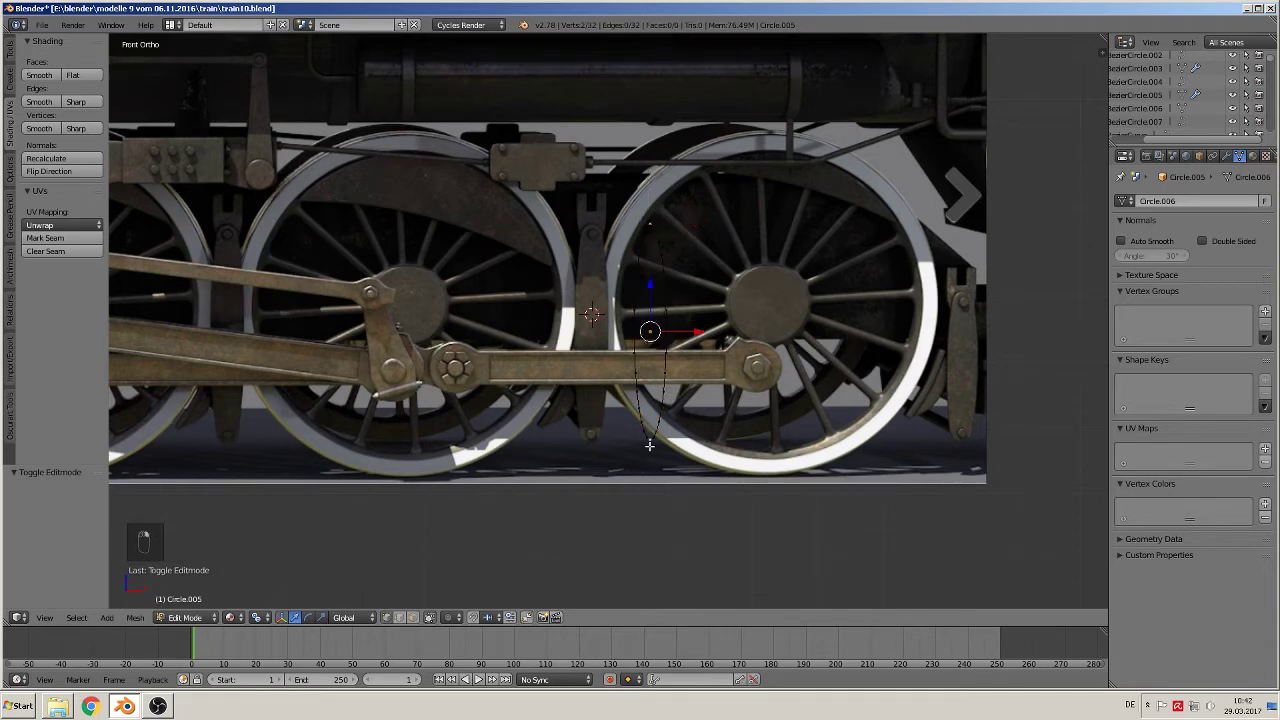
scroll(667, 479, "up", 2)
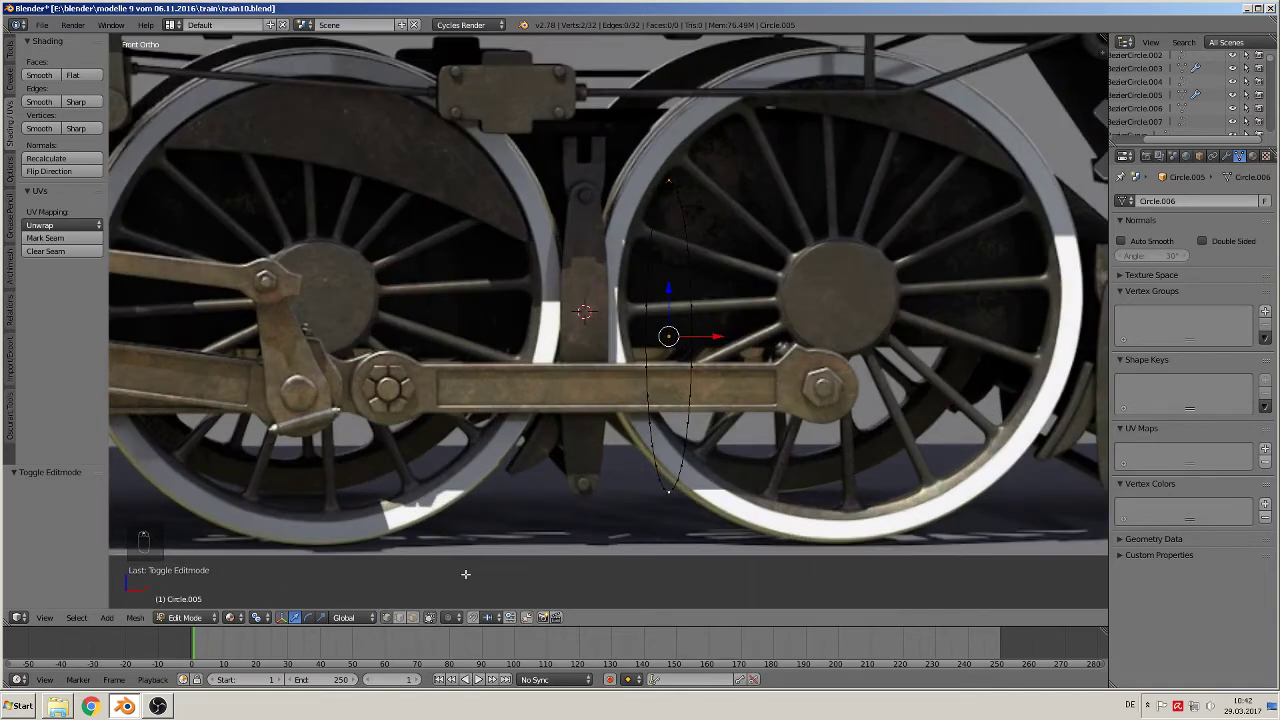
left_click(450, 619)
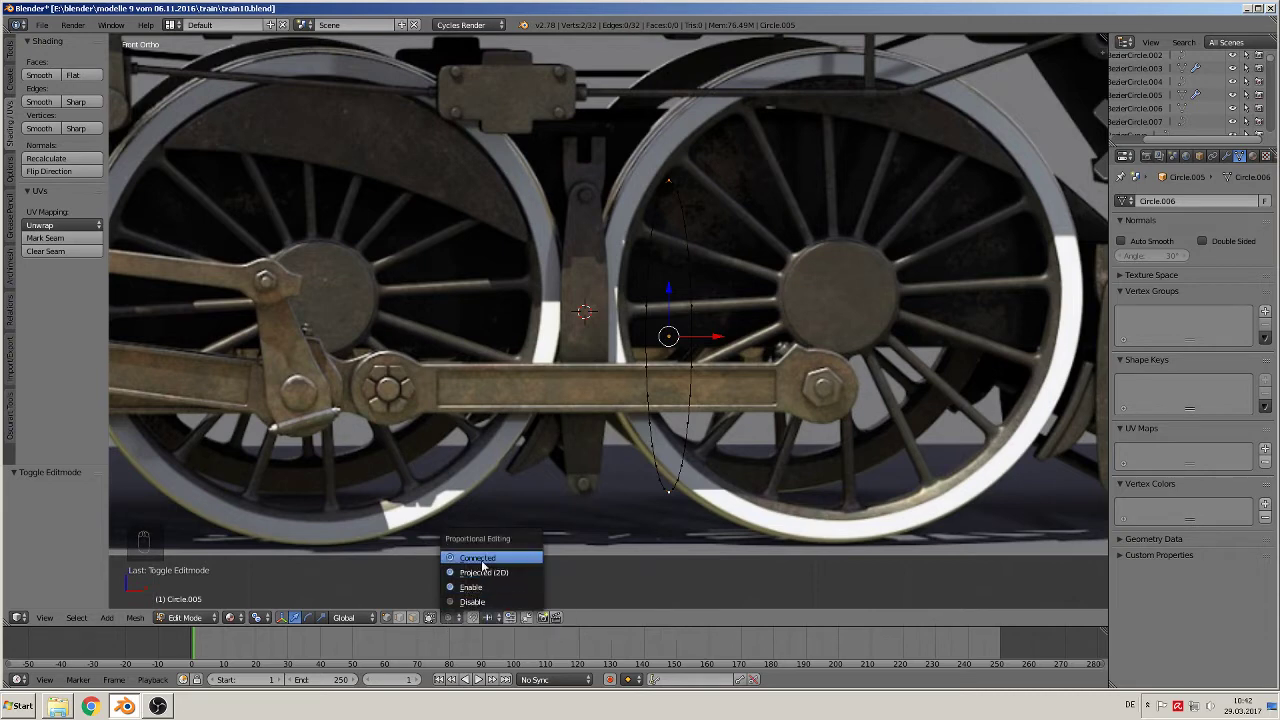
left_click(480, 558)
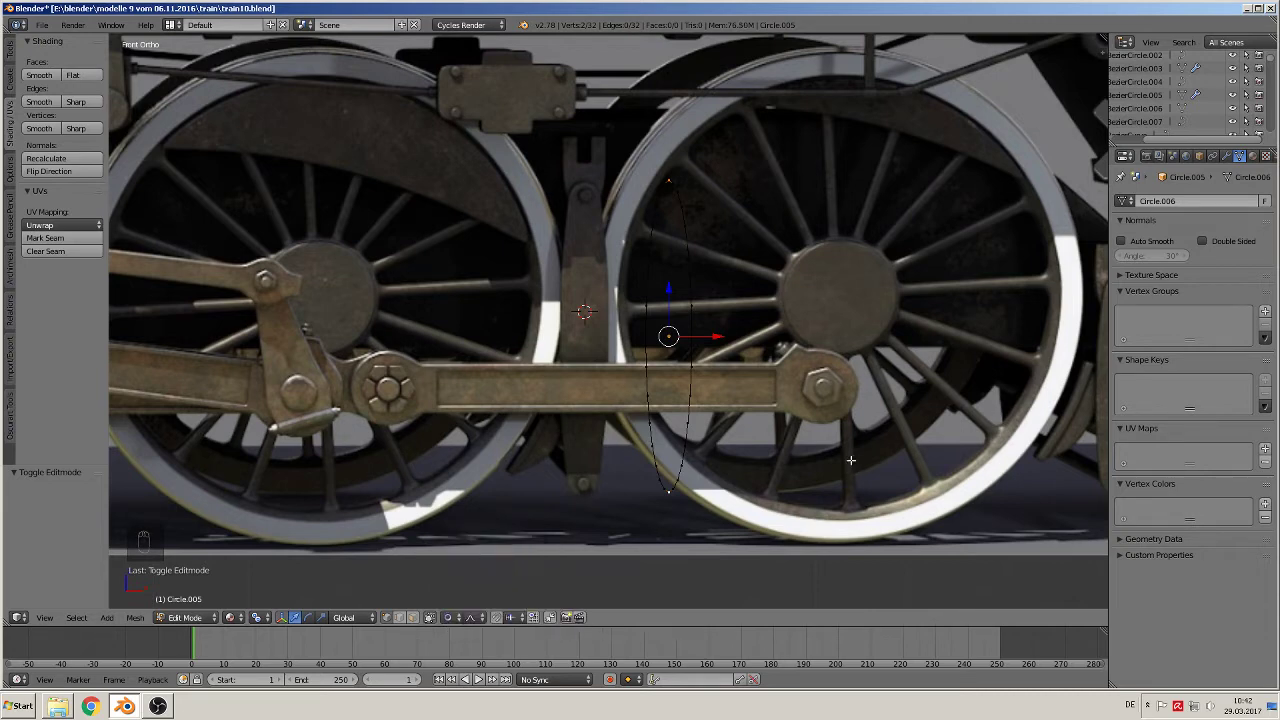
key("s")
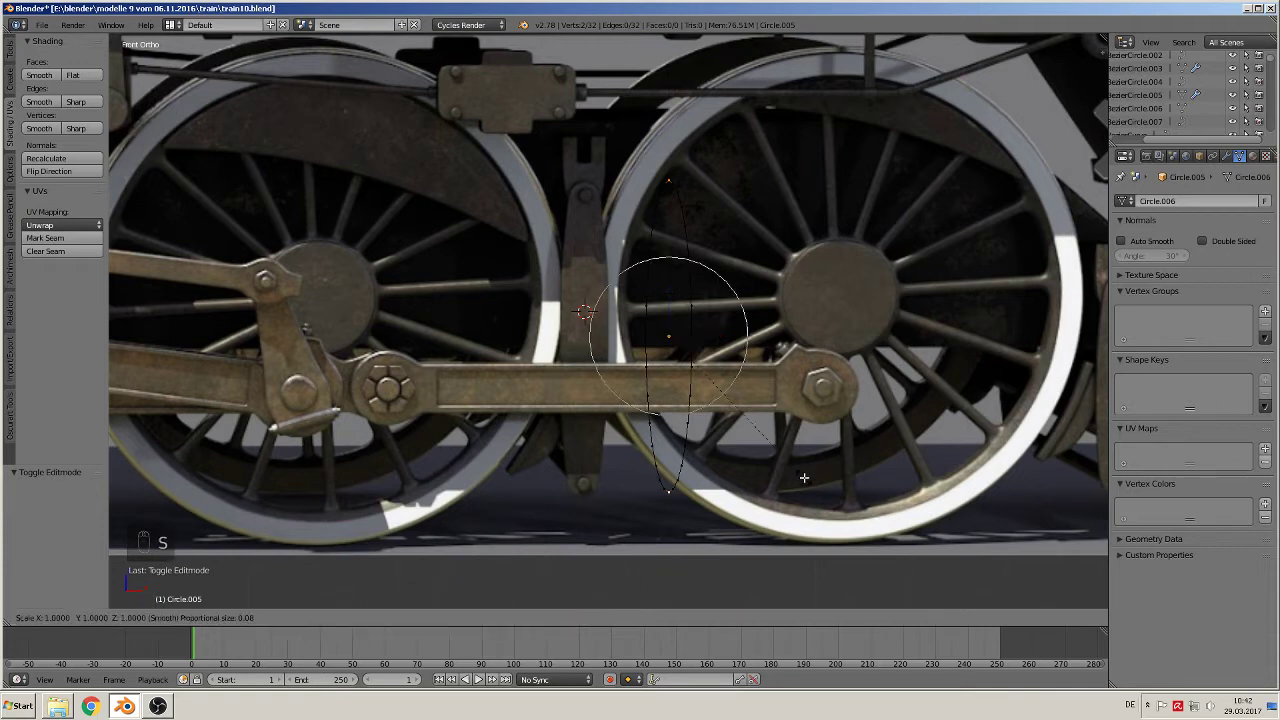
key("z")
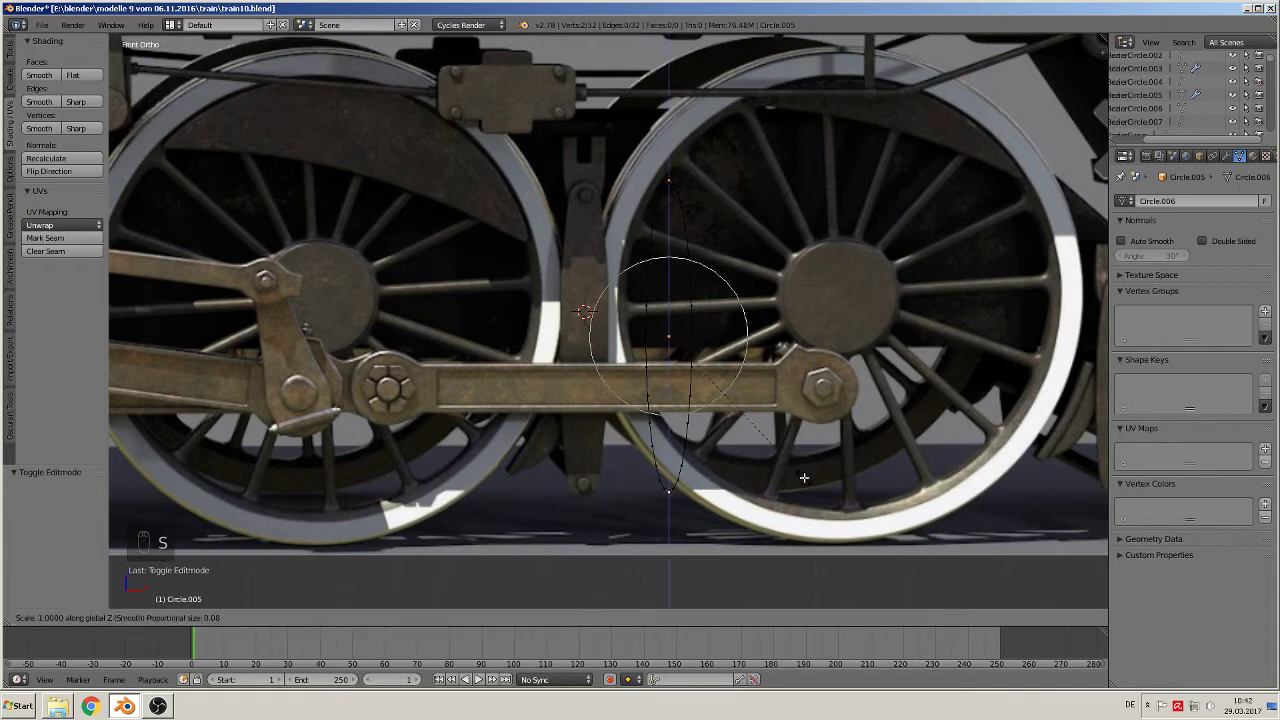
scroll(806, 478, "up", 1)
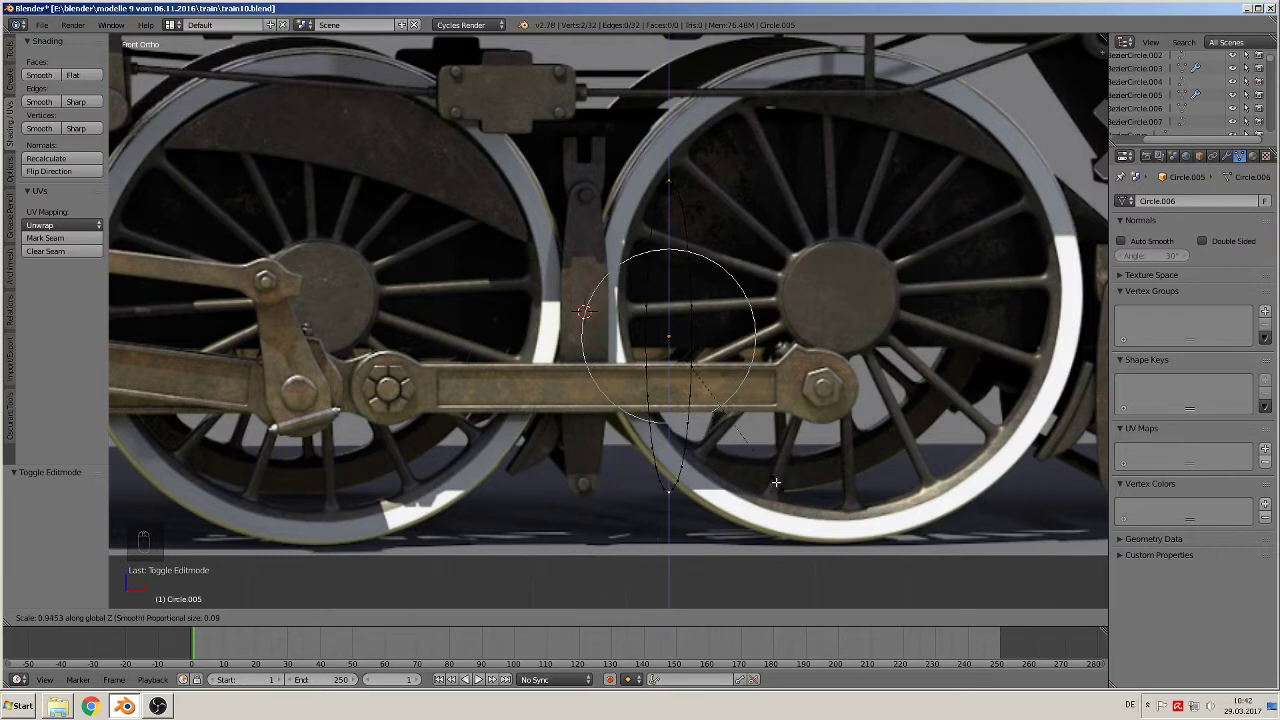
left_click(701, 400)
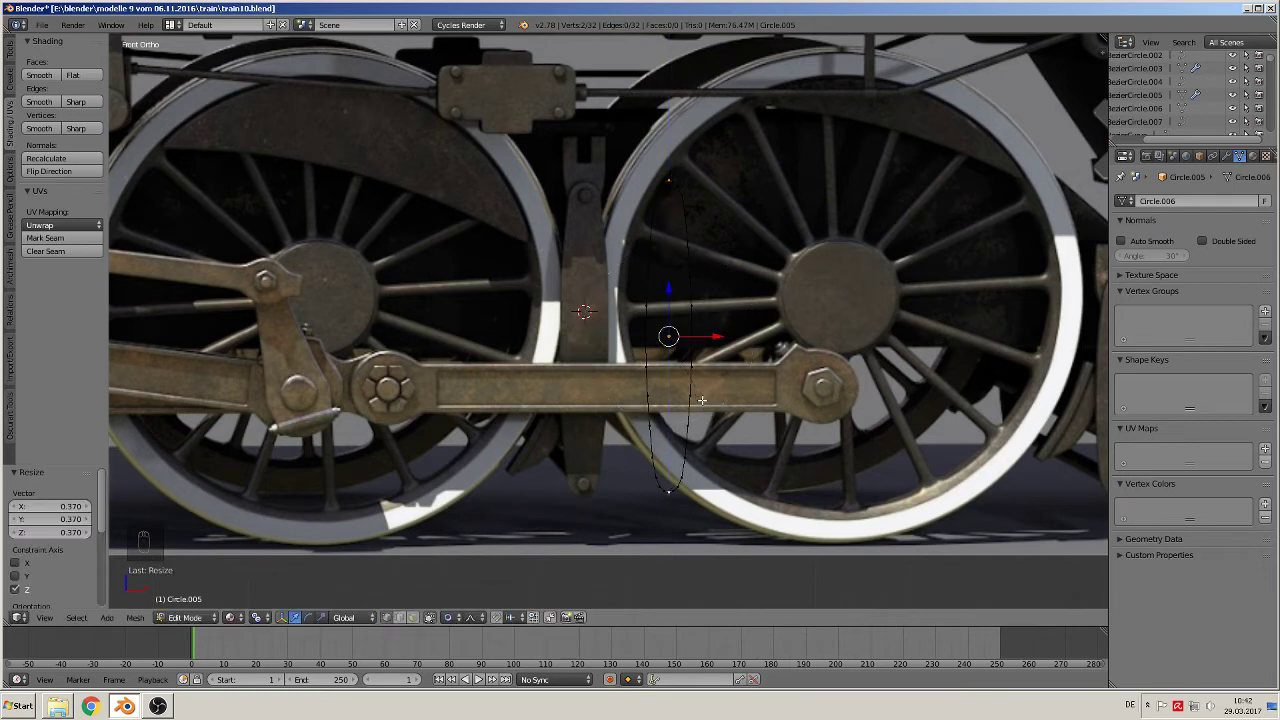
key("Tab")
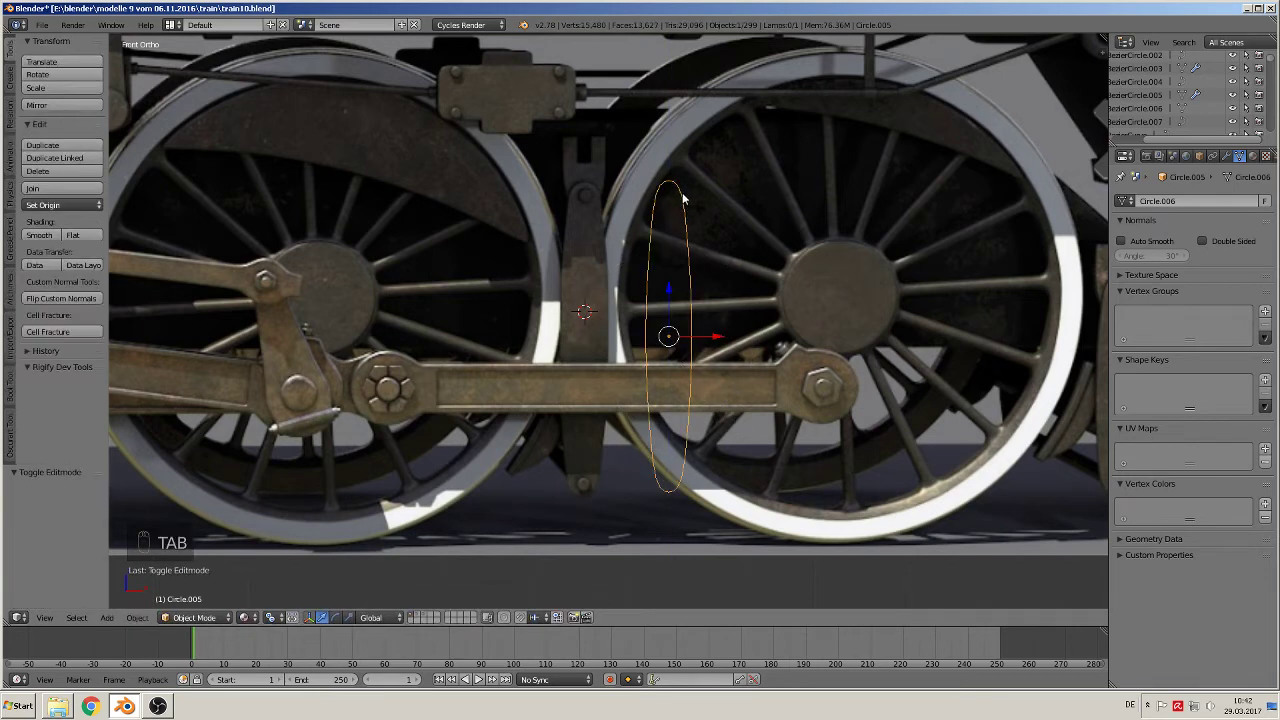
Step: Move the blunted ellipse along the Y axis, out in front of the reference image
mouse_move(714, 328)
middle_mouse_down()
mouse_move(747, 373)
mouse_move(724, 325)
middle_mouse_up()
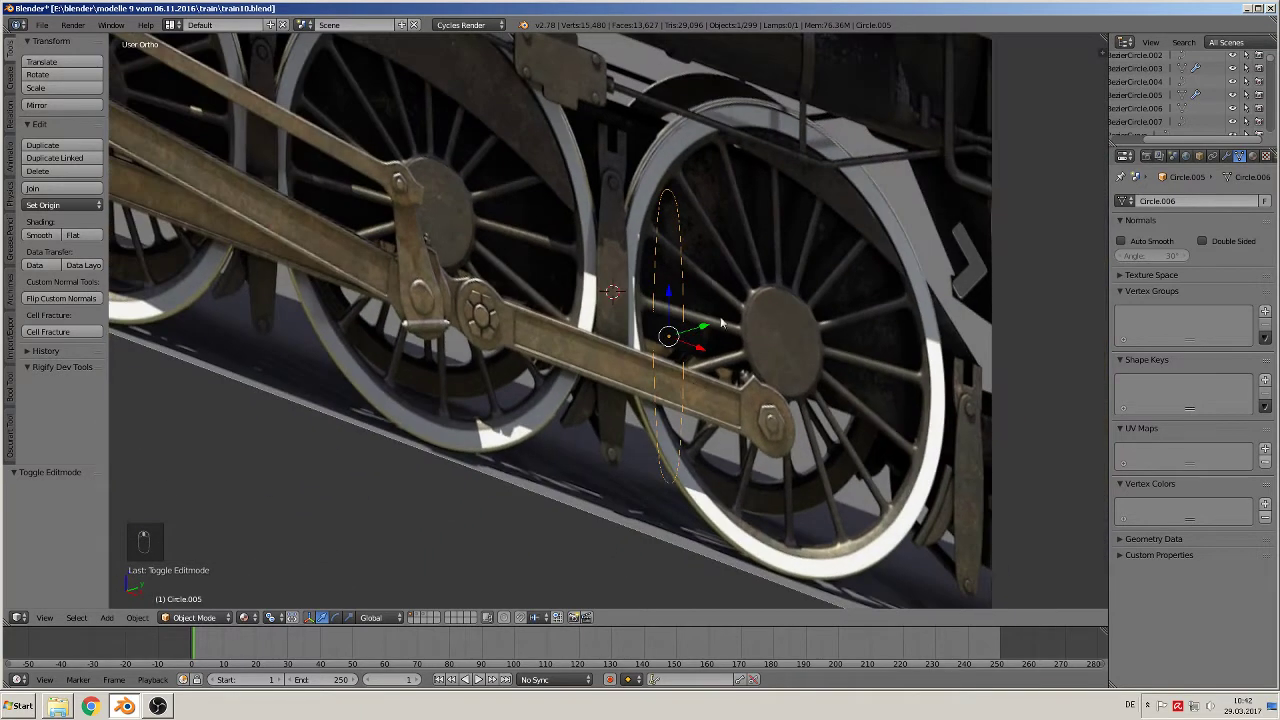
key("g")
key("y")
left_click(587, 348)
Step: Select the entire outline of the ellipse and fill it with a face
key("Tab")
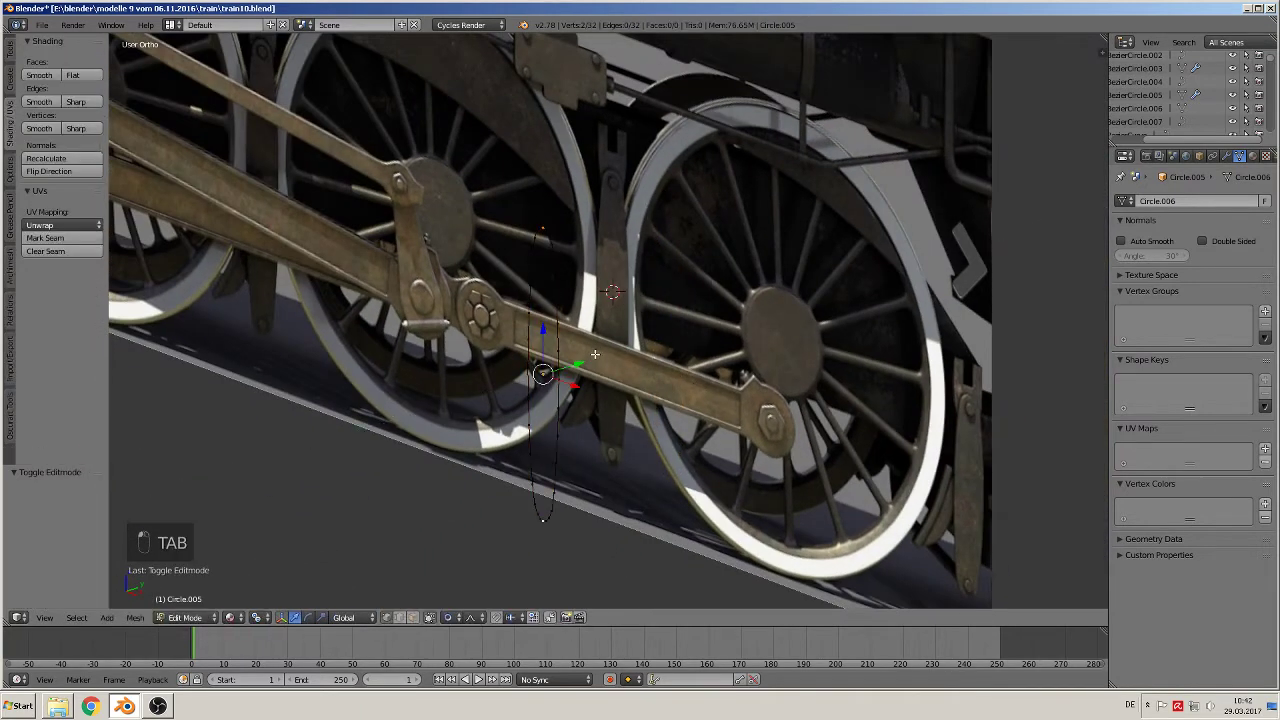
key("a")
key("a")
key("a")
key("f")
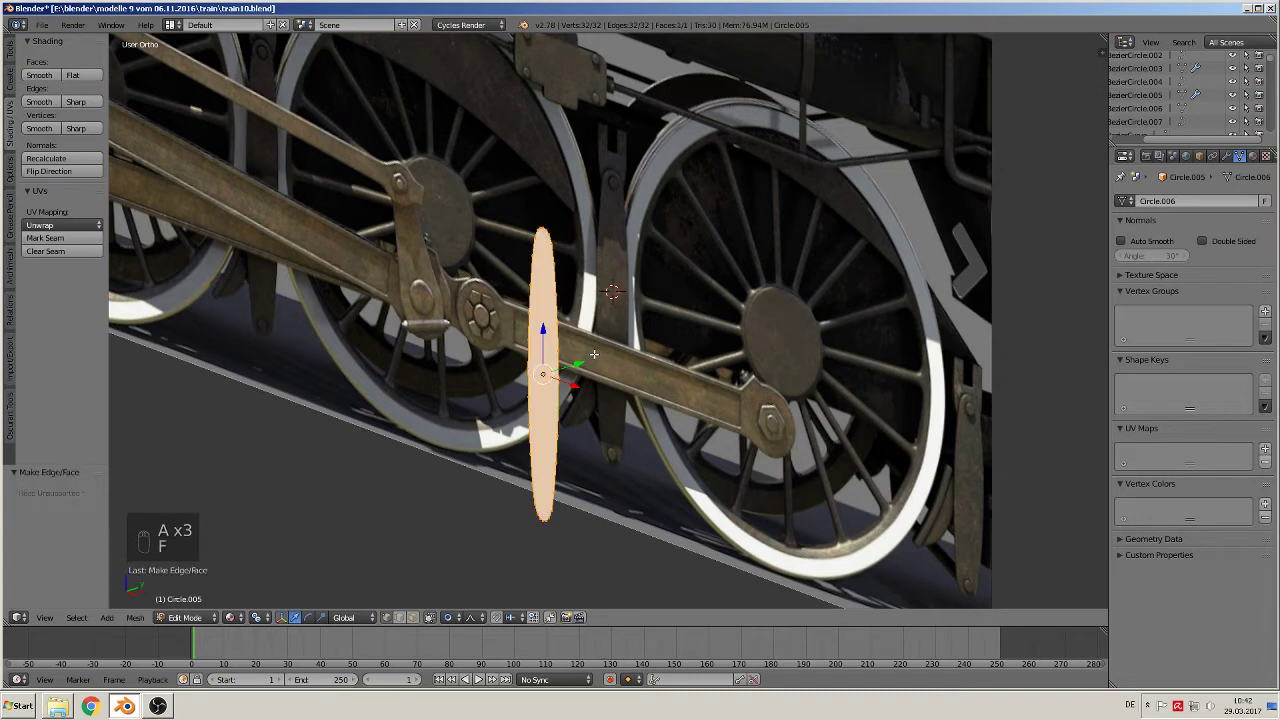
key("e")
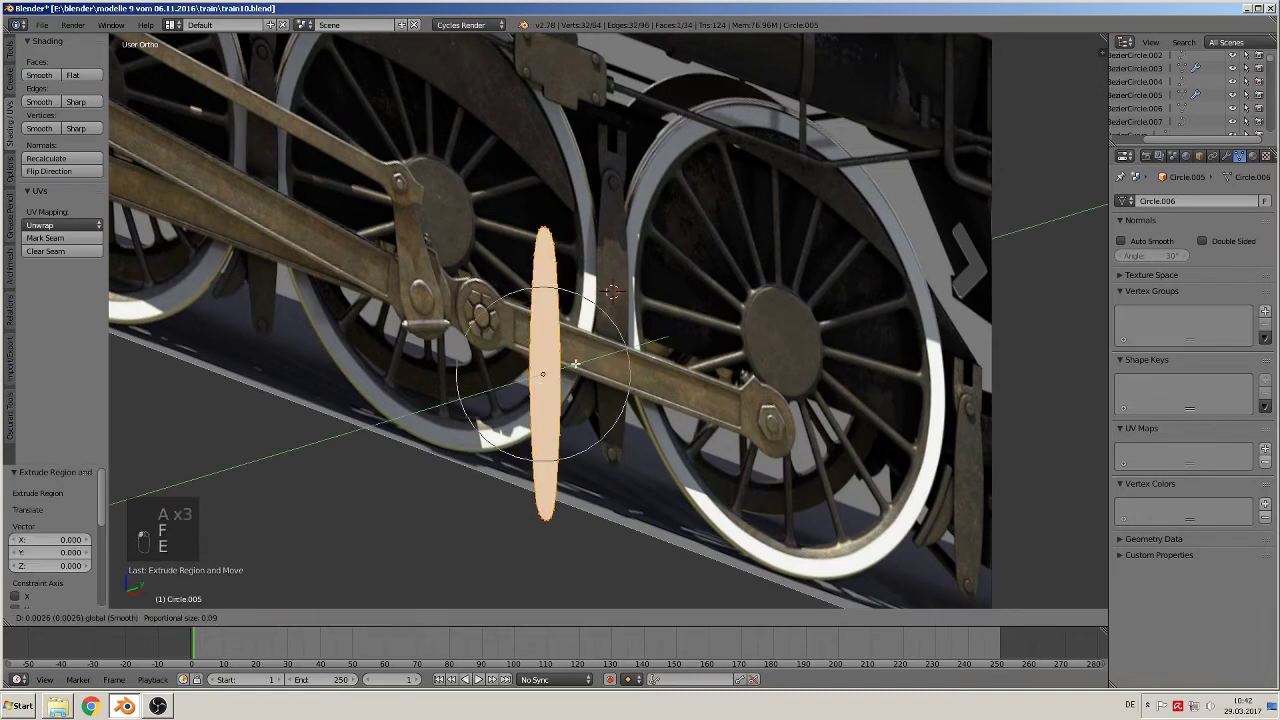
left_click(576, 362)
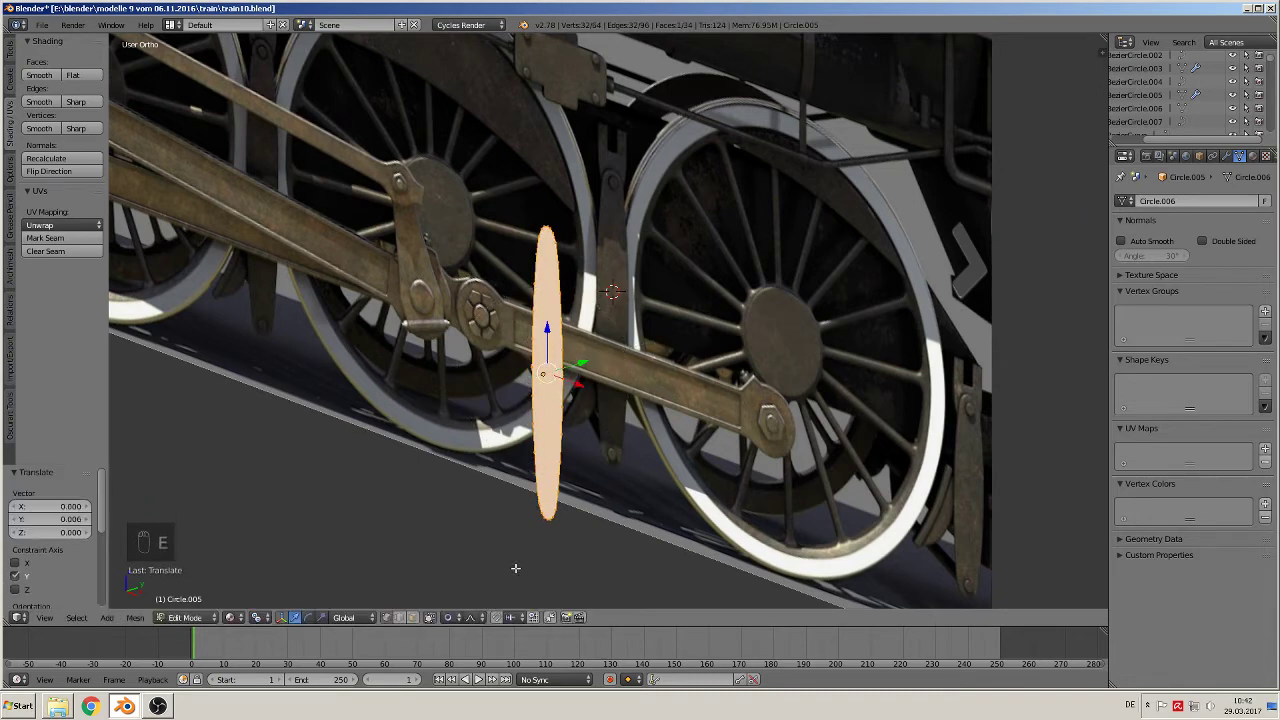
key("ctrl+z")
Step: Disable proportional editing and extrude the elliptical face 0.018 along Y into a solid hanger plate
left_click(447, 617)
left_click(473, 600)
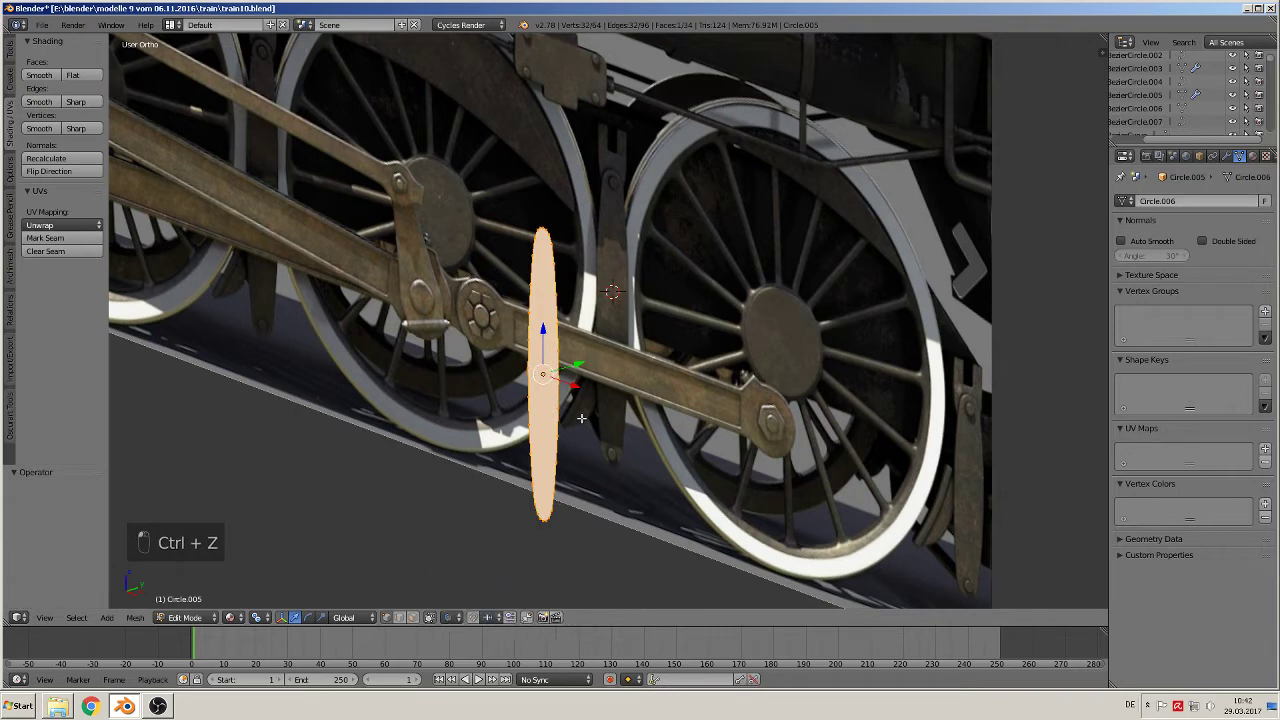
key("e")
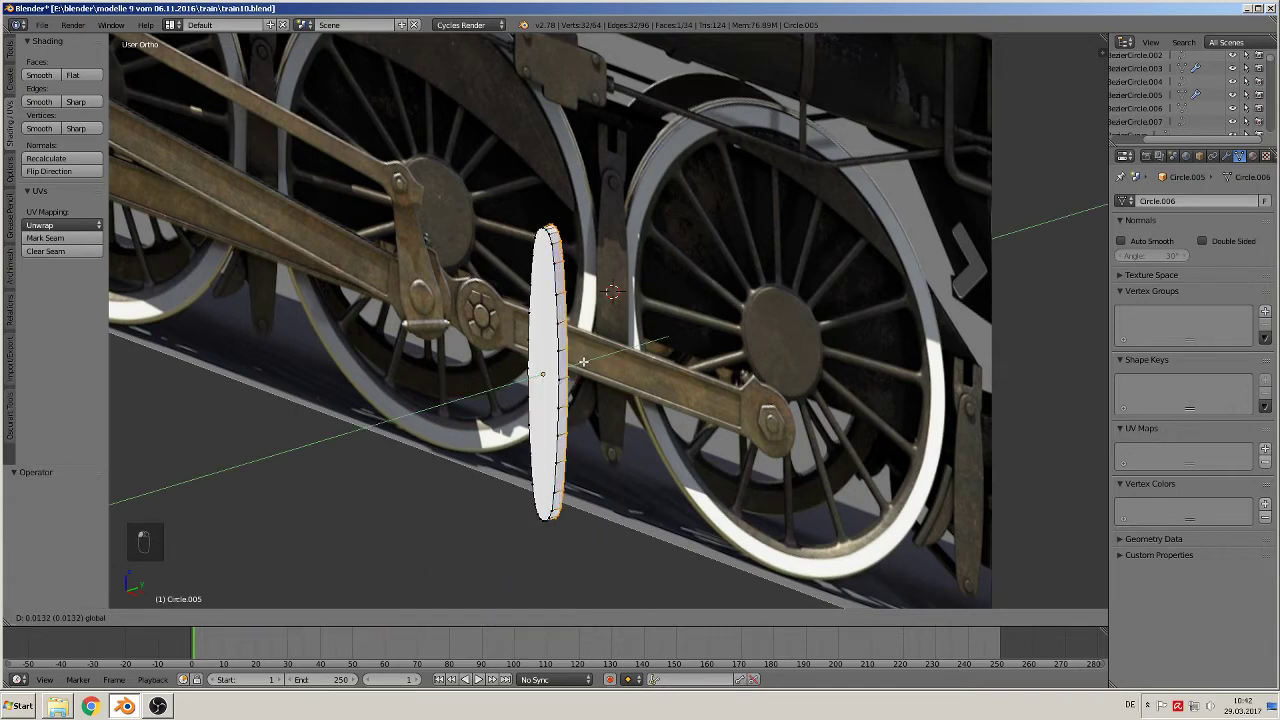
left_click(585, 362)
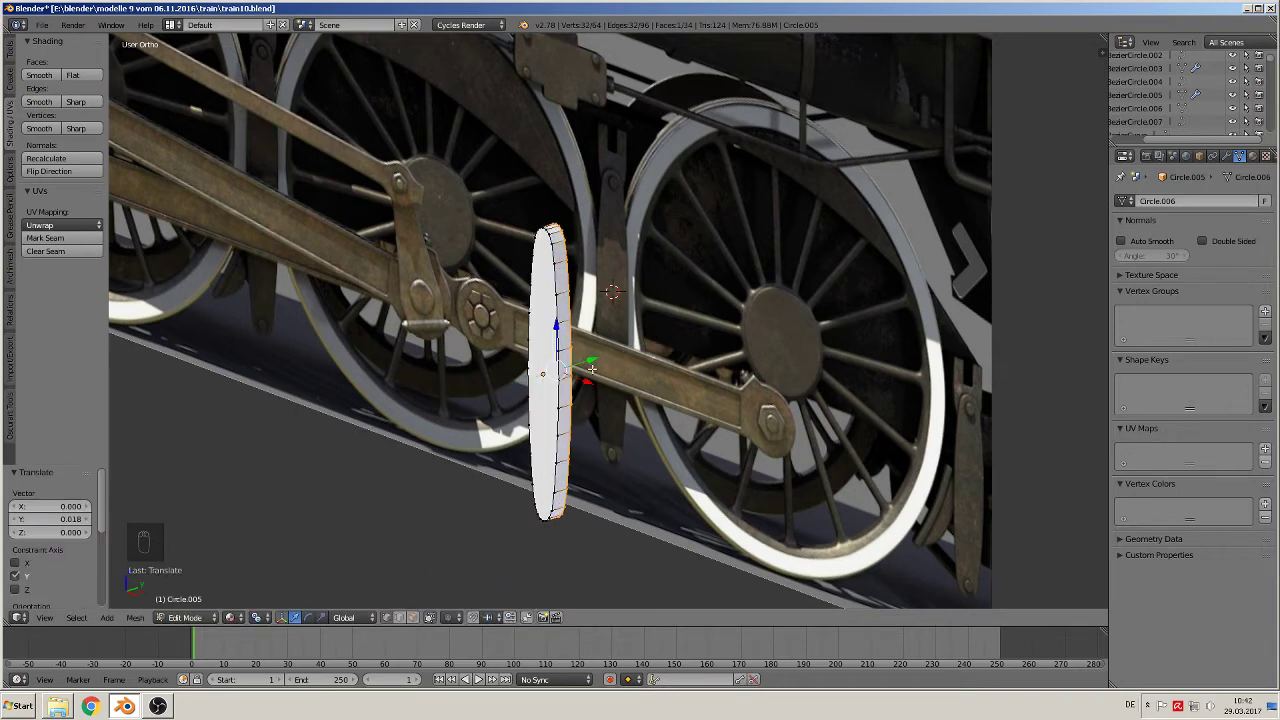
key("KP_1")
key("a")
key("a")
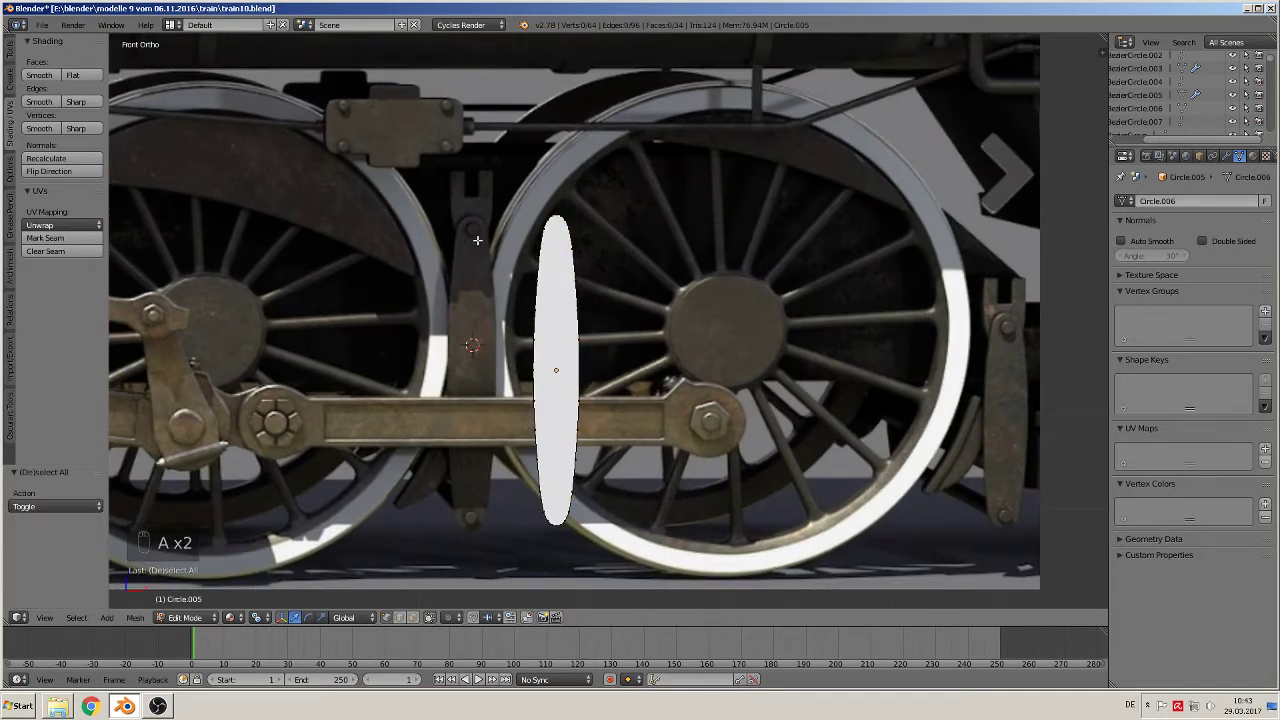
Step: Place the 3D cursor at the hanger plate's upper end and add a "screw head 1" group instance there
key("Tab")
key("Tab")
key("Tab")
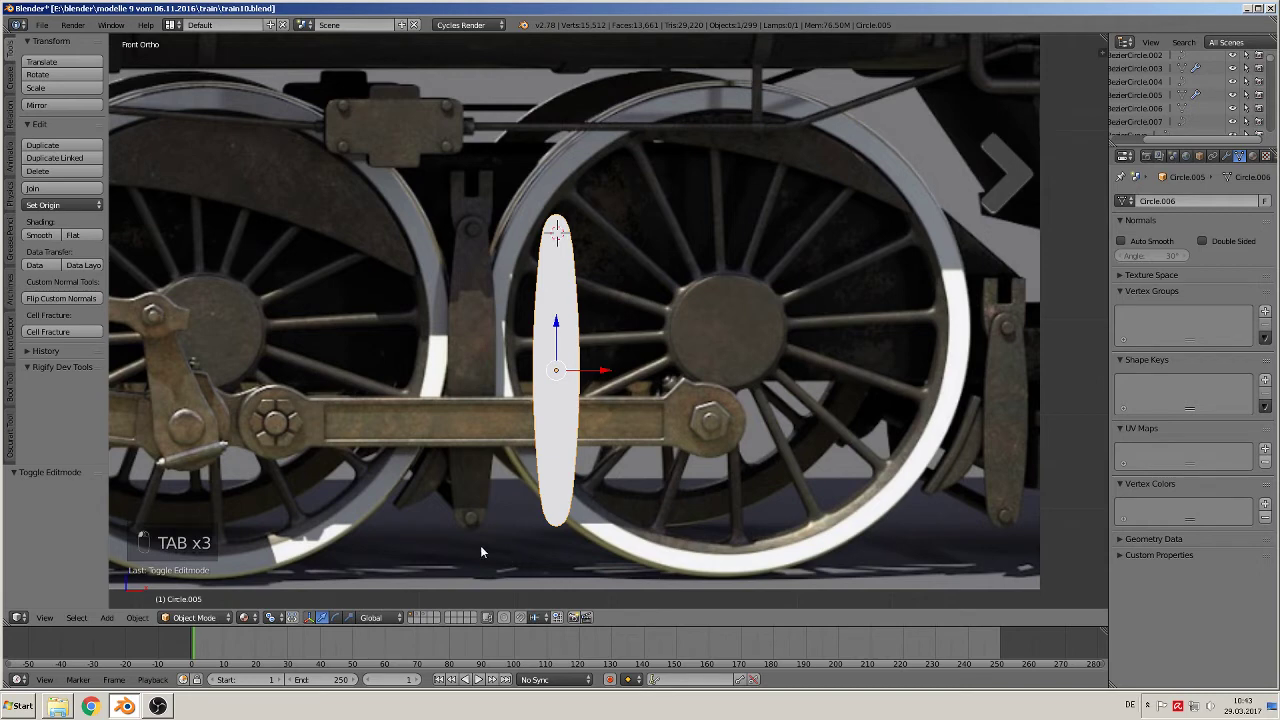
left_click(108, 619)
key("space")
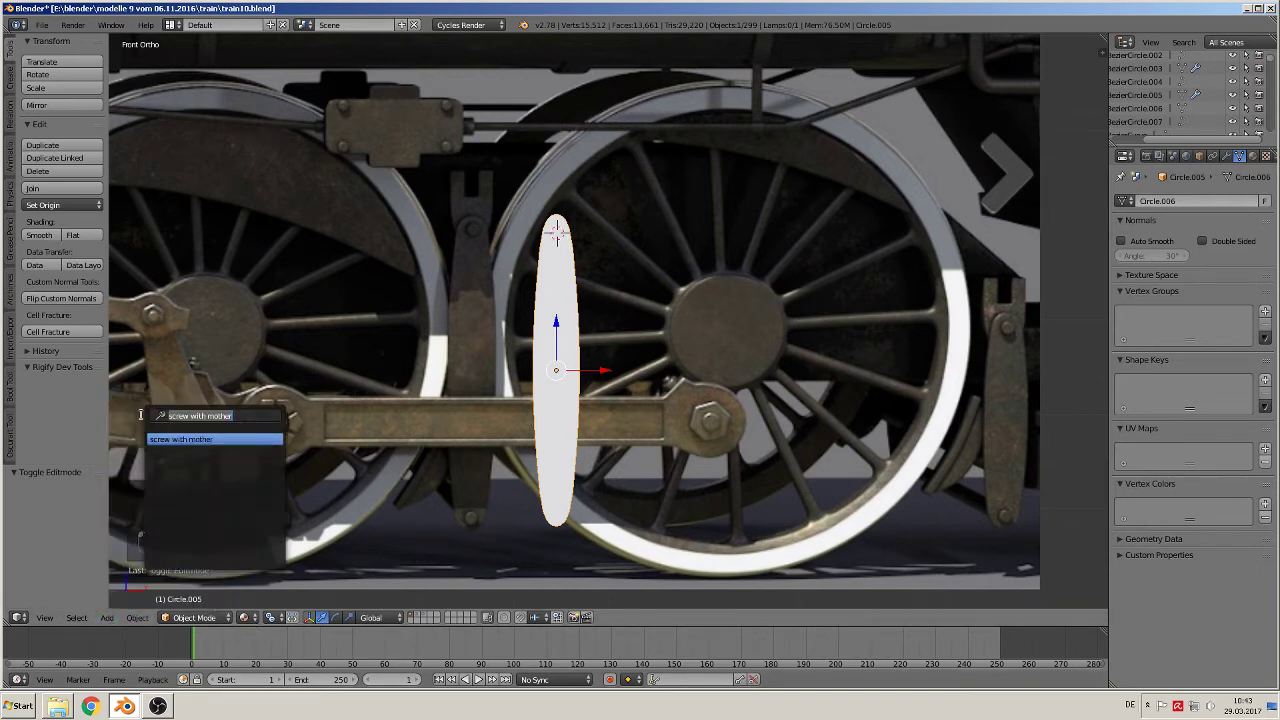
left_click(250, 416)
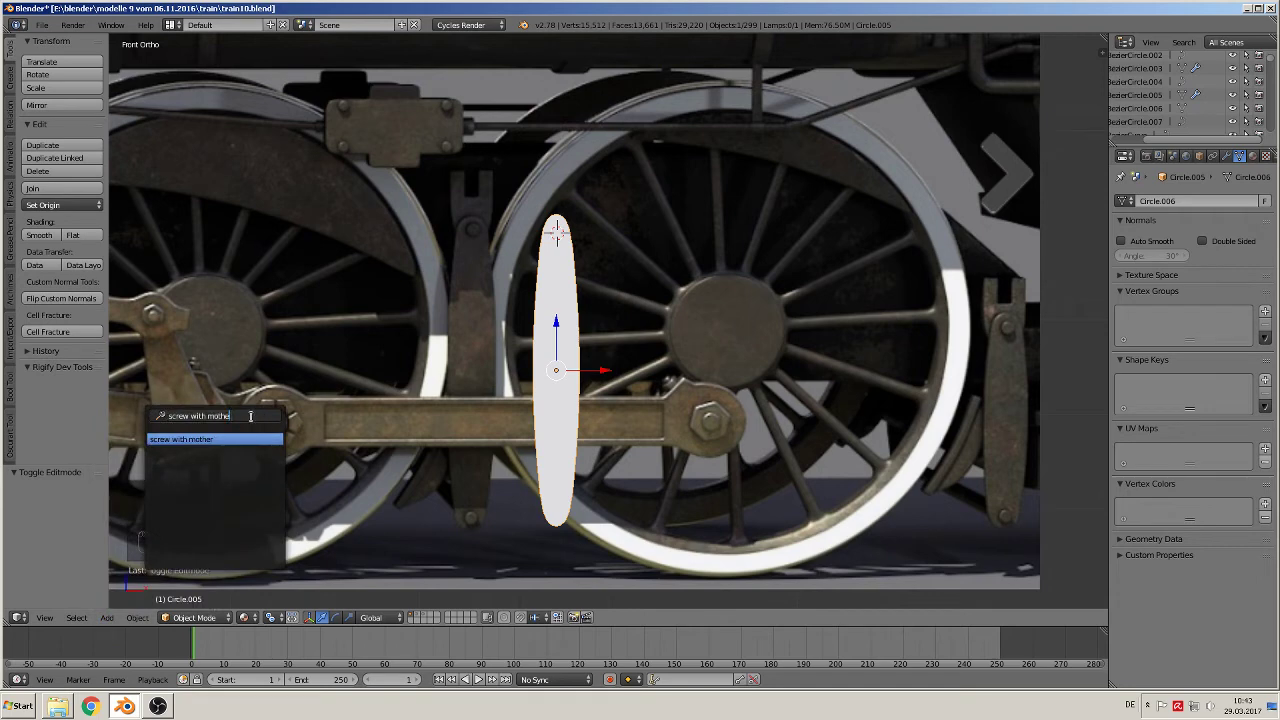
key("BackSpace")
key("BackSpace")
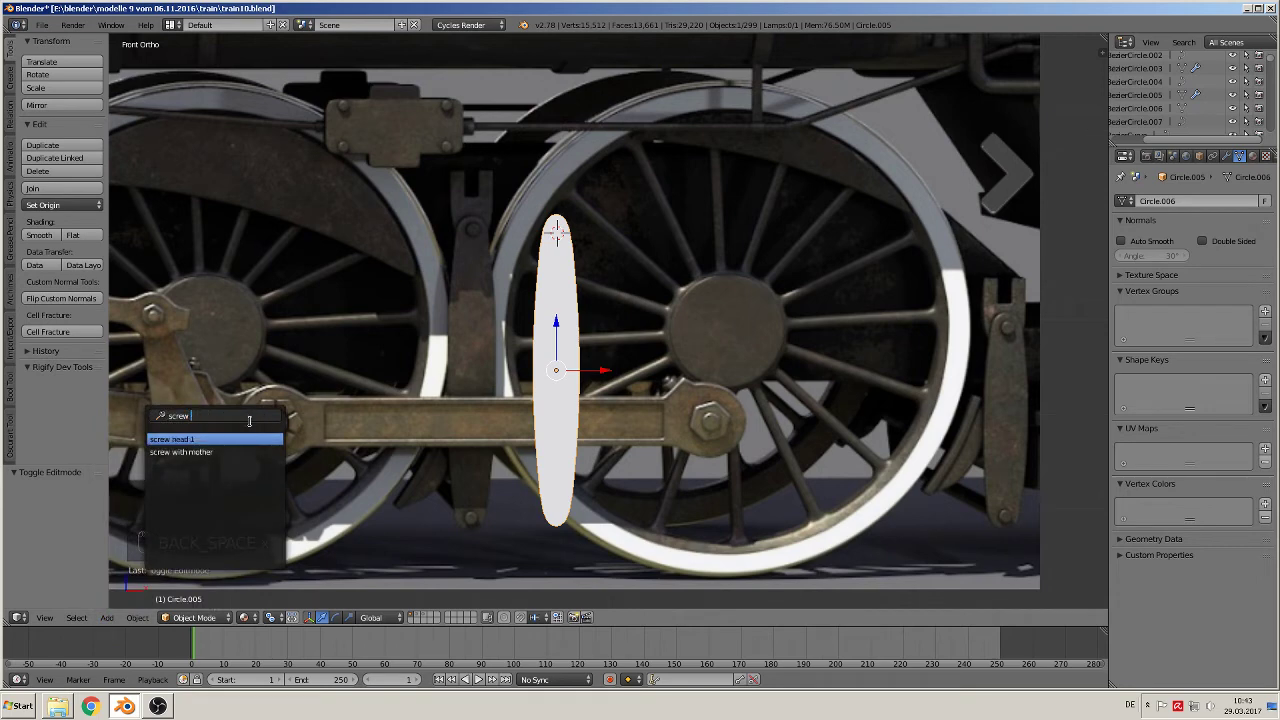
left_click(218, 441)
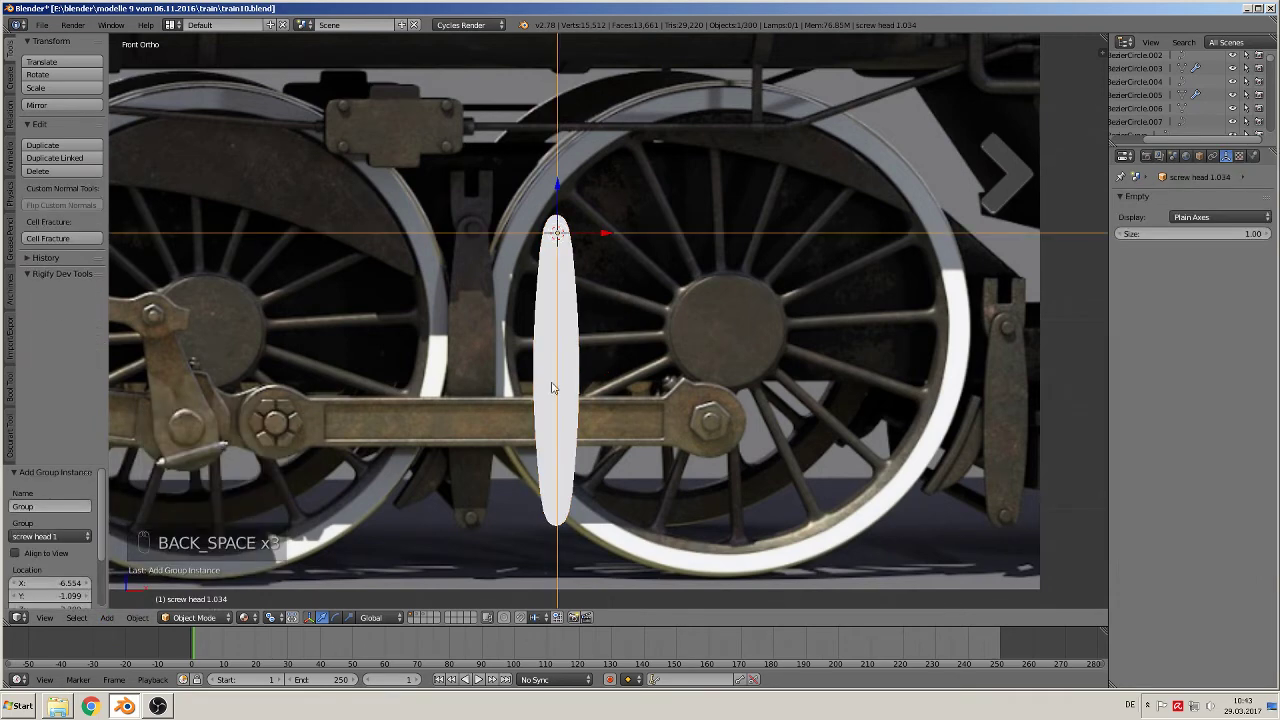
Step: Center the screw head on the plate's upper end, moving it -0.002 along X and 0.007 along Z
scroll(594, 277, "up", 1)
middle_click_drag(594, 277, 530, 304)
scroll(521, 214, "up", 4)
middle_click_drag(520, 206, 489, 216)
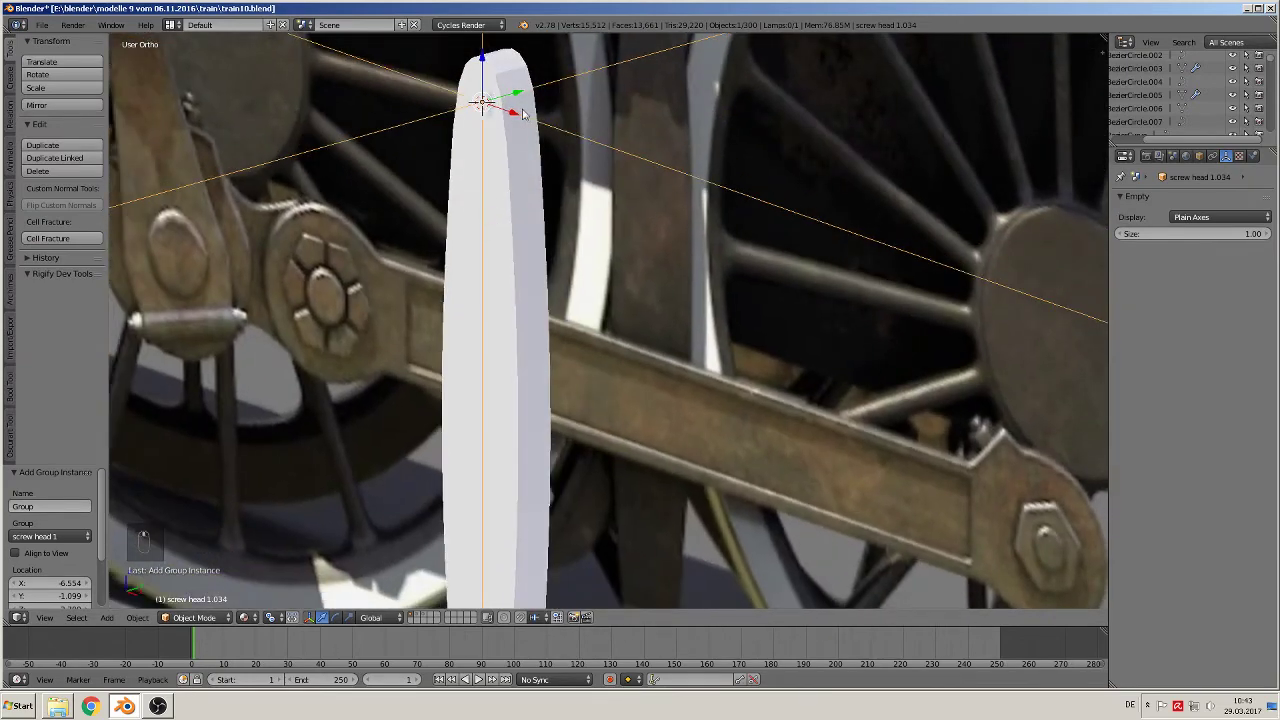
left_click_drag(528, 90, 522, 105)
key("KP_1")
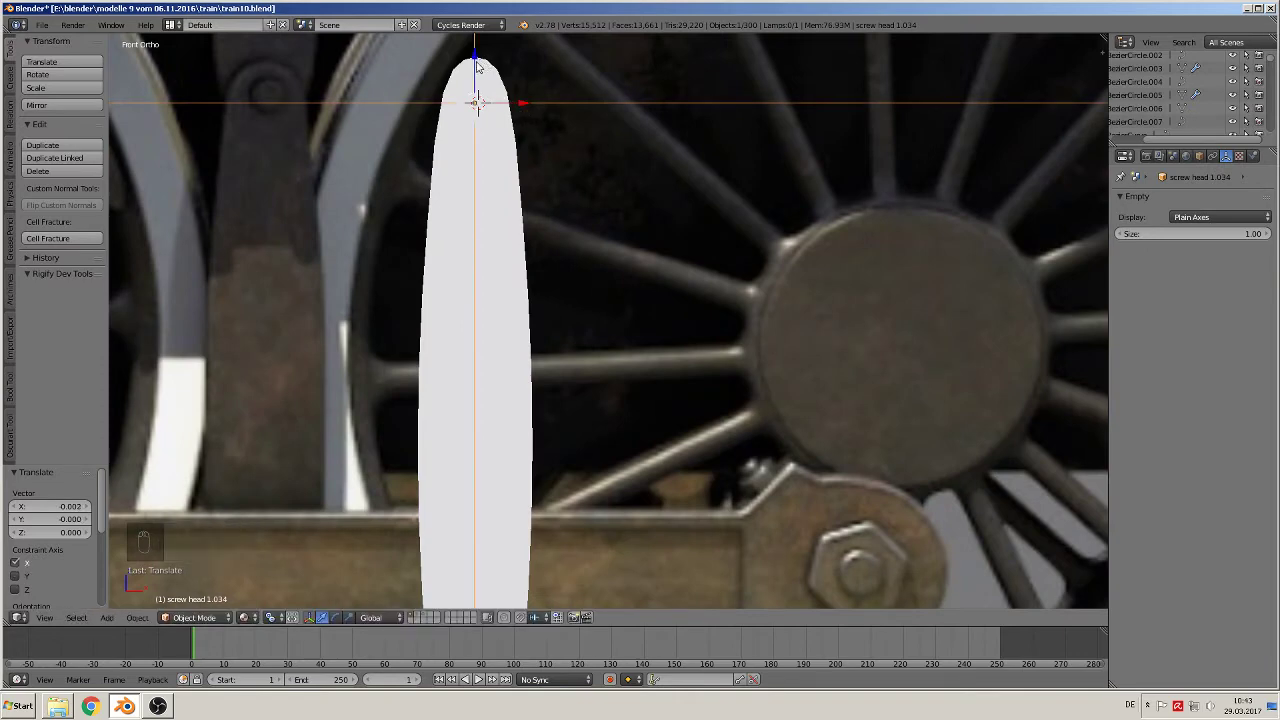
left_click_drag(478, 66, 477, 51)
Step: Duplicate the screw head and move the copy -0.304 along Z to the plate's lower end
middle_click_drag(477, 51, 618, 221)
key("KP_1")
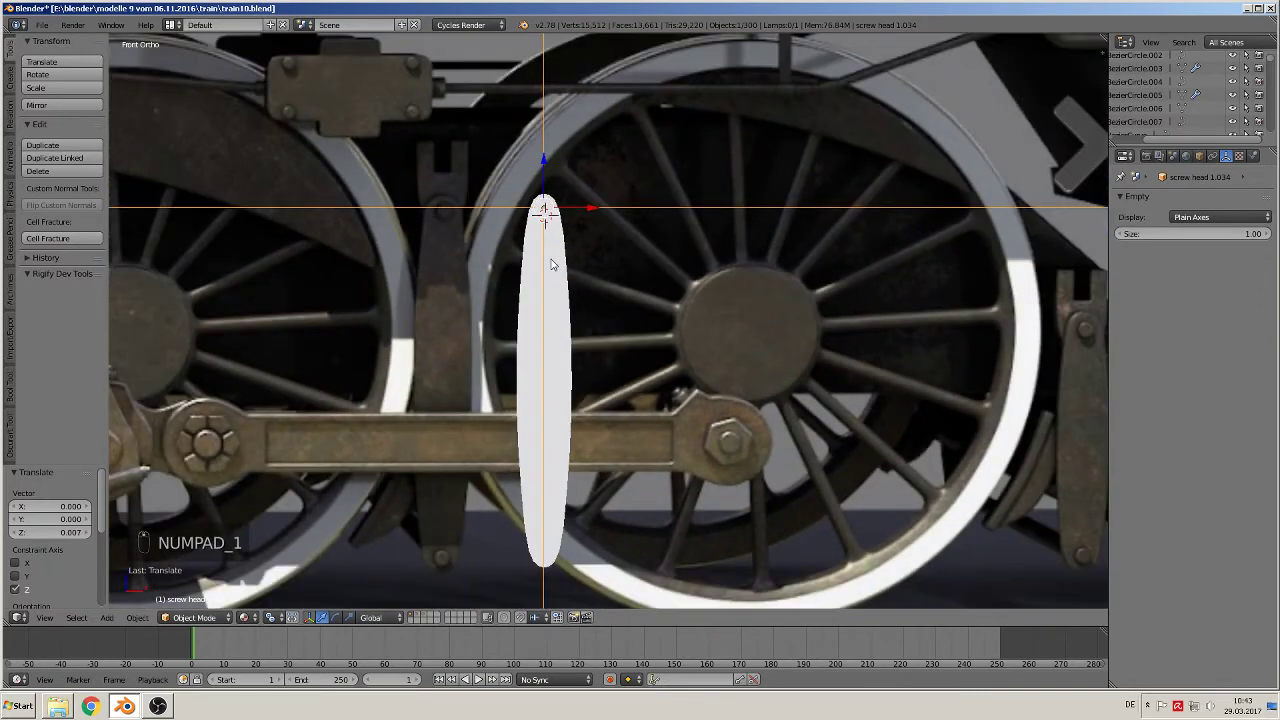
key("shift+d")
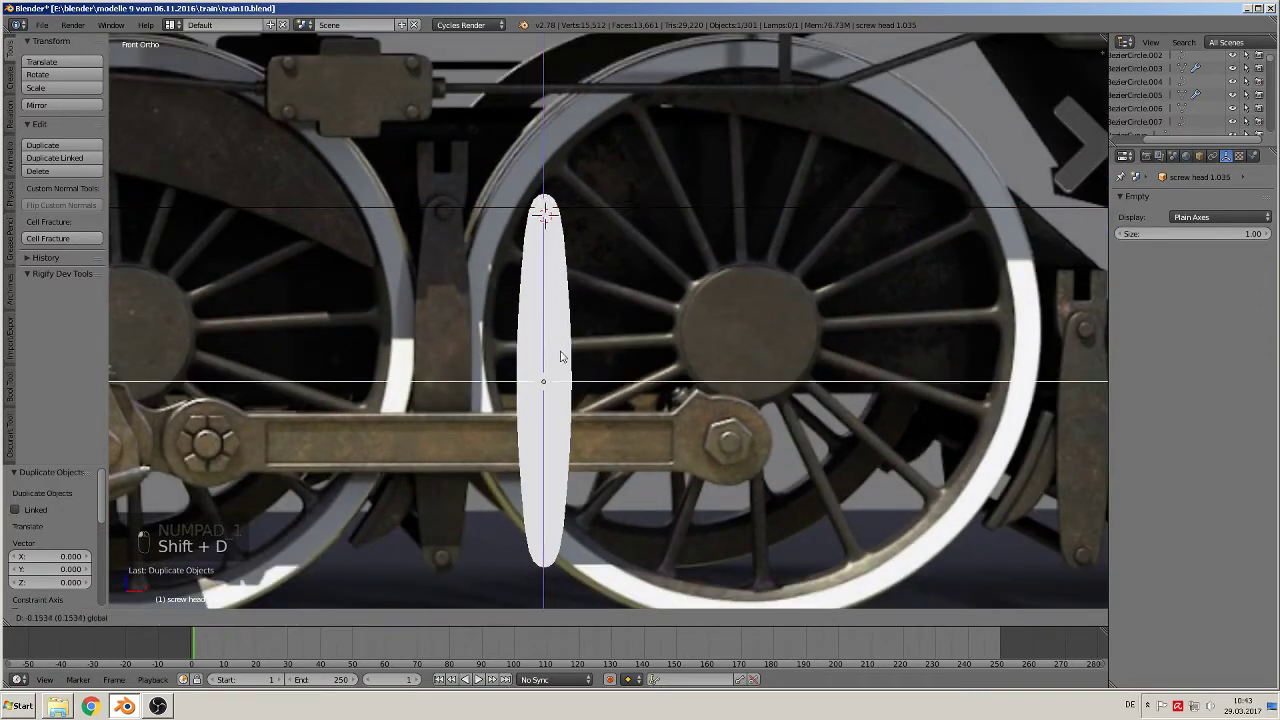
left_click(581, 513)
Step: Select the ring of side faces around the hanger plate's rim and shade them smooth
middle_click_drag(581, 513, 506, 472)
scroll(580, 172, "up", 4)
middle_click_drag(580, 172, 683, 374, "shift")
scroll(621, 260, "up", 1)
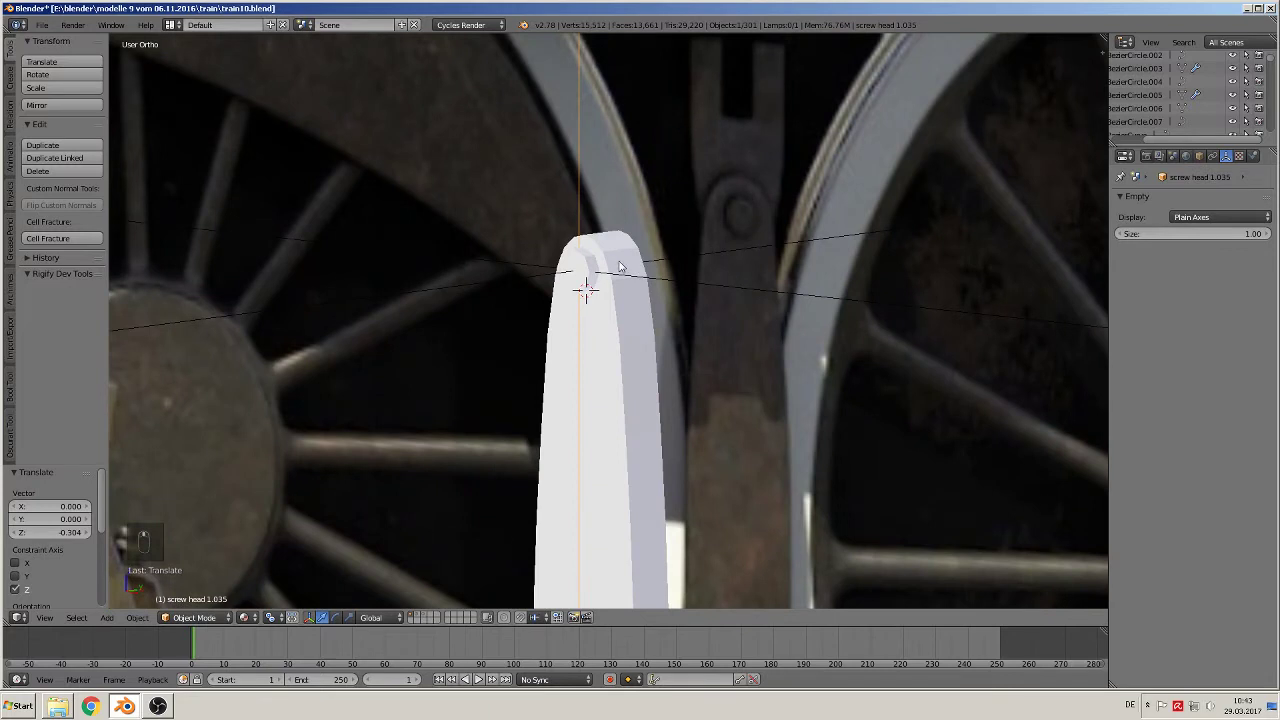
key("Tab")
right_click(630, 296)
key("Tab")
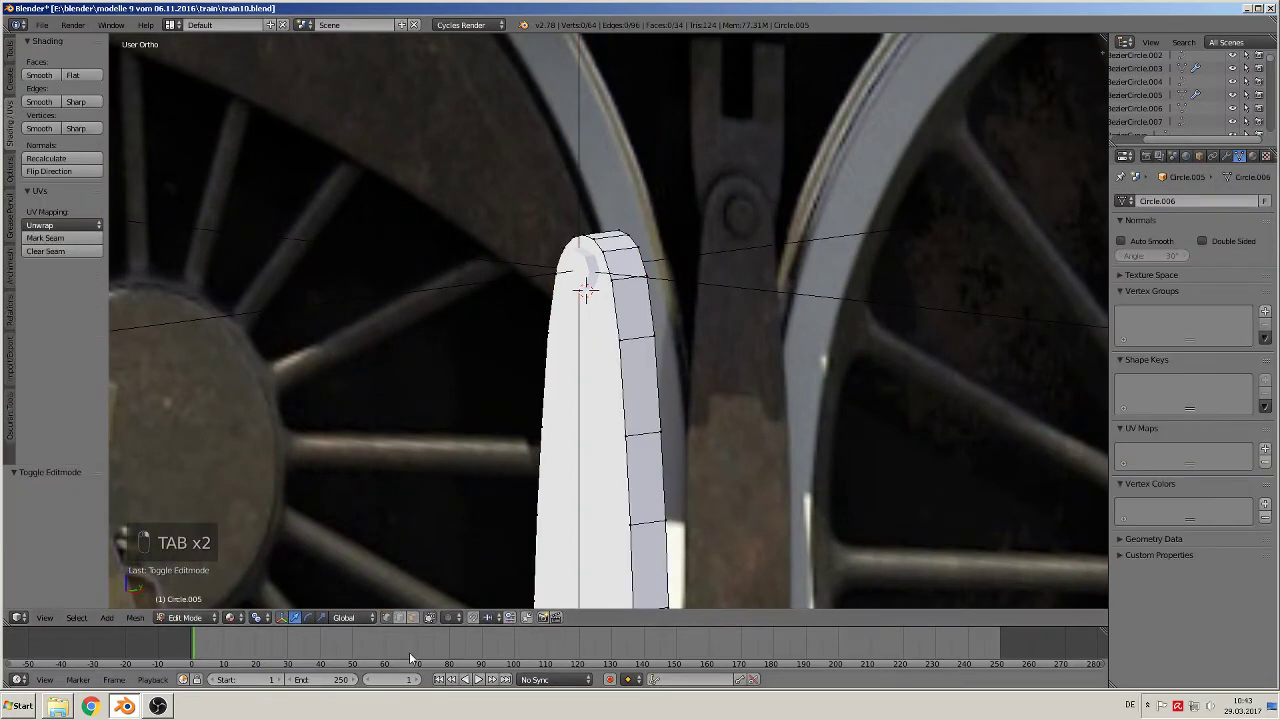
key("a")
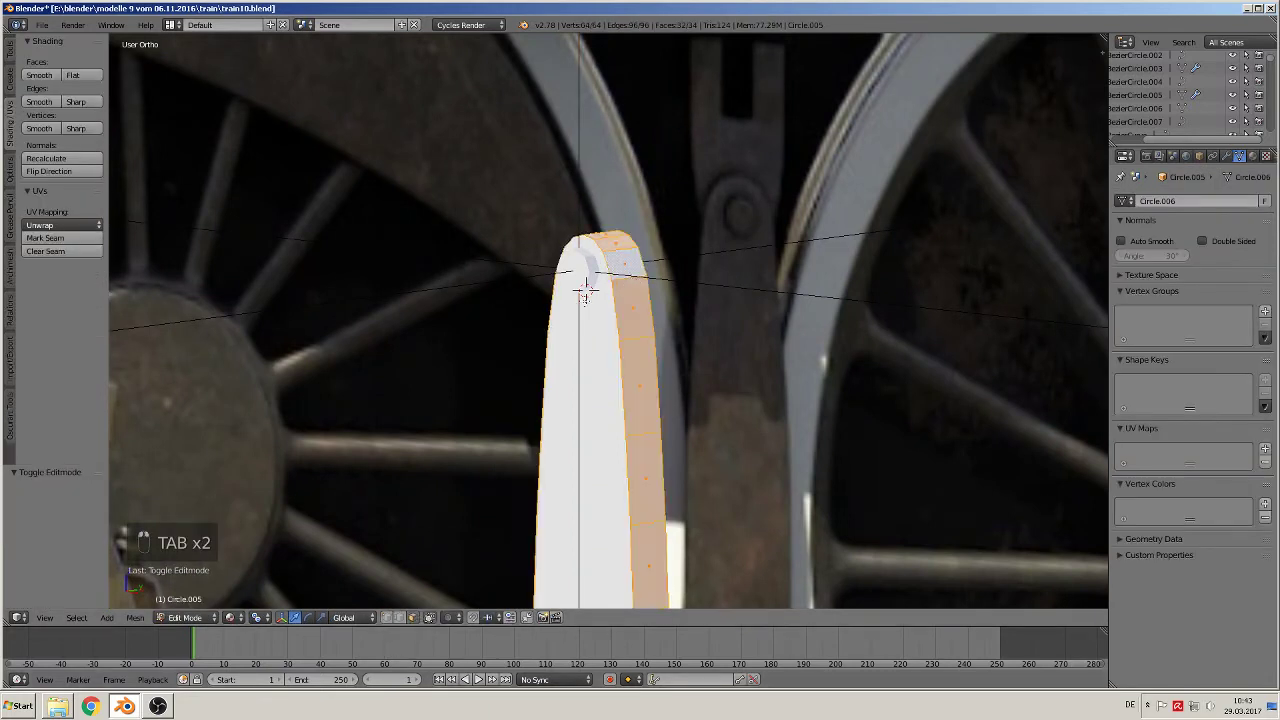
left_click(39, 75)
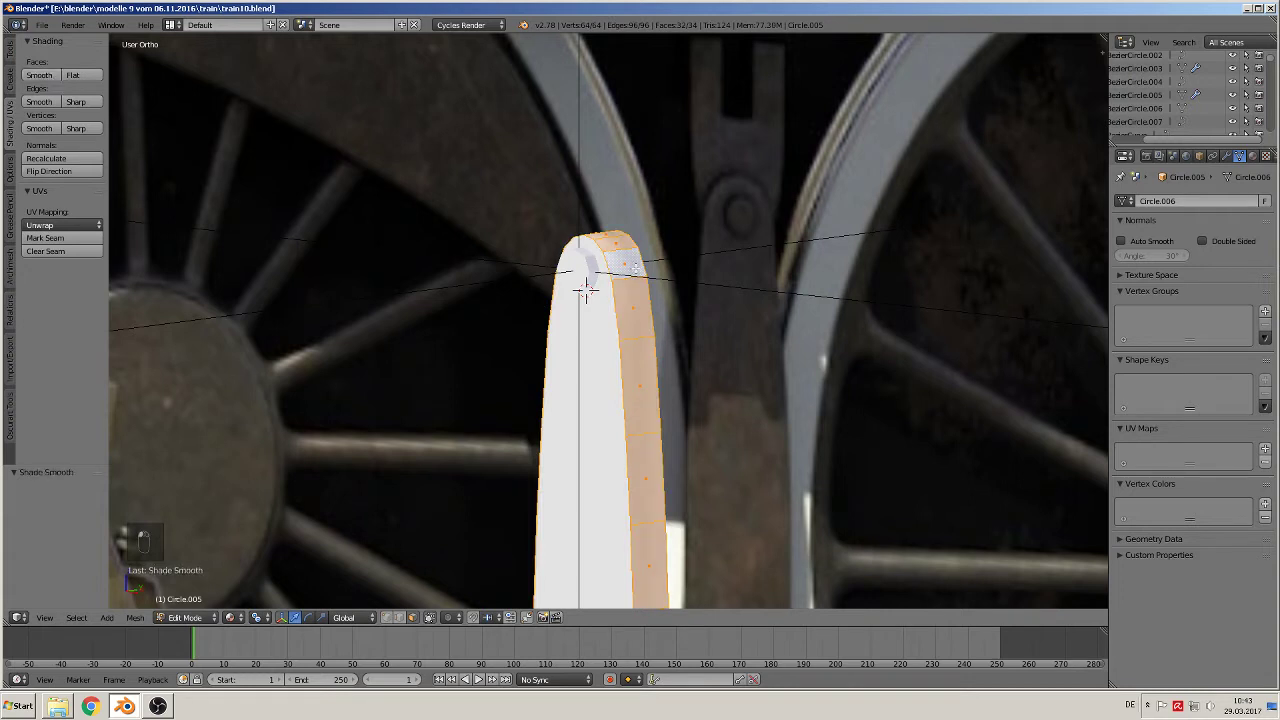
Step: Add two loop cuts around the plate's rim, sliding one close to the front edge and the other to the back edge
key("ctrl+r")
left_click(612, 258)
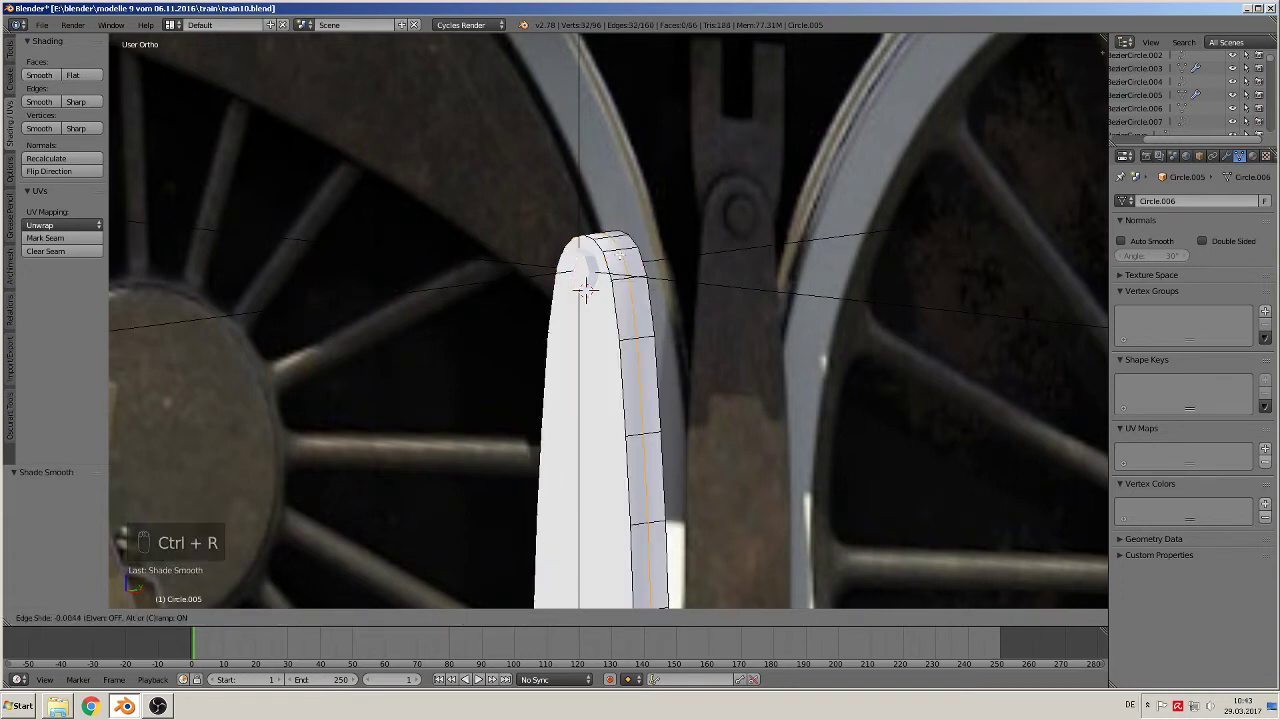
left_click(622, 247)
key("ctrl+r")
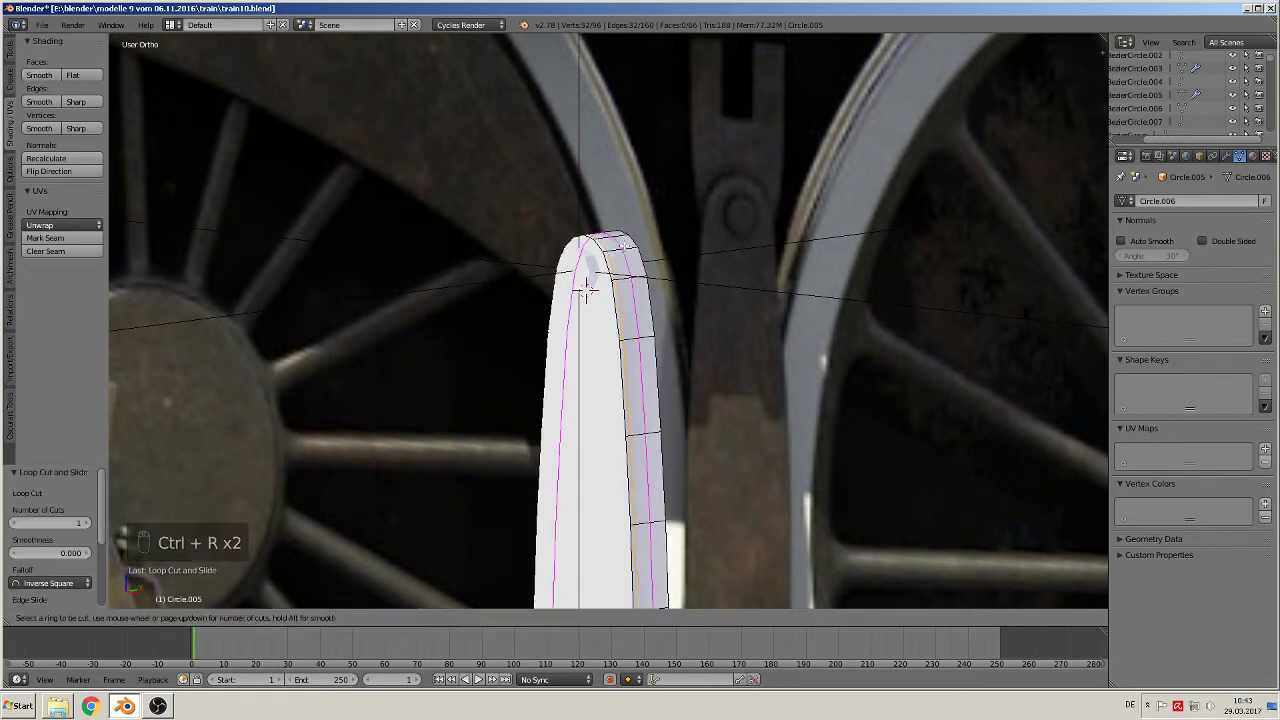
left_click(628, 246)
left_click(636, 243)
key("Tab")
Step: Leave mesh editing and reduce the display size of the empties to 0.03 for the upper screw head and 0.02 for the lower
middle_click_drag(634, 248, 578, 270)
right_click(594, 282)
scroll(598, 300, "down", 3)
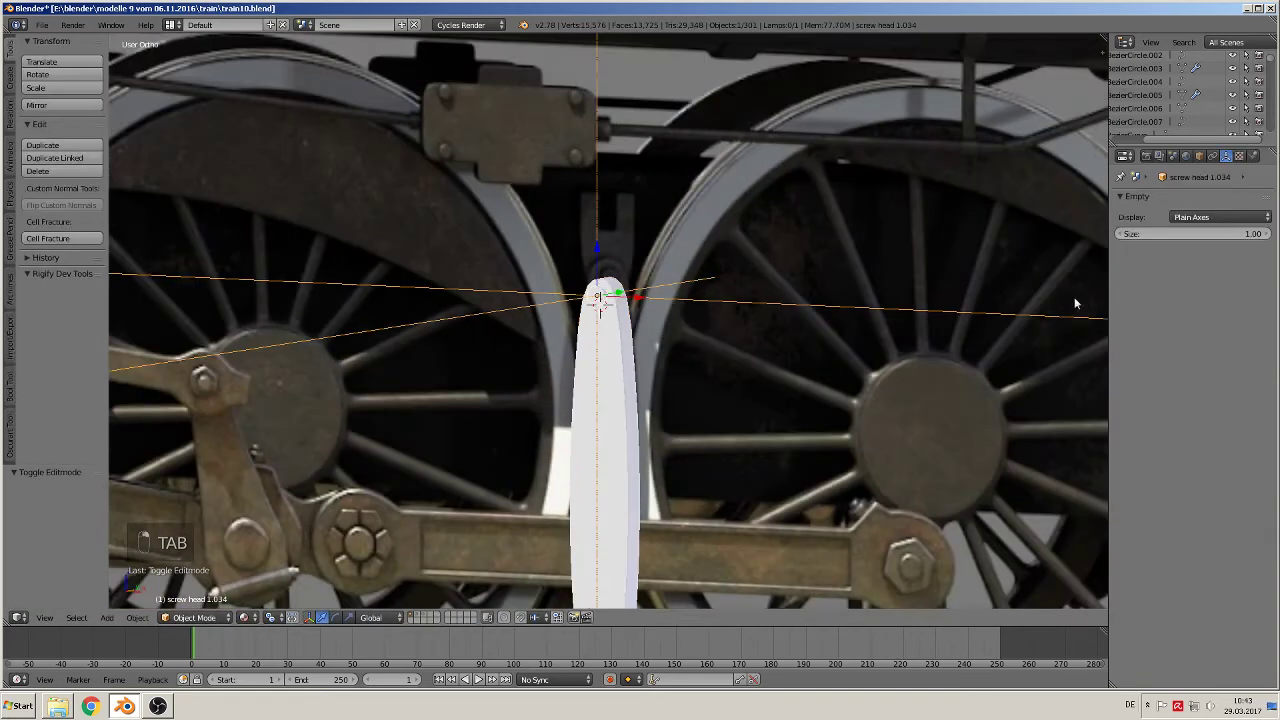
left_click_drag(1190, 233, 1155, 233)
middle_click_drag(884, 381, 766, 275)
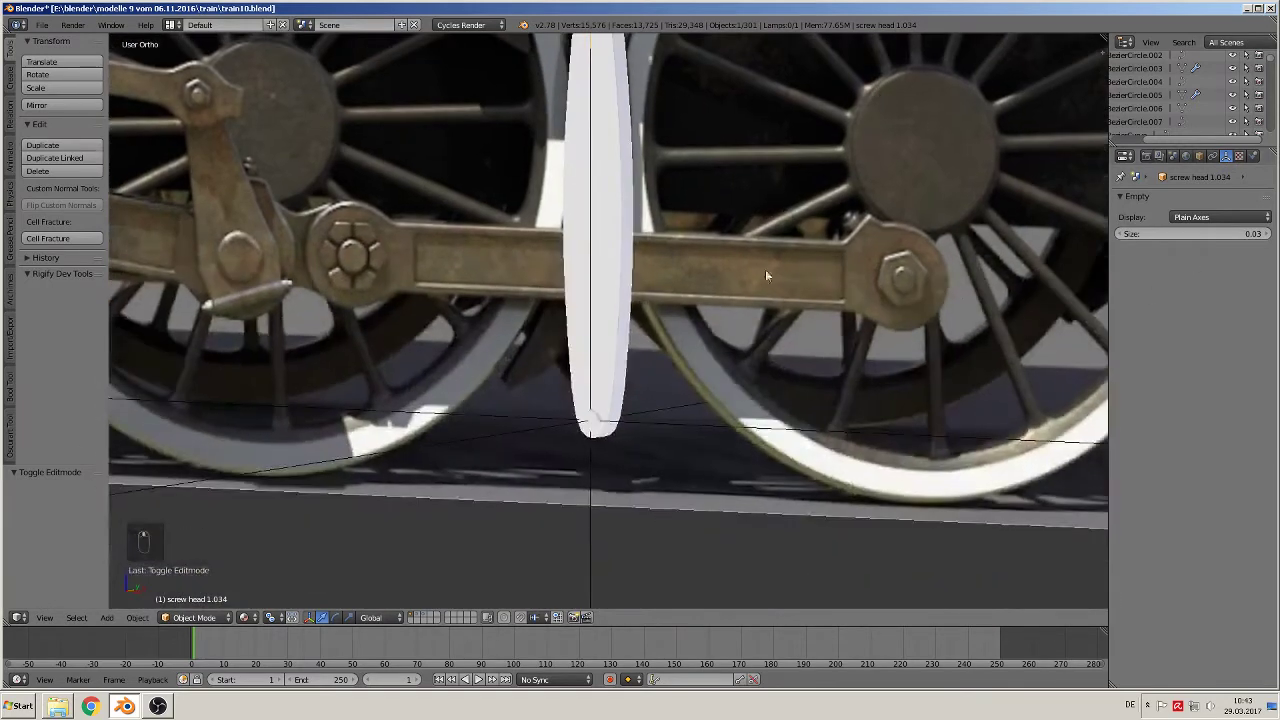
right_click(710, 429)
left_click_drag(1219, 236, 1148, 236)
scroll(818, 367, "up", 1)
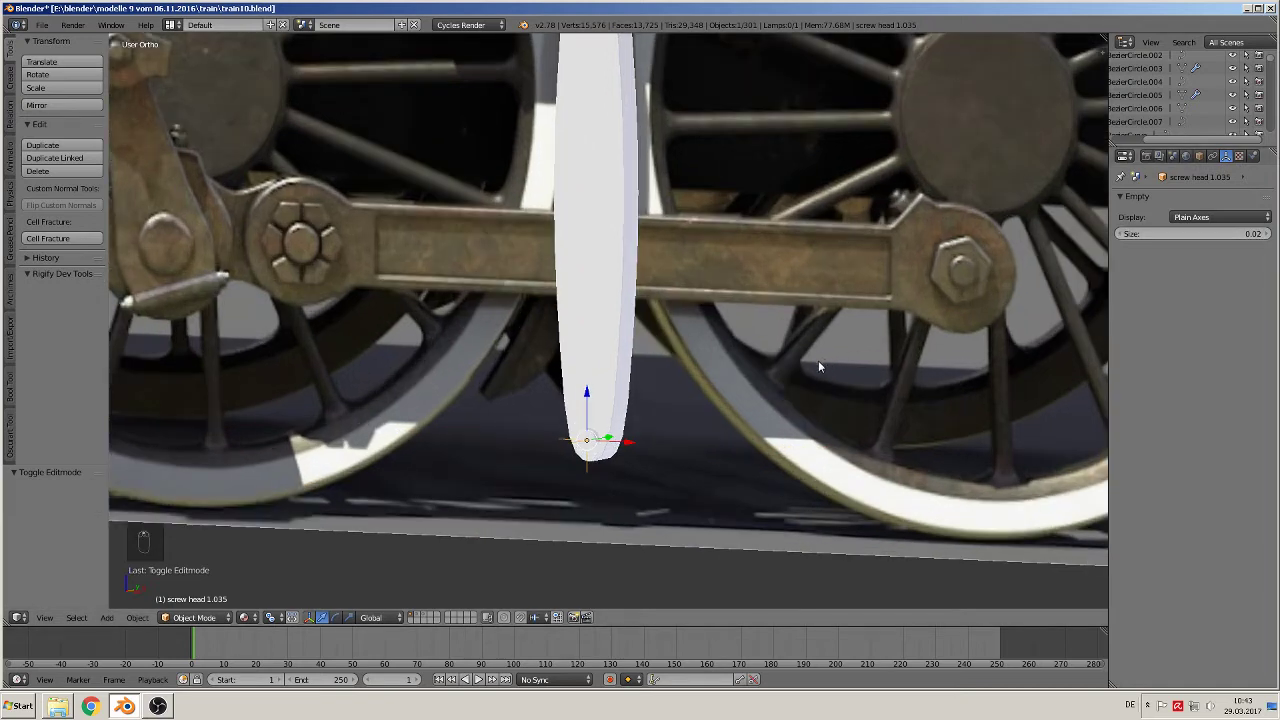
Step: Parent the lower and the upper screw head to the hanger plate with the Object option
right_click(615, 313)
key("ctrl+p")
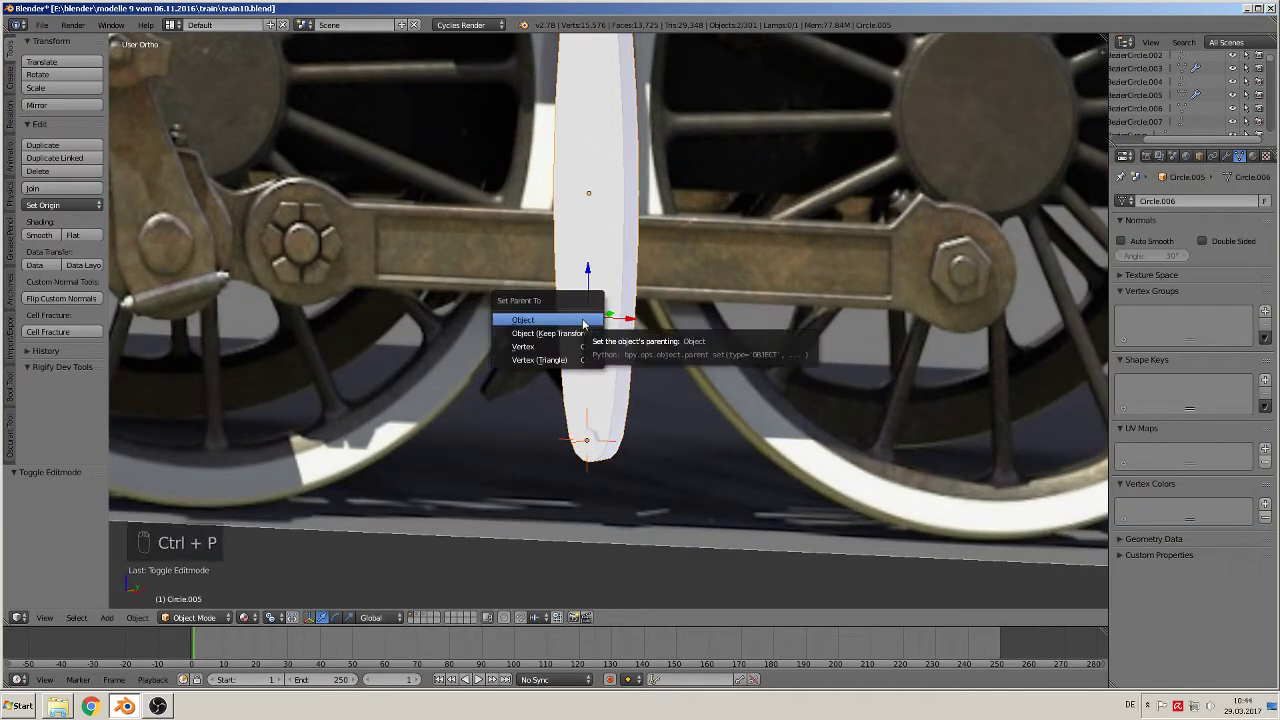
left_click(585, 318)
middle_click_drag(599, 166, 559, 353, "shift")
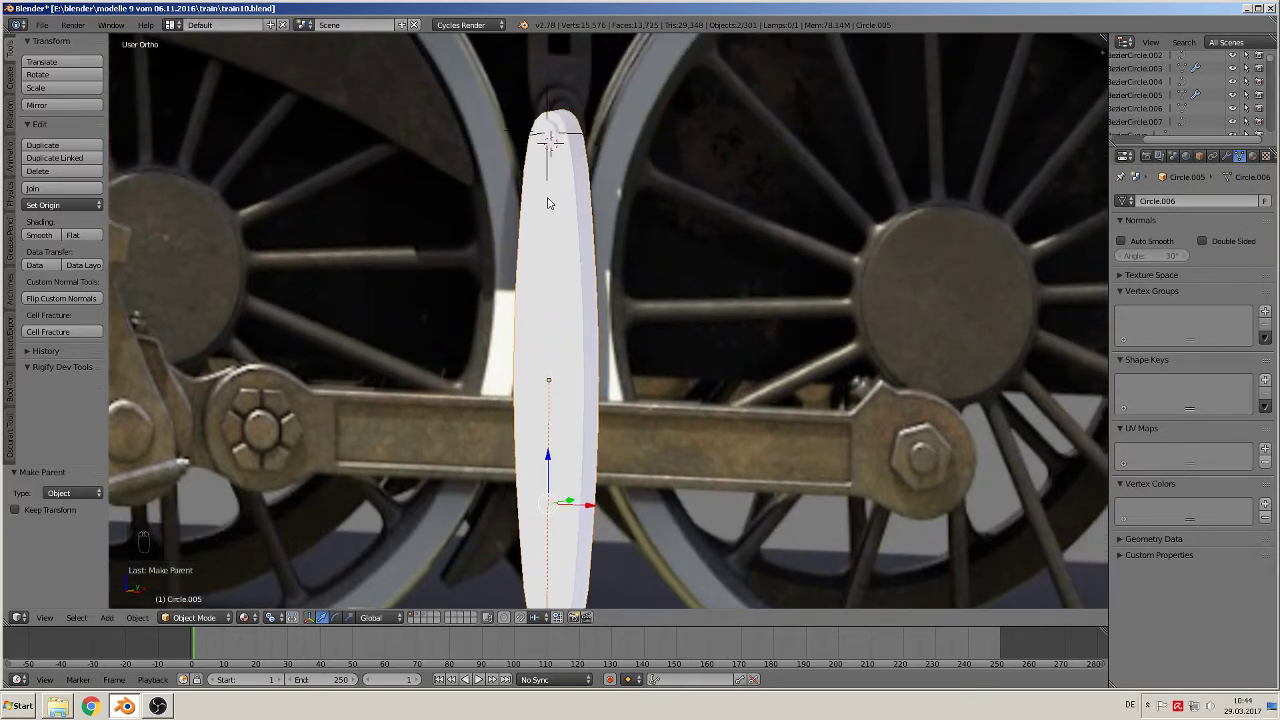
right_click(556, 143)
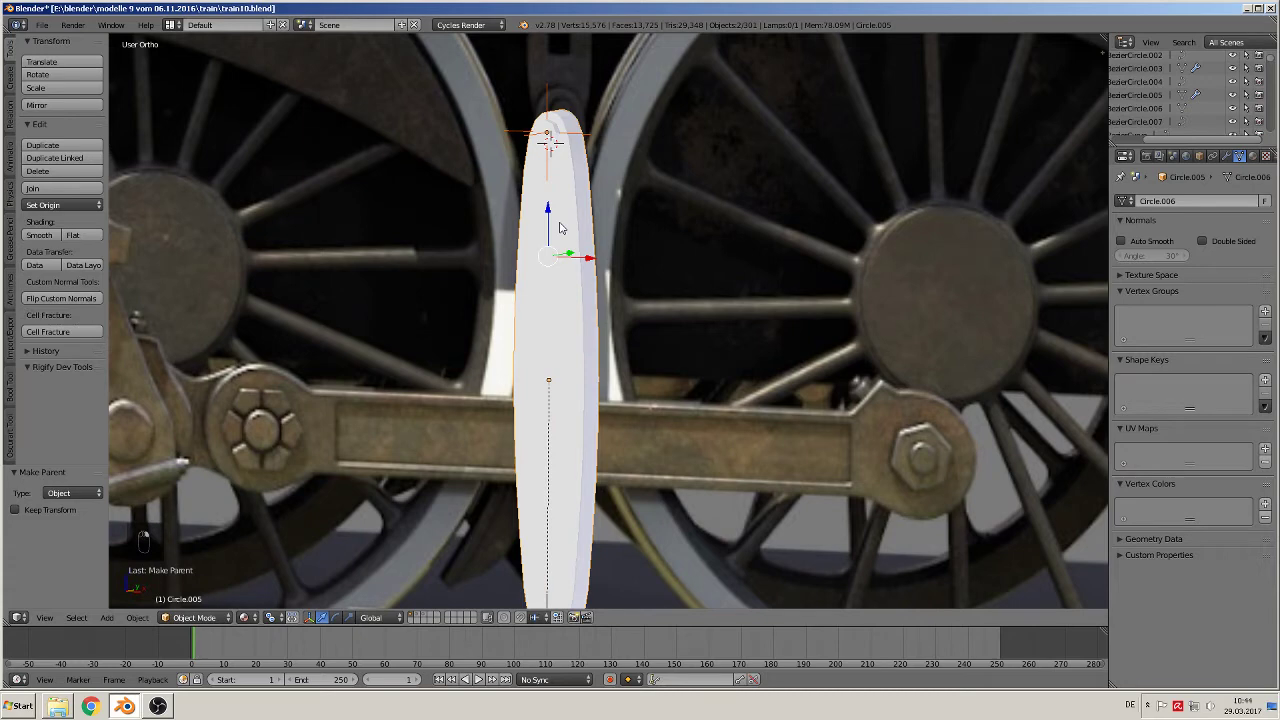
key("ctrl+p")
left_click(563, 228)
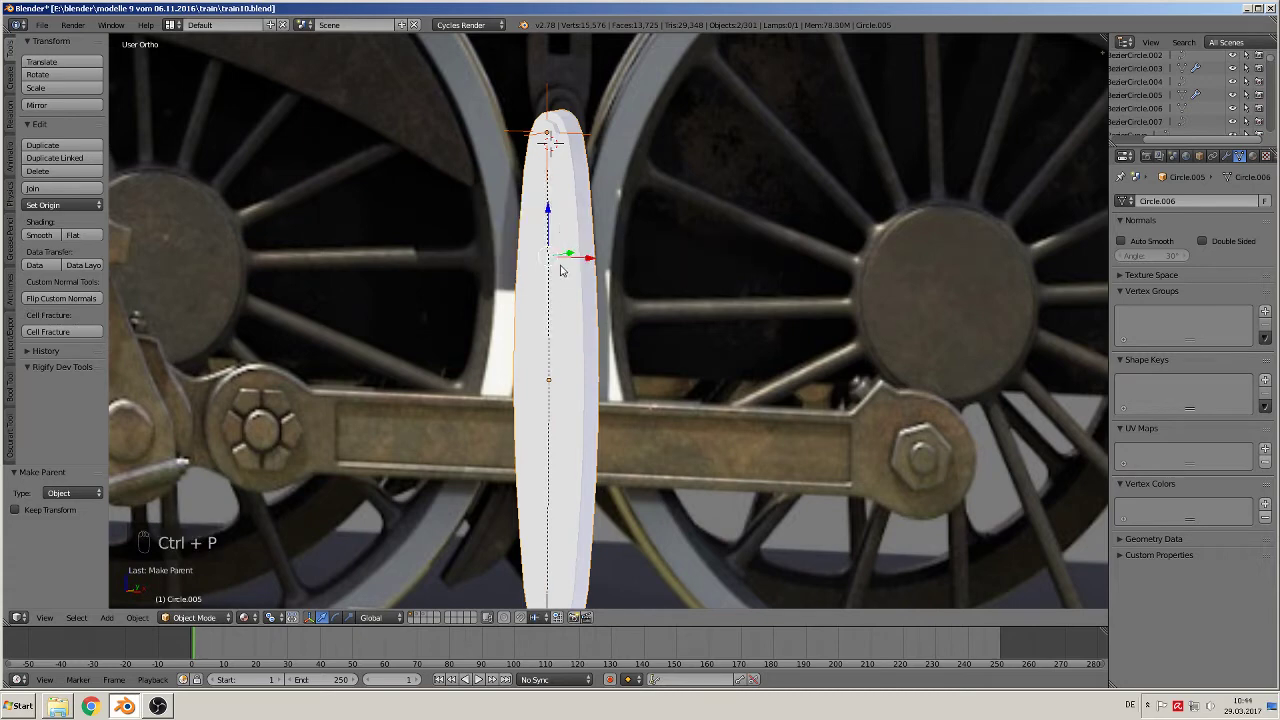
Step: Move the hanger plate 0.010 and -0.097 along X so it covers the reference hanger ahead of the rear driving wheel
right_click(589, 362)
right_click(573, 365)
key("g")
key("x")
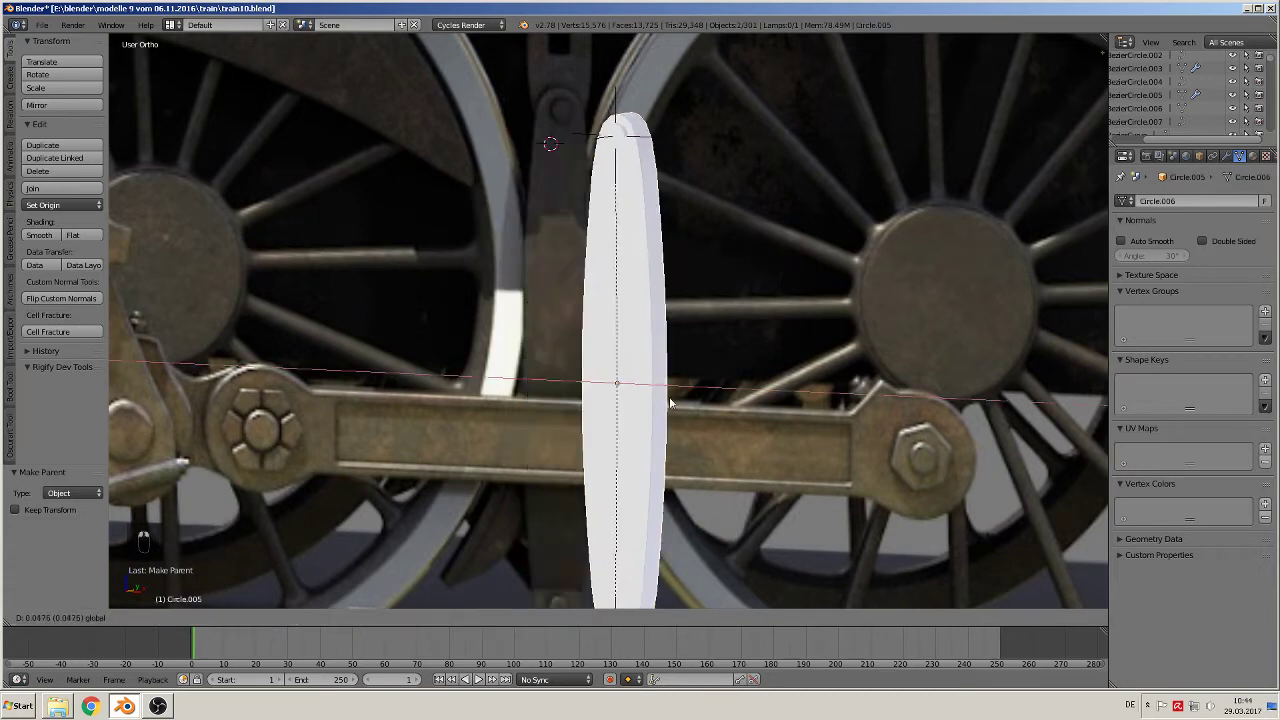
left_click(589, 115)
key("KP_1")
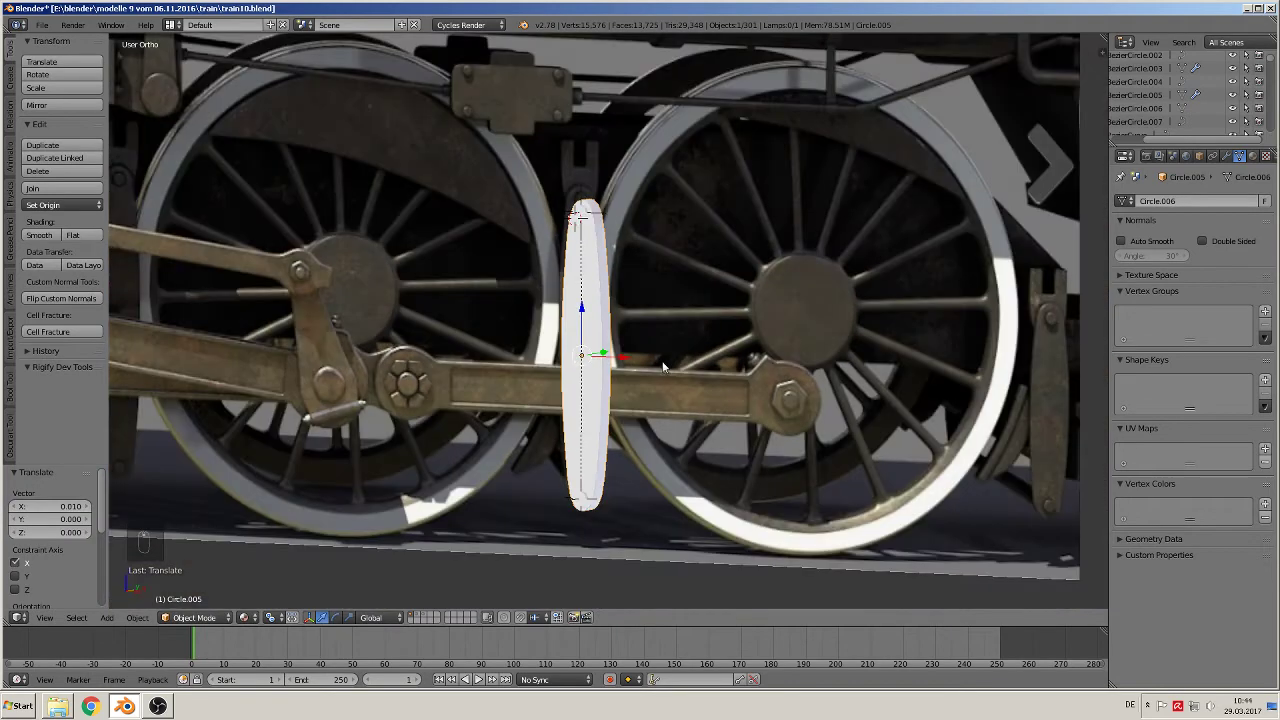
scroll(748, 398, "down", 3)
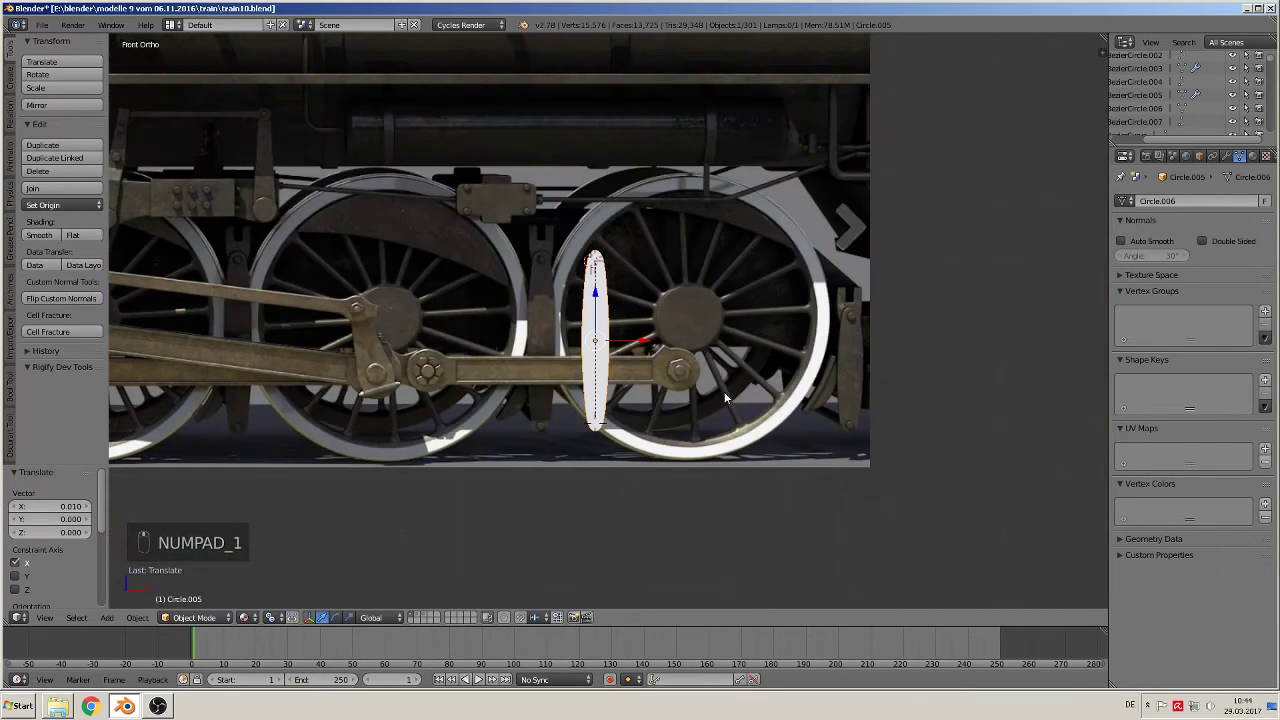
left_click_drag(628, 346, 574, 347)
Step: Duplicate the hanger plate and move the copy -0.557 along X onto the hanger between the front and middle driving wheels
middle_click_drag(632, 340, 1020, 277, "shift")
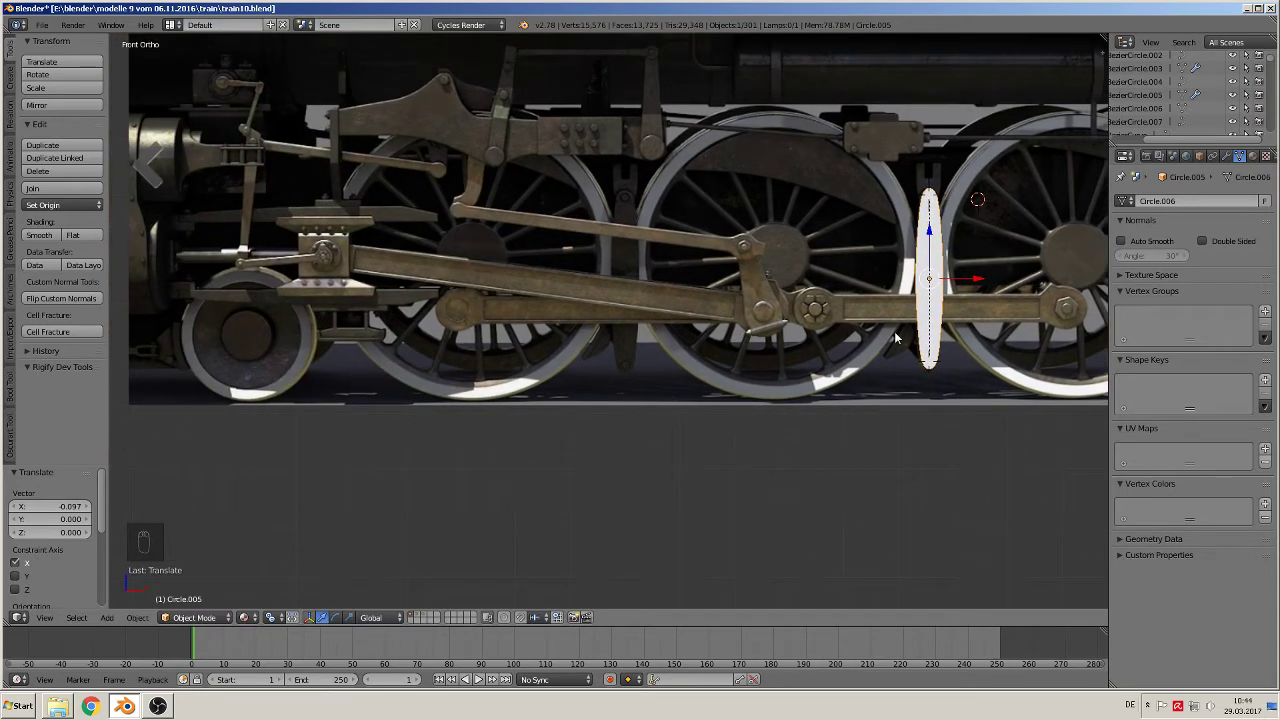
key("shift+d")
right_click(926, 339)
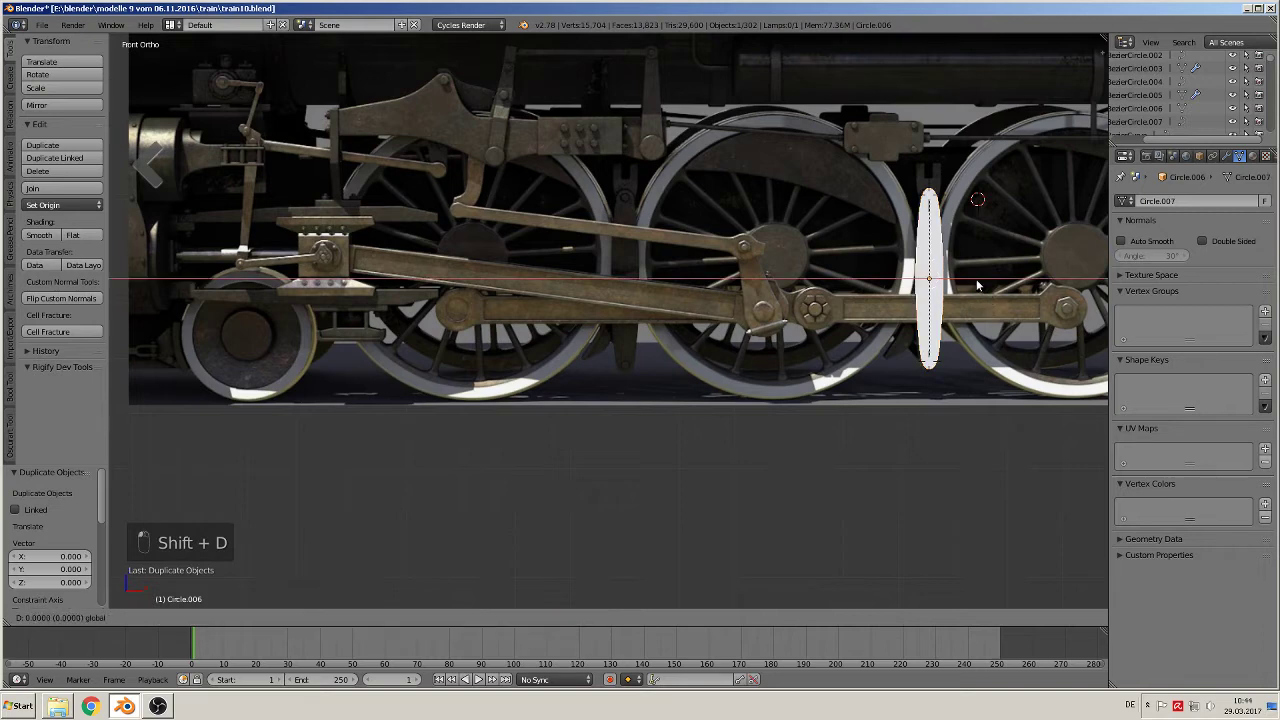
left_click_drag(978, 280, 671, 272)
Step: Duplicate the original hanger plate again and move the copy 0.489 along X towards the rearmost hanger
middle_click_drag(931, 337, 536, 320, "shift")
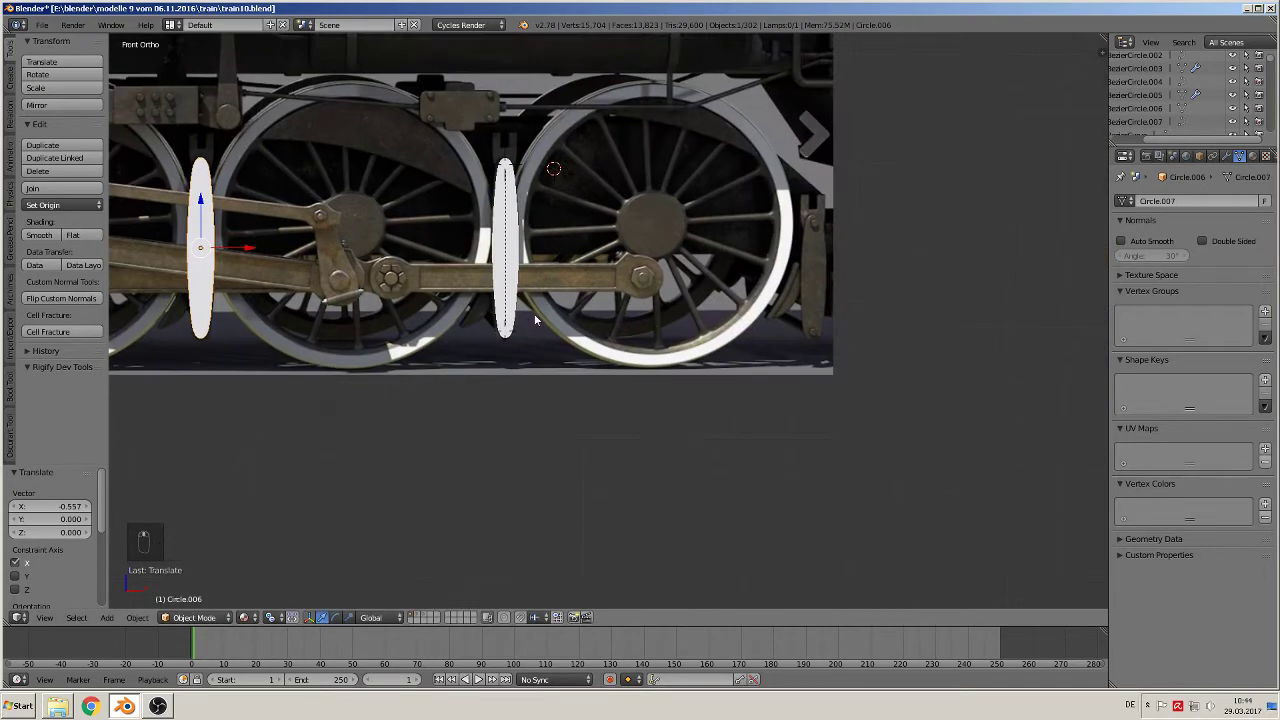
right_click(506, 236)
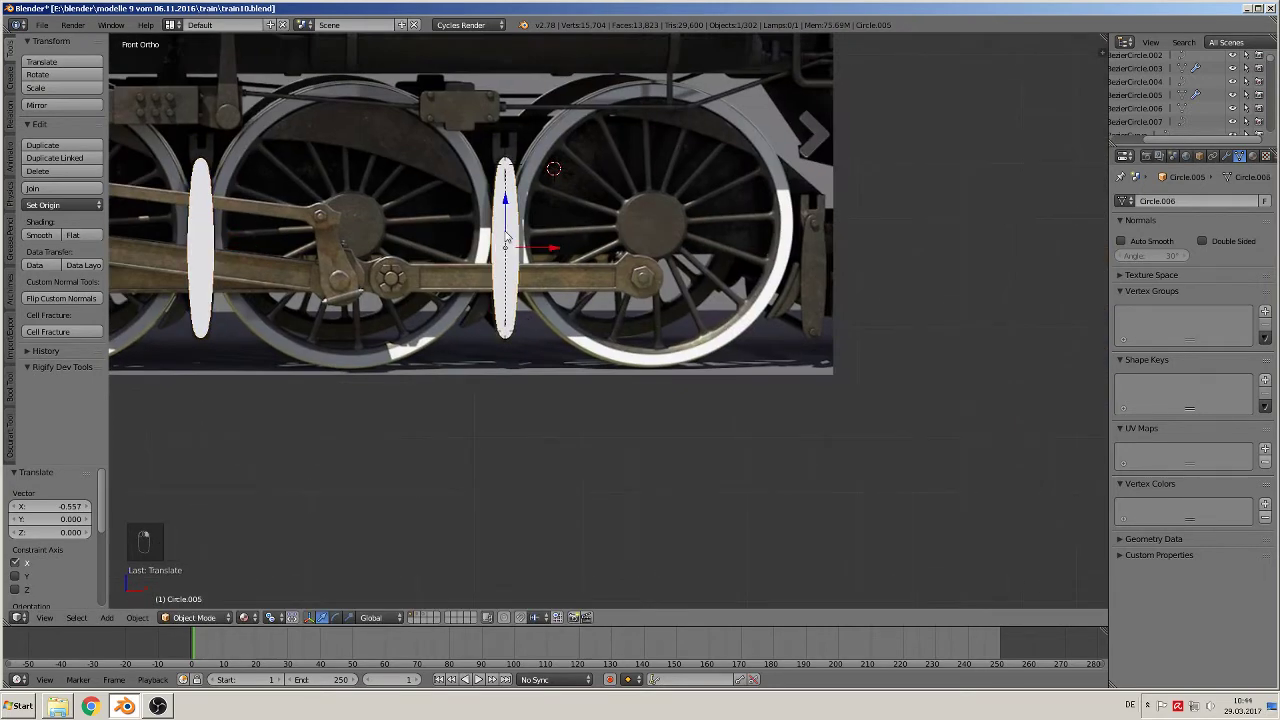
key("shift+d")
right_click(506, 236)
left_click_drag(576, 251, 838, 312)
Step: Shorten the rear plate copy along Z and move it -0.044 along Z and 0.072 along X onto the rearmost hanger
key("s")
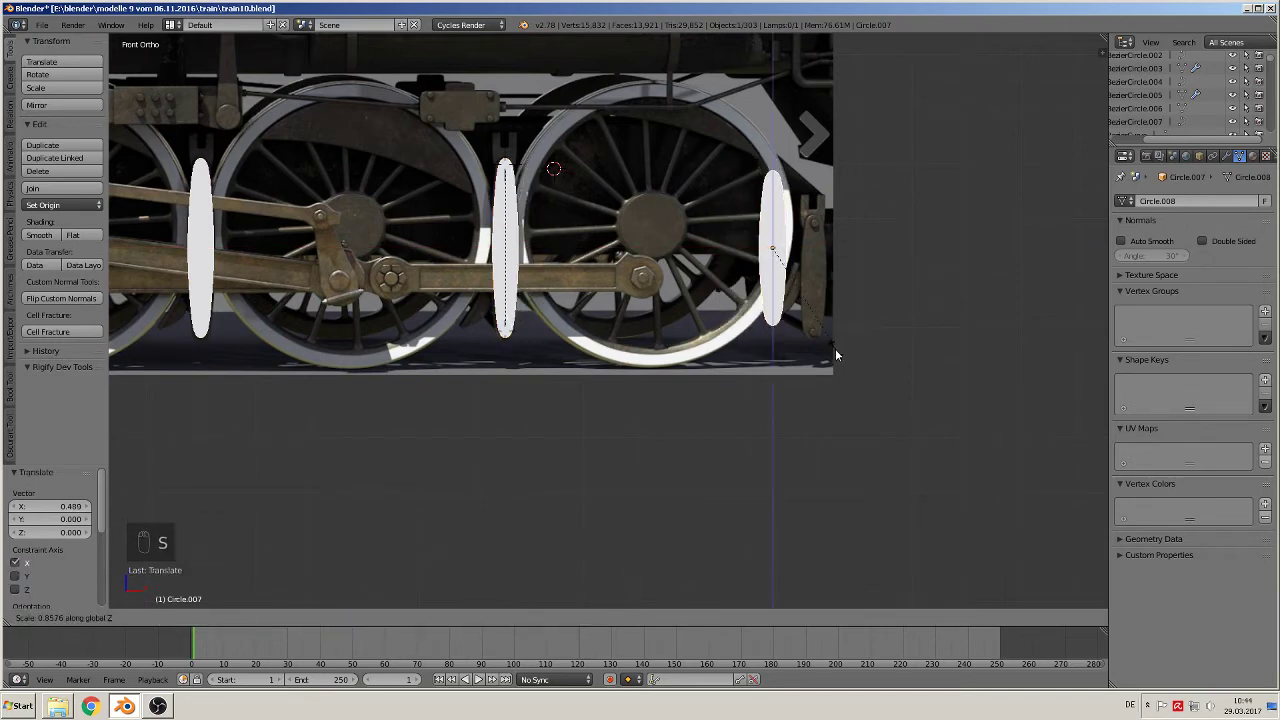
left_click(800, 296)
left_click_drag(775, 201, 776, 225)
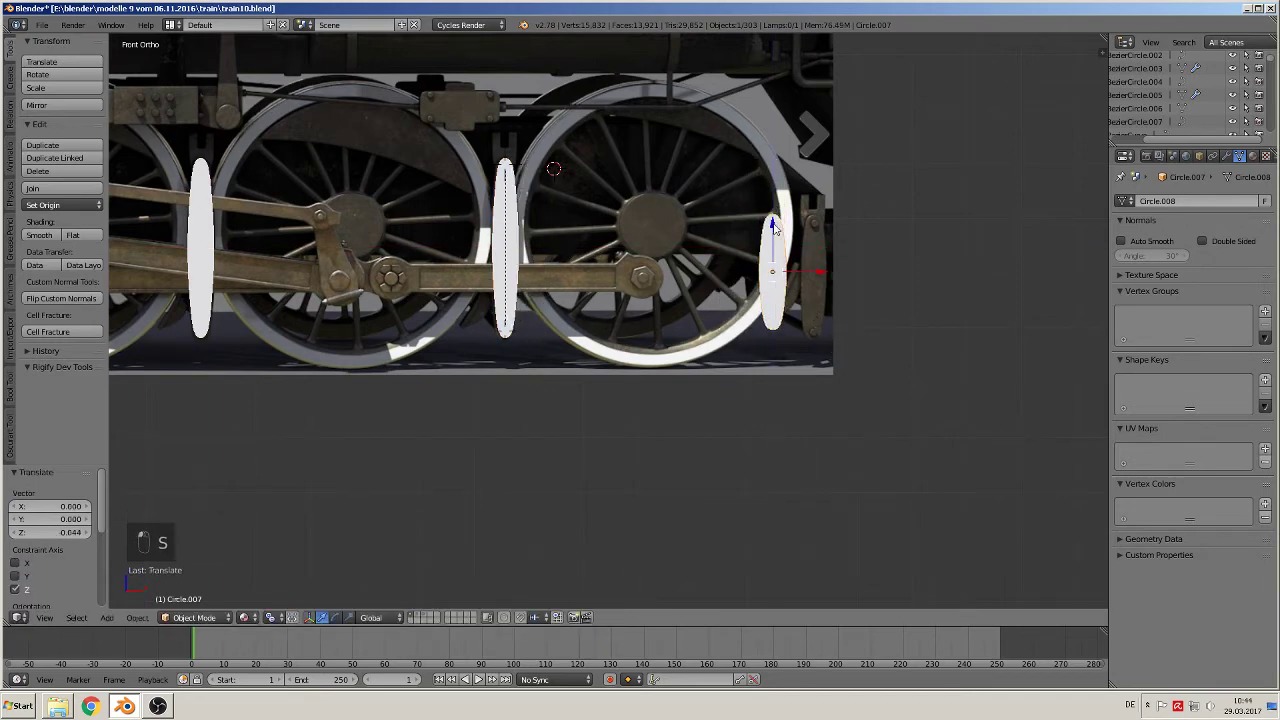
left_click_drag(820, 270, 854, 275)
Step: Scale the rear plate up by about 1.1 and align it with the rearmost hanger, finishing with a 0.015 move along Z
key("s")
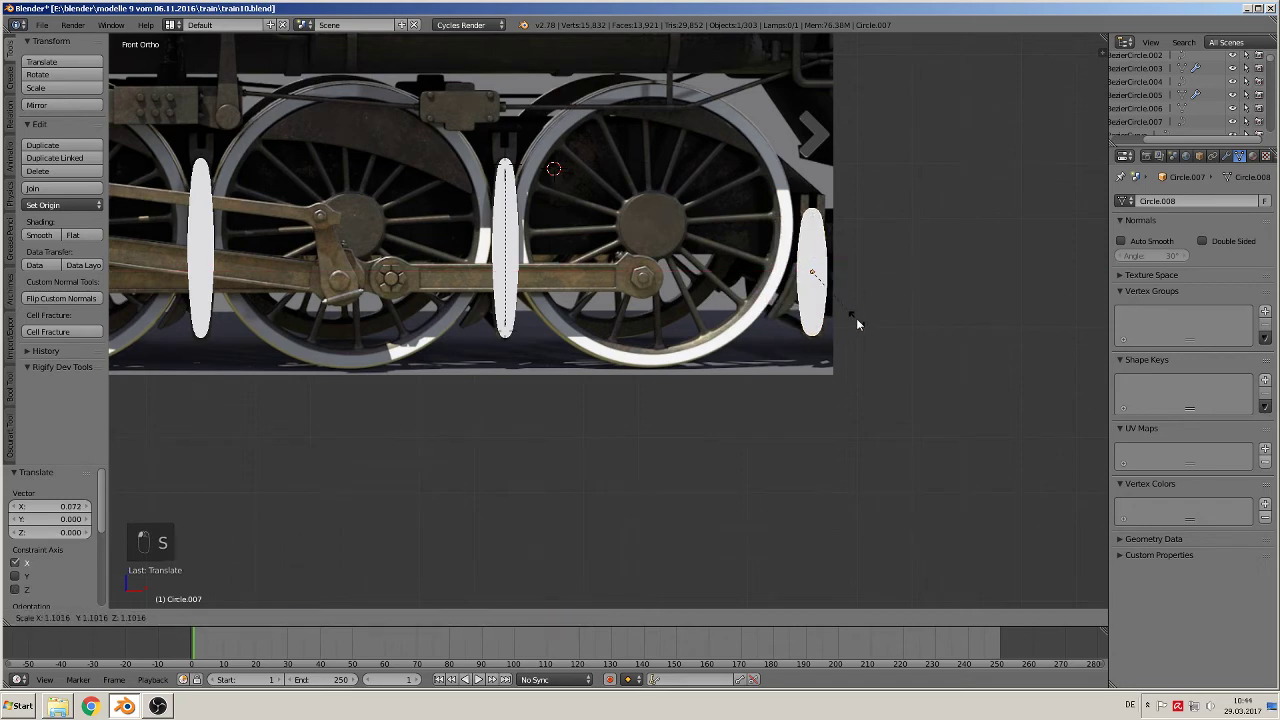
left_click(857, 319)
left_click_drag(810, 220, 812, 236)
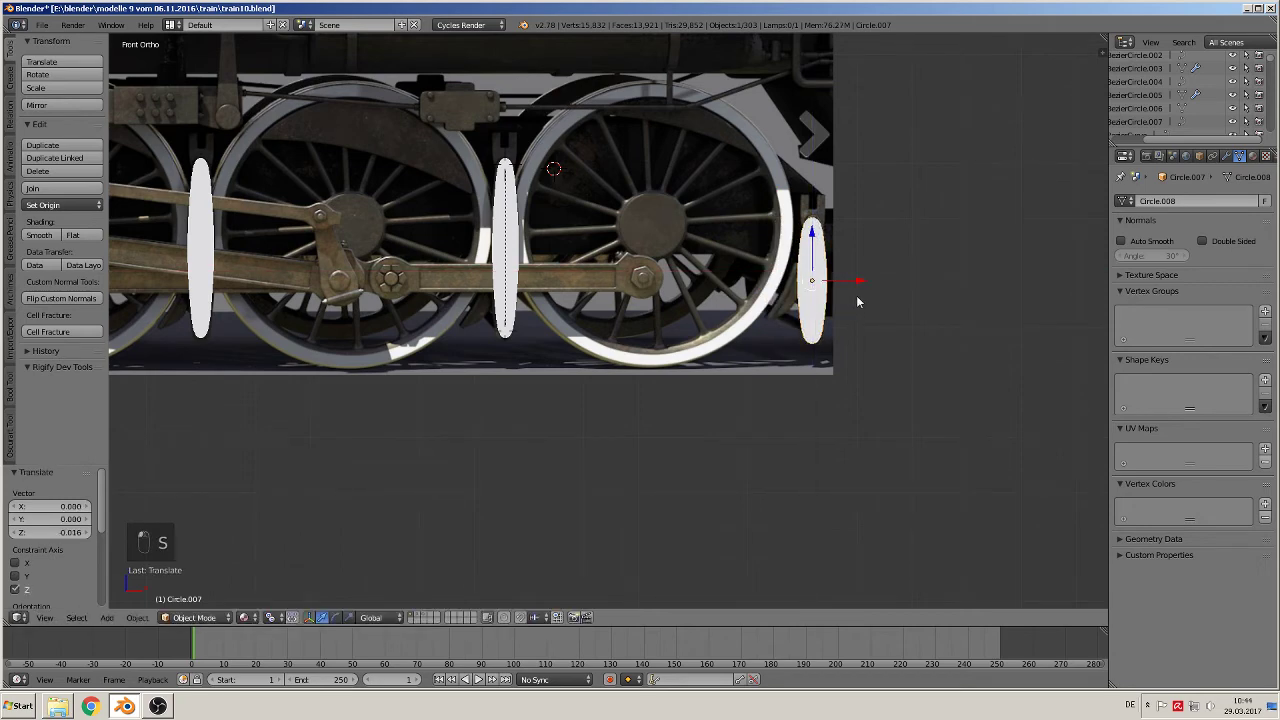
left_click_drag(846, 281, 816, 282)
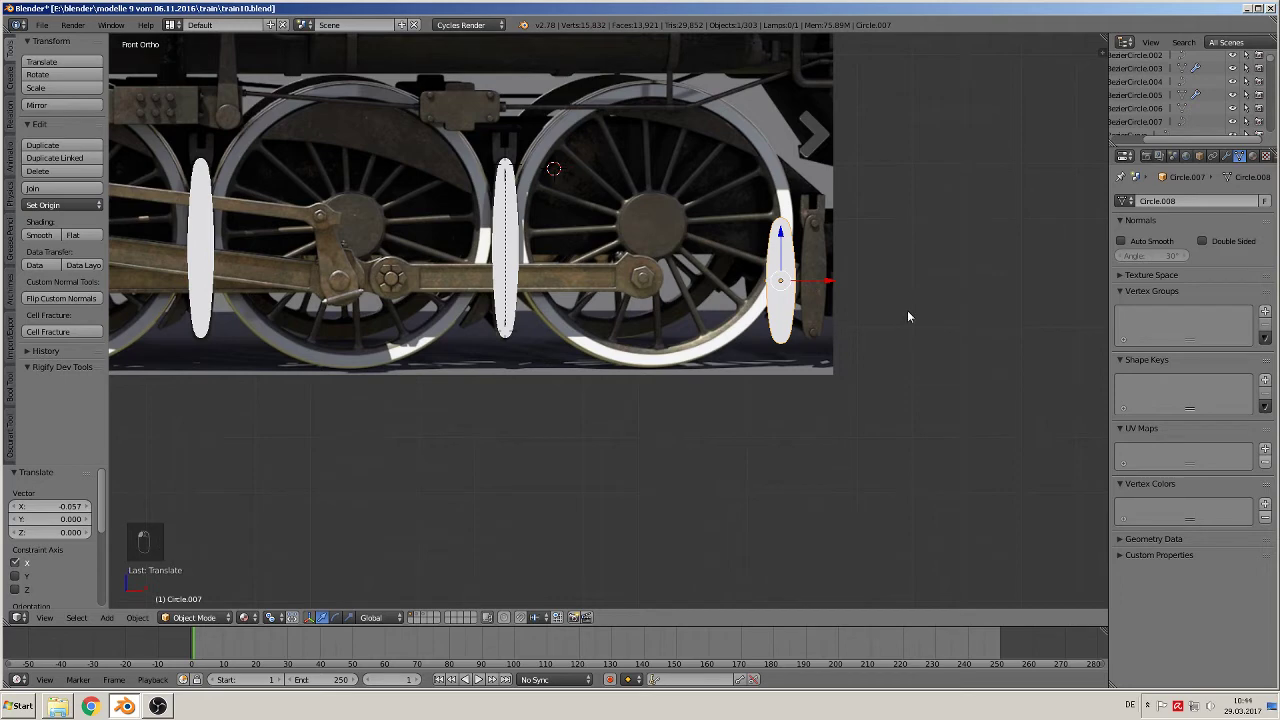
left_click_drag(834, 281, 800, 243)
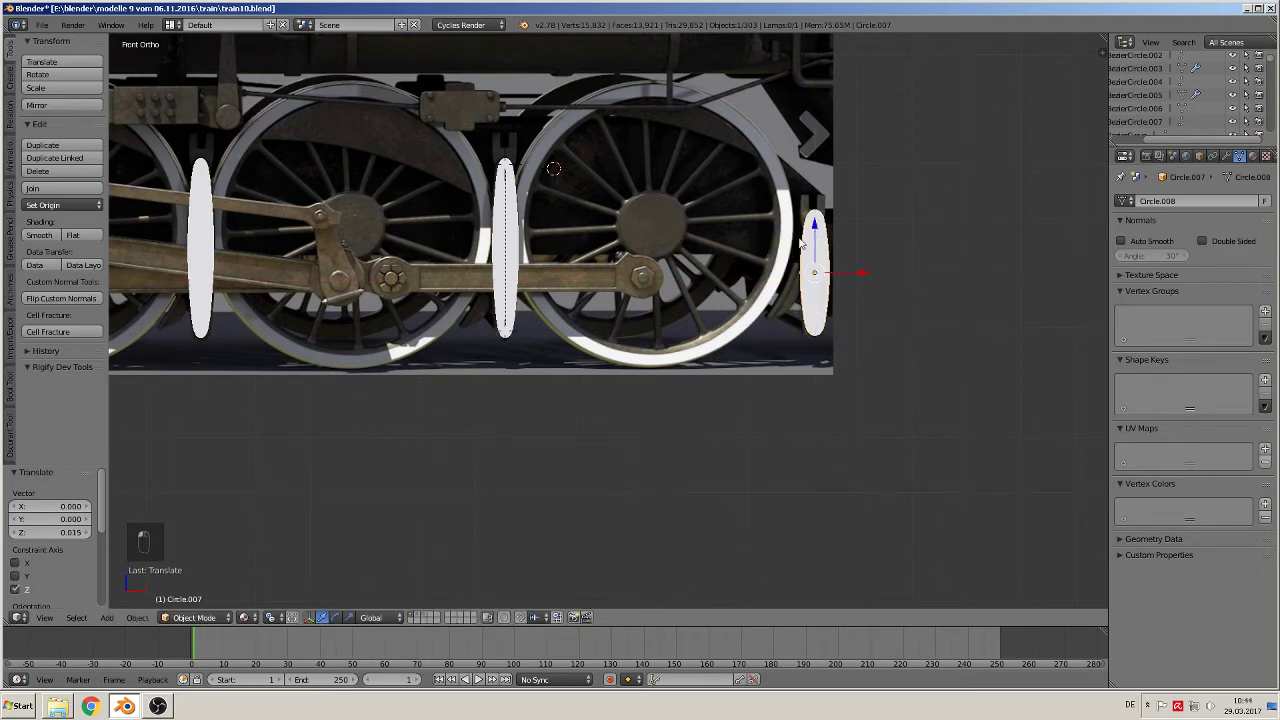
Step: Move all three hanger plates together 2.852 along Z, above the other finished parts, and save the file
right_click(504, 244)
right_click(199, 250)
scroll(429, 309, "down", 7)
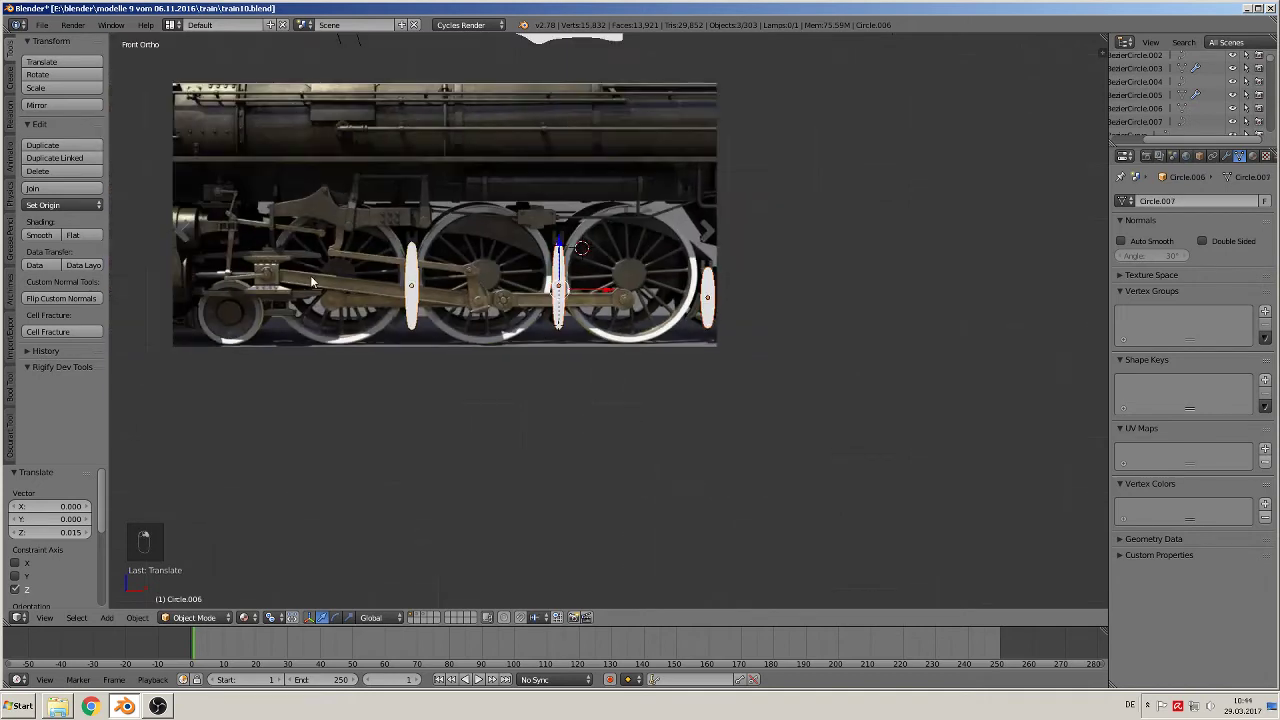
left_click_drag(591, 268, 591, 594)
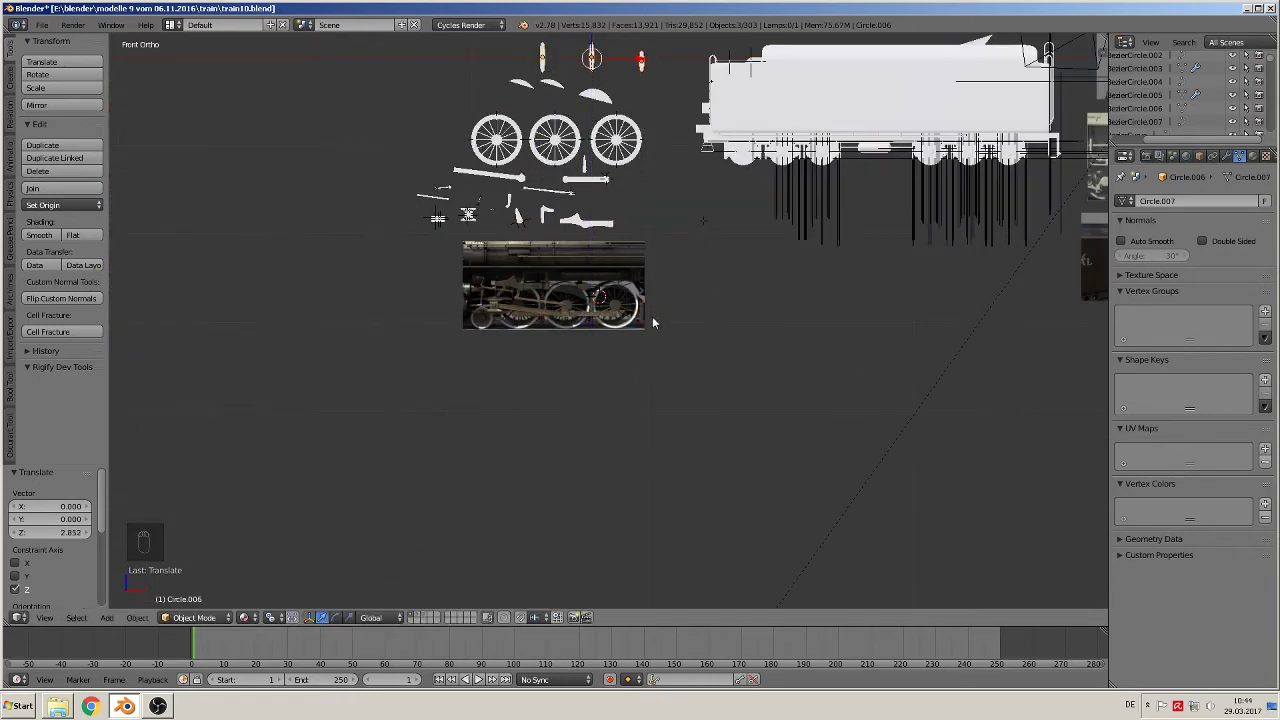
scroll(652, 322, "up", 4)
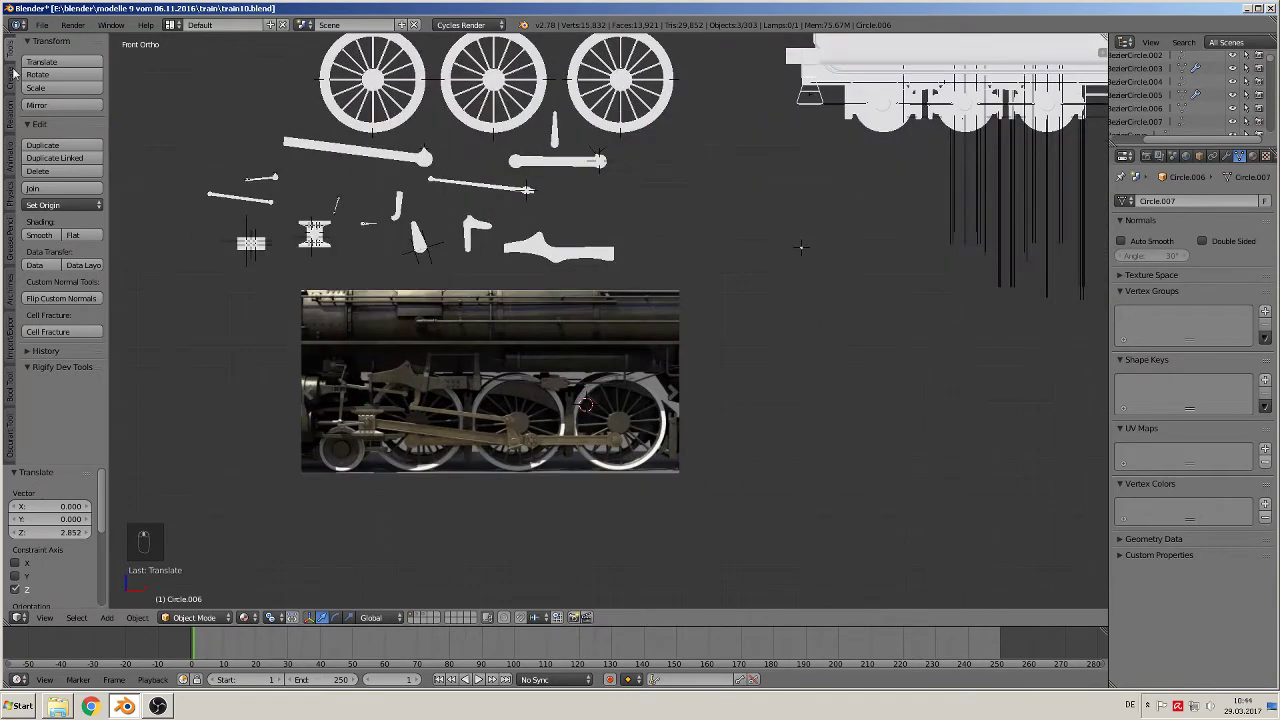
left_click(42, 24)
Step: Place the 3D cursor on the coupling rod's round front end and add a cylinder with 24 vertices there
scroll(621, 432, "up", 2)
middle_click_drag(607, 475, 793, 386, "shift")
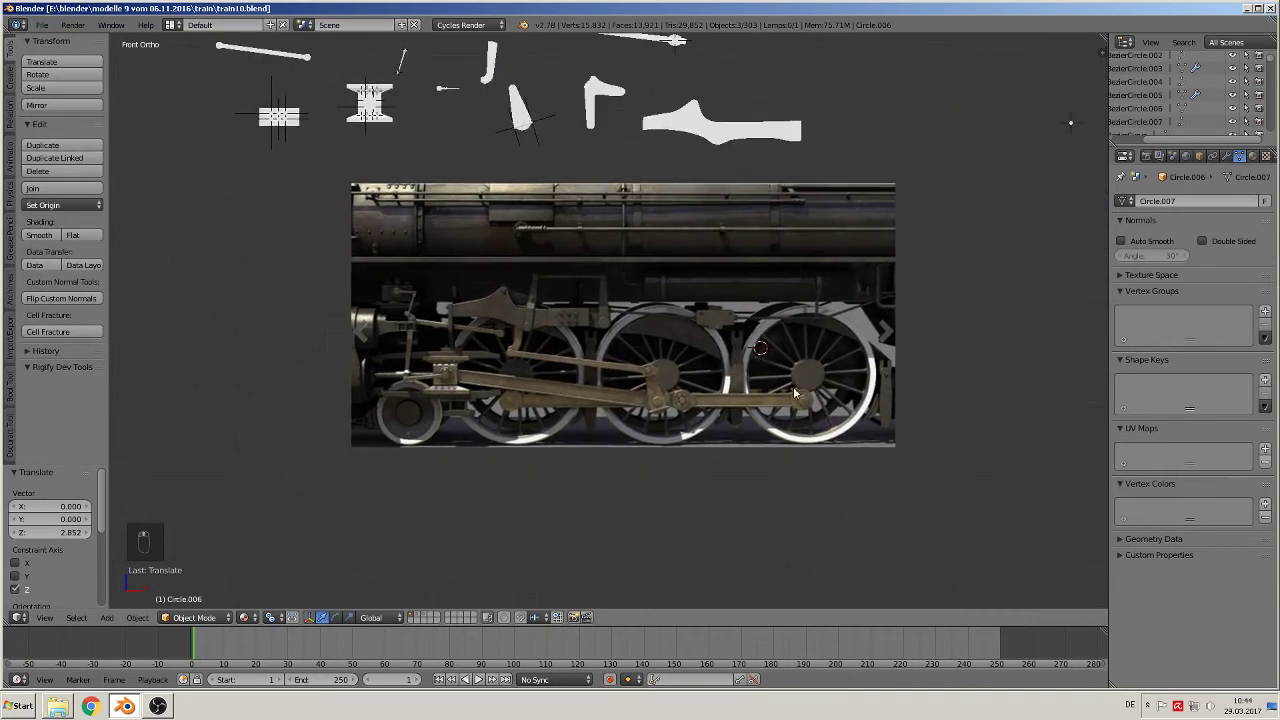
scroll(786, 435, "up", 3)
middle_click_drag(790, 449, 815, 395, "shift")
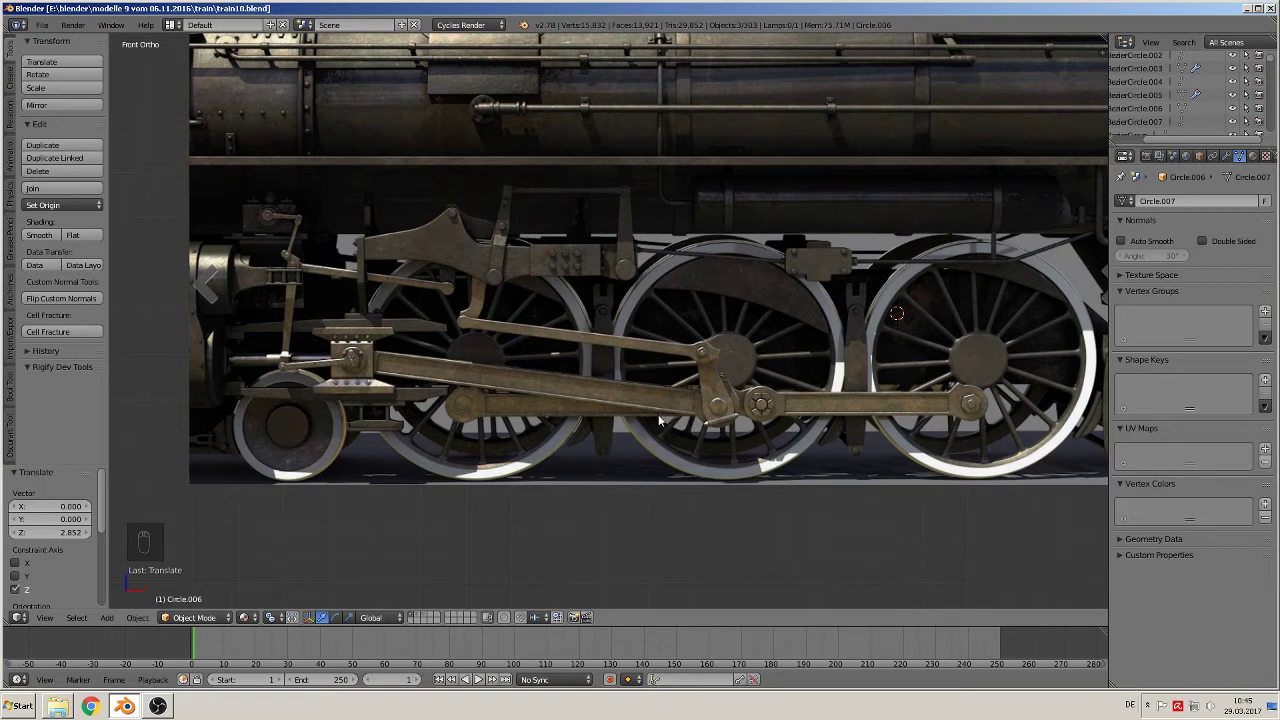
scroll(587, 428, "up", 4)
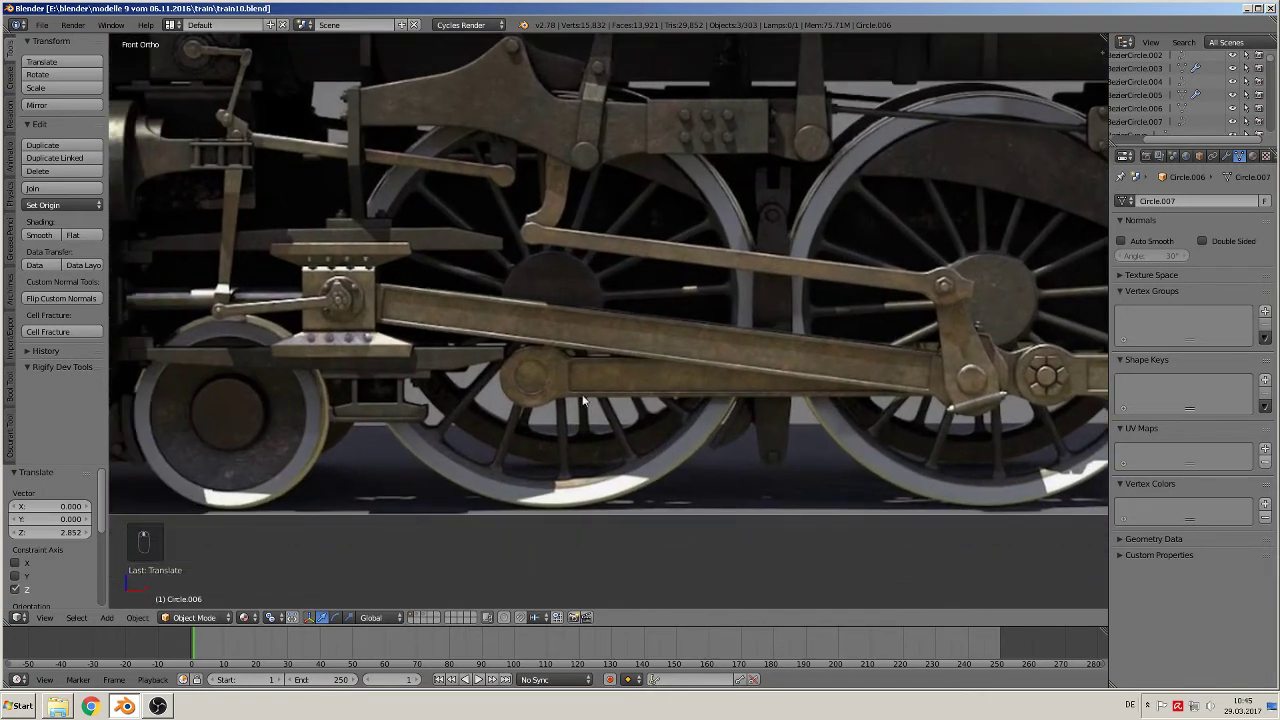
left_click(107, 617)
mouse_move(119, 602)
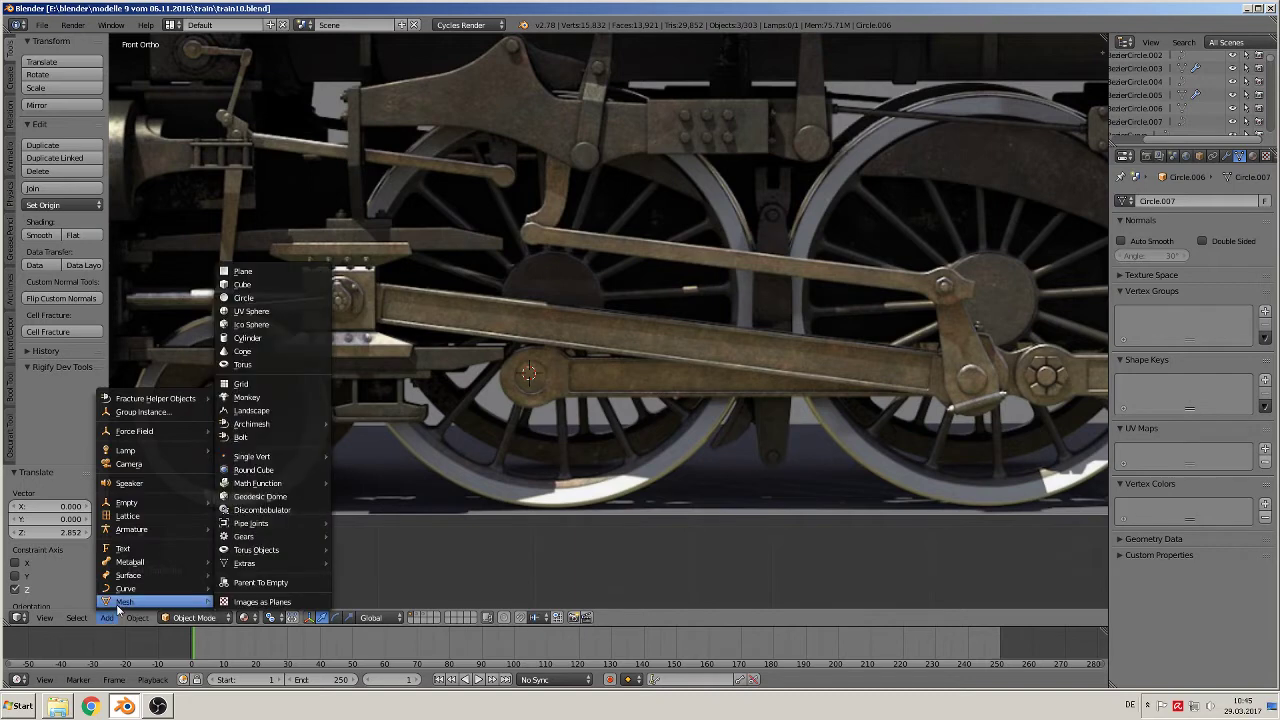
left_click(285, 339)
left_click(70, 506)
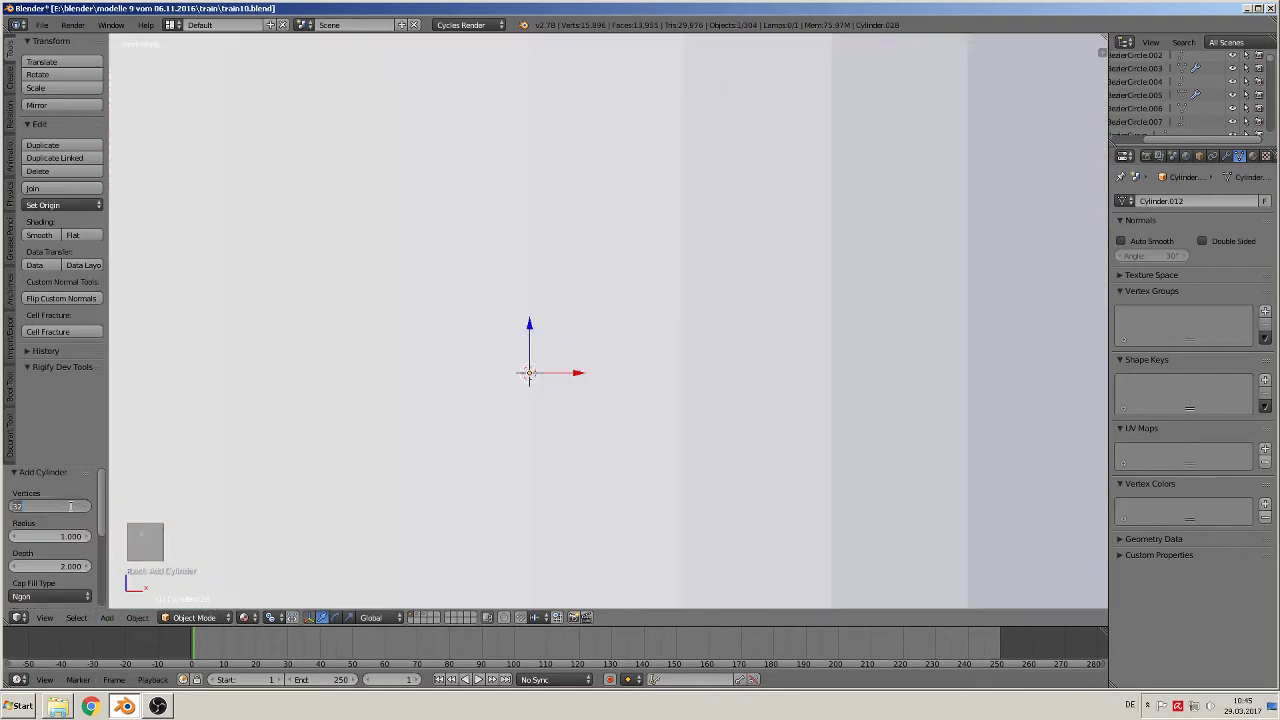
key("Return")
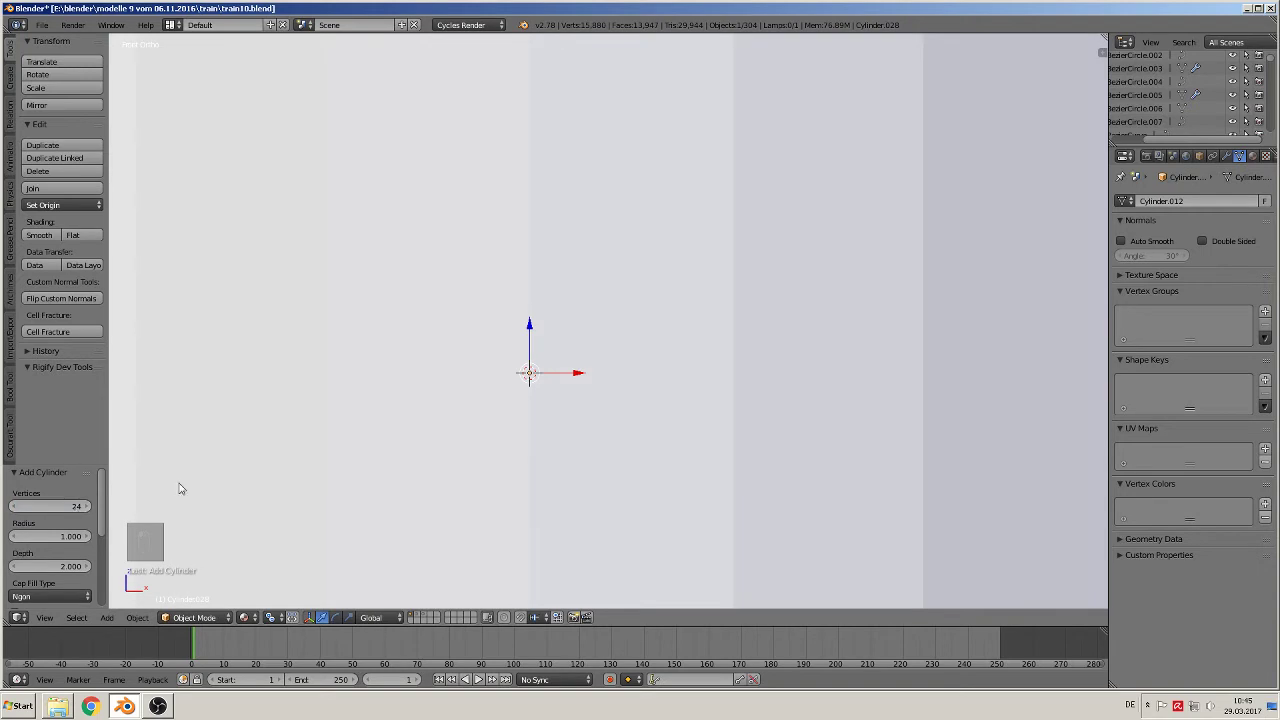
Step: Rotate the cylinder 90° about X and scale it down to match the coupling rod's round front end
key("r")
key("x")
key("9")
key("0")
key("Return")
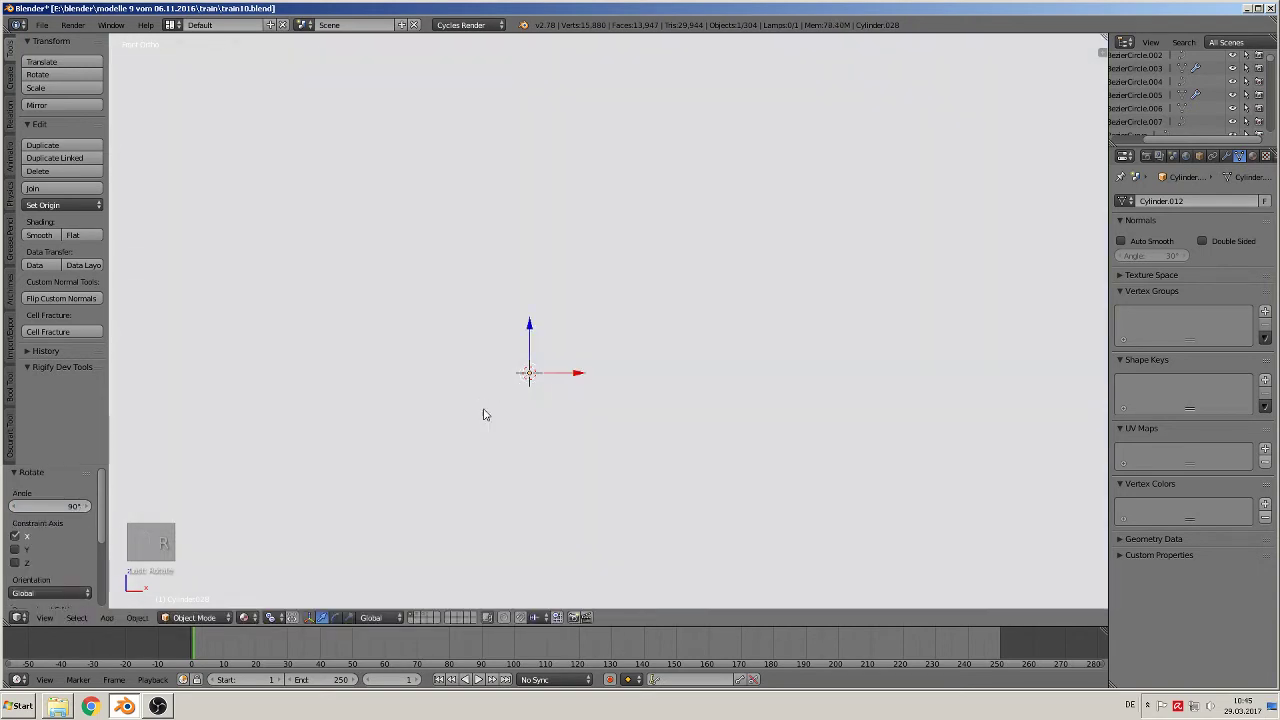
key("s")
left_click(520, 358)
key("s")
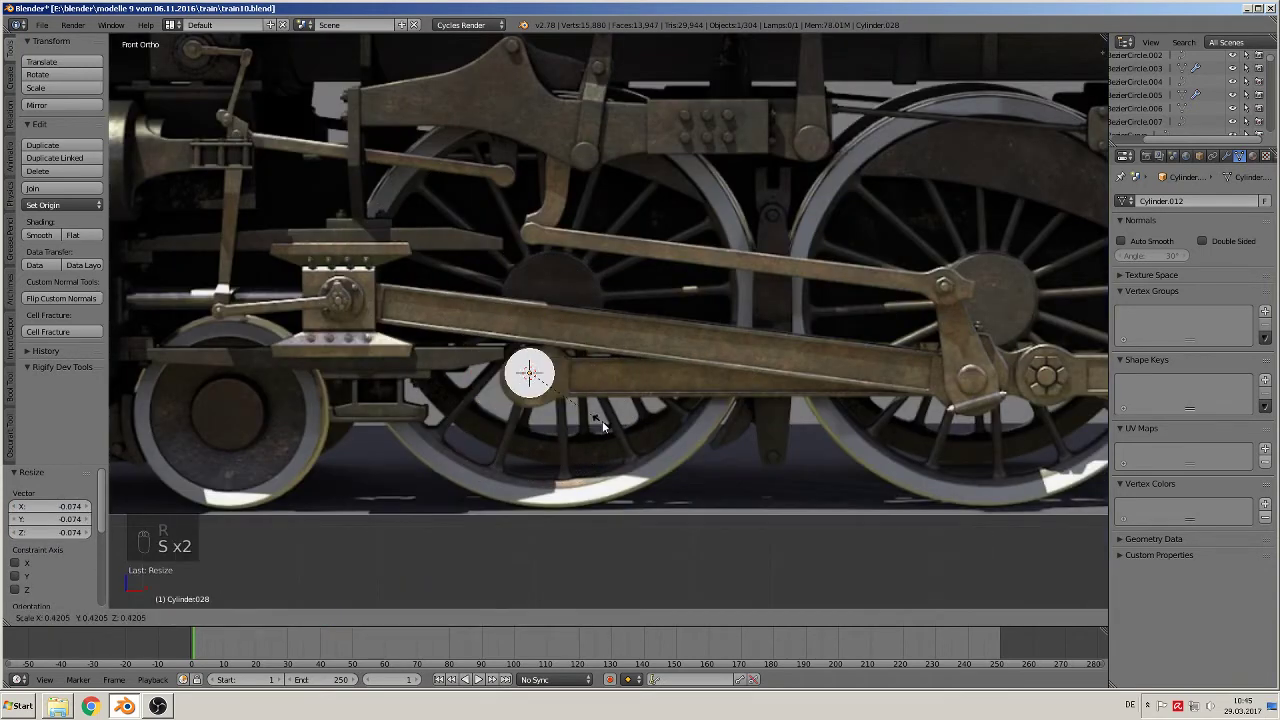
left_click(636, 427)
Step: Move the cylinder -0.054 along Y in front of the reference image and flatten it along Y by a factor of 0.288
middle_click_drag(635, 427, 443, 456)
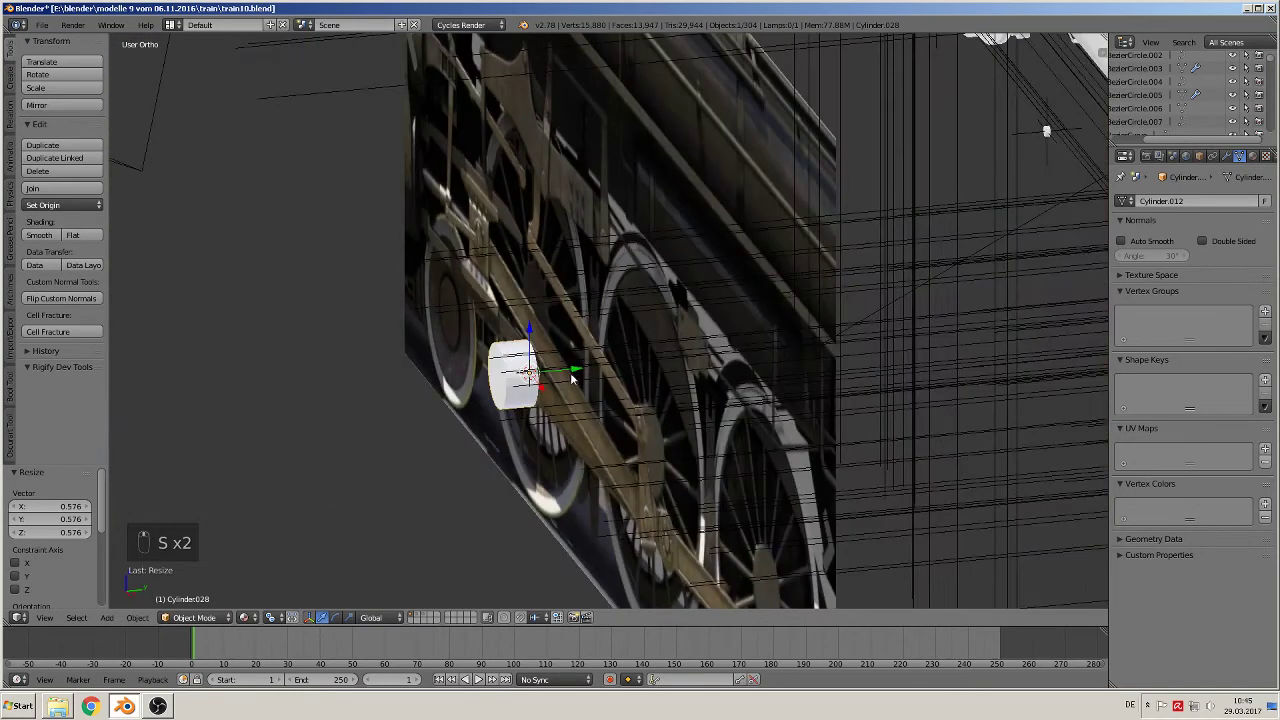
left_click_drag(573, 374, 532, 374)
key("s")
key("y")
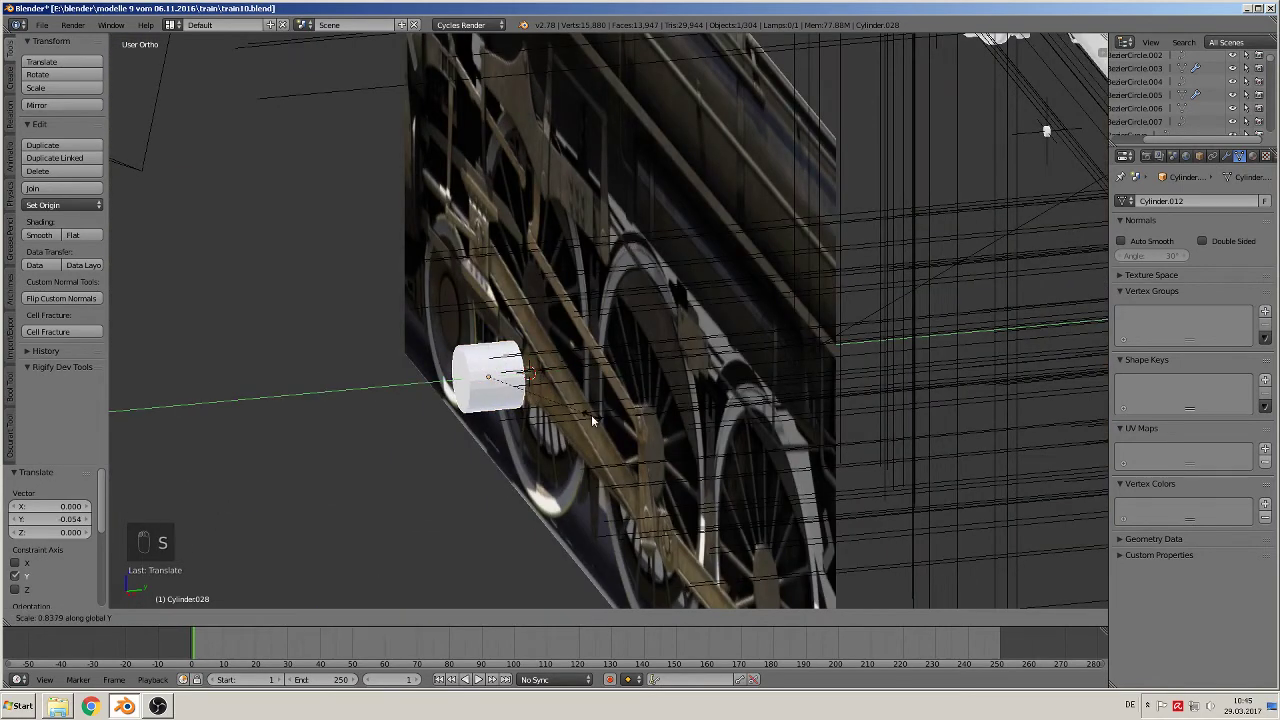
left_click(541, 396)
Step: Place the 3D cursor on the coupling rod's bar beside the cylinder, add a cube and scale it to about 0.02
key("KP_1")
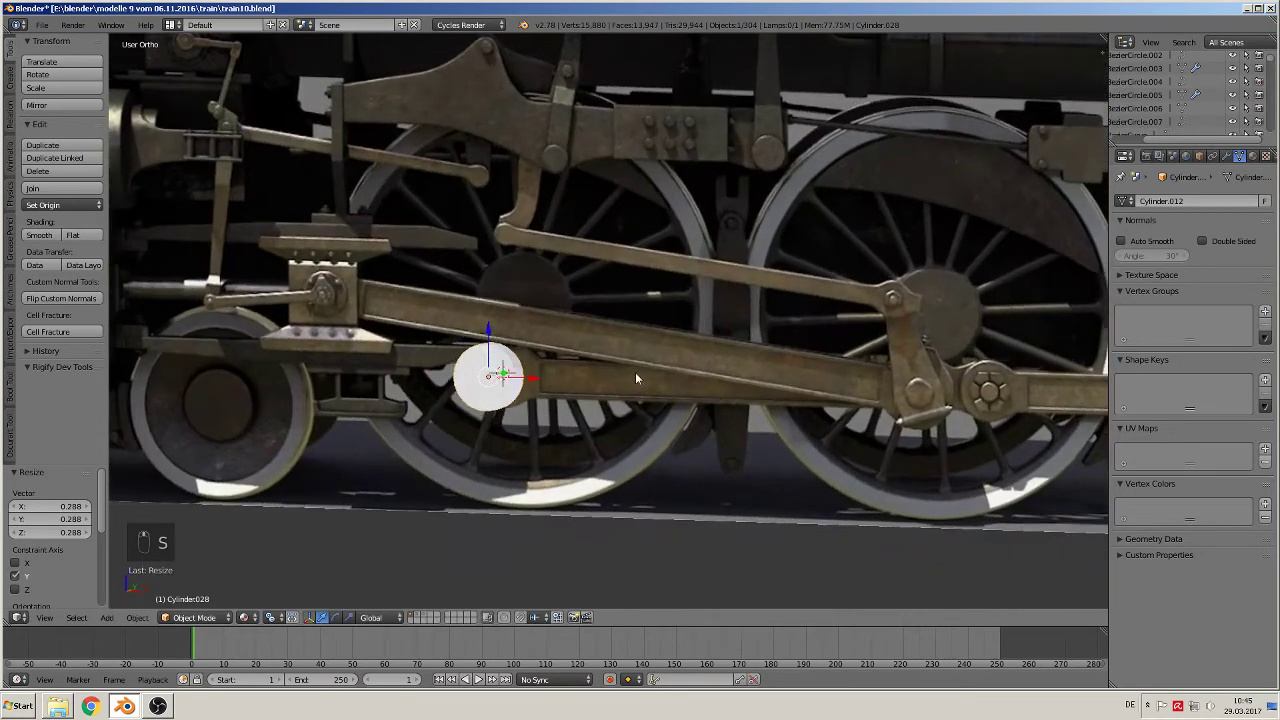
middle_click_drag(617, 418, 467, 318, "shift")
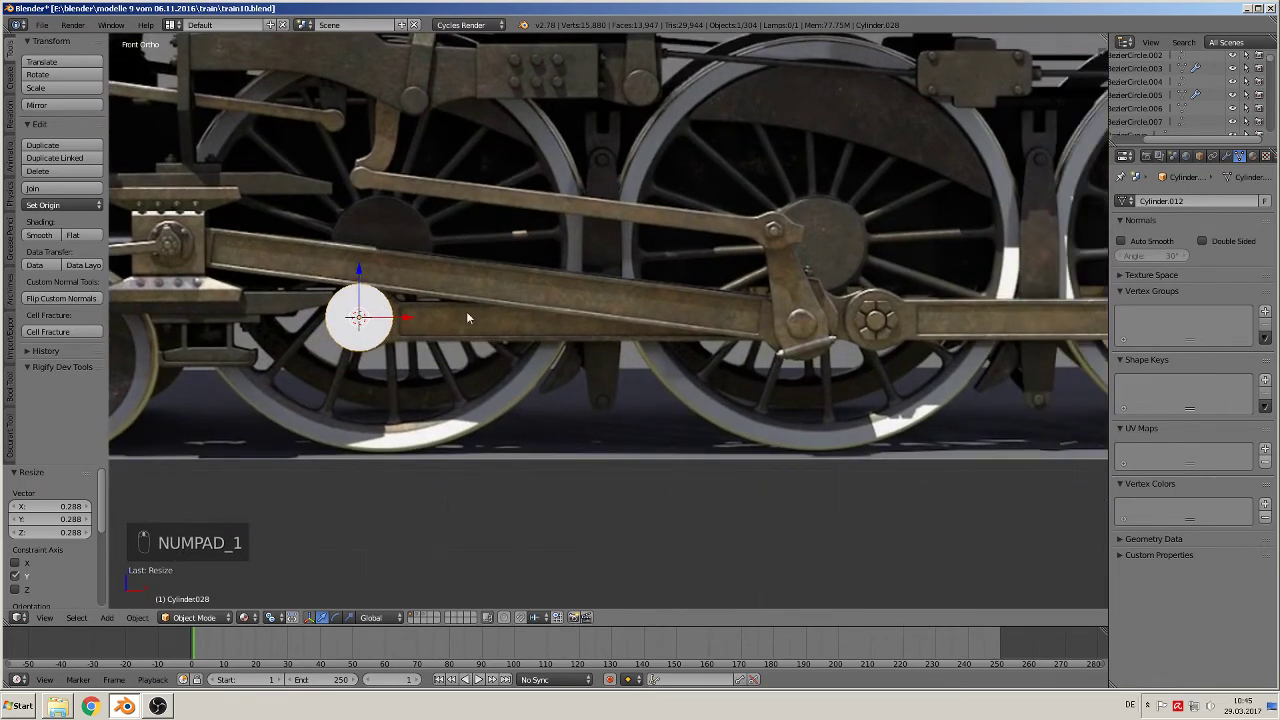
left_click(461, 319)
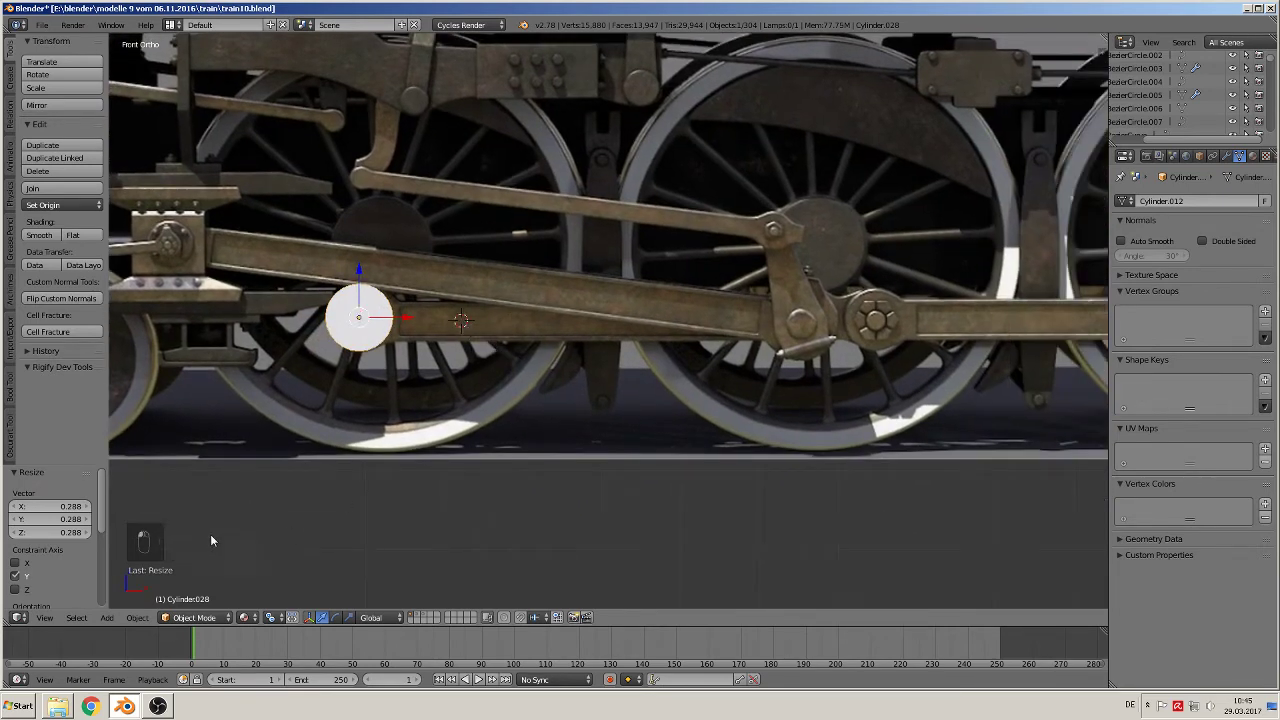
left_click(120, 618)
mouse_move(113, 618)
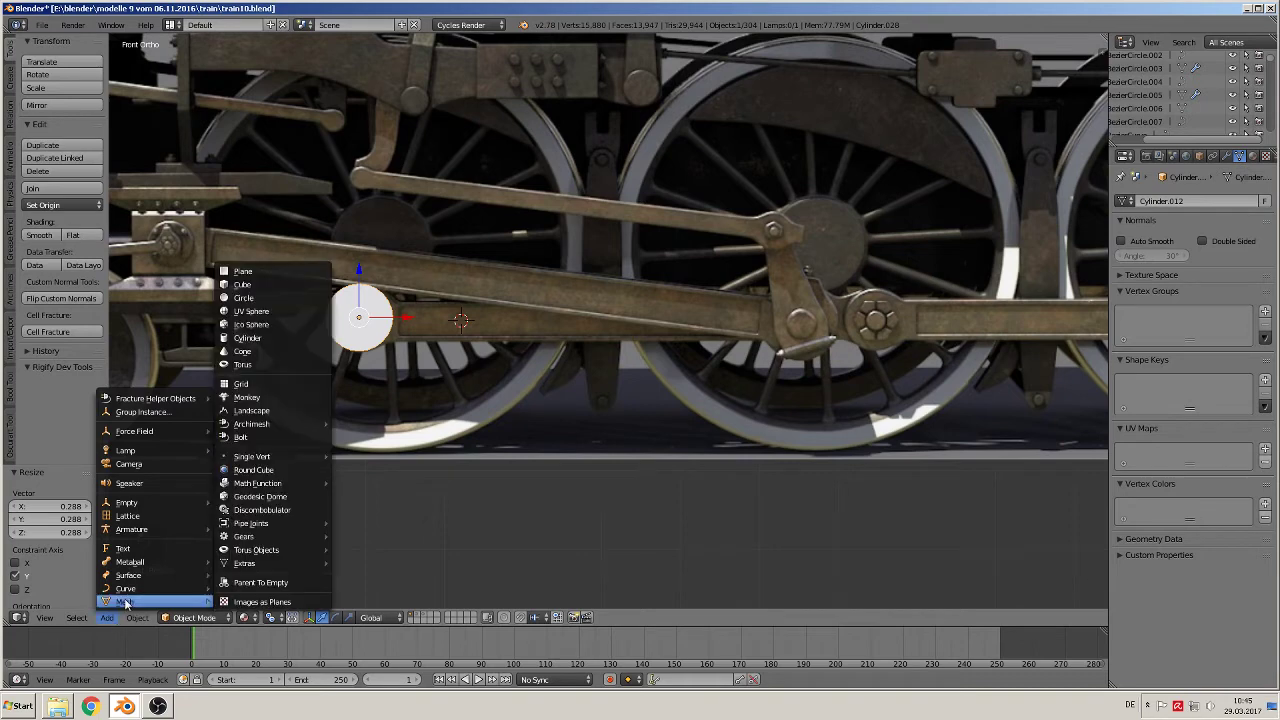
left_click(266, 287)
key("s")
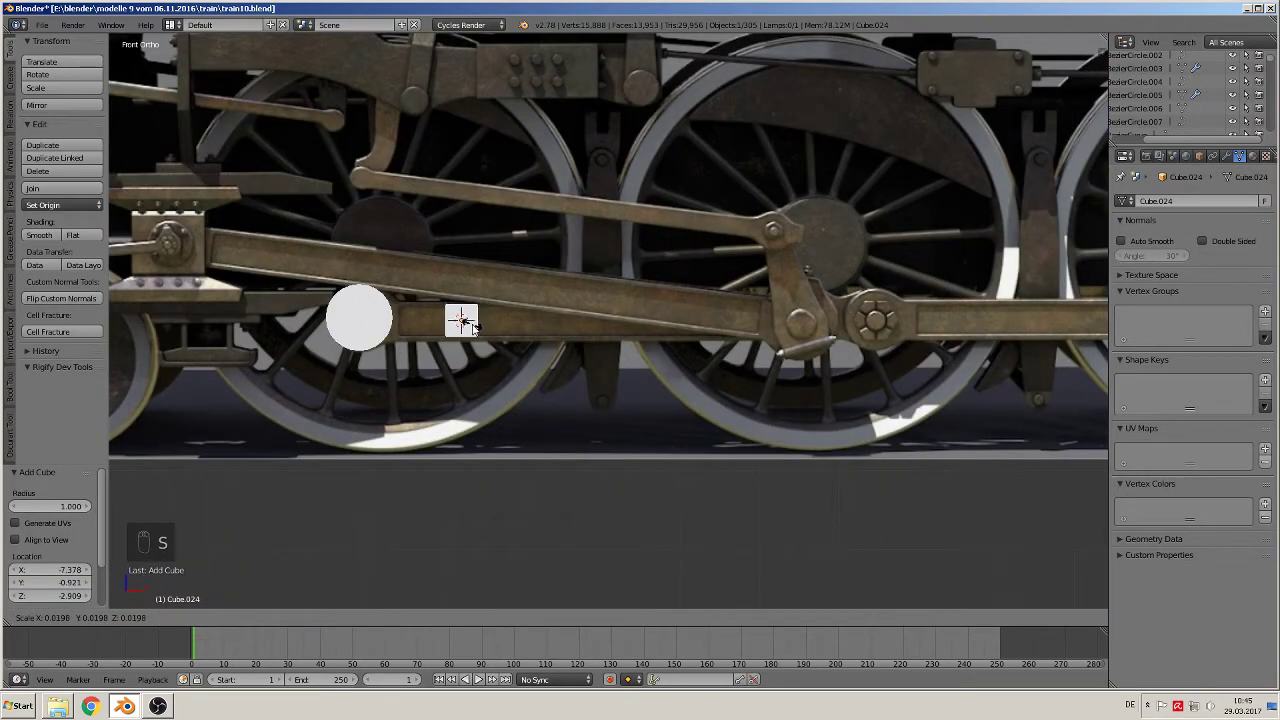
Step: Scale the new cube to about 0.025, stretch it along X into a long bar, and shift it to meet the round end
left_click(477, 330)
key("s")
key("x")
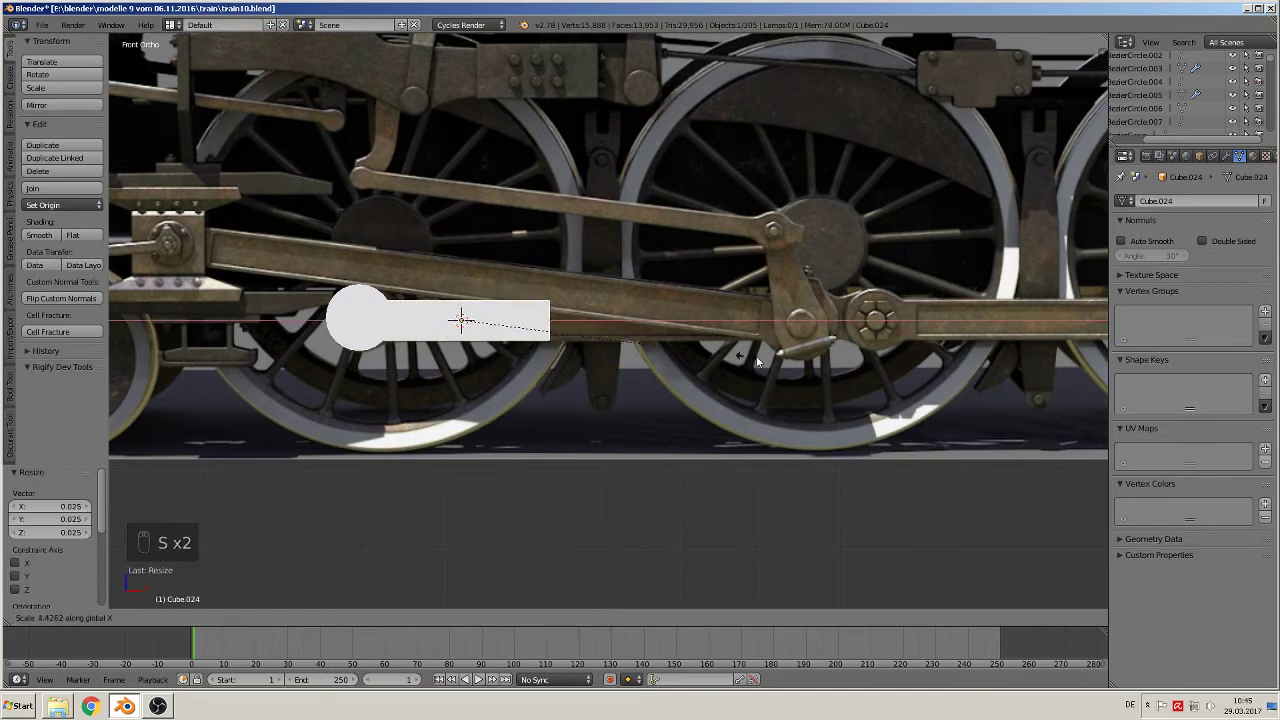
left_click(1075, 380)
left_click_drag(528, 320, 638, 341)
Step: Extrude and scale the bar's front face inward to about 0.96, then narrow the inset along Z to about 0.74
middle_click_drag(638, 341, 623, 386)
key("Tab")
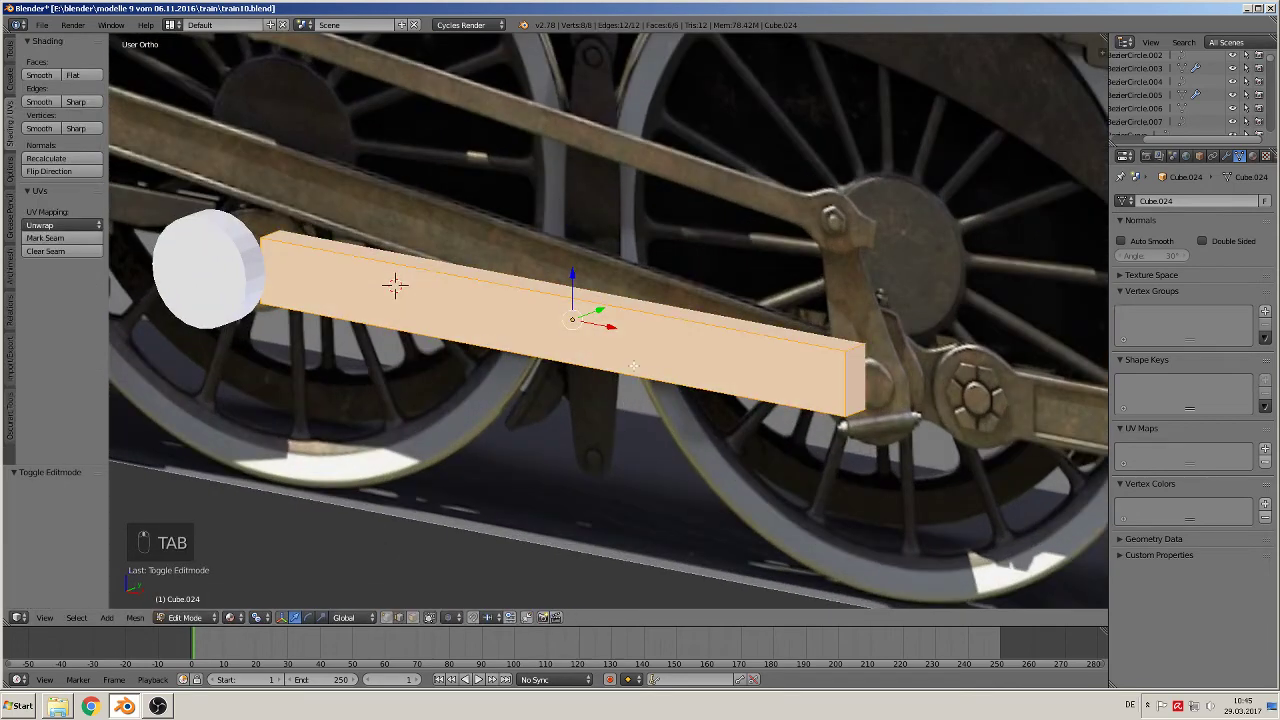
right_click(564, 339)
key("e")
key("s")
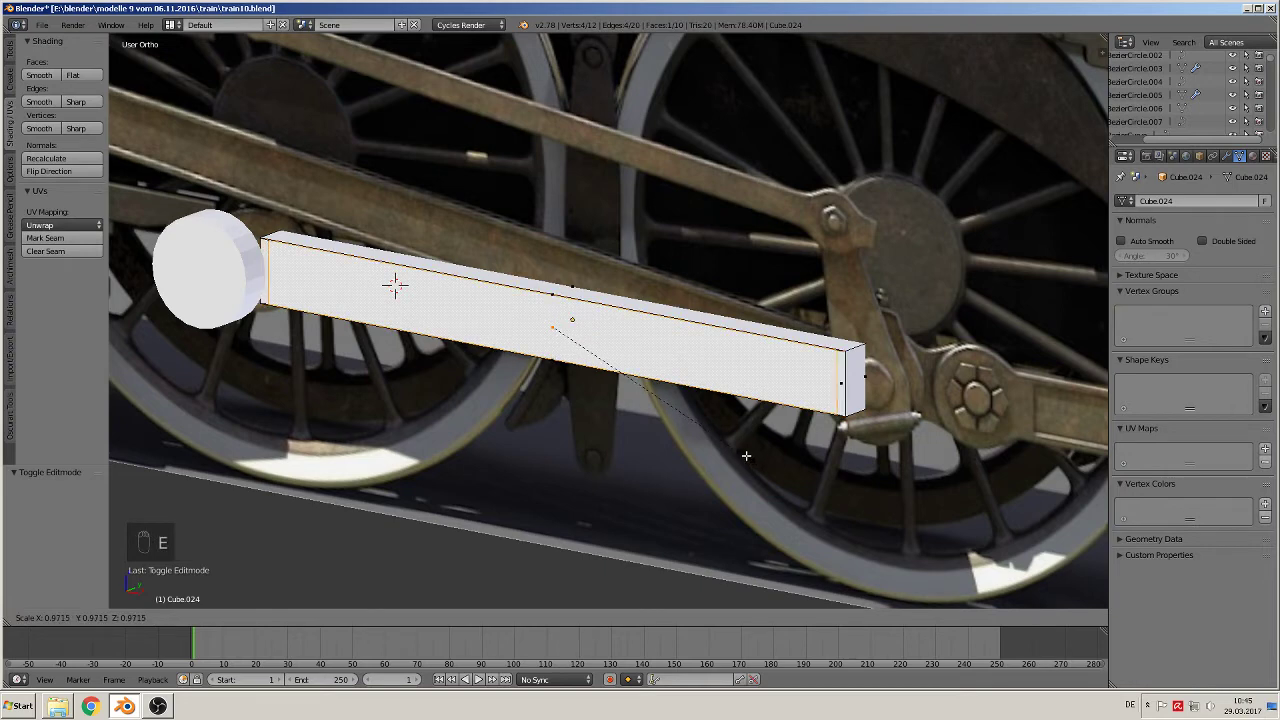
left_click(746, 452)
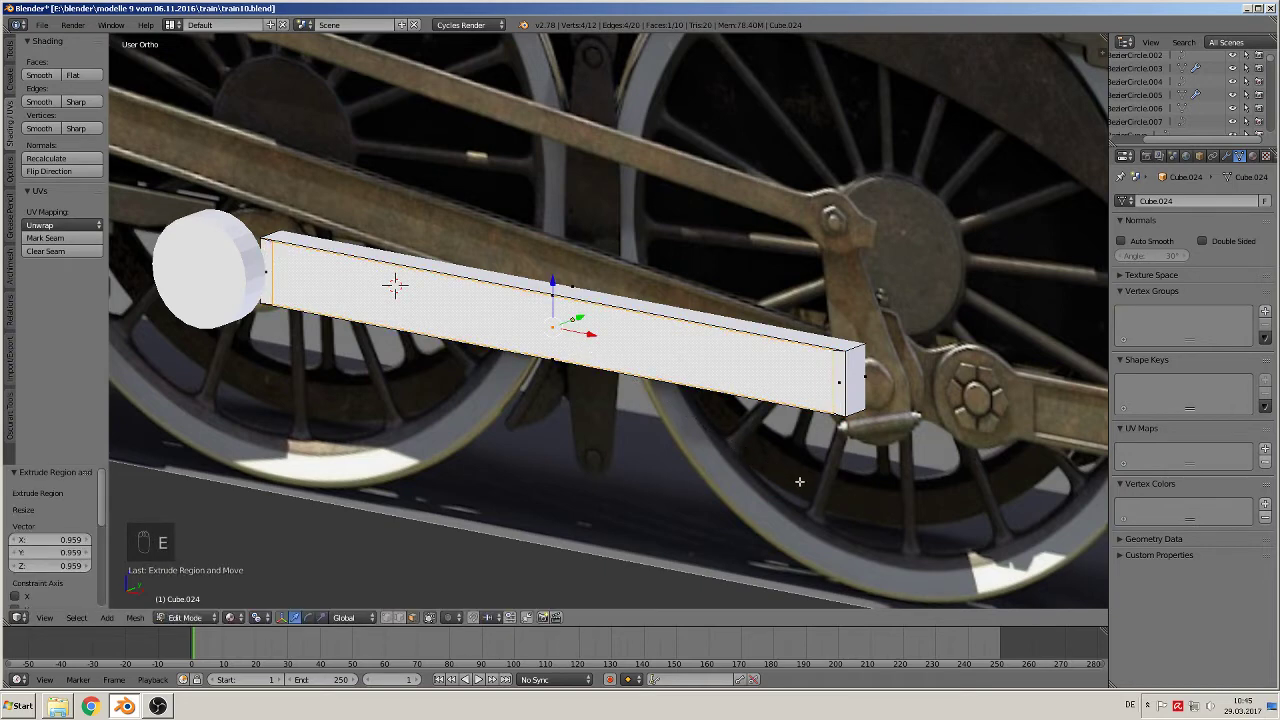
key("s")
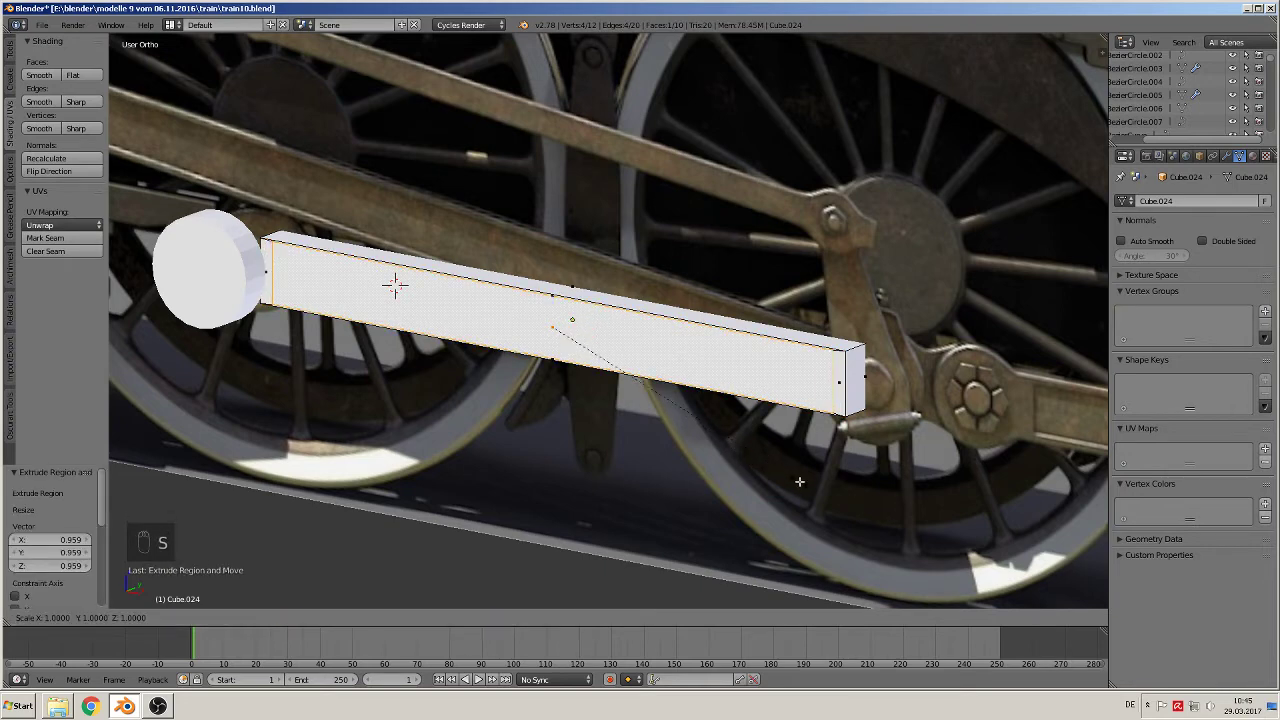
key("z")
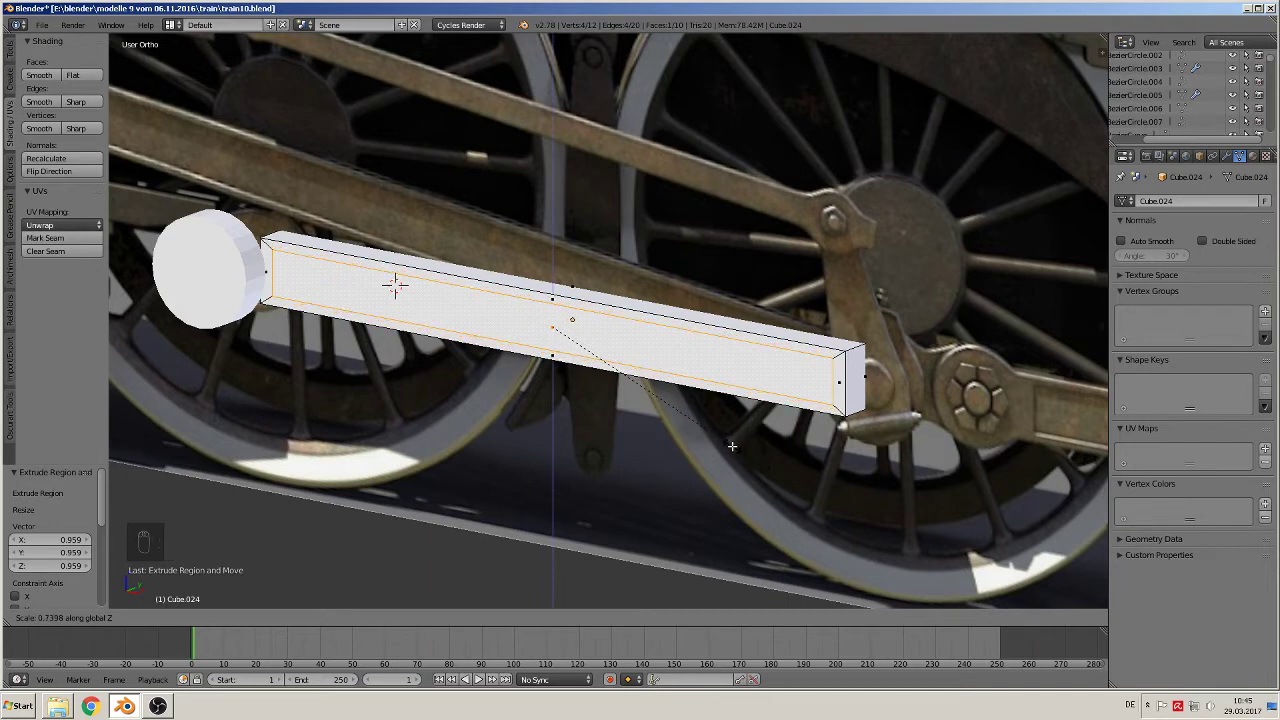
left_click(732, 446)
Step: Extrude the inset face in place and push it back about 0.007 along Y to form a shallow recess
right_click(664, 440)
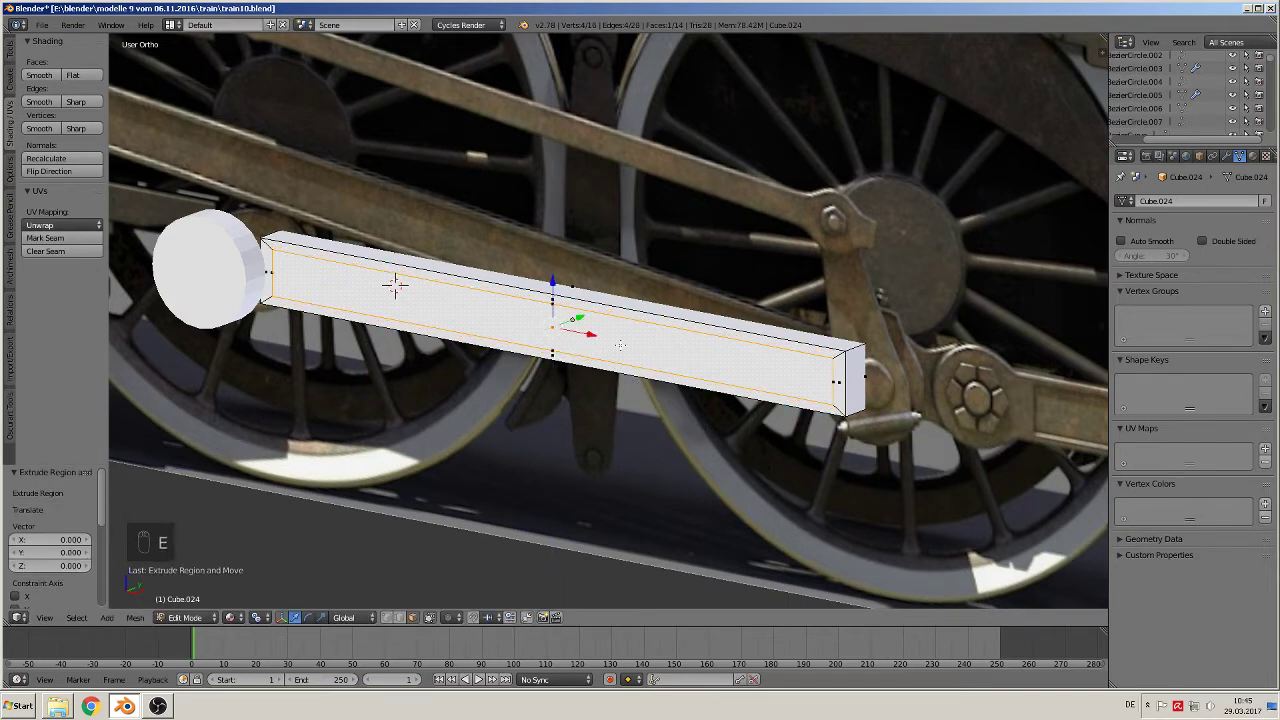
key("g")
key("y")
left_click(395, 285)
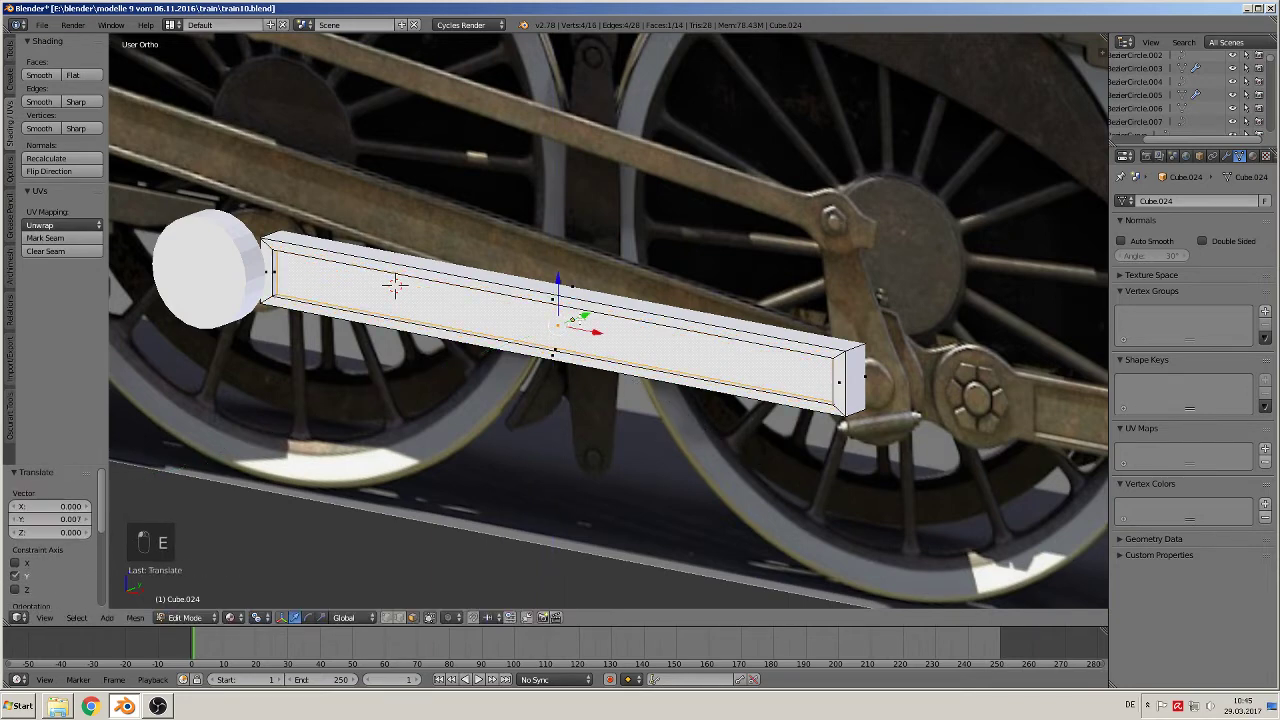
key("Tab")
Step: Move the bar forward about 0.051 along Y, thin it to about half its depth, and nudge it by -0.002 along Y
middle_click_drag(521, 433, 501, 452)
left_click_drag(608, 311, 563, 343)
key("s")
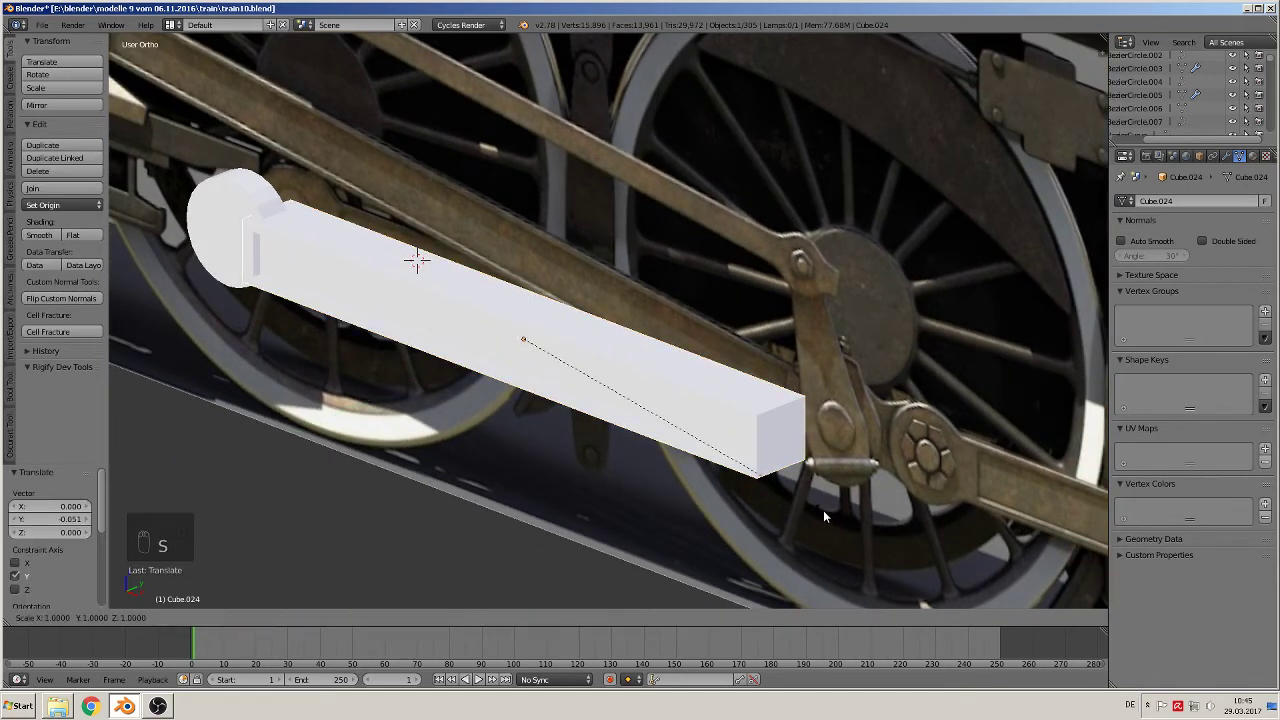
key("y")
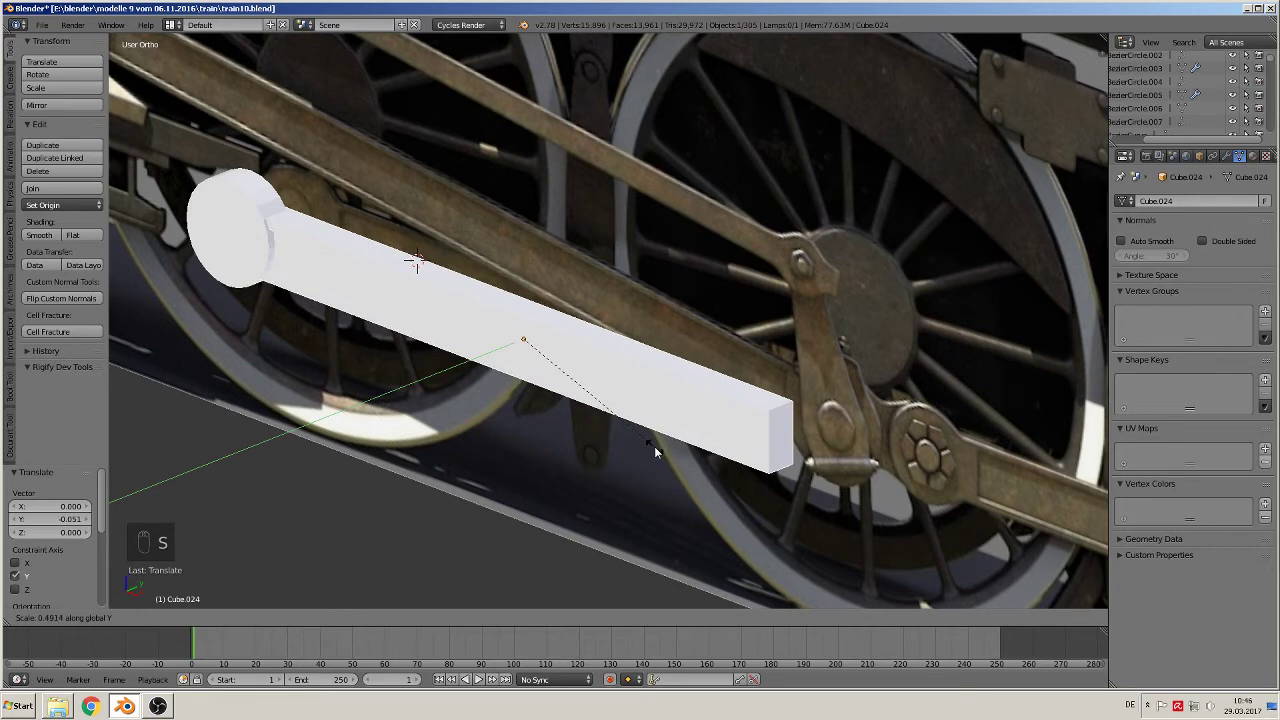
left_click(635, 432)
left_click_drag(557, 331, 558, 331)
Step: Lower the round end cylinder by 0.004 along Z to align with the bar, and join both into one object
middle_click_drag(558, 331, 640, 435)
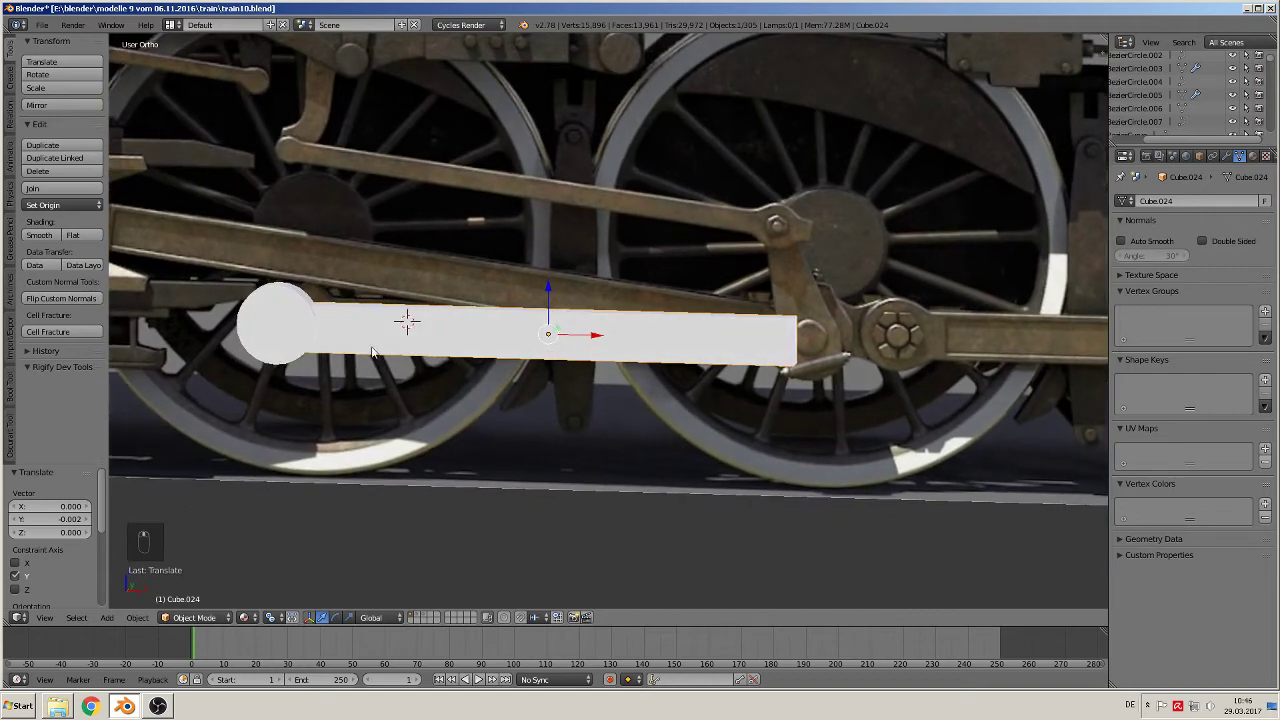
key("KP_1")
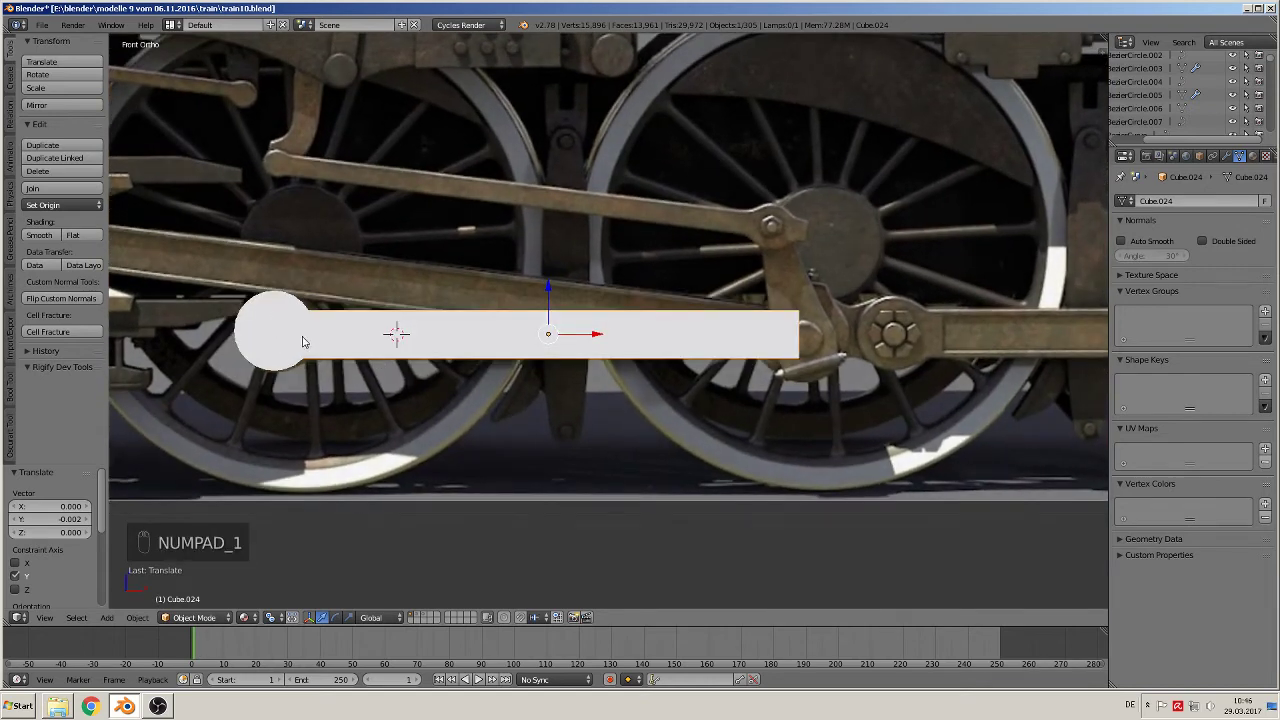
middle_click_drag(329, 339, 566, 298, "shift")
scroll(465, 307, "up", 1)
right_click(483, 295)
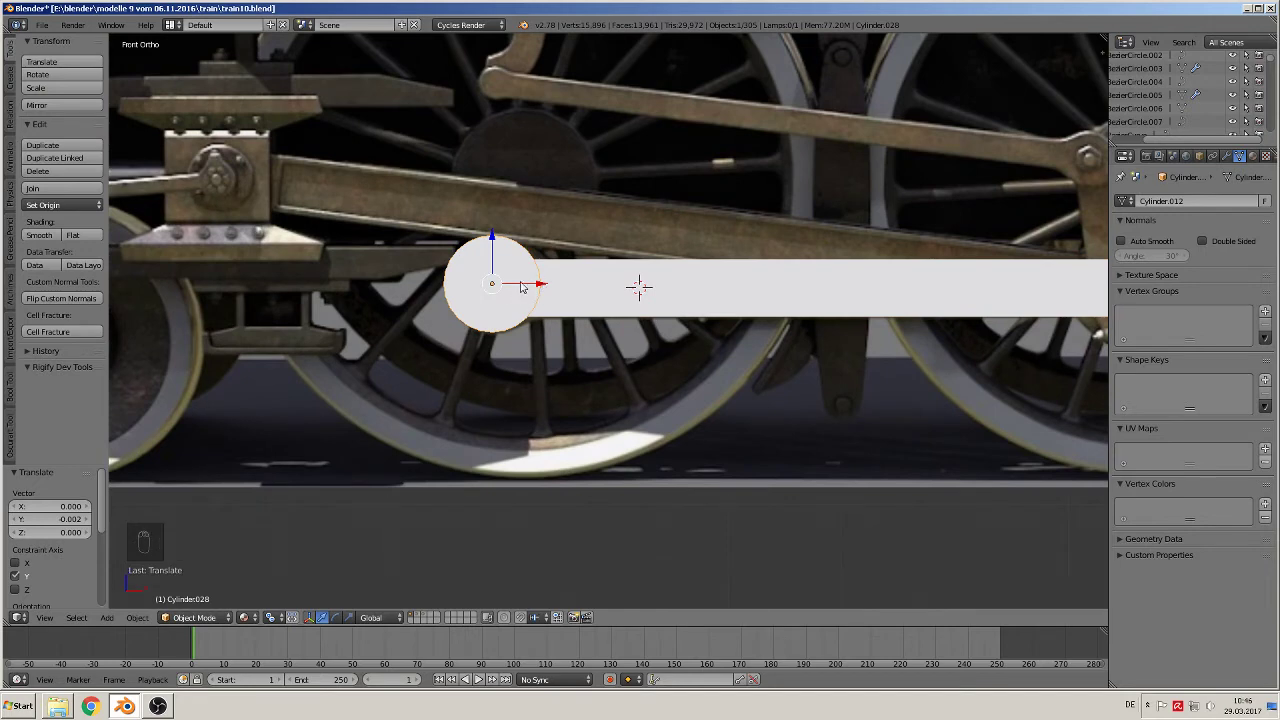
left_click_drag(492, 243, 492, 243)
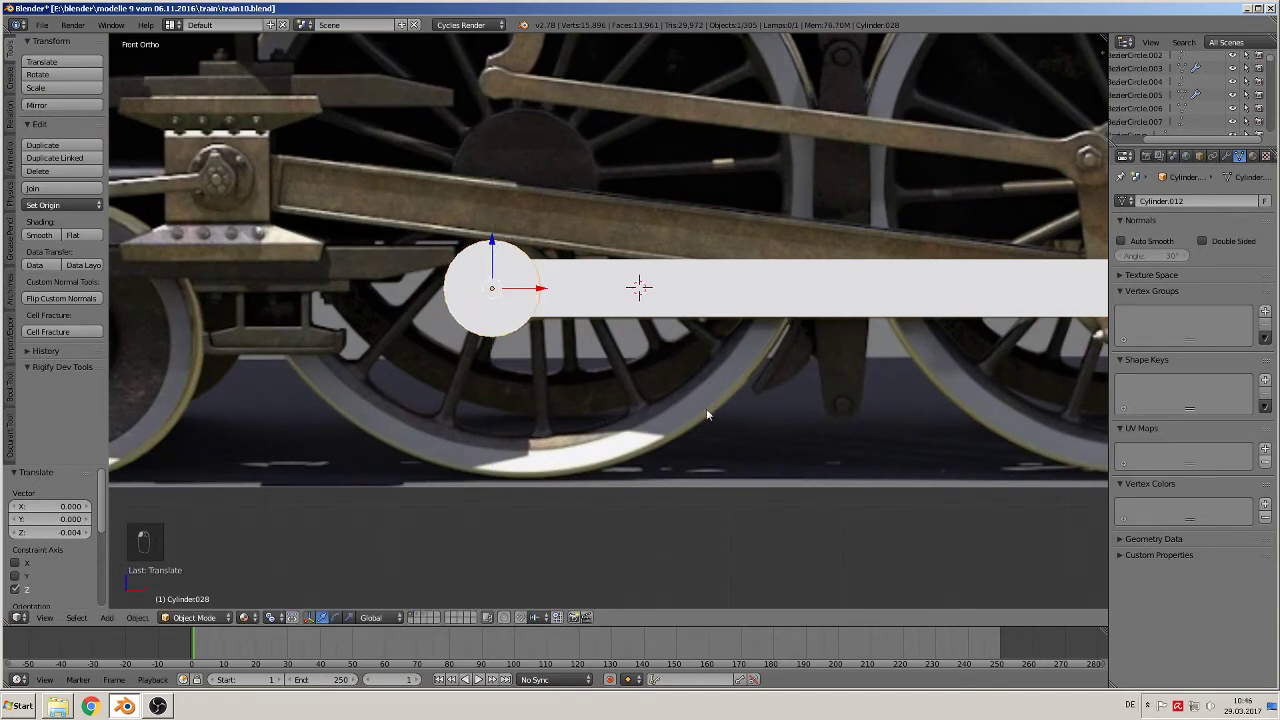
right_click(609, 300, "shift")
left_click(40, 188)
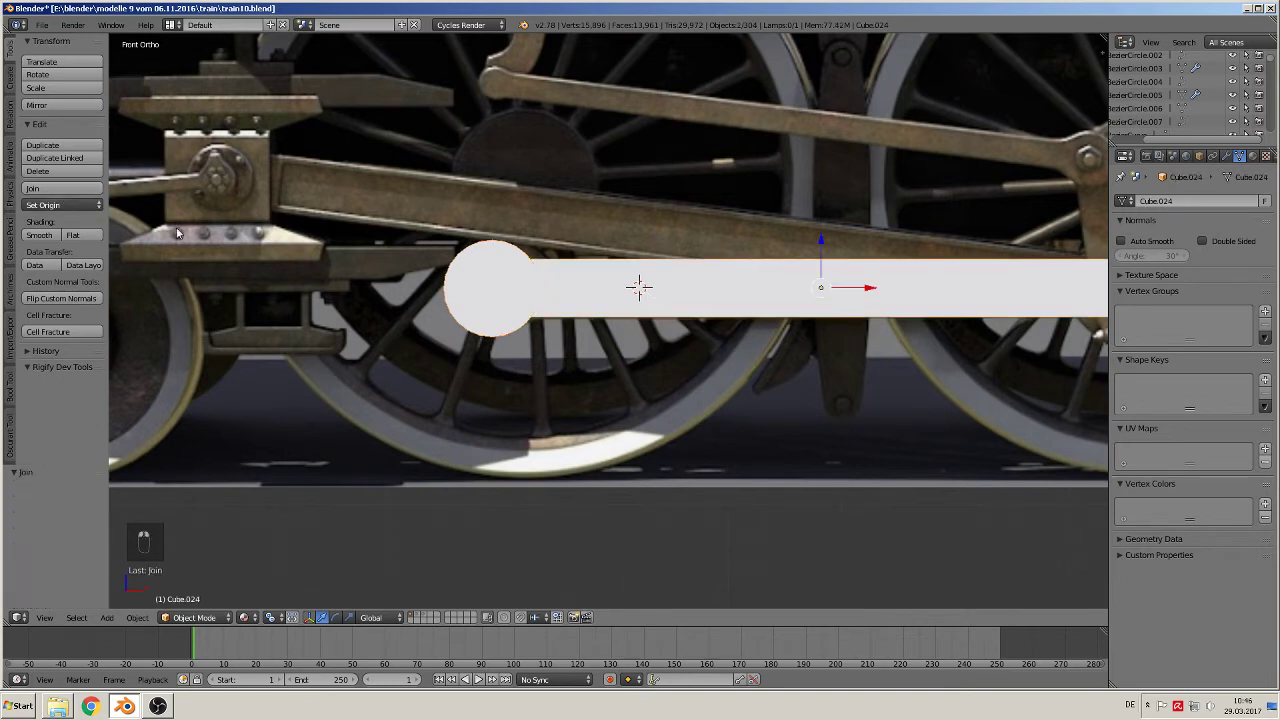
Step: Apply smooth shading to the whole ring of side faces on the rod's round end
scroll(888, 379, "down", 2)
middle_click_drag(888, 379, 803, 431)
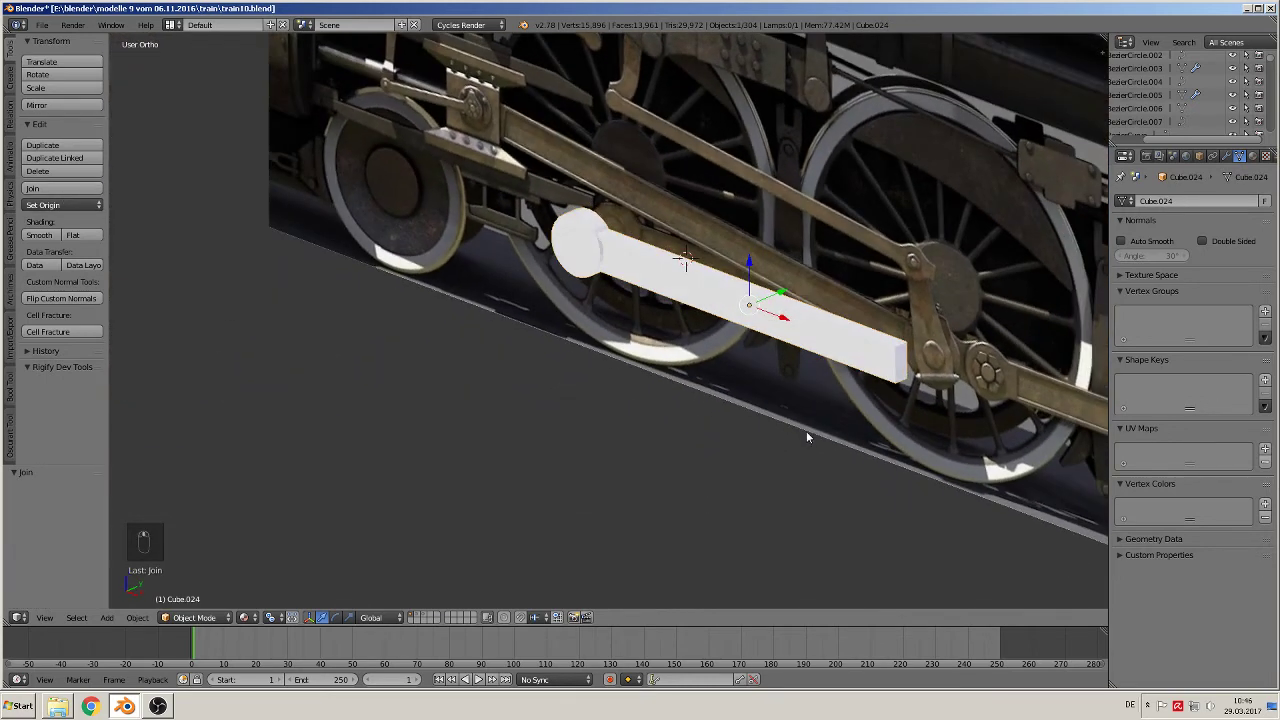
scroll(590, 245, "up", 3)
middle_click_drag(590, 245, 654, 249)
key("Tab")
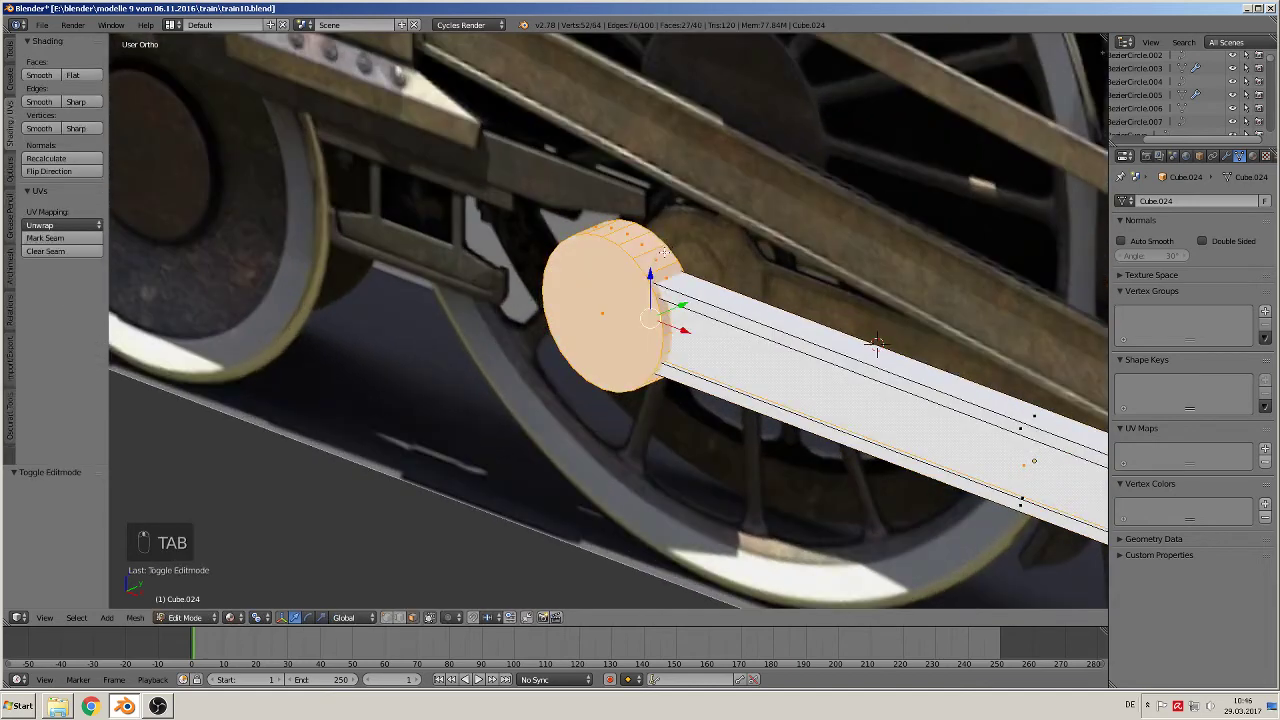
right_click(644, 250)
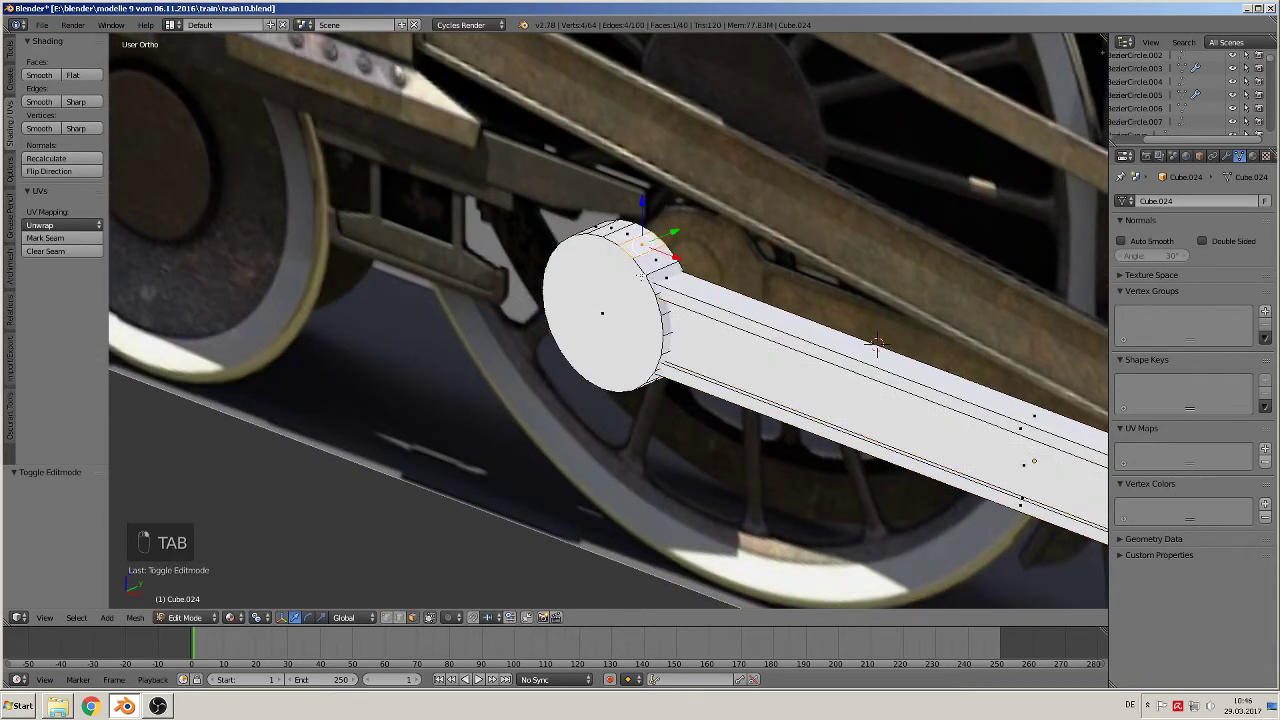
key("l")
left_click(39, 75)
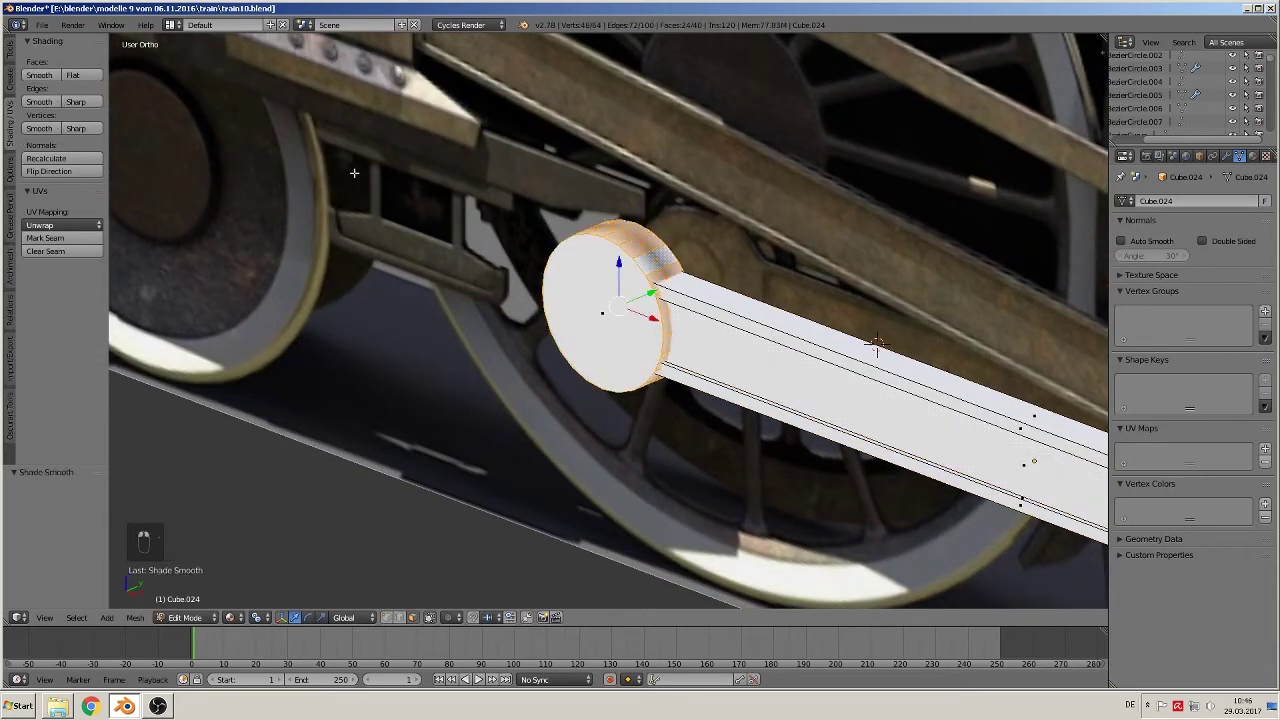
Step: Add a supporting loop cut around the round end's side, slid toward its front edge
key("ctrl+r")
left_click(663, 250)
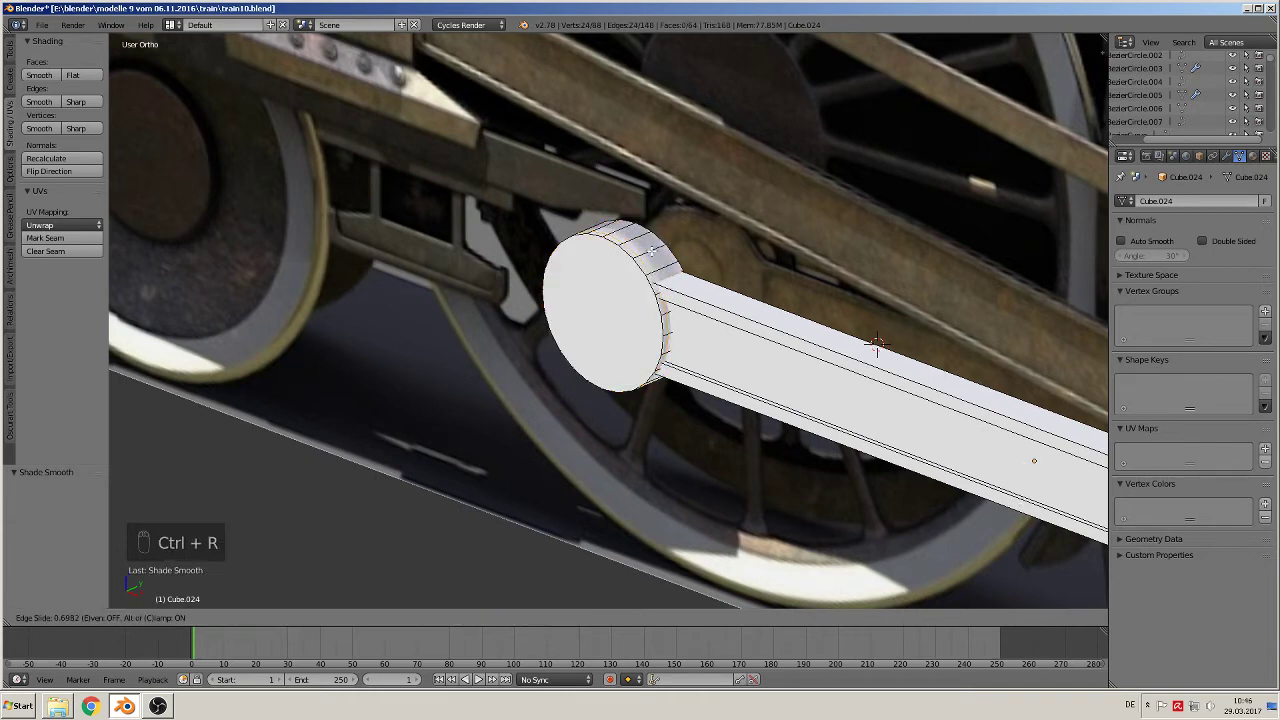
left_click(650, 254)
key("ctrl+r")
right_click(876, 343)
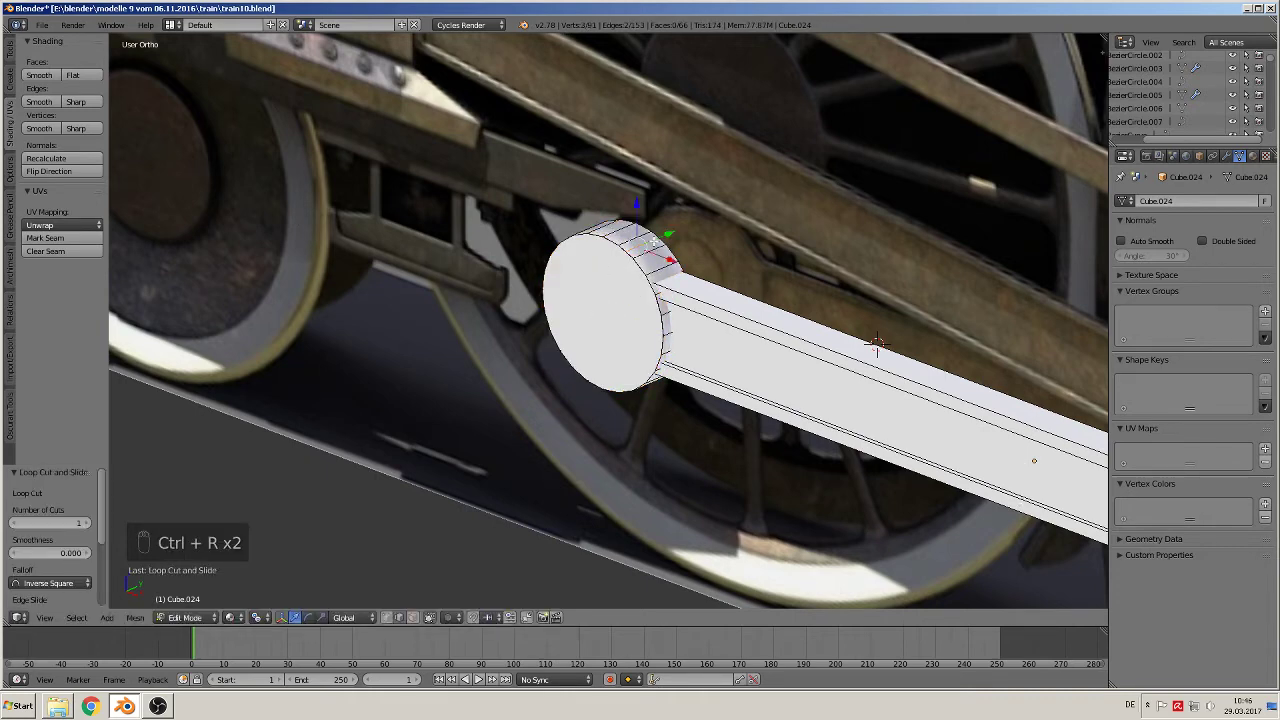
key("ctrl+z")
Step: Add a short cut across the round end's side faces and a supporting loop cut around it near the back edge
key("ctrl+r")
left_click(876, 343)
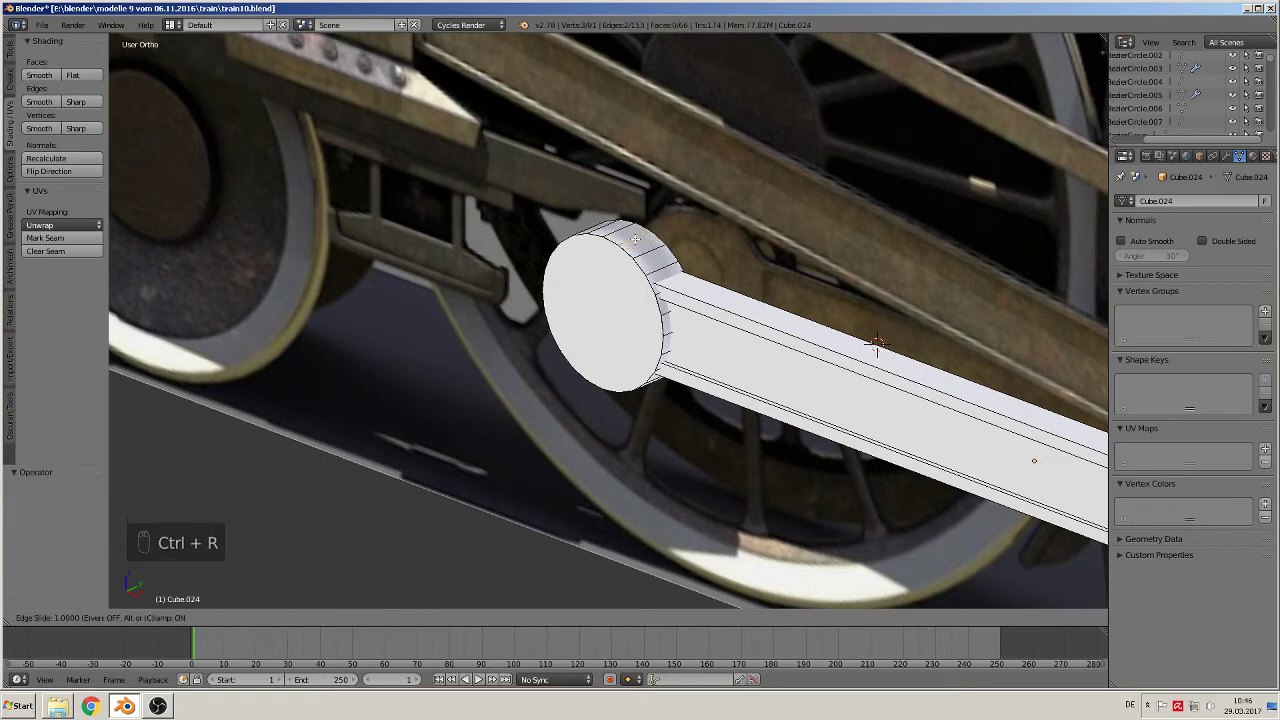
left_click(876, 343)
key("ctrl+r")
left_click(876, 343)
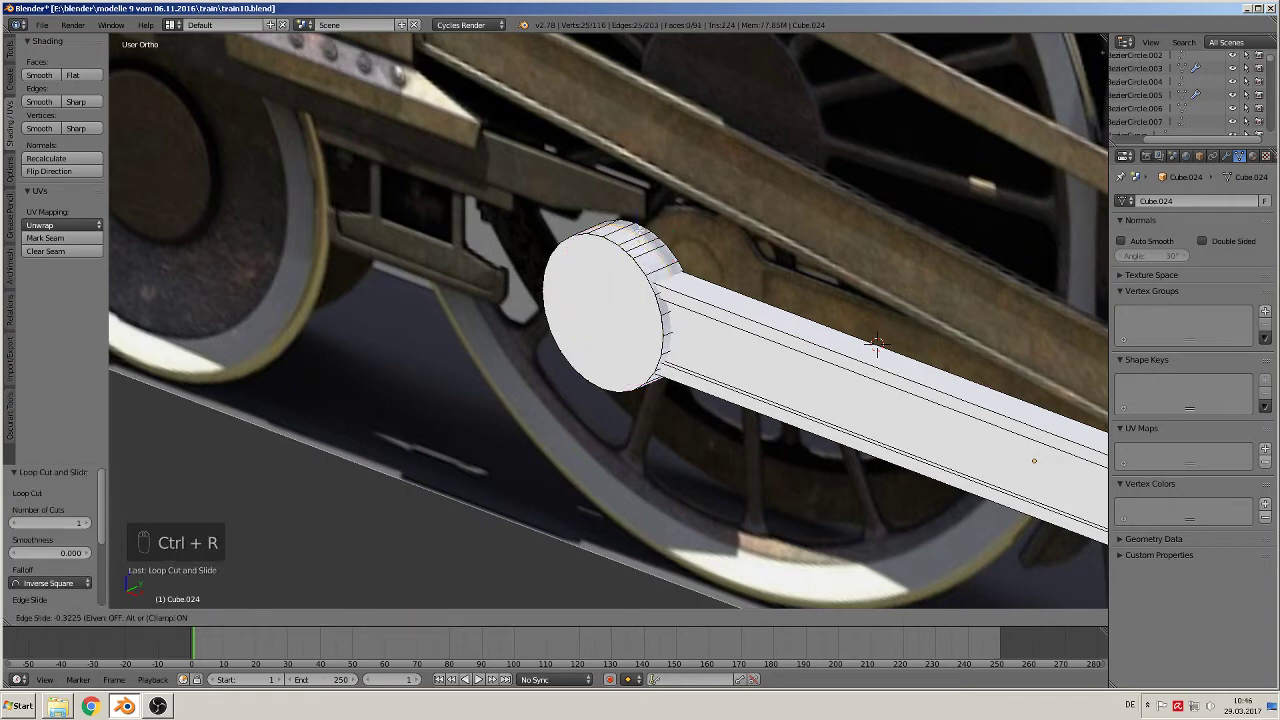
left_click(876, 343)
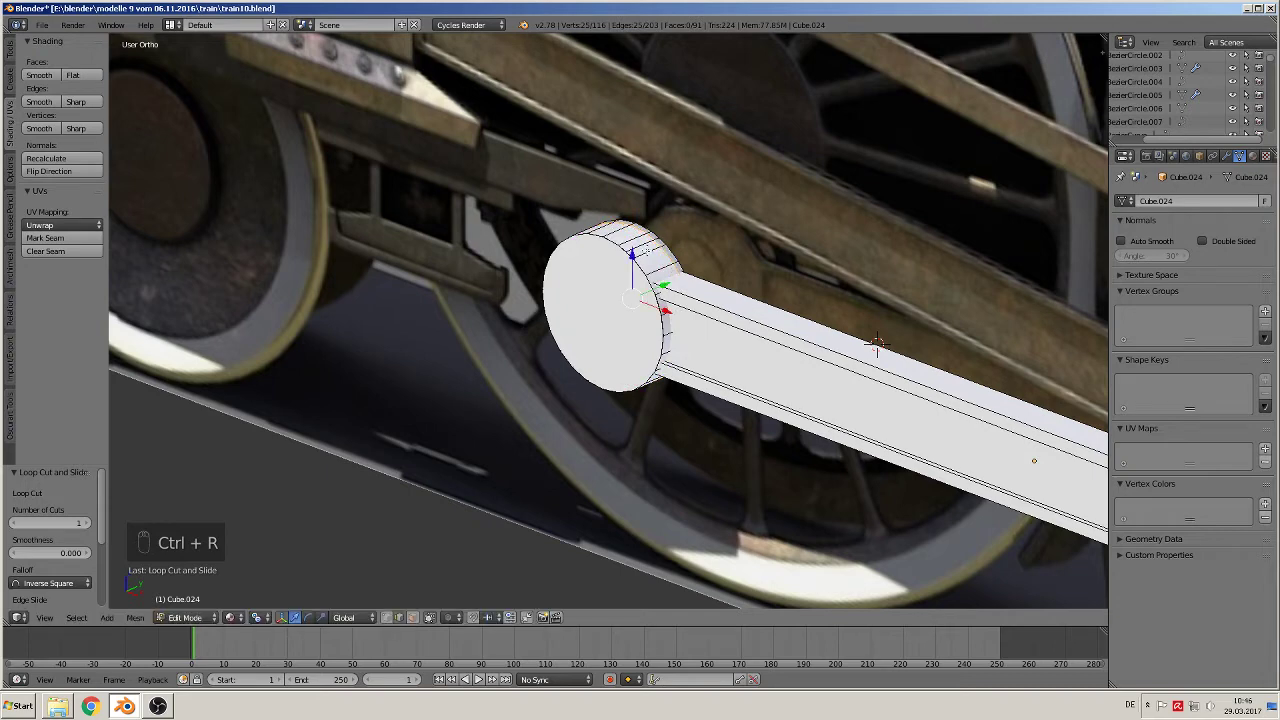
Step: Dissolve the stray short edges across the side of the round end
key("x")
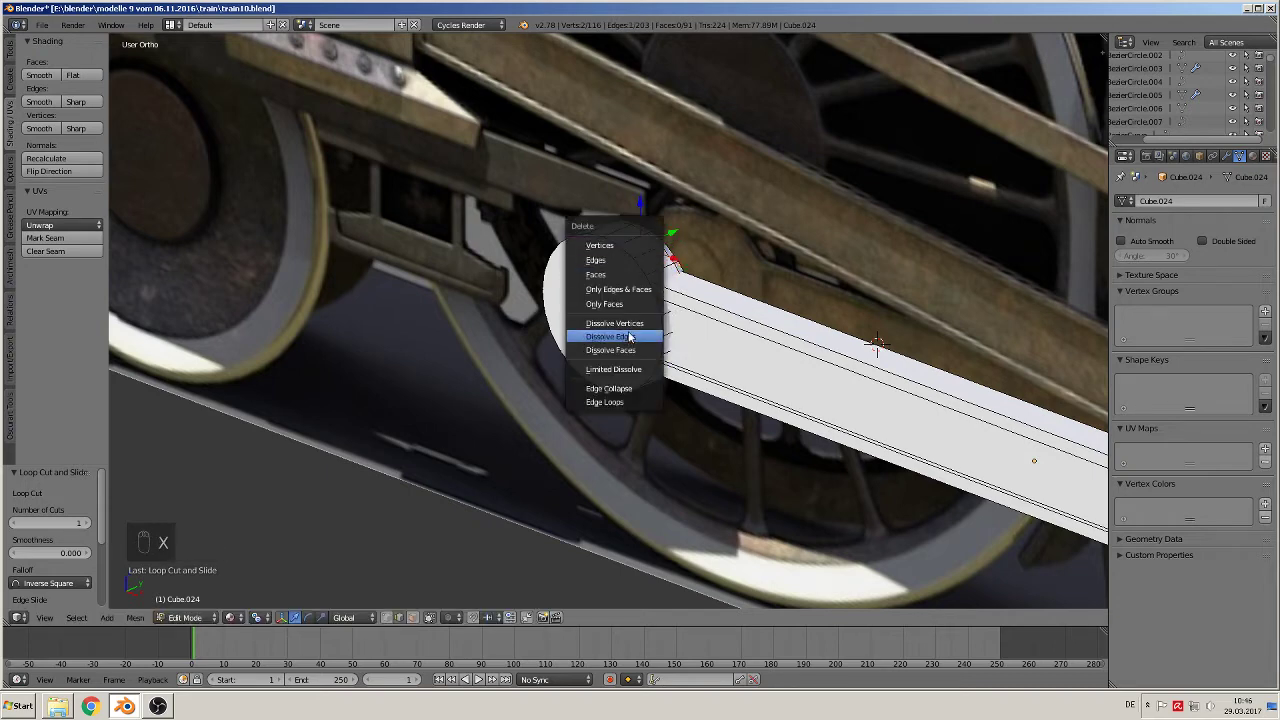
left_click(630, 339)
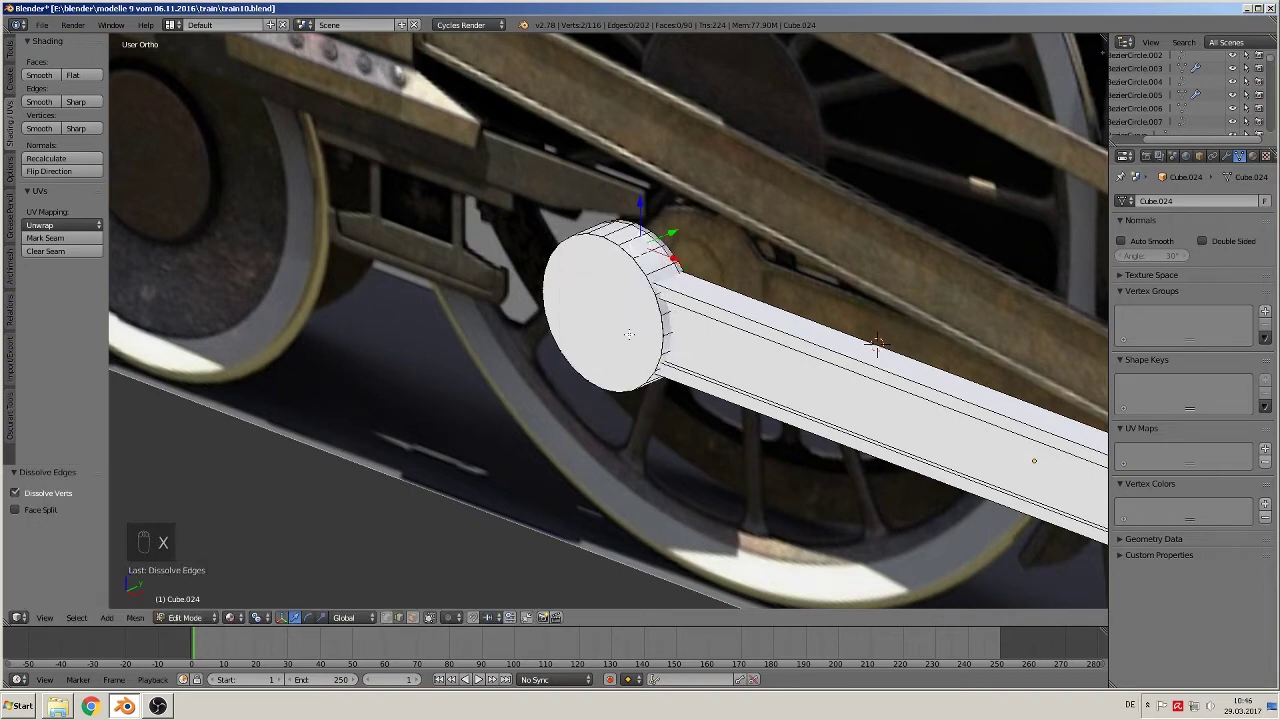
key("a")
right_click(664, 237)
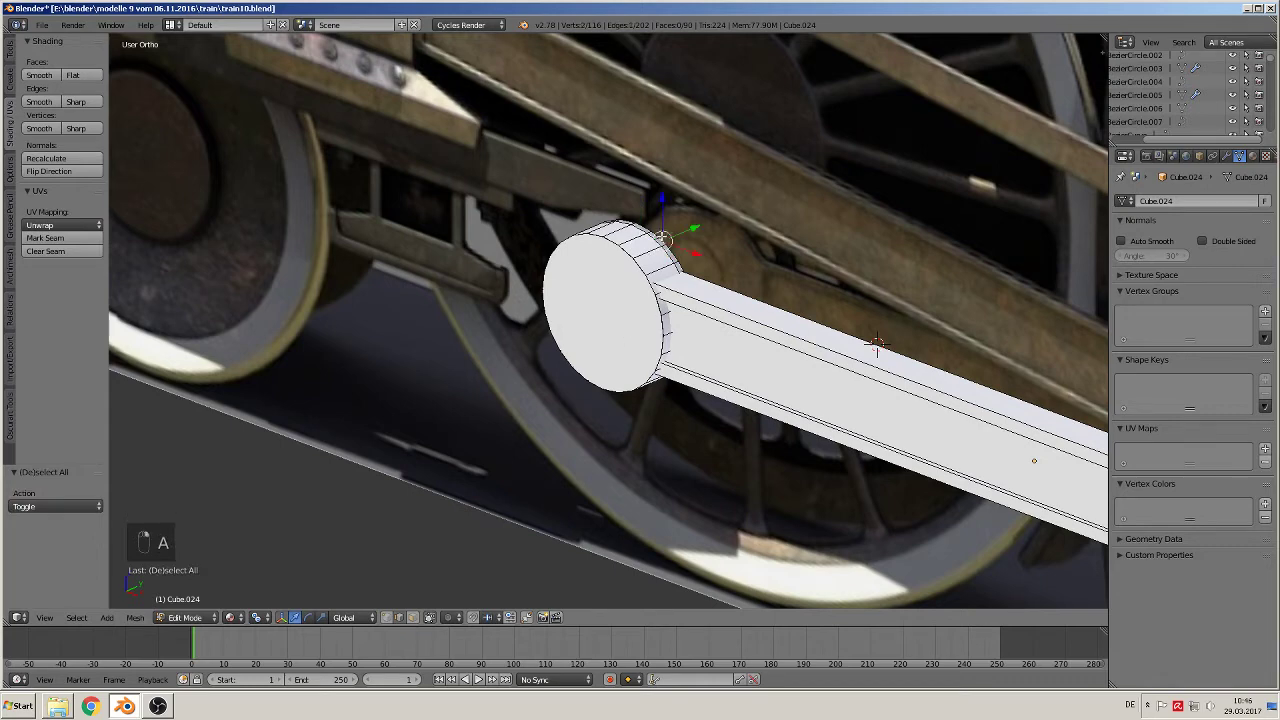
key("x")
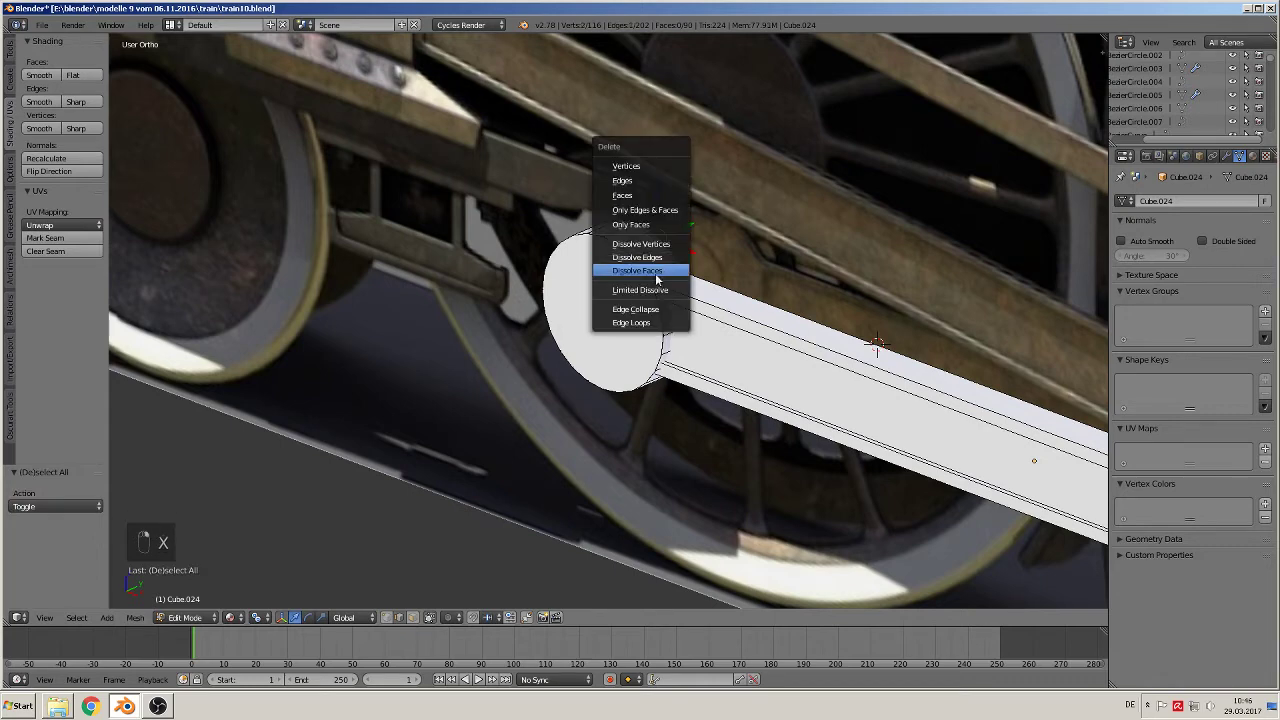
left_click(664, 259)
Step: Leave mesh editing and move the rod down 0.170 along Z, clear of the reference image's connecting rod
key("a")
scroll(700, 403, "down", 5)
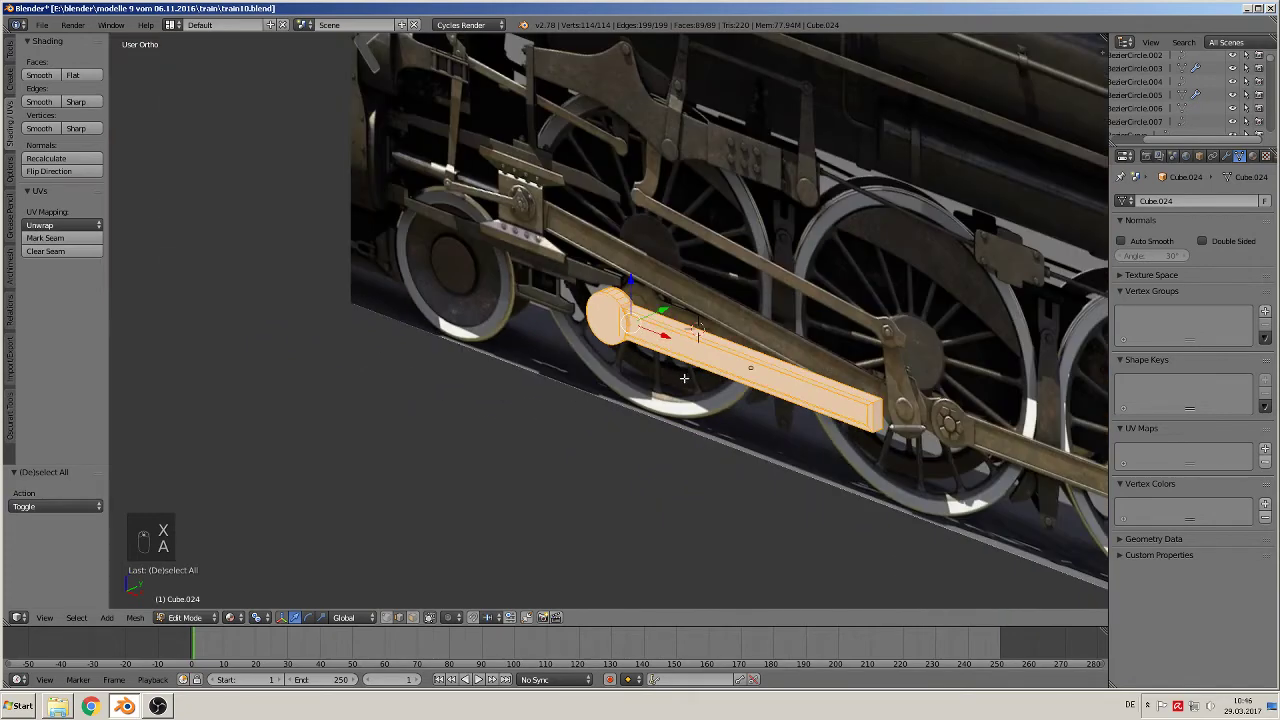
key("Tab")
middle_click_drag(700, 400, 766, 366)
key("a")
scroll(714, 353, "down", 4)
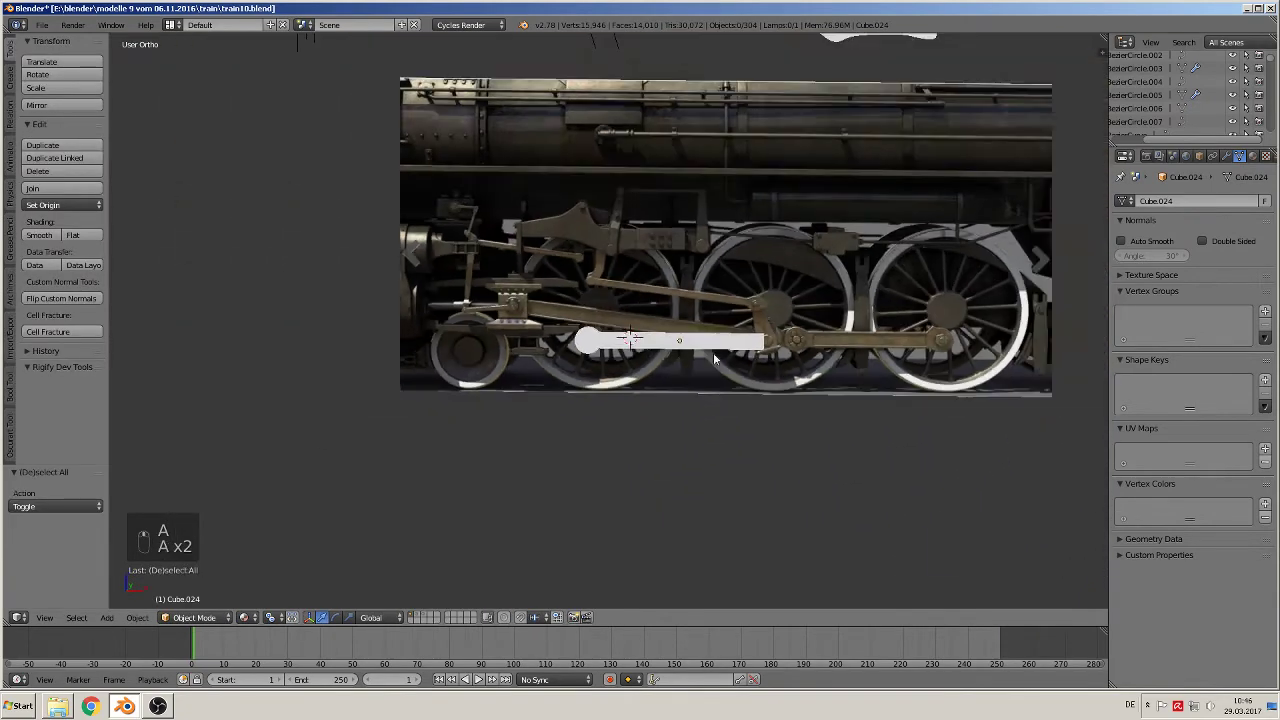
right_click(678, 345)
key("g")
key("z")
left_click(678, 393)
Step: Extrude the front face of the rod's round end inward in place, scaled to 0.553, to form an inner circle
scroll(571, 383, "up", 5)
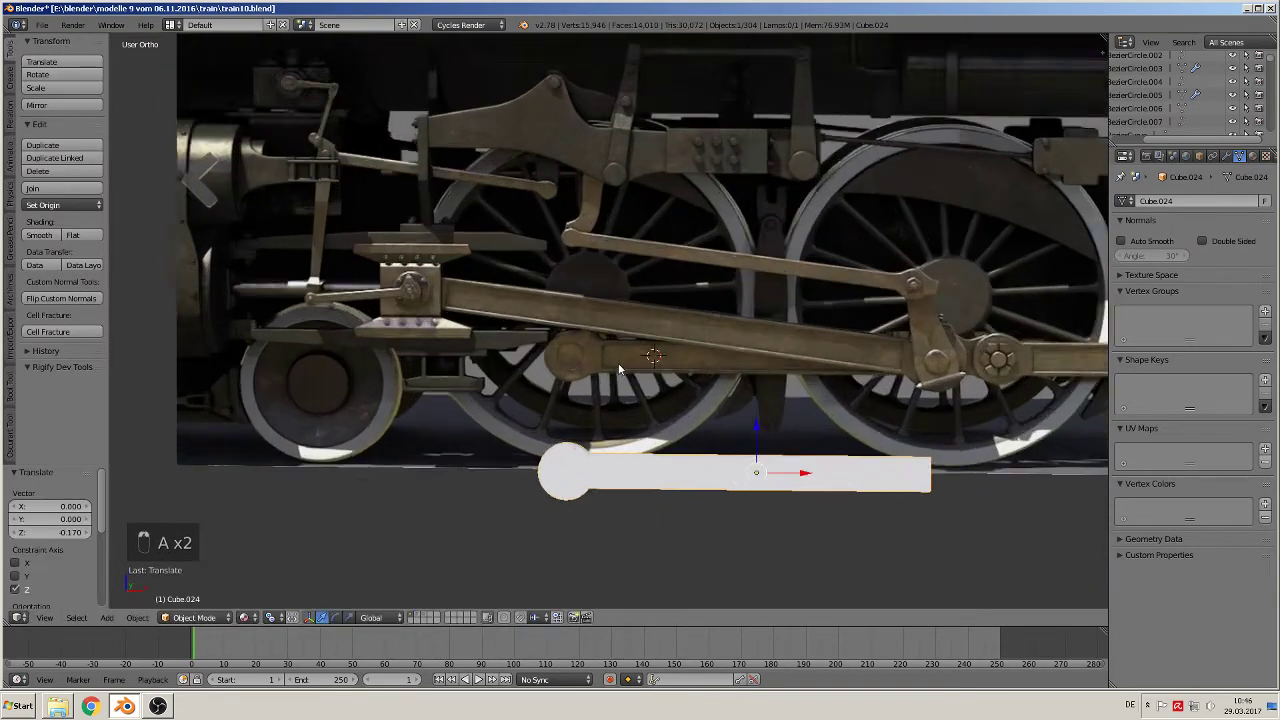
scroll(622, 420, "up", 3)
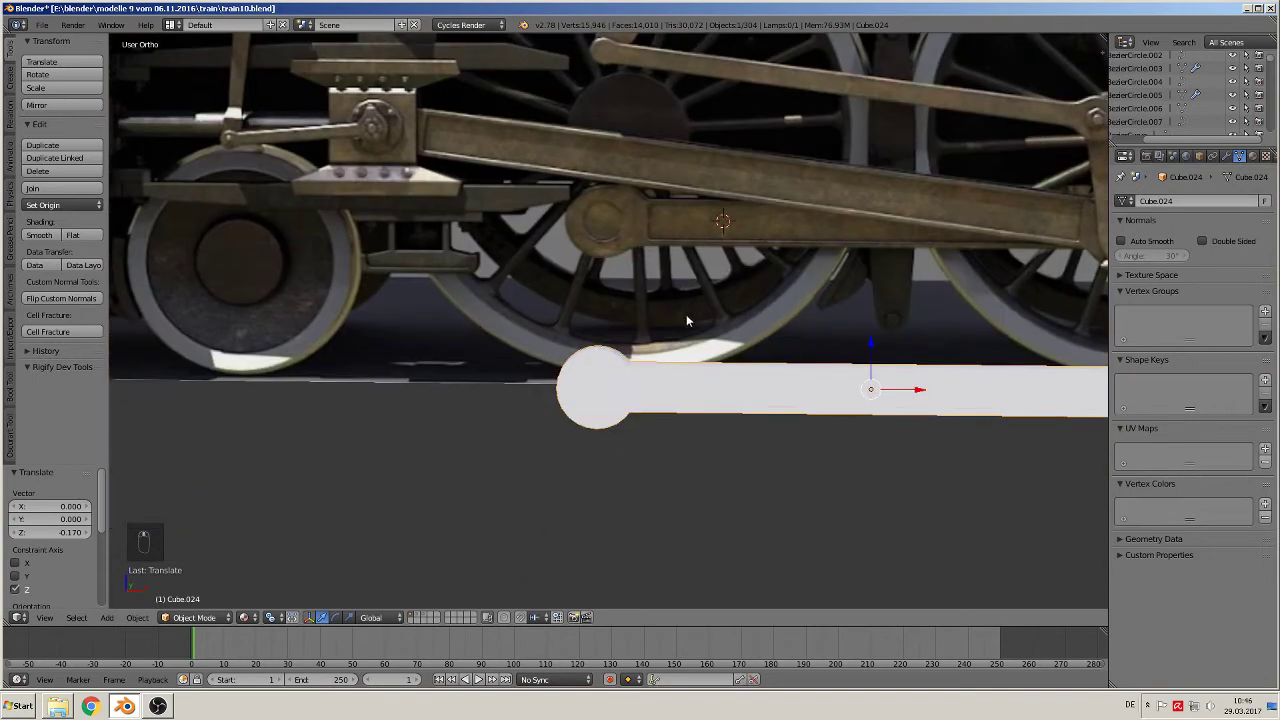
key("Tab")
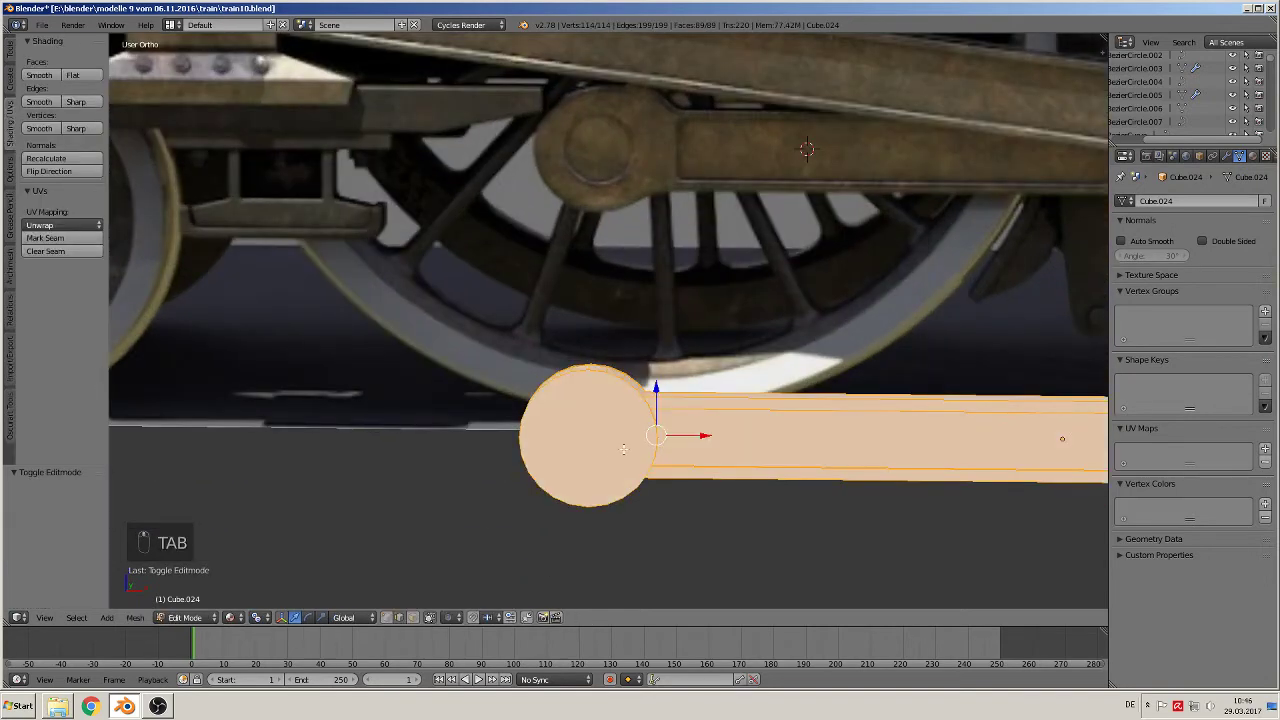
left_click(413, 618)
right_click(592, 442)
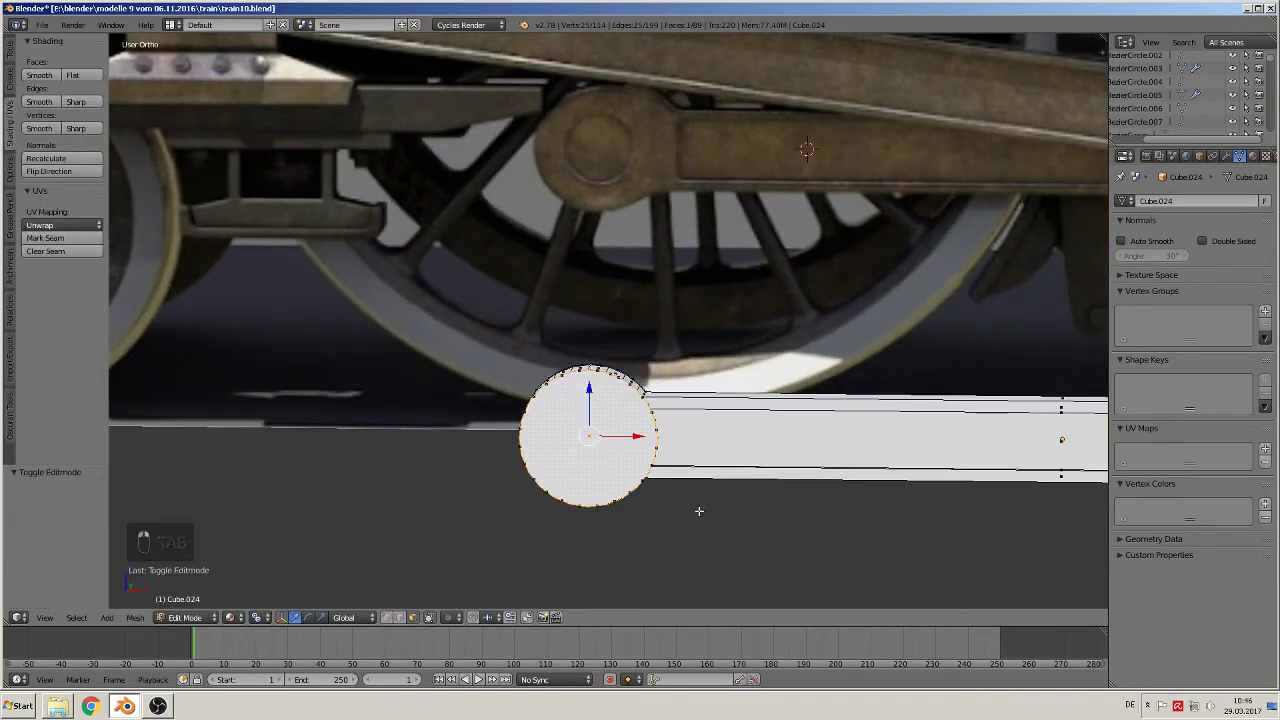
key("e")
key("s")
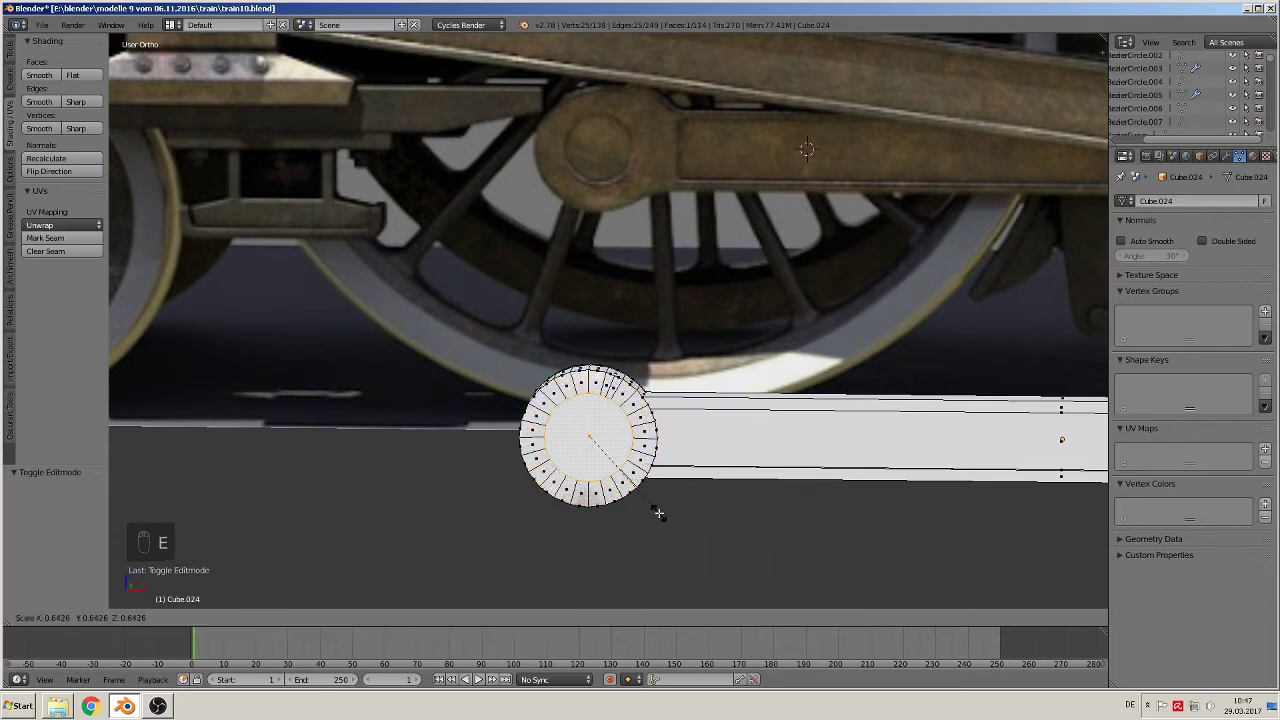
left_click(644, 507)
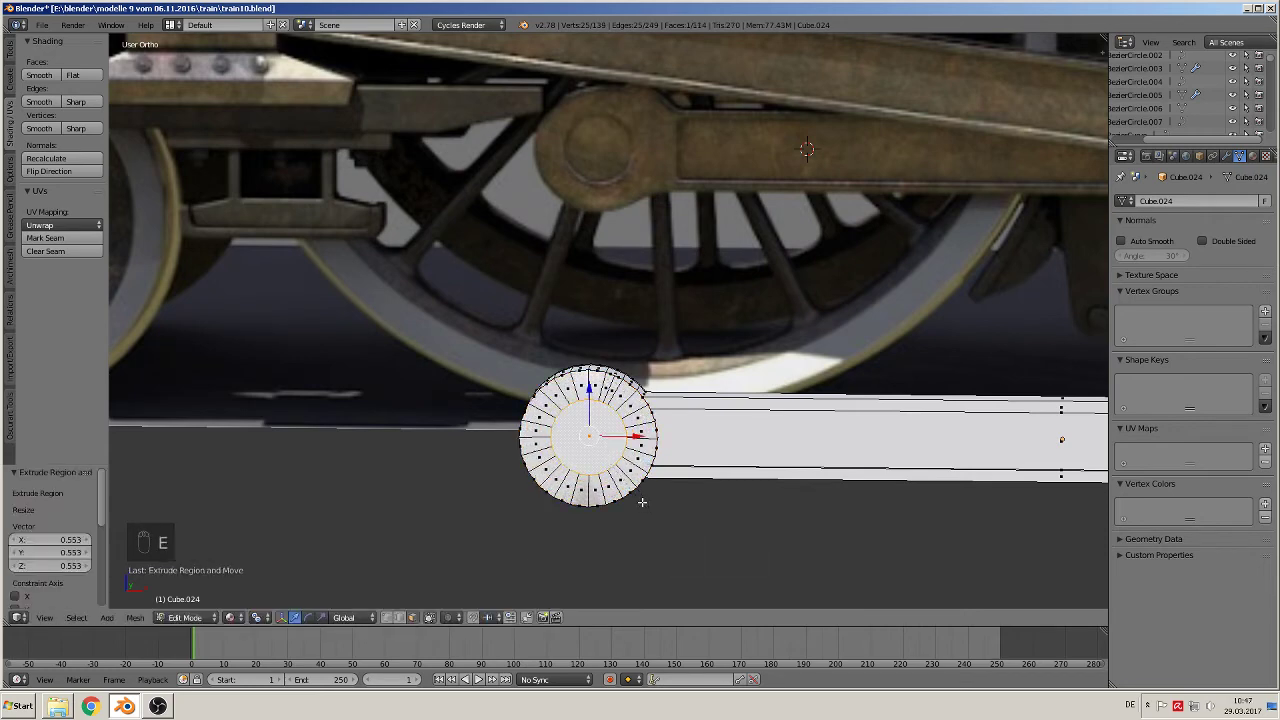
Step: Extrude the inner circle on the round end -0.005 along Y and bevel its rim by 0.008
middle_click_drag(643, 502, 531, 503)
key("e")
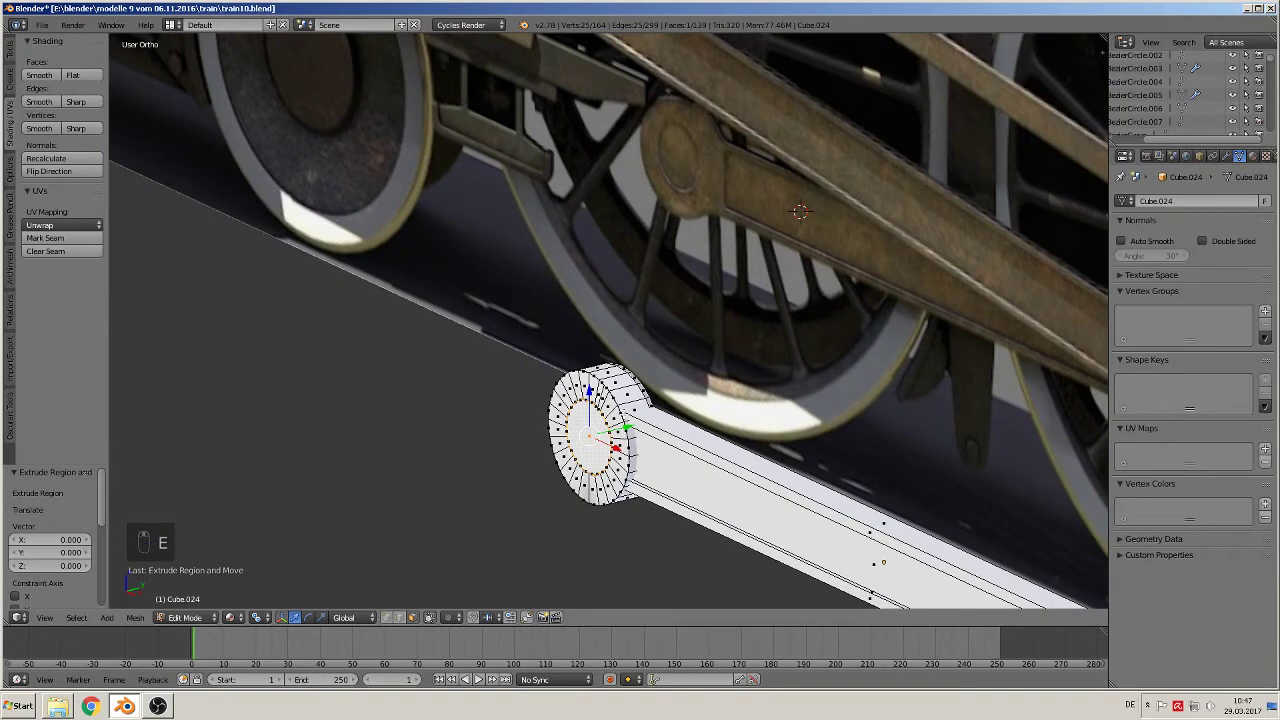
left_click_drag(628, 427, 620, 429)
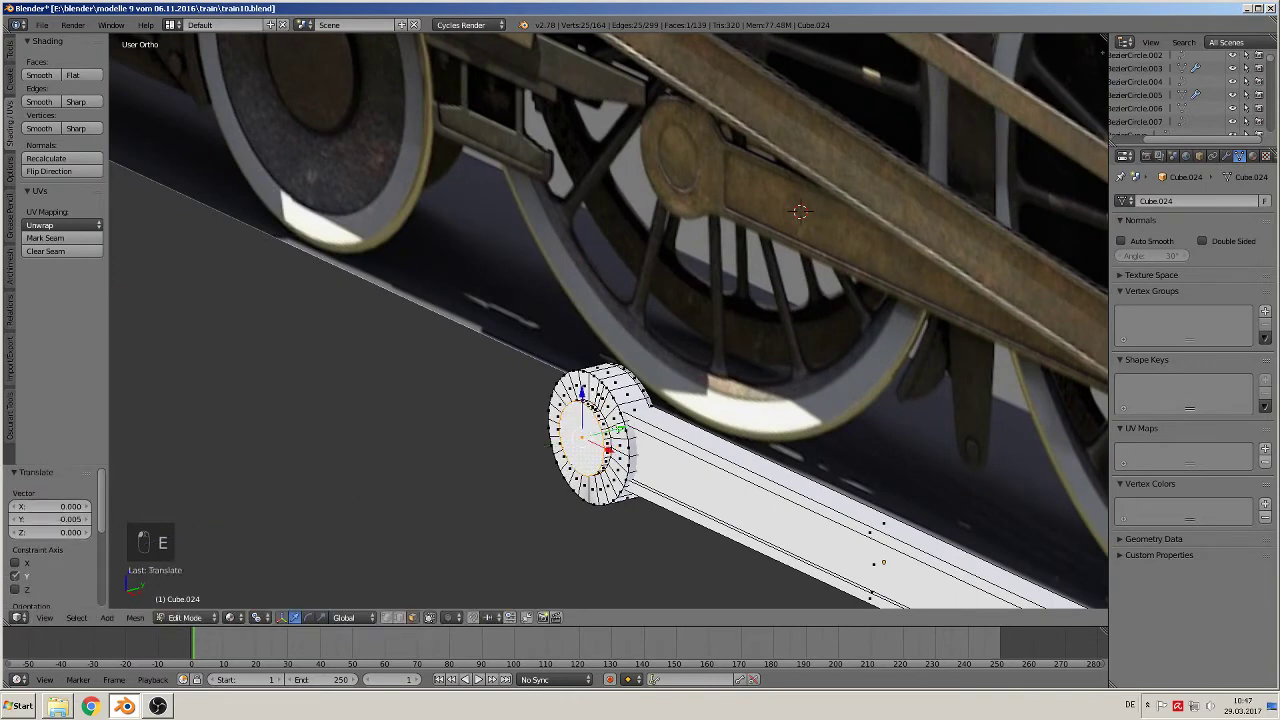
middle_click_drag(611, 493, 641, 487)
scroll(641, 487, "up", 2)
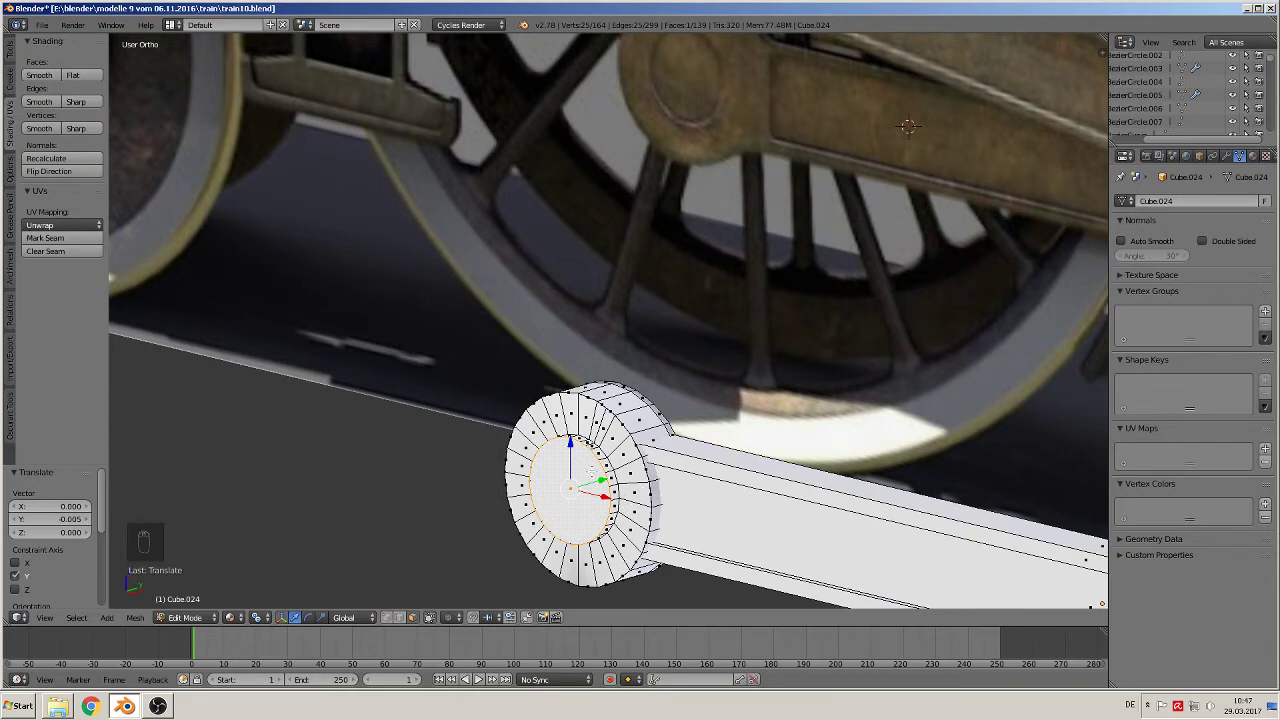
scroll(641, 487, "up", 2)
middle_click_drag(641, 487, 638, 349, "shift")
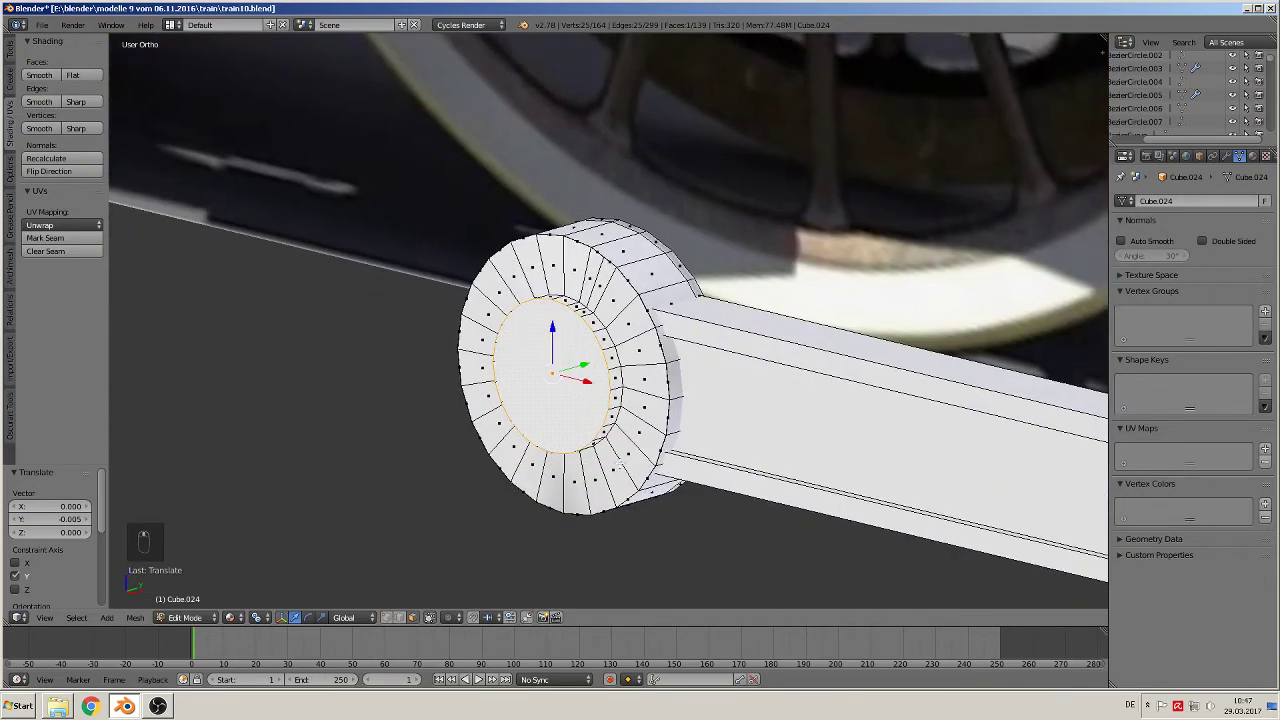
key("ctrl+b")
left_click(632, 491)
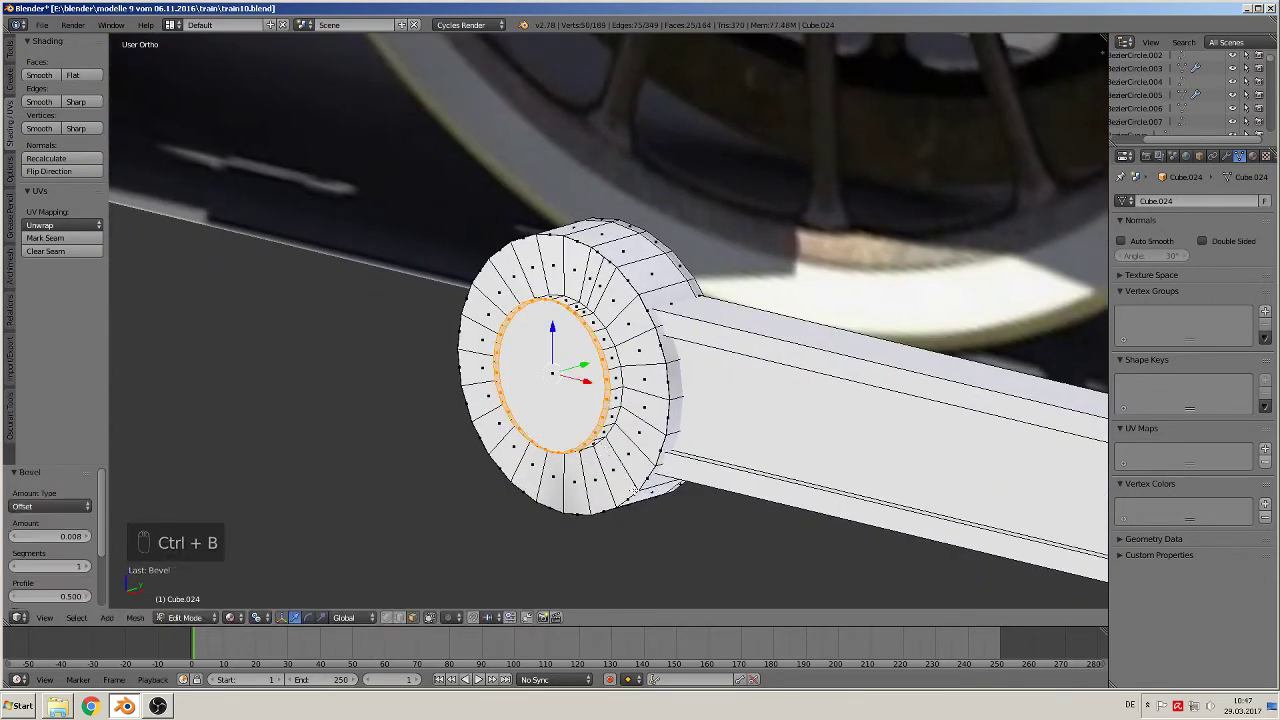
Step: Leave mesh editing and move the rod up 1.095 along Z, above the reference image beside the other parts
key("Tab")
scroll(630, 468, "down", 3)
key("KP_1")
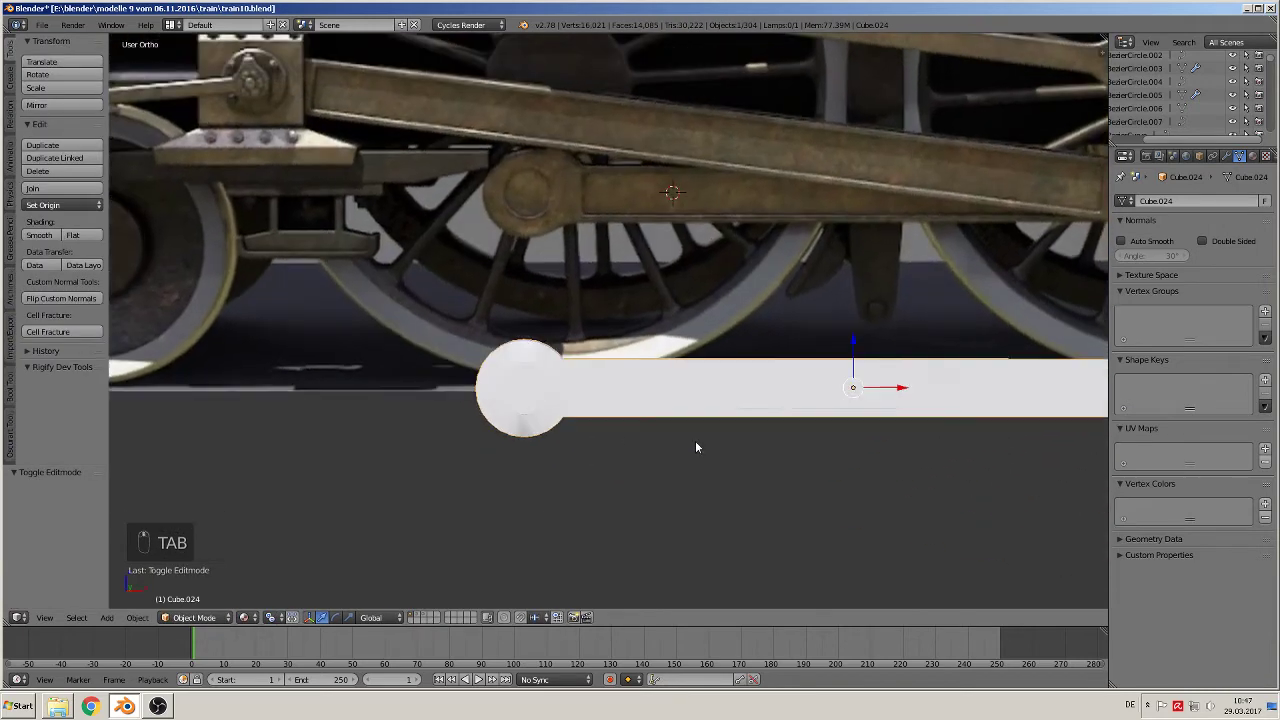
scroll(695, 440, "down", 1)
scroll(697, 441, "down", 3)
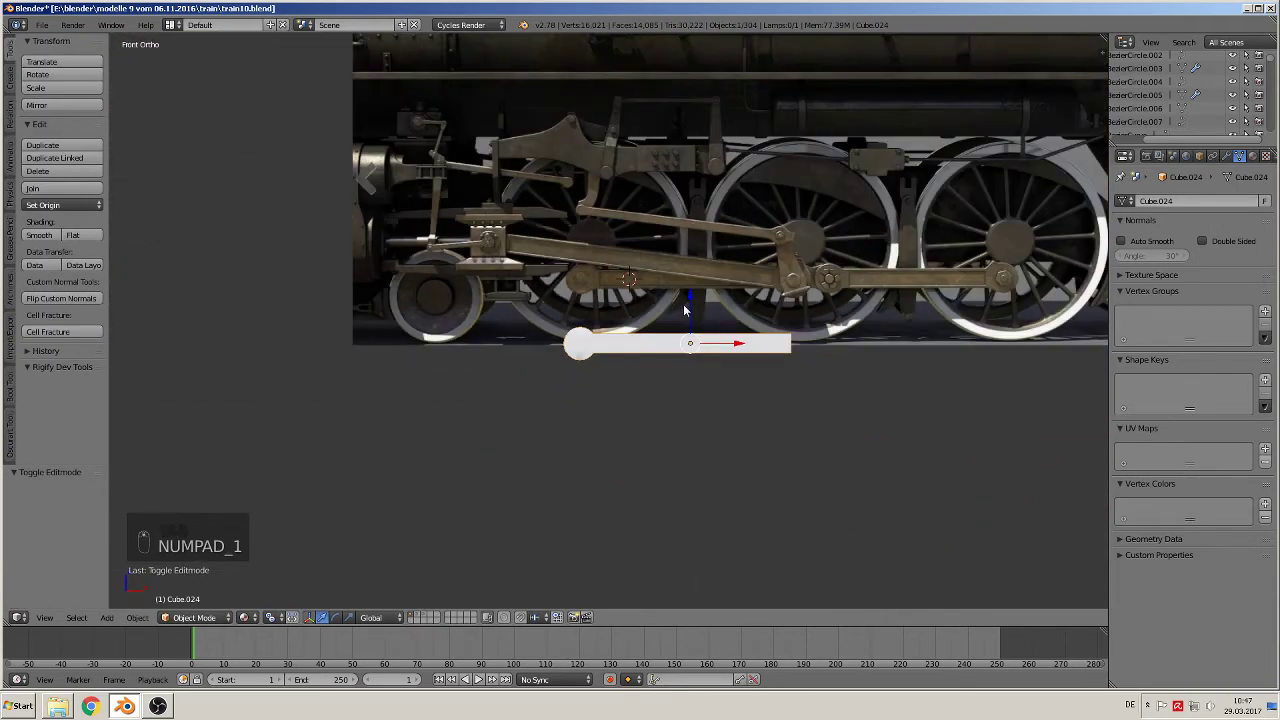
left_click_drag(682, 305, 691, 265)
scroll(681, 395, "down", 3)
left_click_drag(652, 310, 700, 62)
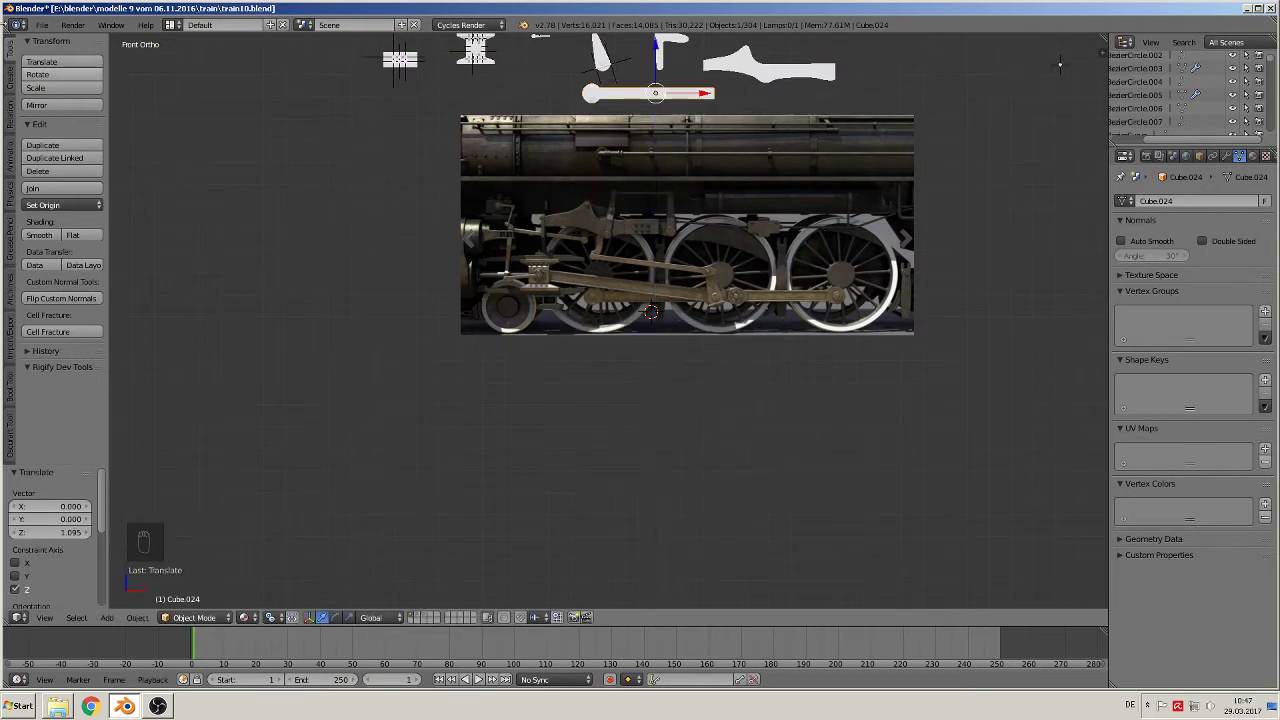
left_click(42, 24)
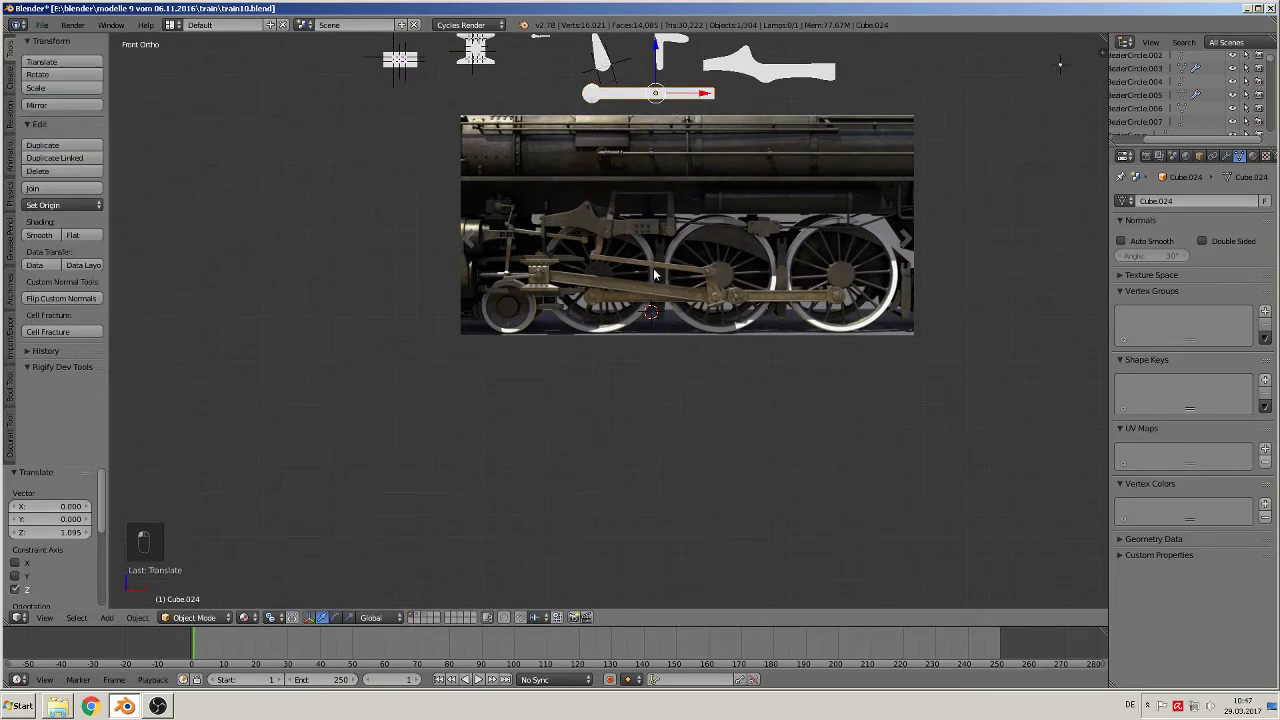
Step: Place the 3D cursor at the upper round end of the upright lever's plate and add a 24-vertex mesh circle there
scroll(644, 327, "up", 4)
middle_click_drag(478, 355, 535, 505, "shift")
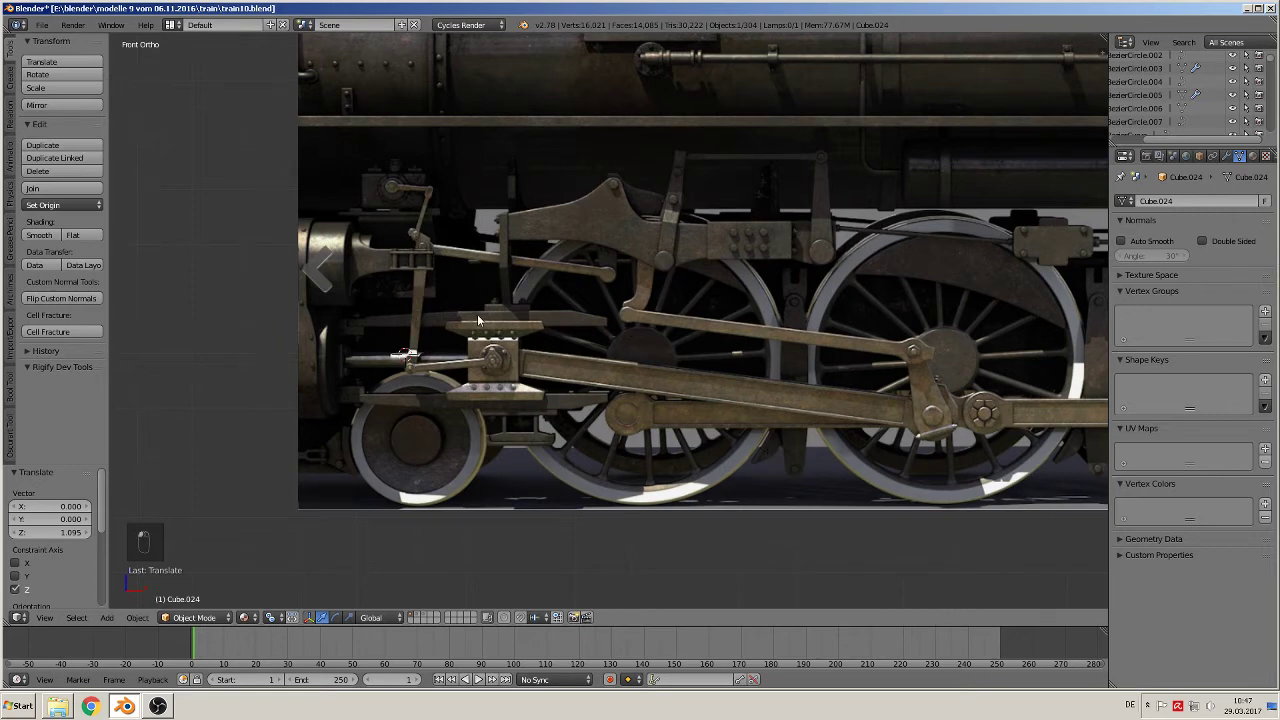
middle_click_drag(469, 359, 590, 369, "shift")
scroll(785, 361, "up", 4)
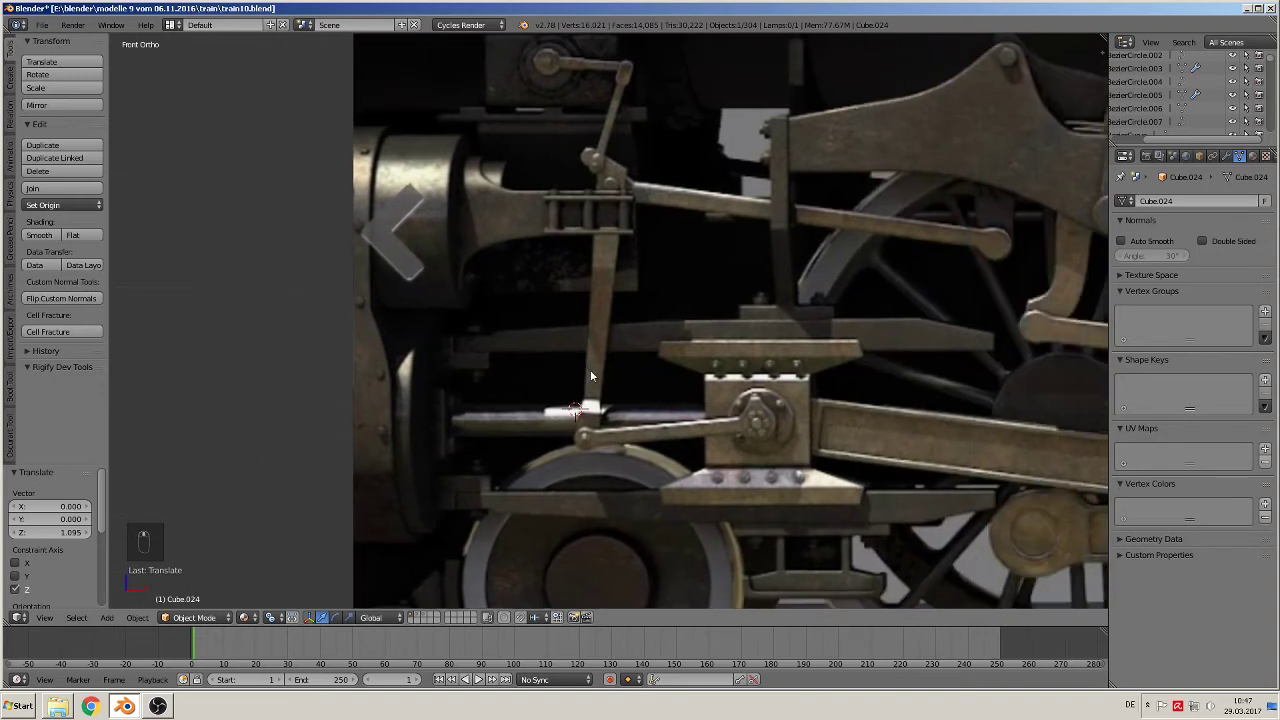
scroll(591, 367, "up", 2)
middle_click_drag(646, 318, 566, 307, "shift")
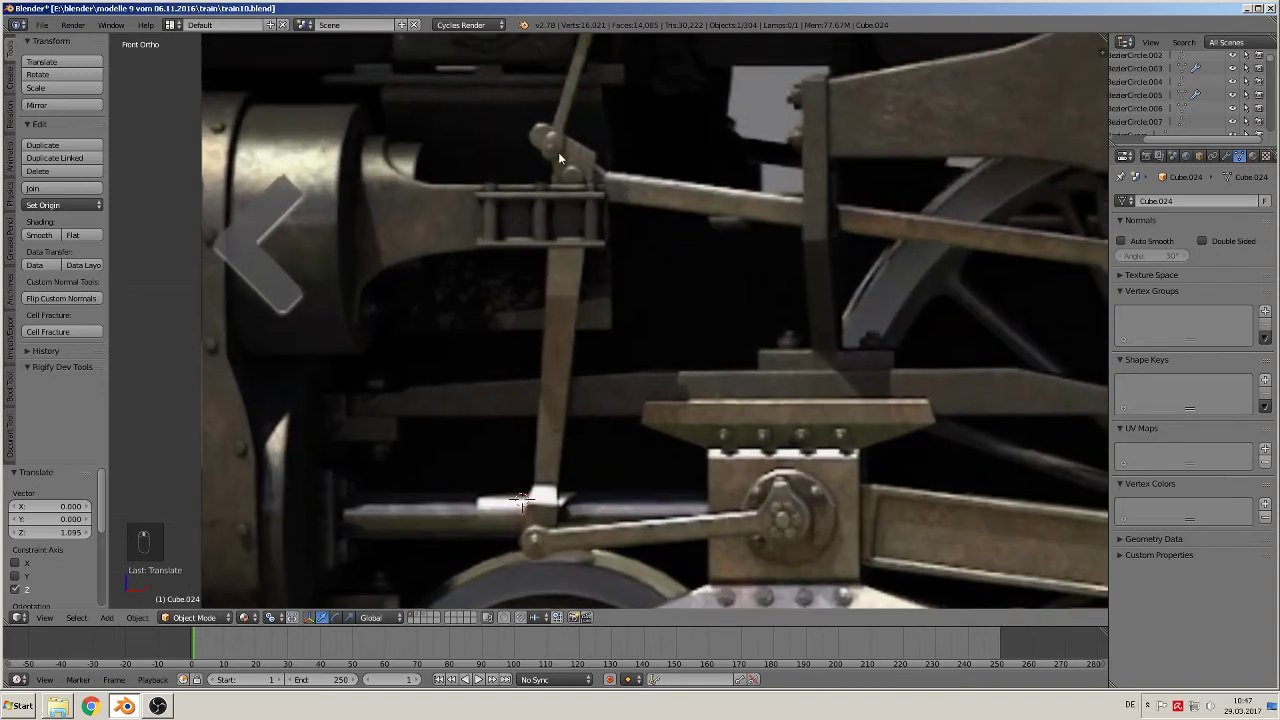
left_click(549, 124)
left_click(538, 133)
left_click(106, 617)
mouse_move(124, 601)
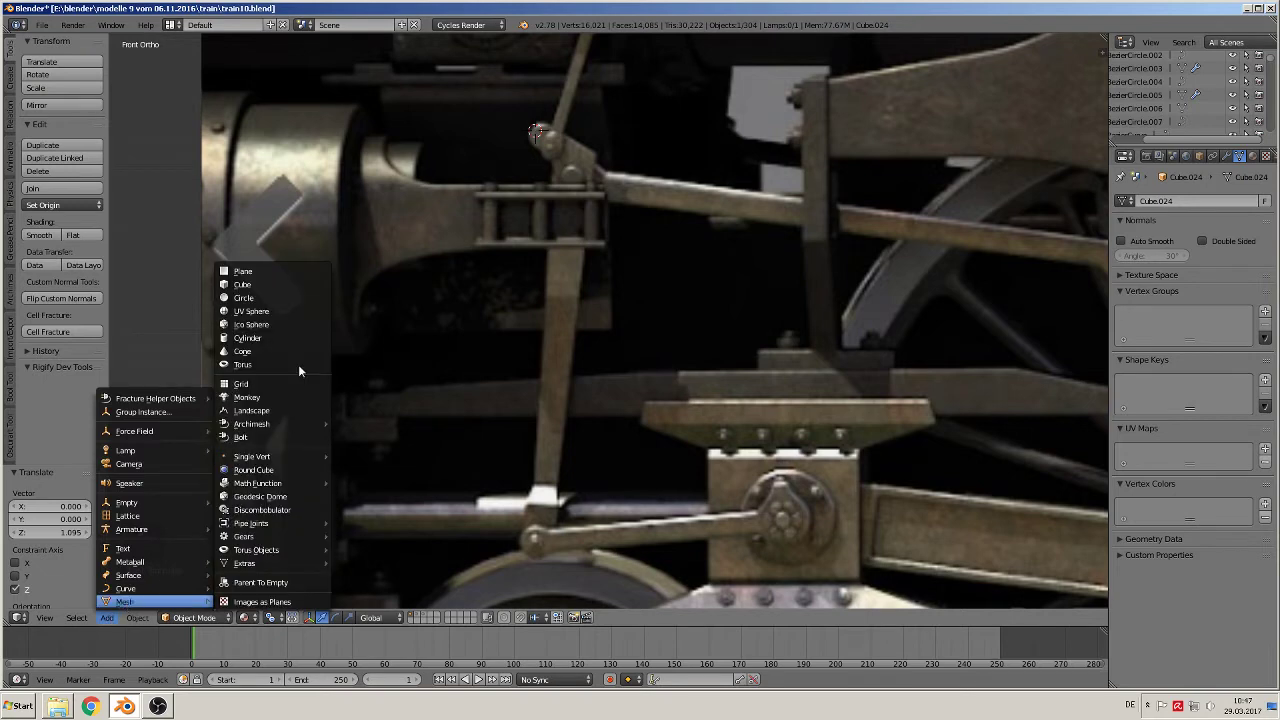
left_click(267, 298)
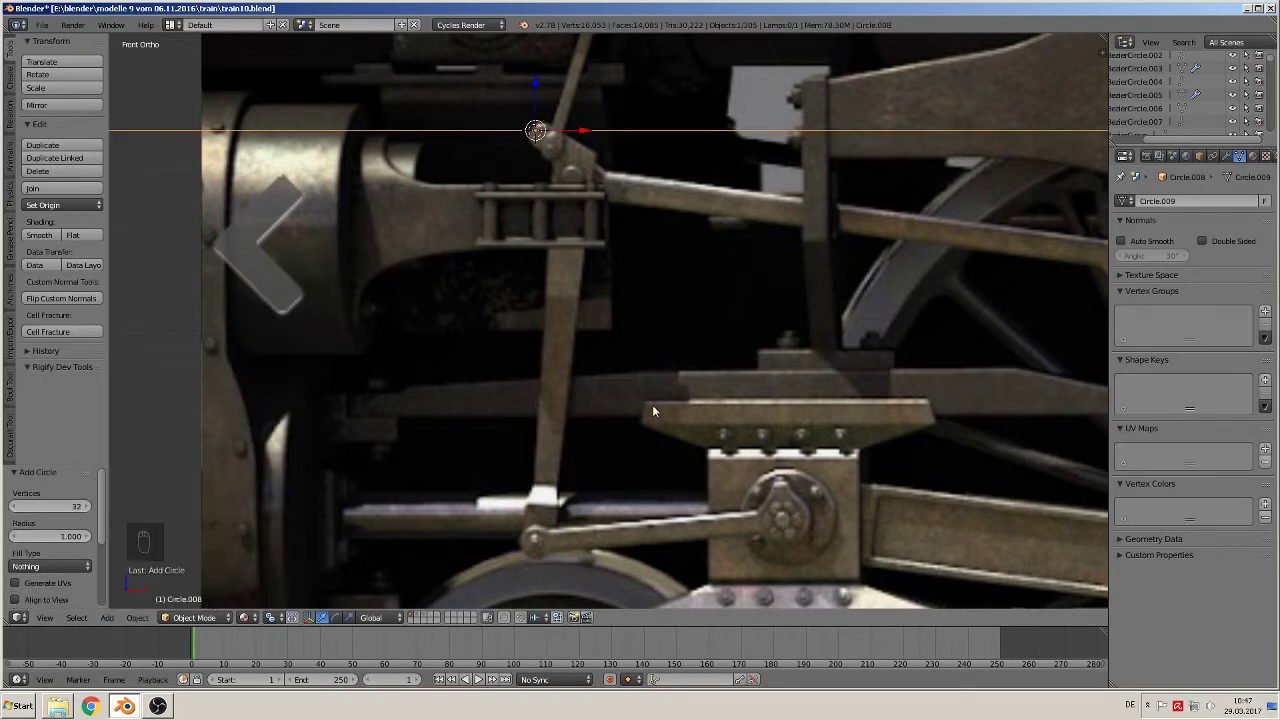
left_click(73, 505)
key("Return")
Step: Rotate the circle 90° about X, scale it by 0.064, 0.121 and 0.953, and fit it over the lever's round end
key("r")
key("x")
key("9")
key("0")
key("Return")
scroll(400, 516, "up", 1)
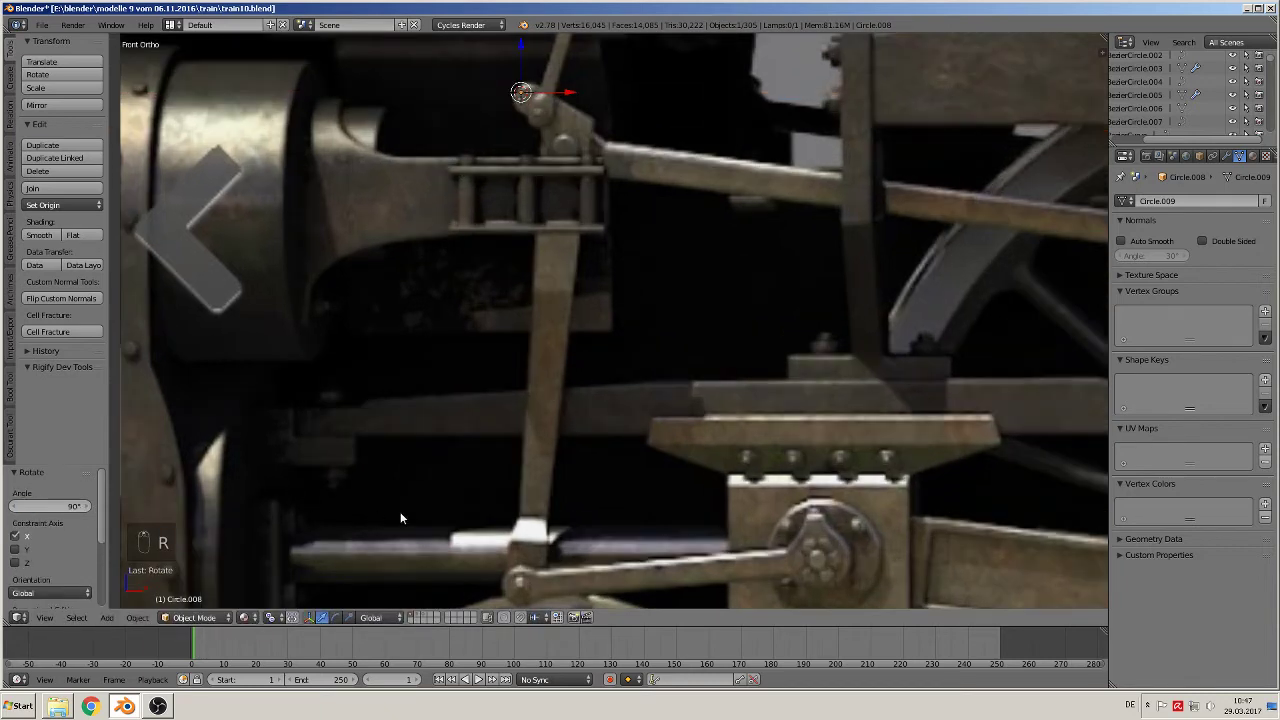
key("s")
key("Return")
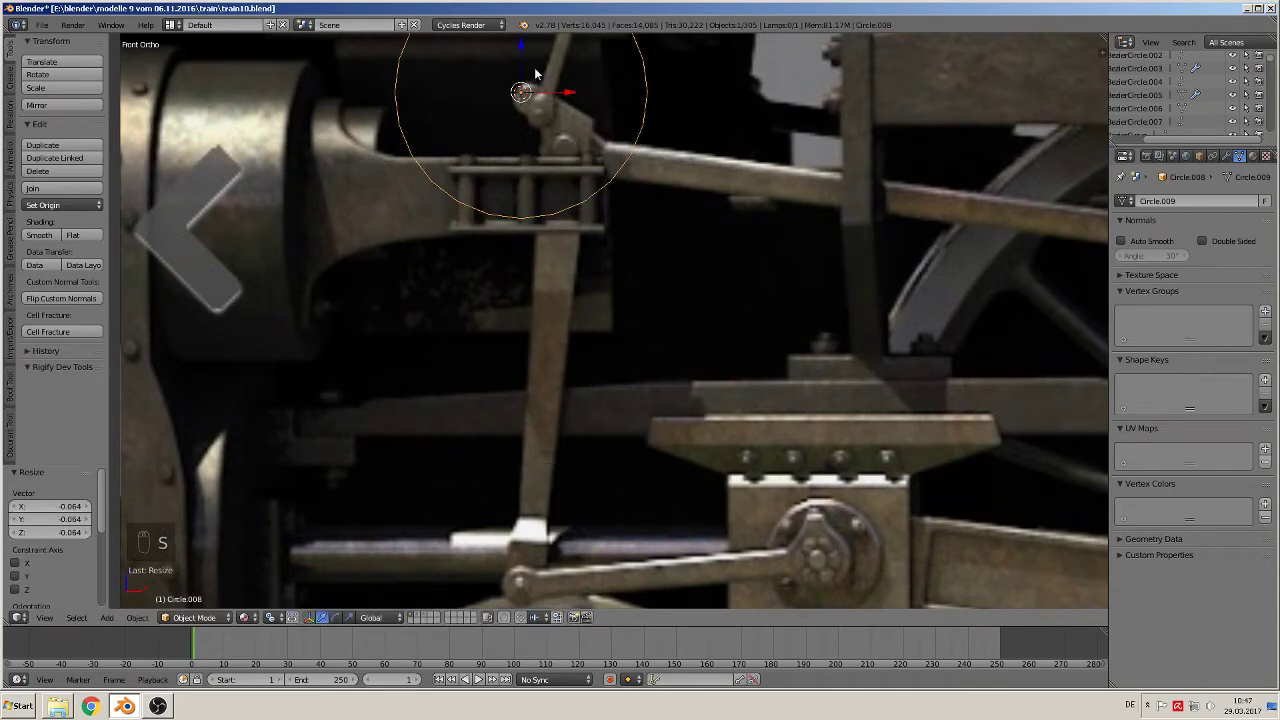
key("s")
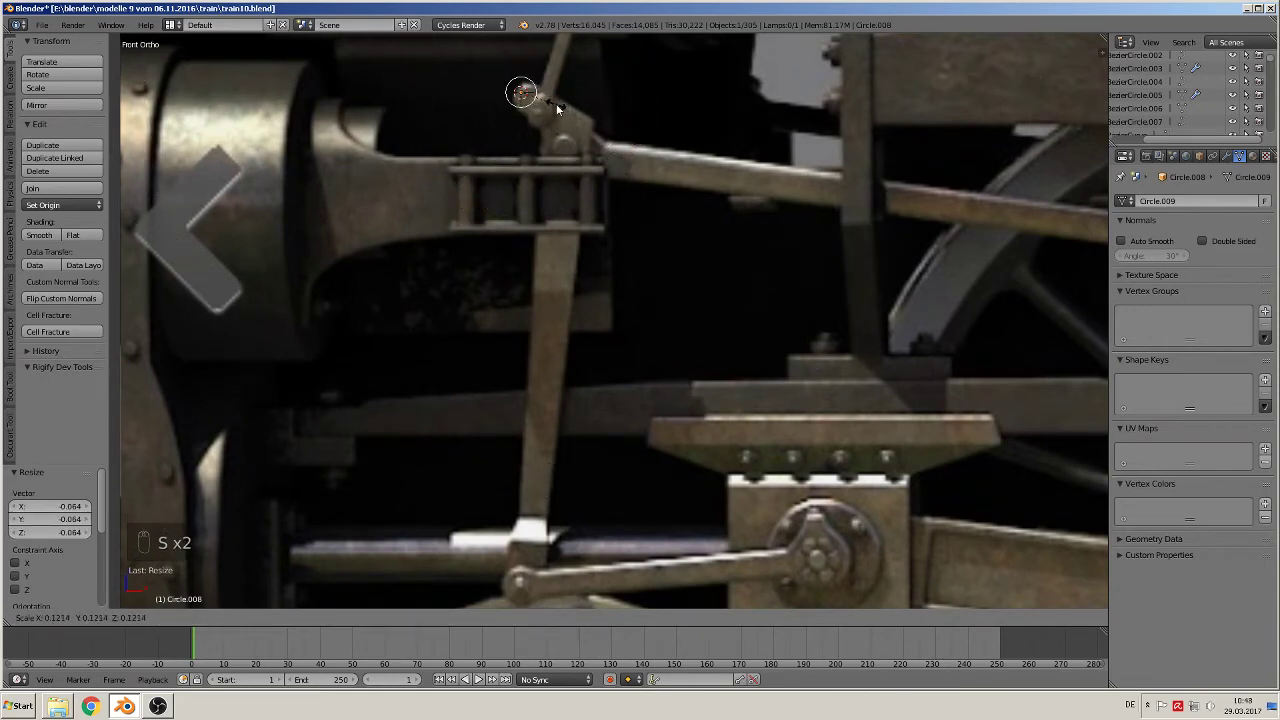
key("Return")
key("g")
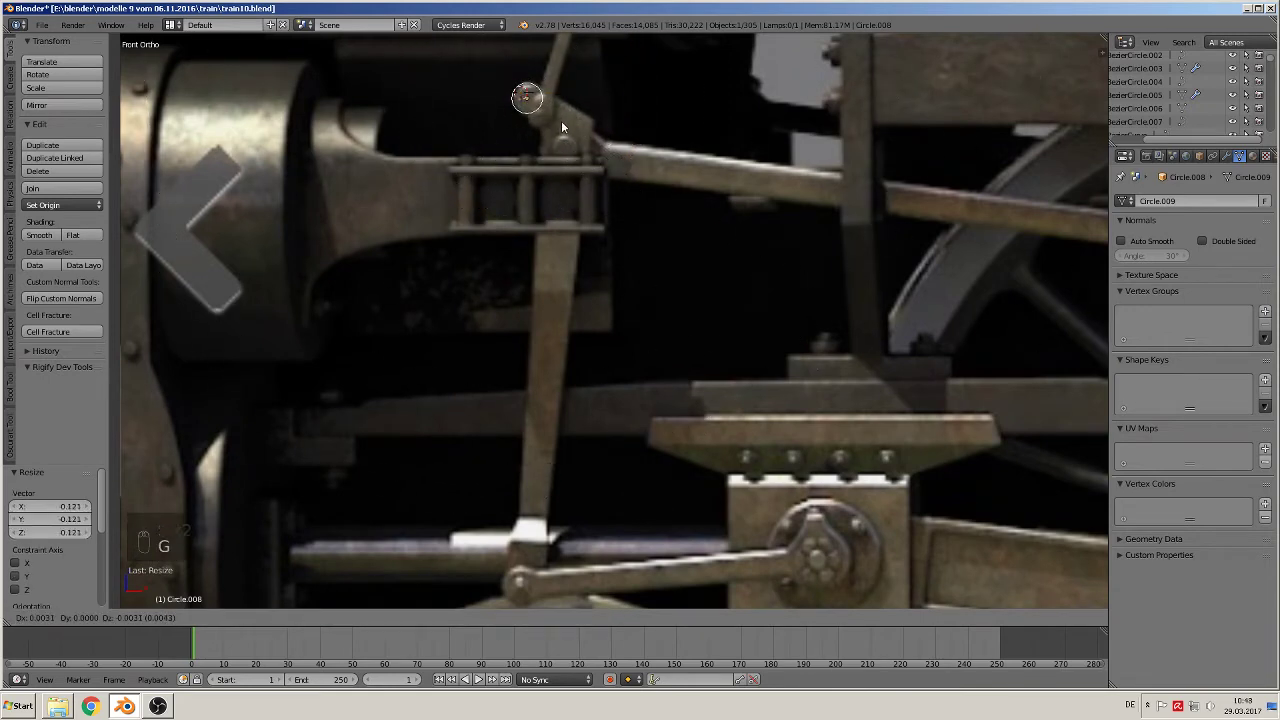
key("Return")
key("s")
left_click(589, 139)
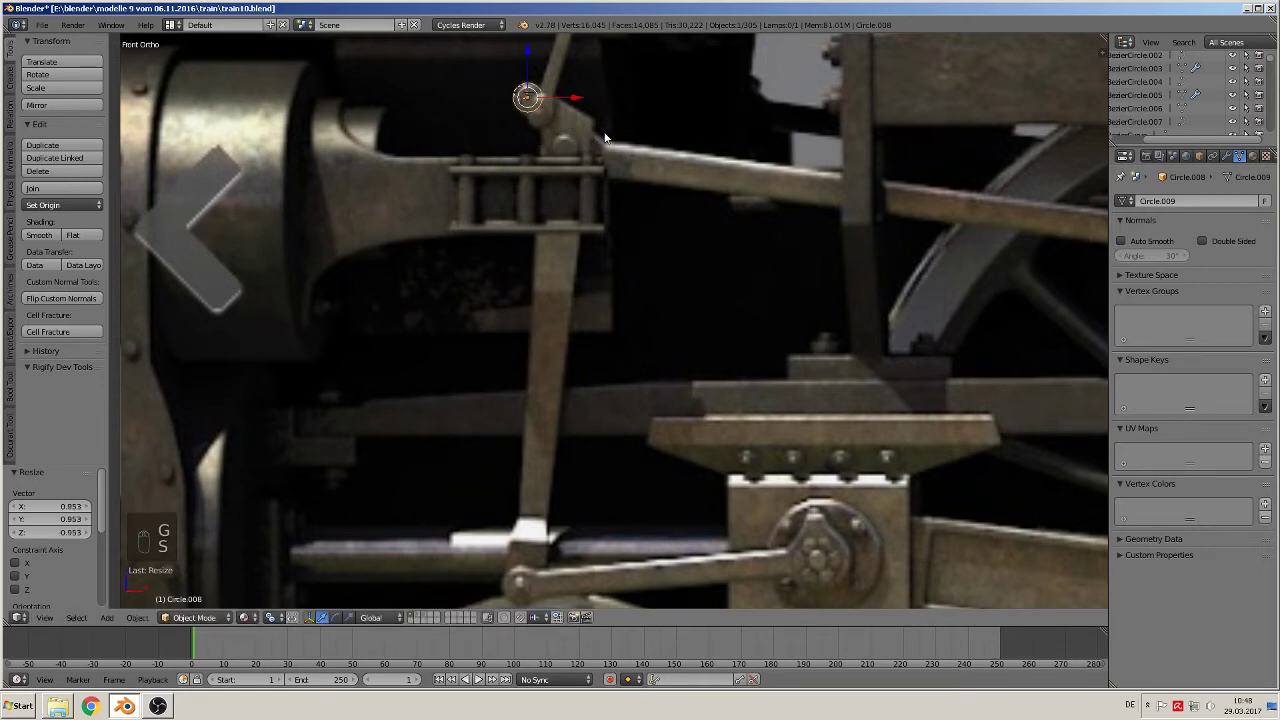
Step: Delete the circle's 12 lower-right vertices, keeping the arc that follows the lever's rounded outer edge
middle_click_drag(604, 132, 594, 340, "shift")
scroll(594, 314, "up", 5)
key("Tab")
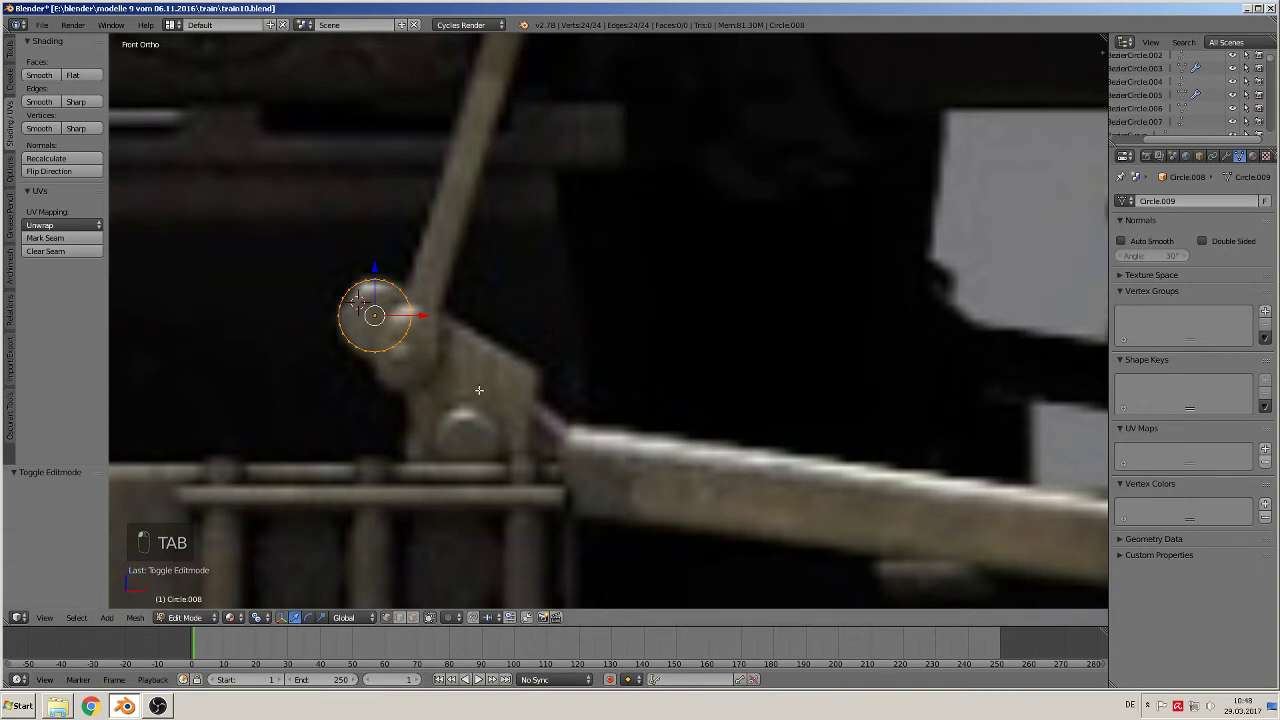
key("a")
key("a")
key("c")
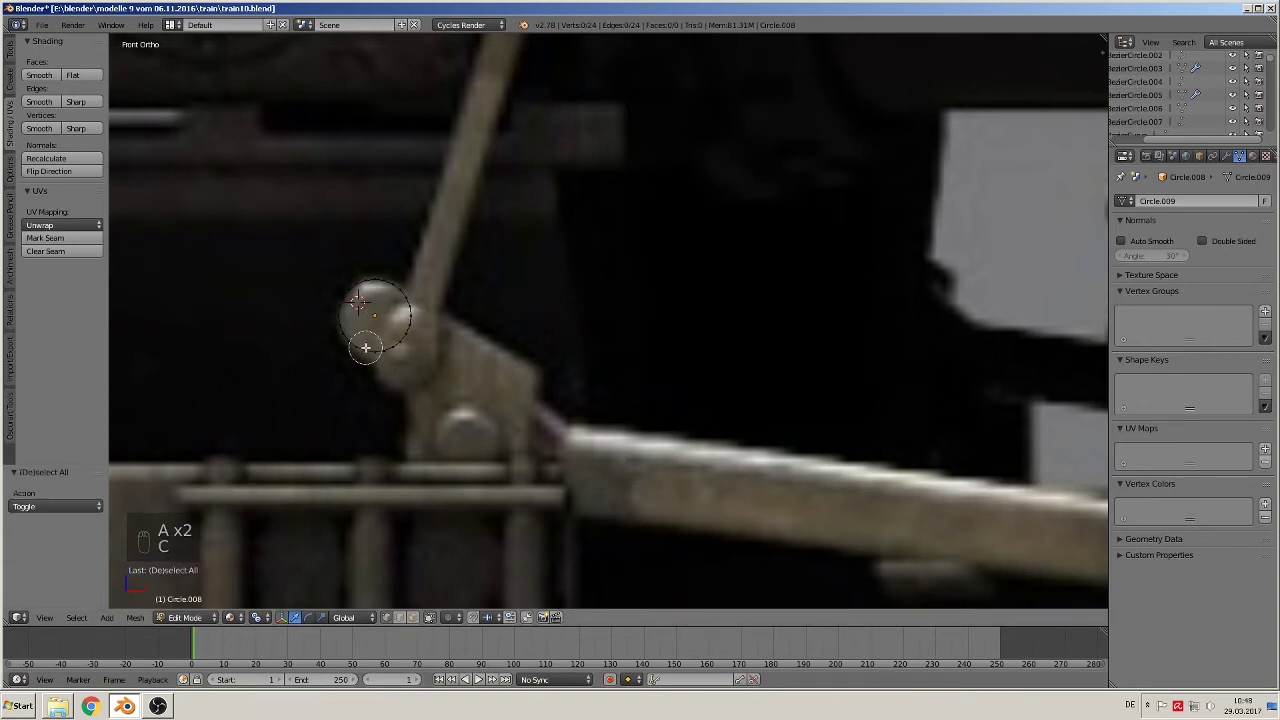
mouse_move(366, 346)
left_mouse_down()
mouse_move(415, 322)
mouse_move(408, 312)
left_mouse_up()
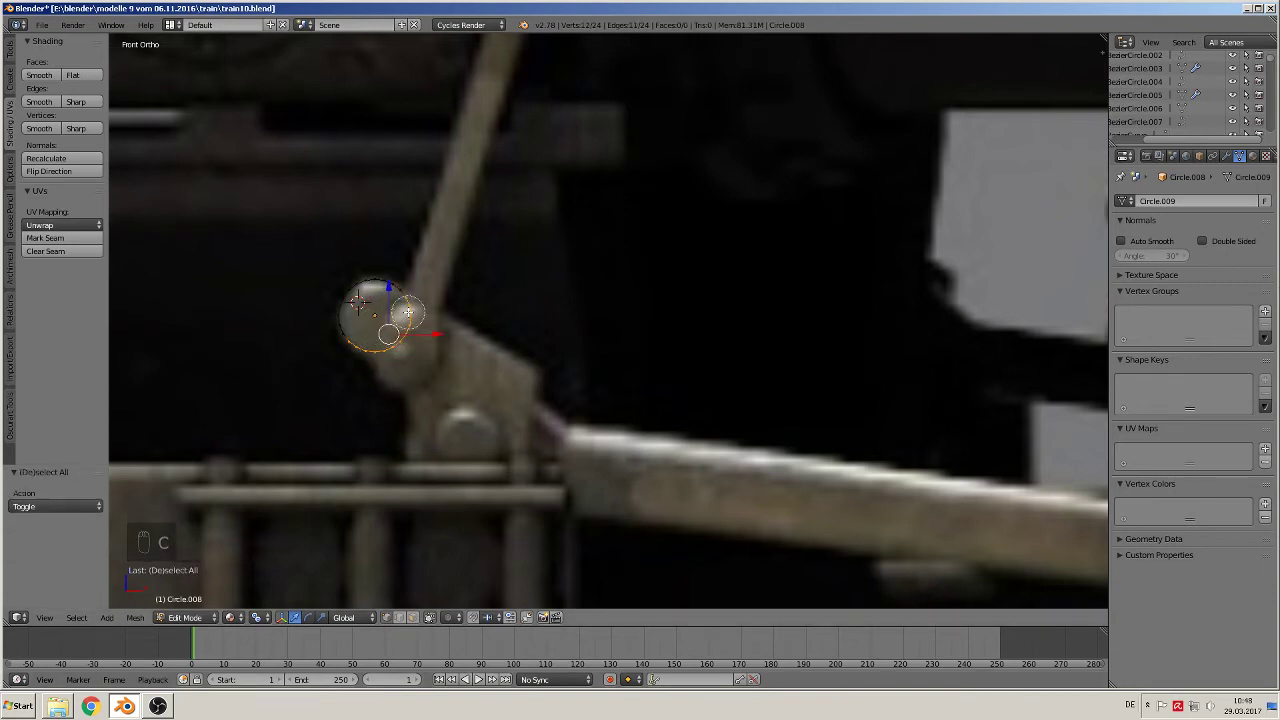
right_click(408, 312)
key("x")
left_click(400, 221)
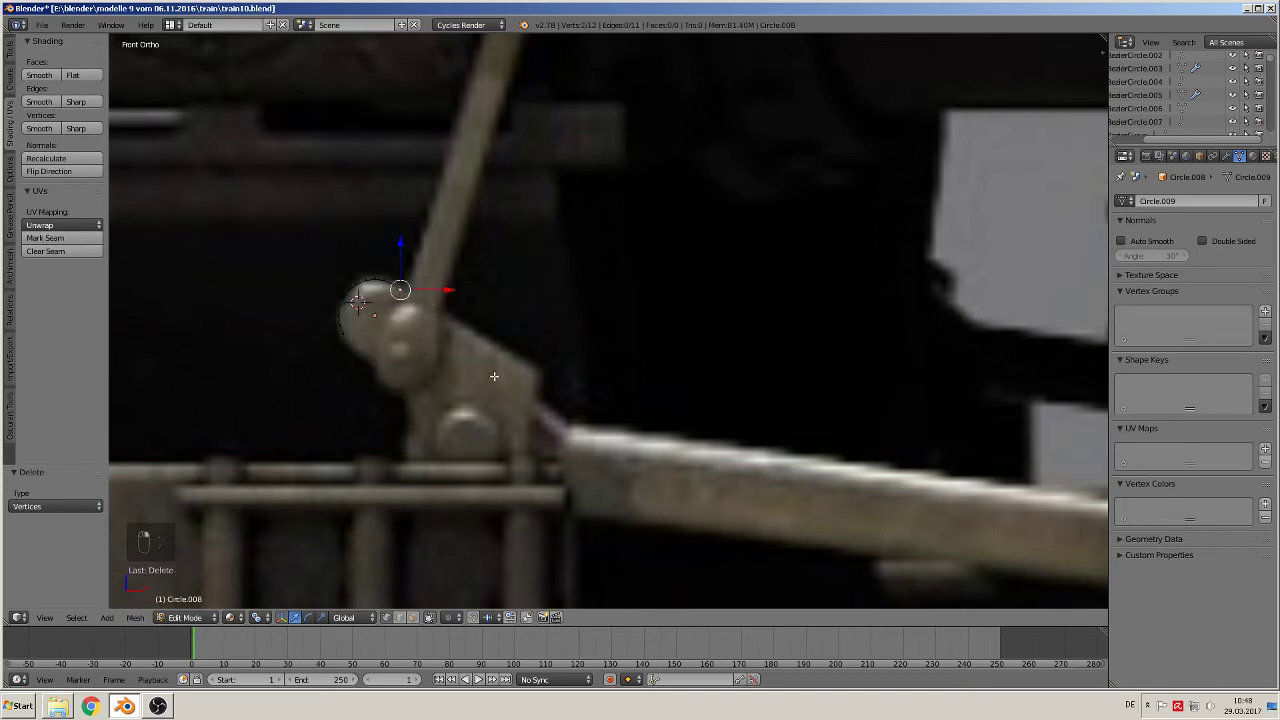
Step: Extrude the arc's upper end 0.028 X, -0.017 Z and its lower end 0.013 X, -0.013 Z along the plate's edges
right_click(397, 287)
key("e")
left_click(633, 457)
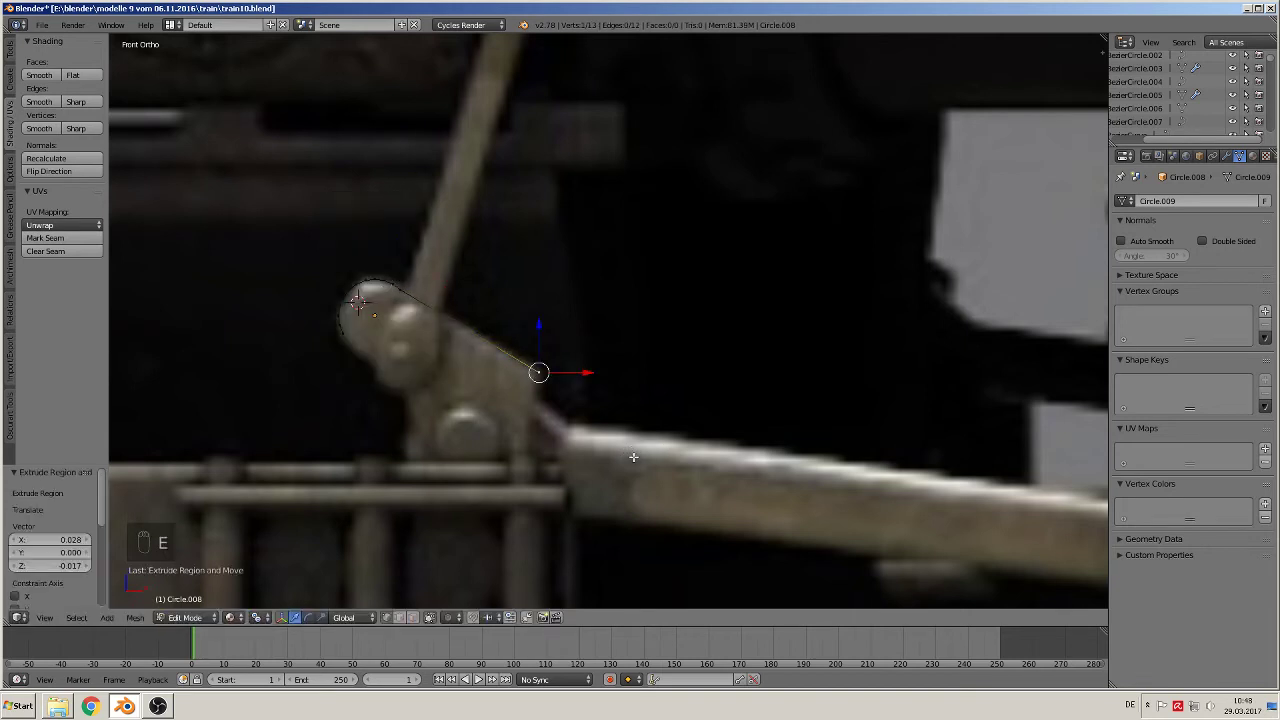
right_click(343, 334)
key("e")
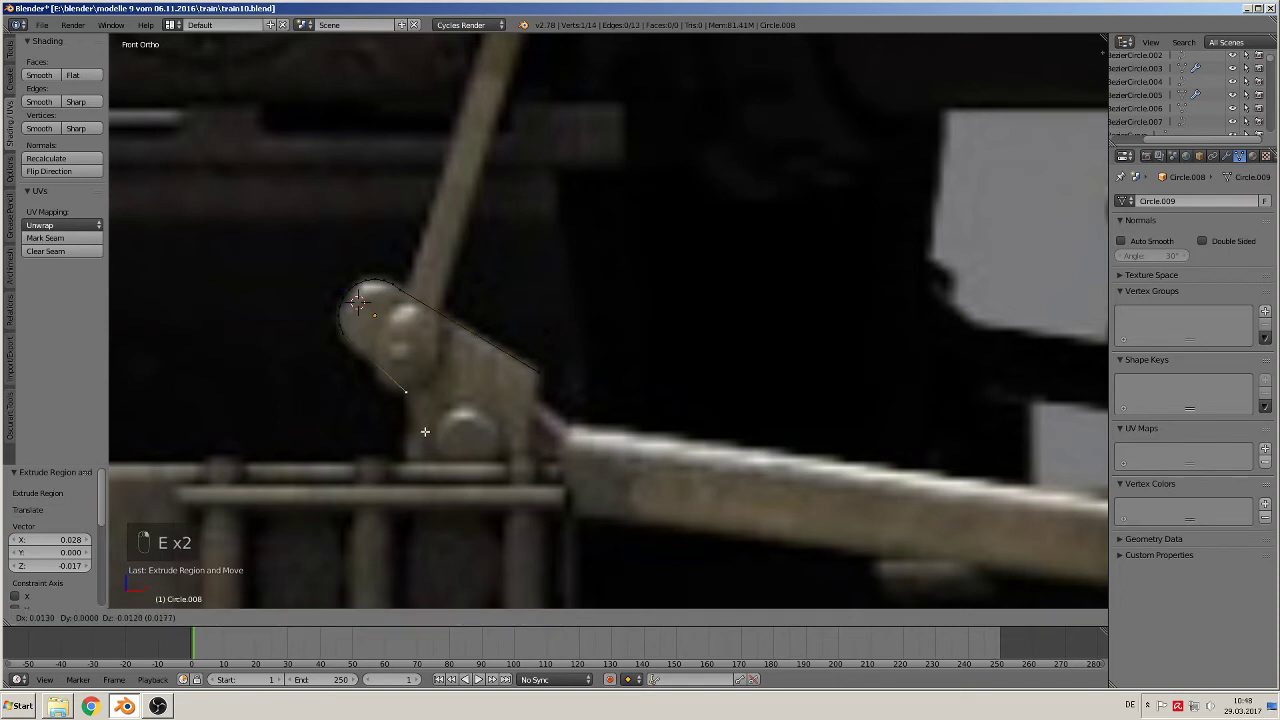
left_click(425, 435)
Step: Extrude the plate's right corner -0.023 X, -0.202 Z and its left corner -0.011 X, -0.195 Z down the lever's edges
scroll(585, 526, "down", 6)
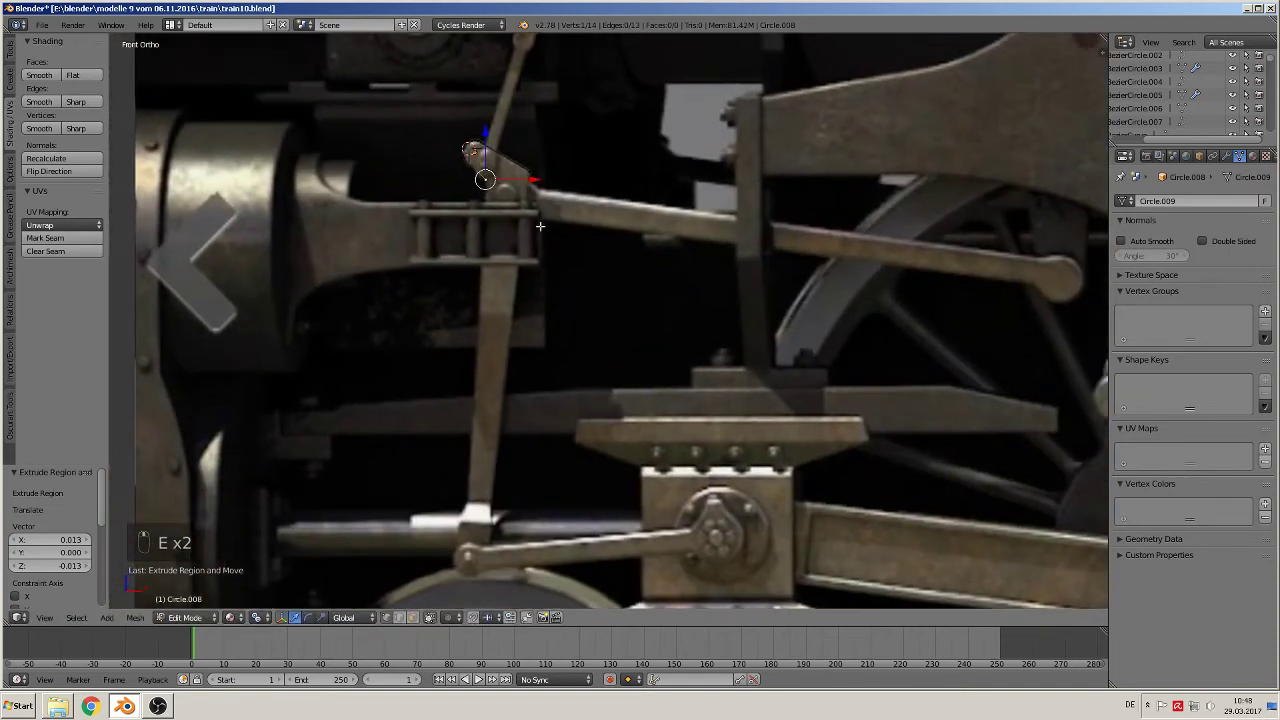
right_click(535, 181)
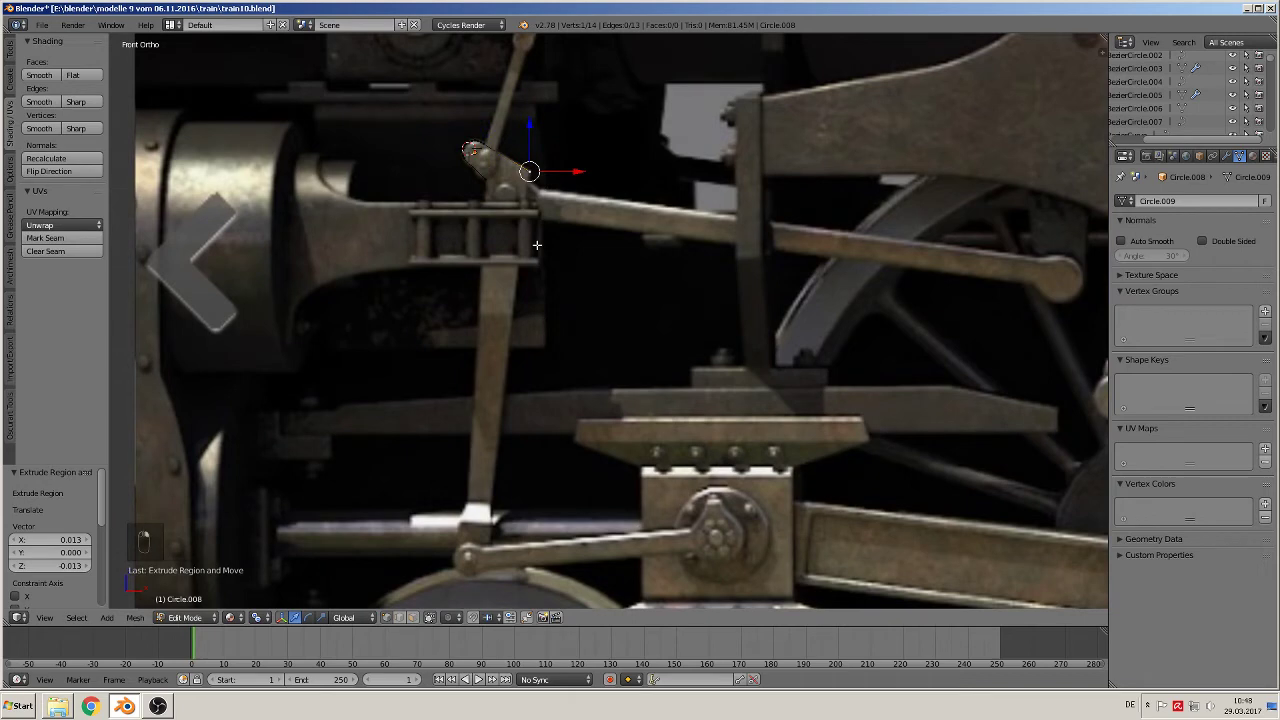
key("e")
left_click(499, 574)
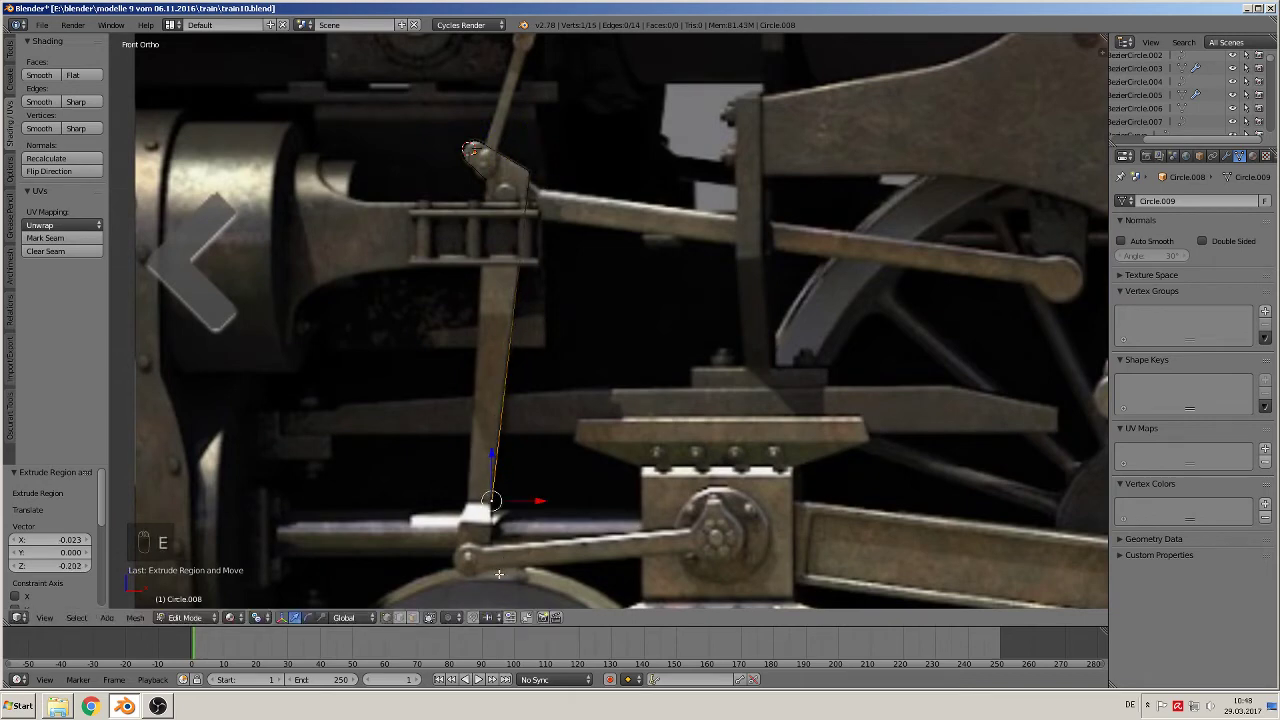
right_click(486, 172)
key("e")
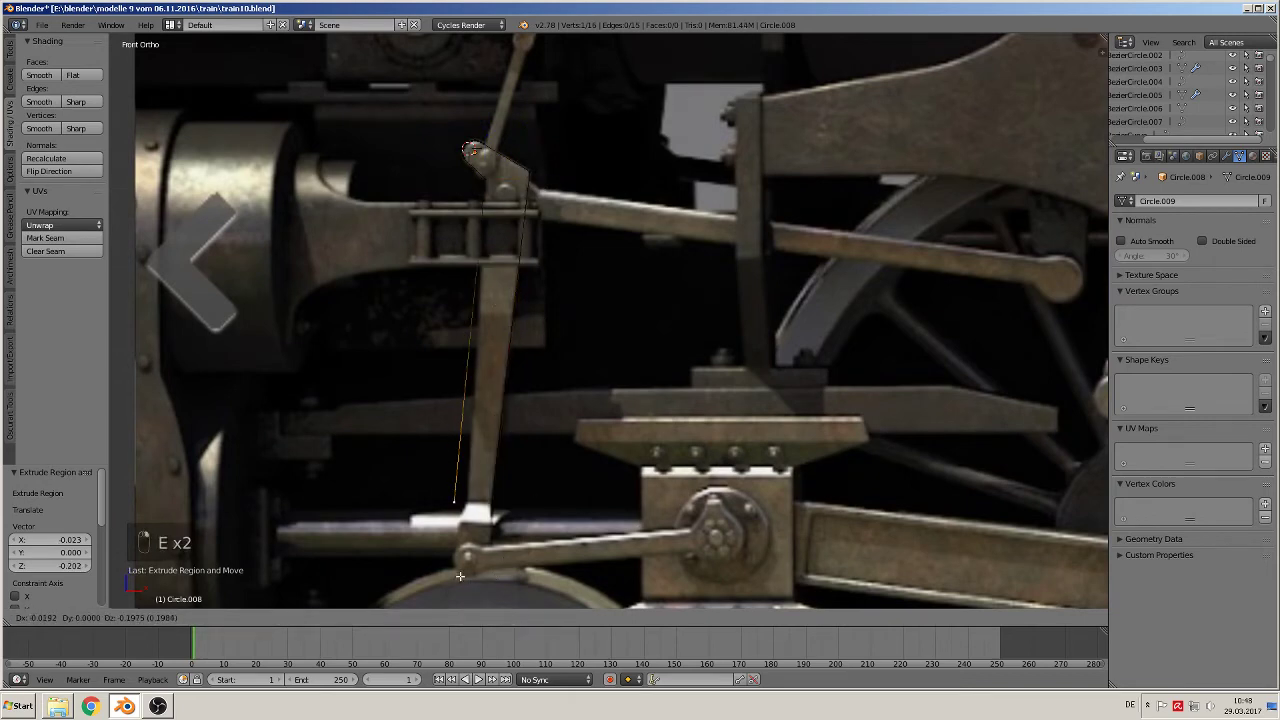
left_click(472, 576)
Step: Join the lower ends of the lever's two long side edges with a new edge
middle_click_drag(518, 546, 577, 238, "shift")
scroll(583, 232, "up", 2)
scroll(583, 232, "up", 2)
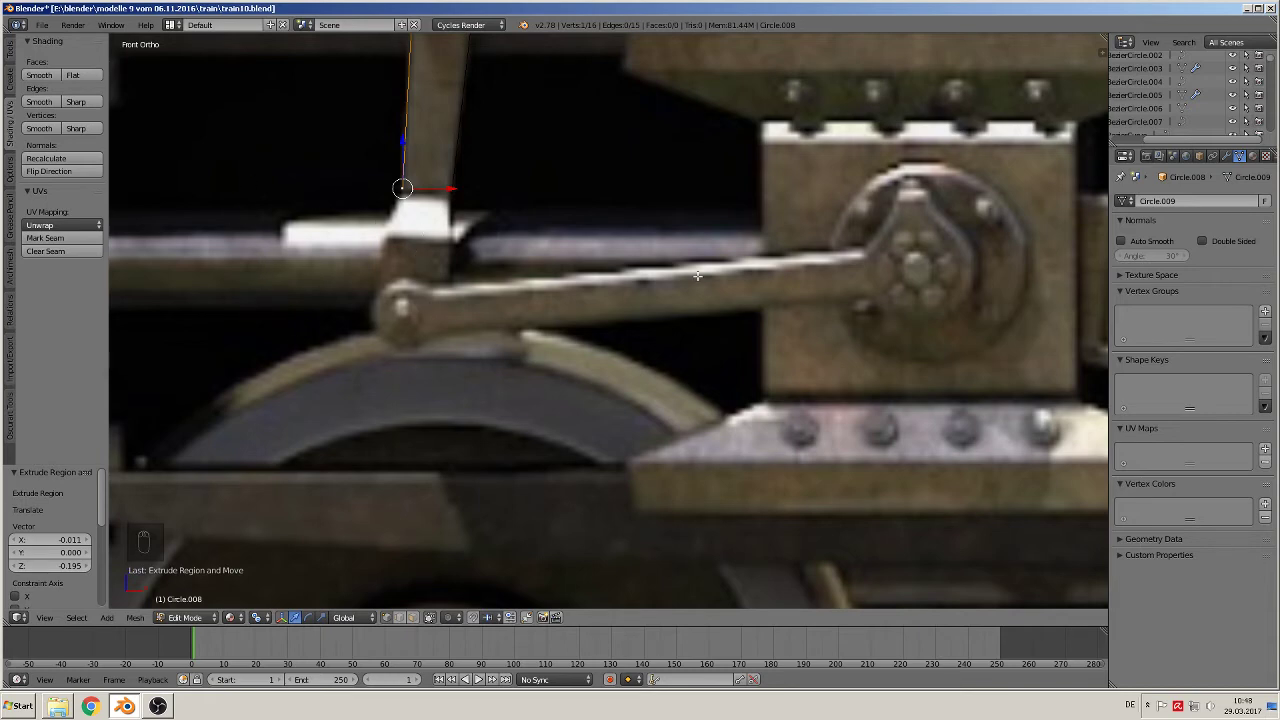
scroll(443, 202, "up", 1)
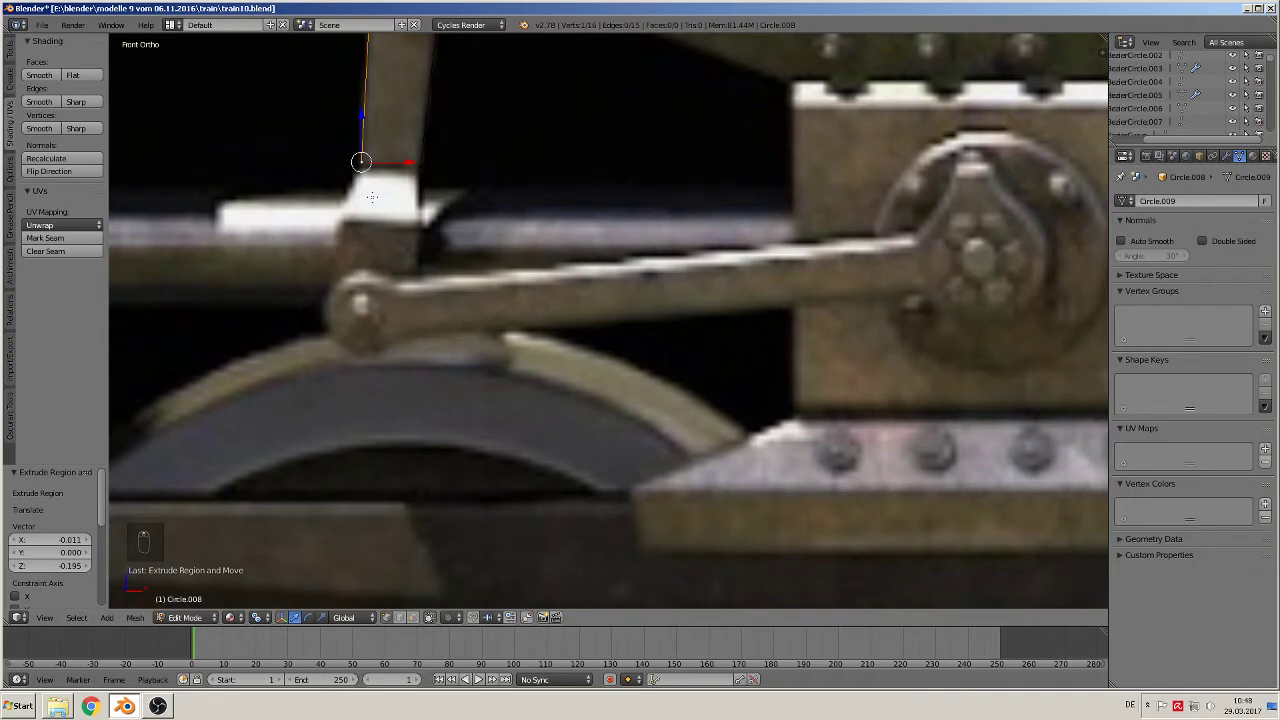
right_click(421, 165, "shift")
key("f")
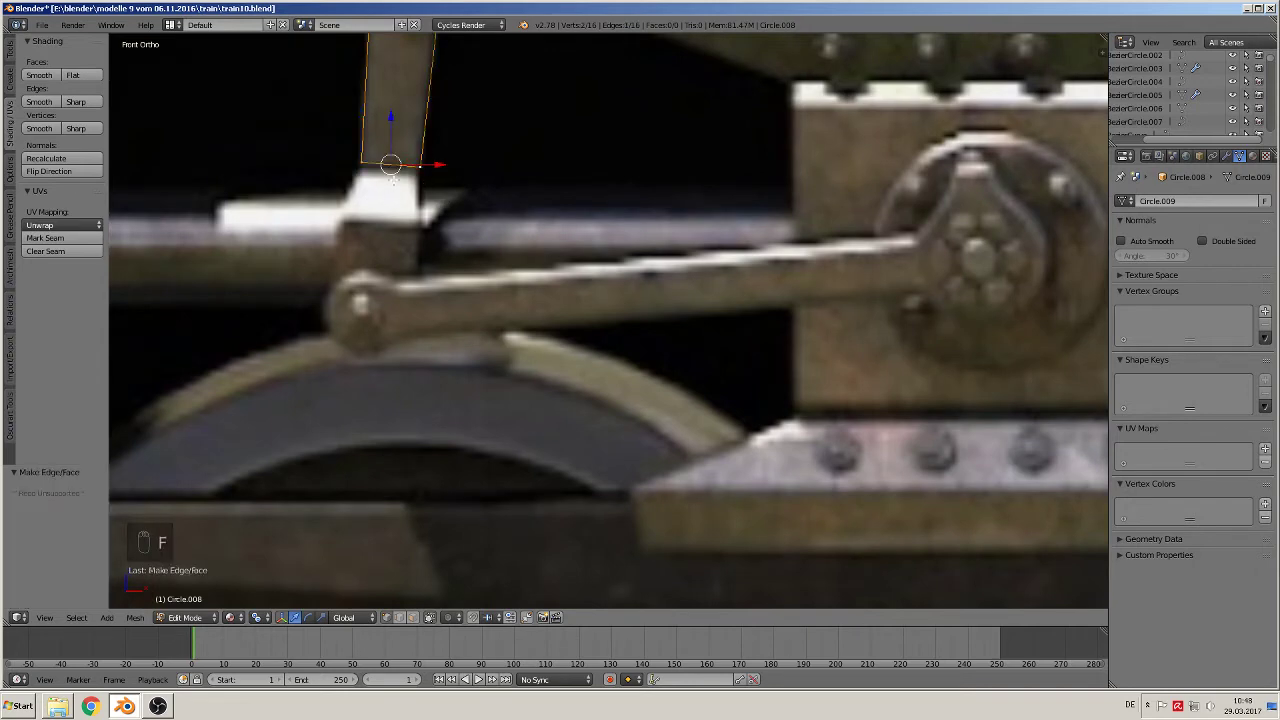
Step: Extrude the bottom edge -0.002 X, -0.015 Z, scale it by 1.372, and extrude it another -0.003 X, -0.022 Z over the lever's foot
key("e")
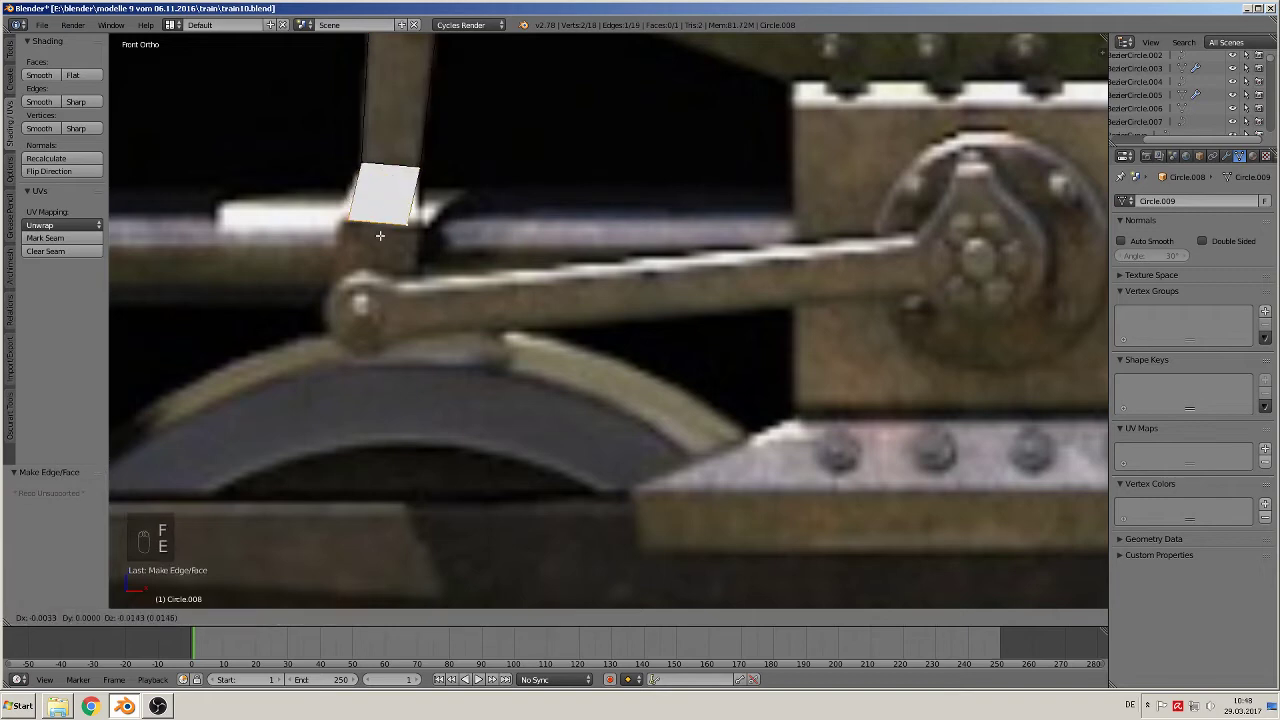
left_click(386, 236)
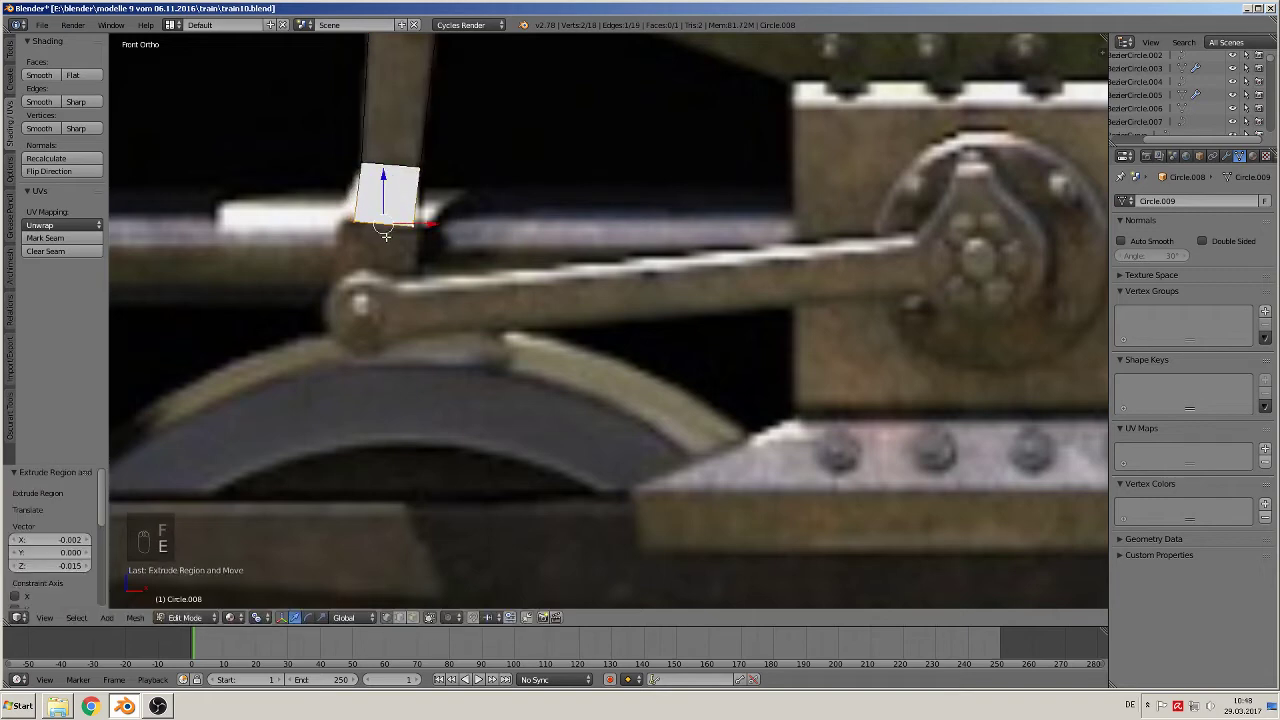
key("s")
left_click(461, 274)
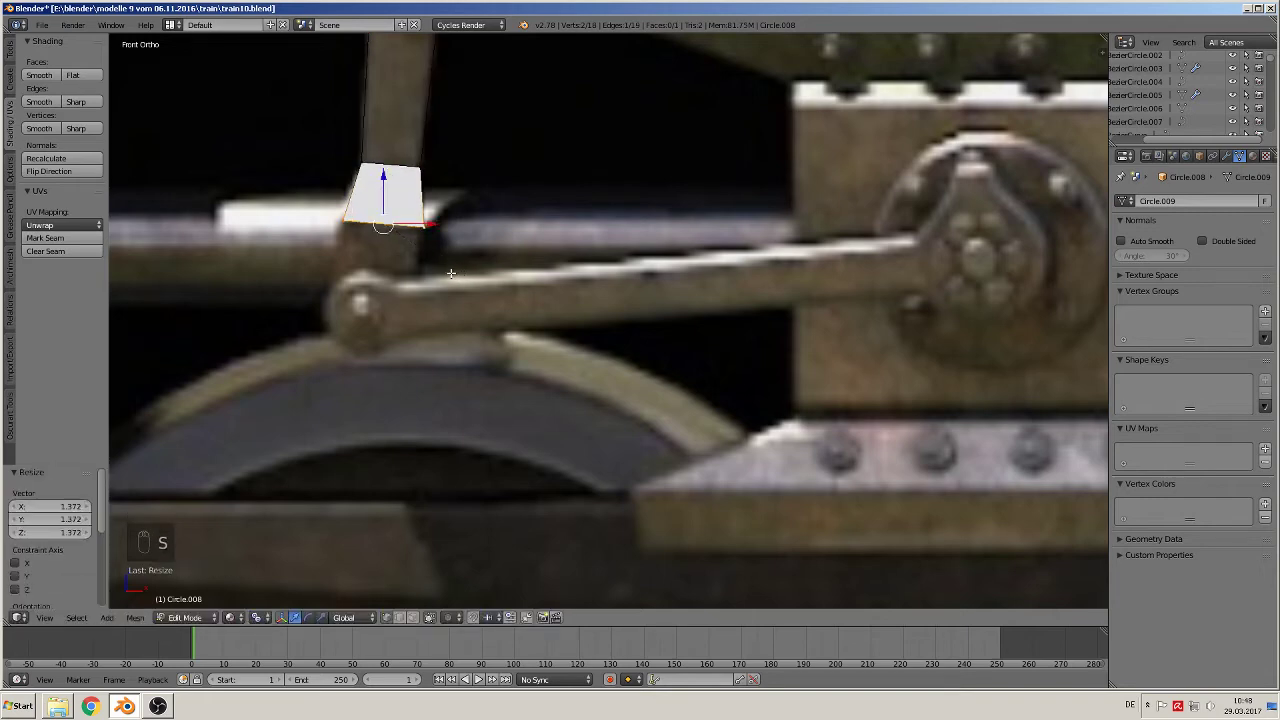
key("e")
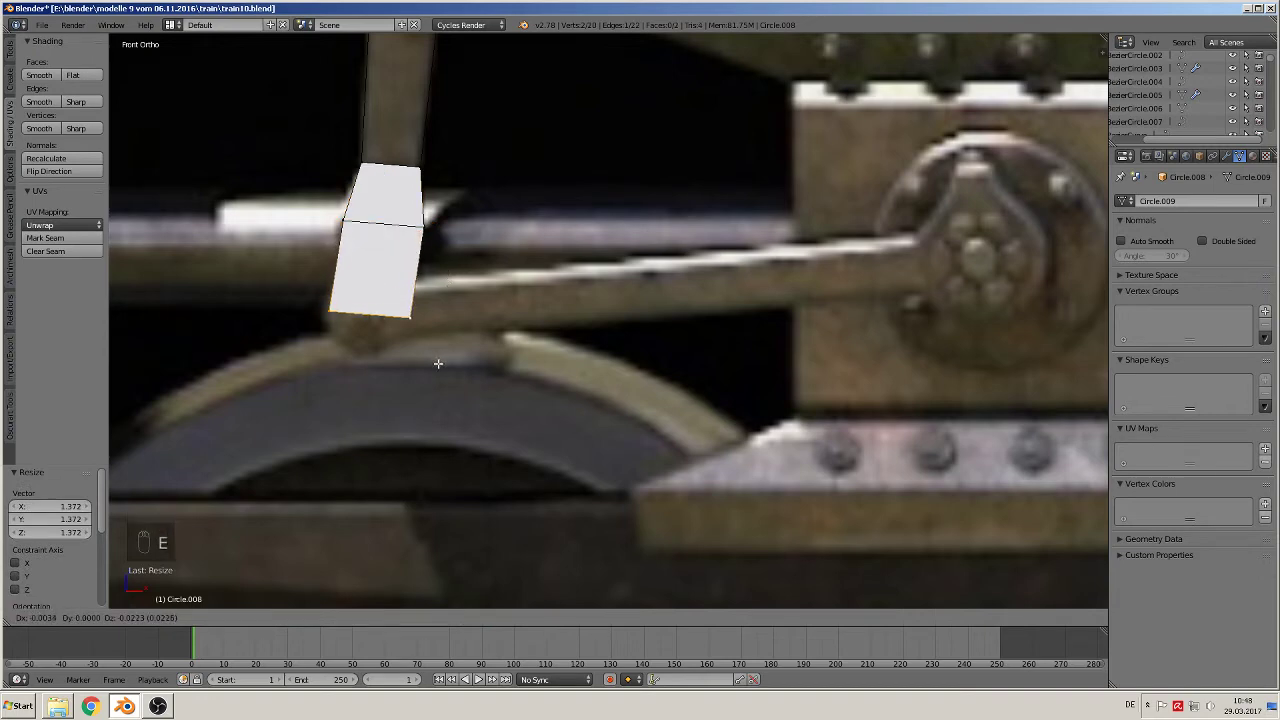
left_click(431, 362)
scroll(392, 333, "down", 5)
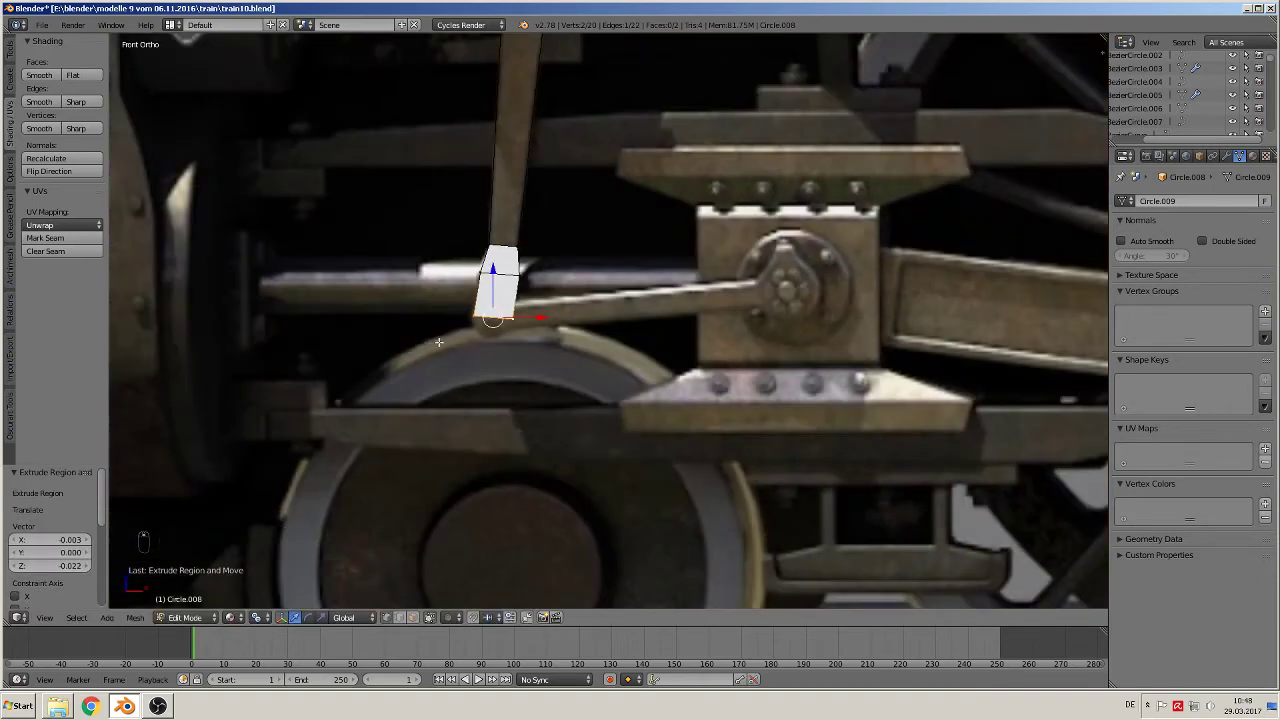
scroll(441, 344, "up", 4)
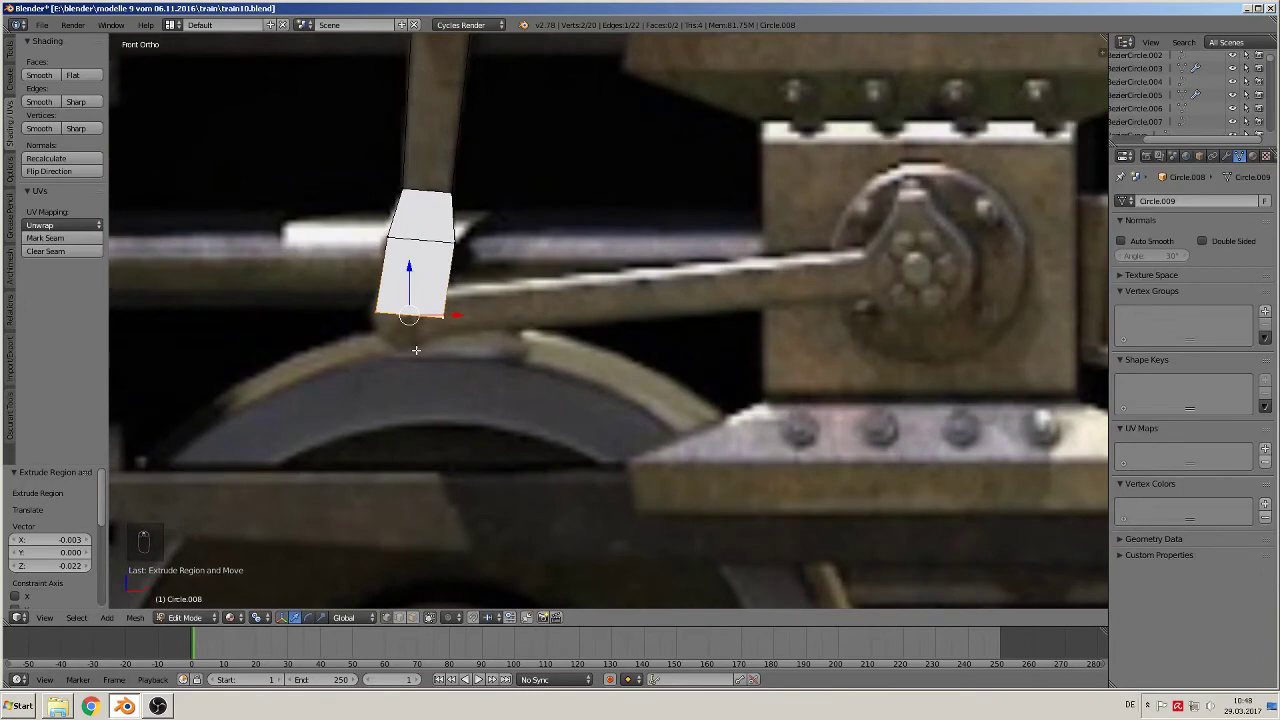
key("a")
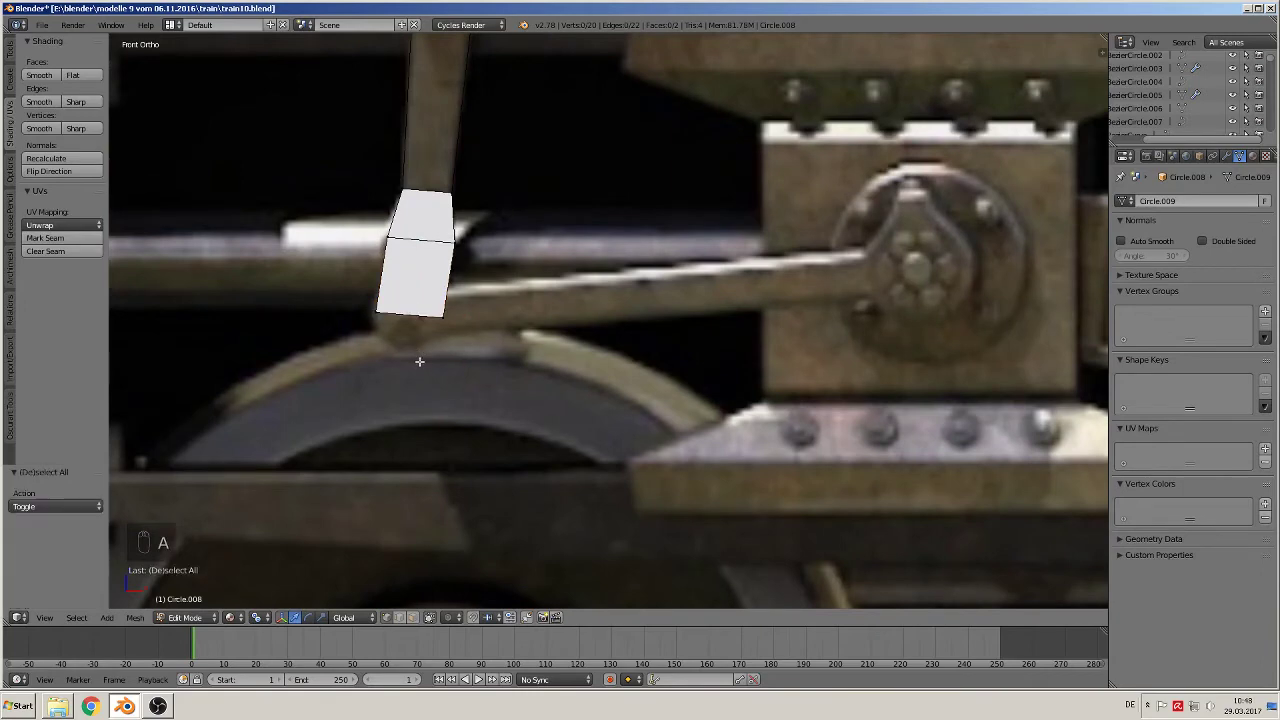
Step: Delete the last vertex at the upper arc's right end and connect the arc's new end to the plate's right corner with an edge
scroll(262, 566, "down", 7)
middle_click_drag(516, 184, 449, 323, "shift")
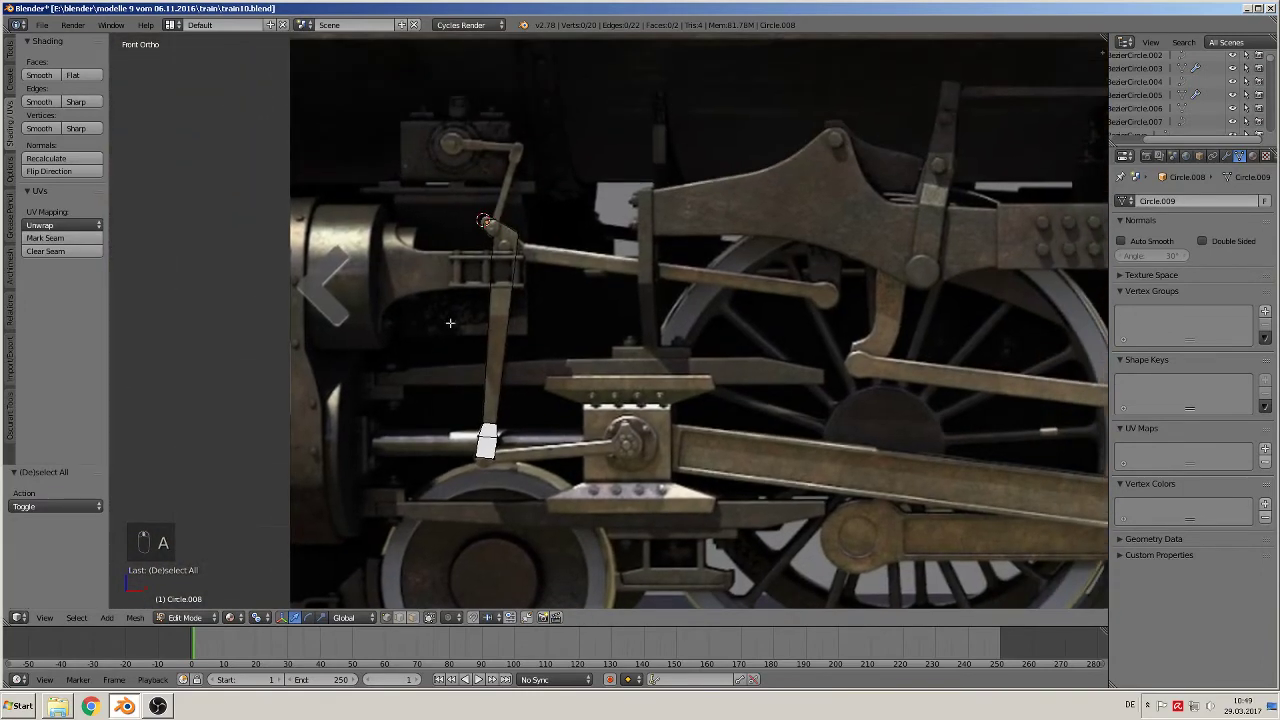
scroll(466, 180, "up", 5)
middle_click_drag(471, 164, 625, 360, "shift")
scroll(625, 360, "up", 3)
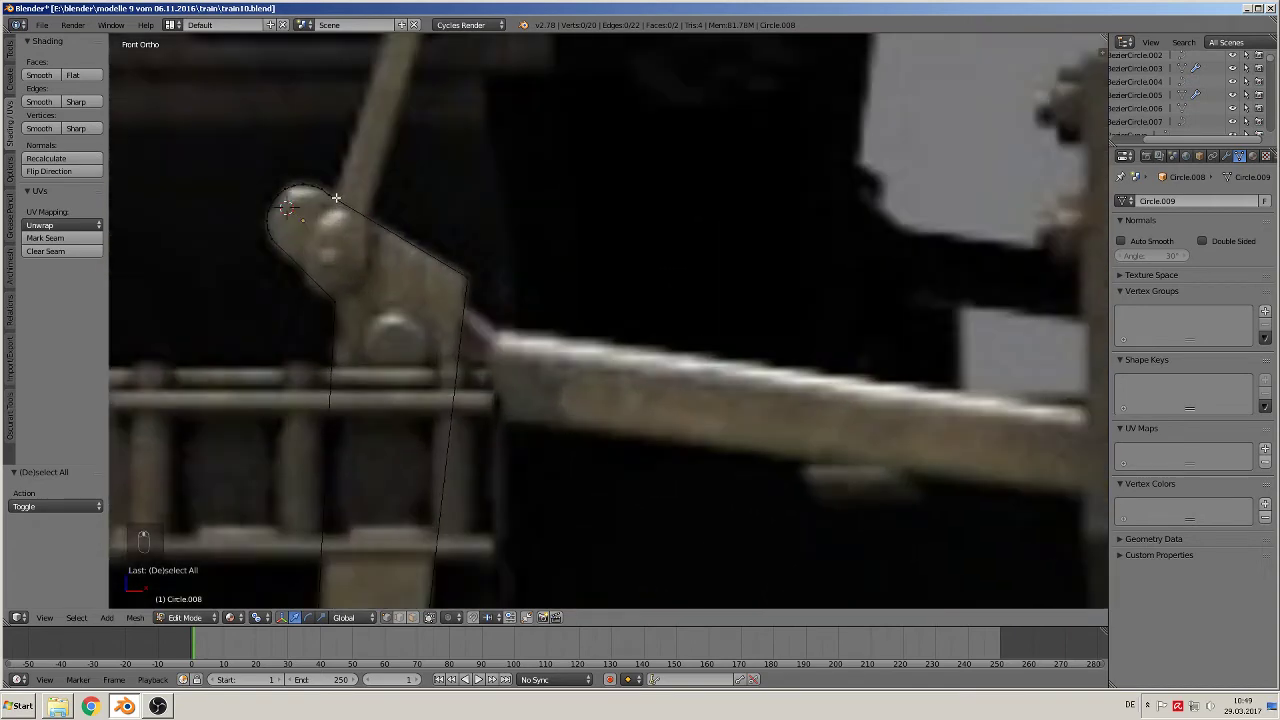
key("a")
key("a")
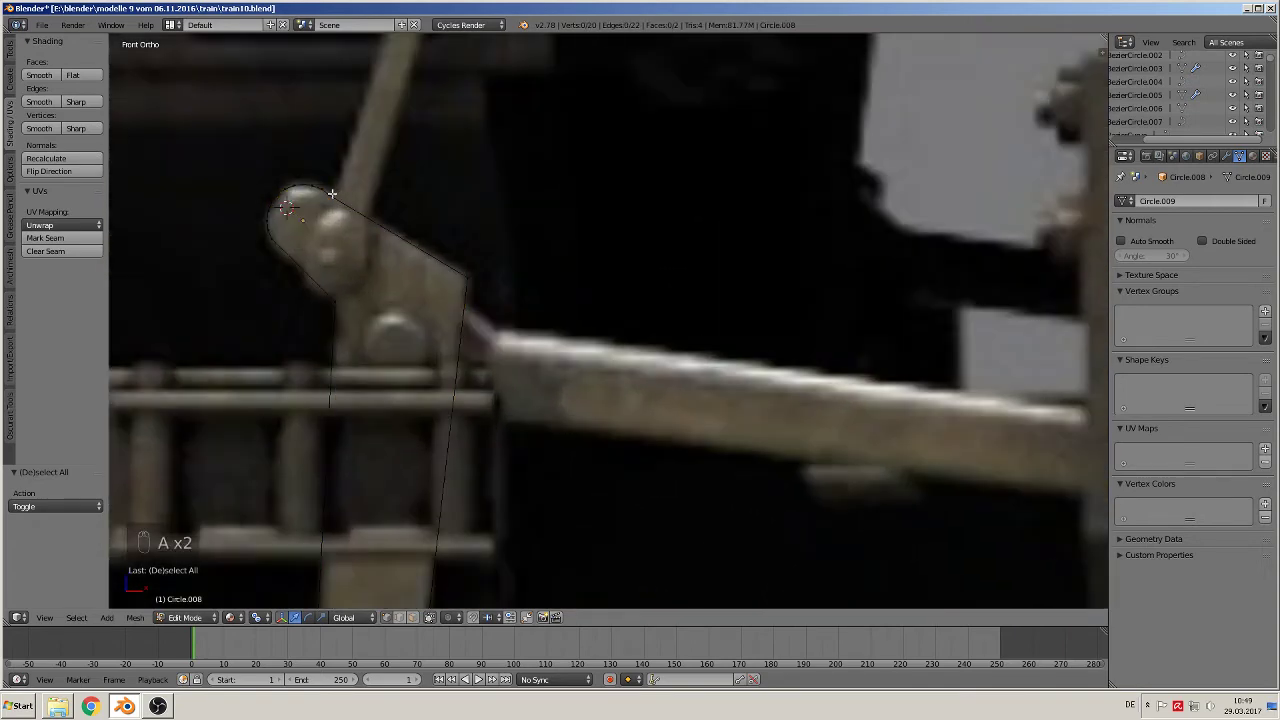
right_click(332, 193)
key("x")
left_click(337, 197)
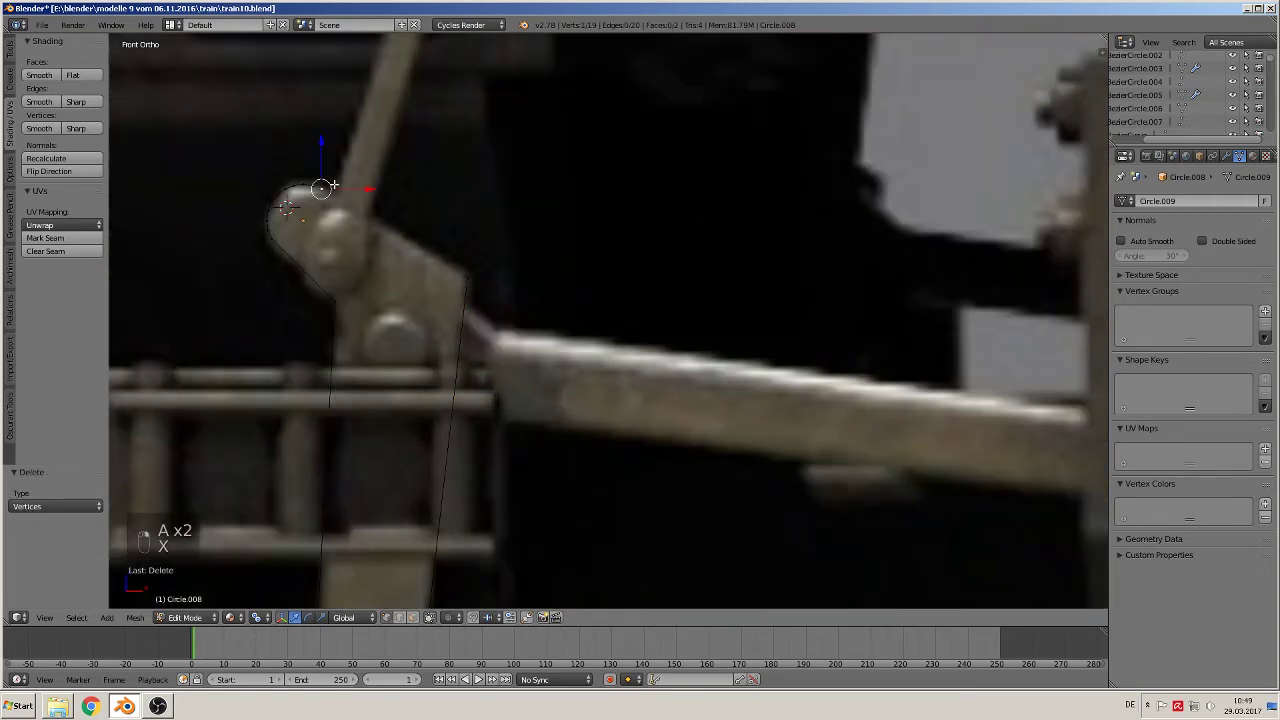
right_click(470, 272, "shift")
key("f")
key("a")
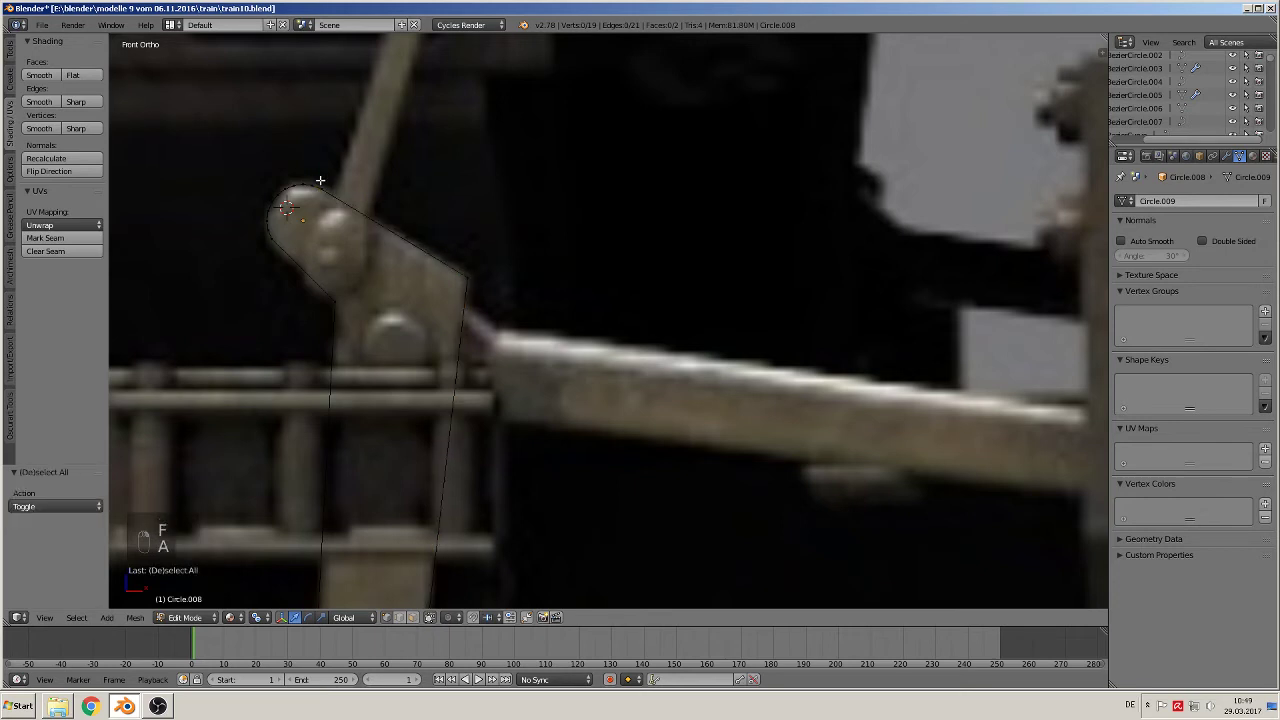
Step: Duplicate the upper arc's 11 vertices and move the copy by -0.009 X, -0.031 Z and by 0.007 X, -0.231 Z to the lever's foot
key("c")
left_click_drag(323, 183, 273, 233)
right_click(290, 230)
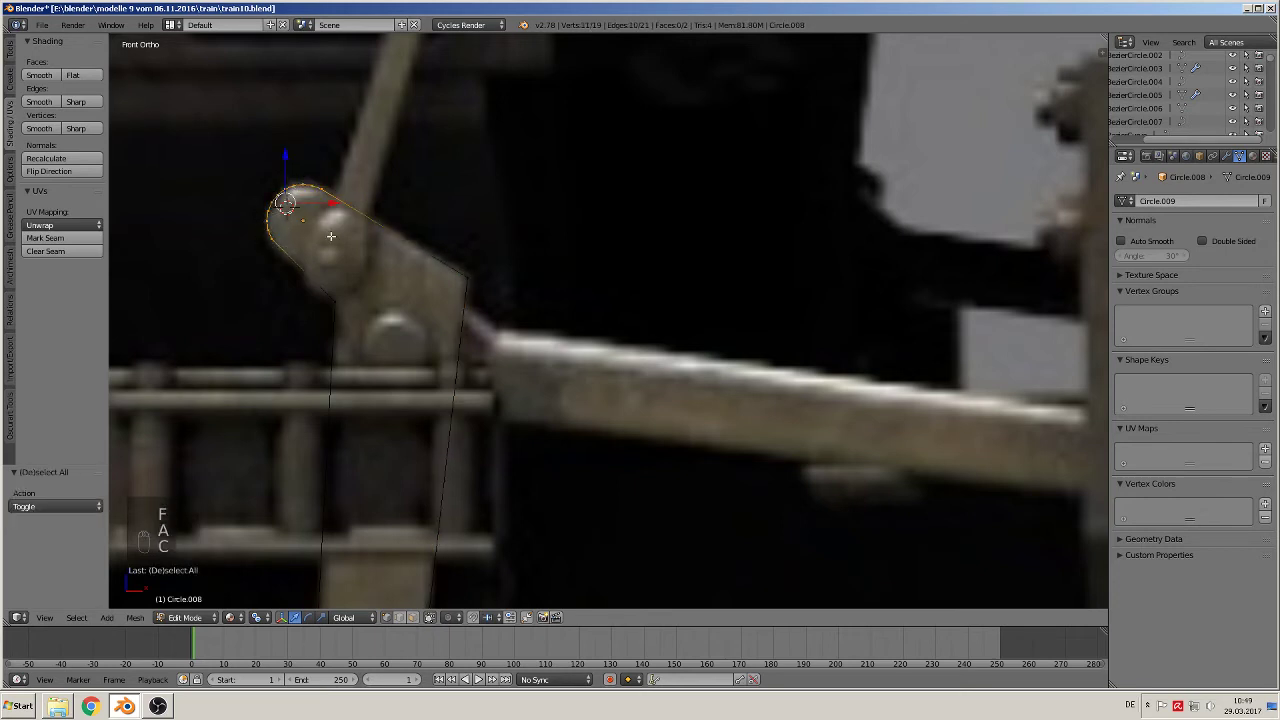
key("shift+d")
key("g")
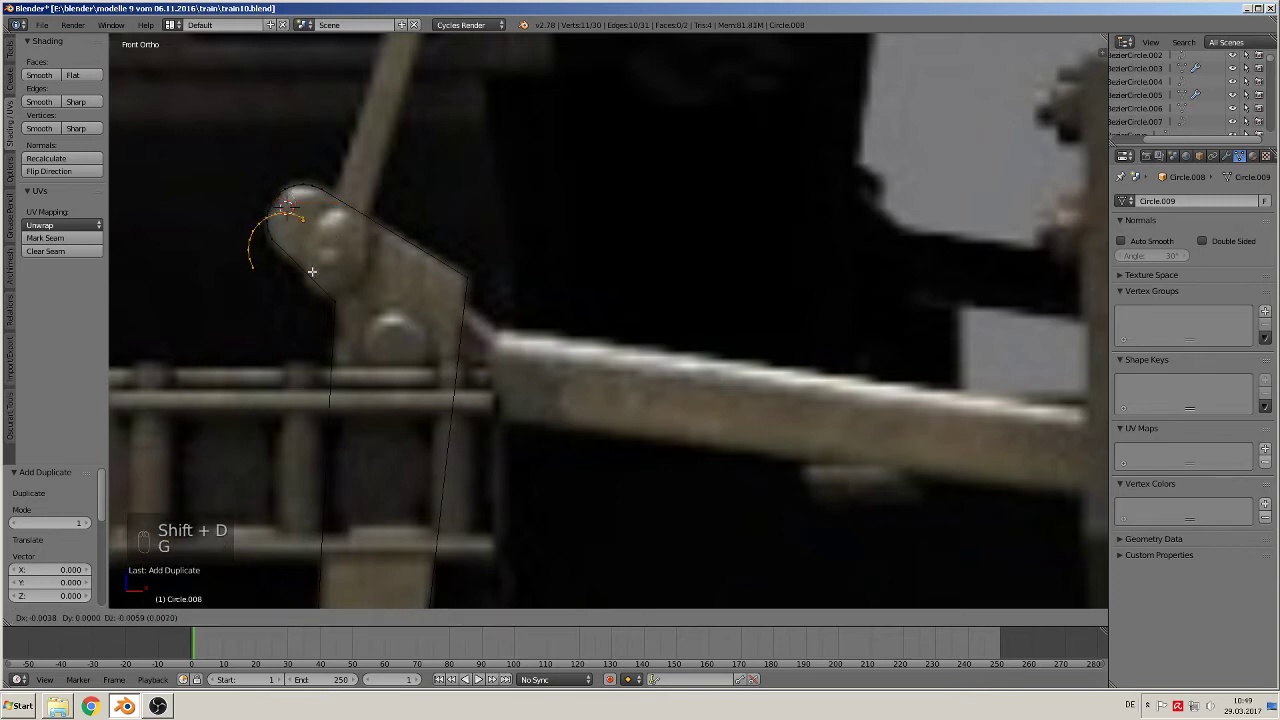
left_click(310, 352)
scroll(625, 456, "down", 6)
middle_click_drag(625, 456, 612, 310, "shift")
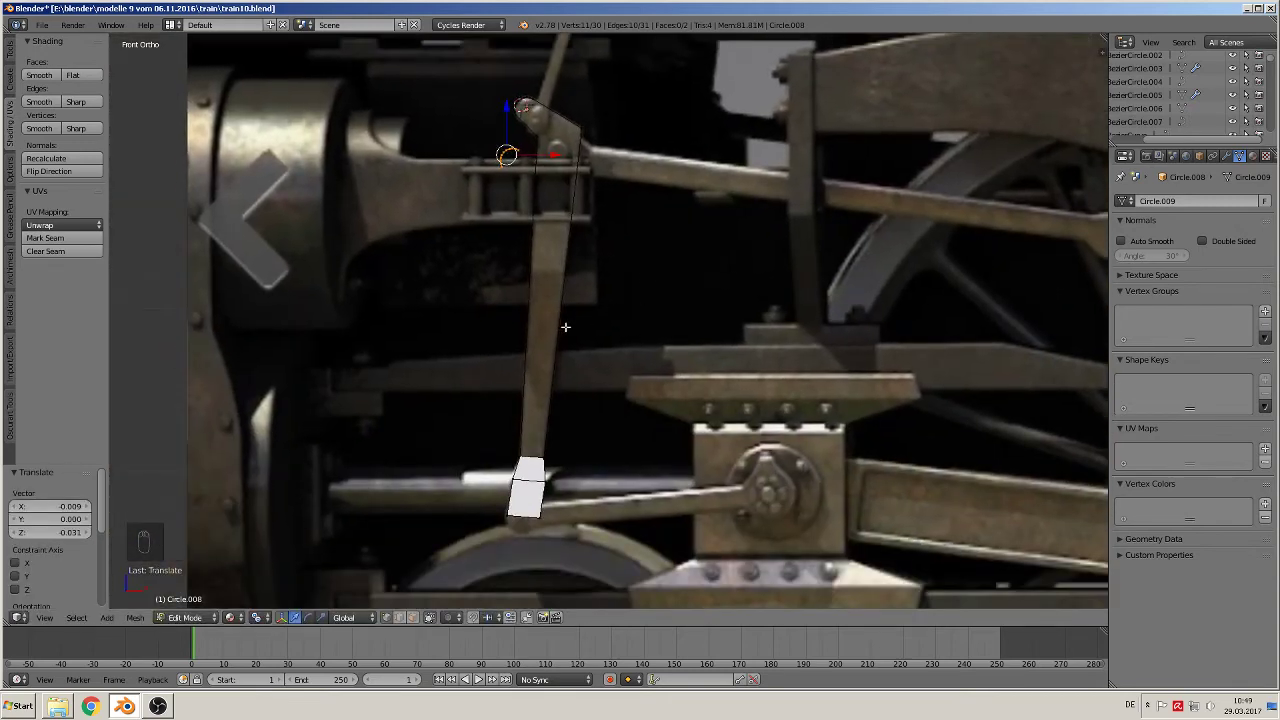
key("g")
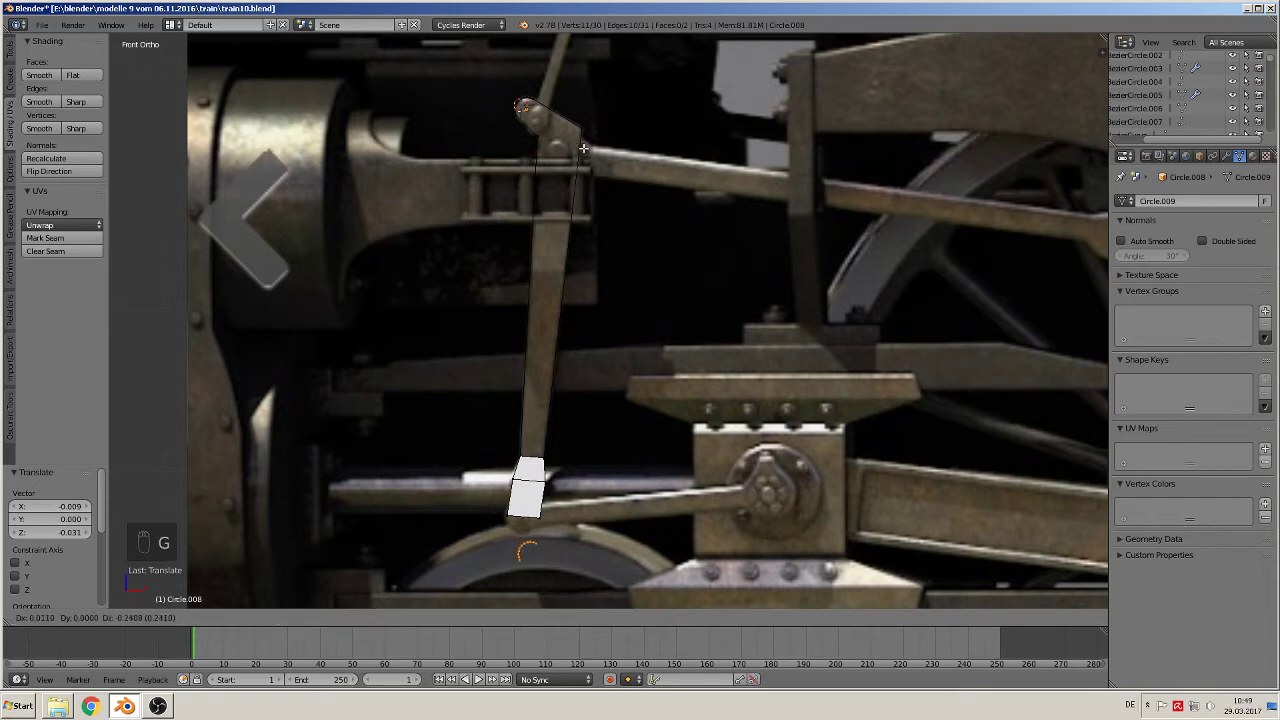
left_click(520, 535)
Step: Rotate the copied arc about -132°, scale it by 1.299, and move it 0.003 X, 0.001 Z to fit the lever's rounded lower end
middle_click_drag(606, 400, 656, 205, "shift")
scroll(656, 205, "up", 7)
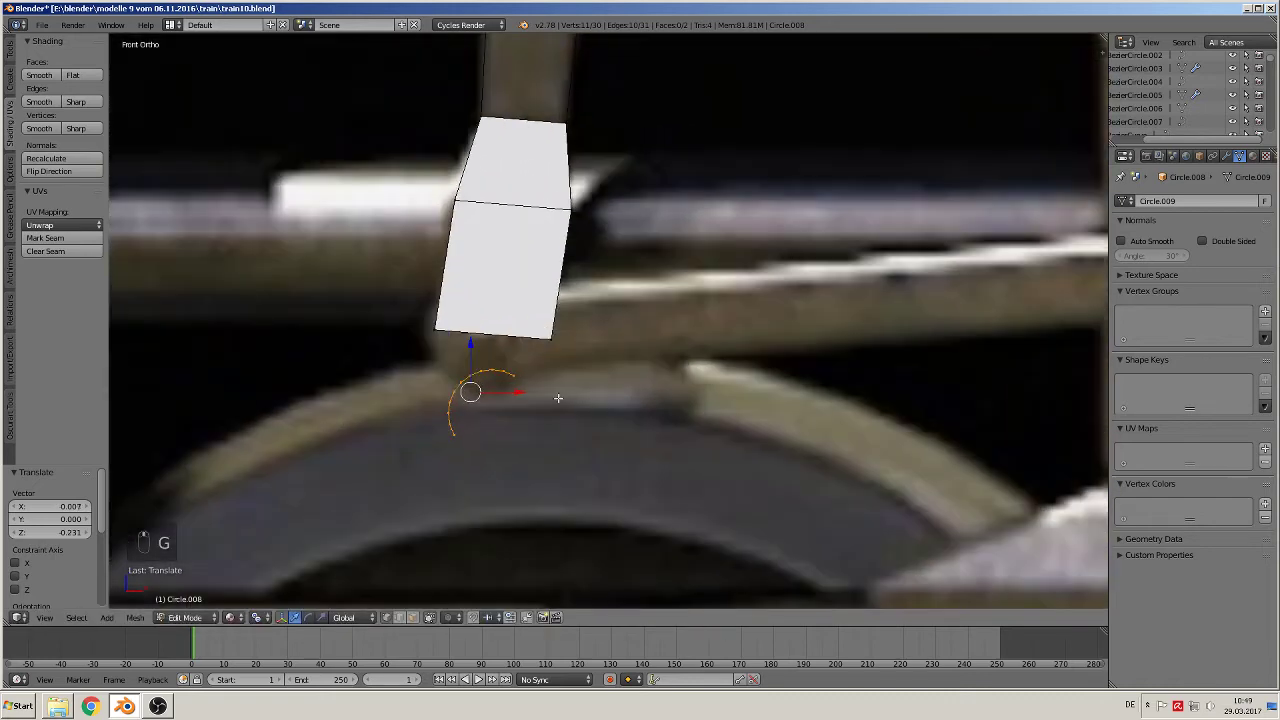
key("r")
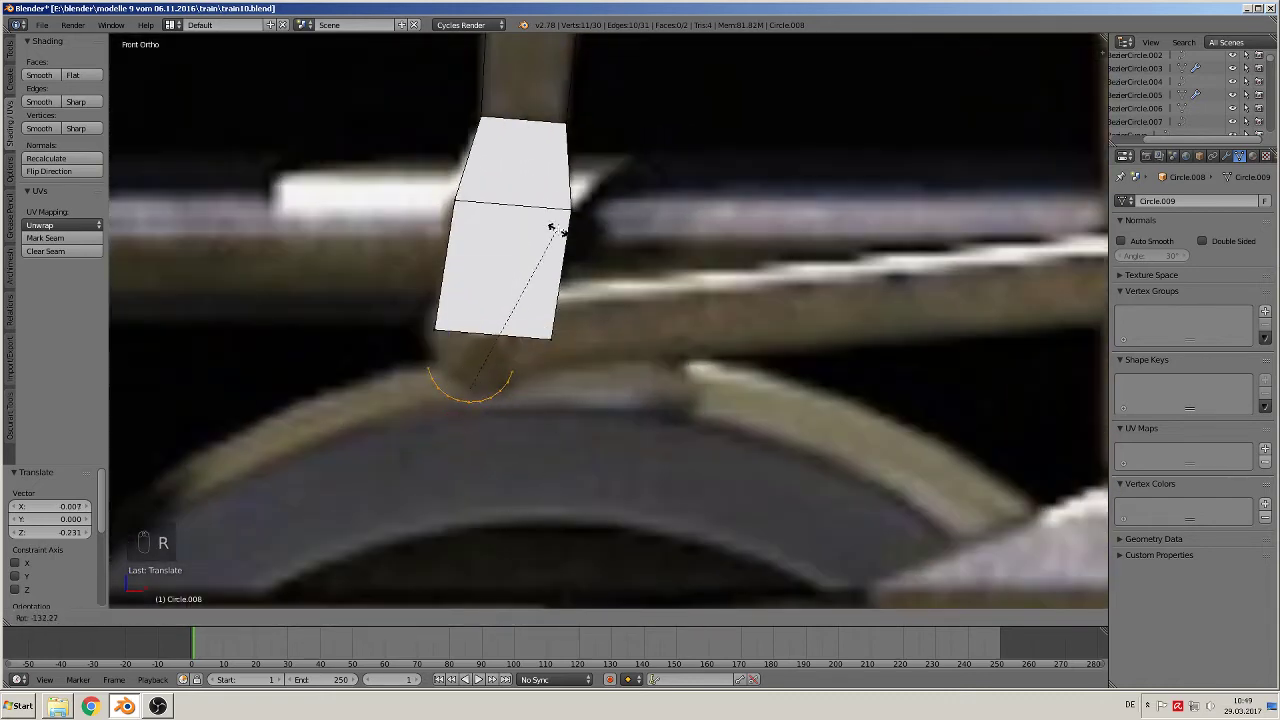
left_click(565, 237)
key("s")
left_click(617, 466)
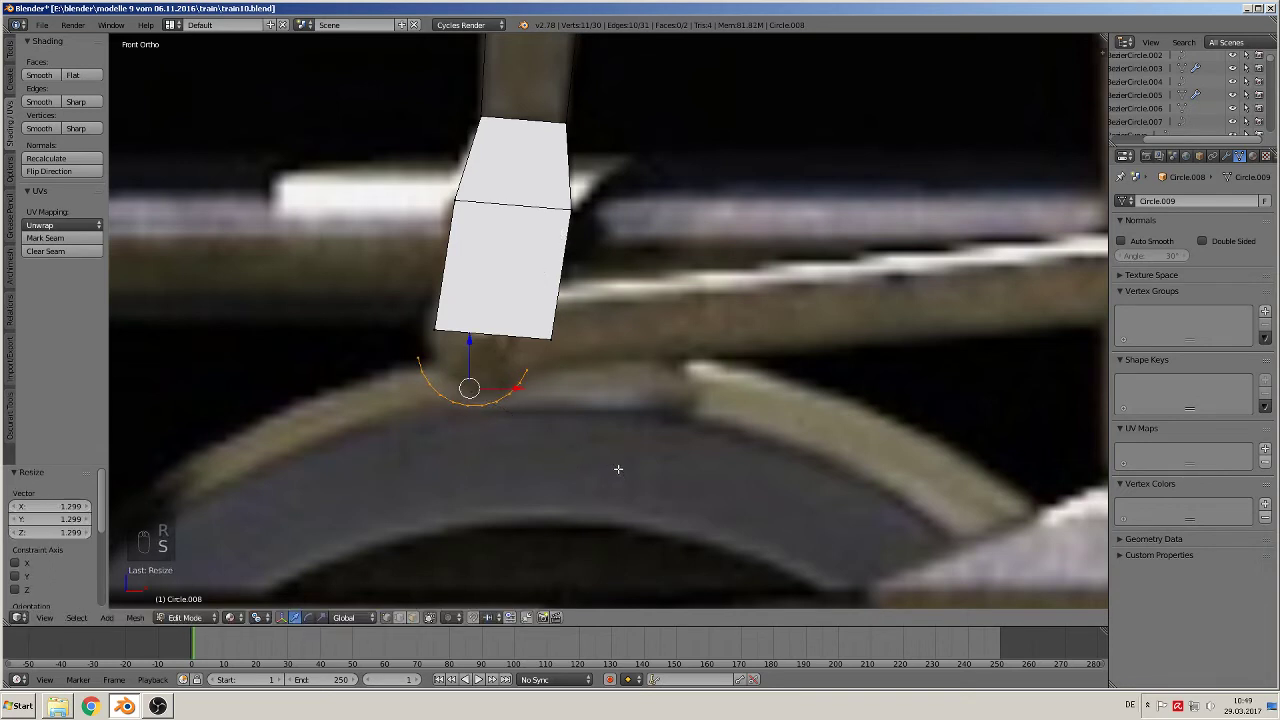
key("g")
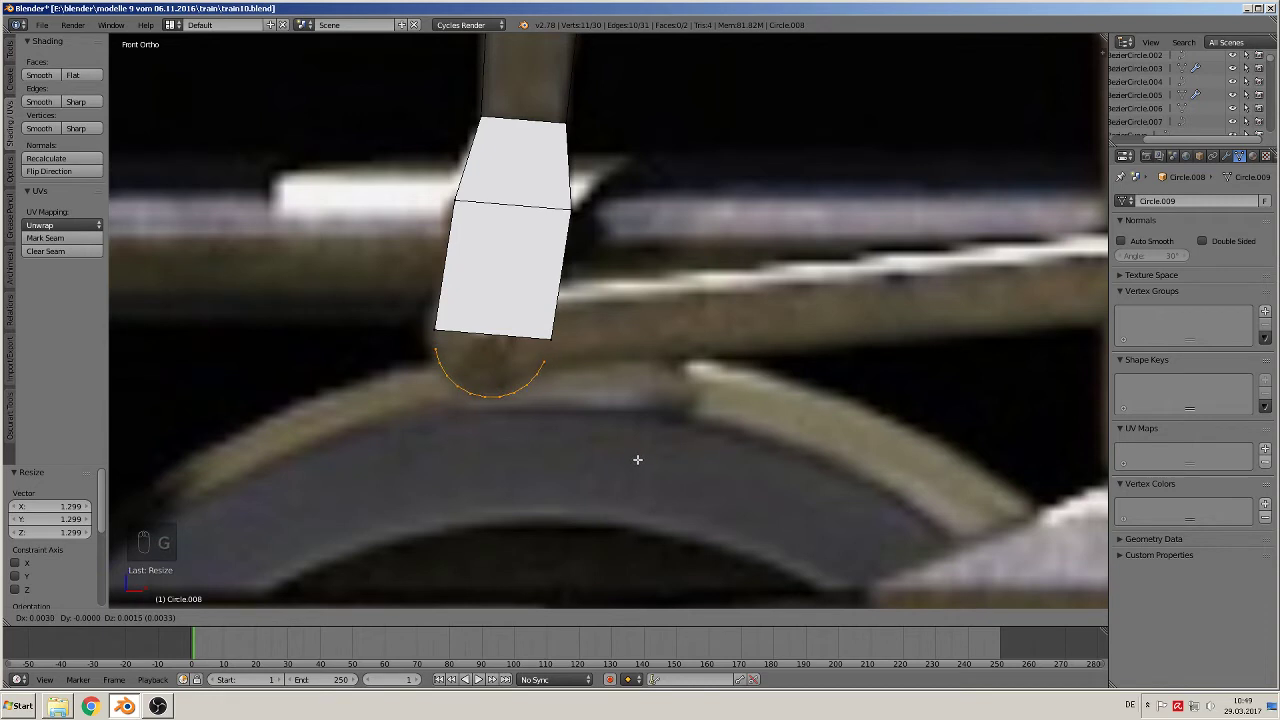
left_click(637, 459)
Step: Connect both ends of the lower arc to the foot's bottom corners and fill the rounded end with a face
scroll(611, 409, "up", 2)
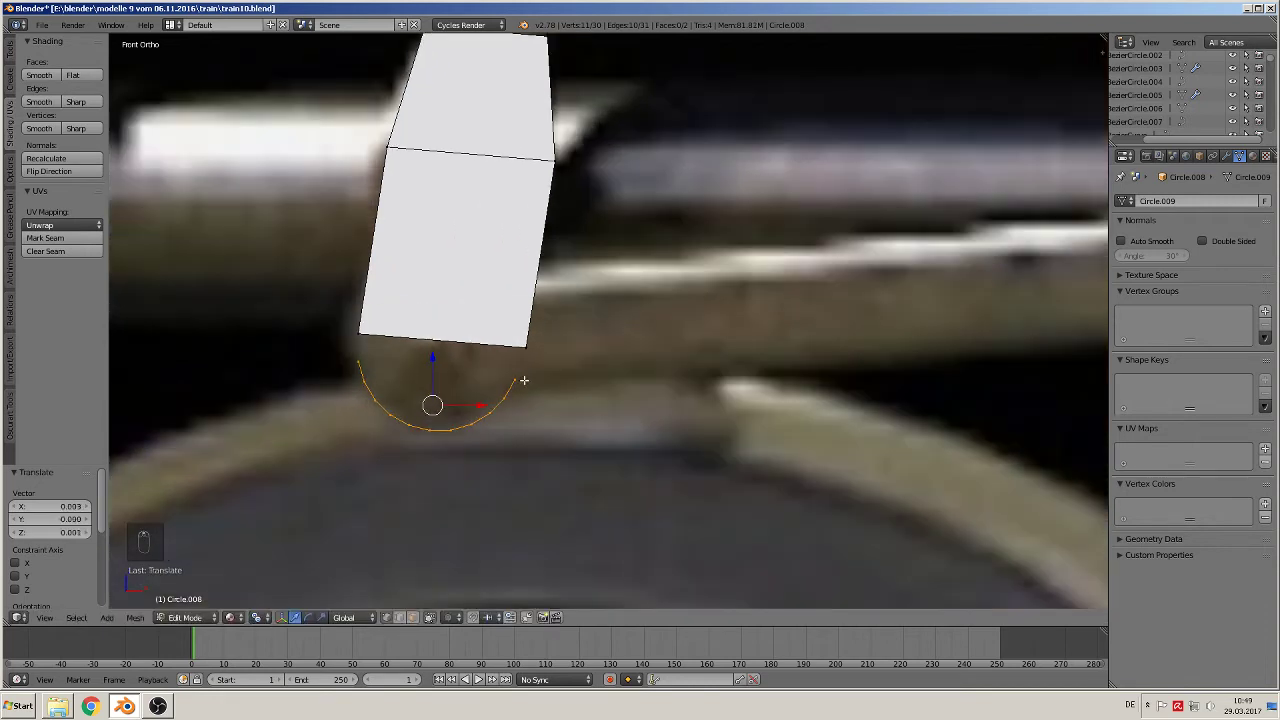
right_click(520, 363)
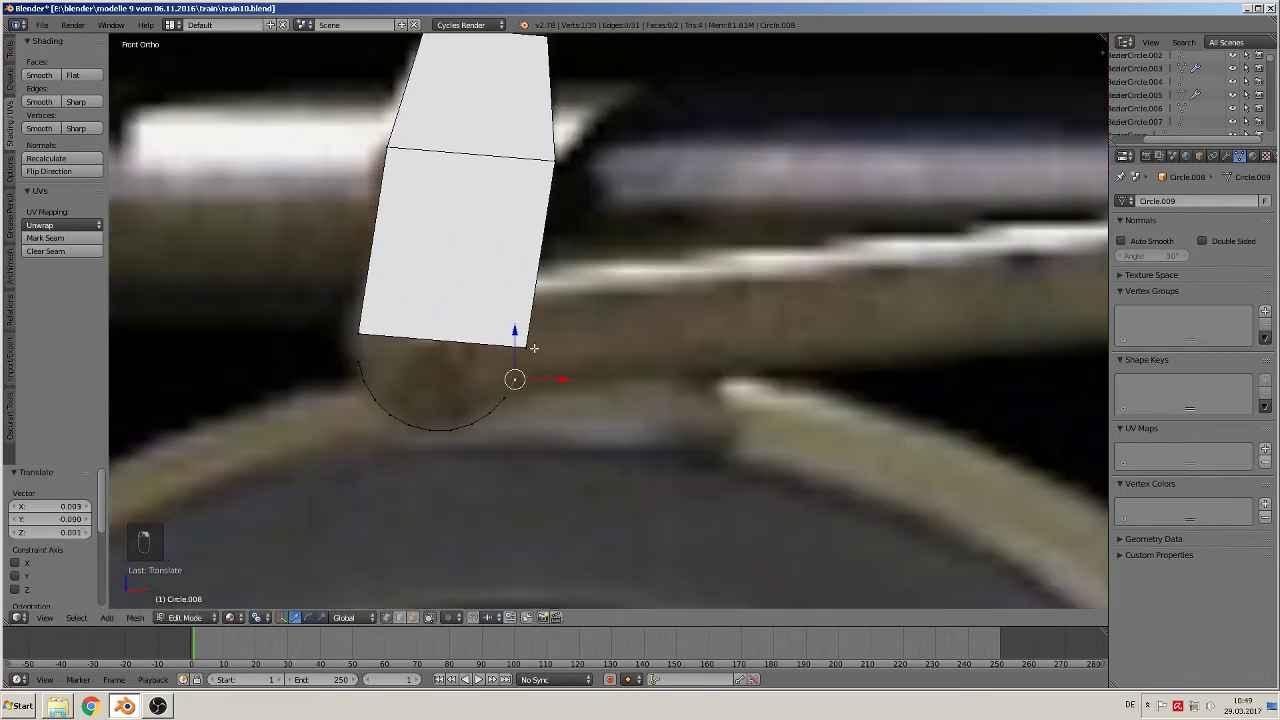
right_click(360, 350, "shift")
key("f")
key("f")
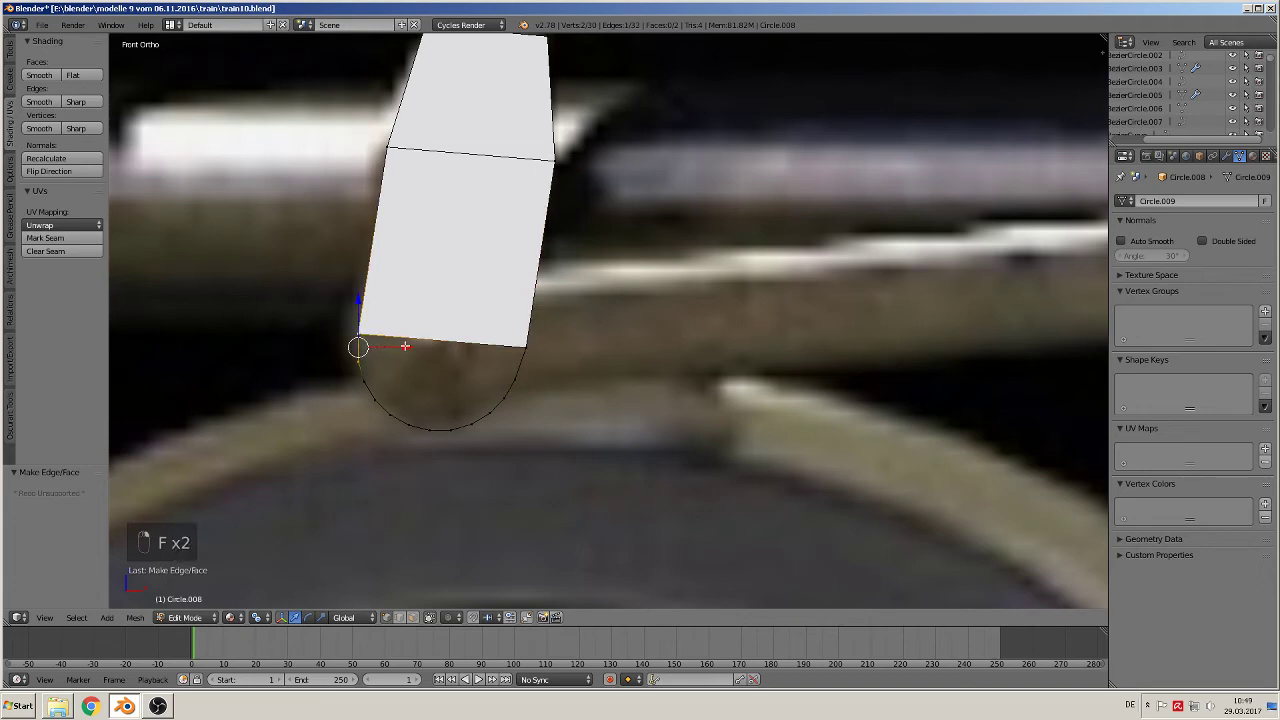
key("l")
key("f")
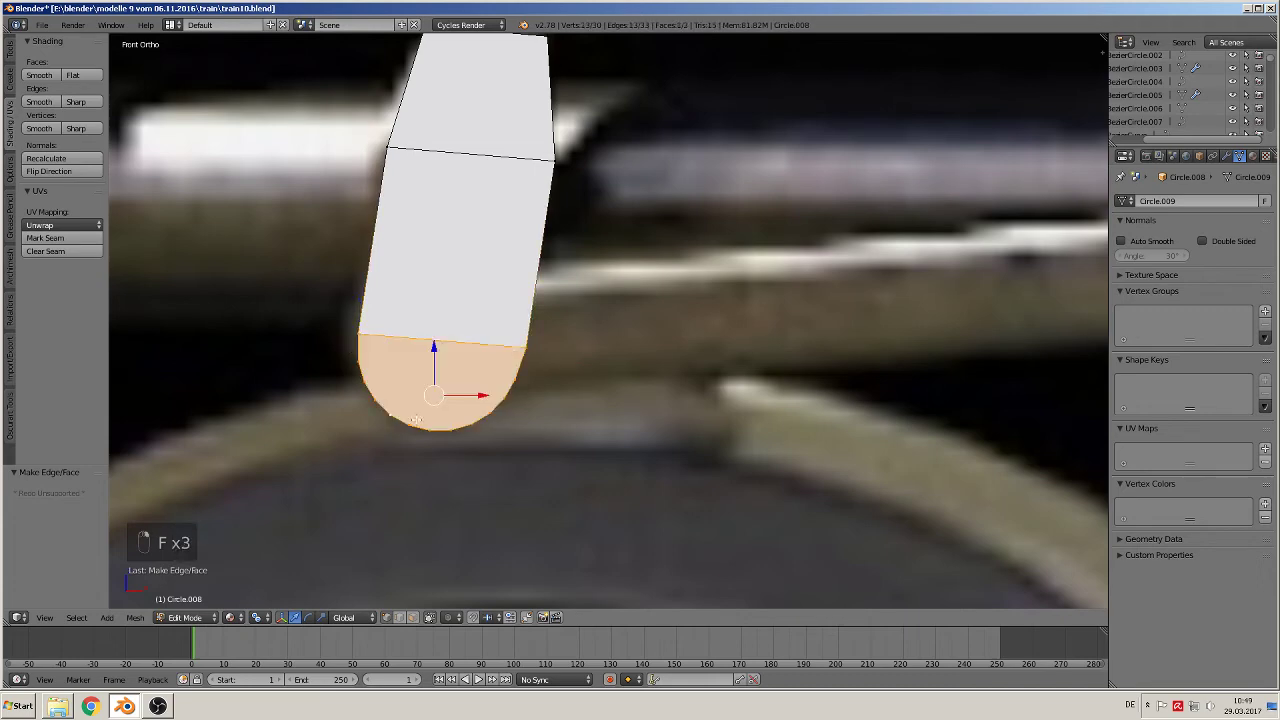
Step: Fill the lever's outline from the rounded top to the foot with one face and leave Edit Mode
scroll(511, 190, "down", 8)
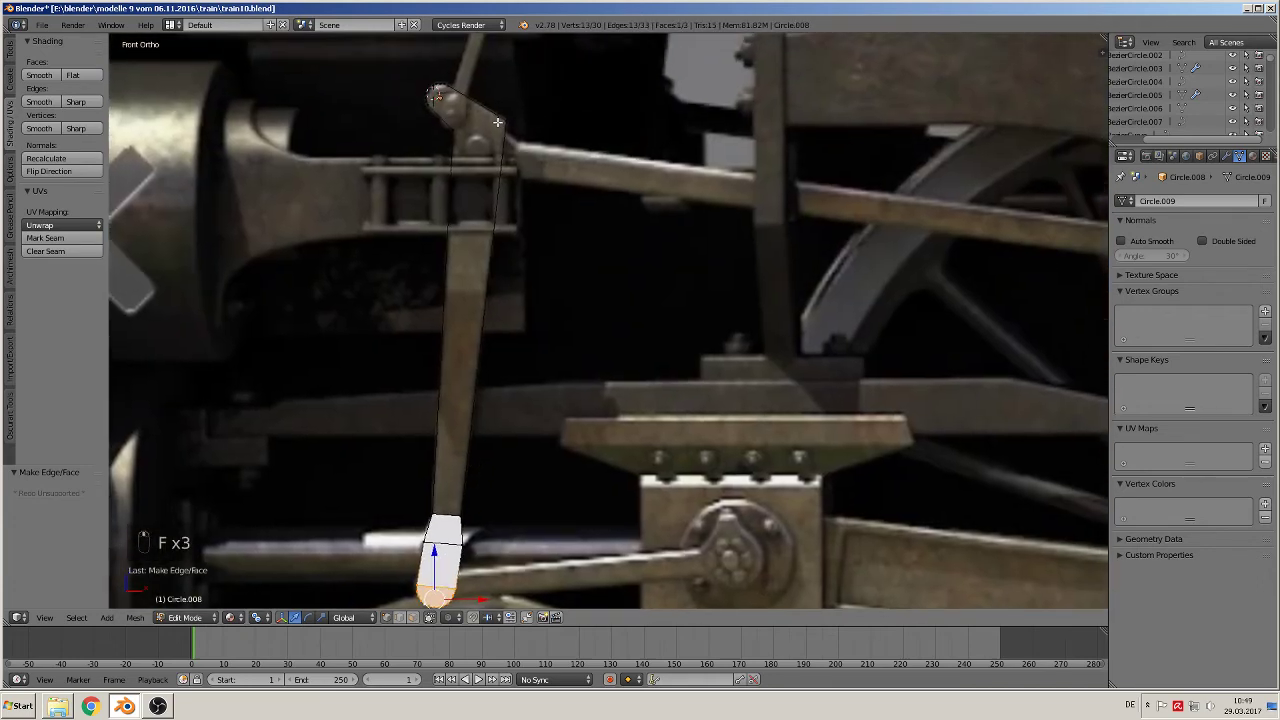
right_click(498, 108, "alt")
key("f")
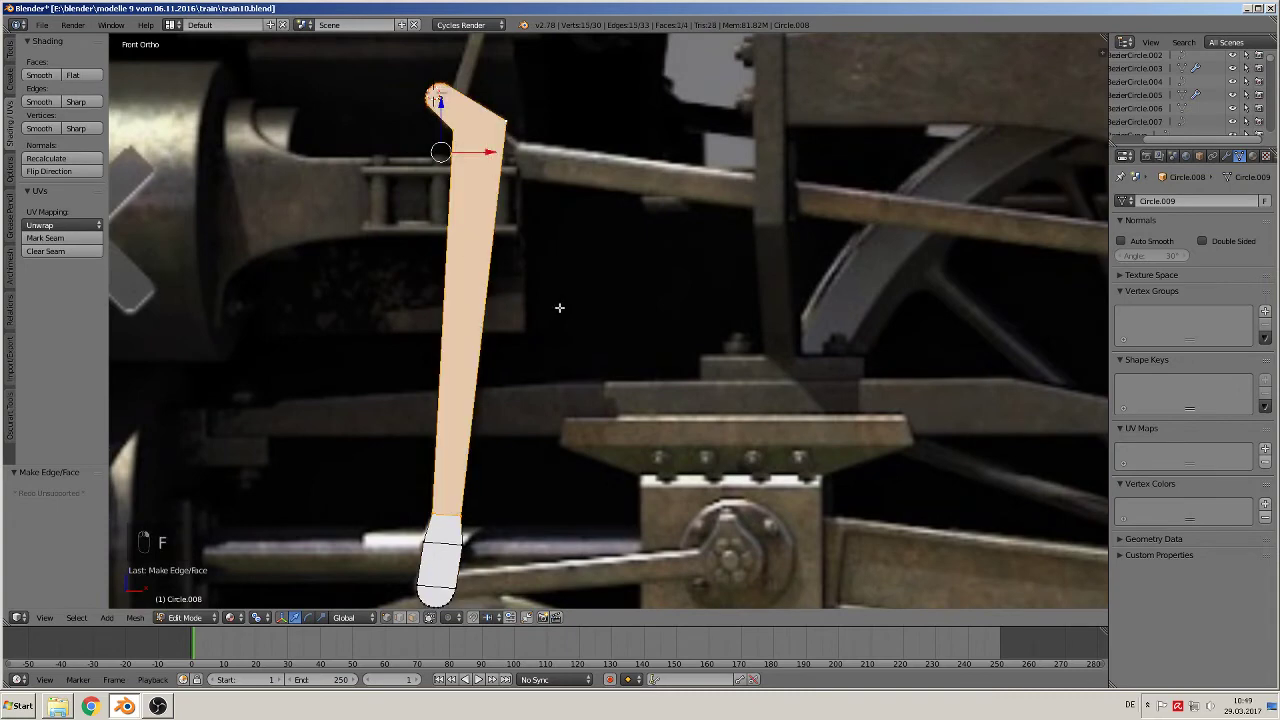
key("Tab")
Step: Move the lever -0.201 along Y, out in front of the reference image
middle_click_drag(551, 316, 475, 326)
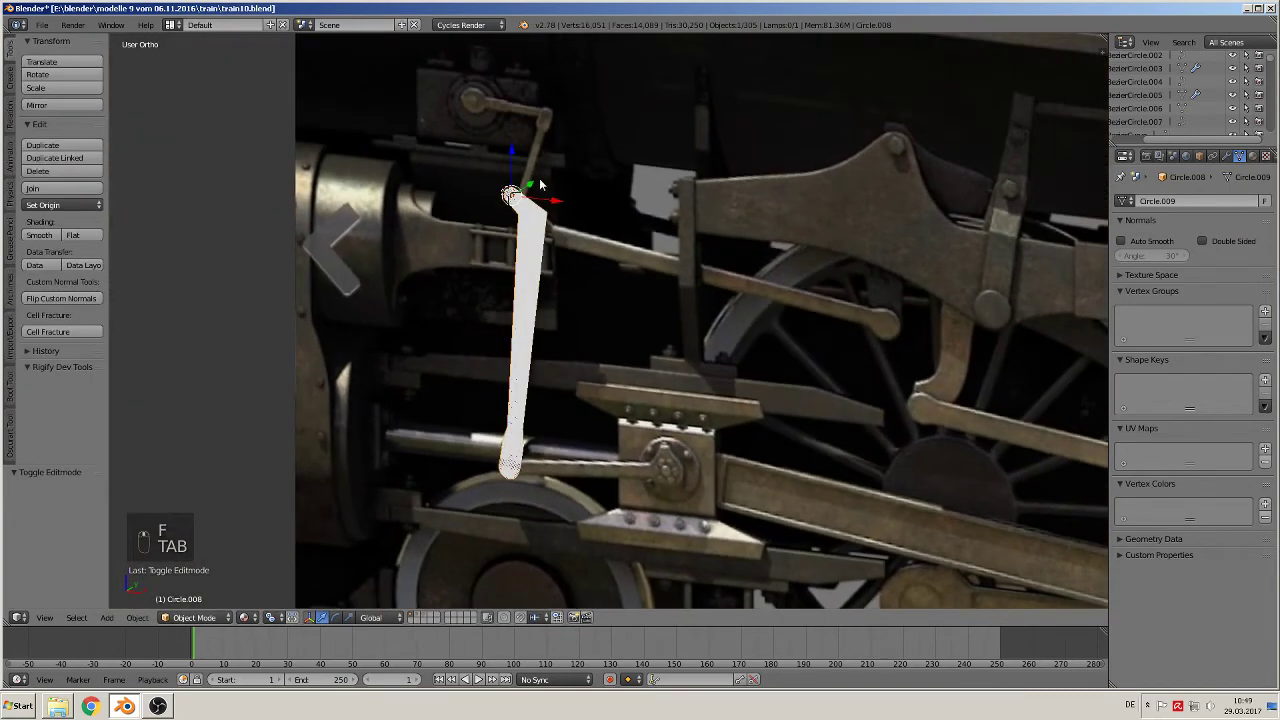
left_click_drag(528, 180, 438, 237)
middle_click_drag(544, 352, 454, 318)
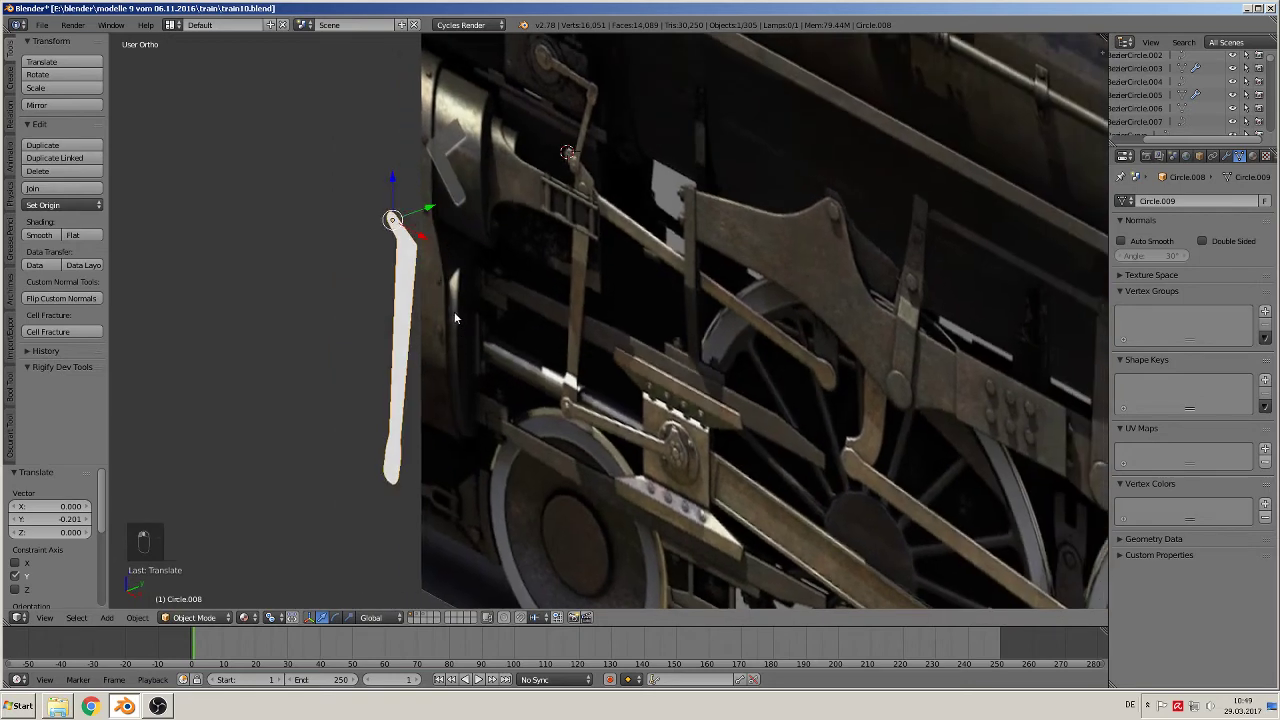
key("Tab")
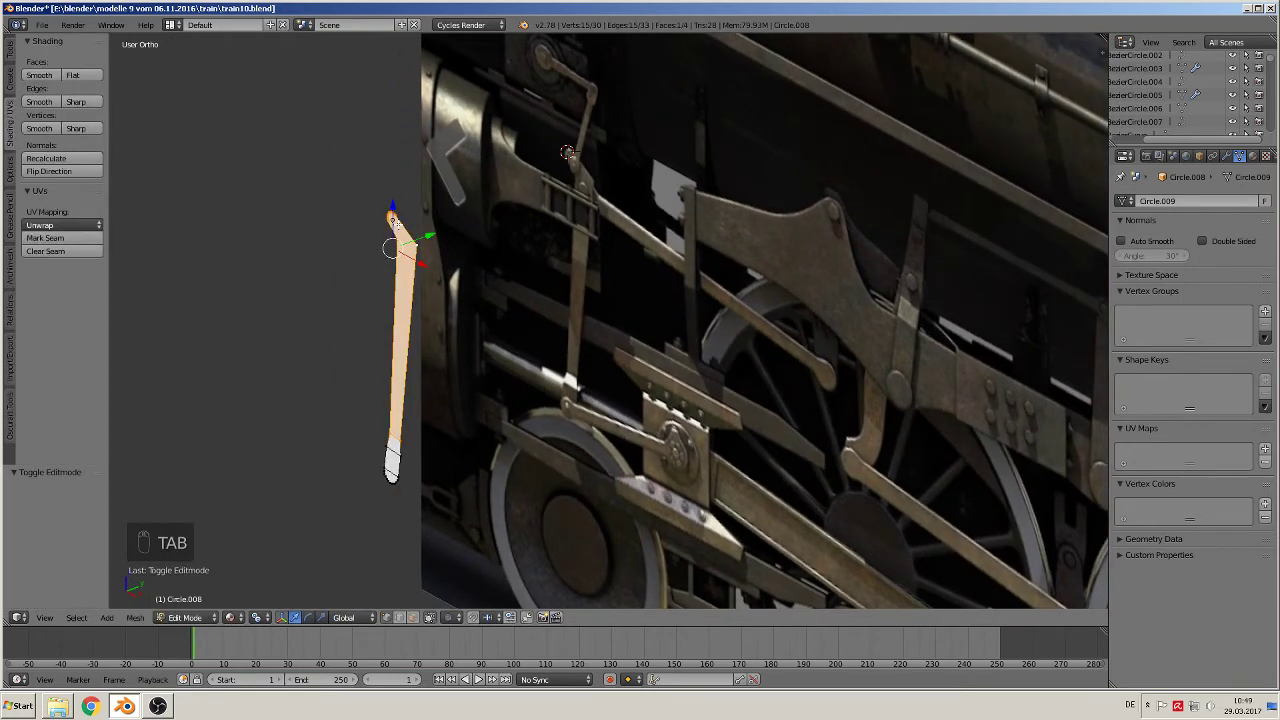
key("e")
left_click(446, 237)
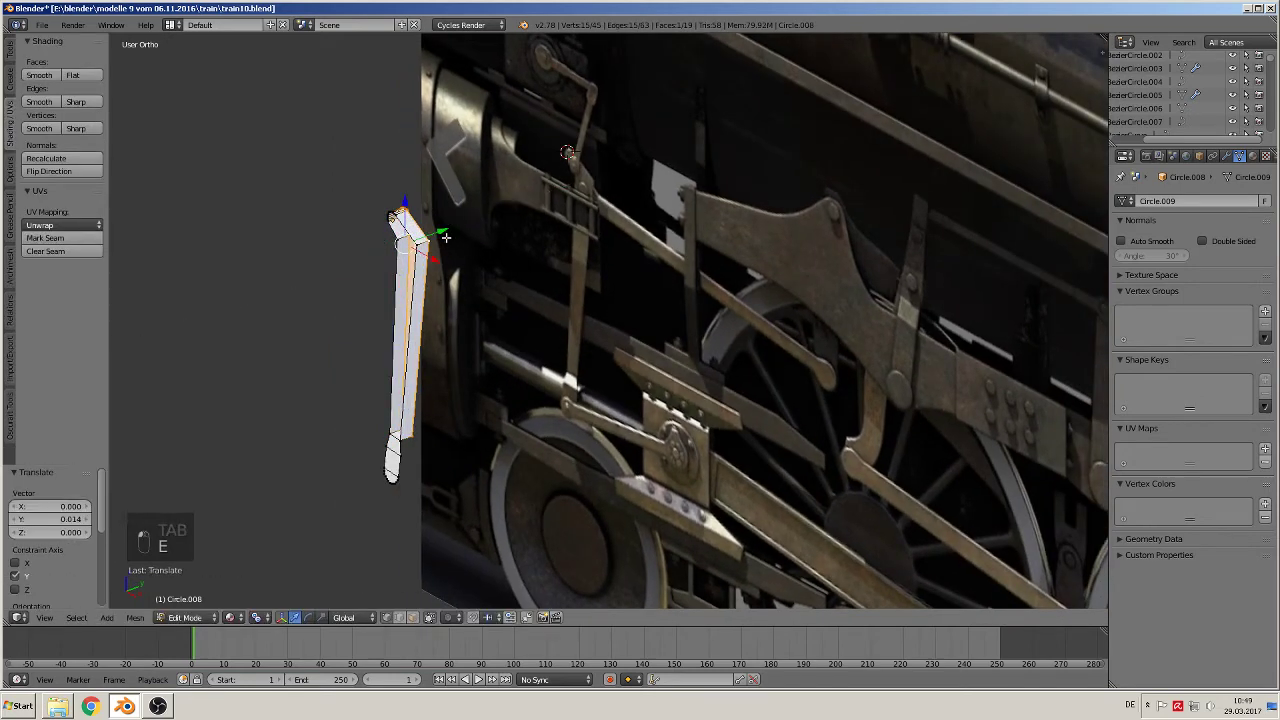
key("ctrl+z")
key("ctrl+z")
key("ctrl+z")
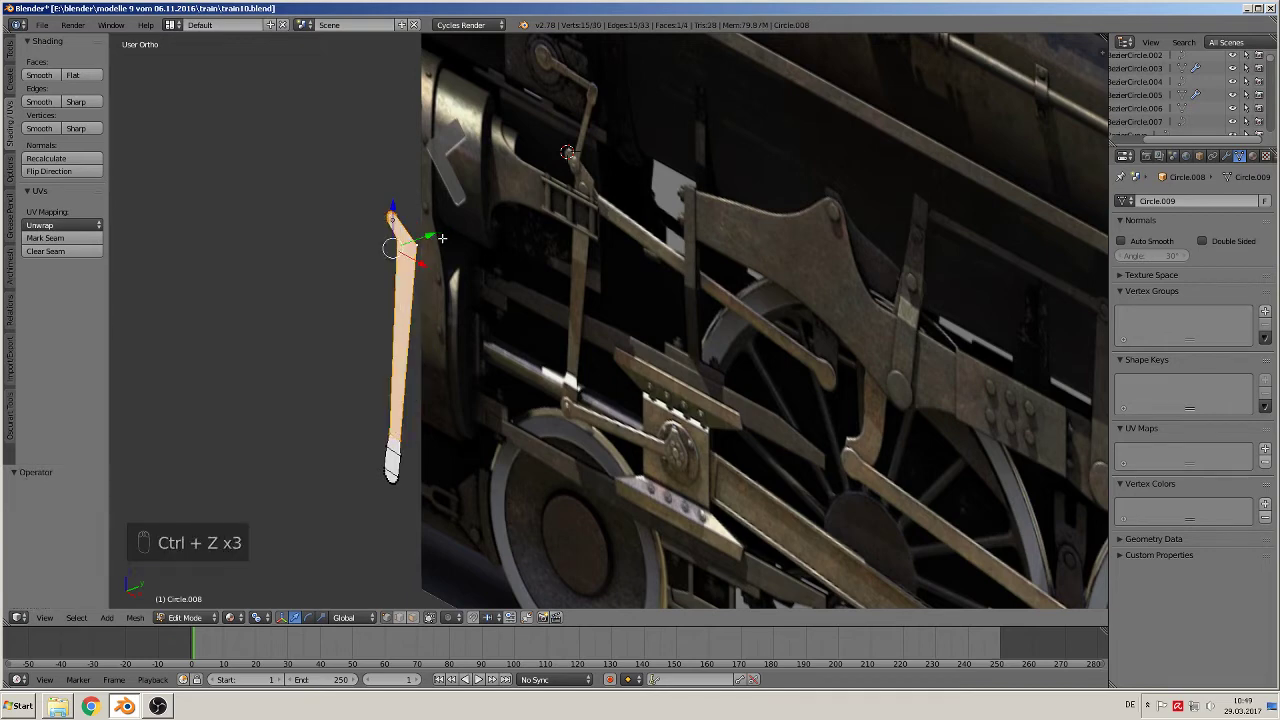
Step: Select the lever's whole outline and extrude it 0.010 along Y to give it thickness
key("a")
key("a")
key("a")
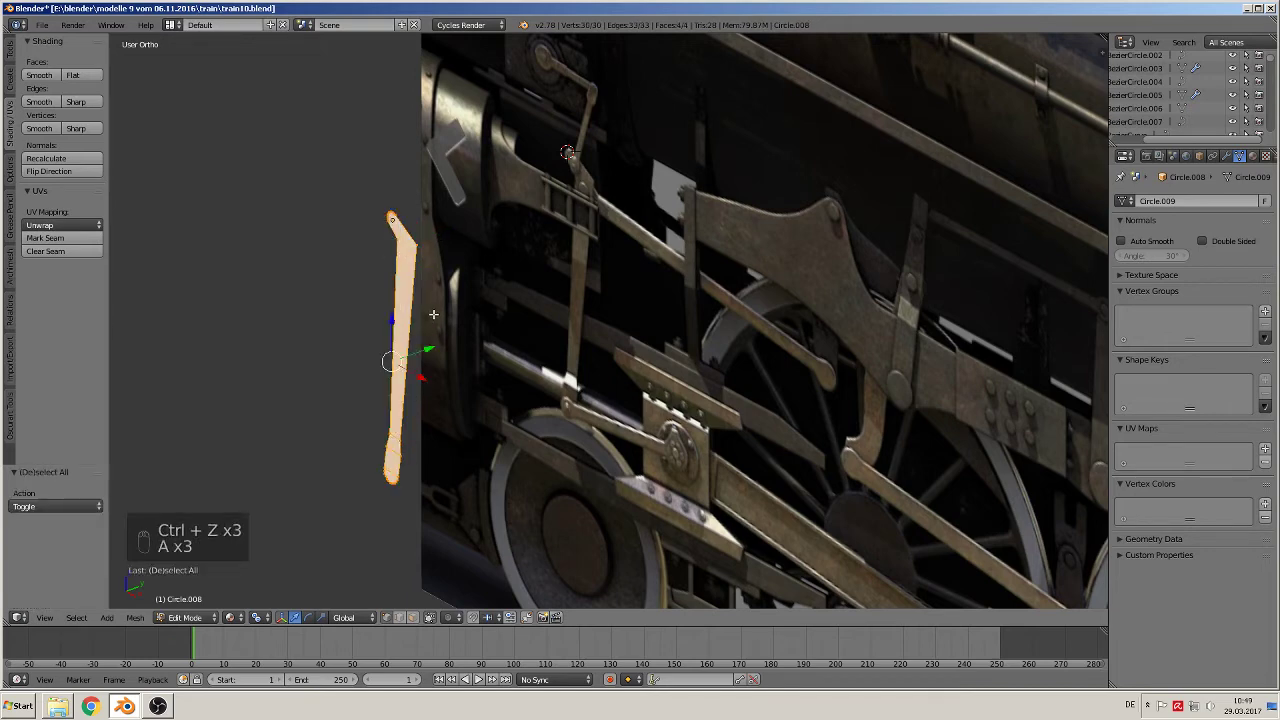
key("e")
left_click_drag(429, 347, 440, 346)
middle_click_drag(618, 393, 625, 336, "shift")
scroll(594, 328, "up", 1)
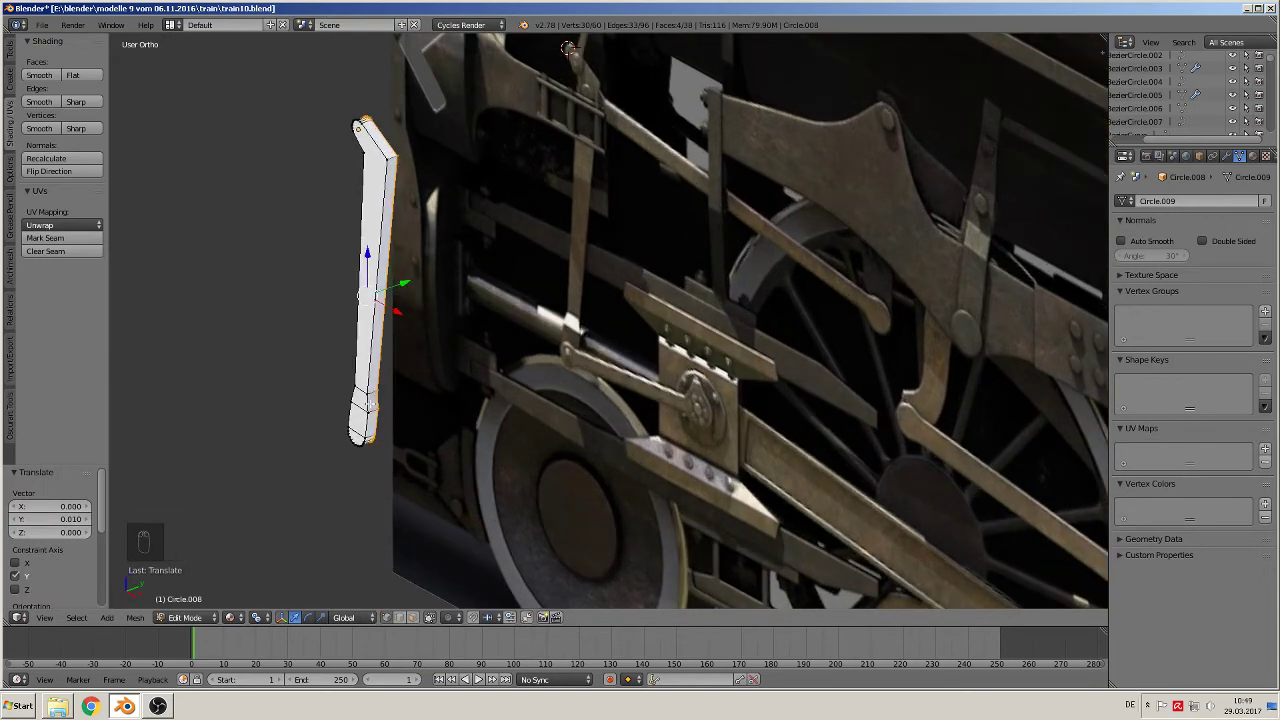
key("a")
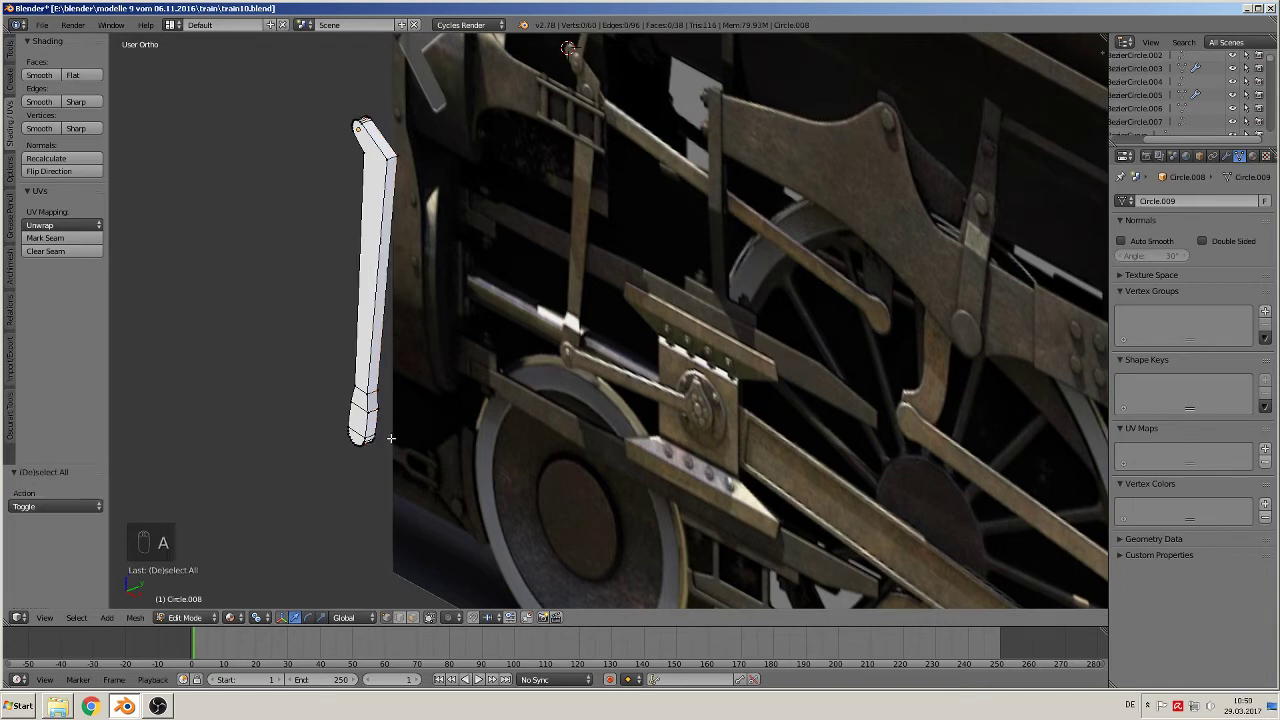
Step: Offset the lever's lower foot forward along Y from the shaft and leave Edit Mode
key("b")
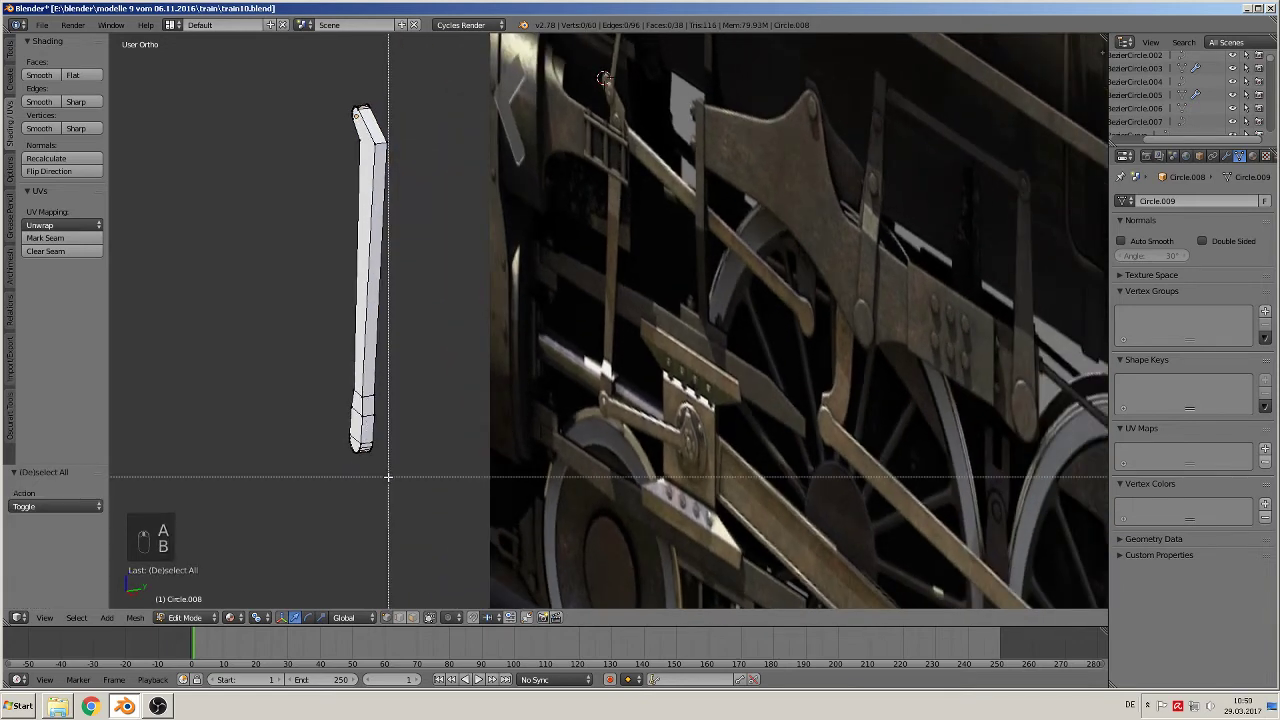
key("b")
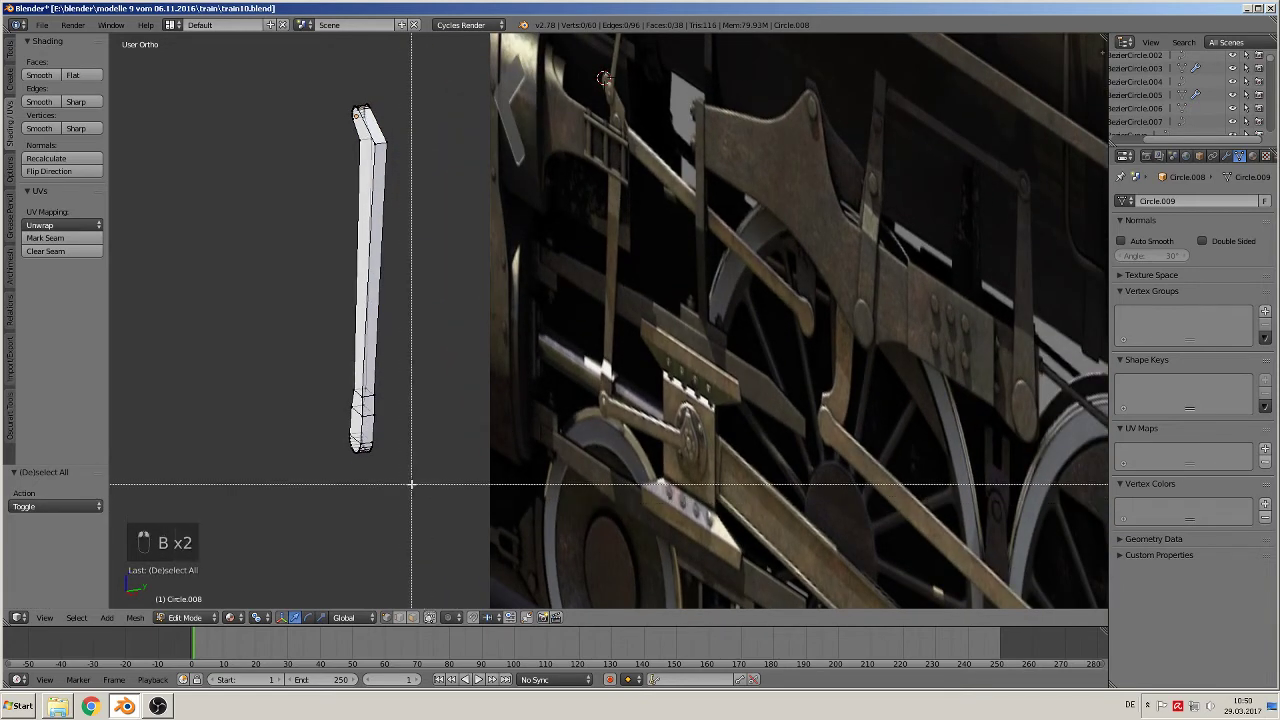
left_click_drag(414, 486, 301, 402)
left_click_drag(408, 434, 392, 434)
middle_click_drag(418, 432, 531, 449)
key("Tab")
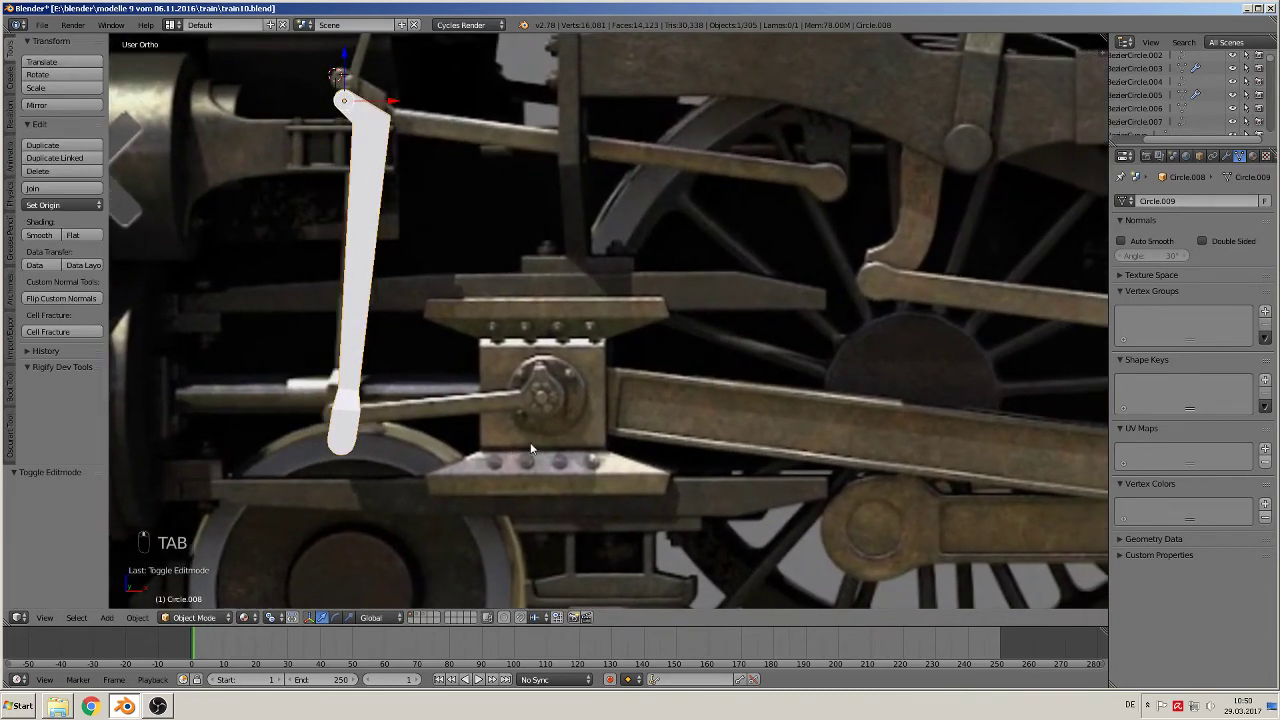
Step: In front view, move the lever -0.072 along X to uncover the reference lever beneath it
key("KP_1")
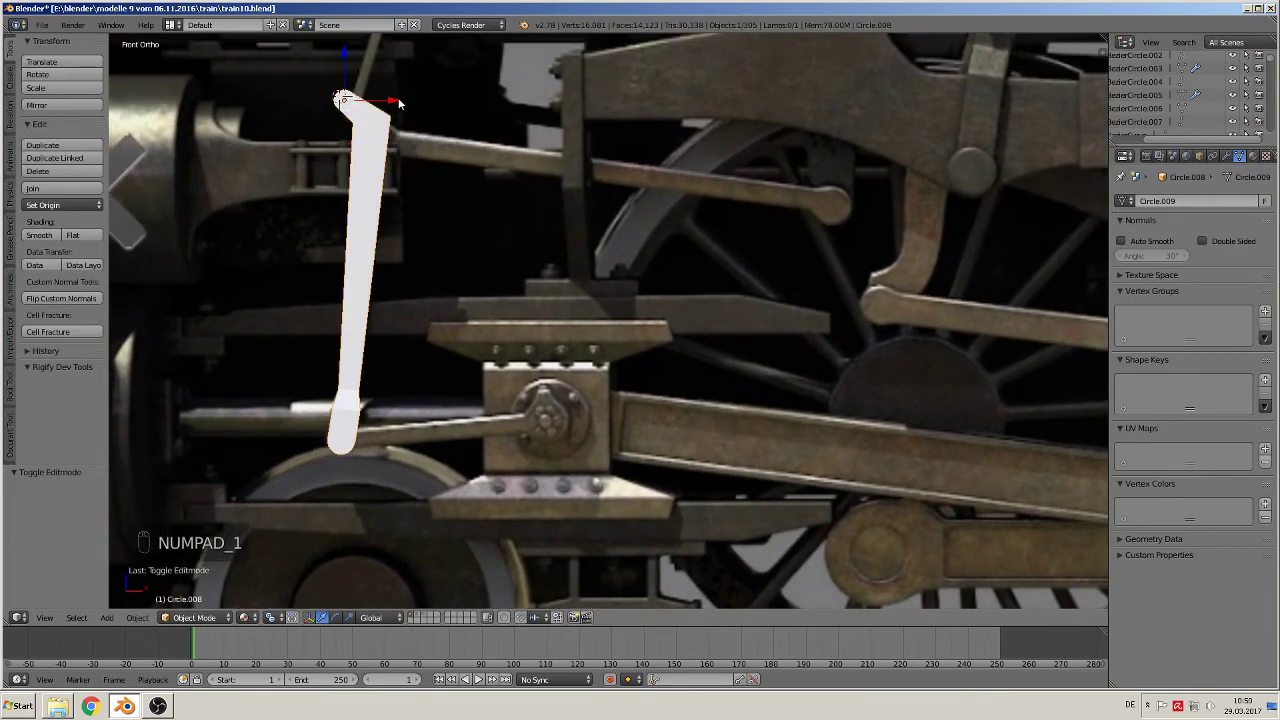
left_click_drag(398, 102, 301, 108)
scroll(334, 368, "up", 4)
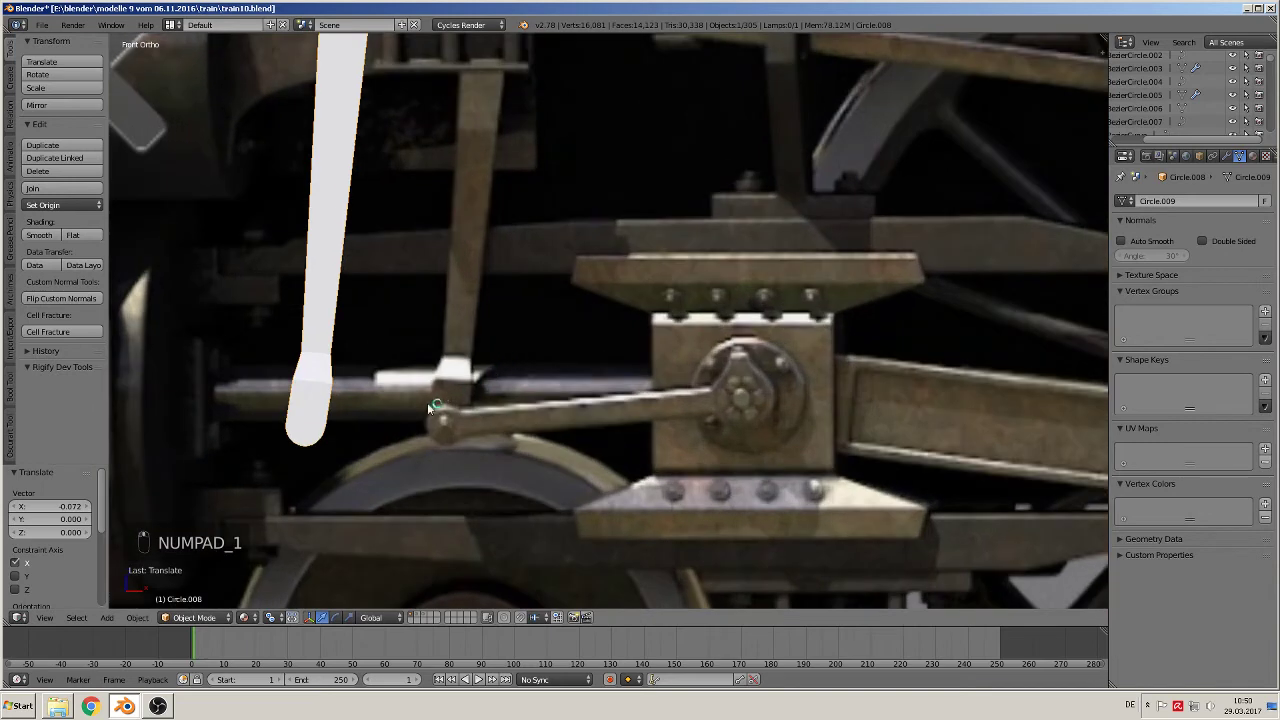
key("Tab")
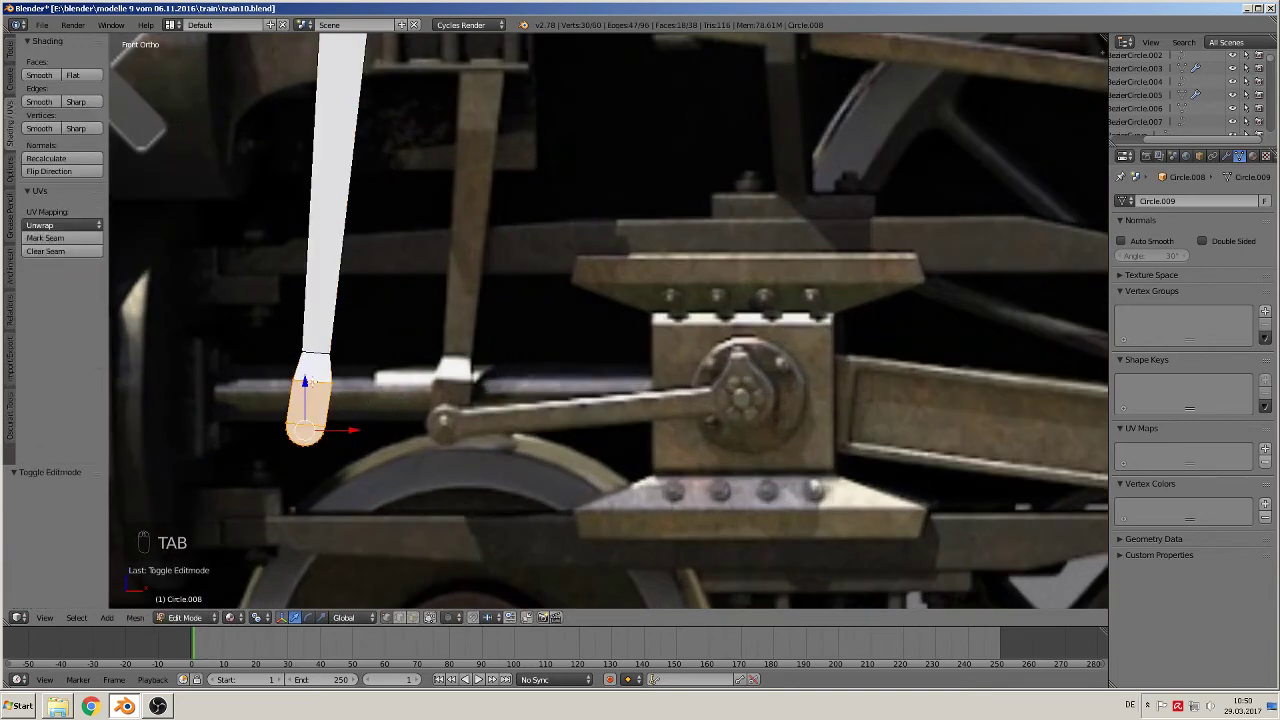
right_click(312, 382, "alt")
key("g")
key("x")
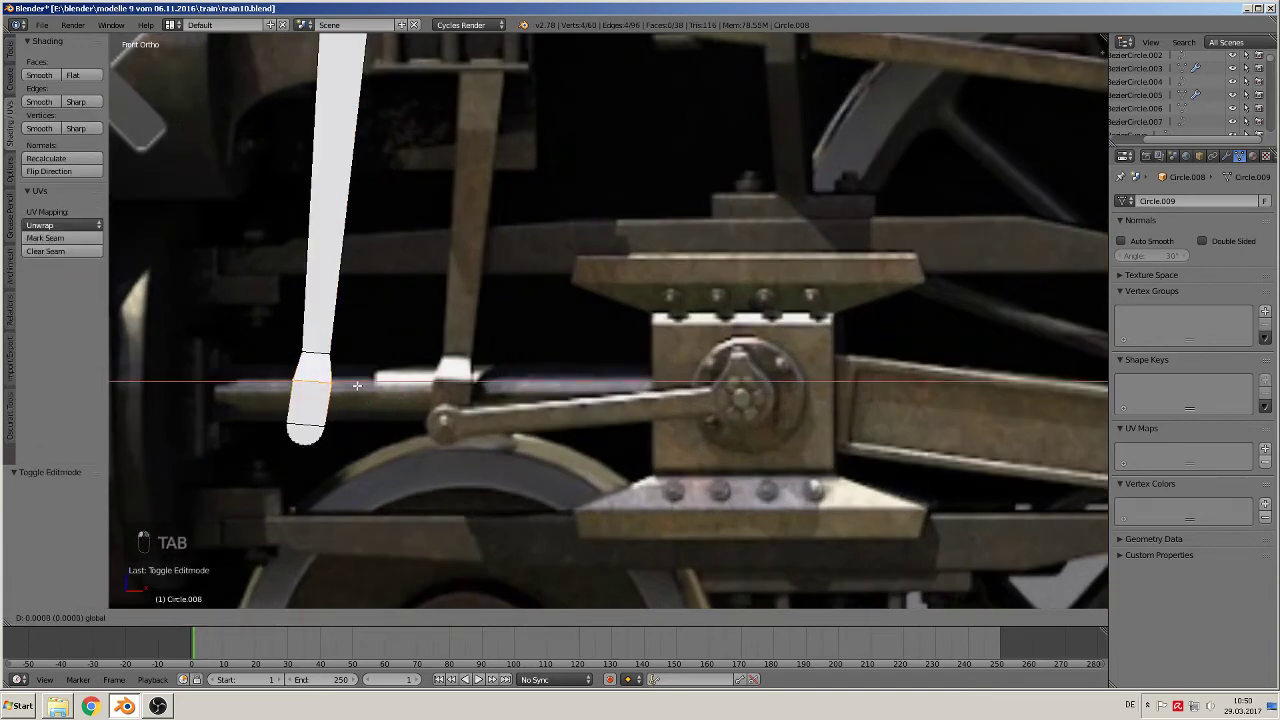
left_click(356, 385)
key("Tab")
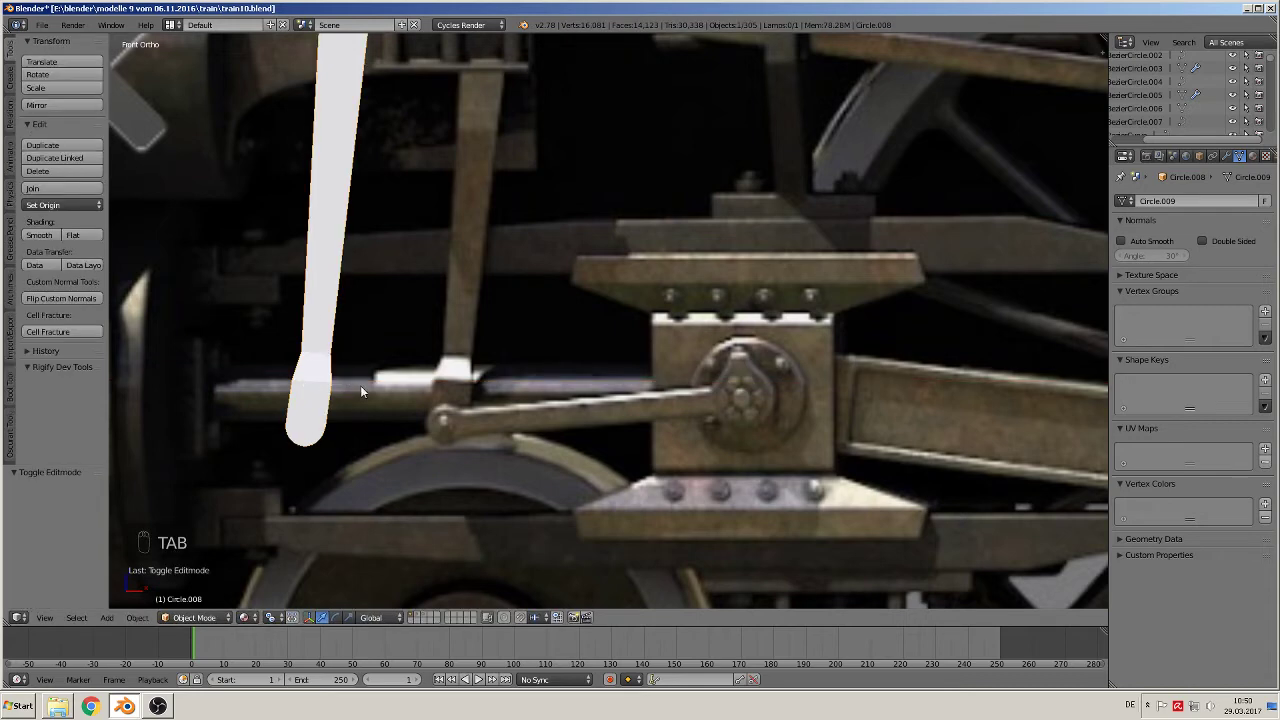
key("Tab")
key("a")
key("a")
key("a")
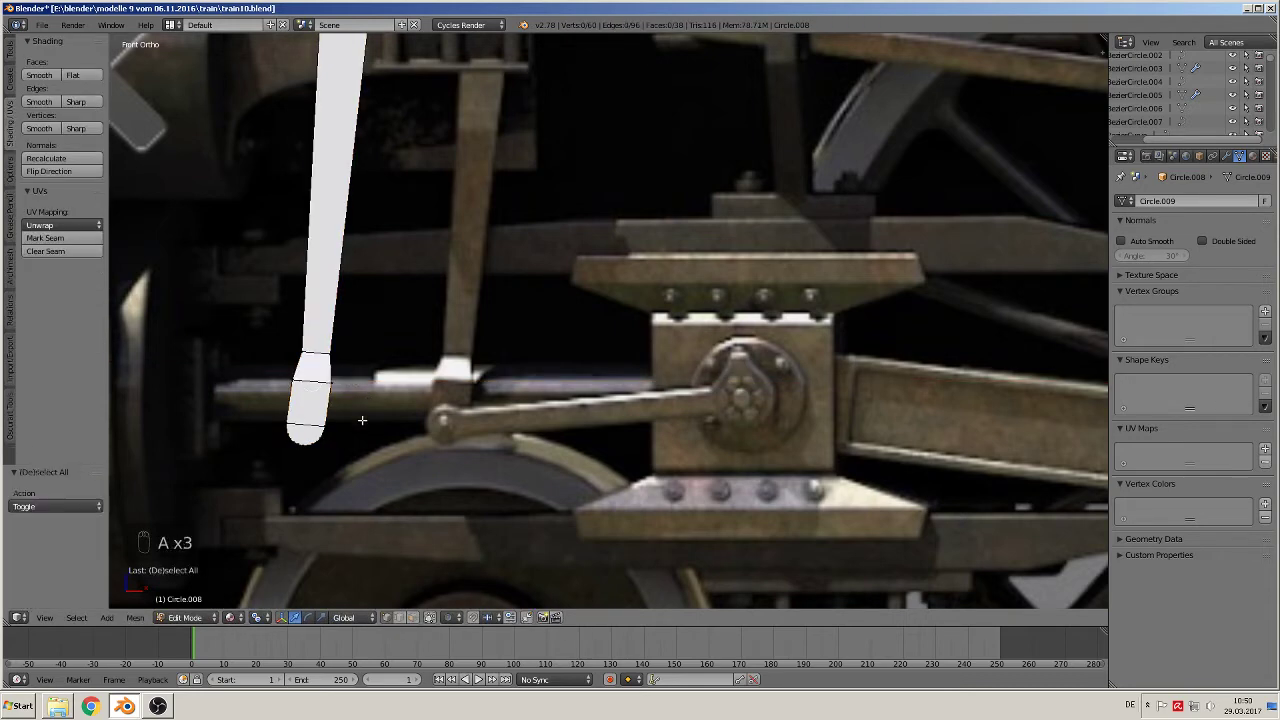
key("b")
left_click_drag(349, 466, 252, 368)
key("g")
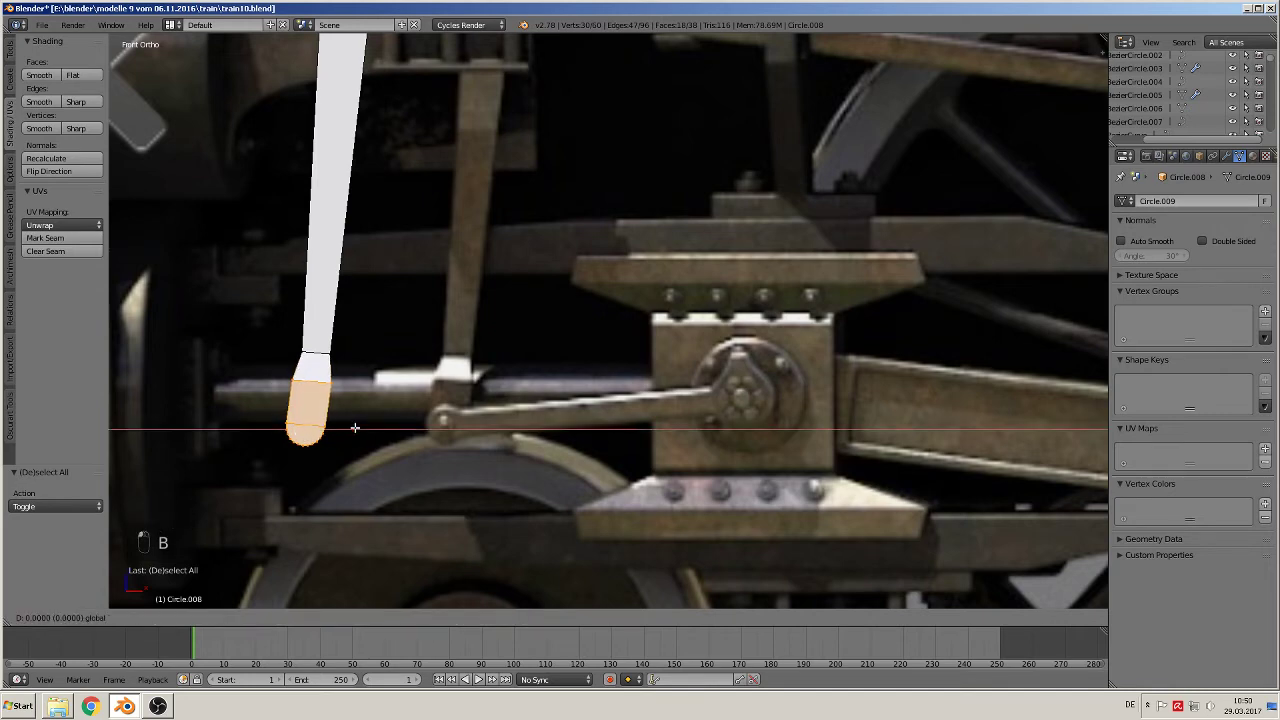
right_click(355, 428)
key("Tab")
Step: Move the lever -0.263 in X and -0.019 in Z, clear of the reference image
scroll(430, 398, "down", 6)
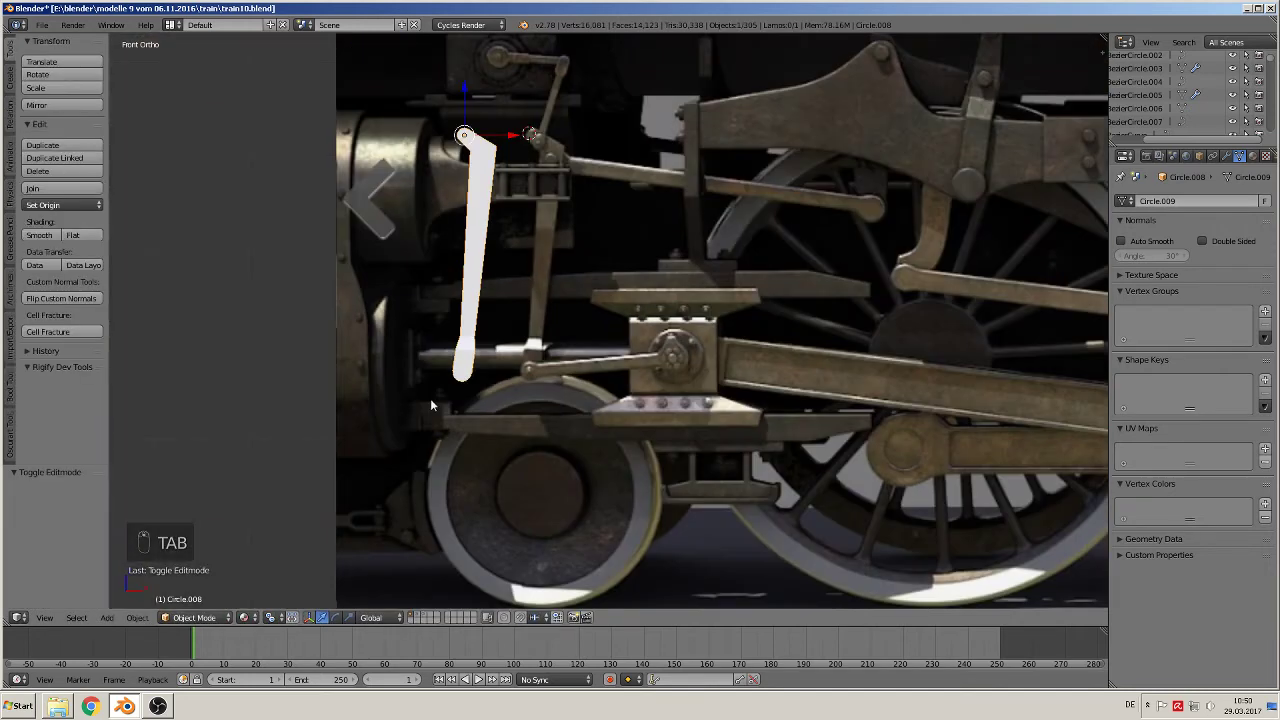
scroll(496, 377, "down", 3)
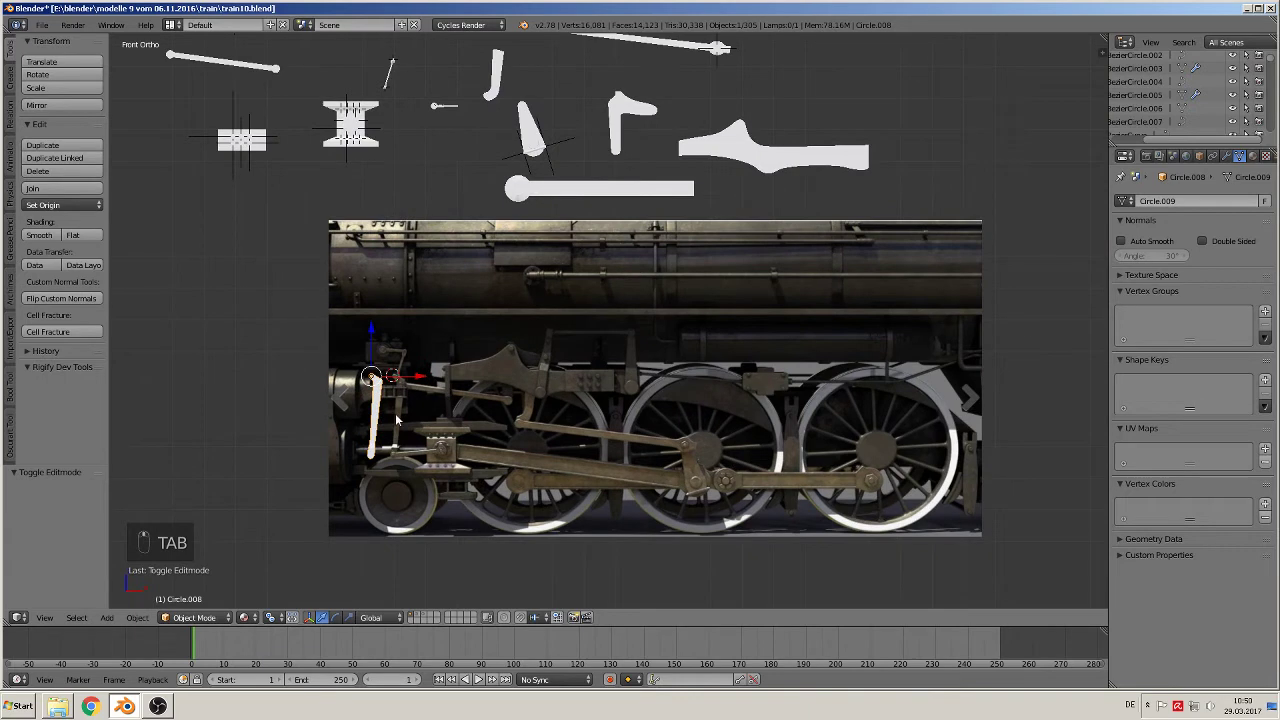
key("g")
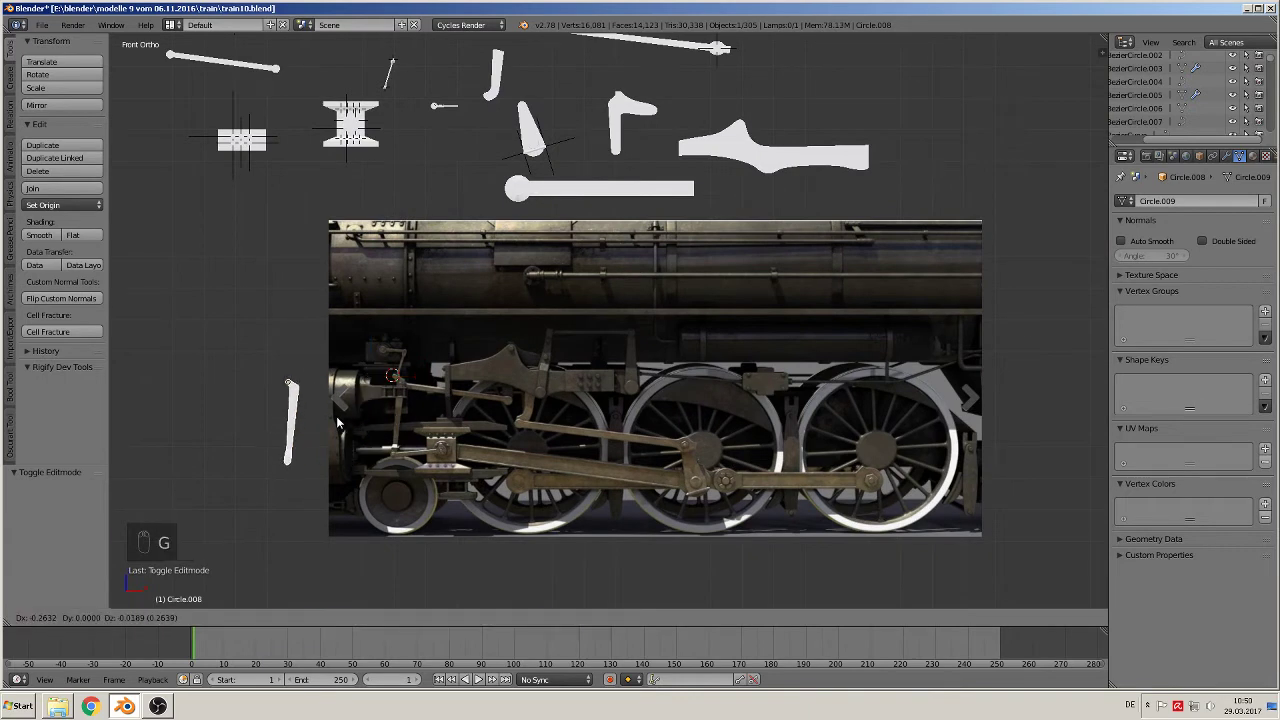
left_click(336, 416)
Step: Place the 3D cursor on the lever's upper shaft just below the bend and add a 24-vertex cylinder there
scroll(379, 446, "up", 5)
scroll(316, 432, "up", 1)
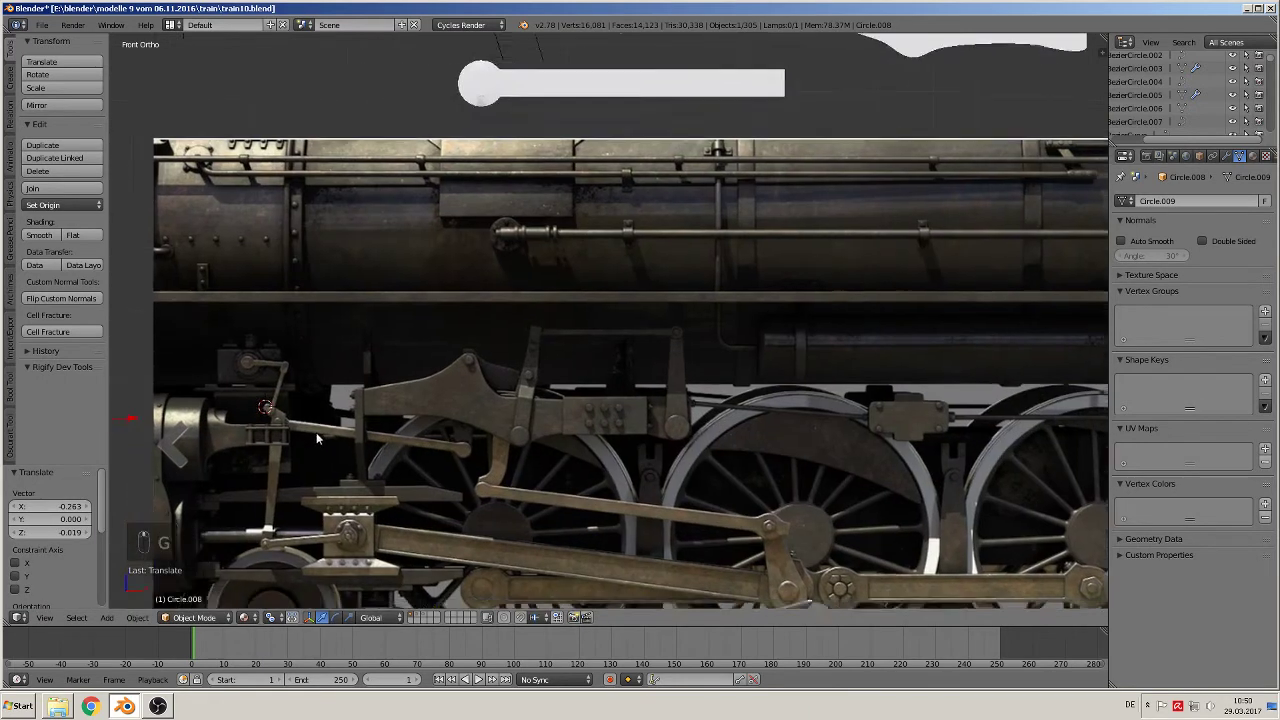
scroll(316, 432, "up", 3)
left_click(460, 291)
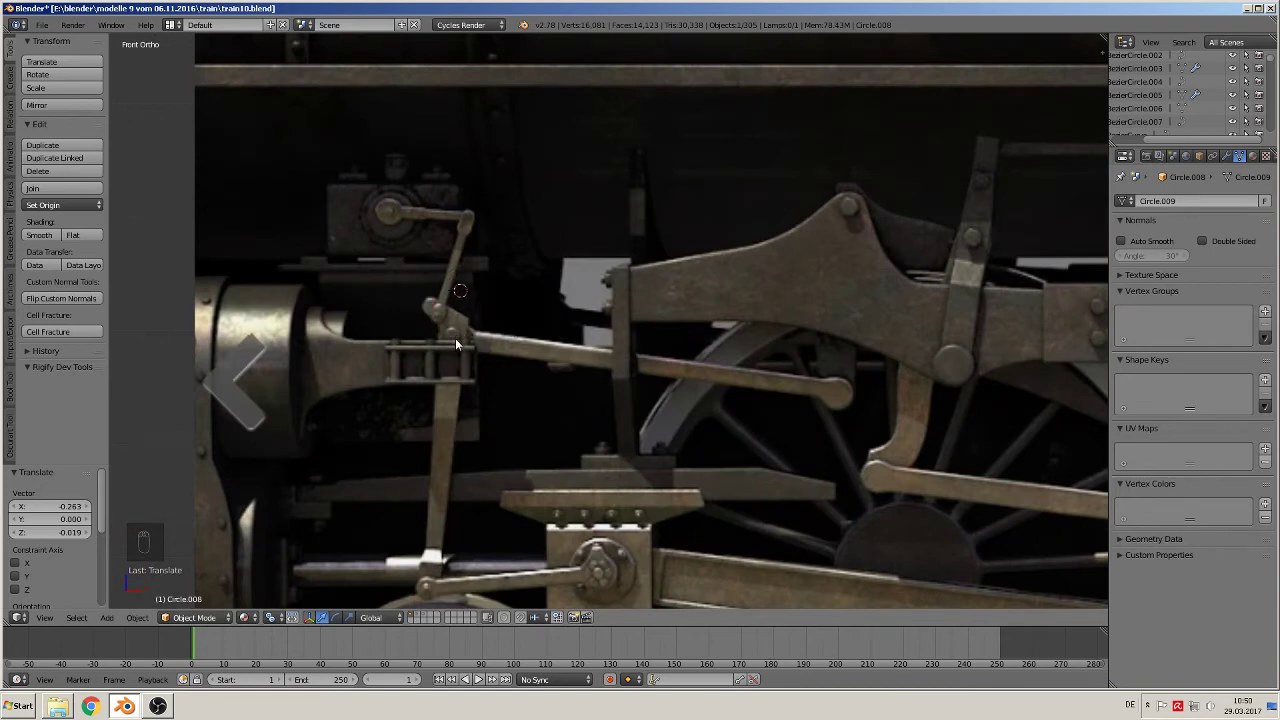
middle_click_drag(529, 420, 784, 339, "shift")
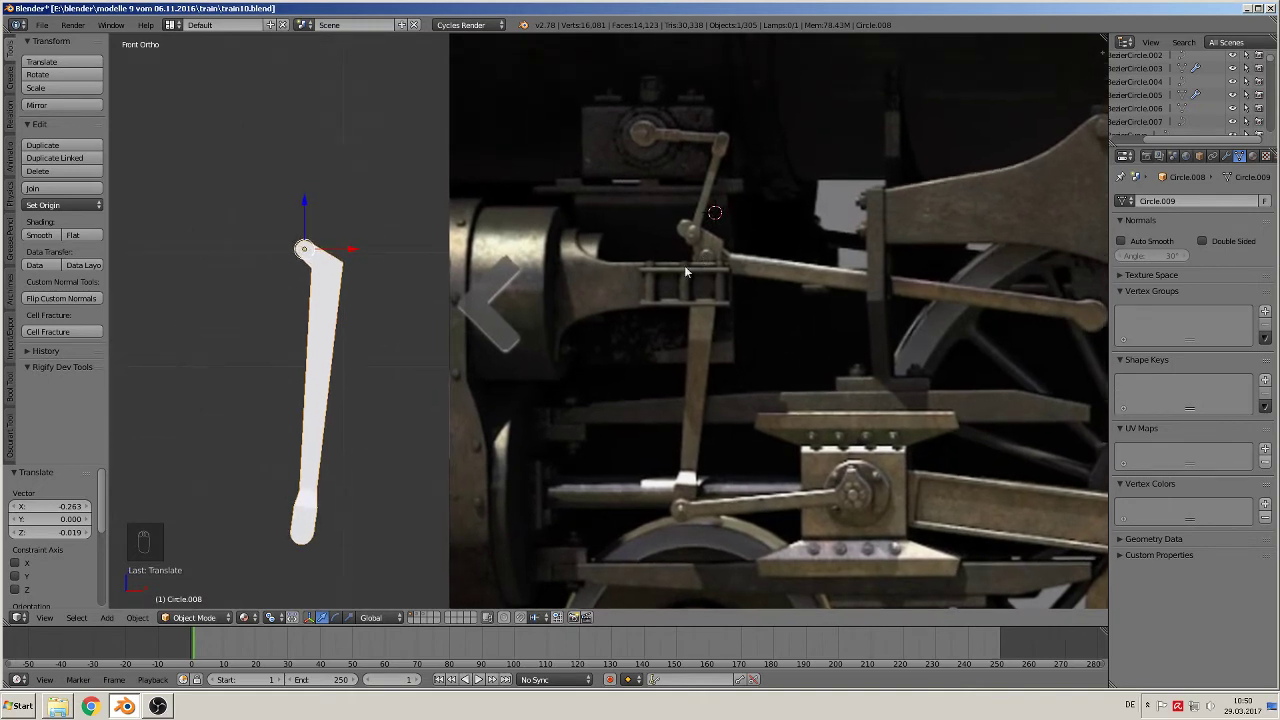
left_click(334, 280)
scroll(316, 277, "up", 2)
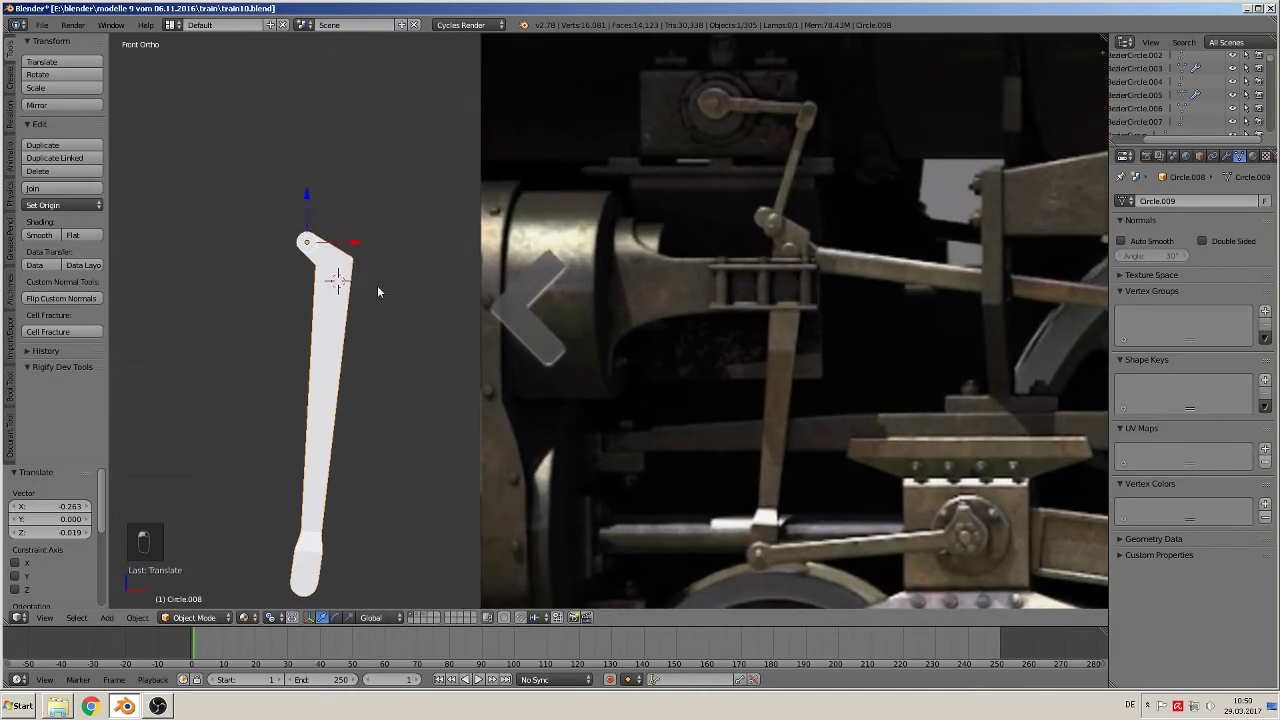
scroll(388, 293, "up", 1)
left_click(320, 270)
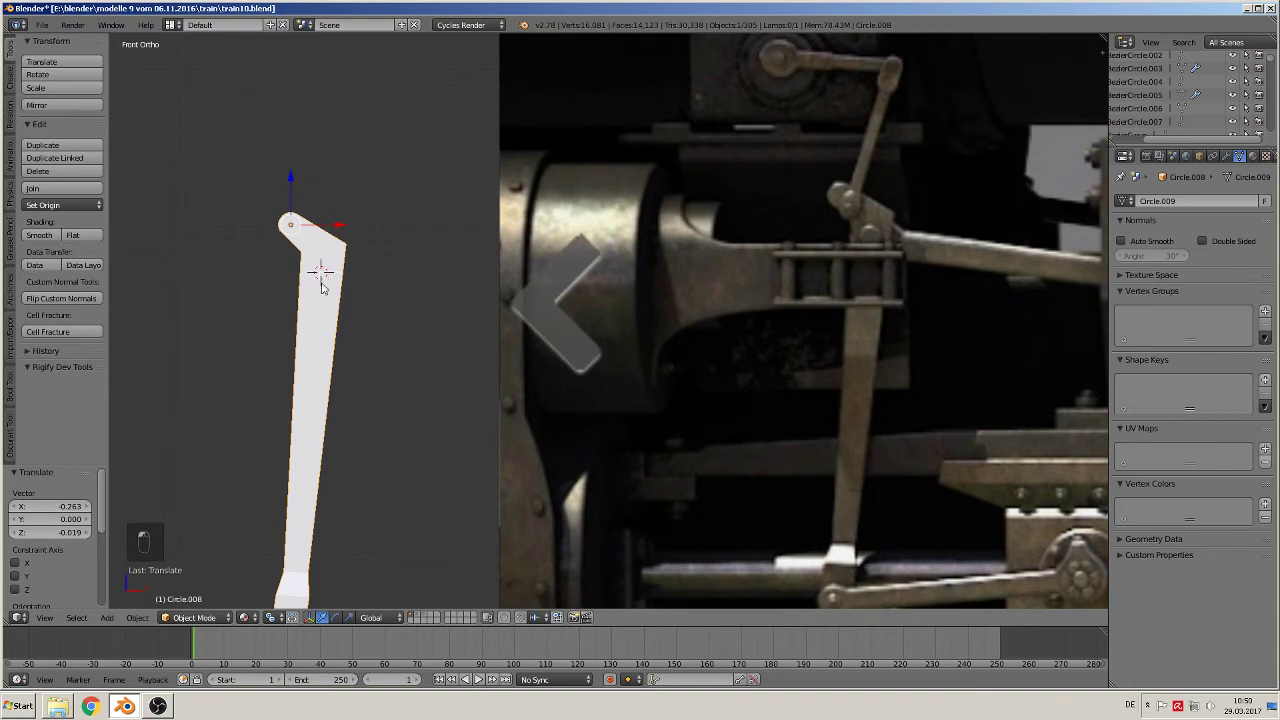
left_click(112, 618)
mouse_move(125, 602)
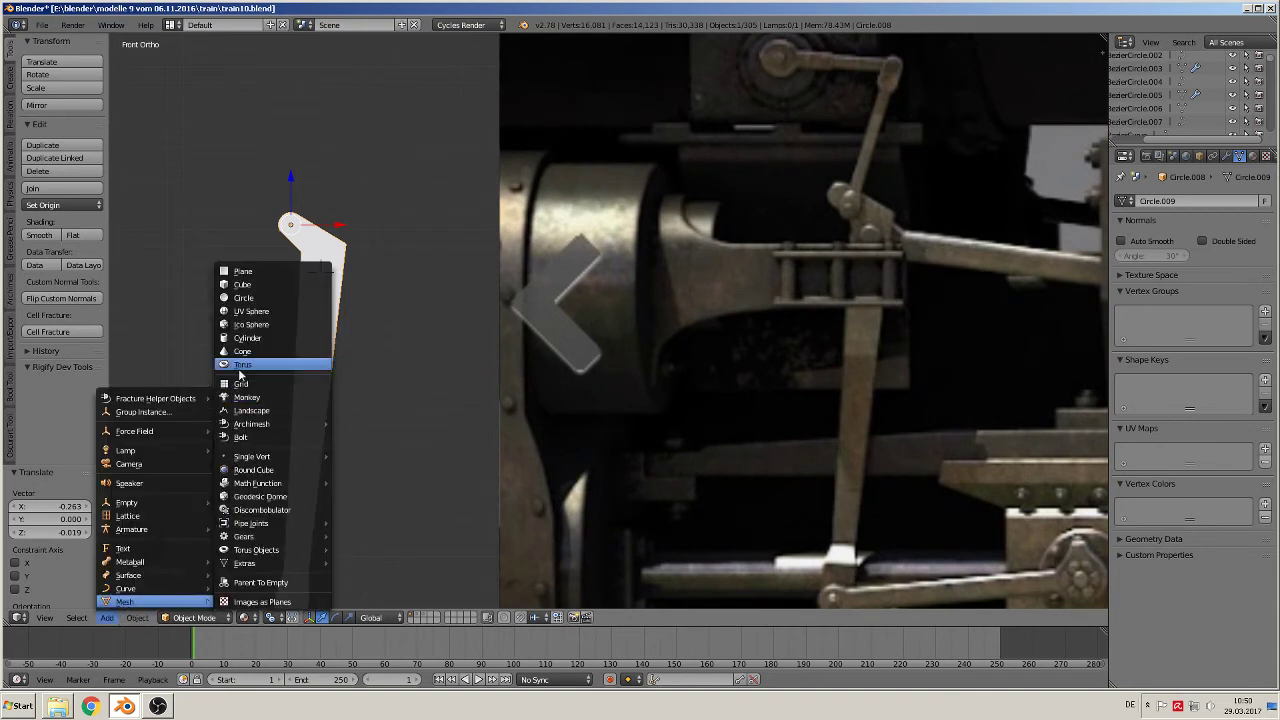
left_click(250, 339)
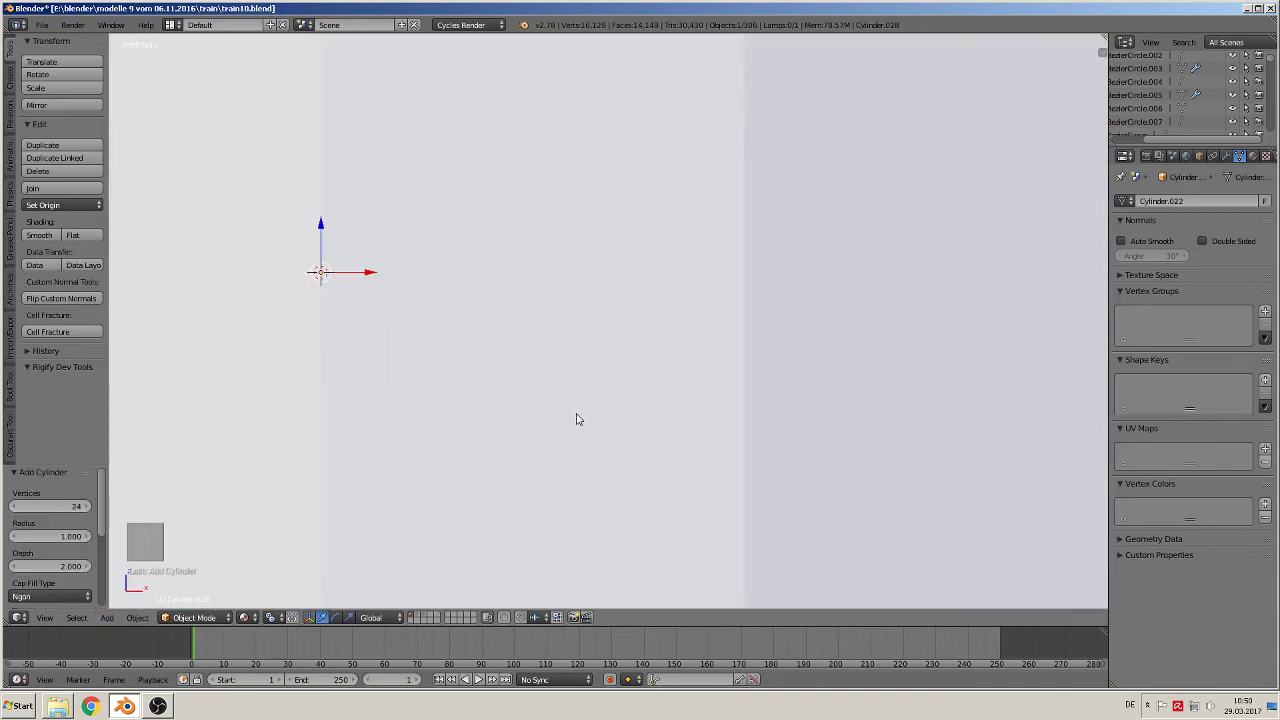
Step: Scale the cylinder by -0.011, rotate it 90° about X, and scale it by 0.697 to pin size
key("s")
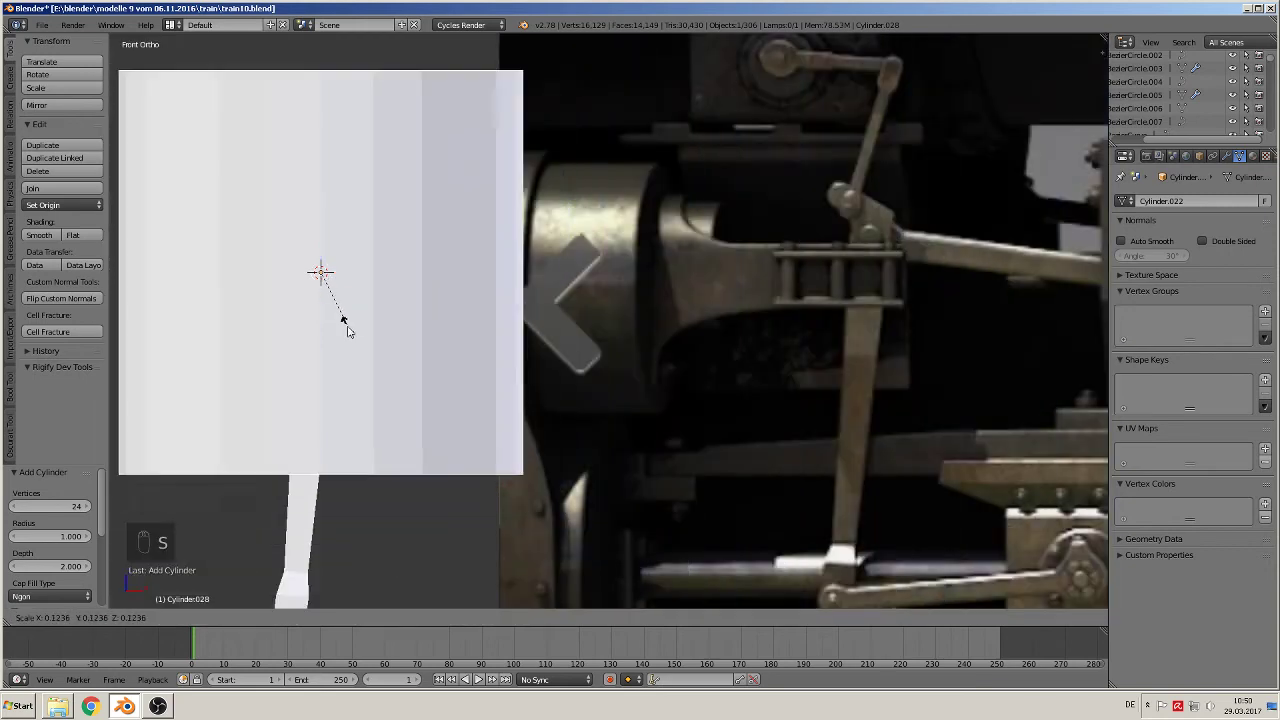
left_click(320, 280)
key("r")
key("x")
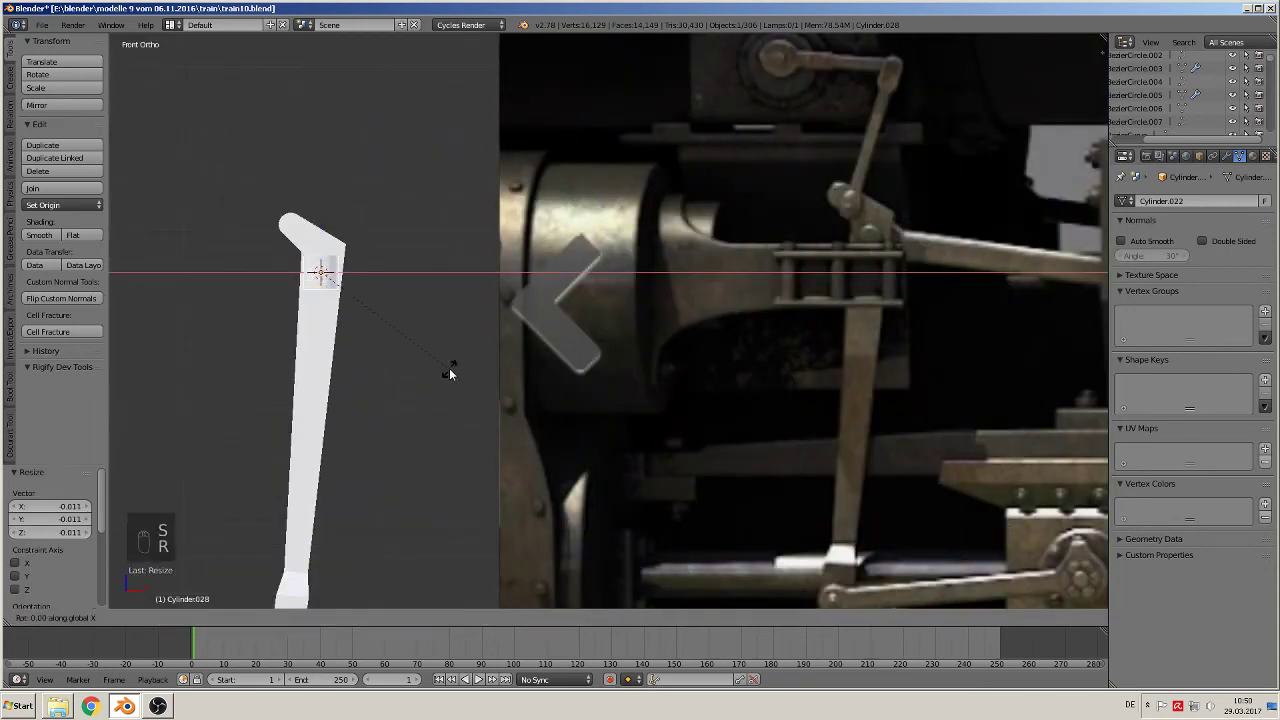
key("9")
key("0")
key("Return")
key("s")
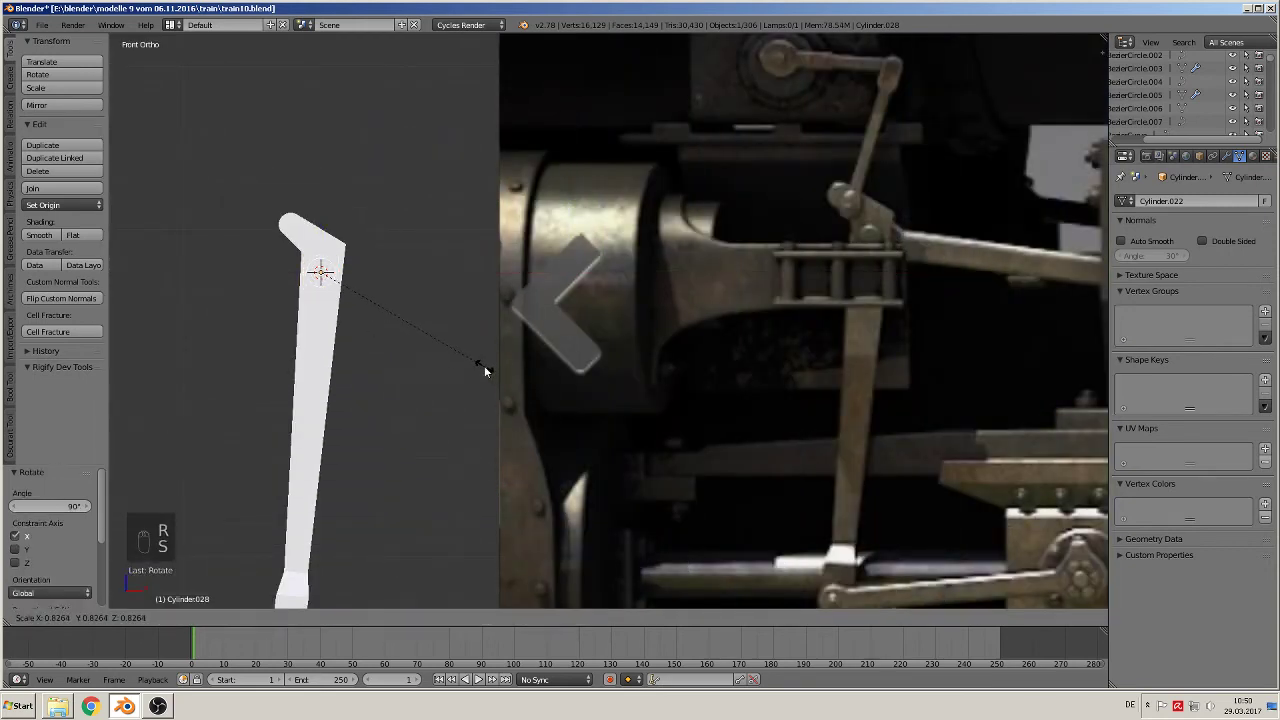
left_click(459, 356)
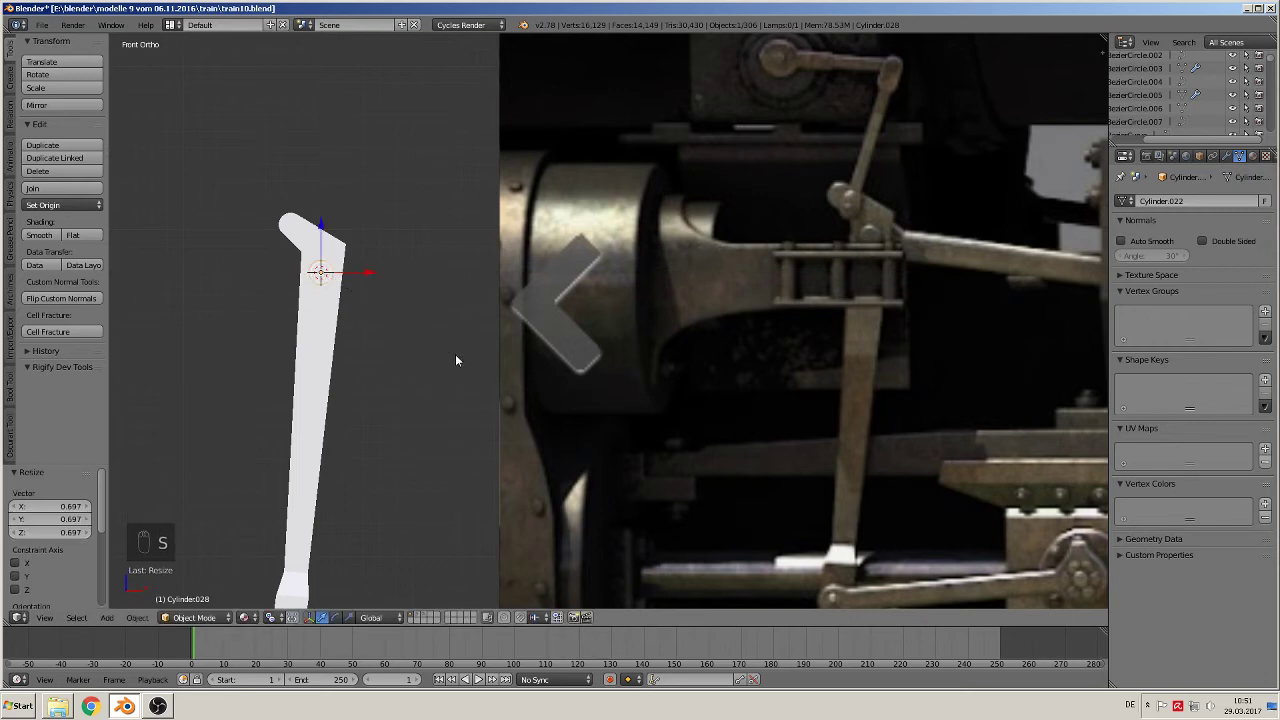
Step: Move the pin slightly along Y into the lever and scale it by 0.412 along Y into a thin disc
middle_click_drag(455, 354, 369, 287)
key("g")
key("y")
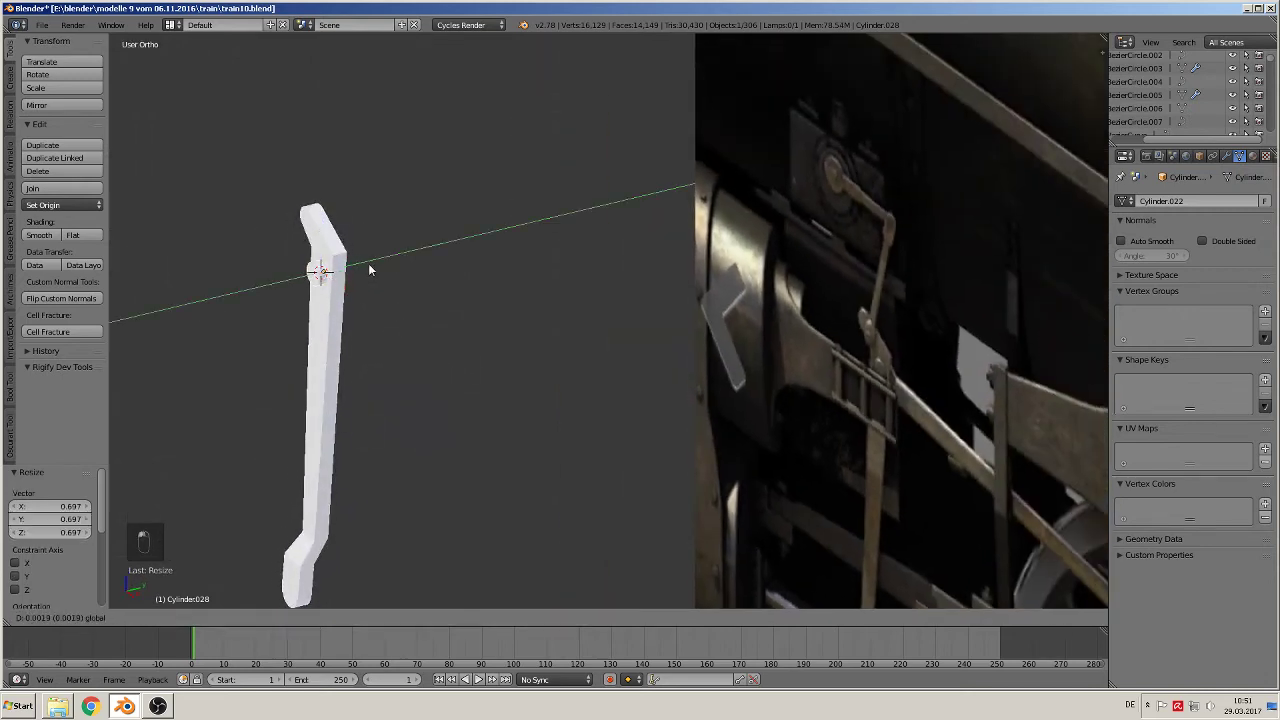
left_click(368, 266)
key("s")
key("y")
left_click(360, 281)
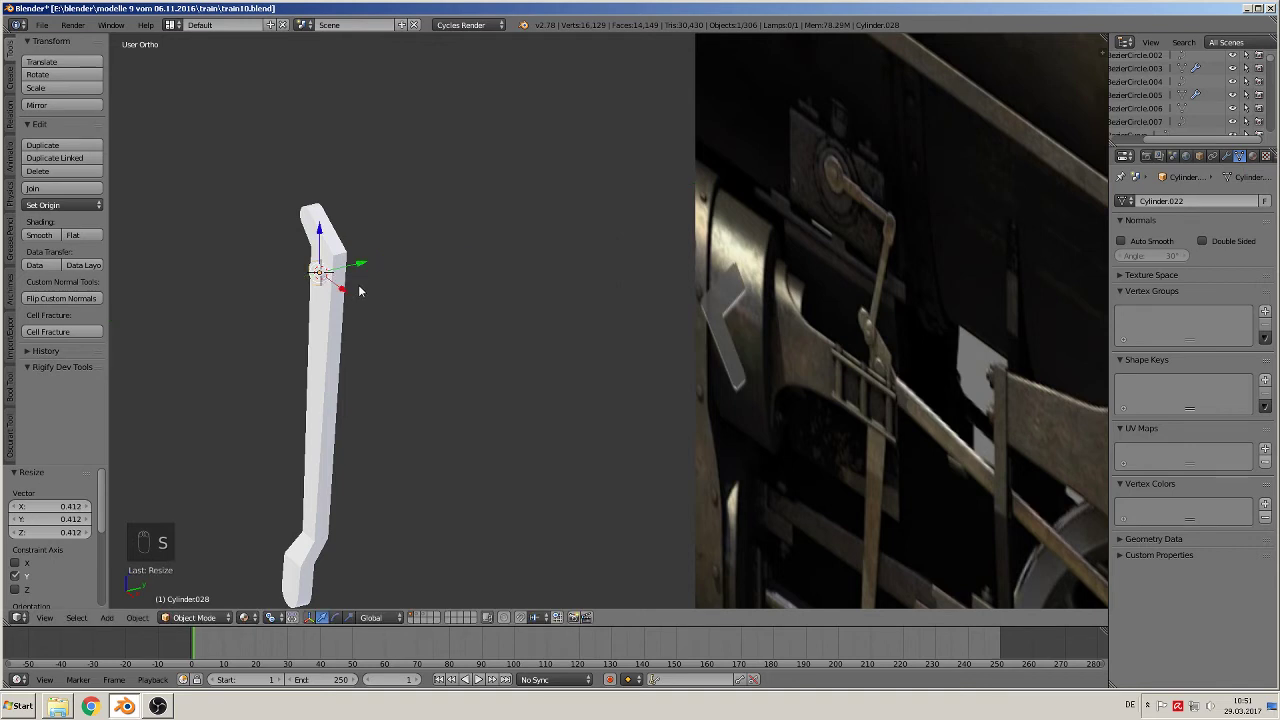
Step: Move the pin disc 0.001 along Y so it protrudes only slightly from the lever's front face
scroll(360, 287, "up", 3)
middle_click_drag(357, 290, 716, 371, "shift")
scroll(561, 342, "up", 1)
scroll(561, 347, "up", 3)
key("g")
key("y")
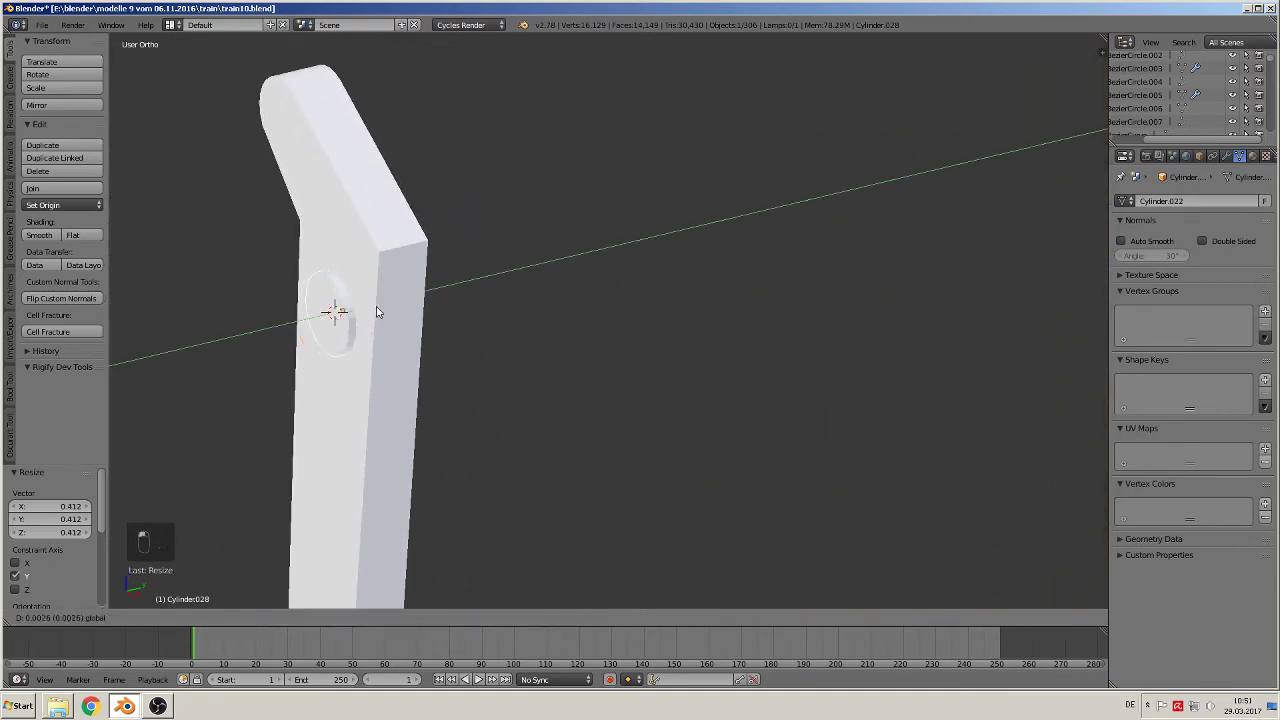
left_click(369, 313)
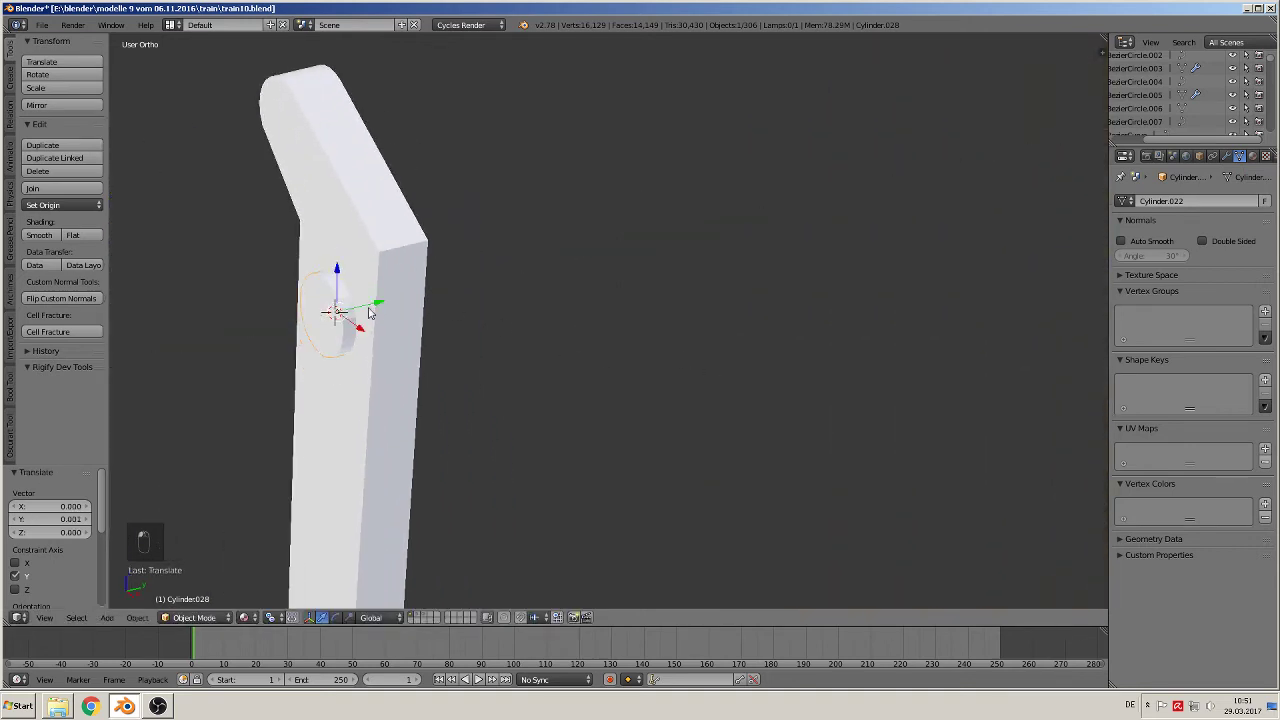
Step: Shade the pin disc smooth and add an edge loop near each end of its rim
left_click(40, 235)
key("Tab")
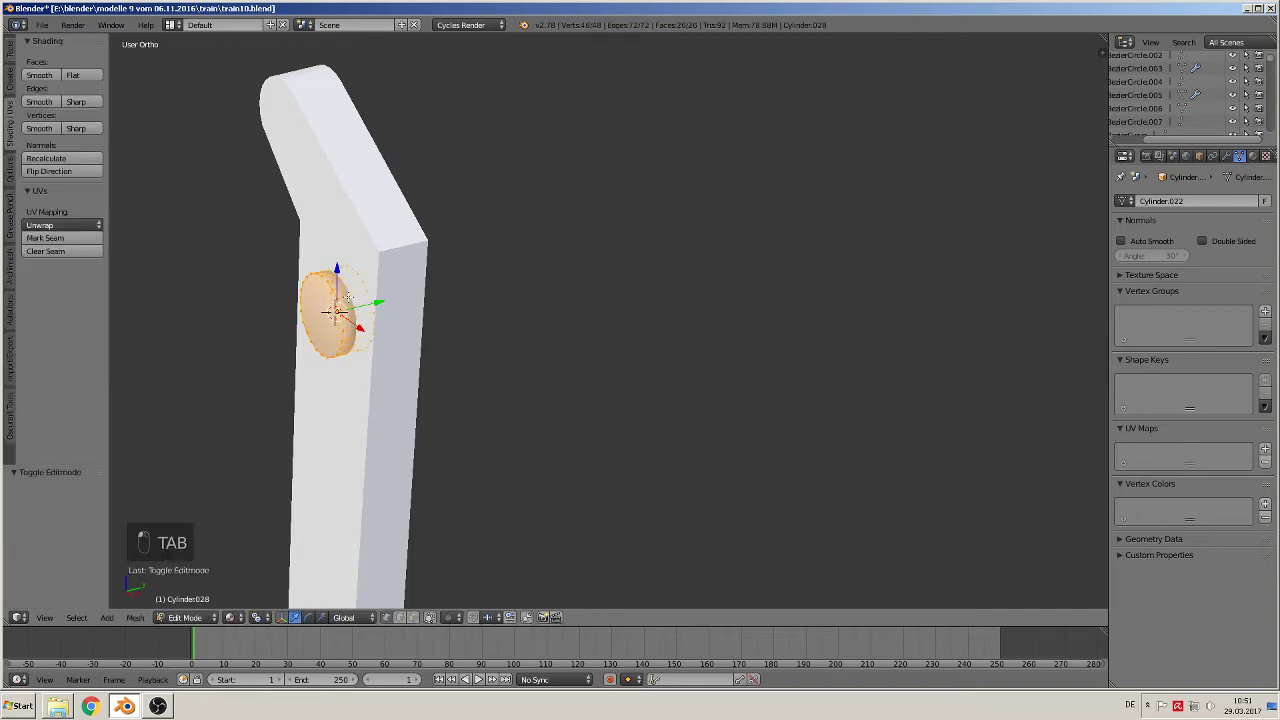
key("ctrl+r")
left_click(340, 302)
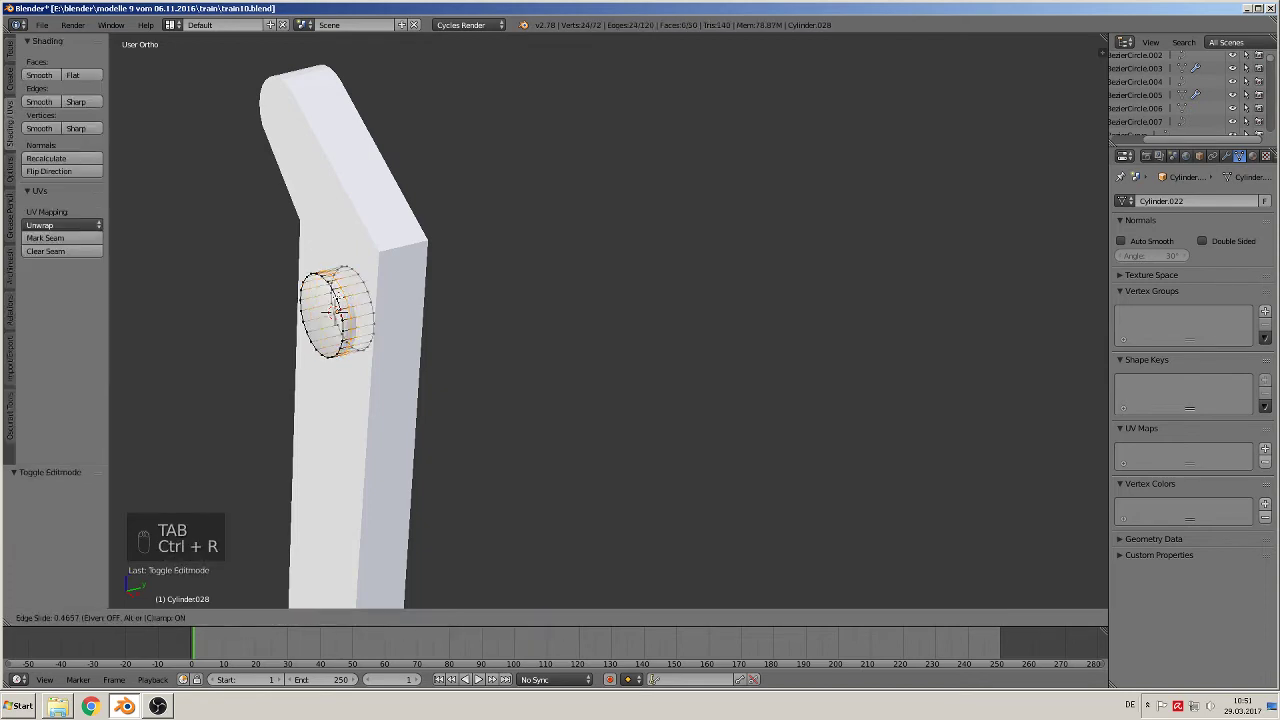
left_click(342, 300)
key("ctrl+r")
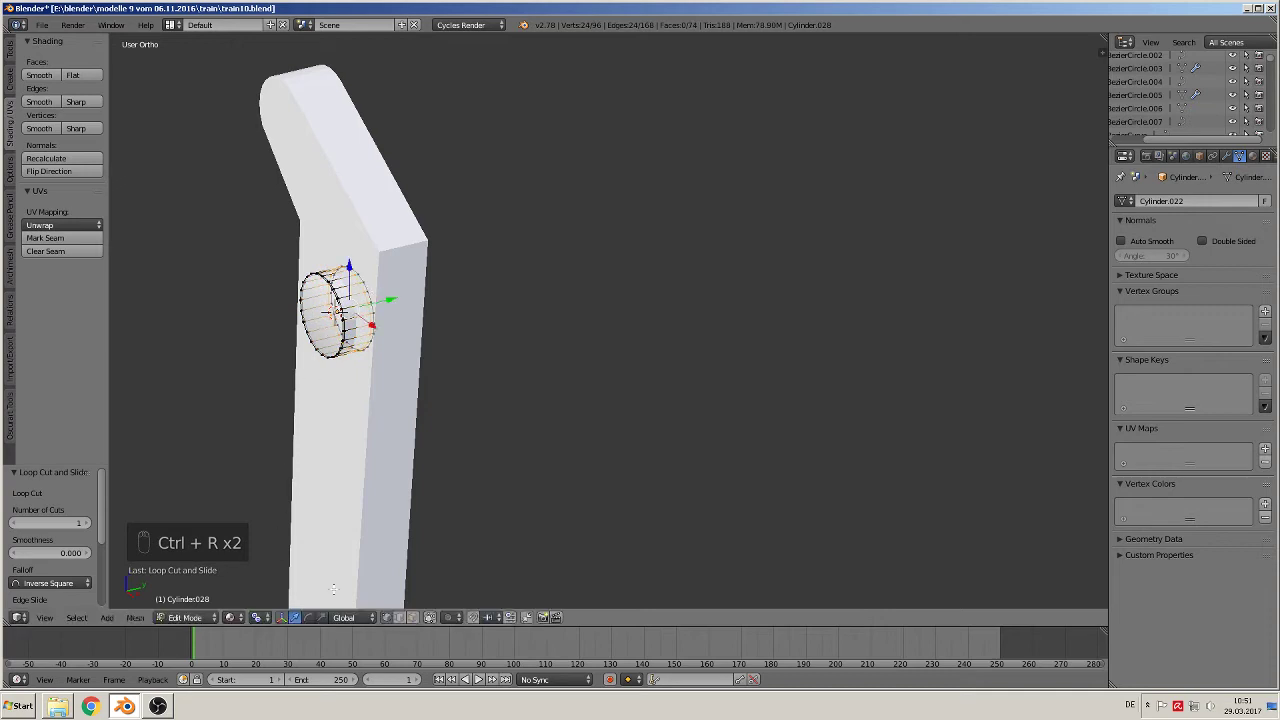
Step: Select the pin's front cap face in face selection mode and return to Object Mode
left_click(413, 618)
right_click(321, 316)
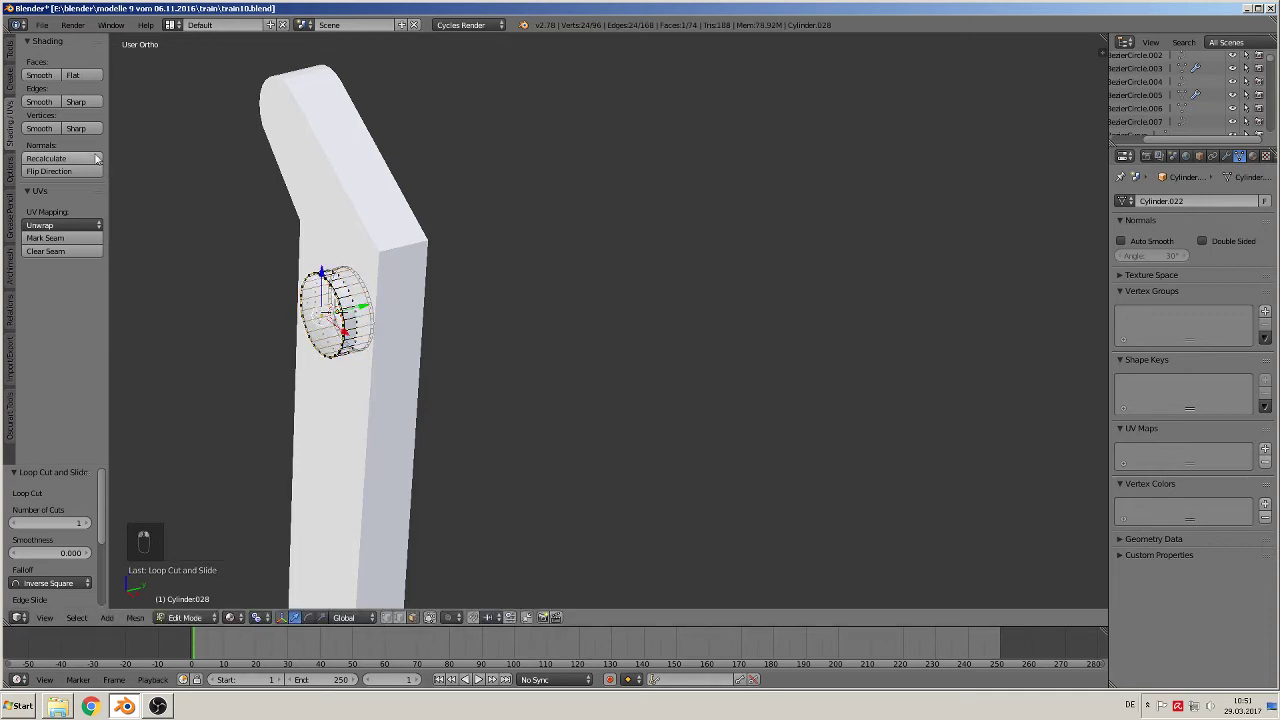
key("Tab")
Step: Add the upright lever to the selection and join it with the pin disc into one object
scroll(378, 365, "down", 3)
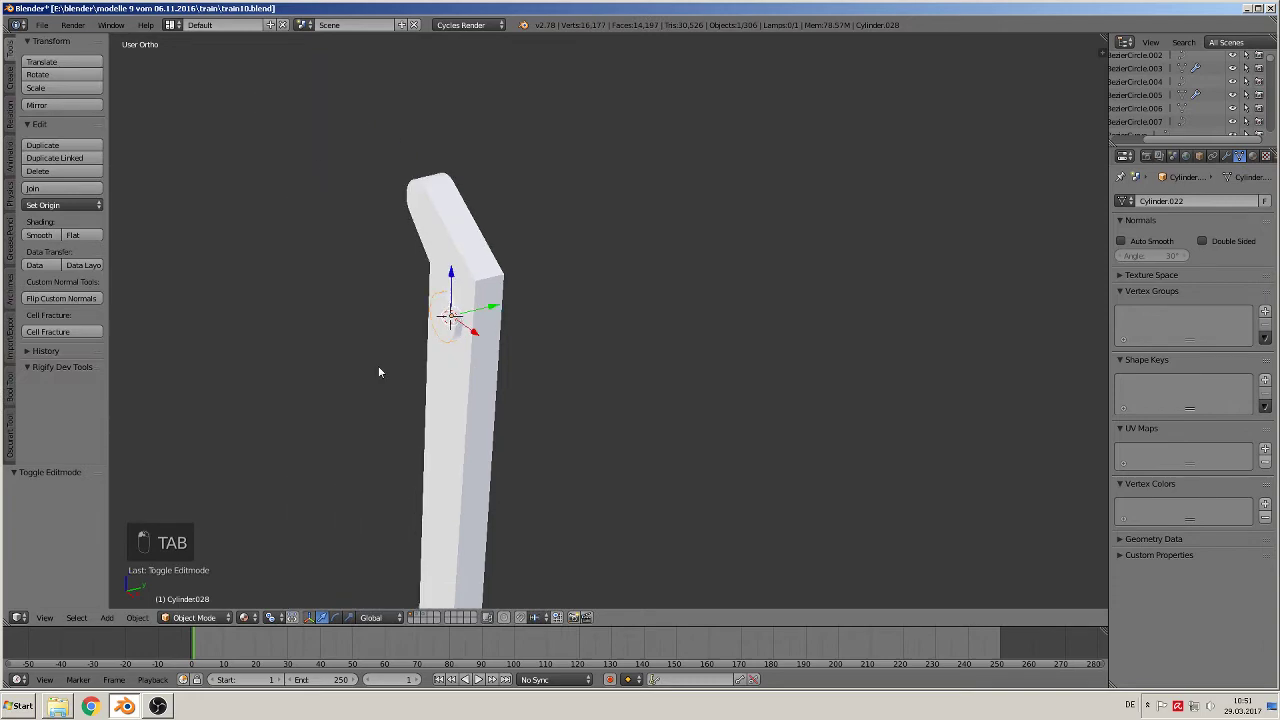
scroll(378, 365, "up", 1)
middle_click_drag(397, 376, 457, 353)
right_click(435, 248)
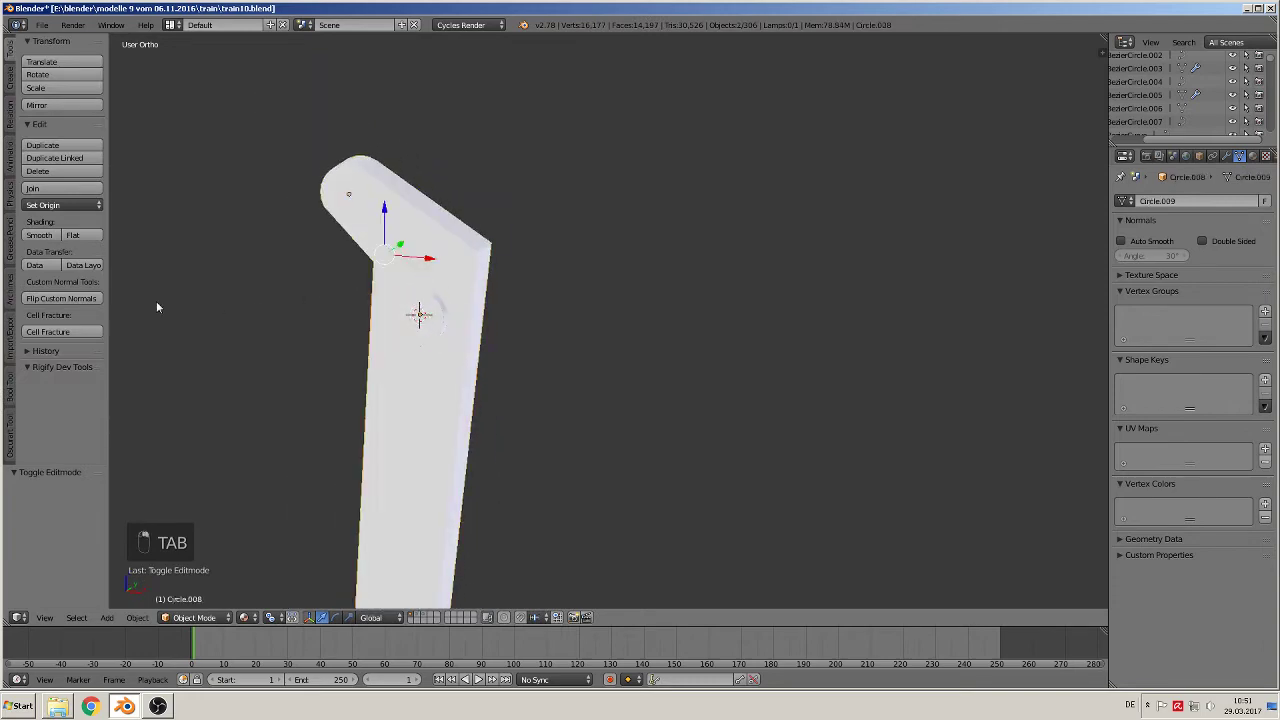
left_click(60, 189)
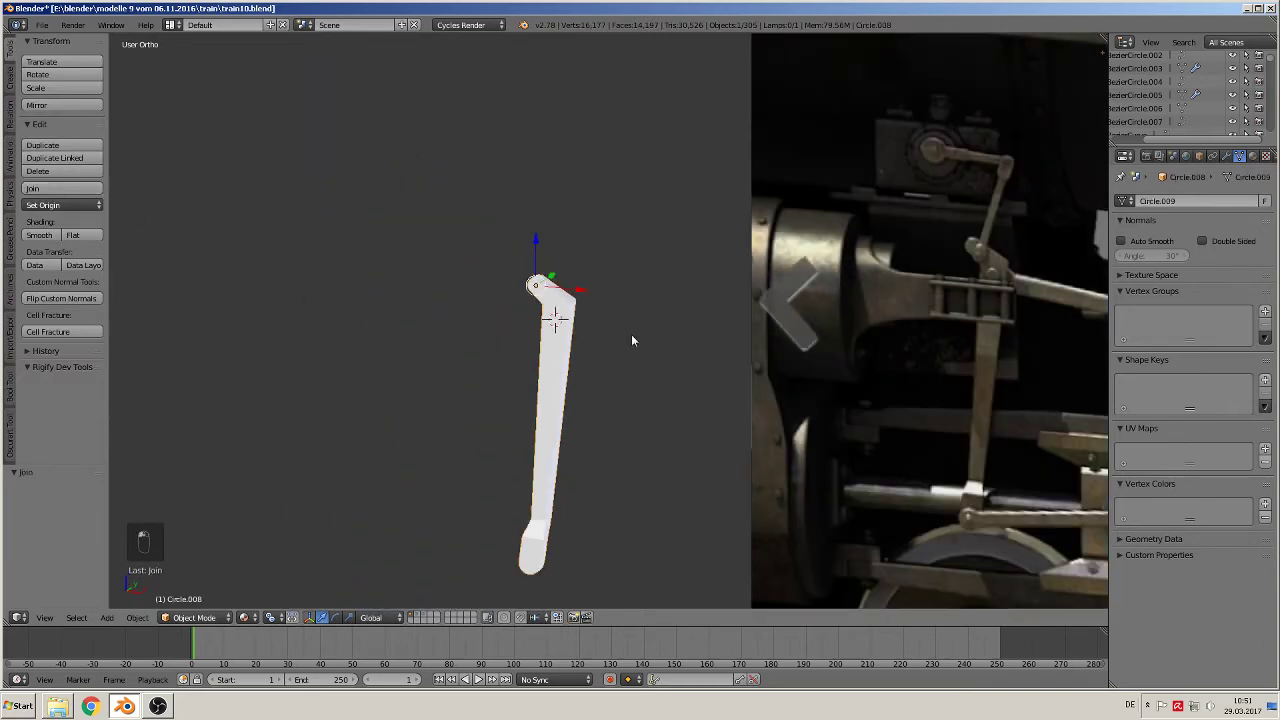
Step: In front view, move the finished lever 0.048 along X and 1.127 along Z, up beside the other parts above the reference image
key("KP_1")
scroll(660, 353, "down", 2)
middle_click_drag(594, 396, 504, 394, "shift")
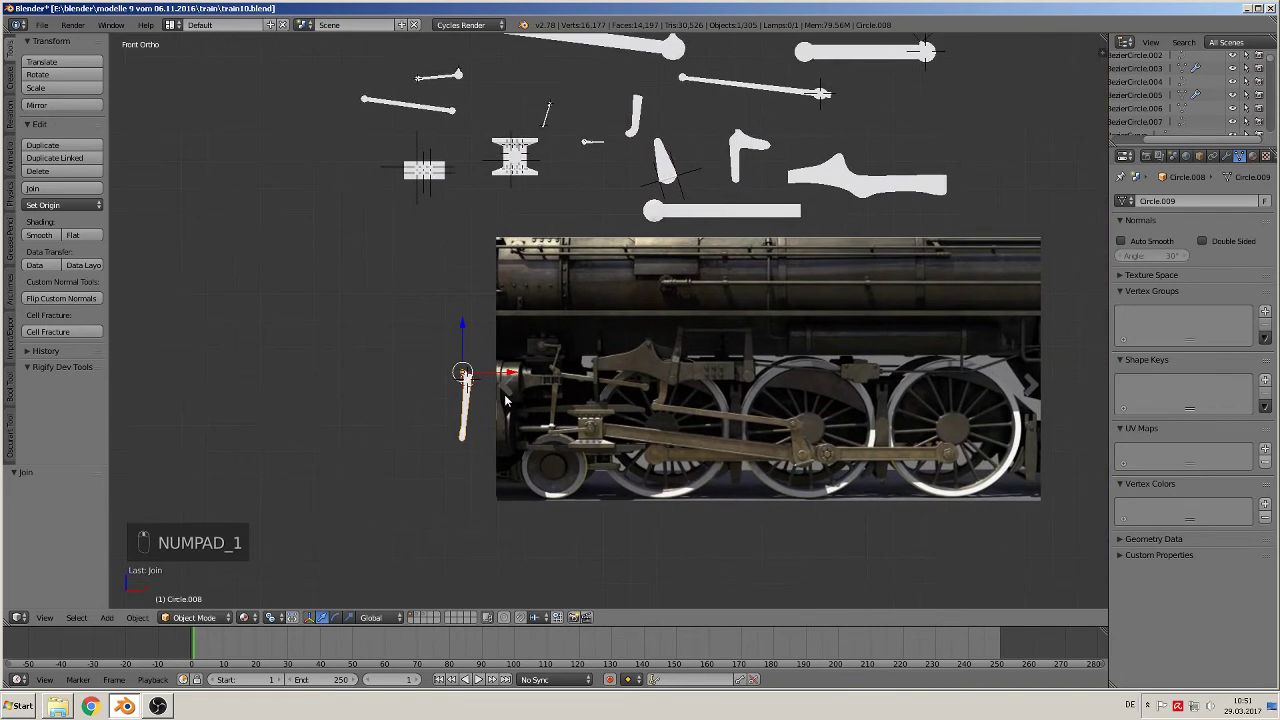
key("g")
left_click(514, 93)
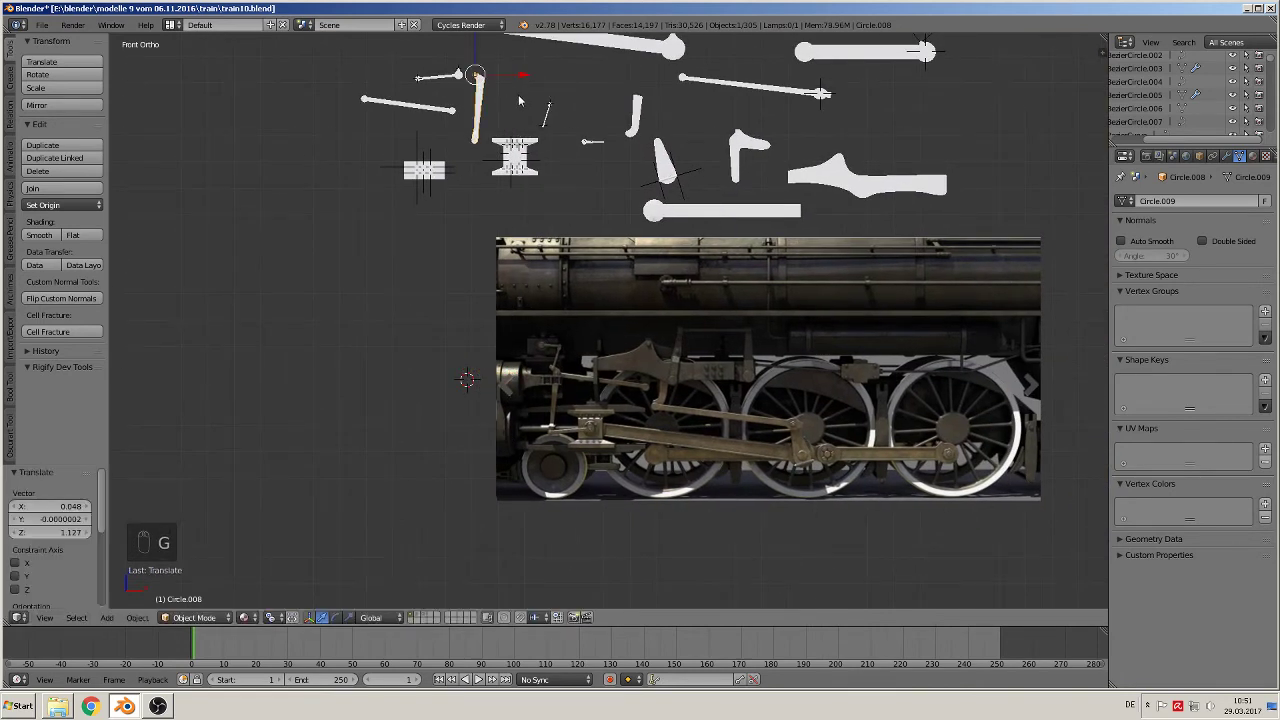
Step: Place the 3D cursor on the round pin at the slanted link's lower end in the reference and add a 24-vertex cylinder
scroll(672, 318, "up", 6)
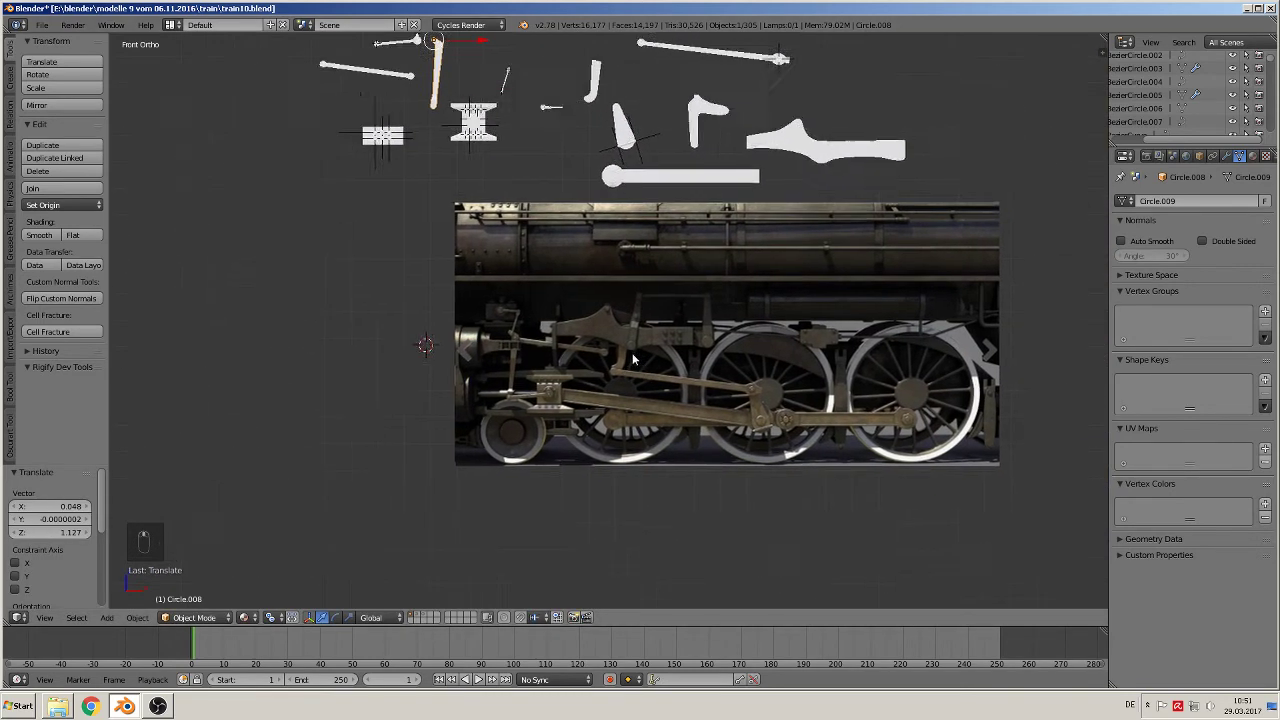
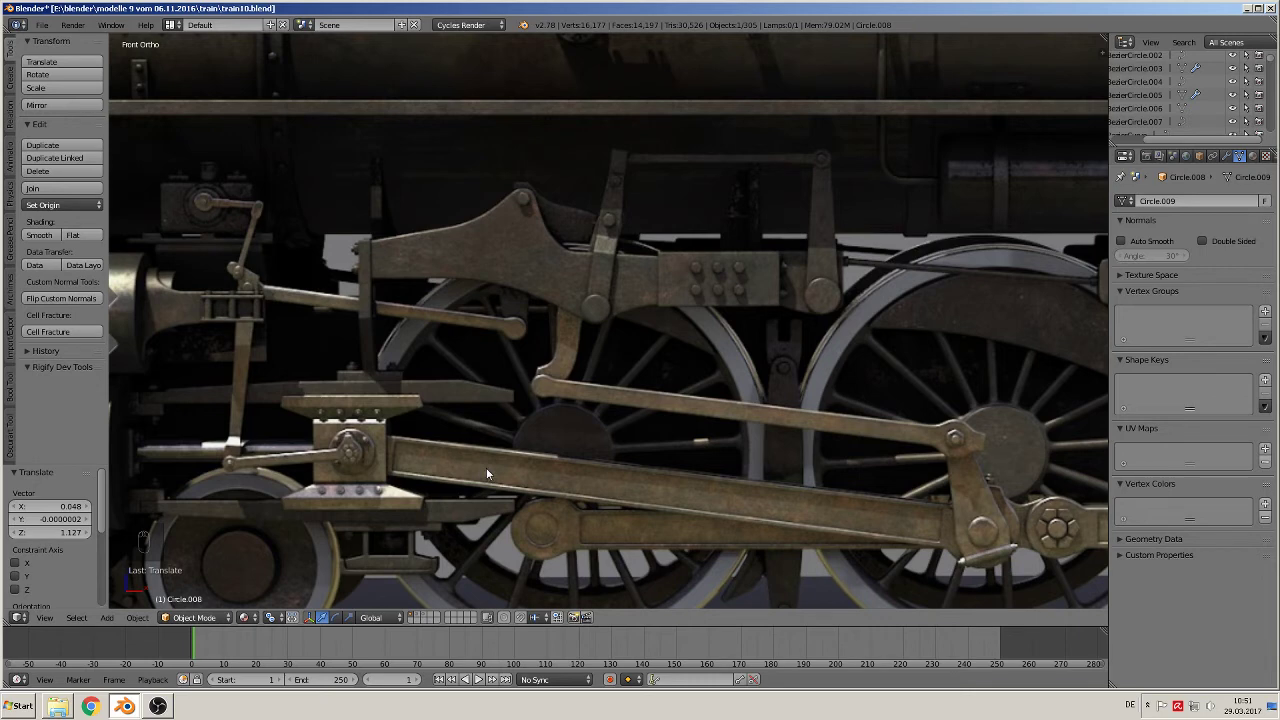
scroll(630, 365, "down", 1)
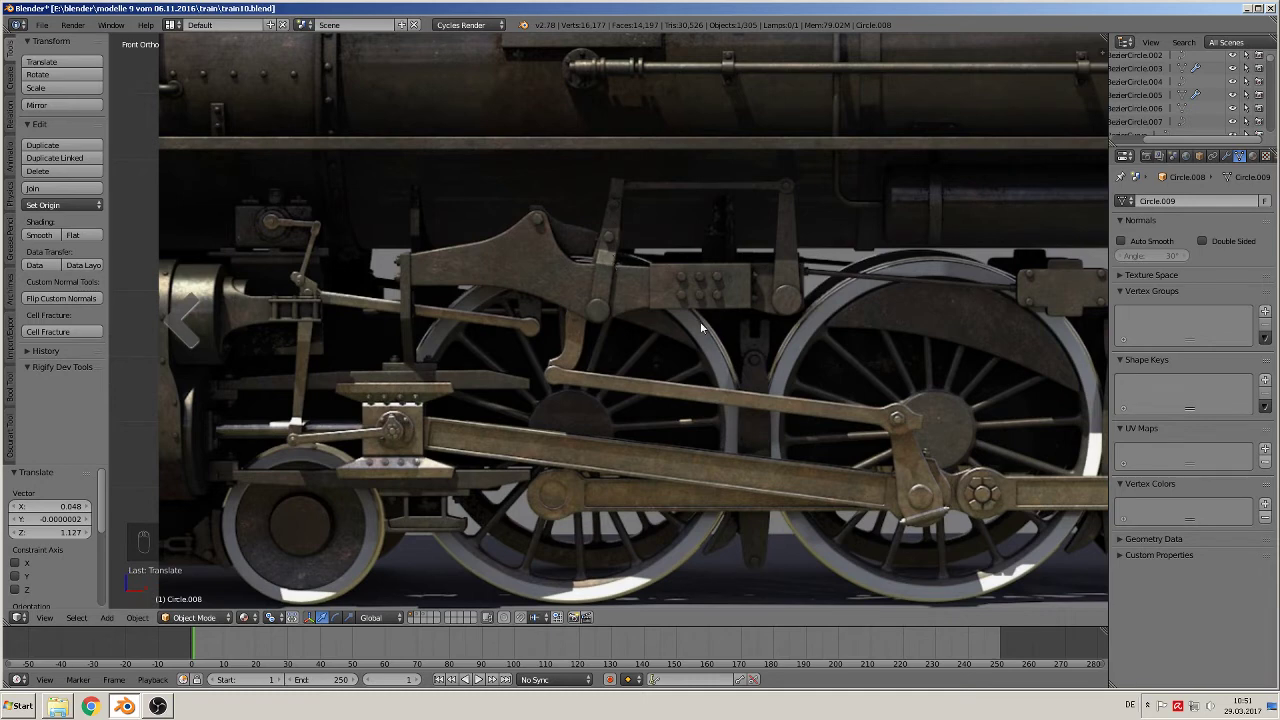
scroll(701, 328, "up", 4)
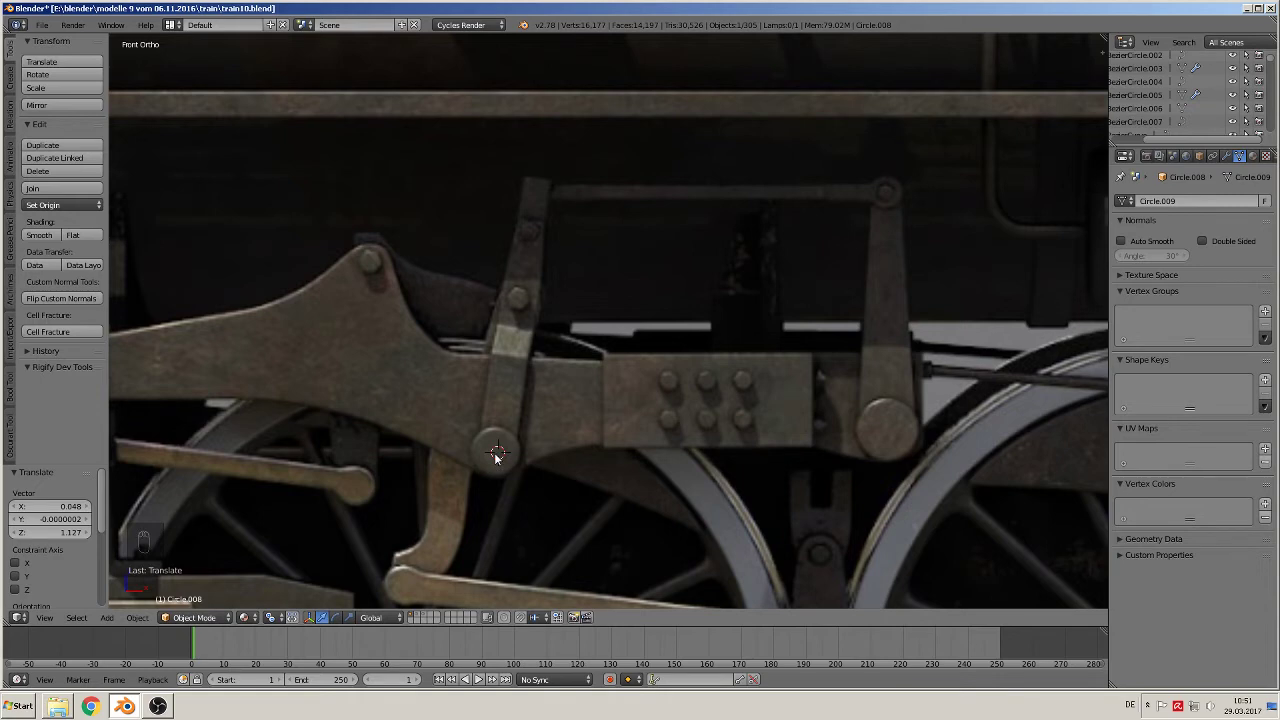
left_click(108, 617)
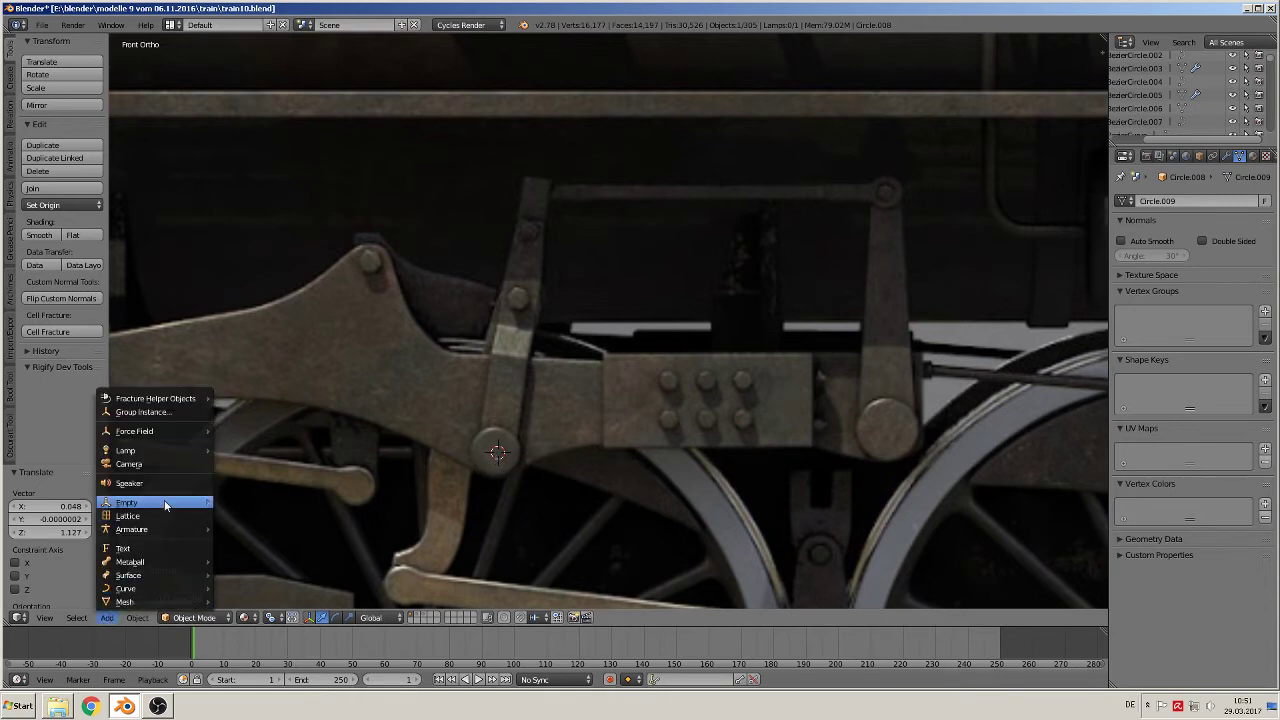
mouse_move(140, 601)
left_click(291, 338)
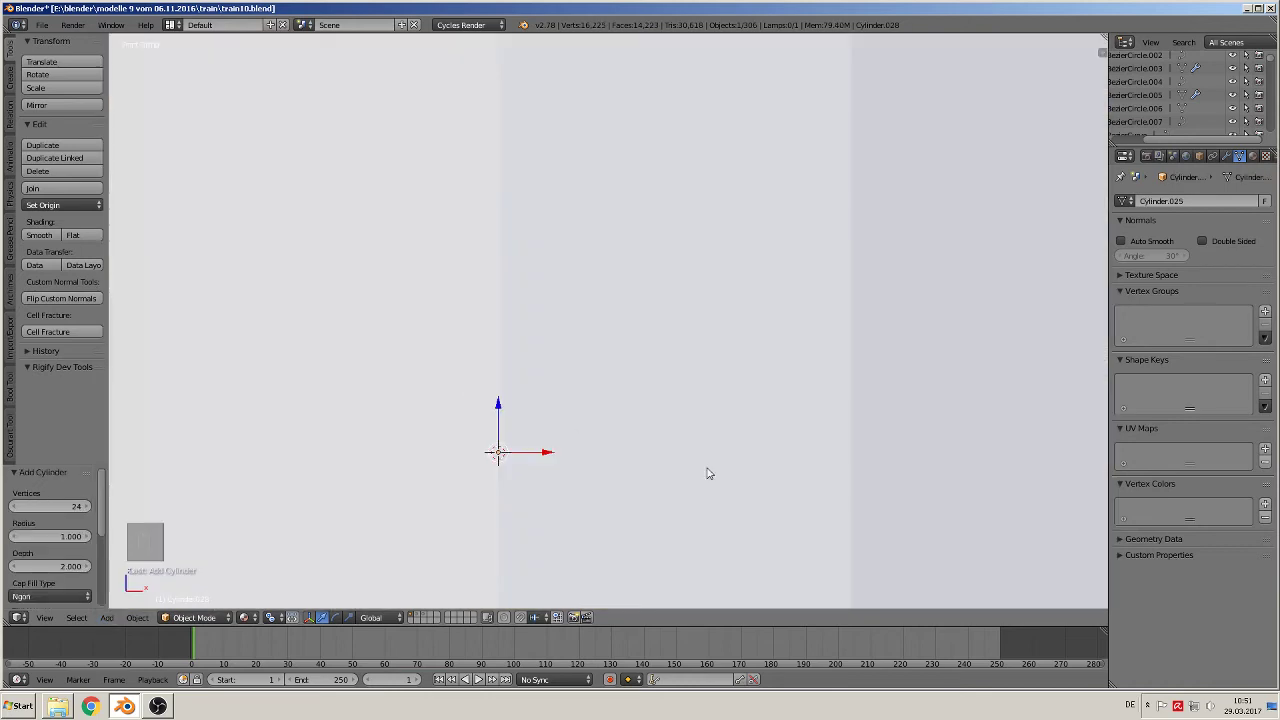
Step: Rotate the cylinder about X to face the front view and scale it by 0.936, 0.020 and 0.866 to the reference pin's size
key("s")
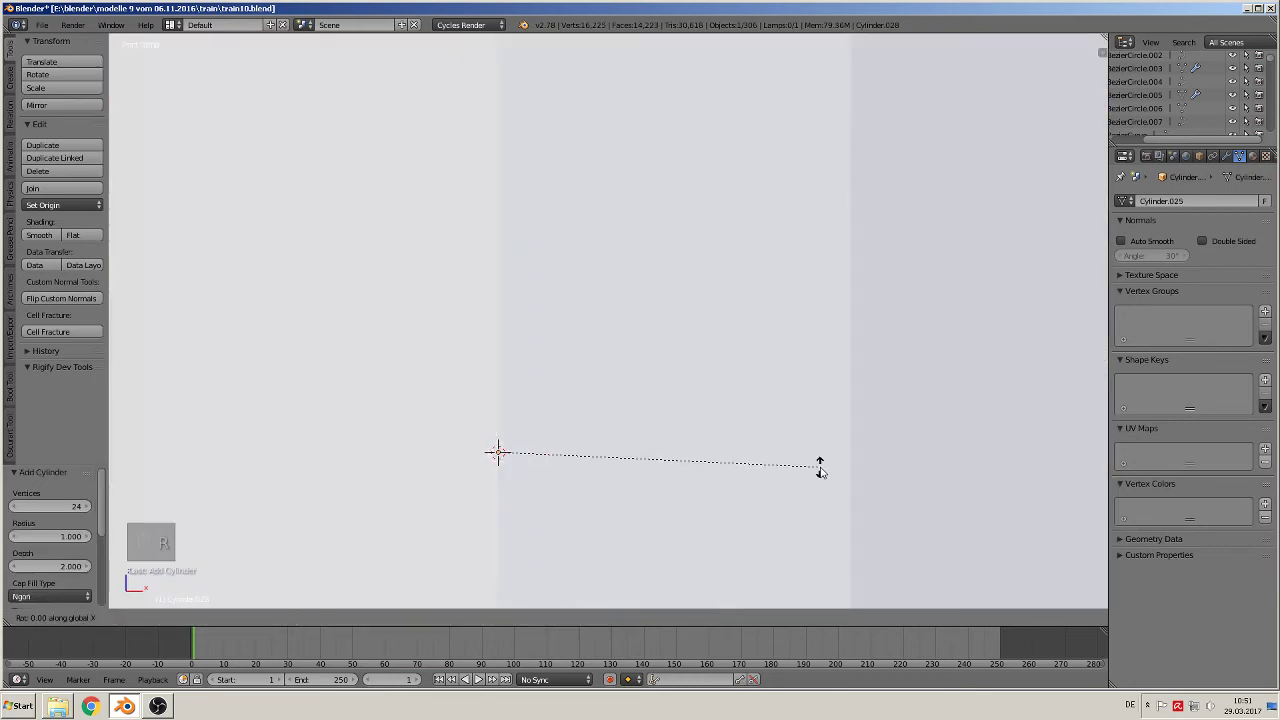
left_click(820, 470)
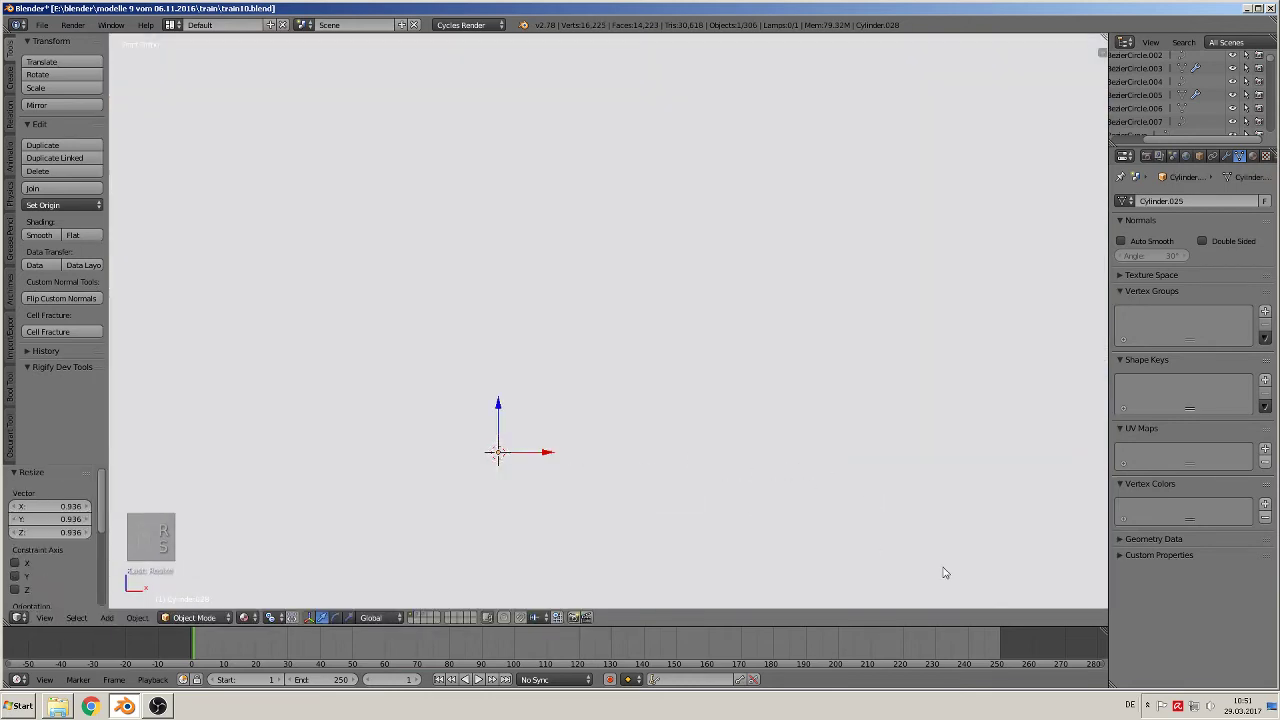
key("s")
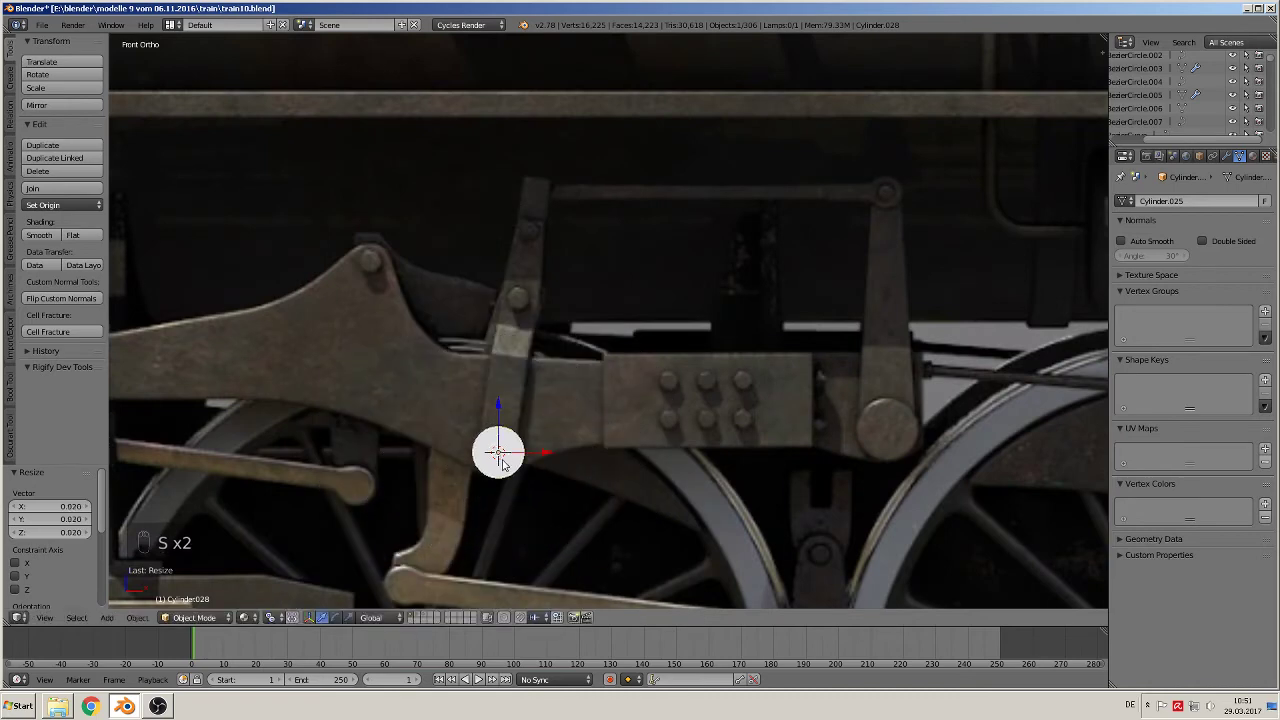
left_click(502, 462)
key("s")
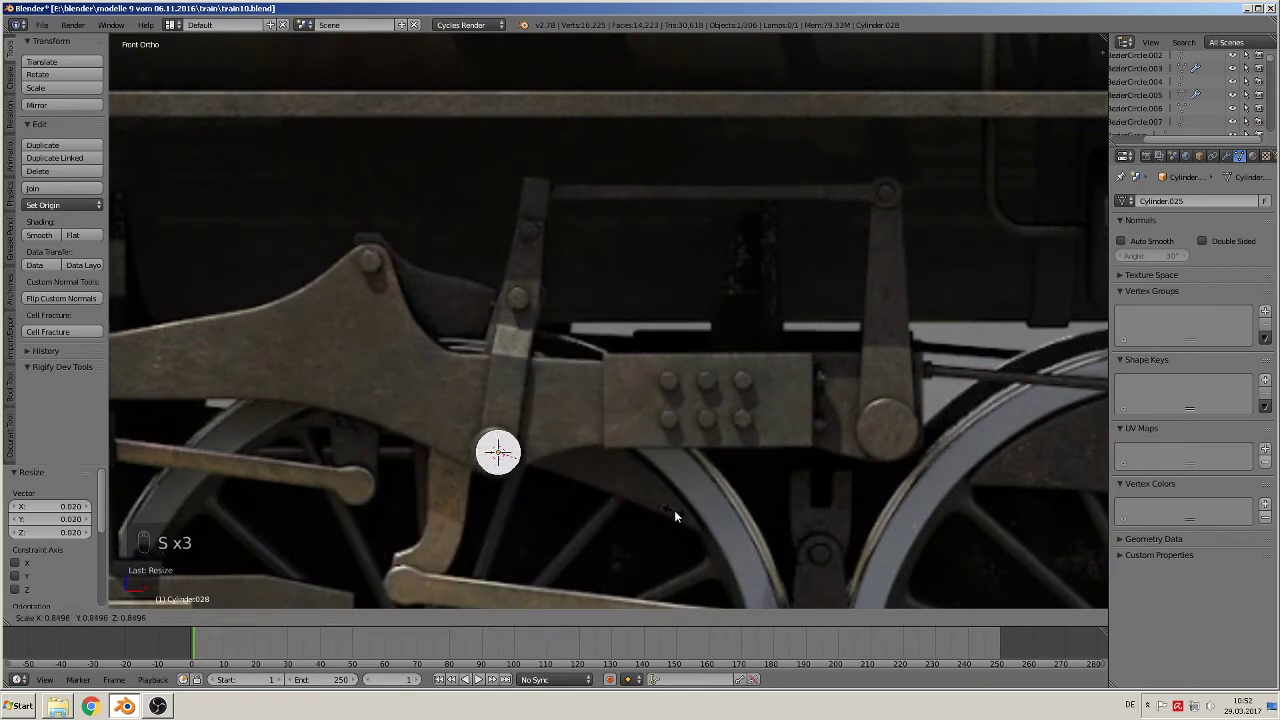
left_click(674, 512)
Step: Move the cylinder -0.046 along Y in front of the reference image and scale it by 0.378 along Y into a disc
middle_click_drag(520, 444, 500, 458)
key("g")
key("y")
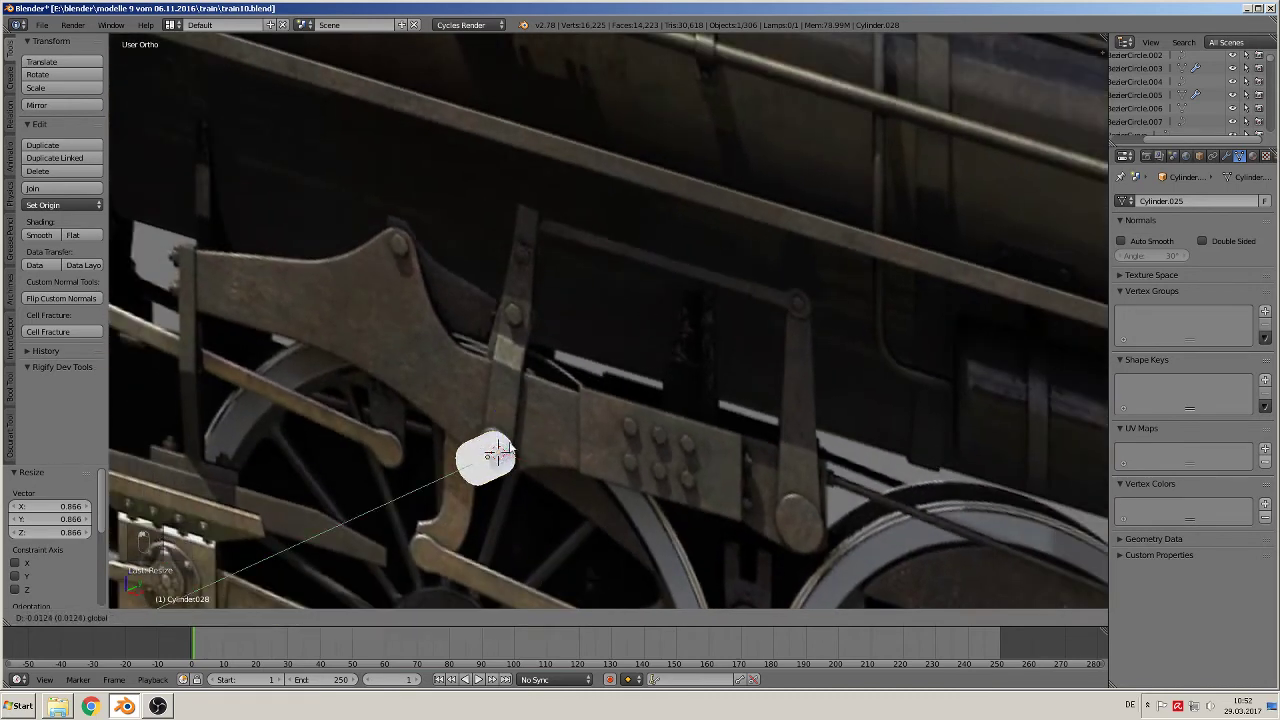
left_click(577, 496)
key("s")
key("y")
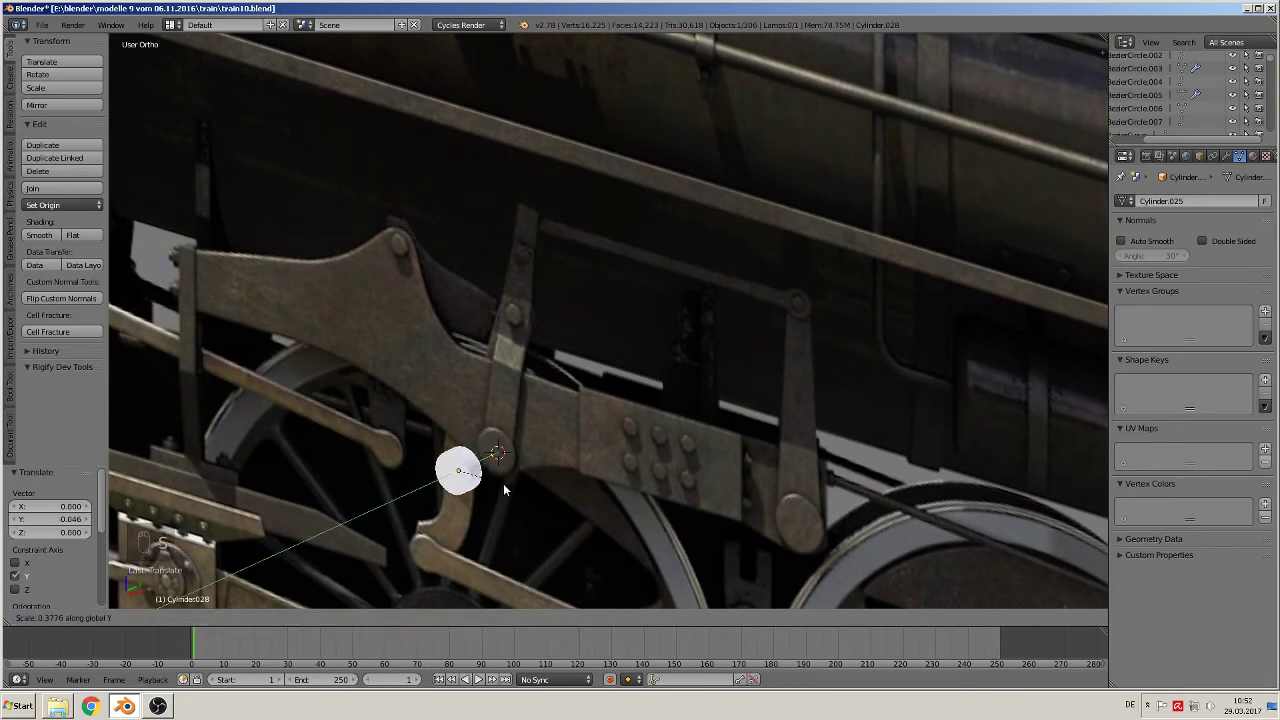
left_click(503, 483)
Step: Shade the new disc smooth and add an edge loop near each end of its rim
middle_click_drag(515, 410, 599, 365, "shift")
scroll(599, 365, "up", 3)
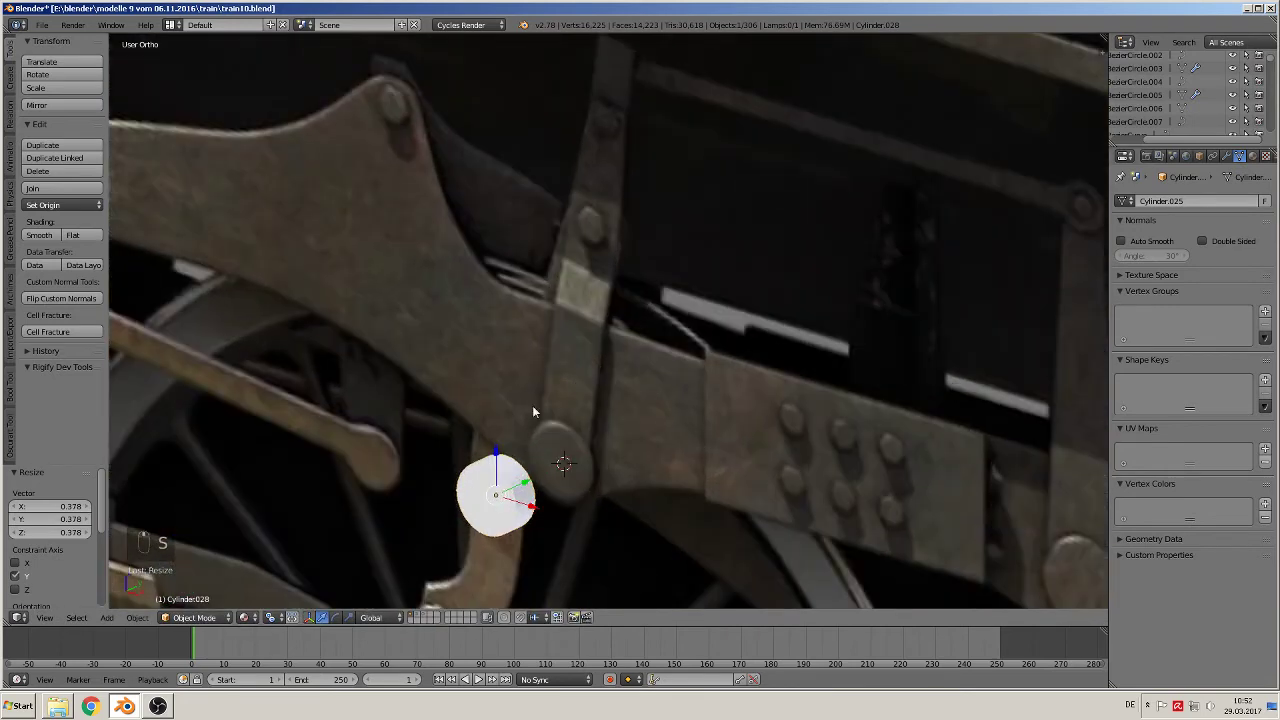
left_click(44, 237)
scroll(518, 460, "up", 2)
middle_click_drag(521, 433, 548, 248, "shift")
key("Tab")
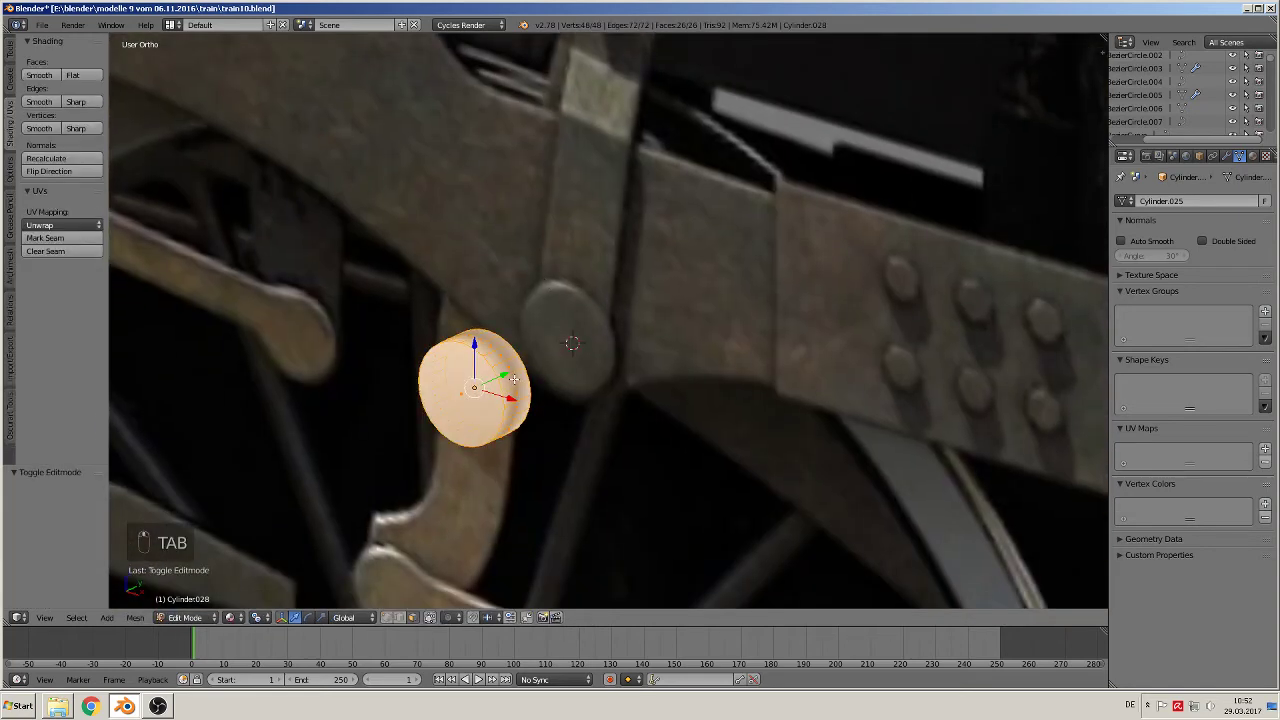
key("ctrl+r")
left_click(510, 382)
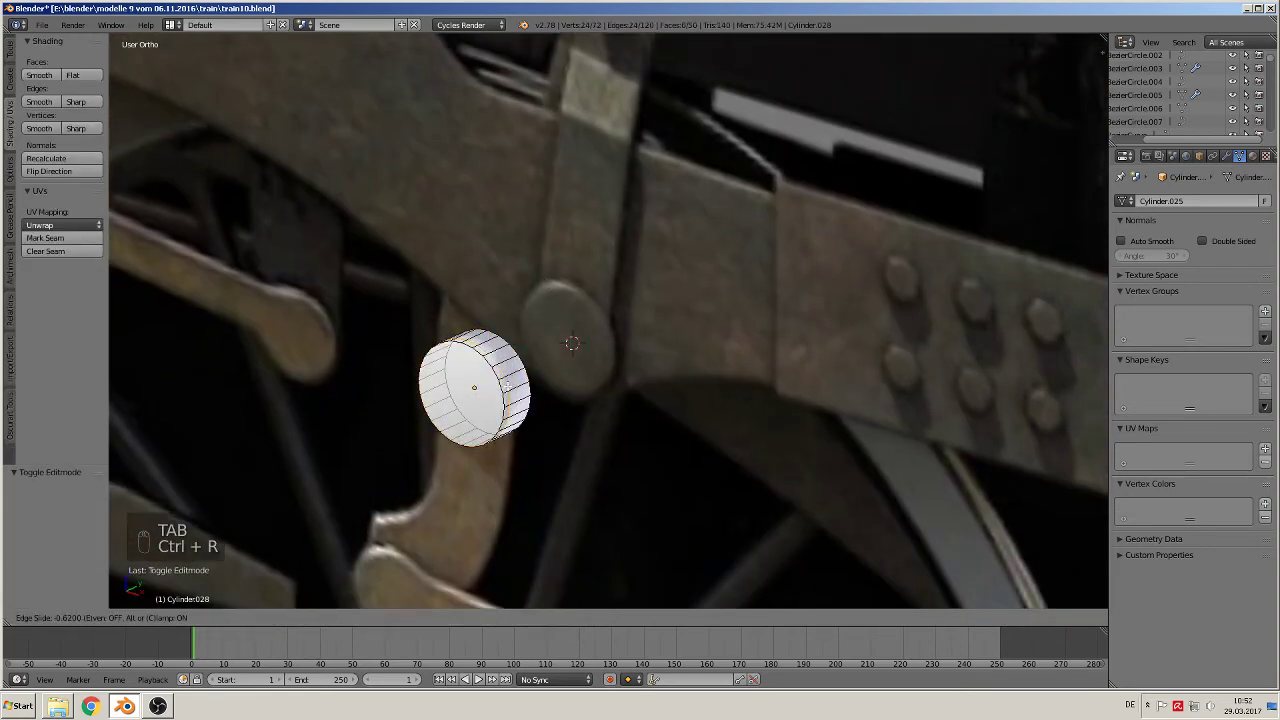
left_click(507, 388)
key("ctrl+r")
left_click(513, 375)
left_click(520, 371)
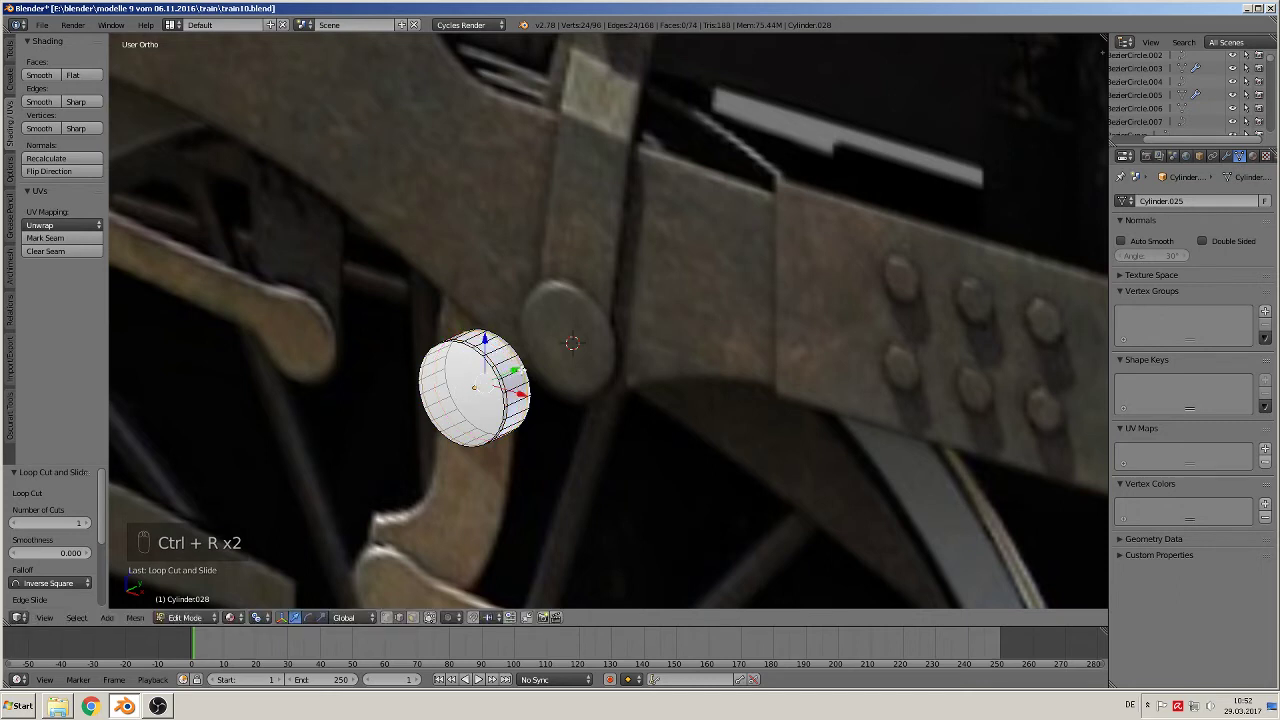
Step: Shade the disc's front cap face flat, return to Object Mode and deselect everything
left_click(412, 618)
right_click(479, 390)
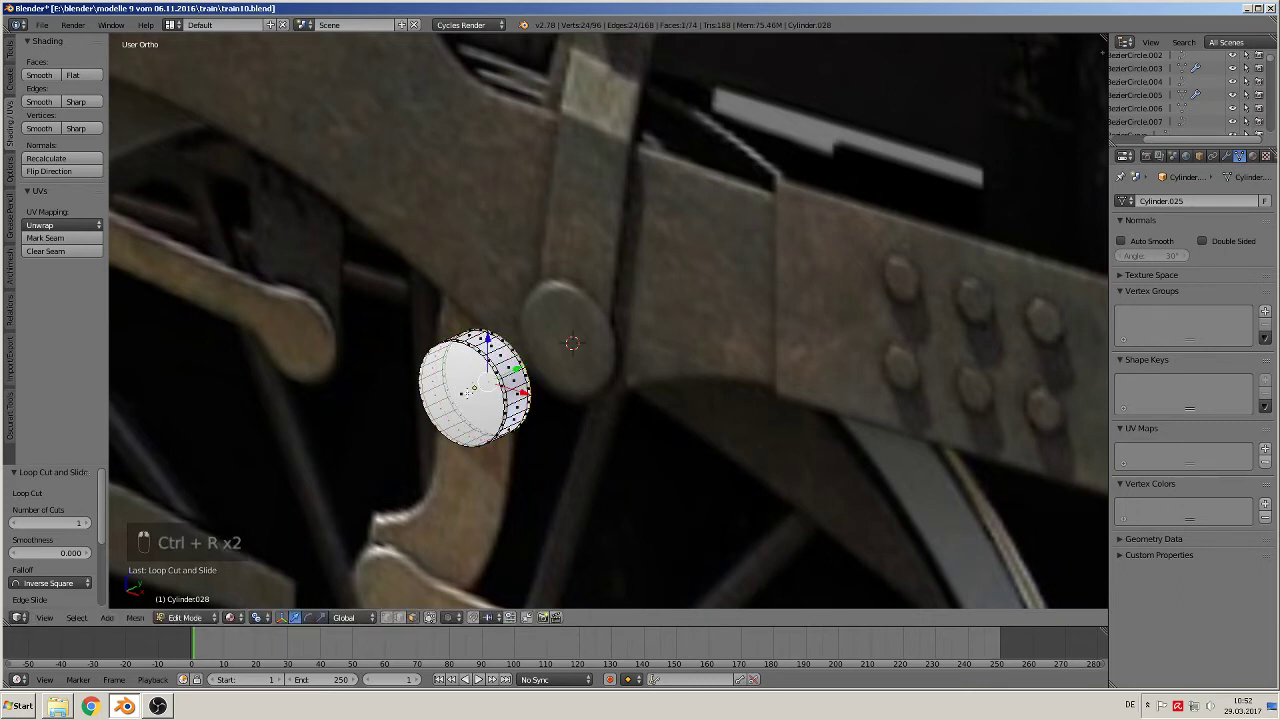
right_click(460, 401)
right_click(463, 396)
left_click(80, 75)
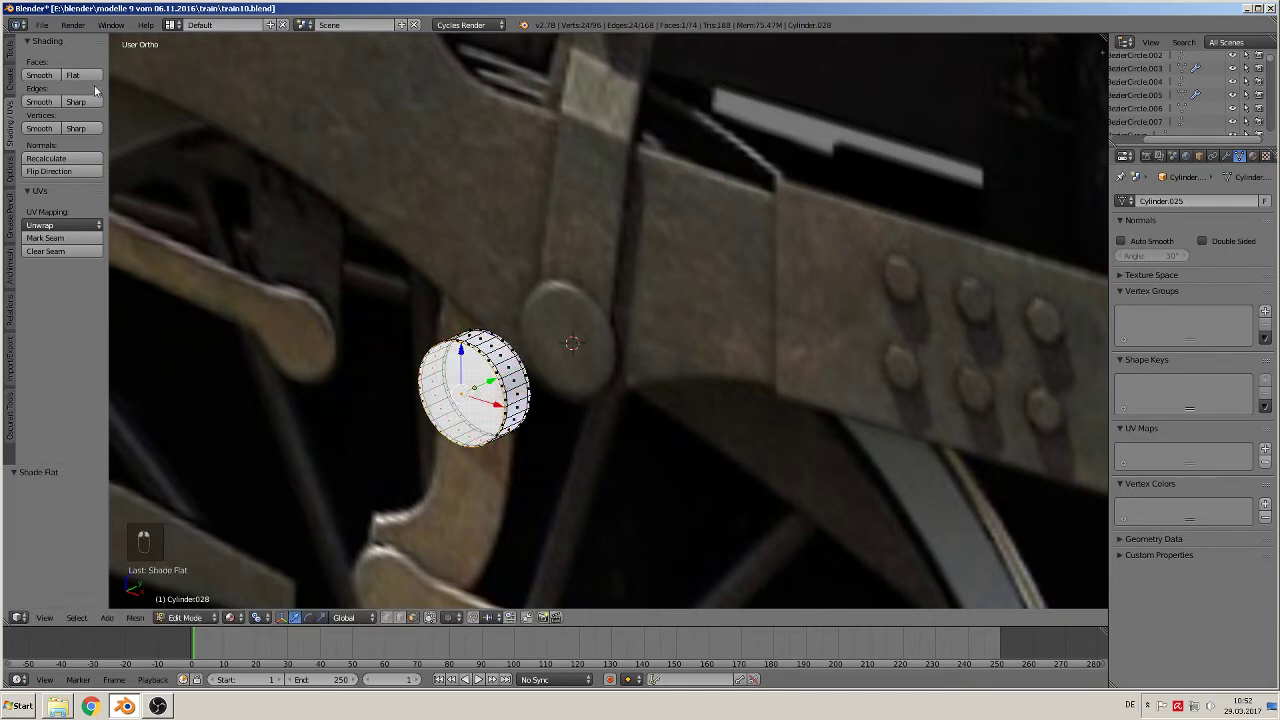
key("Tab")
key("a")
key("a")
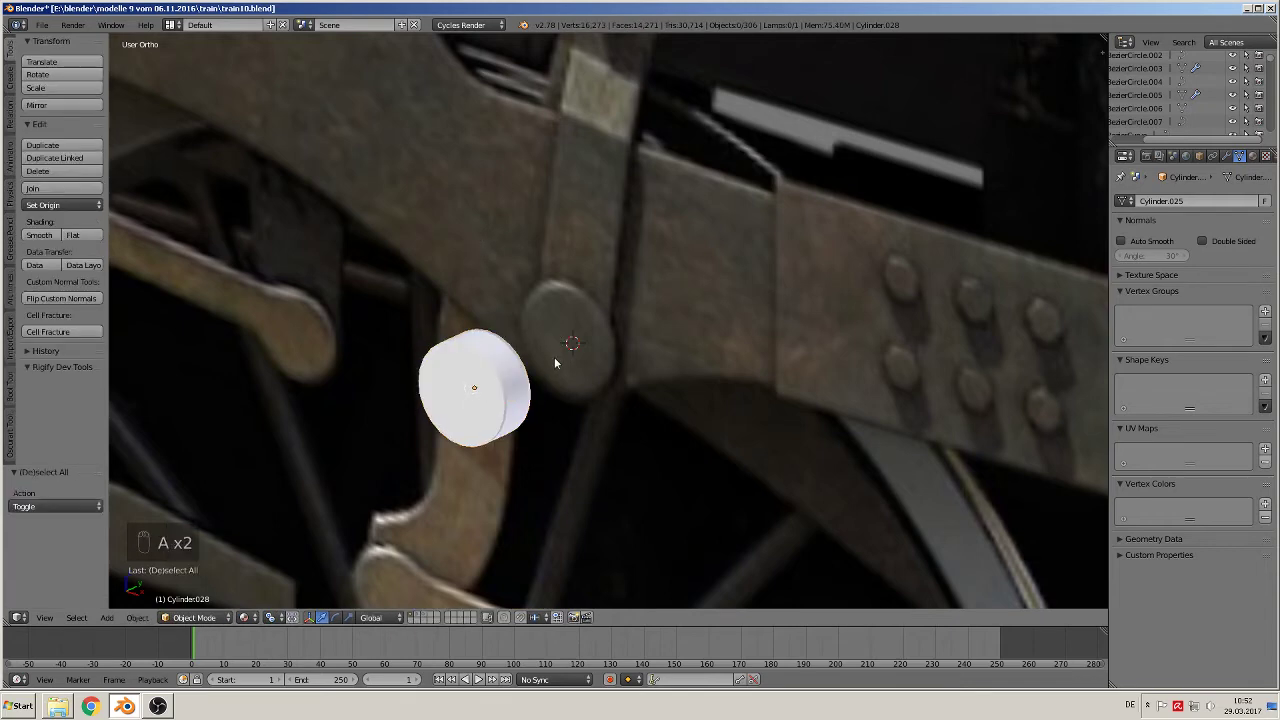
Step: Move the disc -0.004 along X to line it up with the pin in the reference image
key("Up")
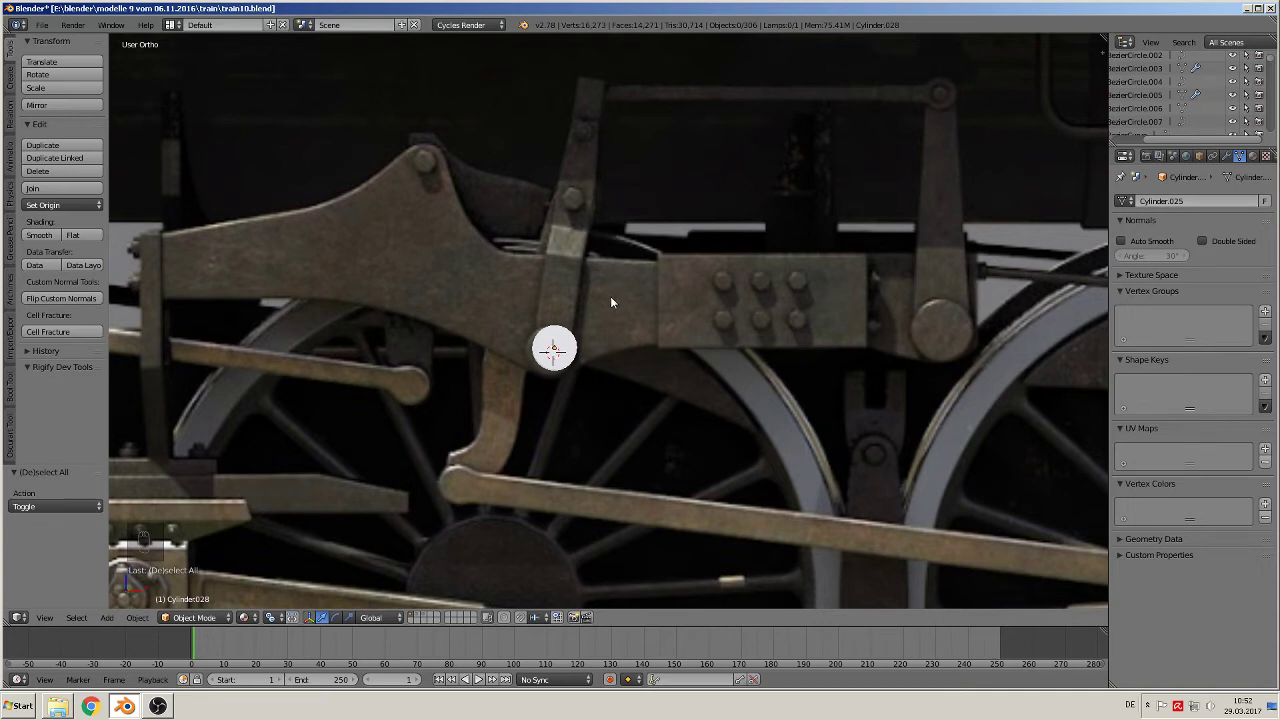
right_click(557, 352)
key("g")
key("x")
left_click(549, 349)
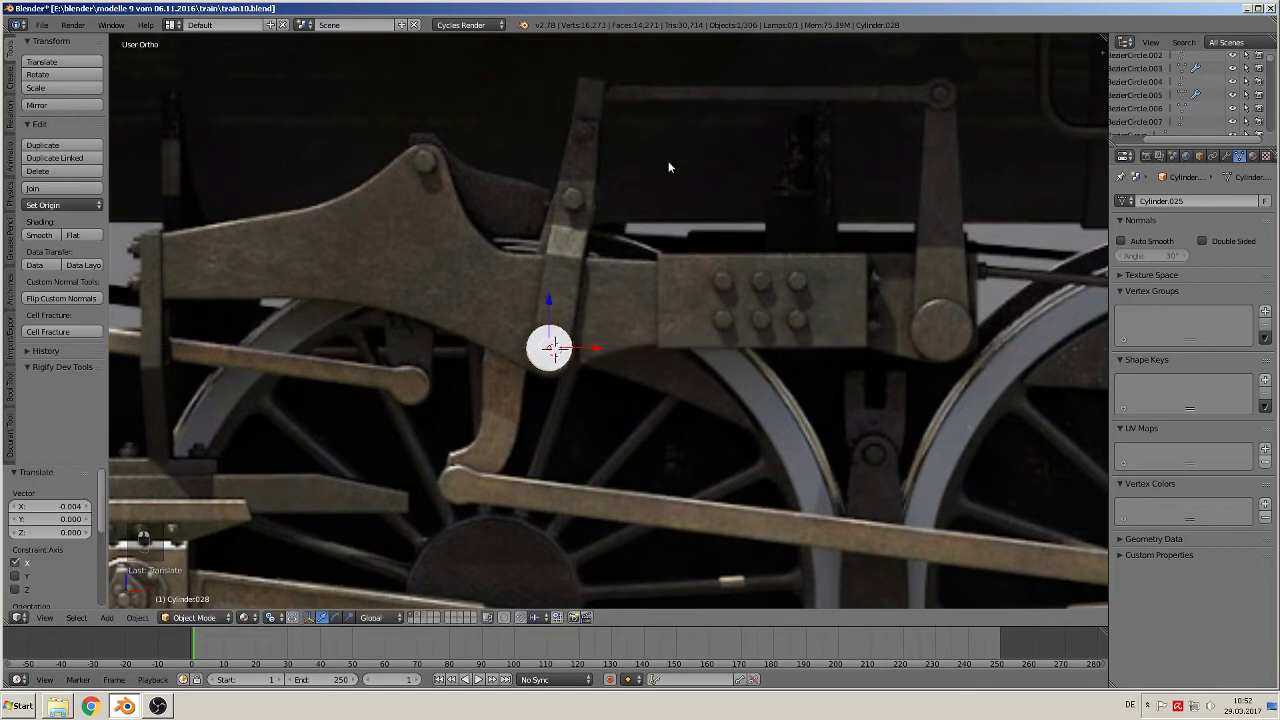
Step: Add a cube on the beam between the slanted link and the bolted plate, scale it by 0.061, and shrink it further
left_click(636, 296)
left_click(106, 617)
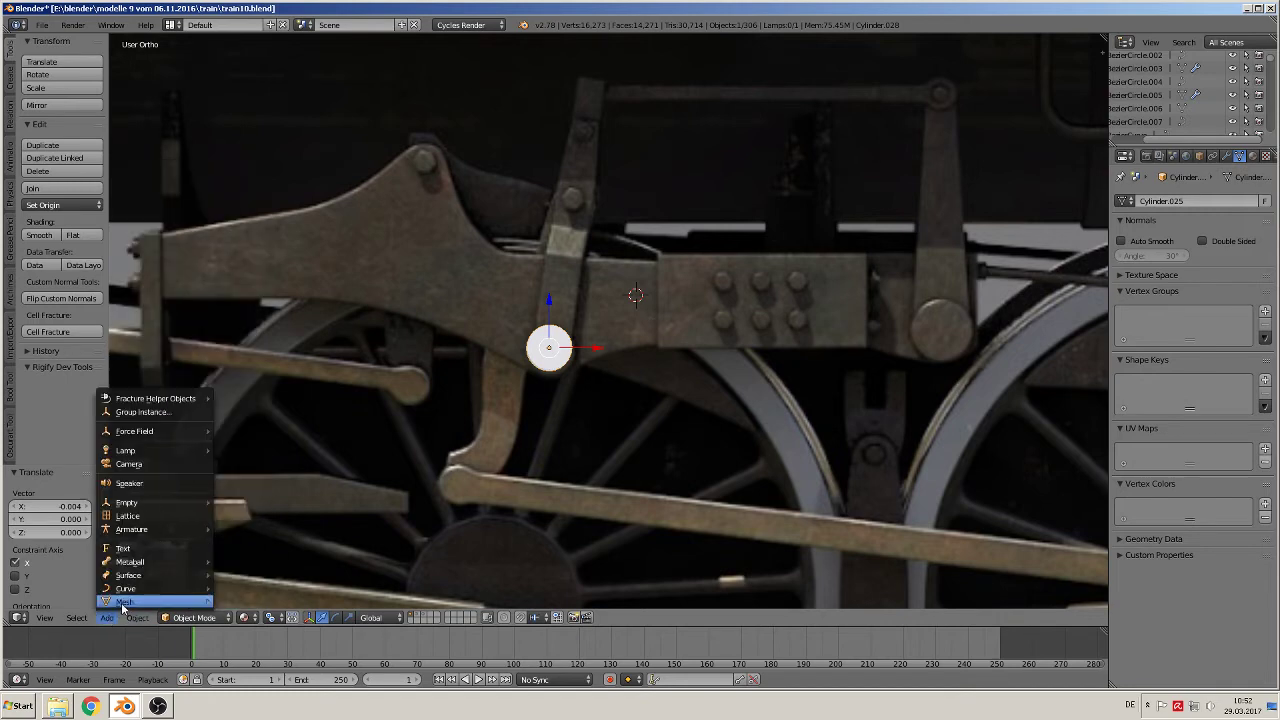
mouse_move(125, 601)
left_click(279, 287)
key("s")
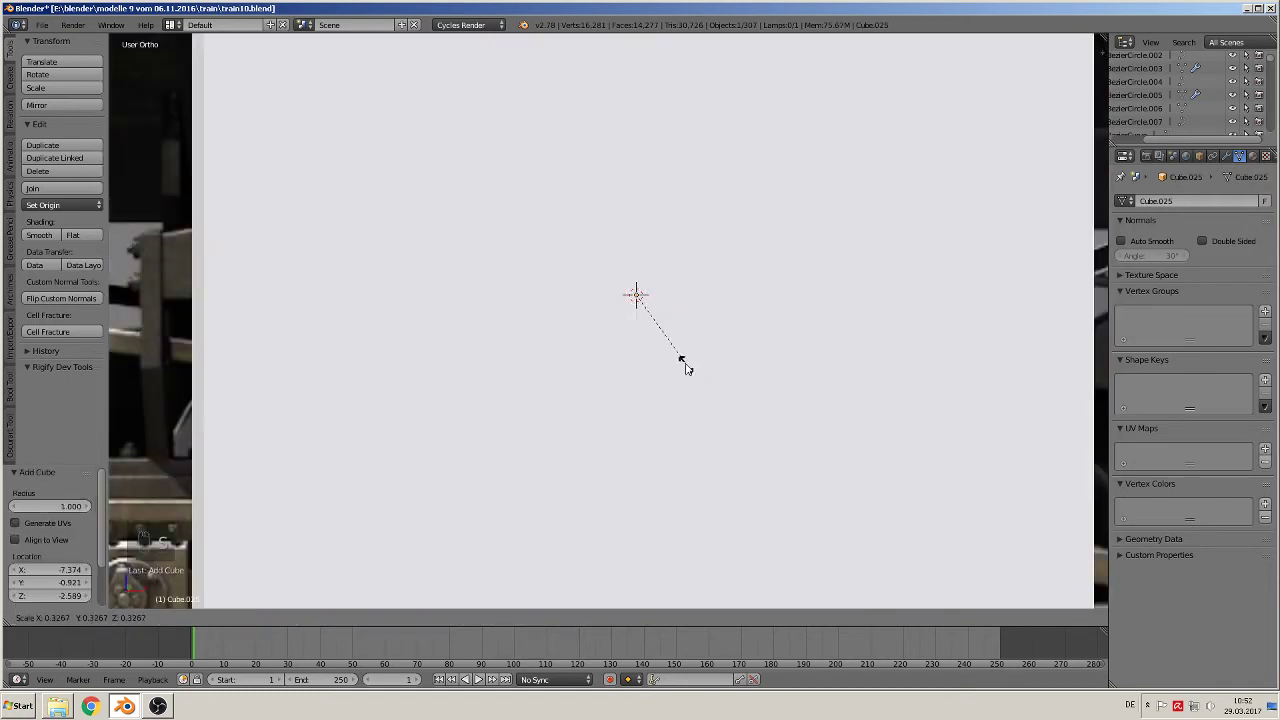
left_click(633, 317)
key("s")
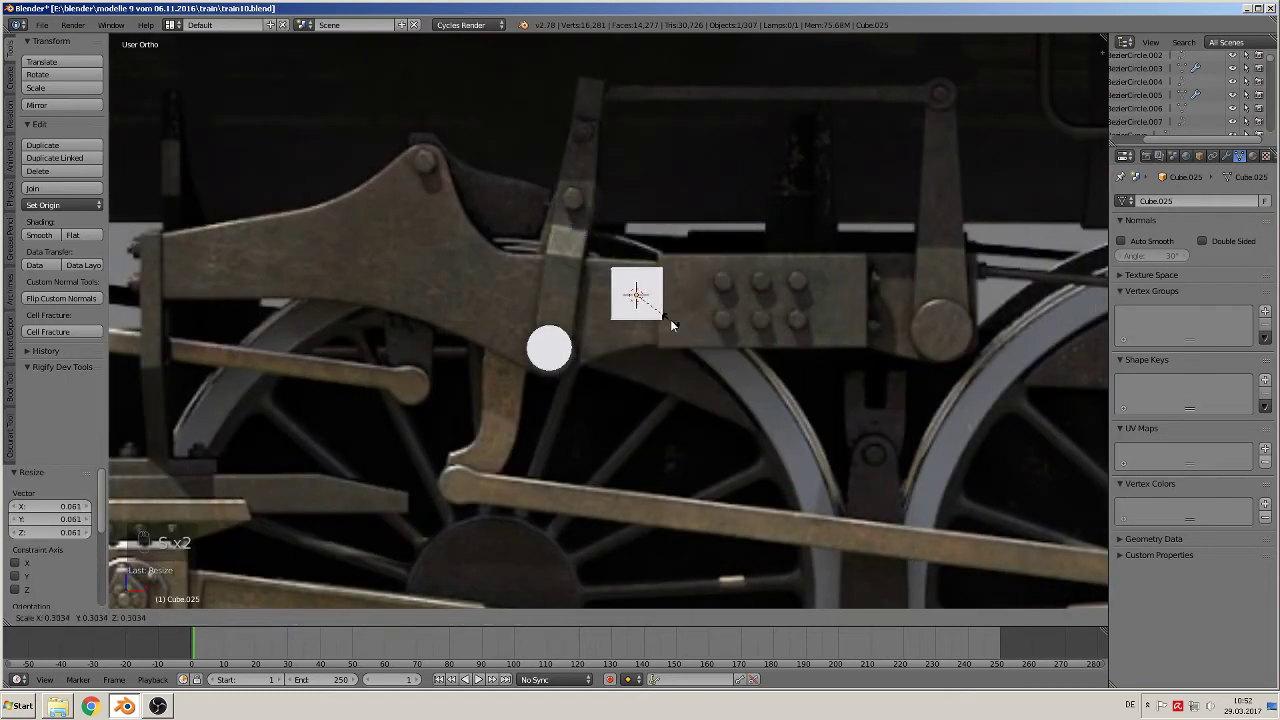
left_click(655, 311)
Step: Move the small cube -0.029 along Y in front of the reference image and scale it by 0.330 along Y
middle_click_drag(656, 312, 600, 350)
left_click_drag(663, 288, 644, 315)
key("s")
key("y")
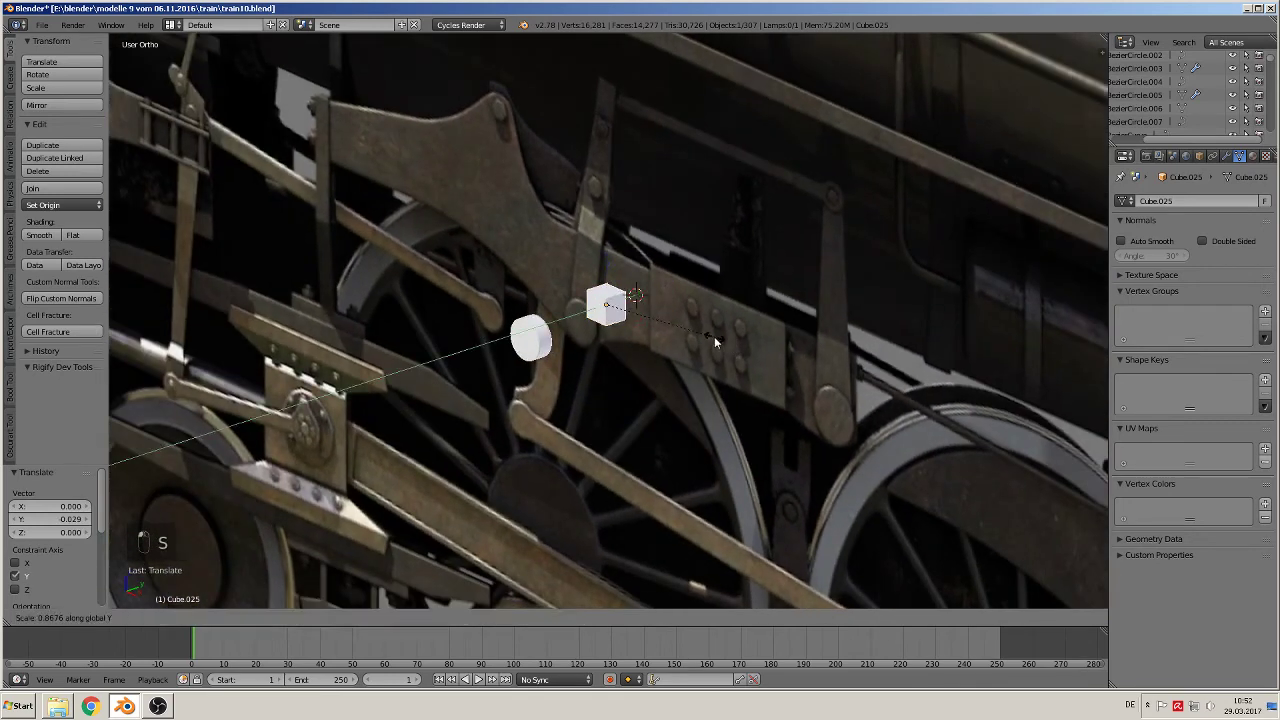
left_click(646, 321)
key("KP_1")
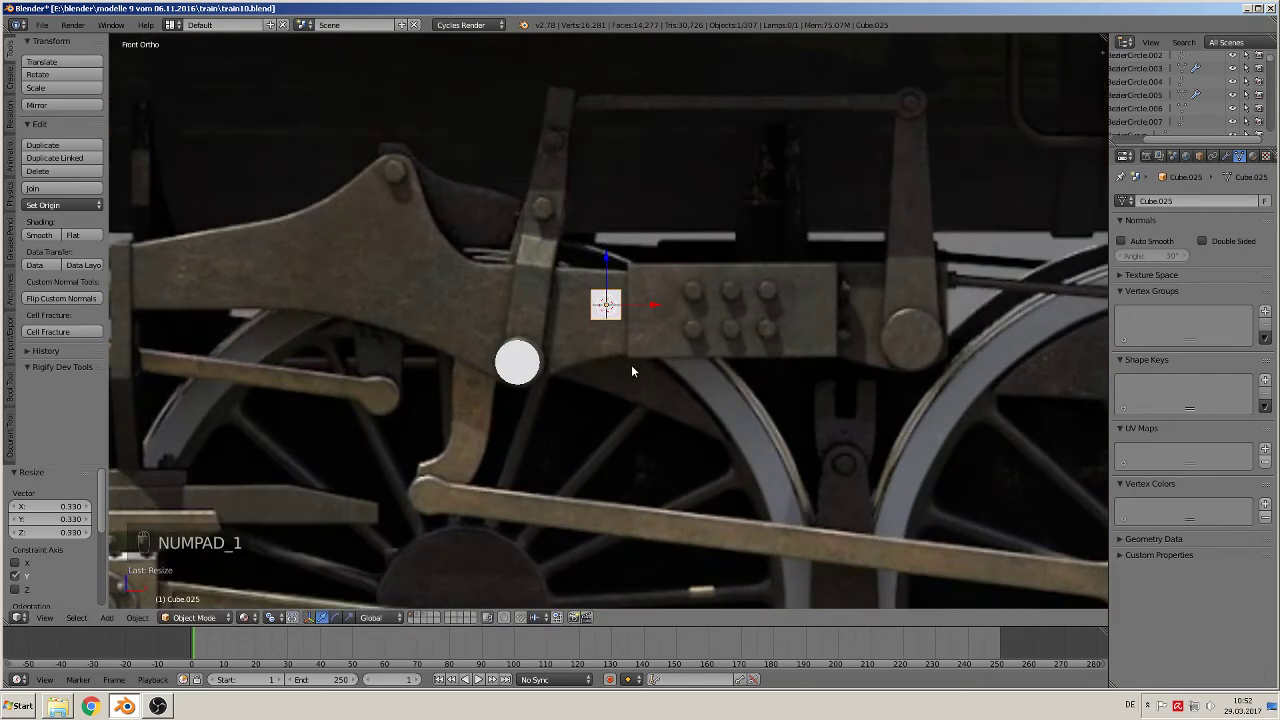
Step: Stretch the small cube along Z into an upright bar and move the bar 0.021 along Z
key("s")
key("z")
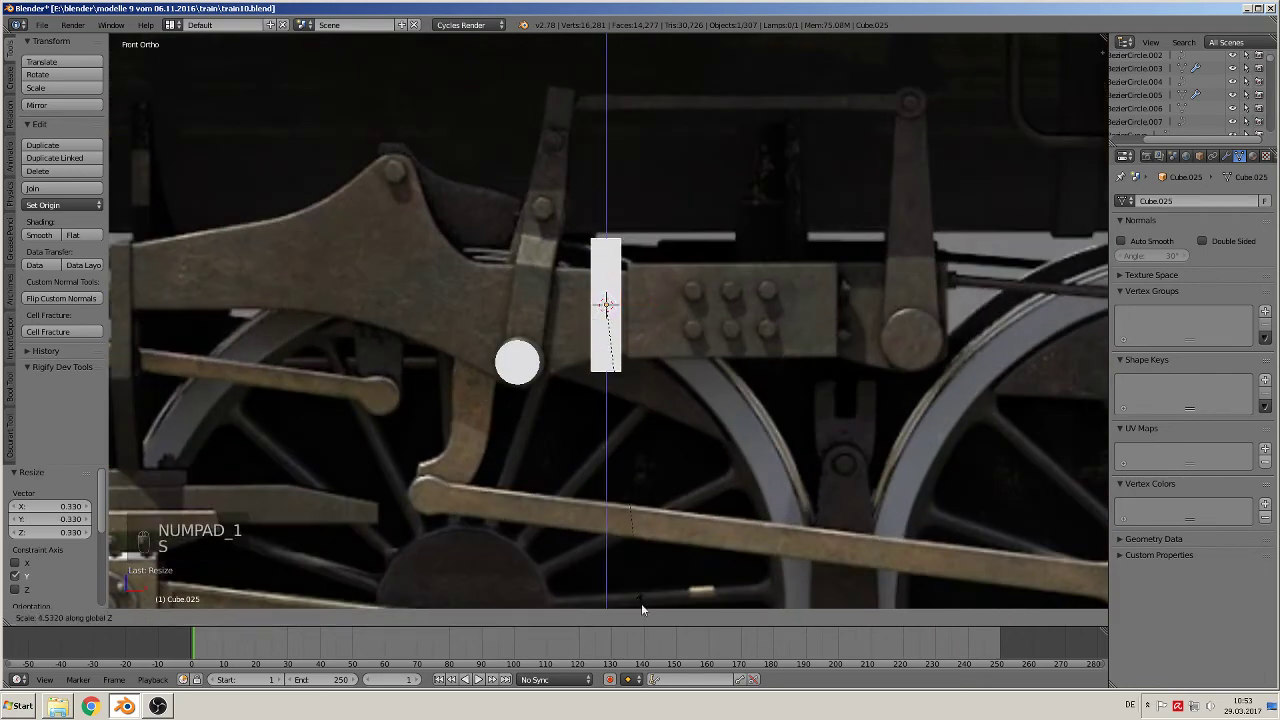
left_click(648, 93)
left_click_drag(616, 266, 624, 236)
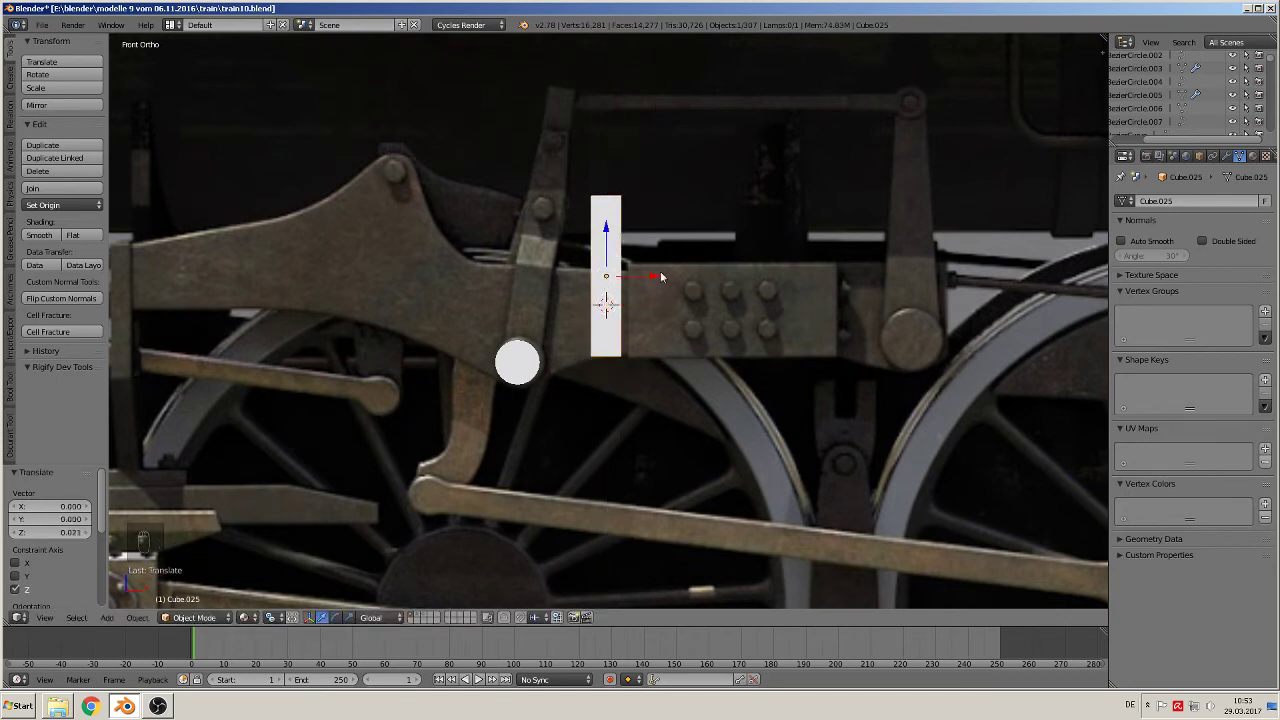
Step: Scale the bar by 0.637 and again by 1.914, and scale it by 0.783 along Z
key("s")
left_click(686, 316)
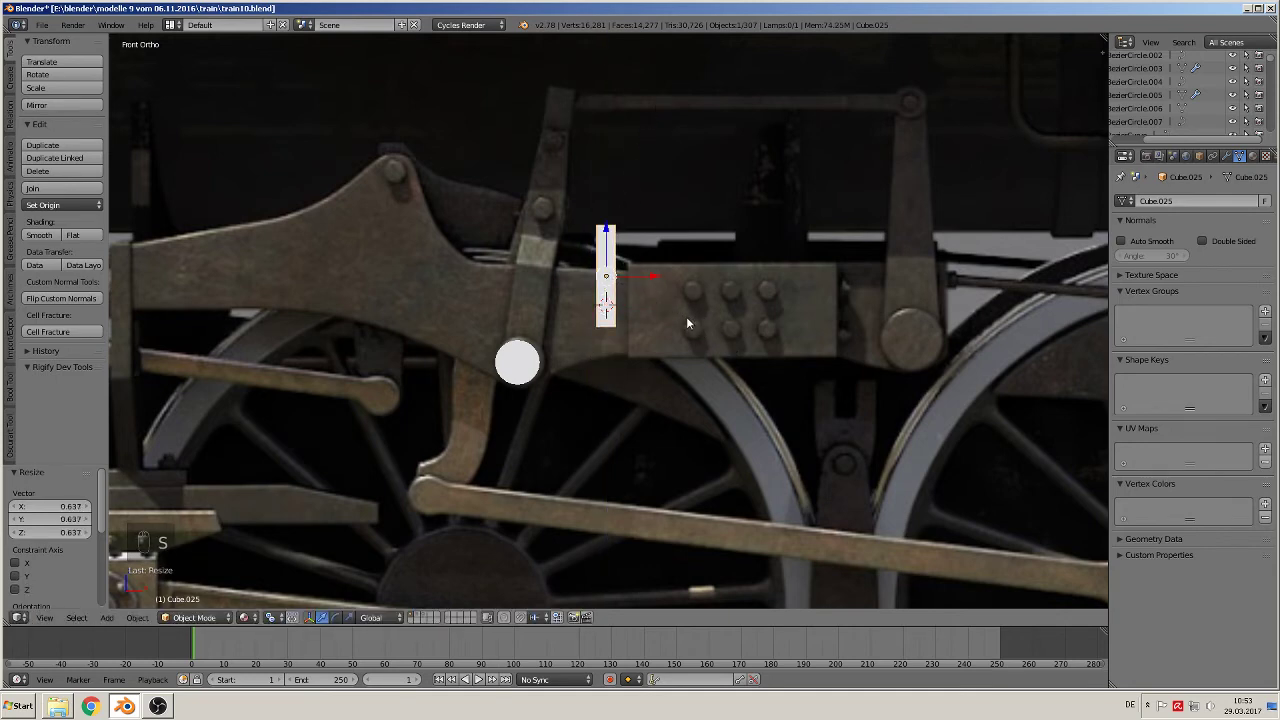
key("s")
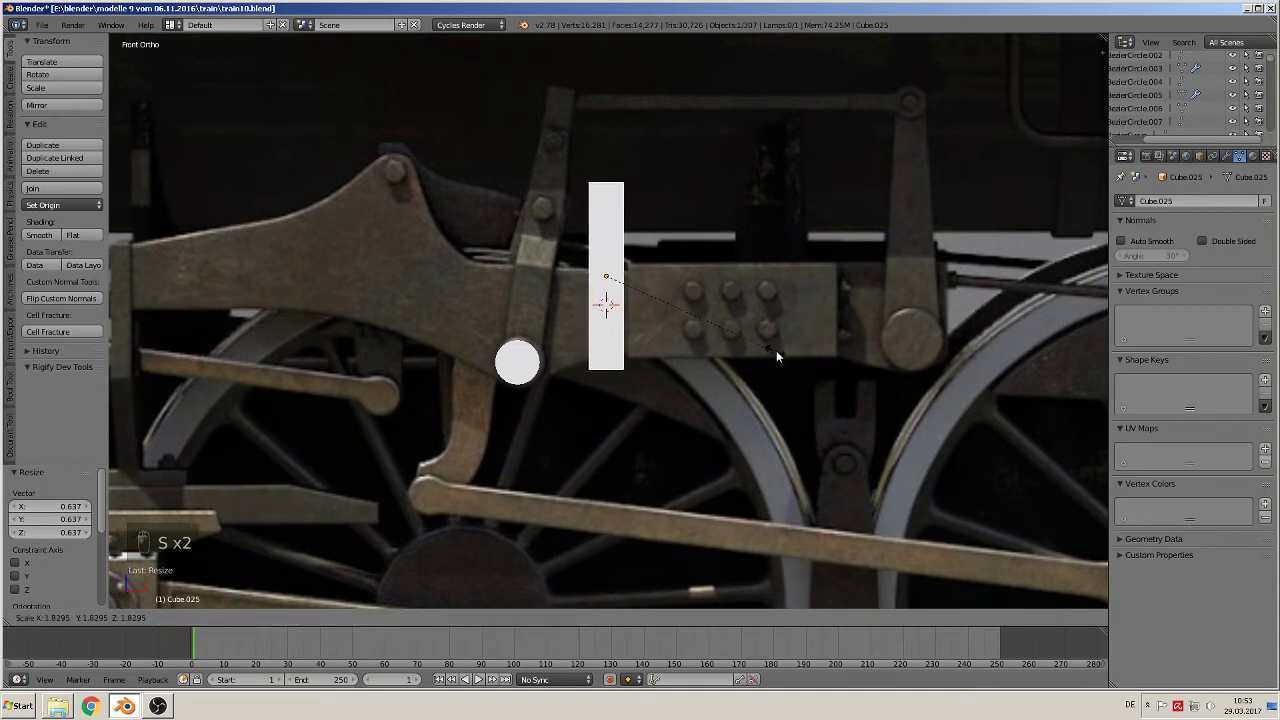
left_click(781, 353)
key("s")
key("z")
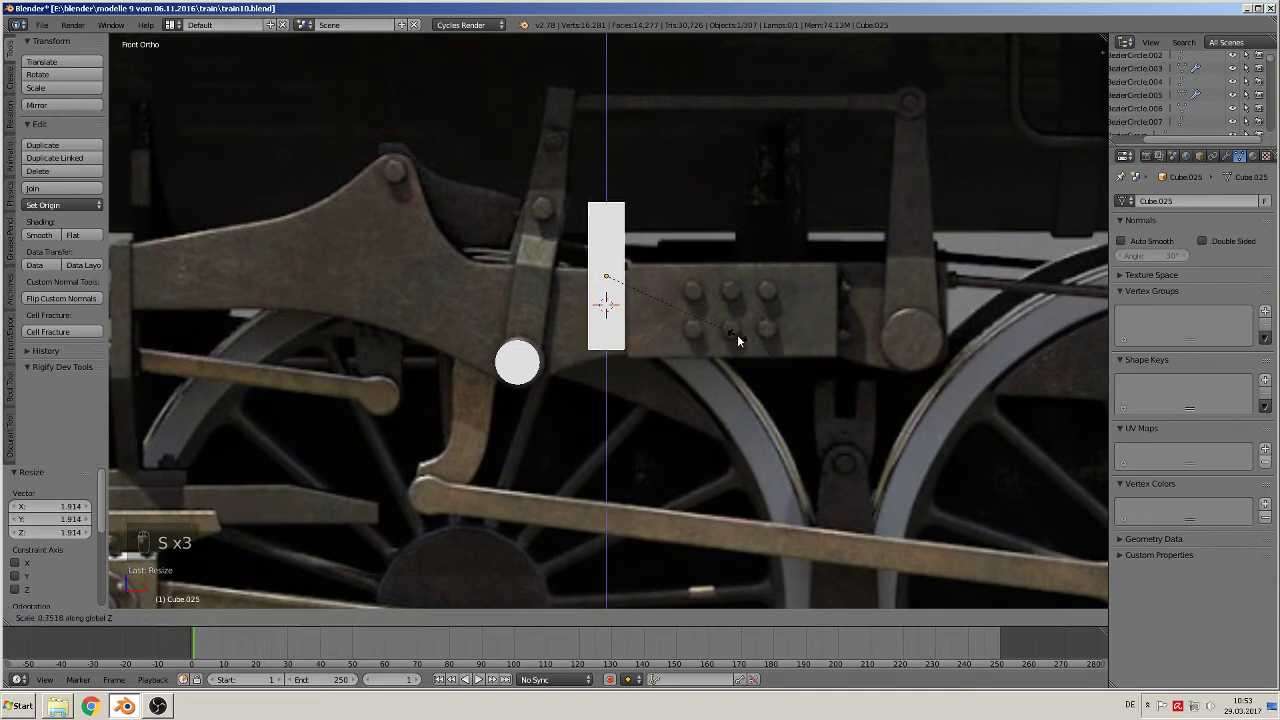
left_click(743, 336)
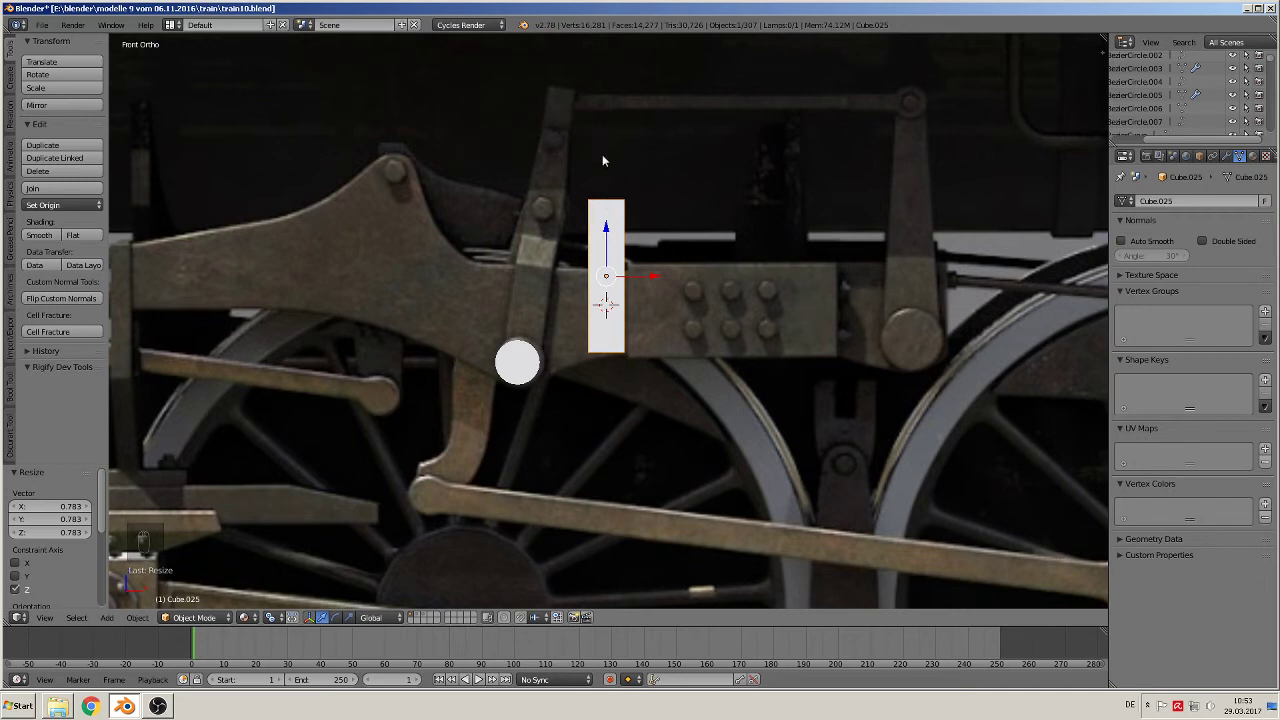
Step: Extrude the bar's top face 0.059 upward in Edit Mode and taper it by scaling the face 0.765 along X
scroll(632, 232, "up", 2)
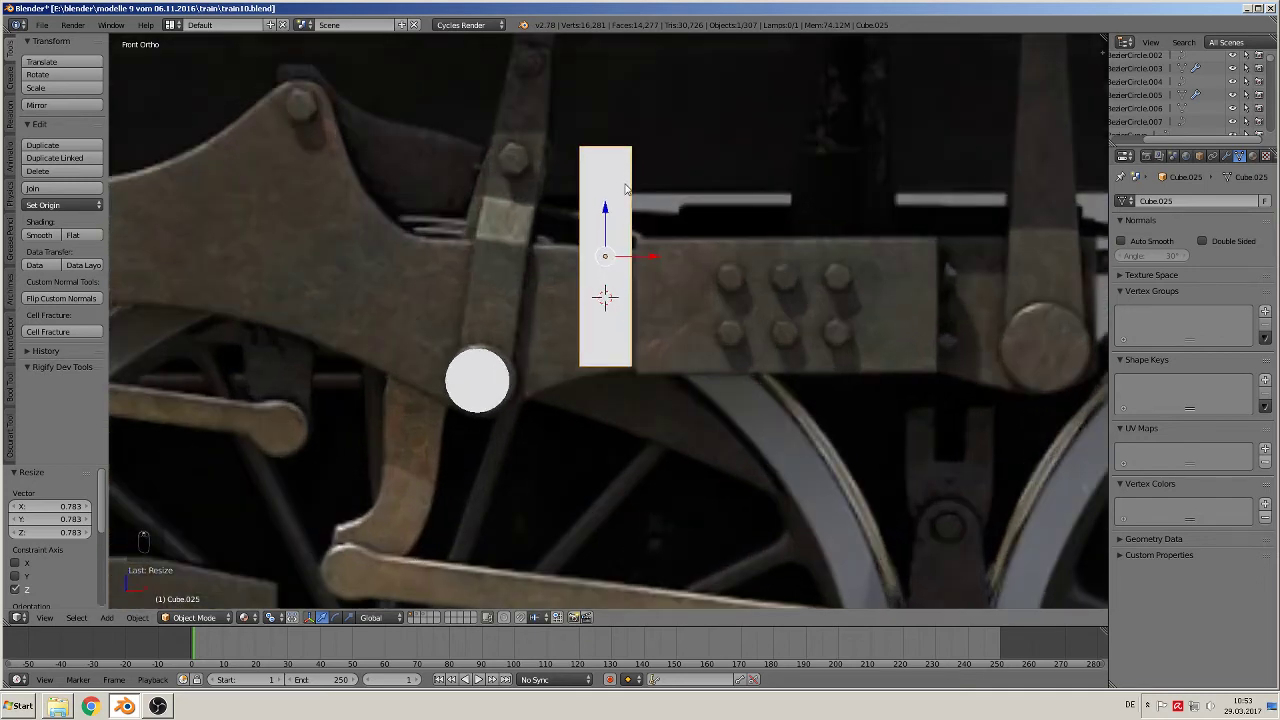
middle_click_drag(625, 188, 561, 265, "shift")
key("Tab")
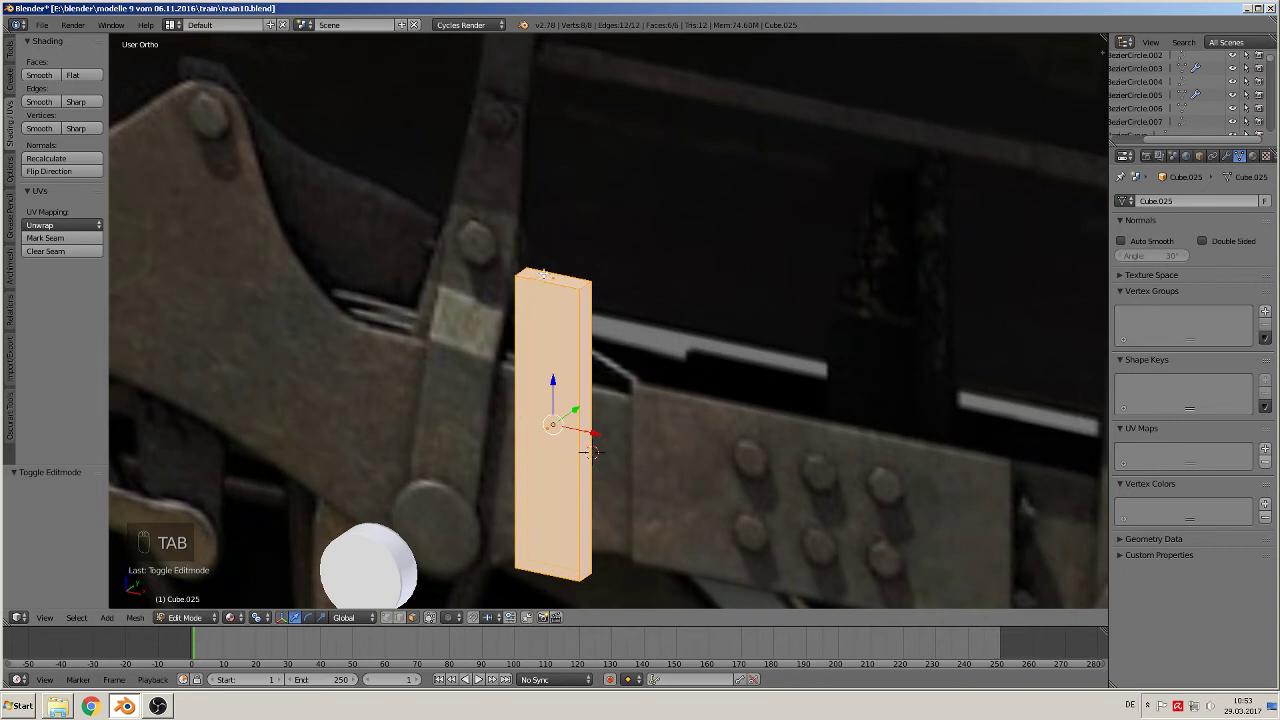
right_click(545, 275)
key("e")
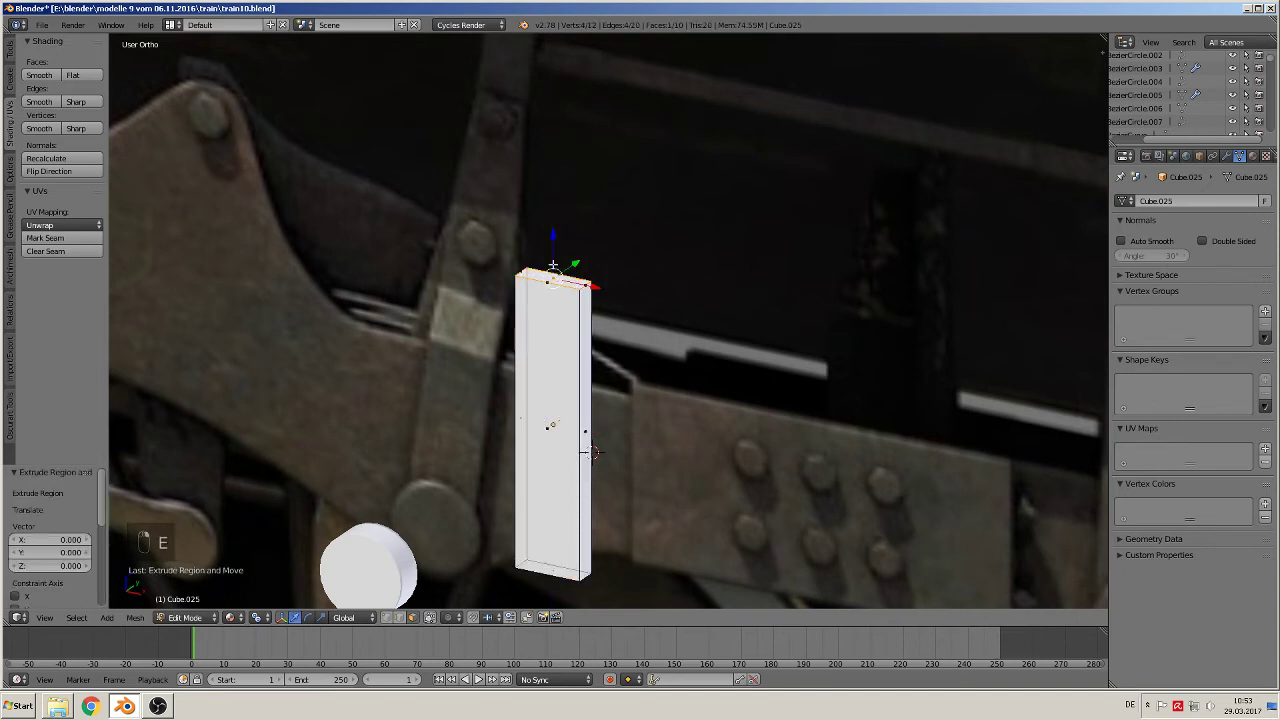
left_click(583, 85)
key("s")
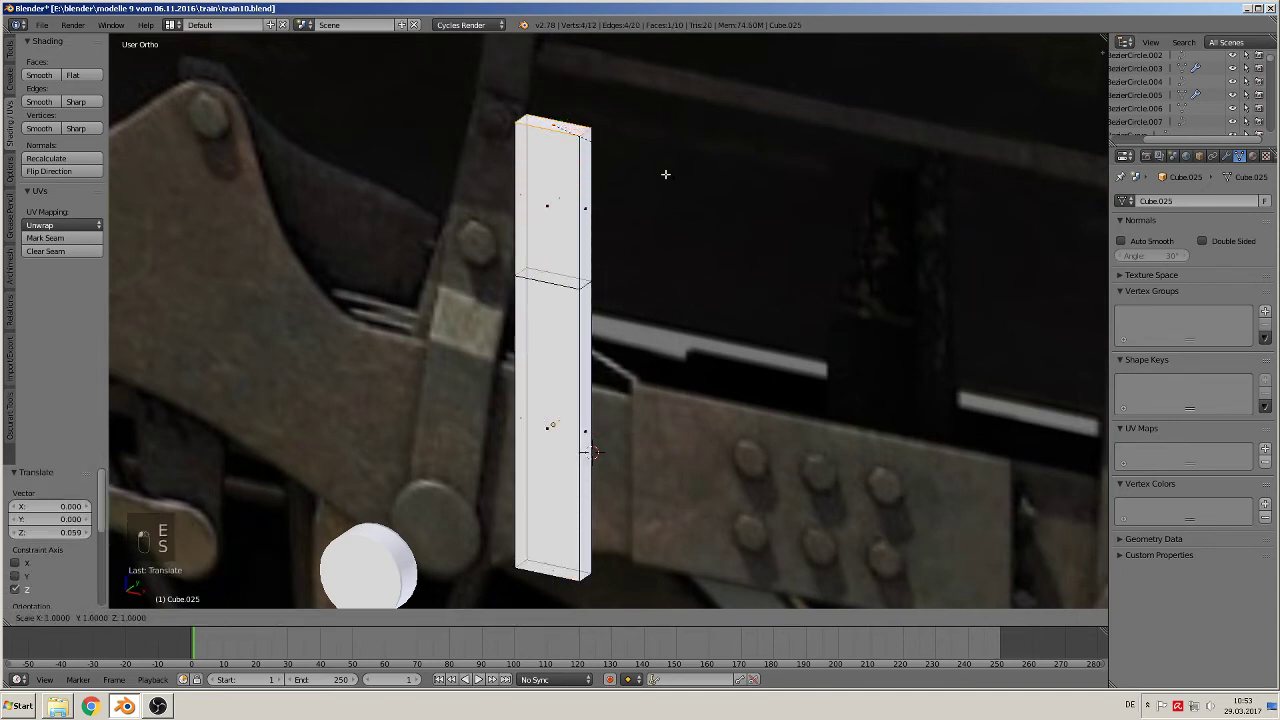
key("x")
left_click(640, 160)
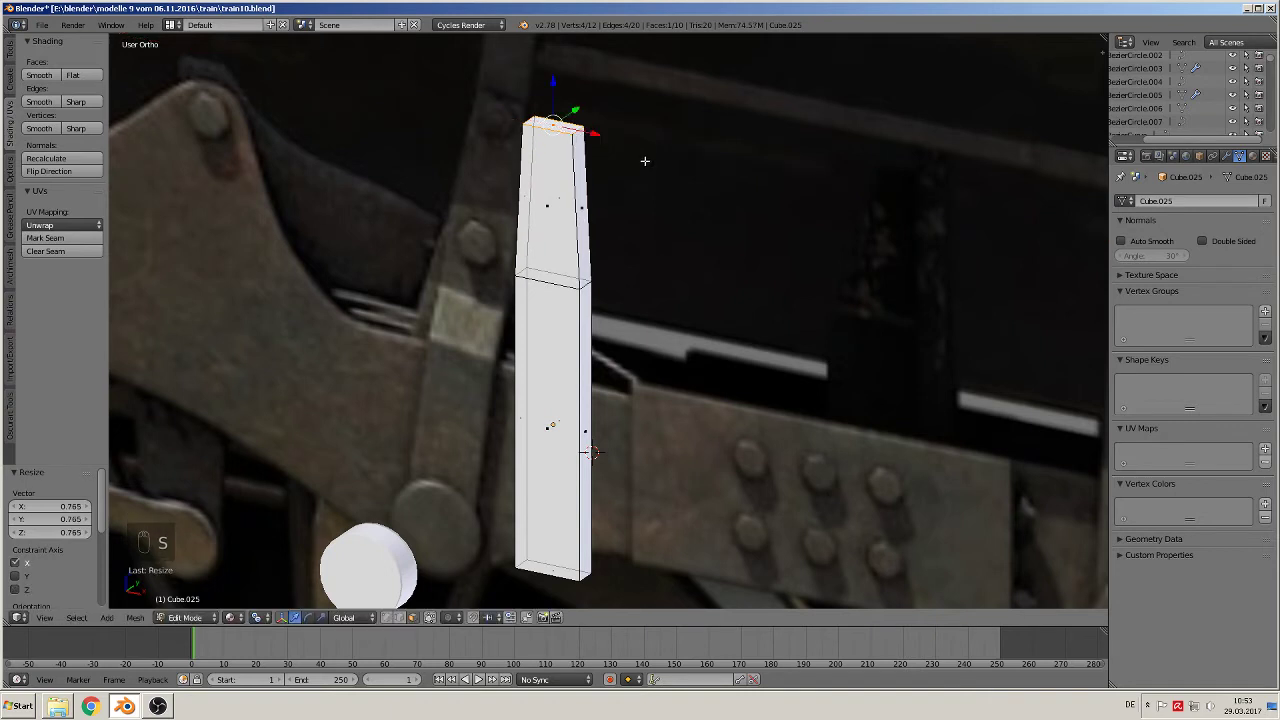
Step: Move the tapered section's top face -0.012 along Z against the reference image
key("KP_1")
key("g")
key("z")
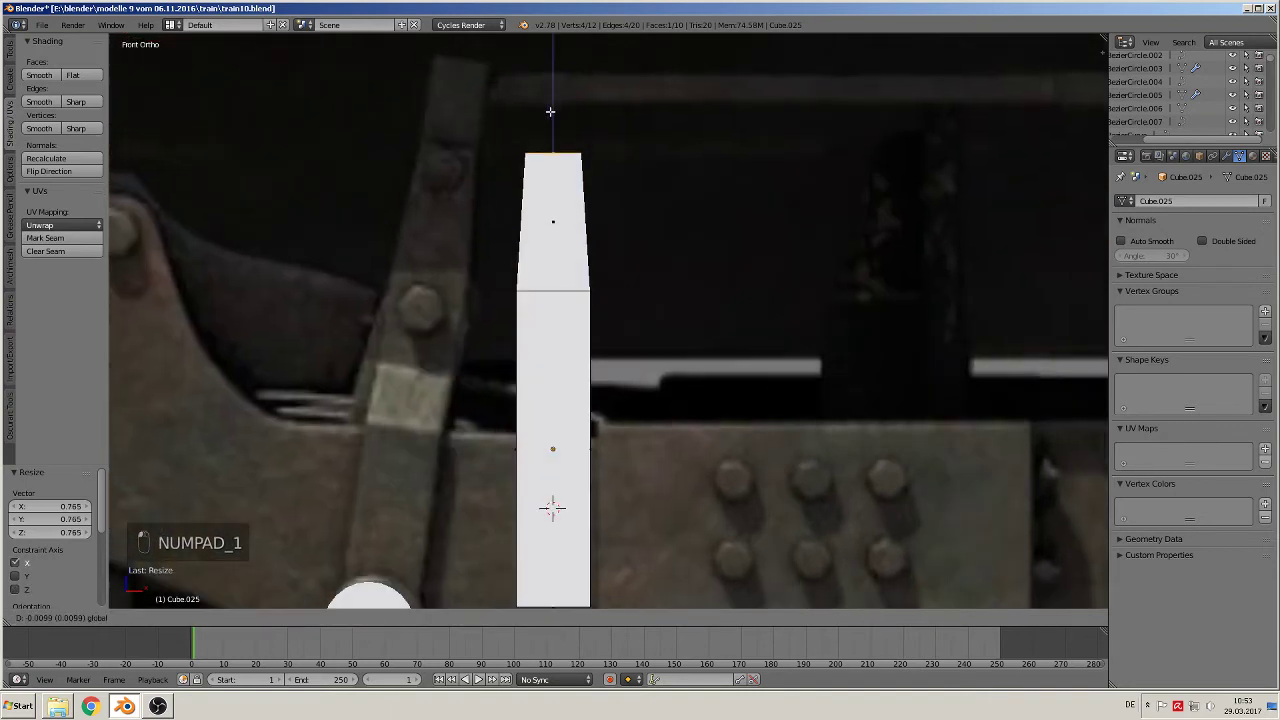
left_click(601, 178)
Step: Add a loop cut near the upper end of the tapered section and return to Object Mode
middle_click_drag(585, 195, 497, 201)
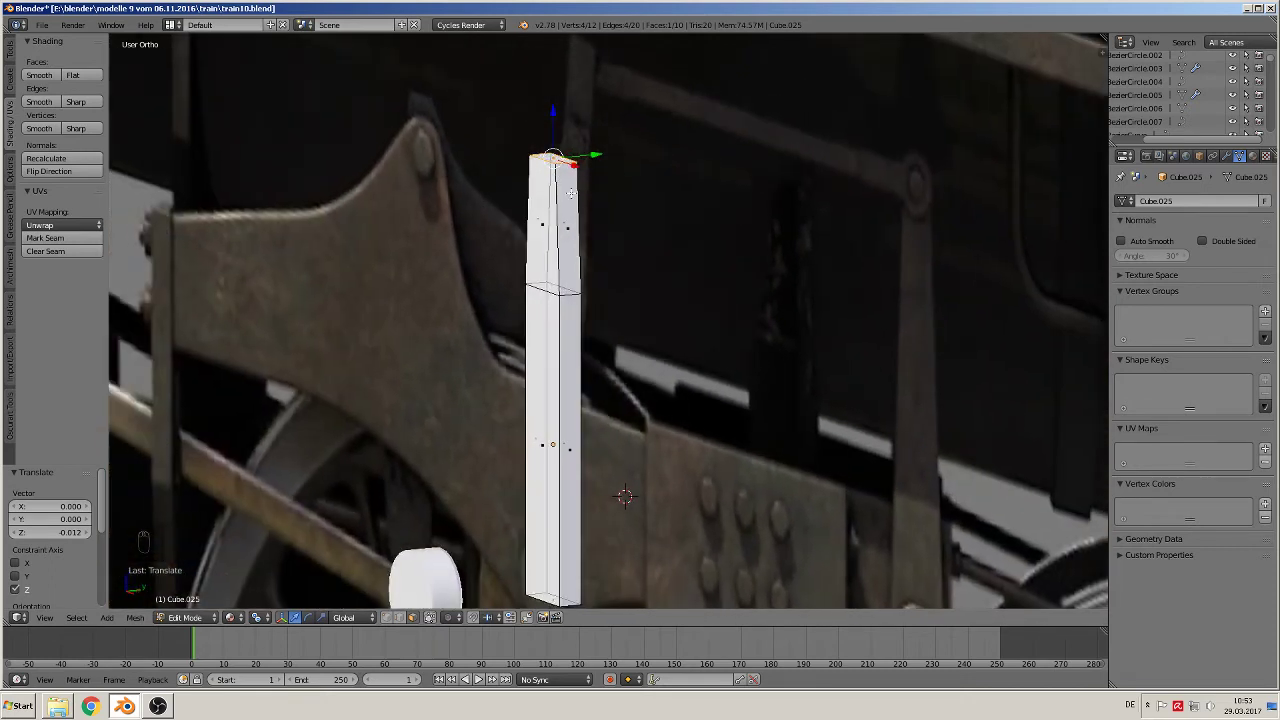
key("ctrl+r")
left_click(568, 190)
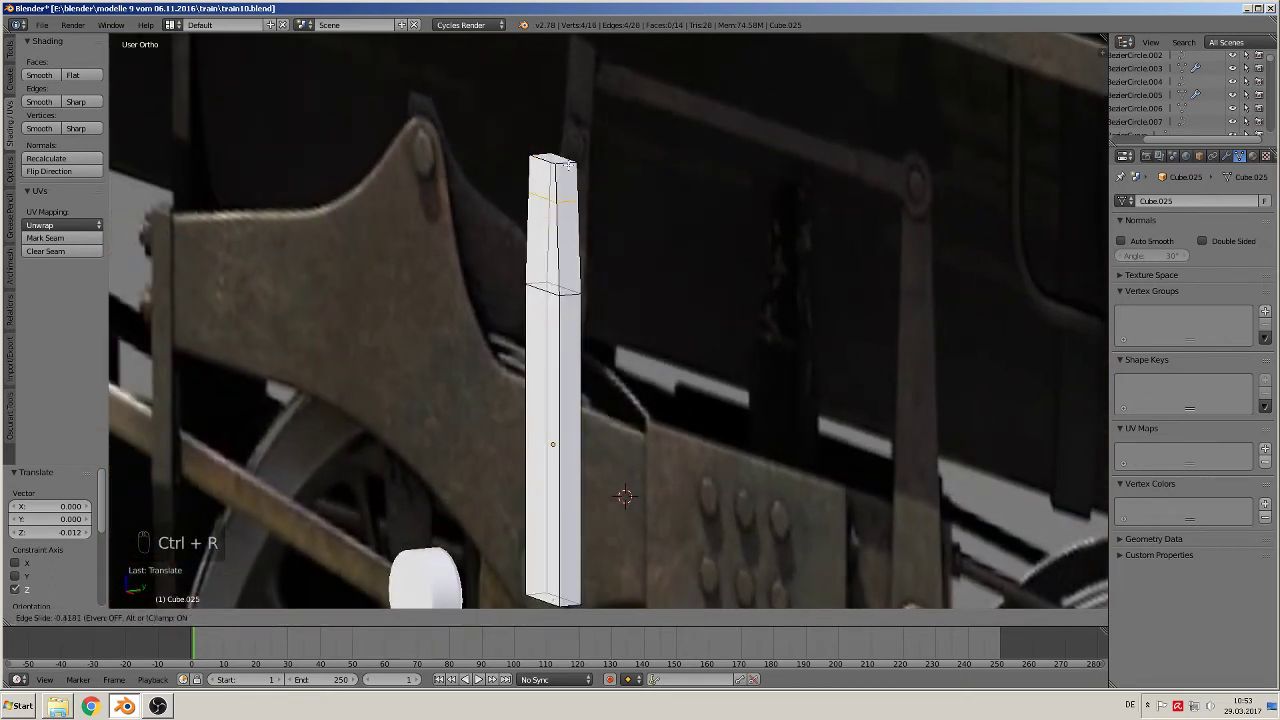
left_click(564, 171)
middle_click_drag(564, 171, 556, 200)
key("Tab")
Step: Move the bar -0.384 along Y so it stands clear of the reference image
scroll(558, 202, "down", 7)
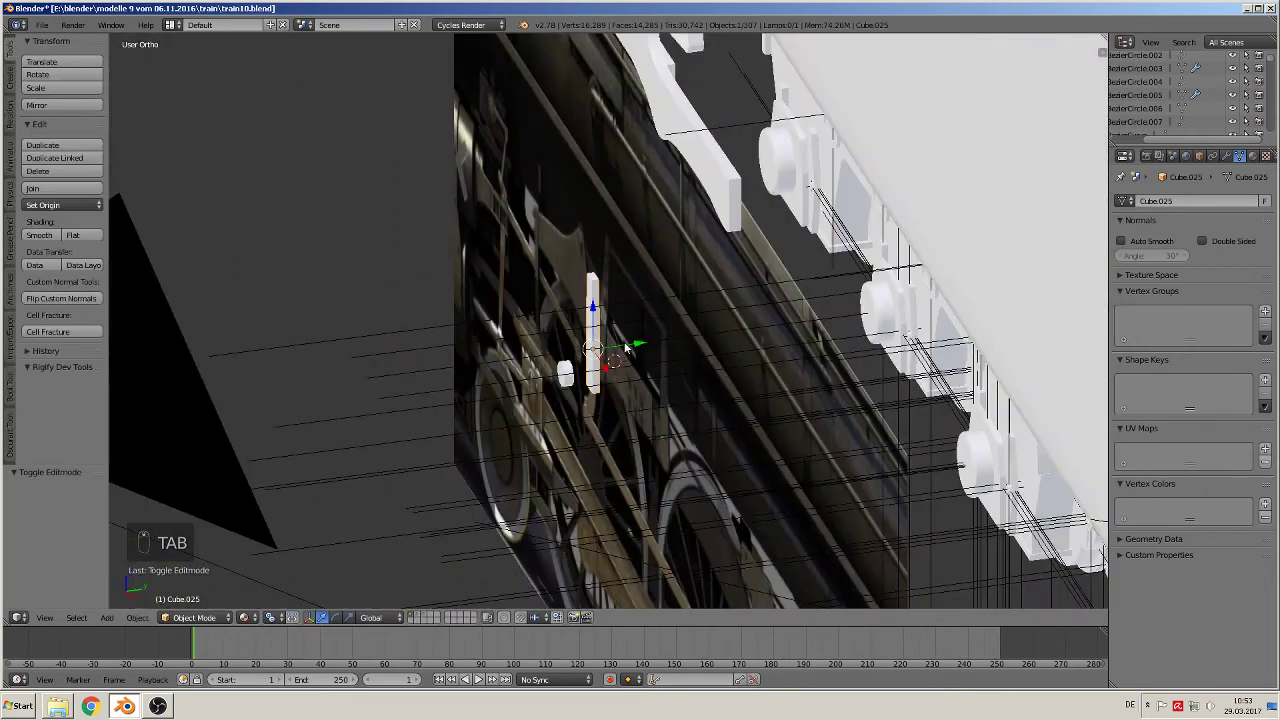
left_click_drag(626, 347, 345, 355)
middle_click_drag(345, 356, 631, 254, "shift")
middle_click_drag(631, 254, 594, 221)
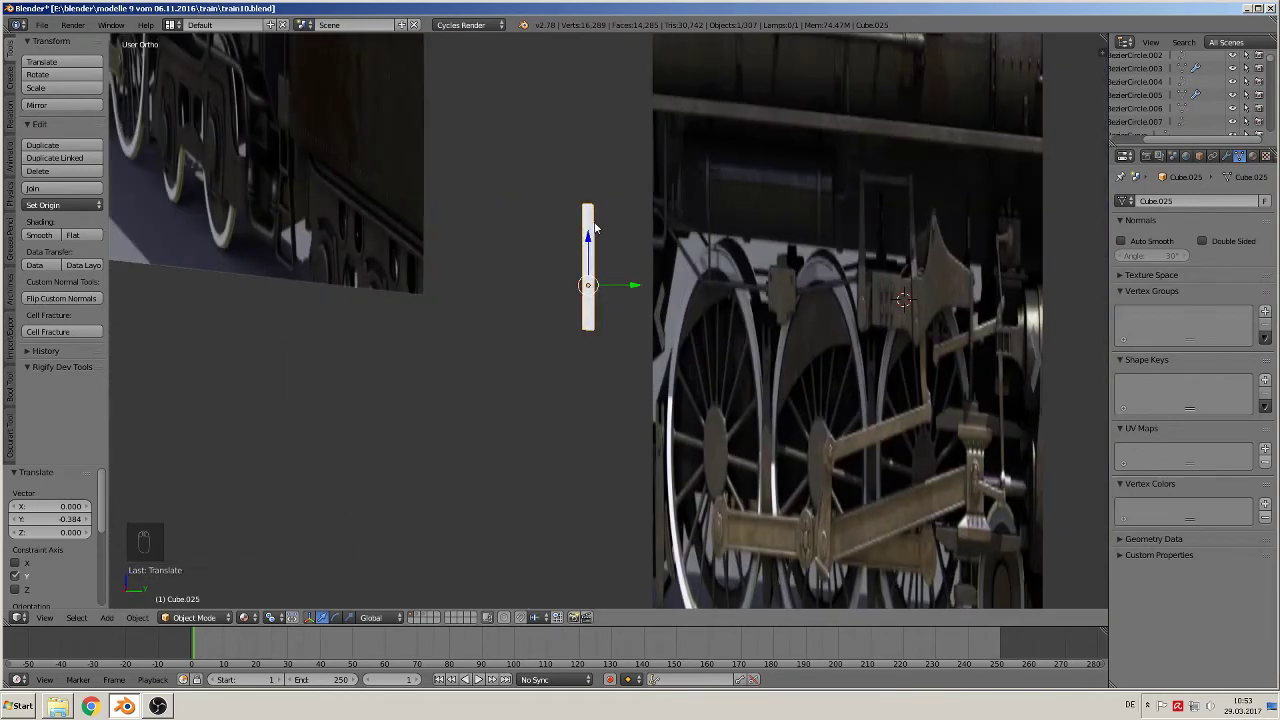
Step: Extrude the rear face of the bar's uppermost segment a short way along positive Y in face select mode
scroll(594, 221, "up", 6)
middle_click_drag(540, 106, 567, 397, "shift")
scroll(596, 284, "up", 2)
key("Tab")
scroll(583, 291, "up", 3)
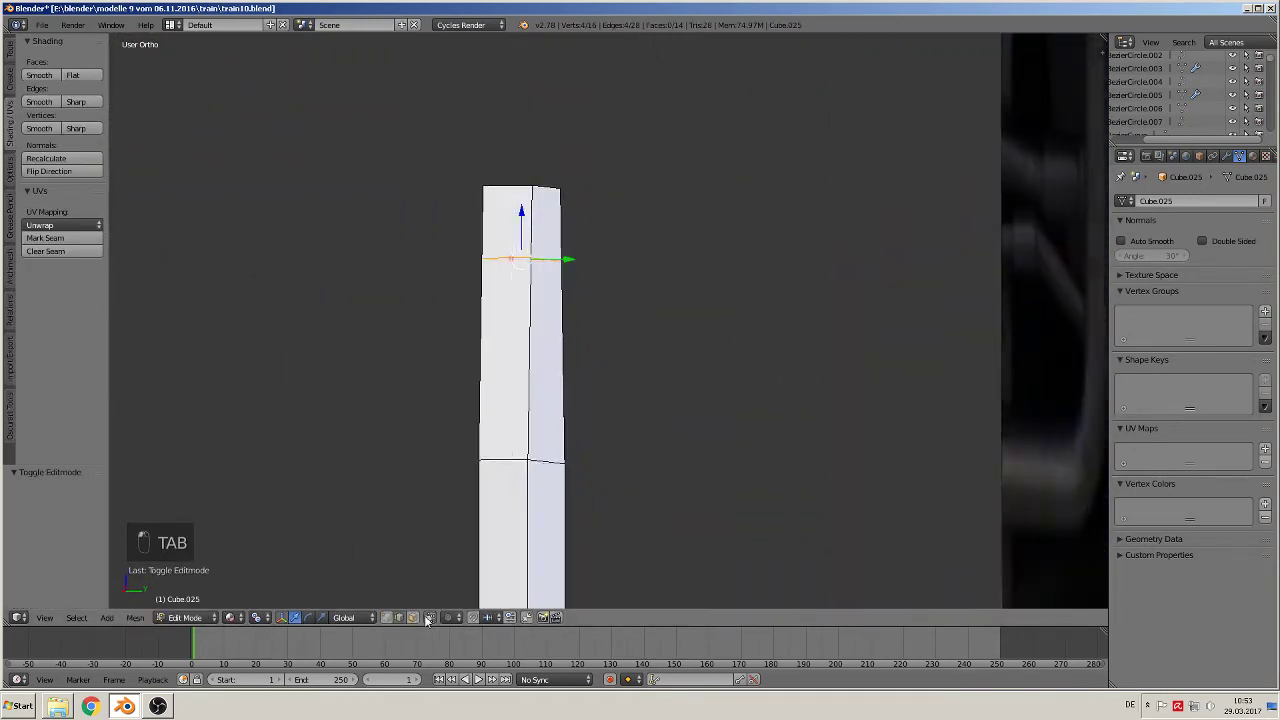
left_click(413, 617)
right_click(552, 229)
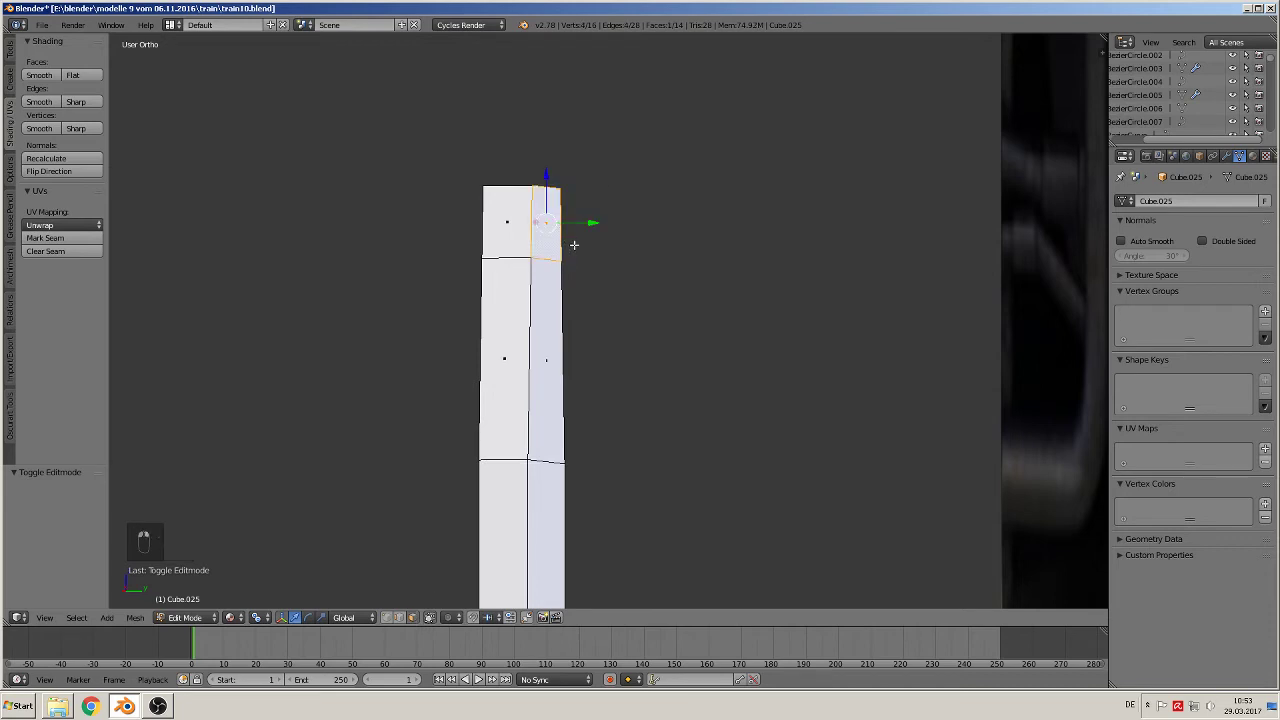
key("e")
left_click_drag(588, 221, 617, 231)
Step: Extrude the rear projection's top face 0.020 upward and raise it another 0.013 along Z to match the reference lever
middle_click_drag(617, 231, 539, 355)
key("e")
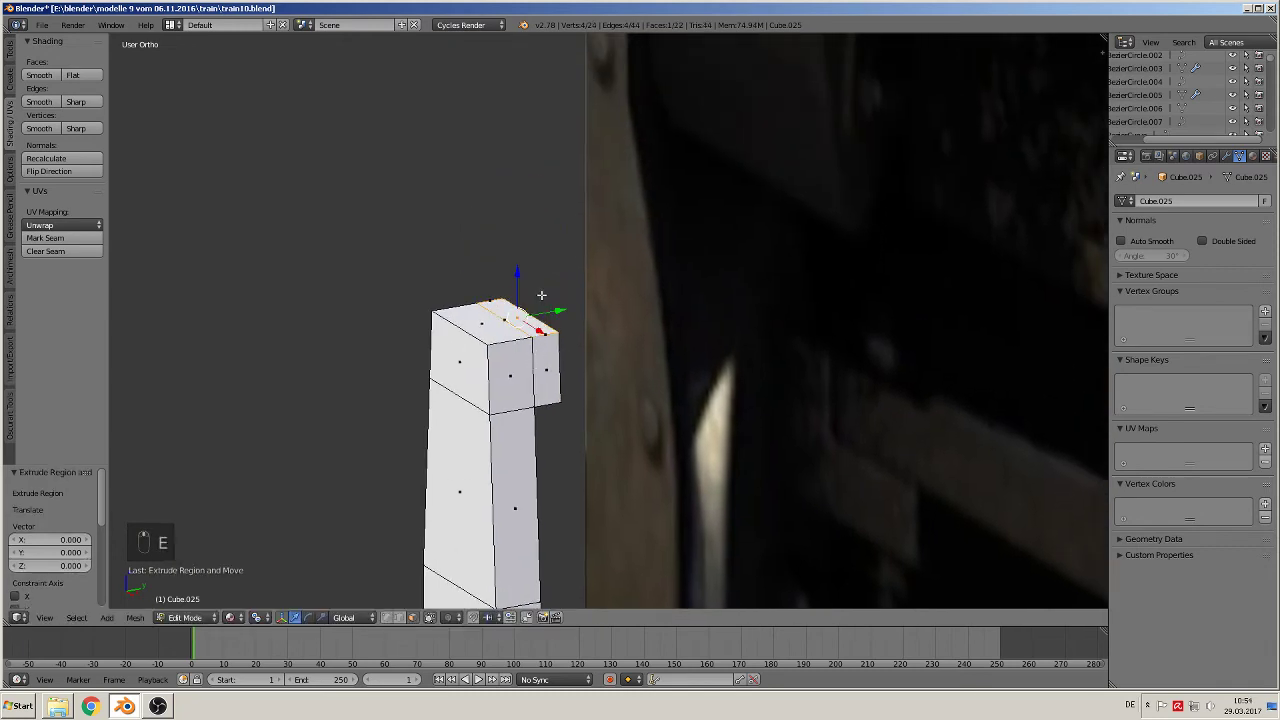
left_click(544, 187)
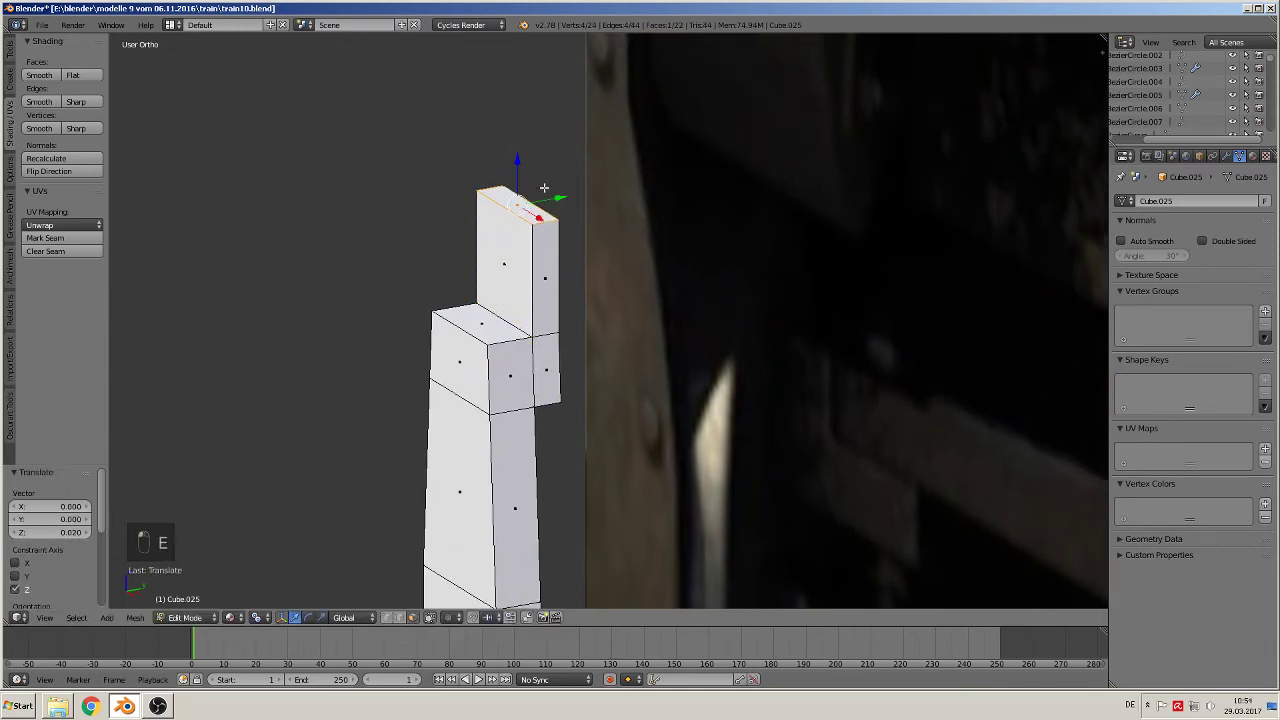
key("KP_1")
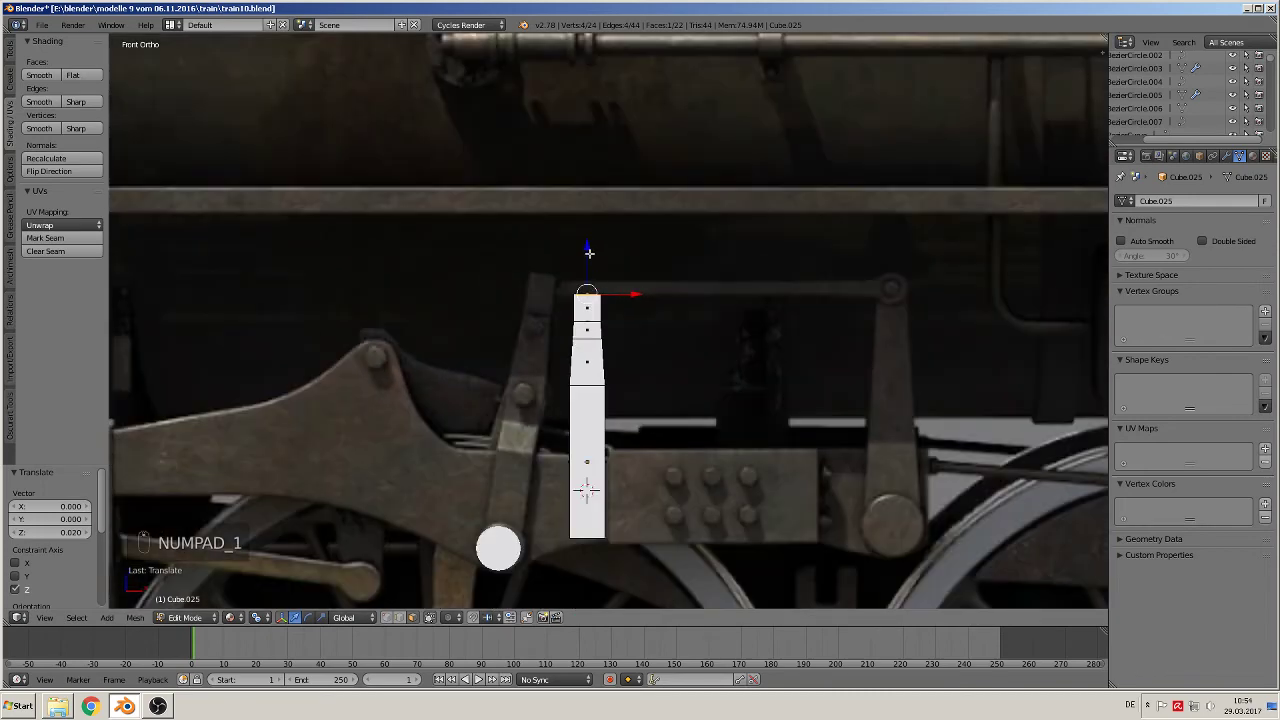
left_click_drag(588, 253, 589, 235)
Step: Scale the side faces of the upper extension by 0.941 and move its top face -0.001 along Z
scroll(600, 280, "up", 2)
scroll(603, 284, "up", 2)
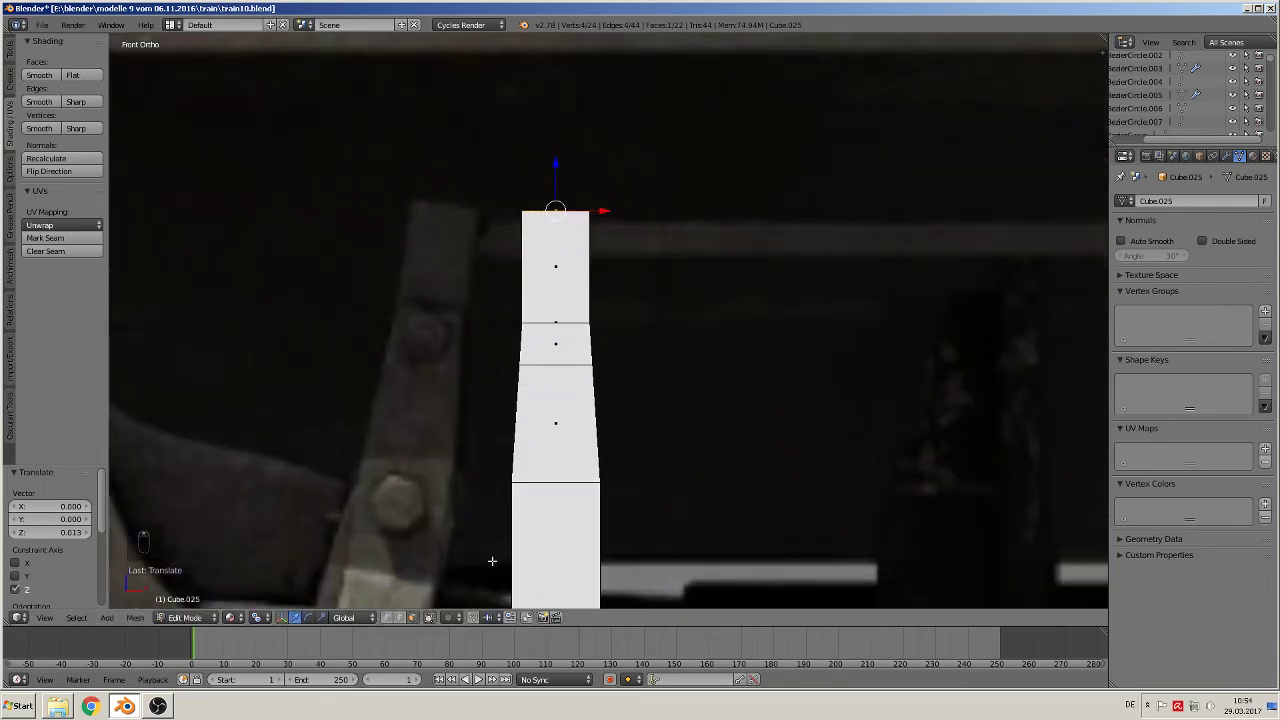
right_click(590, 264, "alt")
key("s")
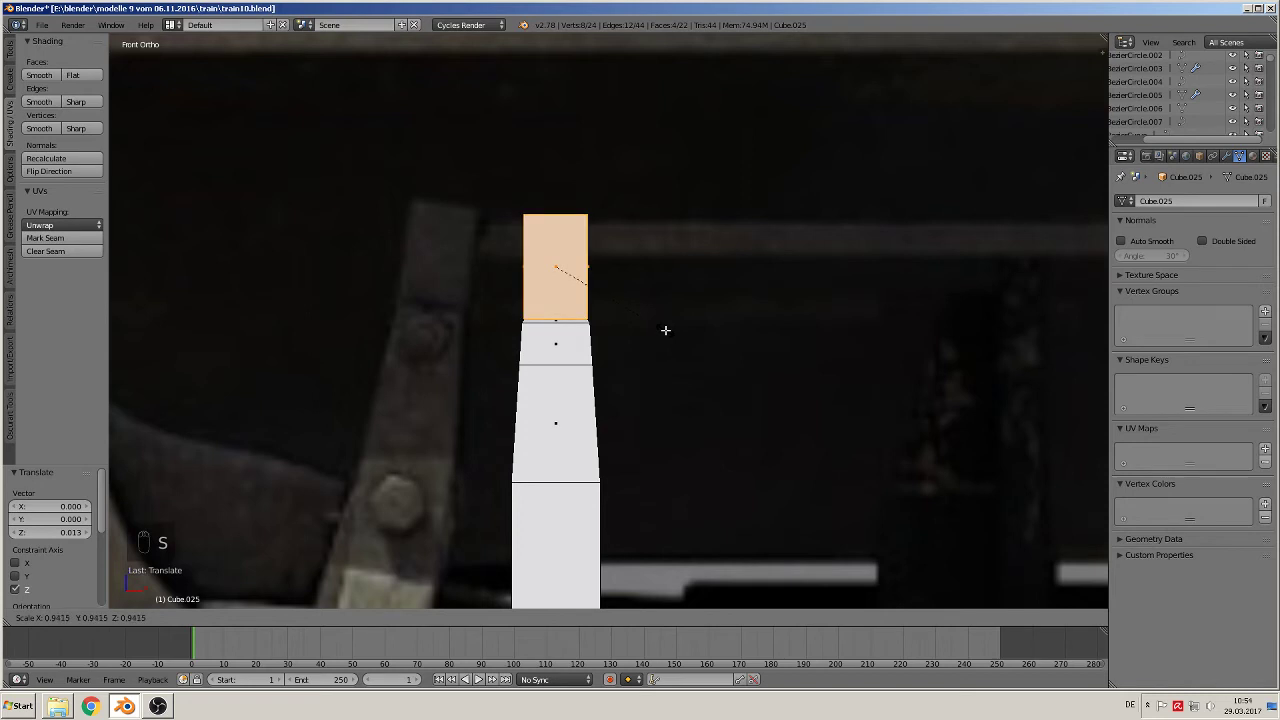
left_click(664, 331)
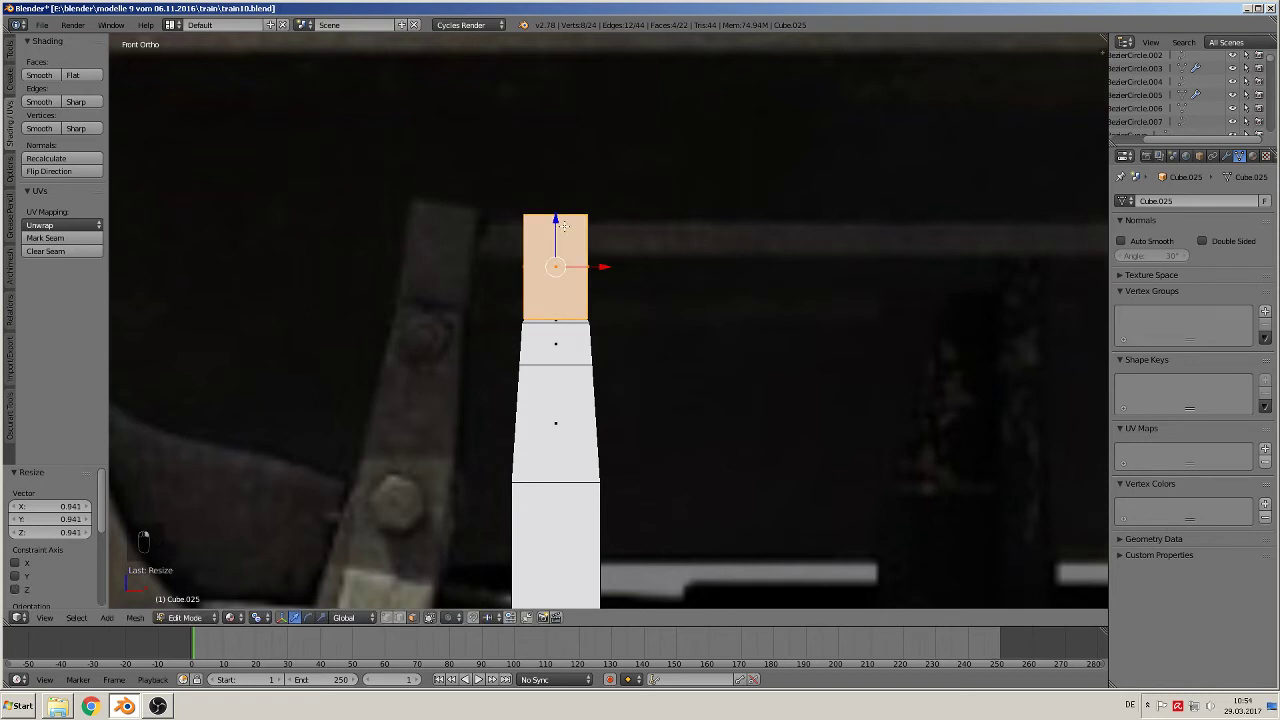
middle_click_drag(564, 226, 556, 222)
right_click(556, 219)
mouse_move(556, 219)
left_mouse_down()
mouse_move(559, 184)
mouse_move(563, 219)
mouse_move(560, 205)
left_mouse_up()
Step: Add two loop cuts across the bar's long lower section, one above the beam and one near the beam's upper edge
key("KP_1")
key("KP_1")
key("KP_1")
scroll(610, 289, "down", 3)
scroll(675, 239, "down", 2)
scroll(675, 239, "up", 2)
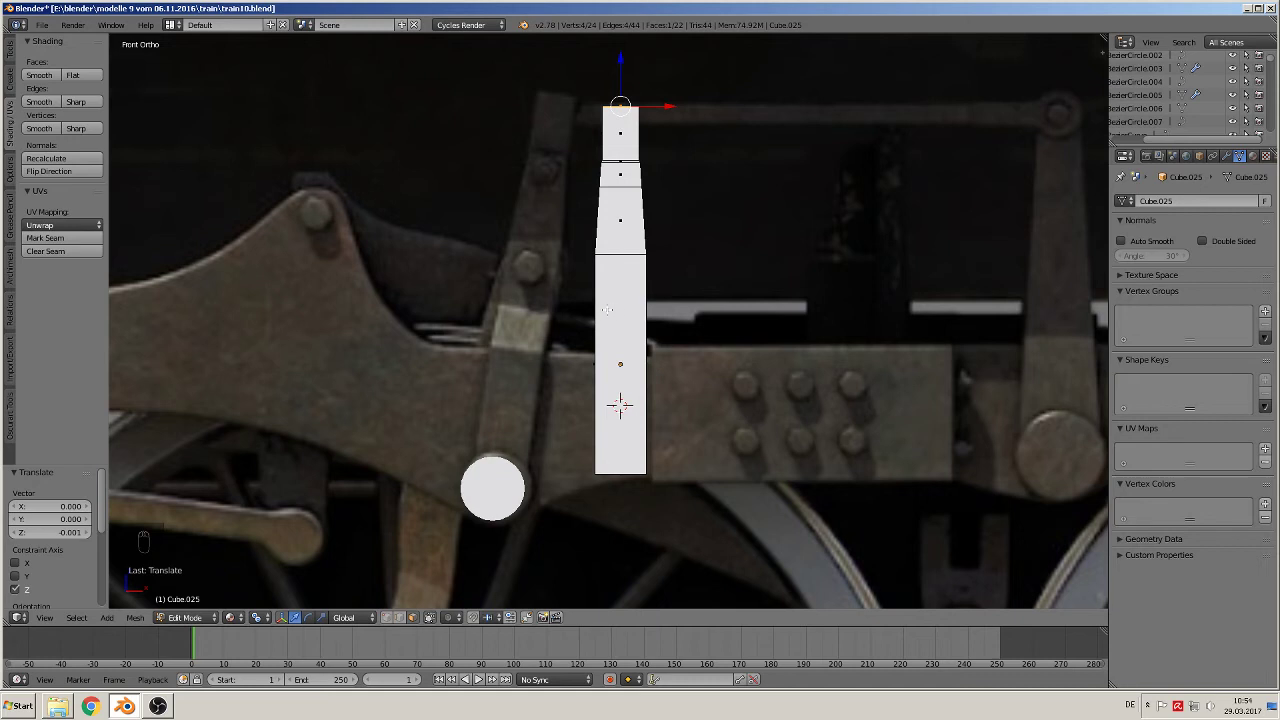
key("ctrl+r")
left_click(607, 311)
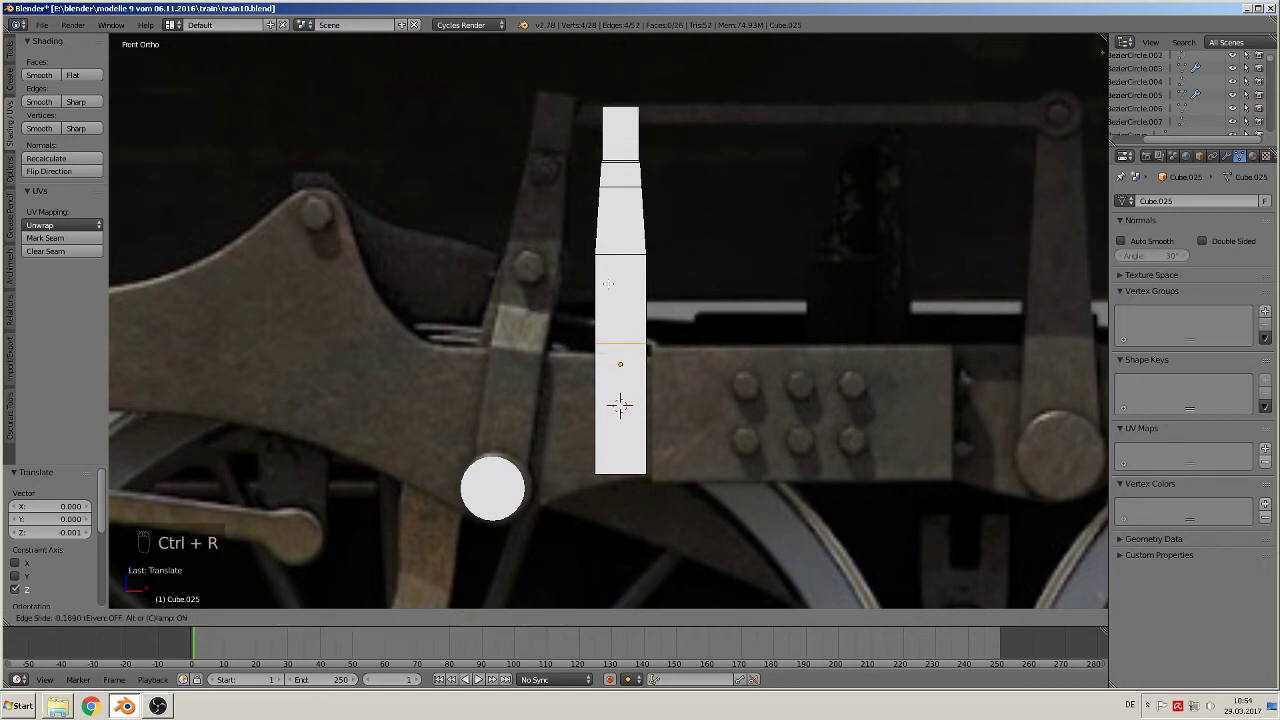
left_click(605, 258)
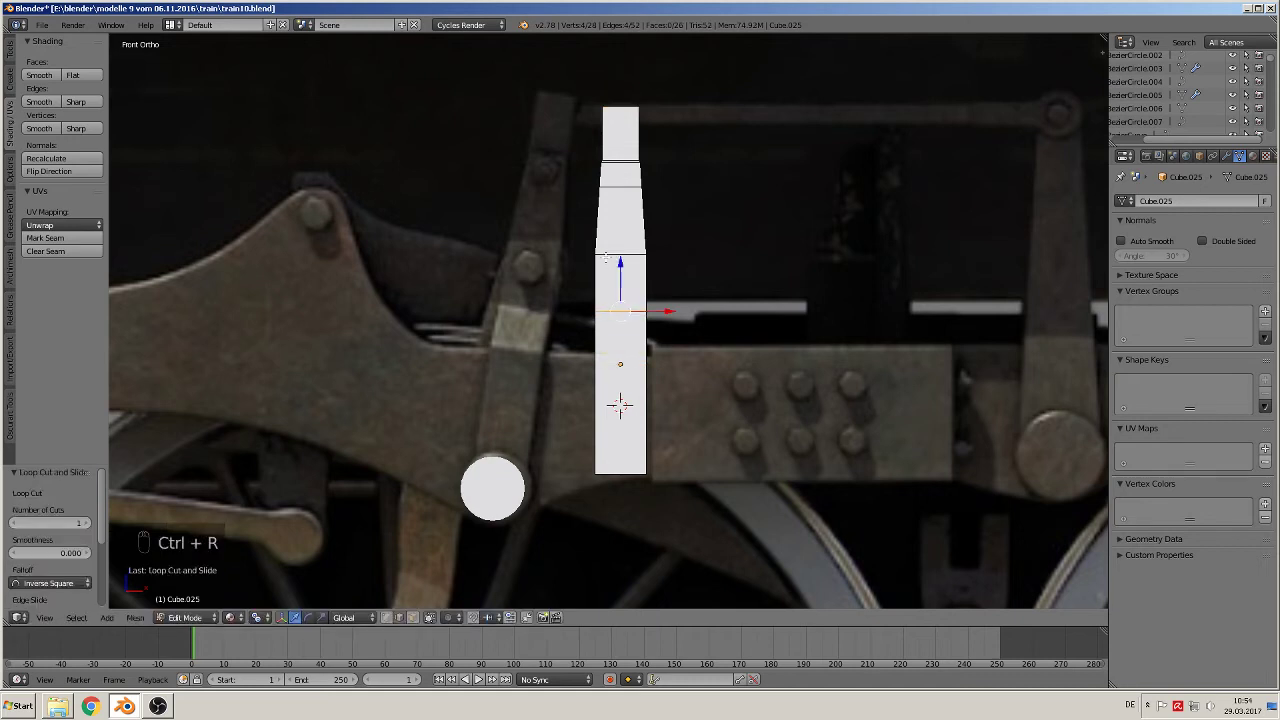
key("ctrl+r")
left_click(600, 379)
left_click(603, 344)
Step: Box-select all vertices above the lower loop cut, including hidden ones, and move them 0.013 along Y to offset the lever
middle_click_drag(697, 376, 612, 386)
left_click(414, 618)
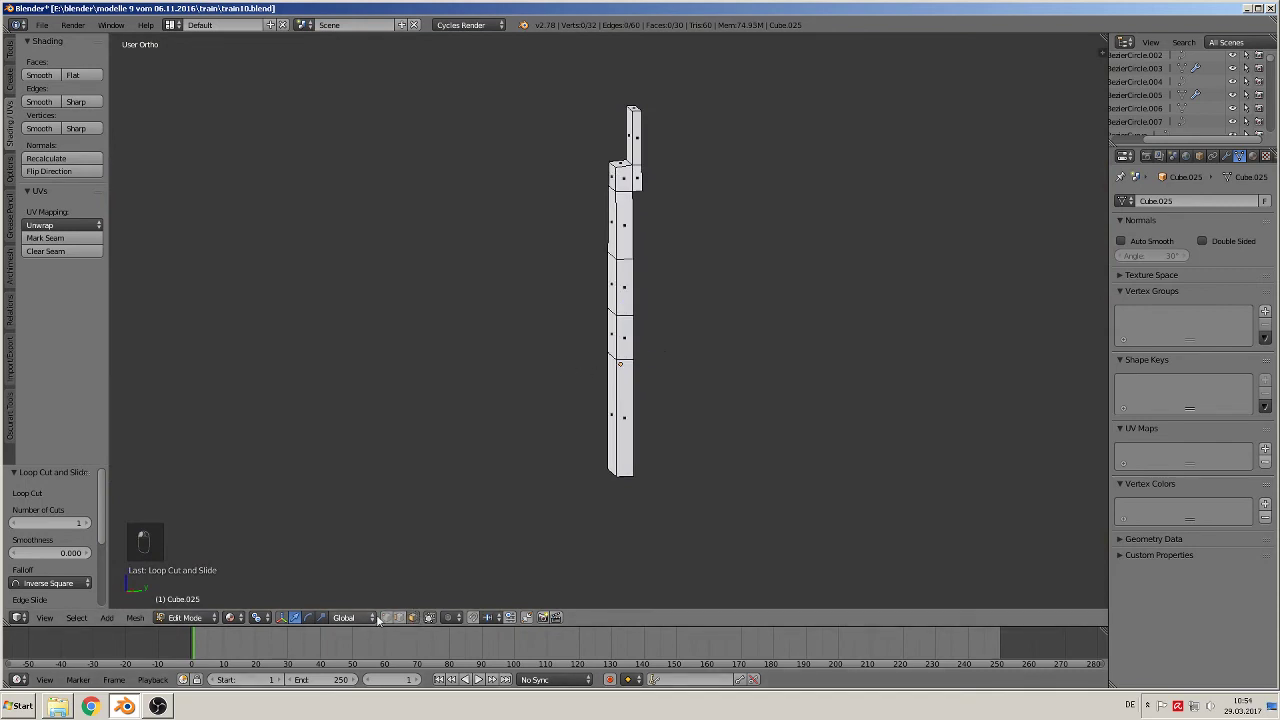
left_click(387, 619)
left_click(432, 619)
key("a")
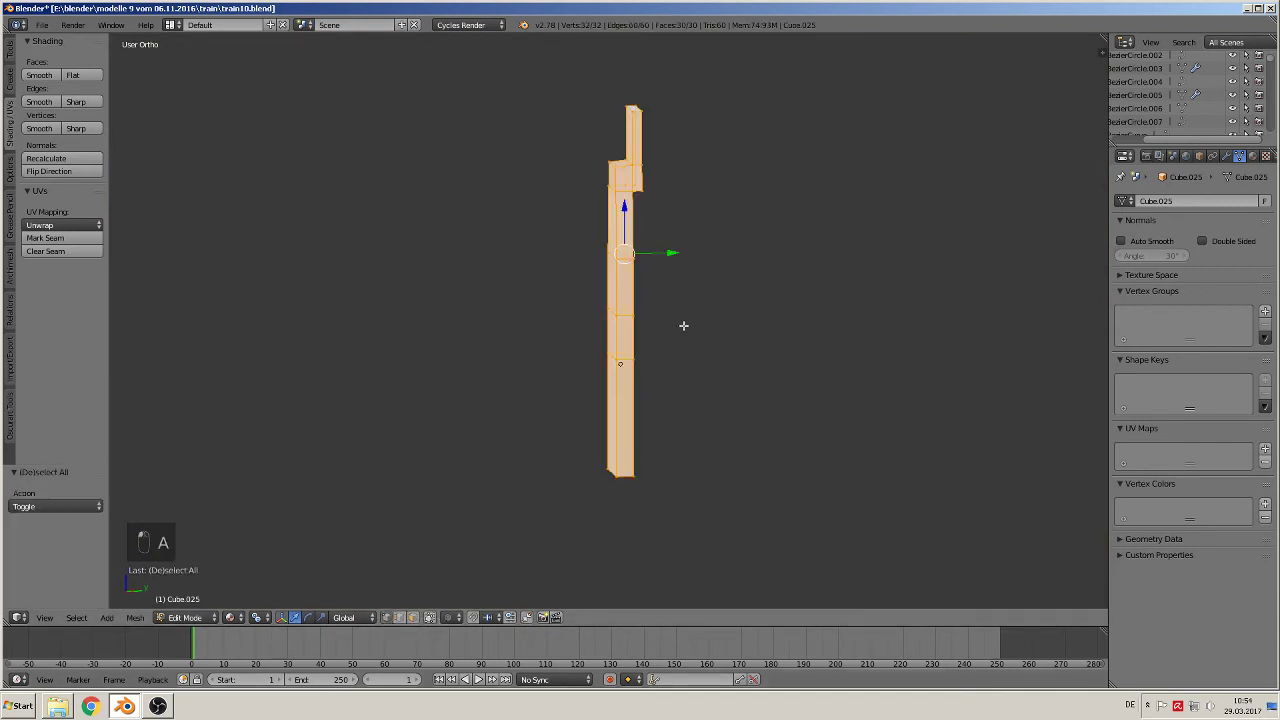
key("a")
key("b")
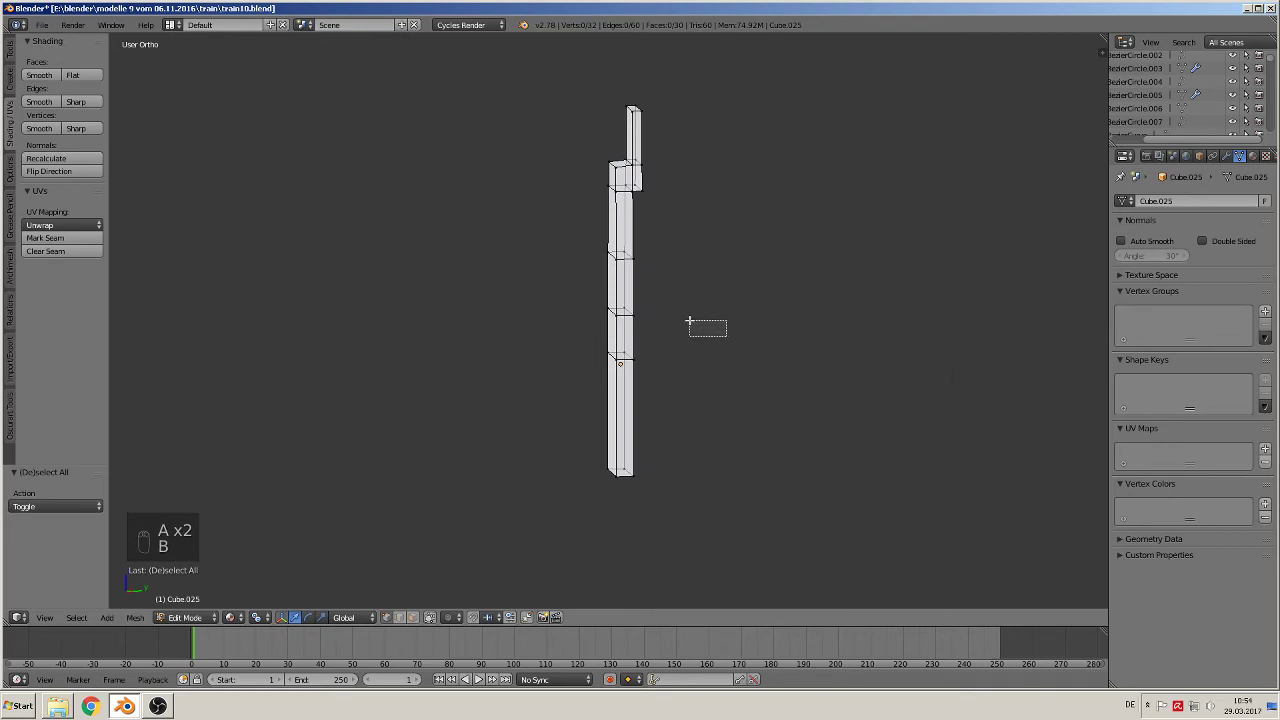
left_click_drag(728, 338, 595, 95)
left_click_drag(668, 210, 697, 202)
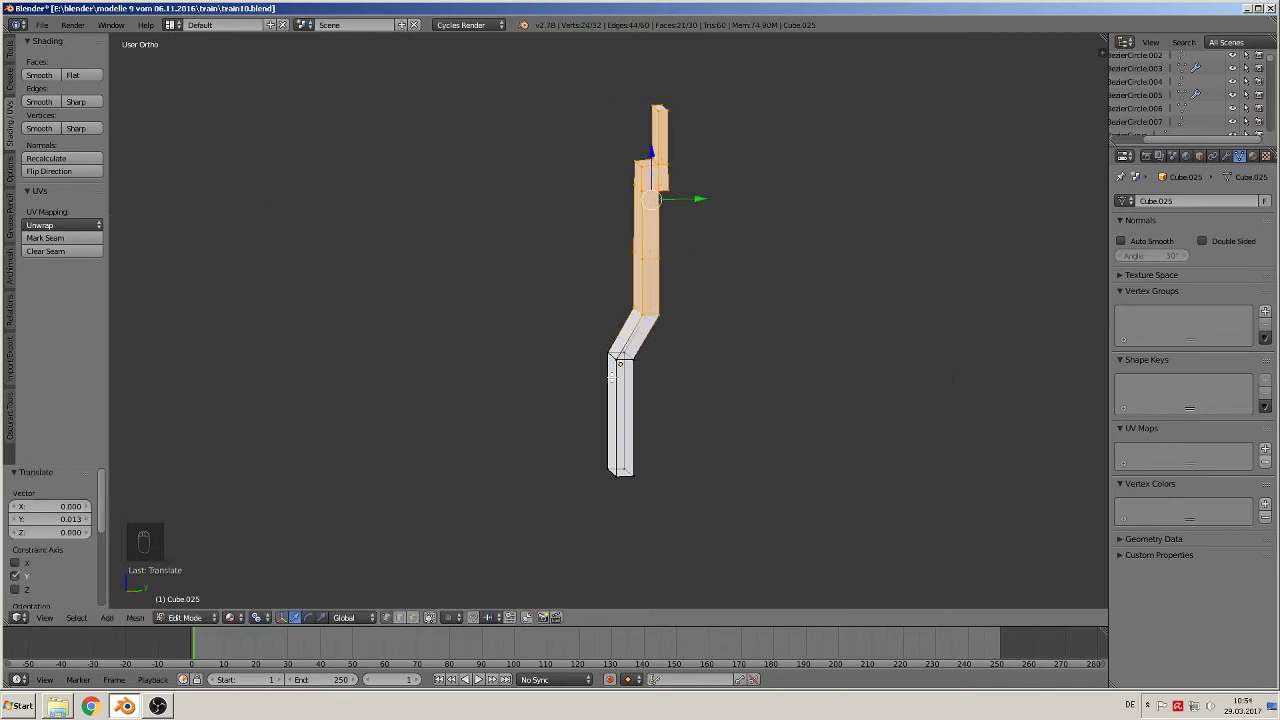
Step: Return to Object Mode in front view and place the 3D cursor on the upper half of the lever
middle_click_drag(754, 341, 866, 331)
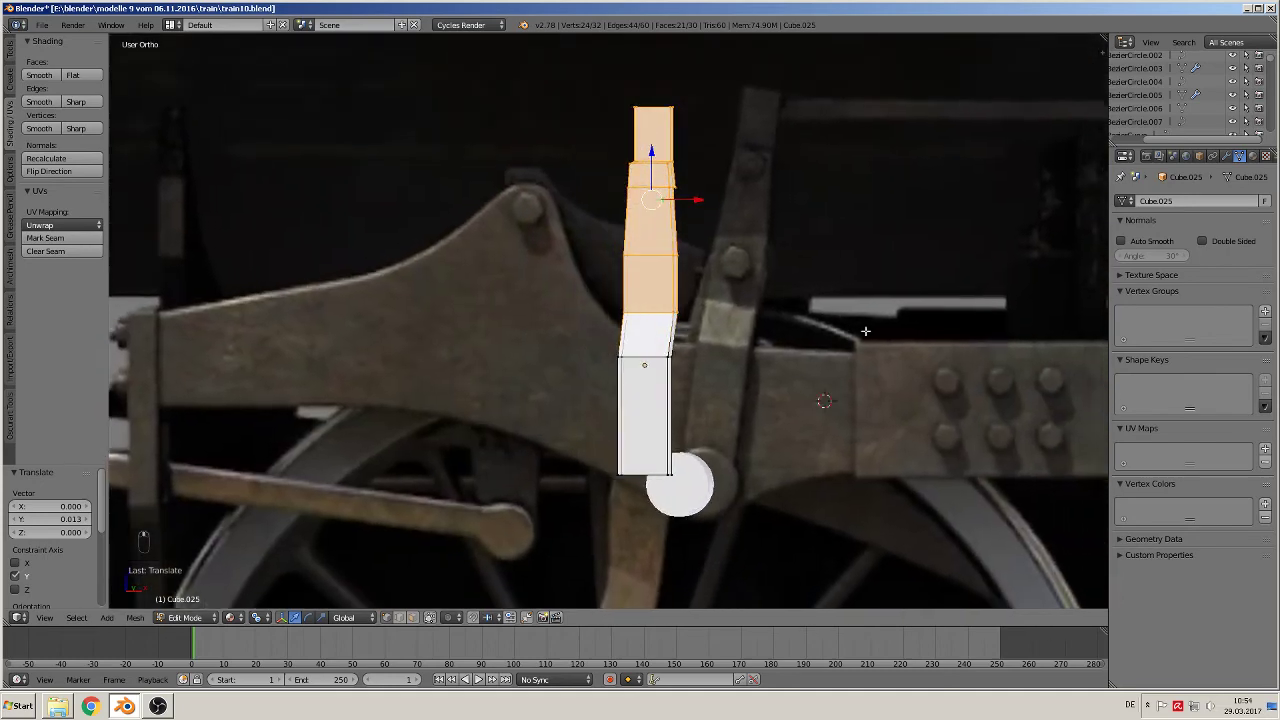
scroll(764, 339, "up", 1)
key("KP_1")
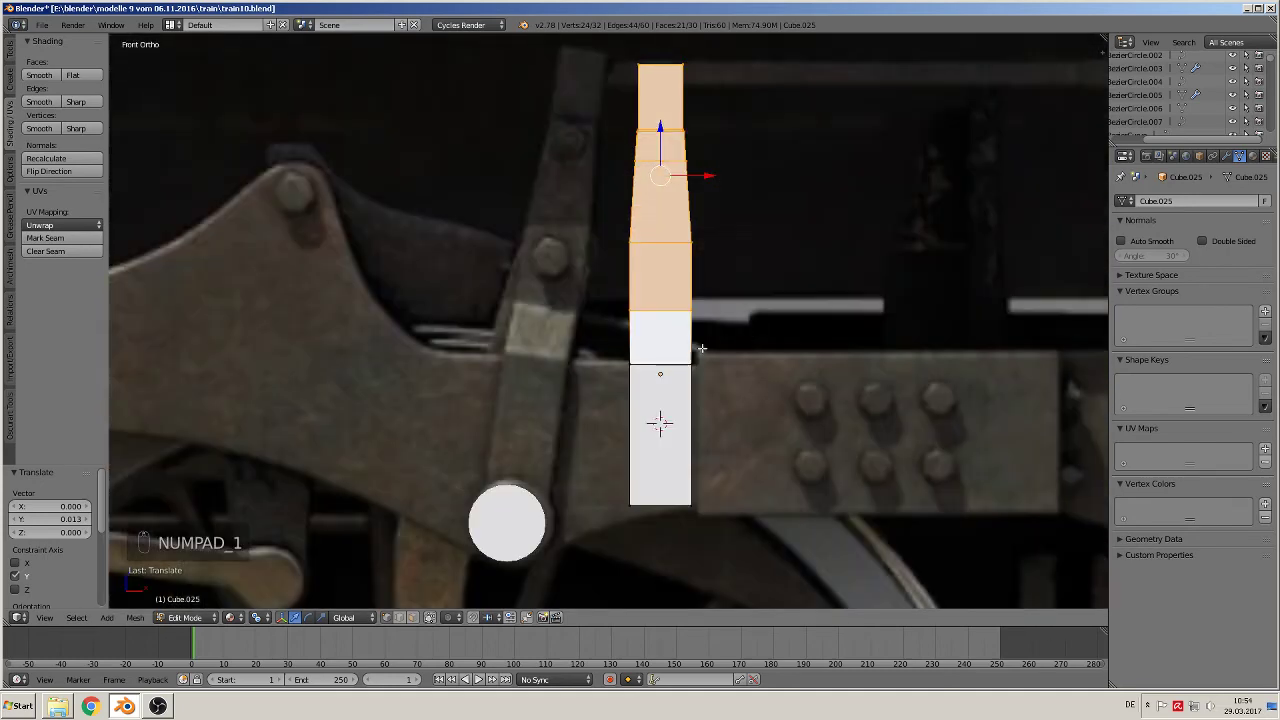
key("a")
key("a")
key("Tab")
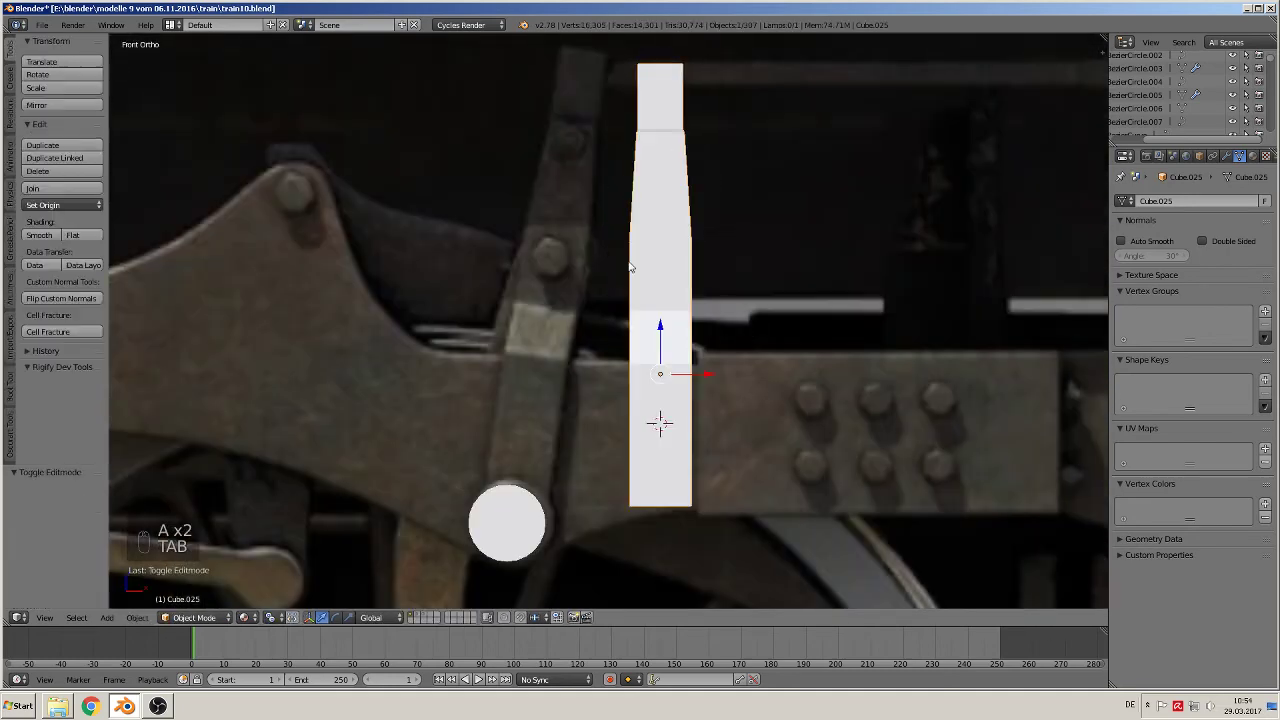
left_click(660, 258)
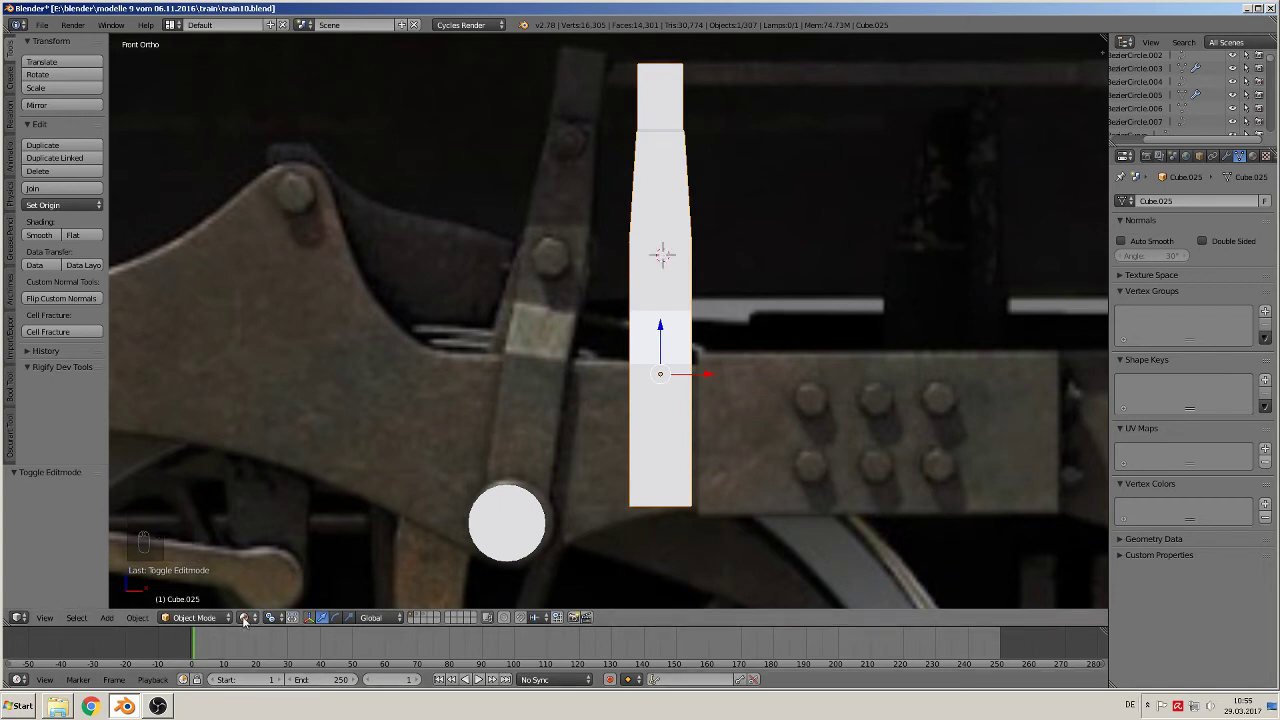
Step: Add a "screw head 1" group instance at the 3D cursor on the lever, lower it slightly and scale it by 1.612
left_click(107, 618)
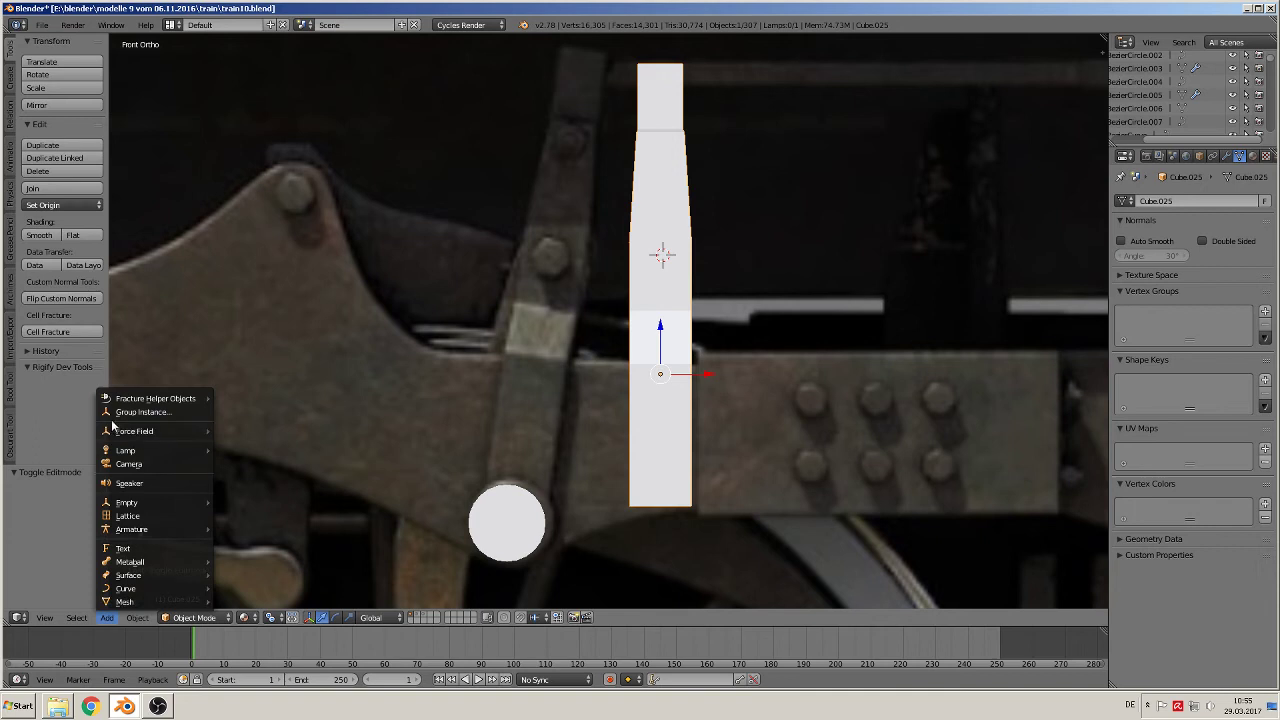
left_click(140, 412)
left_click(194, 440)
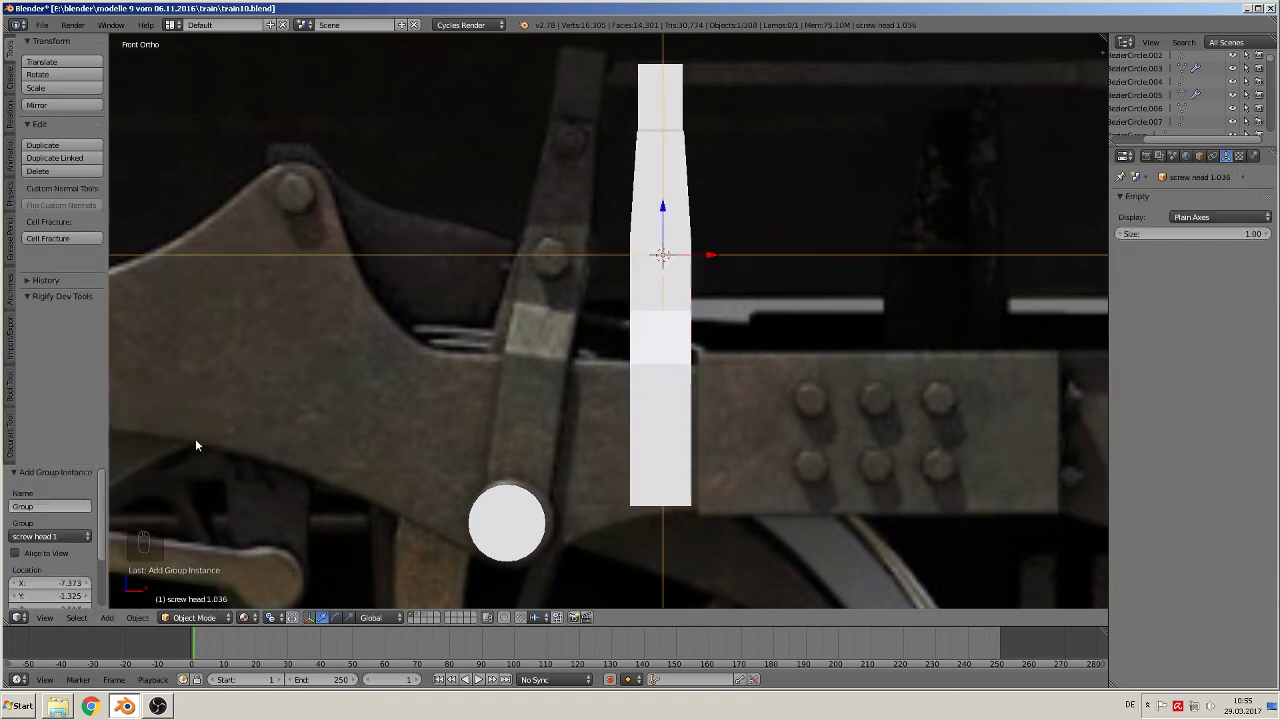
left_click_drag(671, 209, 652, 215)
key("s")
left_click(755, 296)
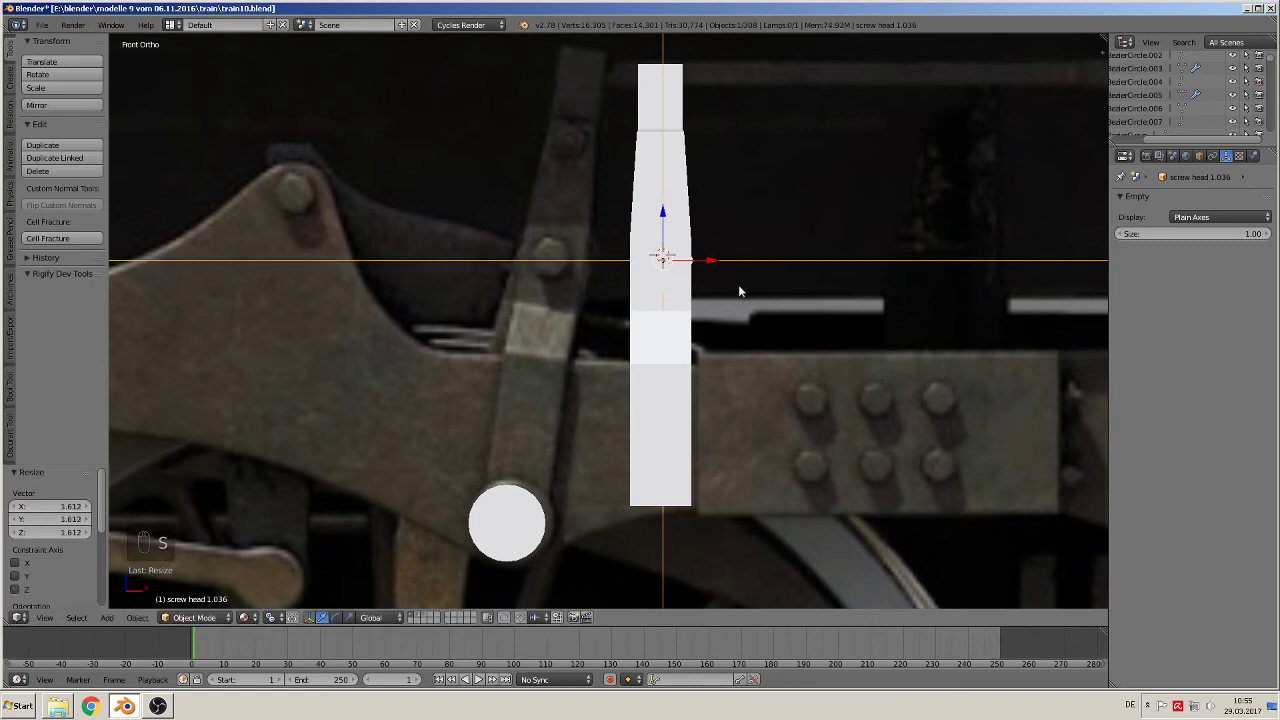
Step: Scale the screw head by 0.720, then move it about -0.0039 along Y and -0.001 along X onto the lever's front face
middle_click_drag(738, 284, 665, 305)
key("s")
left_click(697, 288)
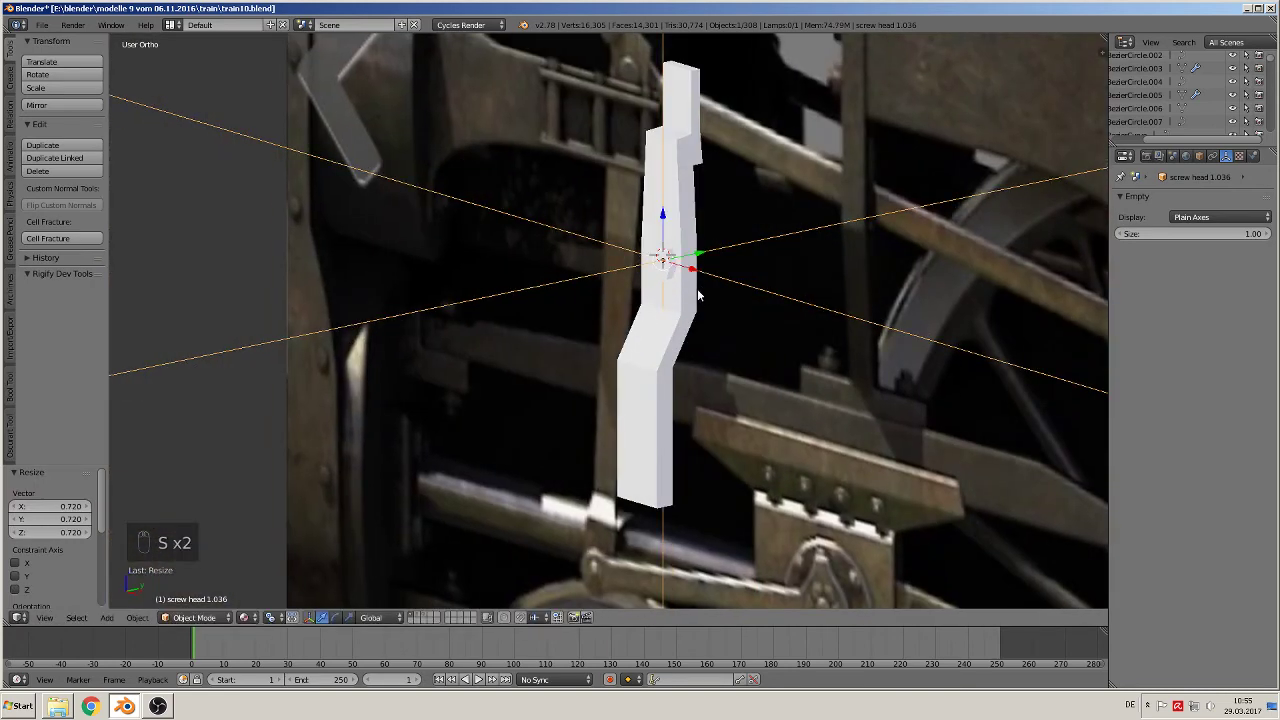
scroll(697, 288, "up", 3)
scroll(698, 276, "up", 1)
mouse_move(812, 142)
left_mouse_down()
mouse_move(789, 153)
mouse_move(808, 151)
left_mouse_up()
scroll(808, 151, "up", 3)
middle_click_drag(920, 159, 933, 150)
scroll(919, 142, "down", 2)
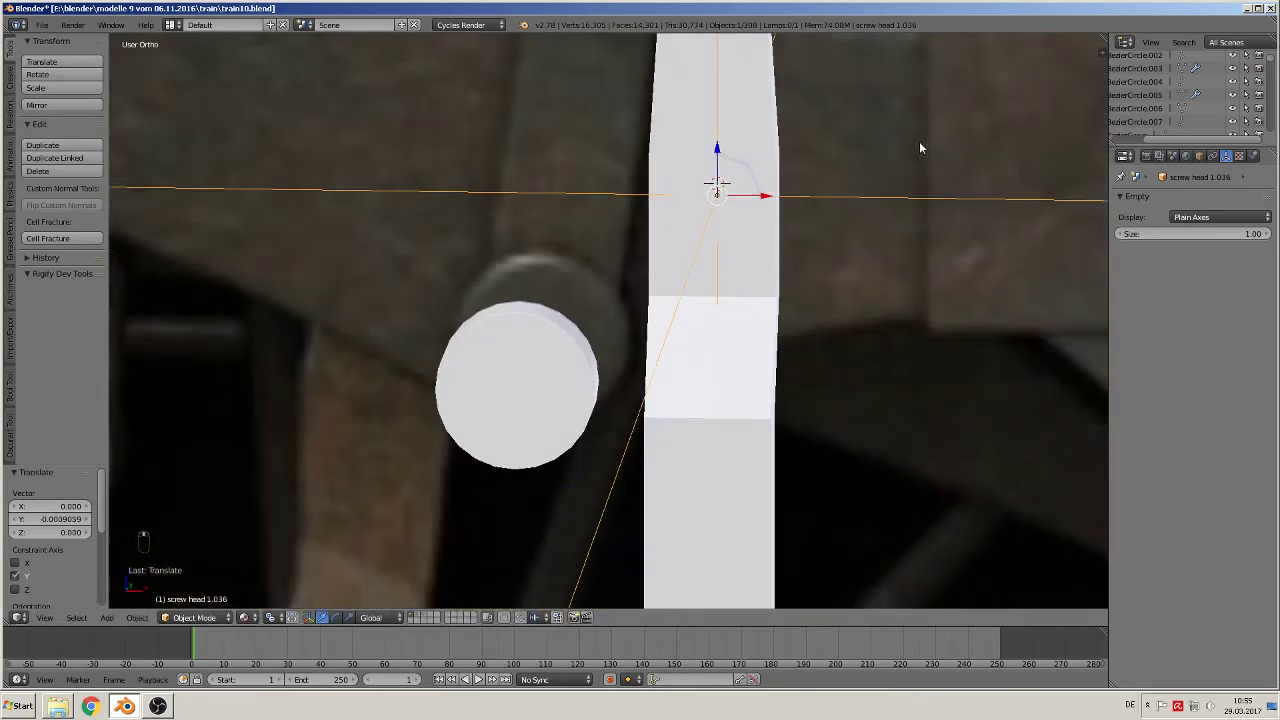
left_click_drag(788, 192, 766, 199)
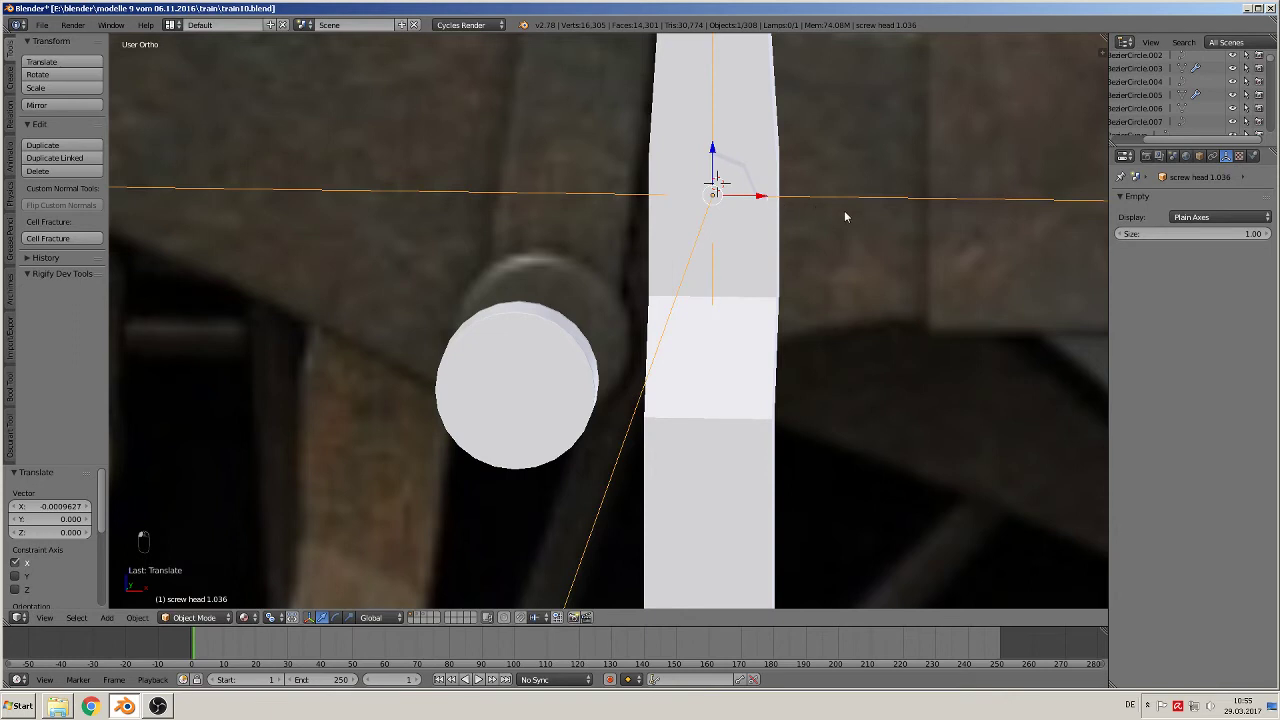
Step: In front view, place the 3D cursor just below the upper extension and set the screw head empty's display size to 0.01
key("KP_1")
scroll(834, 214, "down", 4)
scroll(700, 280, "up", 2)
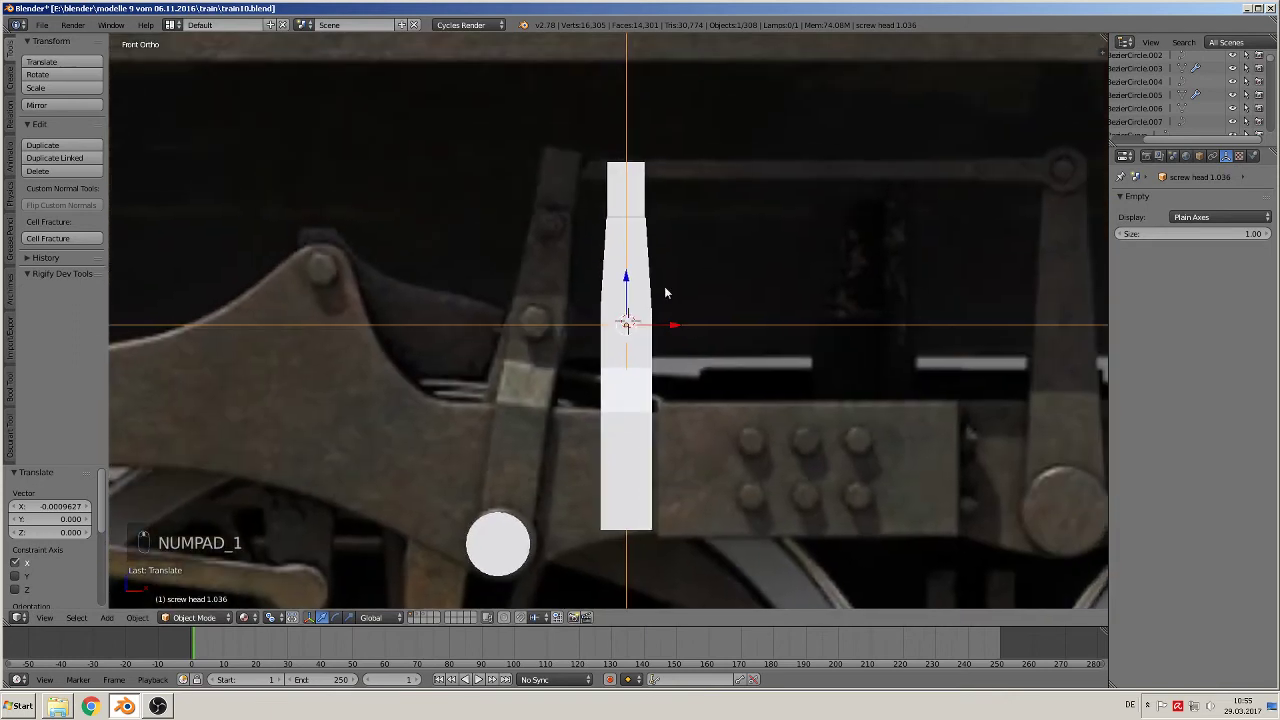
left_click(625, 231)
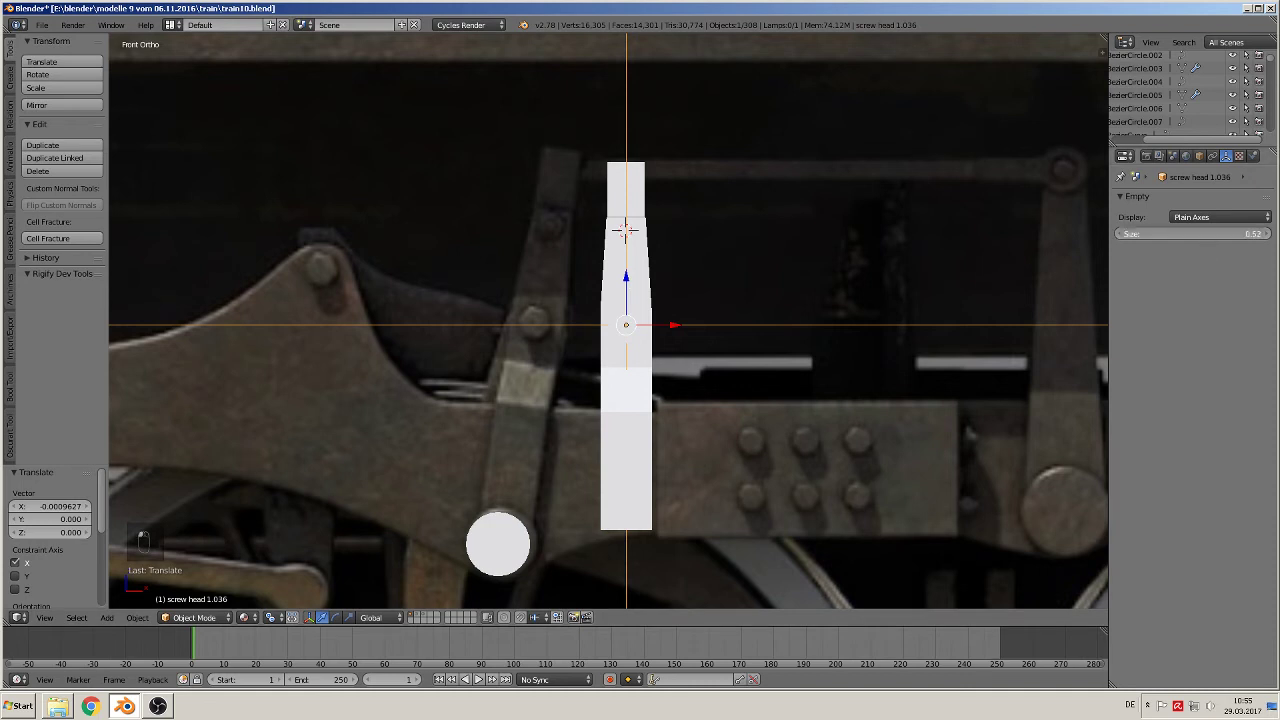
left_click_drag(1190, 233, 1150, 233)
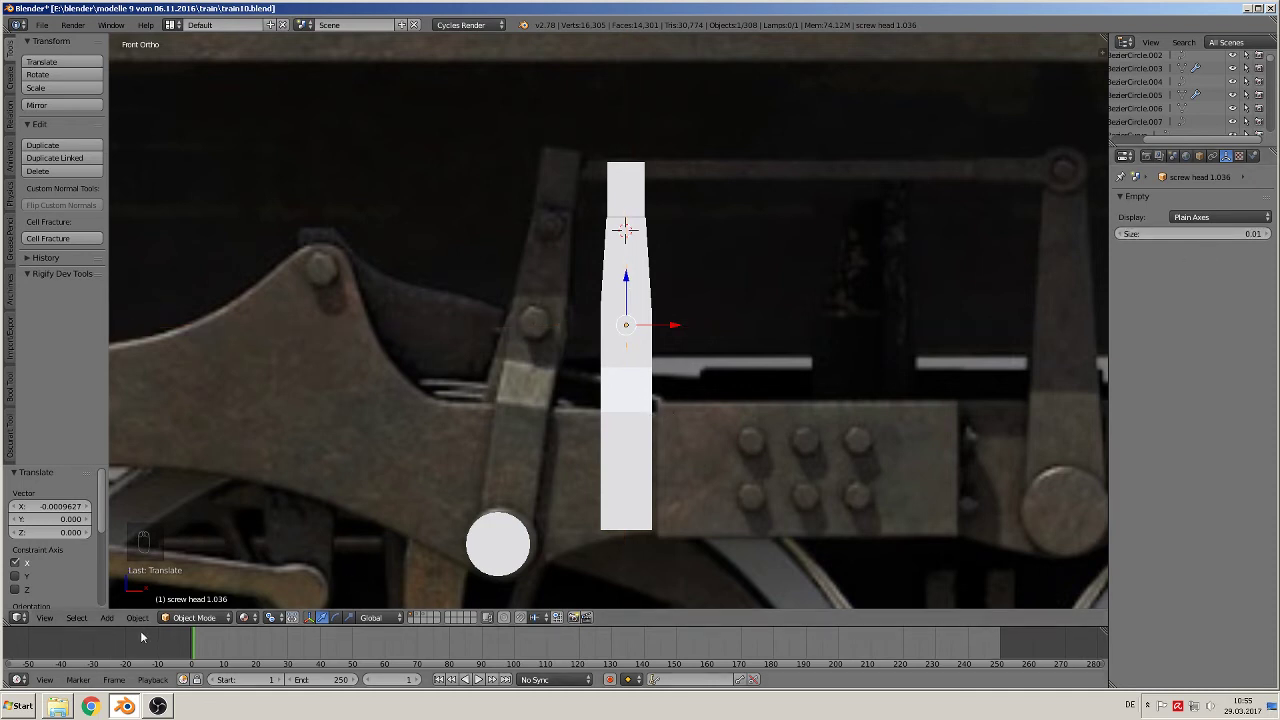
Step: Add a "screw with mother" group instance at the 3D cursor and scale it by 0.596
left_click(108, 617)
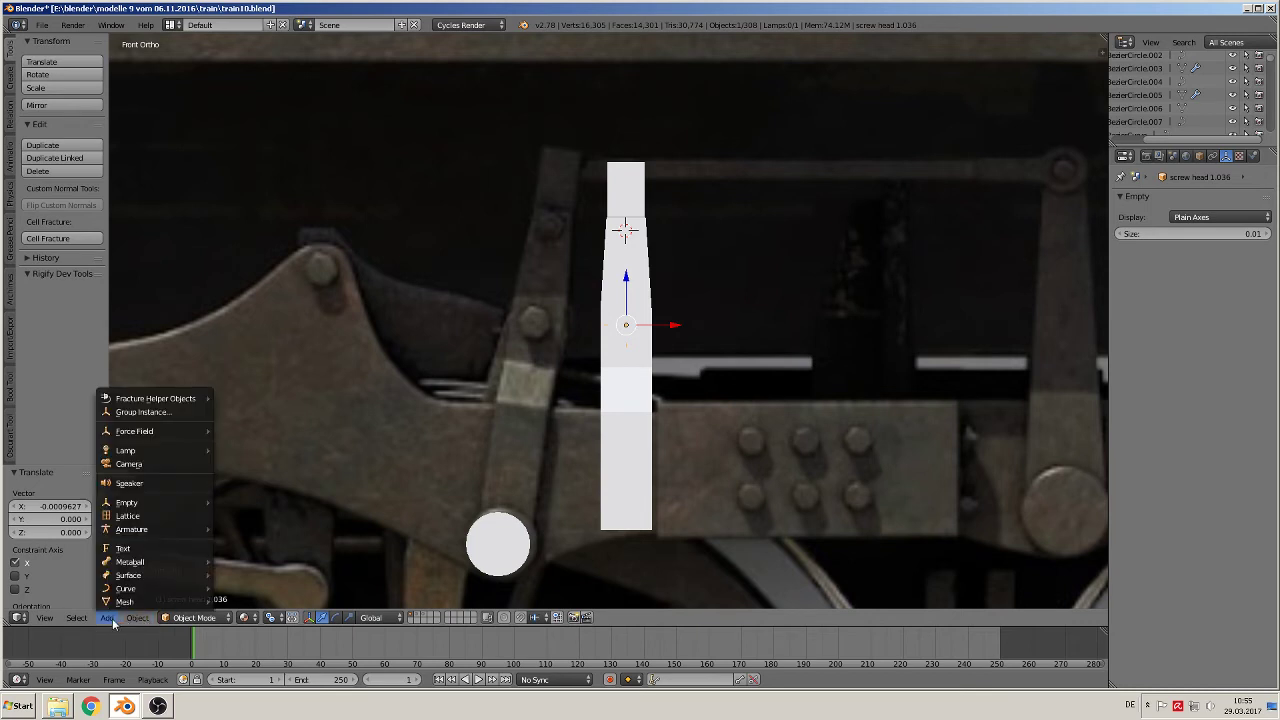
left_click(142, 412)
key("BackSpace")
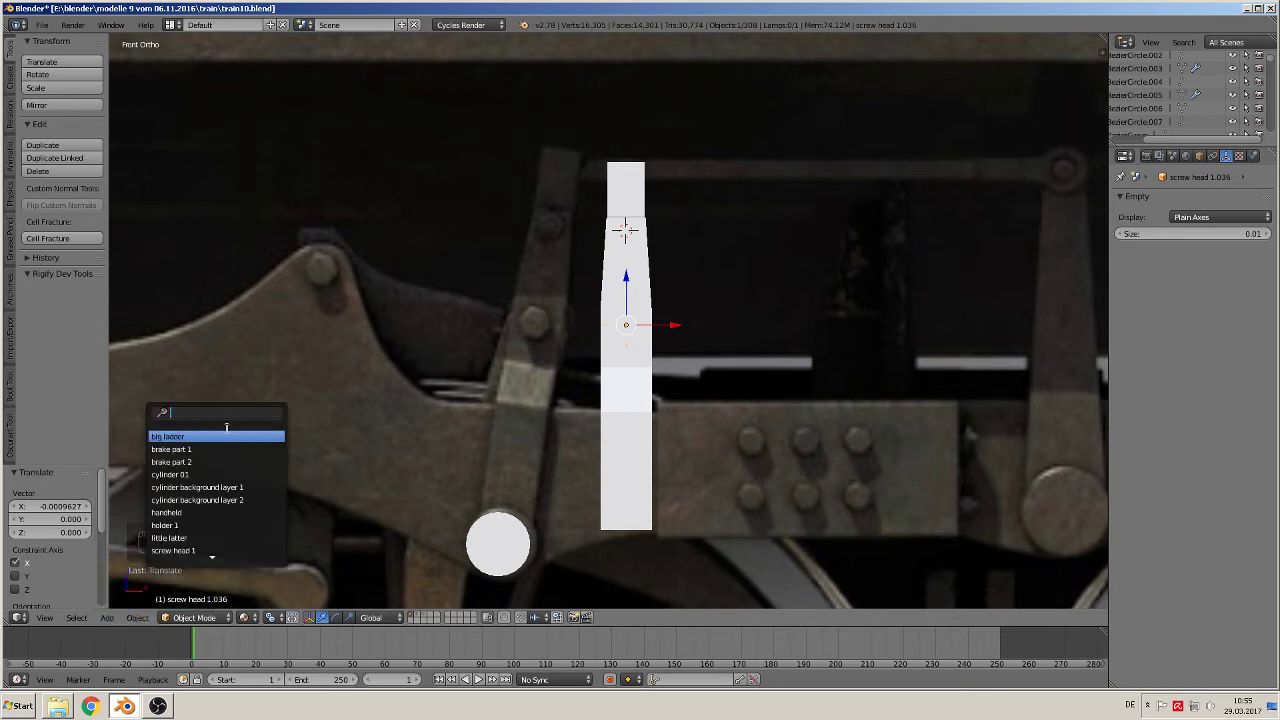
scroll(215, 532, "down", 4)
left_click(215, 525)
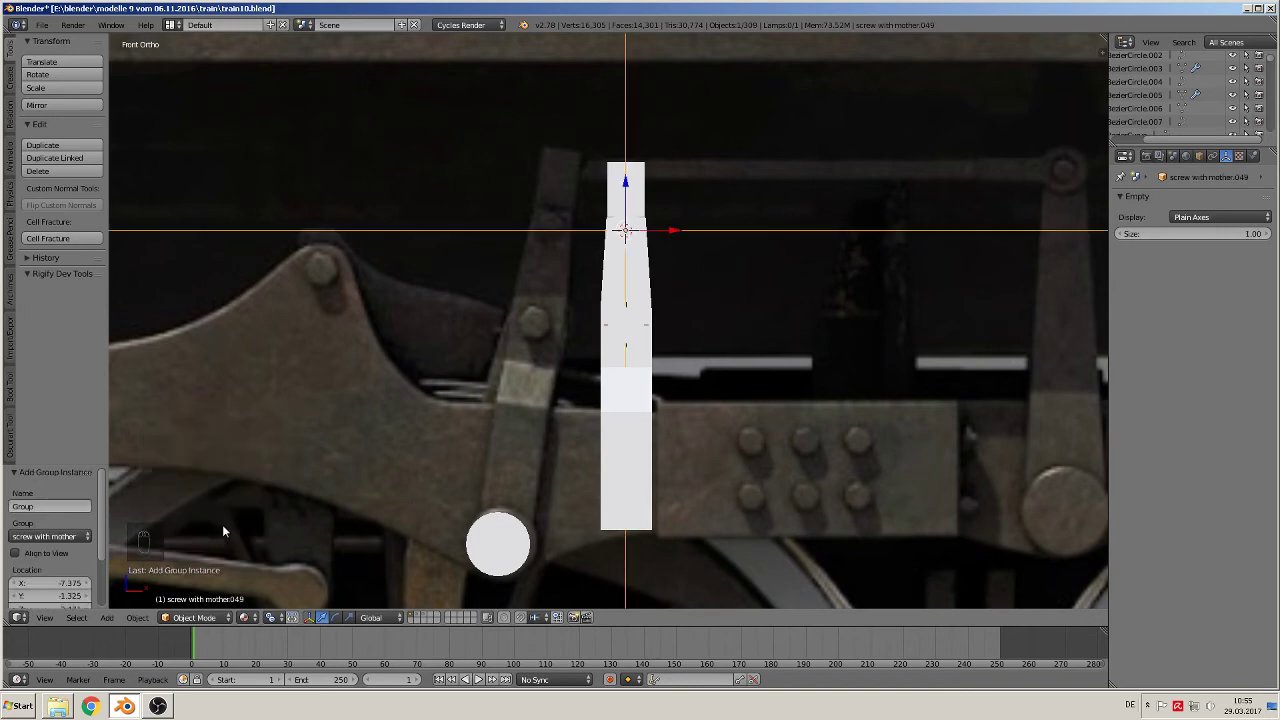
scroll(815, 303, "up", 3)
middle_click_drag(815, 303, 749, 229)
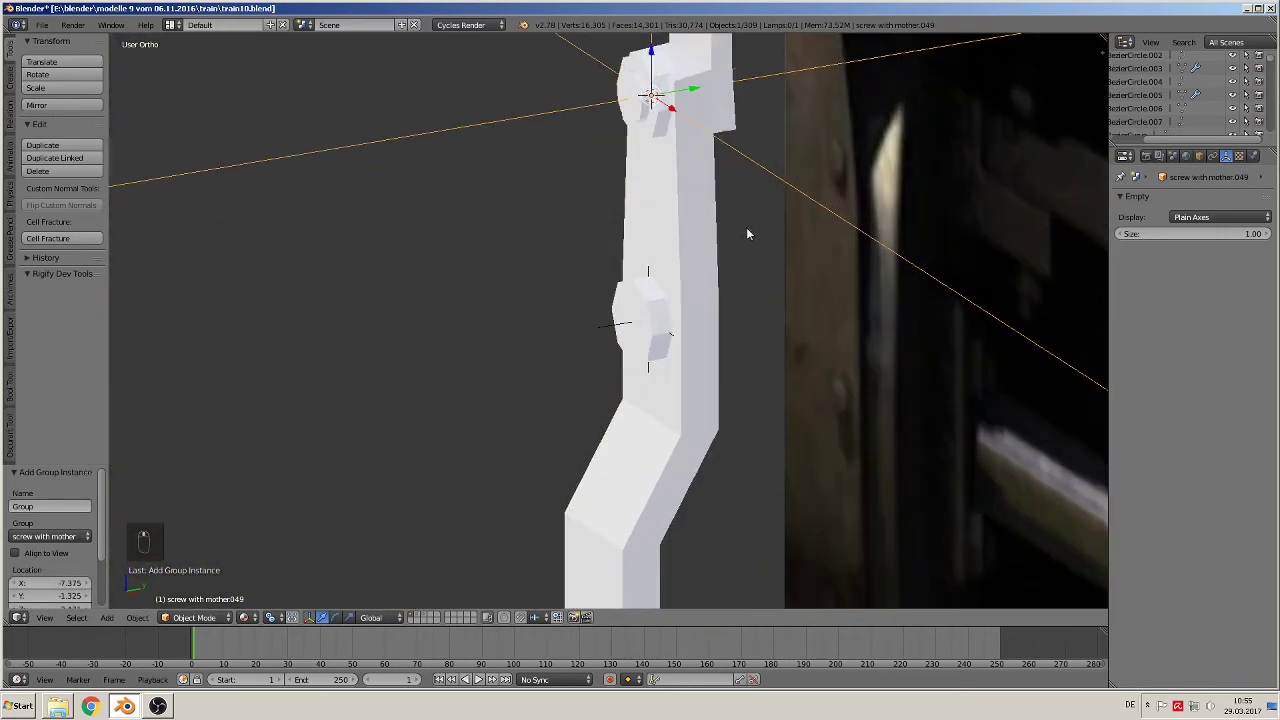
key("s")
left_click(691, 163)
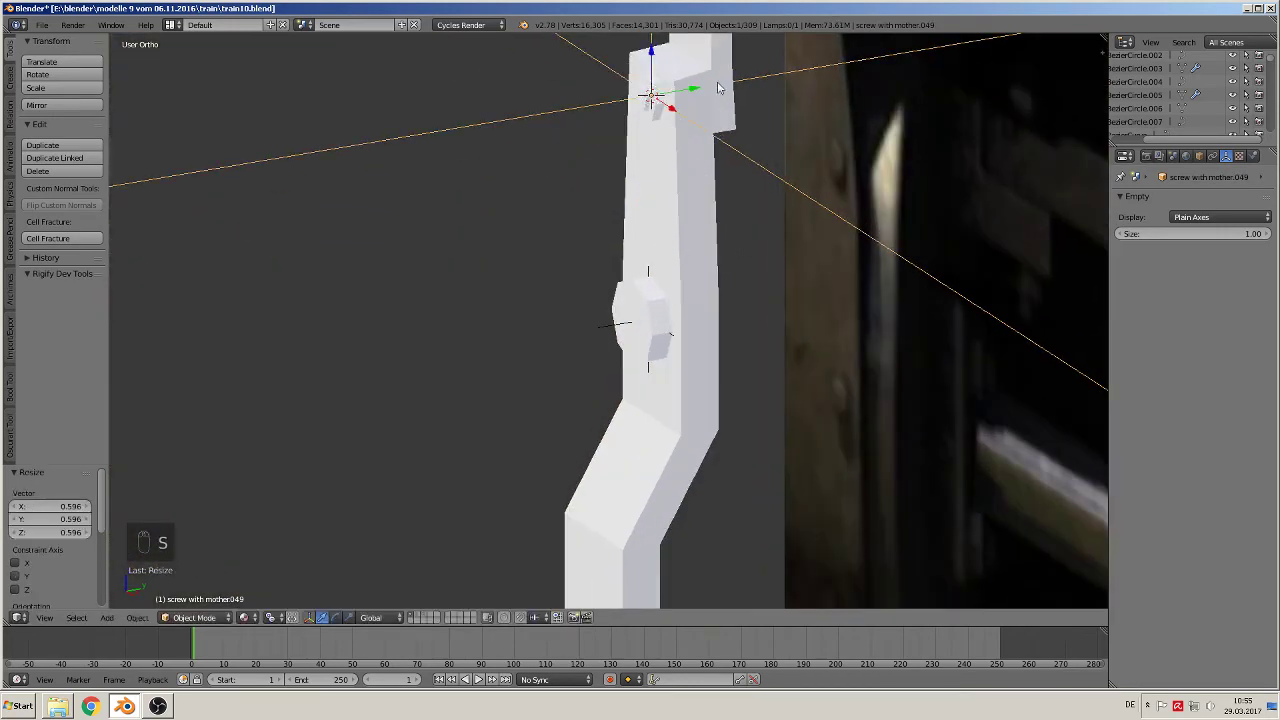
Step: Move the upper screw about -0.001 along Y and set its empty's display size to 0.03
left_click_drag(695, 88, 695, 89)
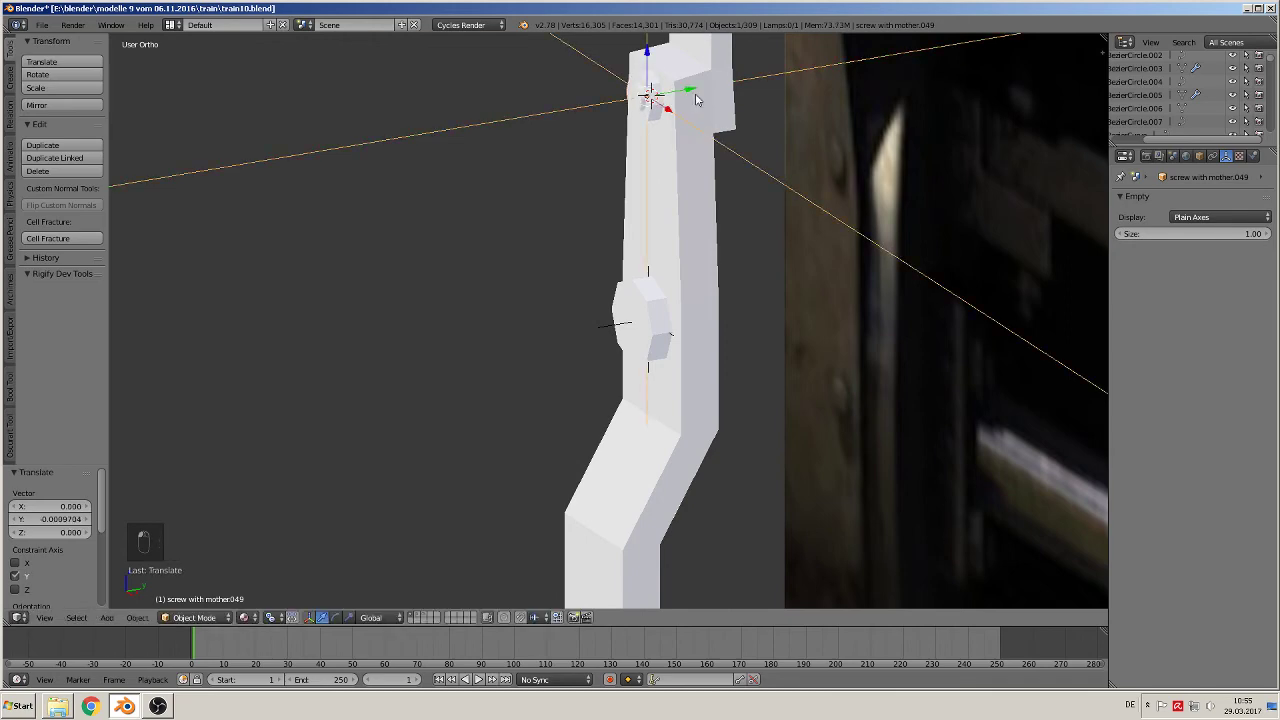
middle_click_drag(695, 89, 781, 126)
scroll(783, 133, "down", 3)
left_click_drag(1147, 239, 1040, 239)
key("KP_1")
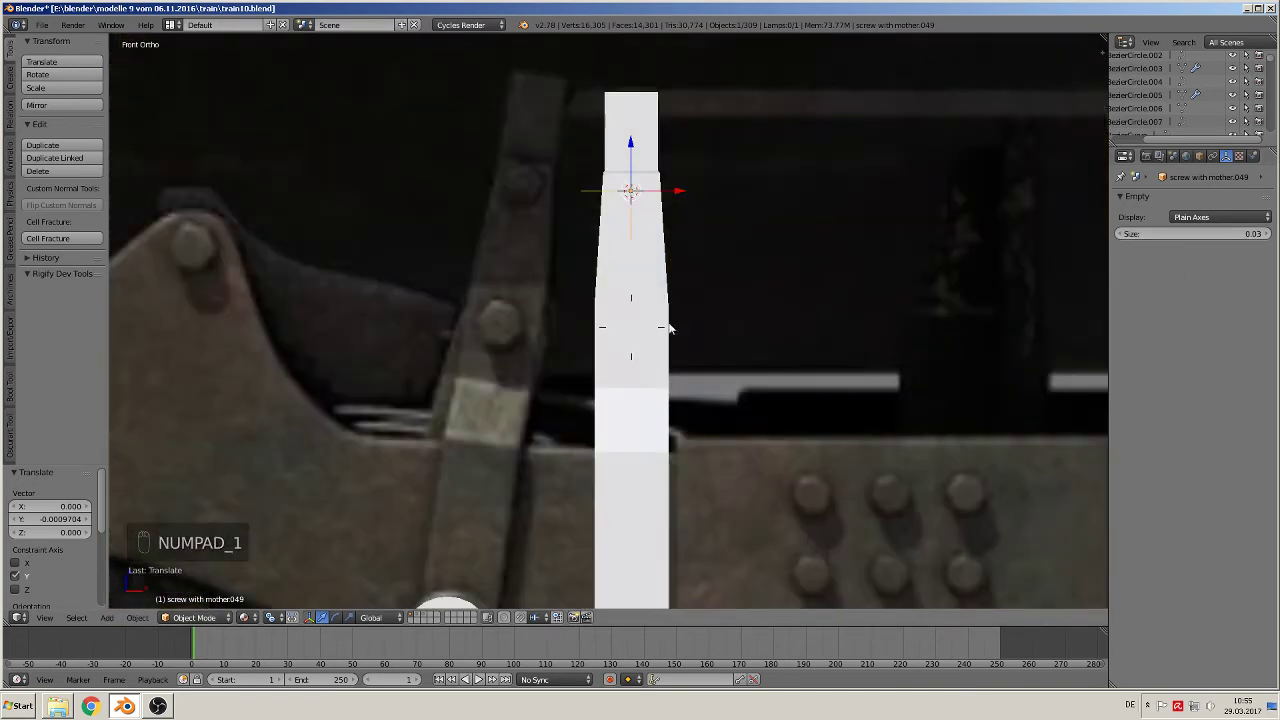
Step: Parent the upper screw and the screw head to the lever using the Object option
right_click(646, 265)
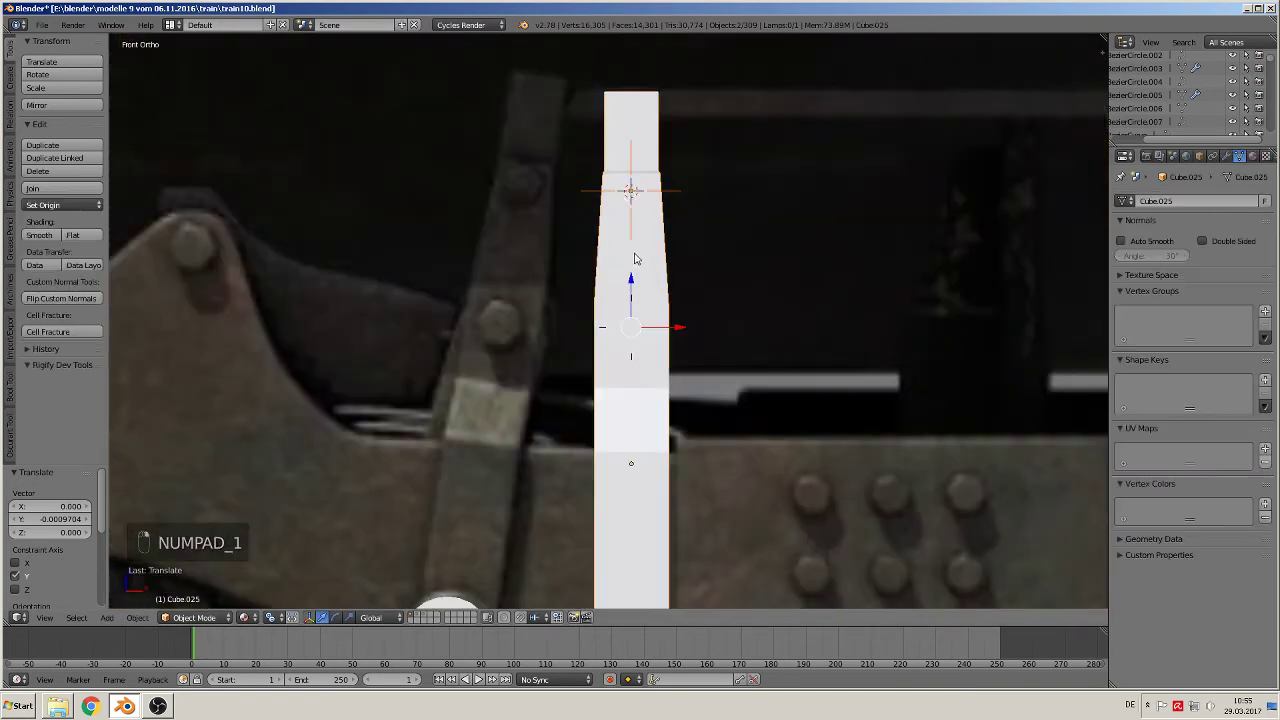
key("ctrl+p")
left_click(449, 308)
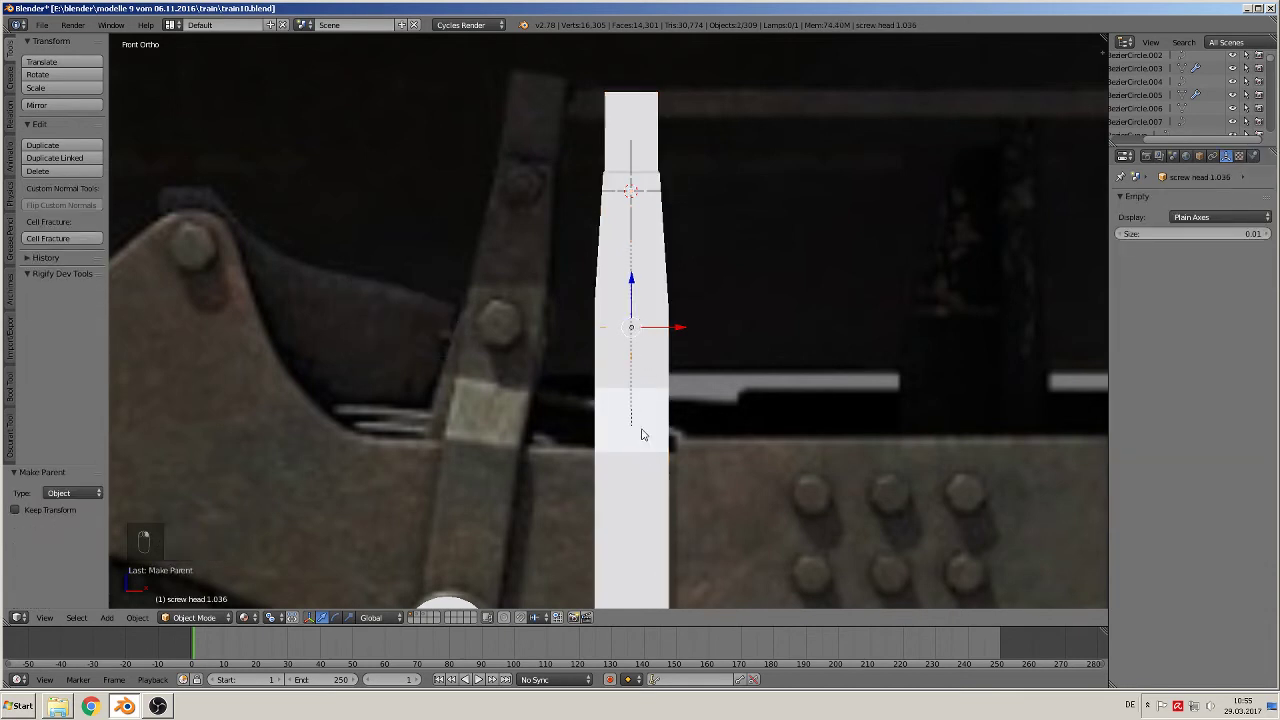
right_click(644, 464)
key("ctrl+p")
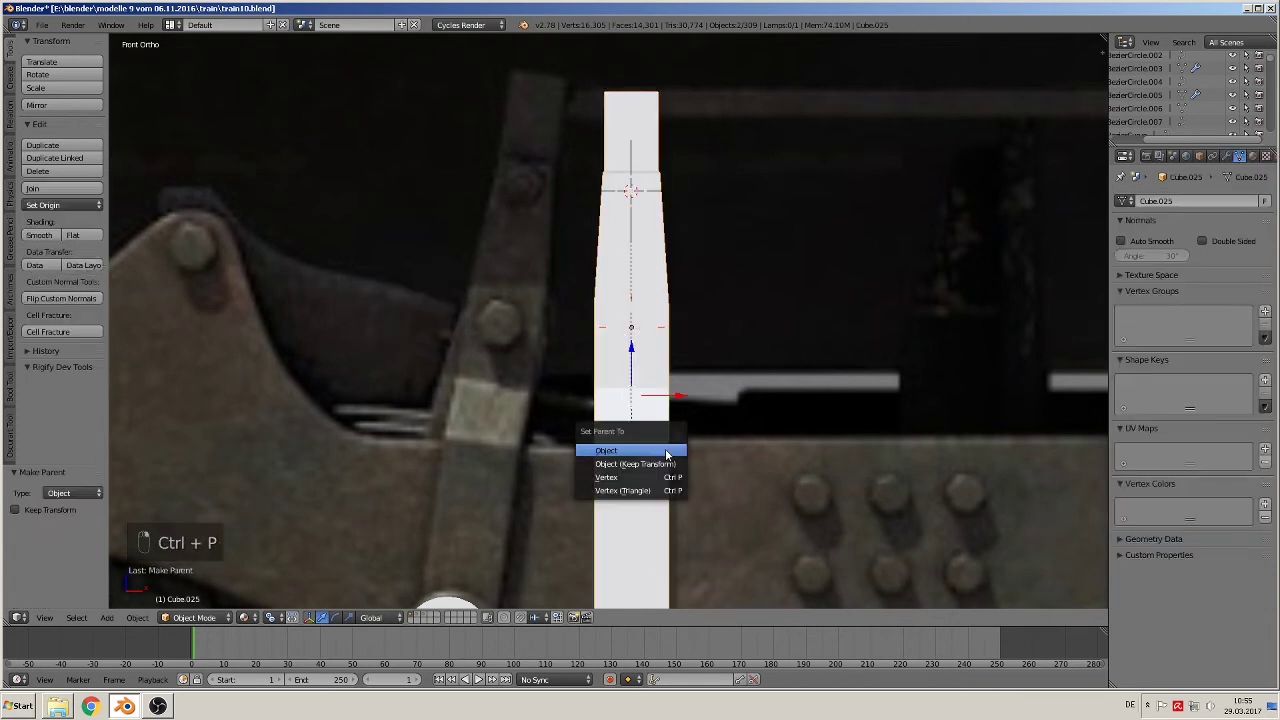
left_click(665, 451)
Step: Move the cylinder along X onto the lever's lower end and shift it 0.367 along Y into line with the bar
scroll(704, 443, "down", 4)
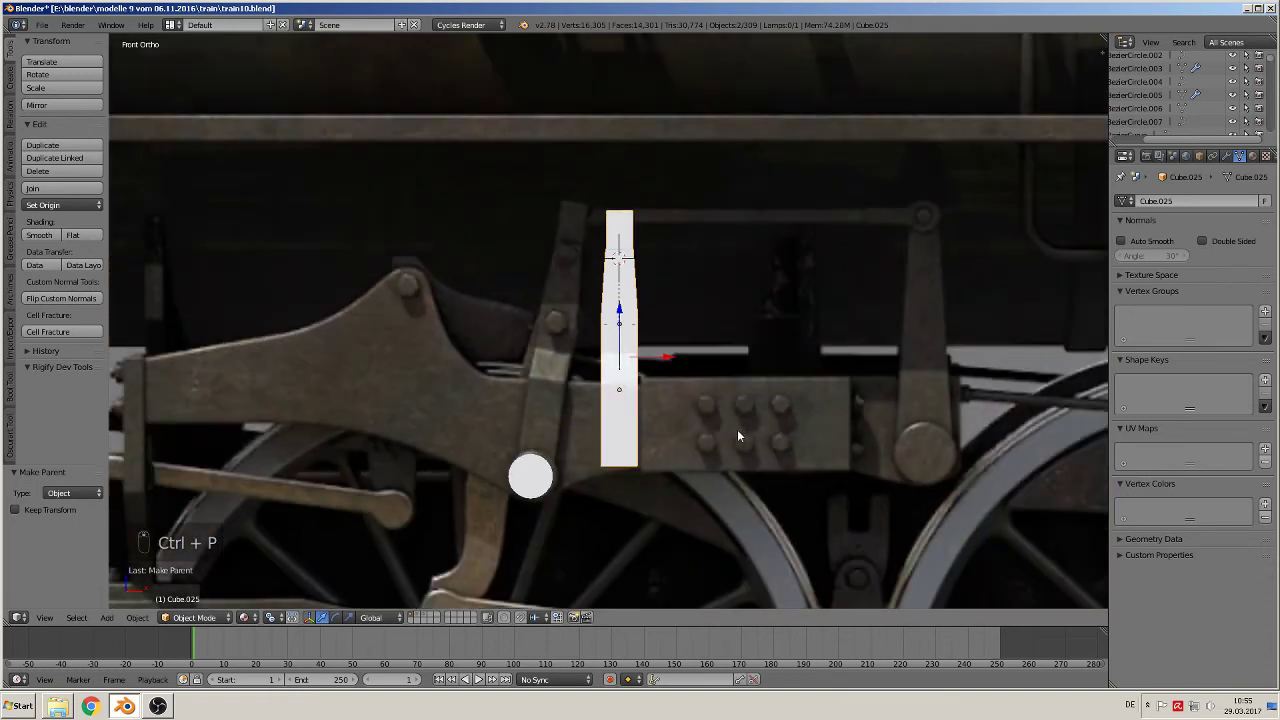
middle_click_drag(737, 429, 627, 384, "shift")
right_click(424, 431)
left_click_drag(462, 434, 550, 456)
middle_click_drag(550, 456, 831, 366)
left_click_drag(831, 366, 252, 465)
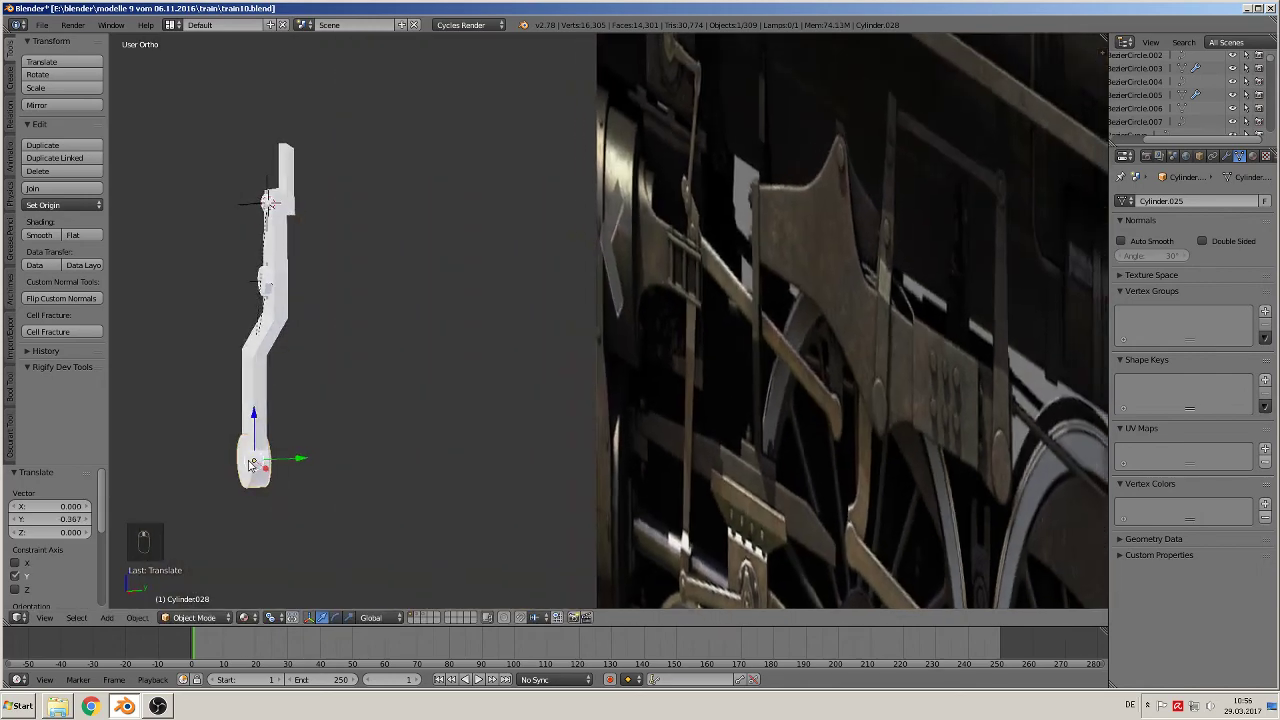
Step: Join the cylinder with the lever into one object, keeping the lever as the active object
middle_click_drag(249, 460, 404, 430)
scroll(368, 423, "down", 1)
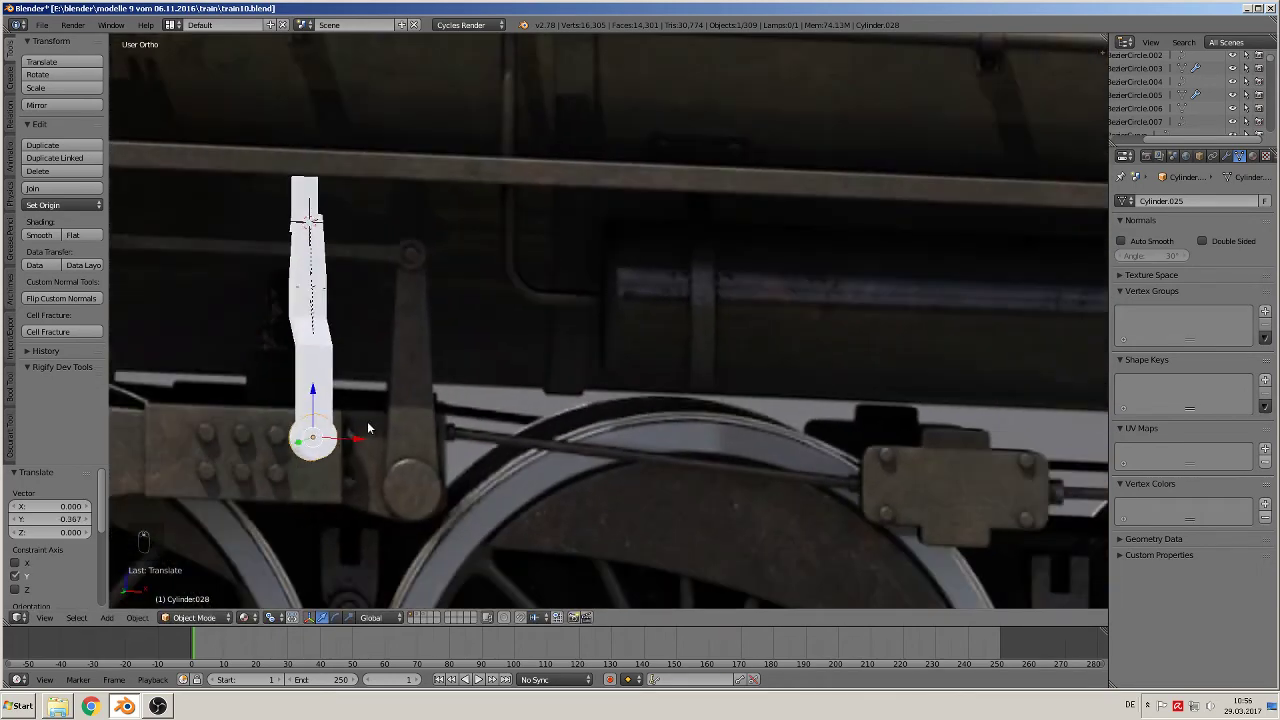
key("KP_1")
right_click(320, 372)
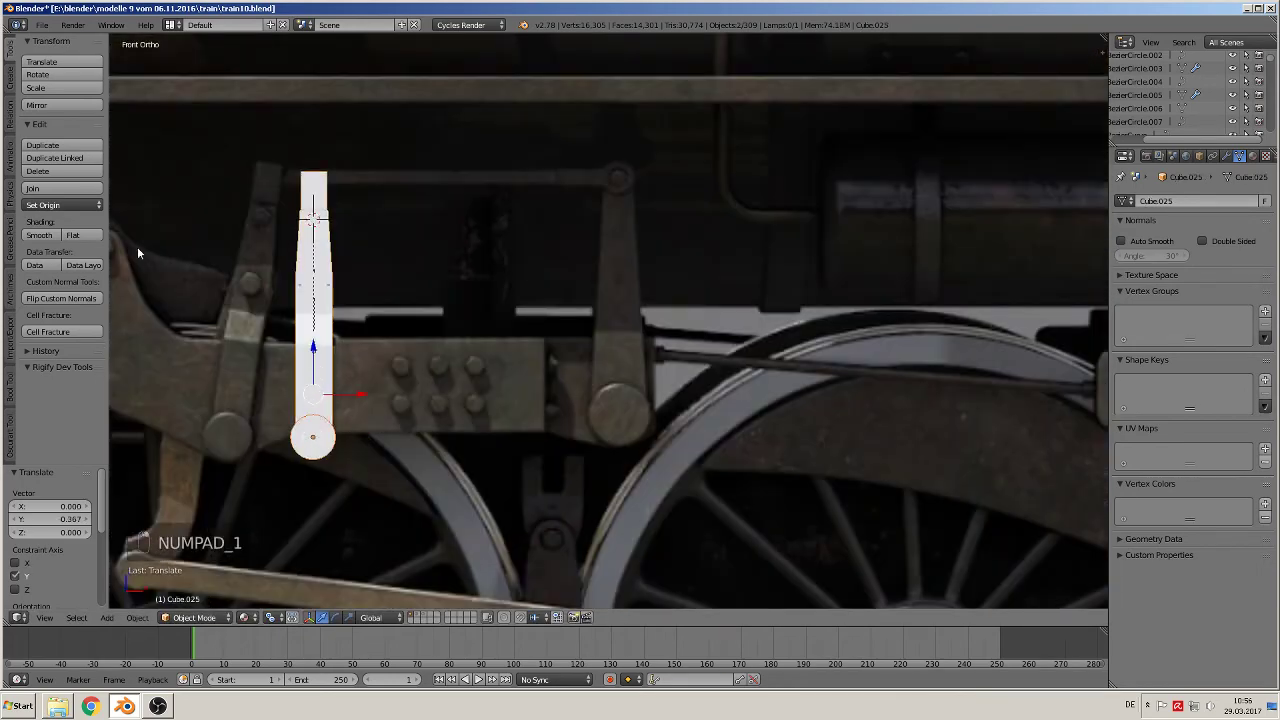
left_click(60, 188)
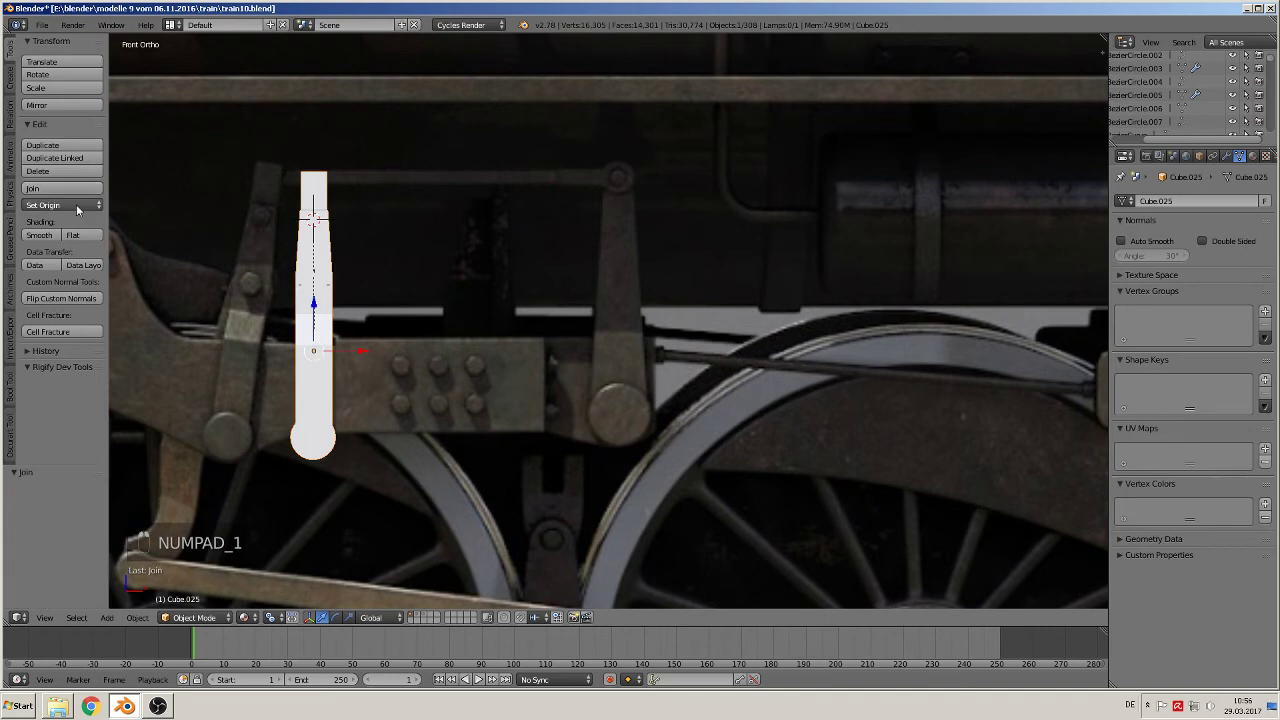
right_click(315, 375)
right_click(315, 376)
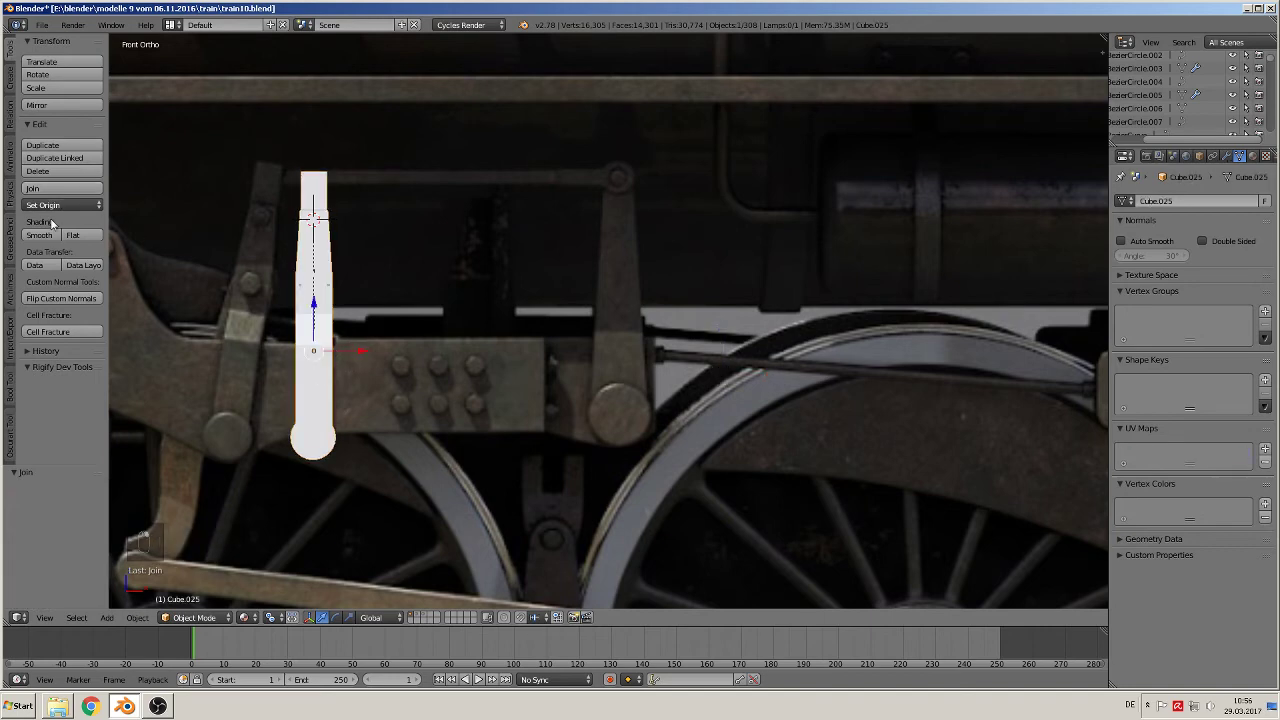
key("g")
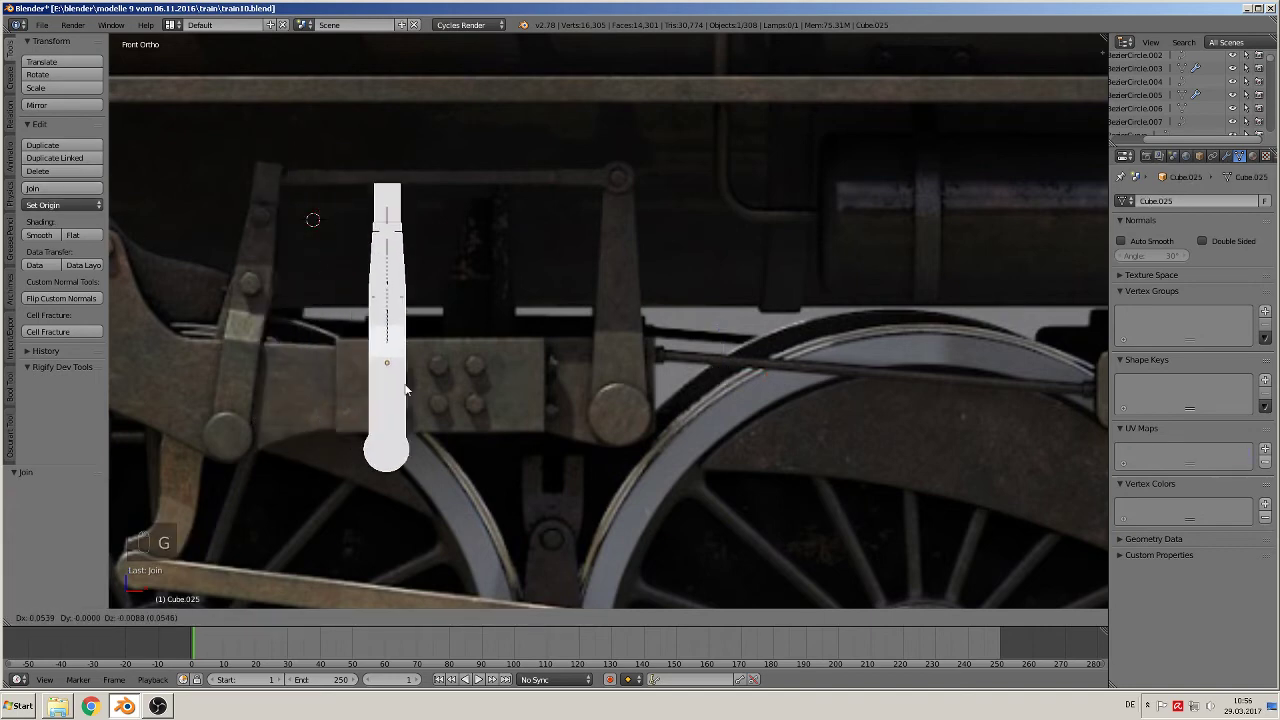
right_click(344, 363)
Step: Rotate the joined lever by 6.958° and move it -0.054 along X and -0.002 along Z over the slanted link in the reference image
scroll(344, 363, "down", 3)
scroll(528, 345, "down", 3)
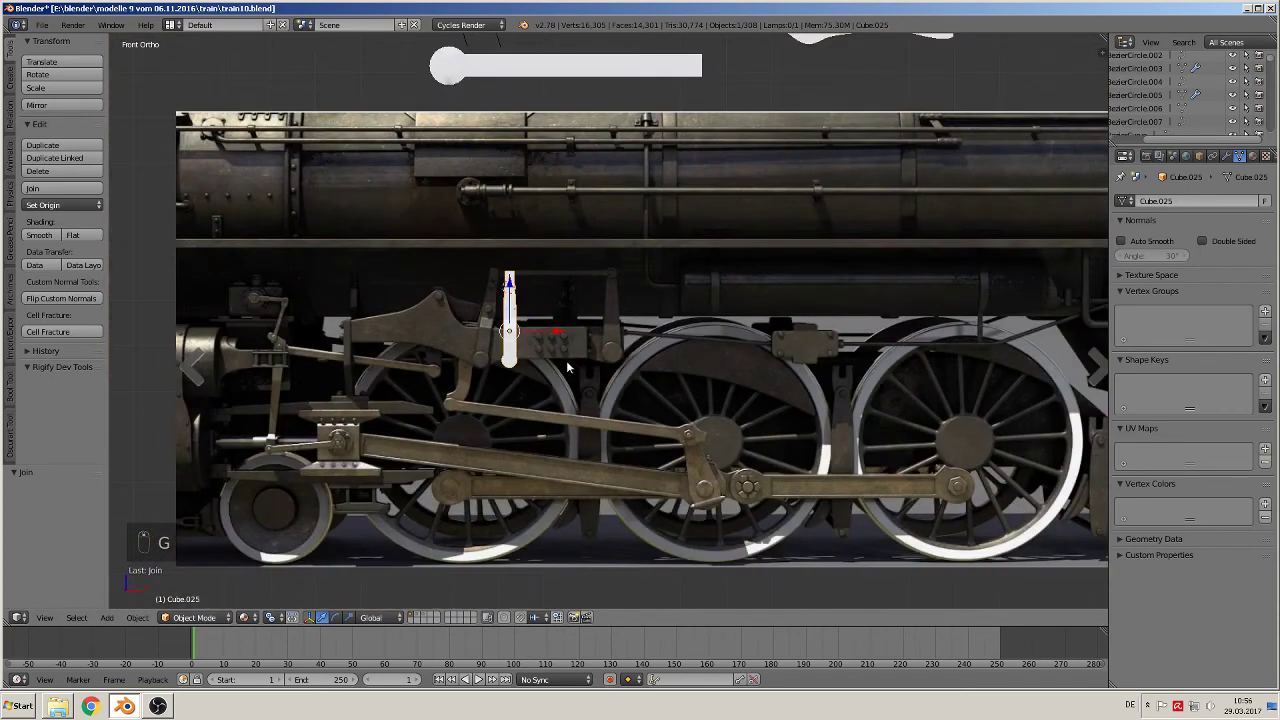
scroll(566, 368, "up", 2)
key("r")
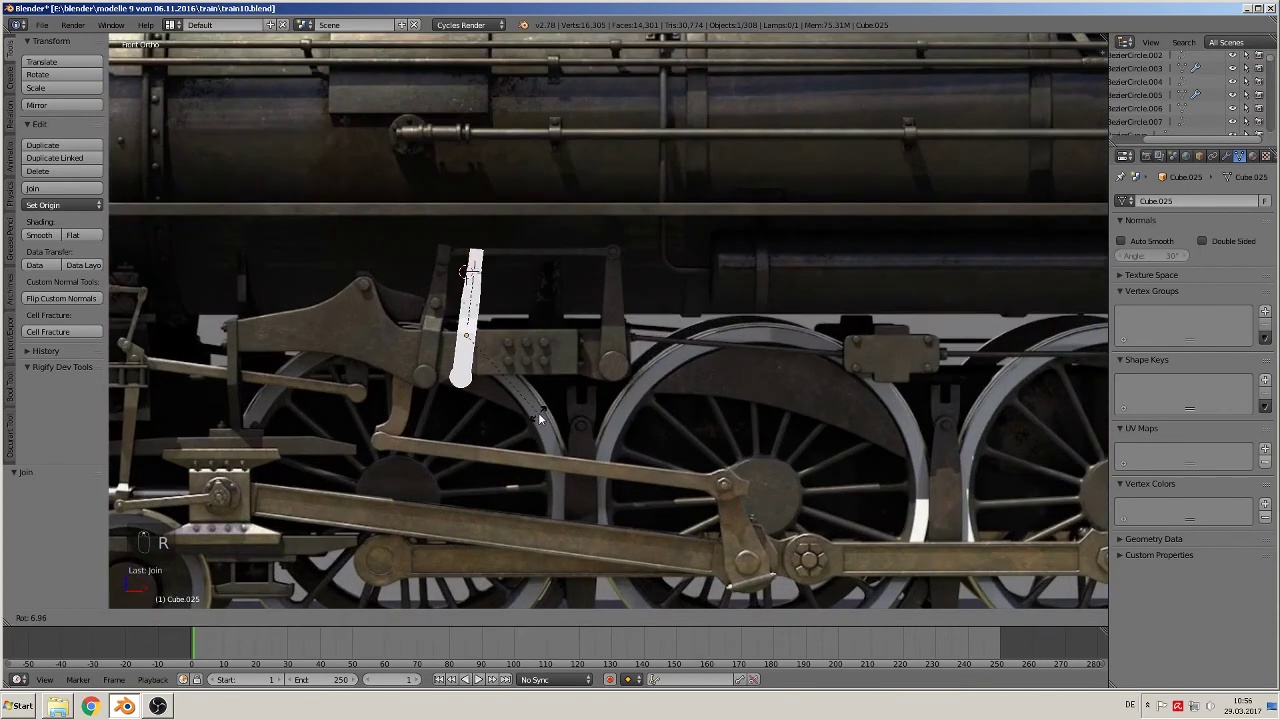
left_click(539, 417)
key("g")
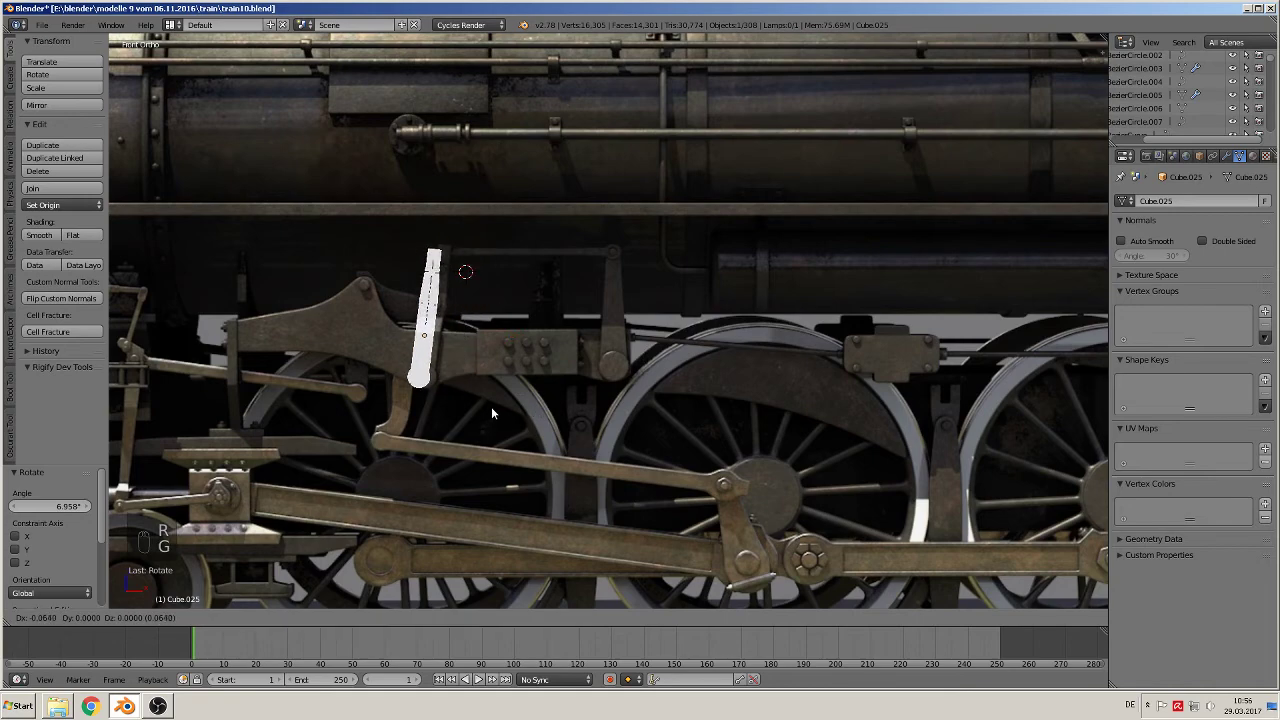
left_click(498, 408)
Step: Move the finished lever -0.393 along X and 1.001 along Z to the collection of parts above the reference image
scroll(499, 404, "down", 5)
key("g")
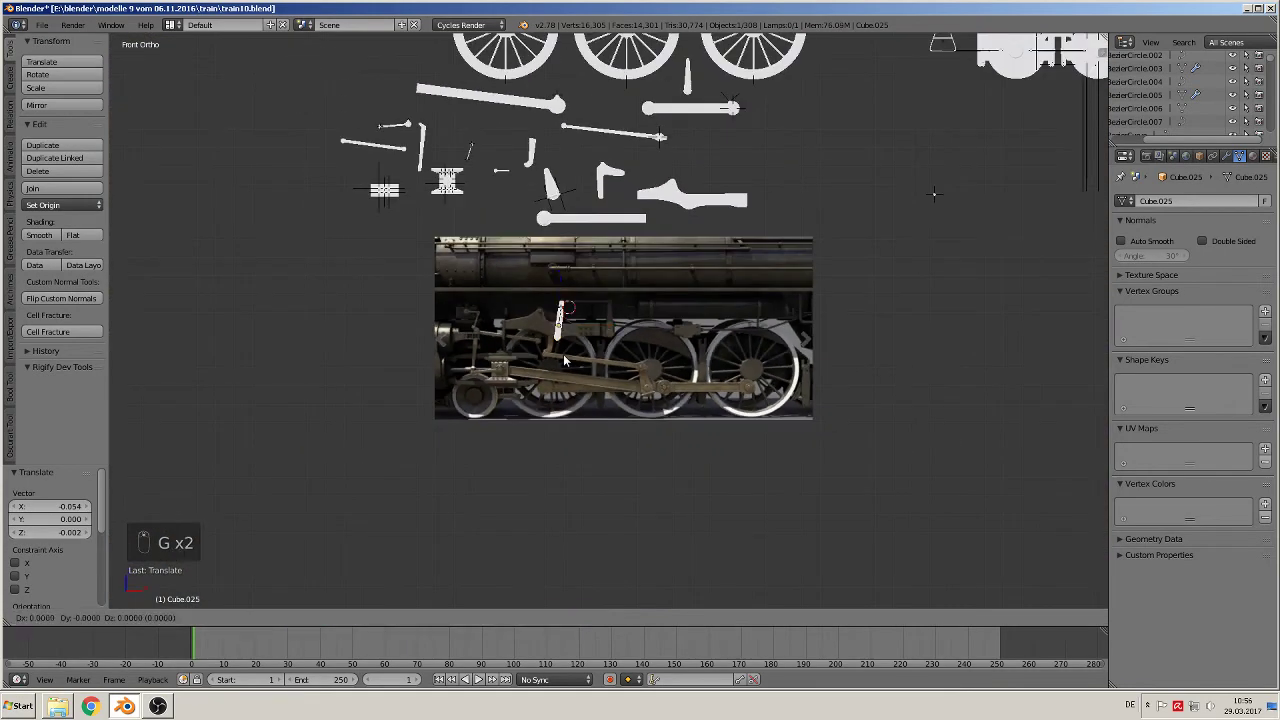
left_click(490, 182)
scroll(598, 305, "up", 3)
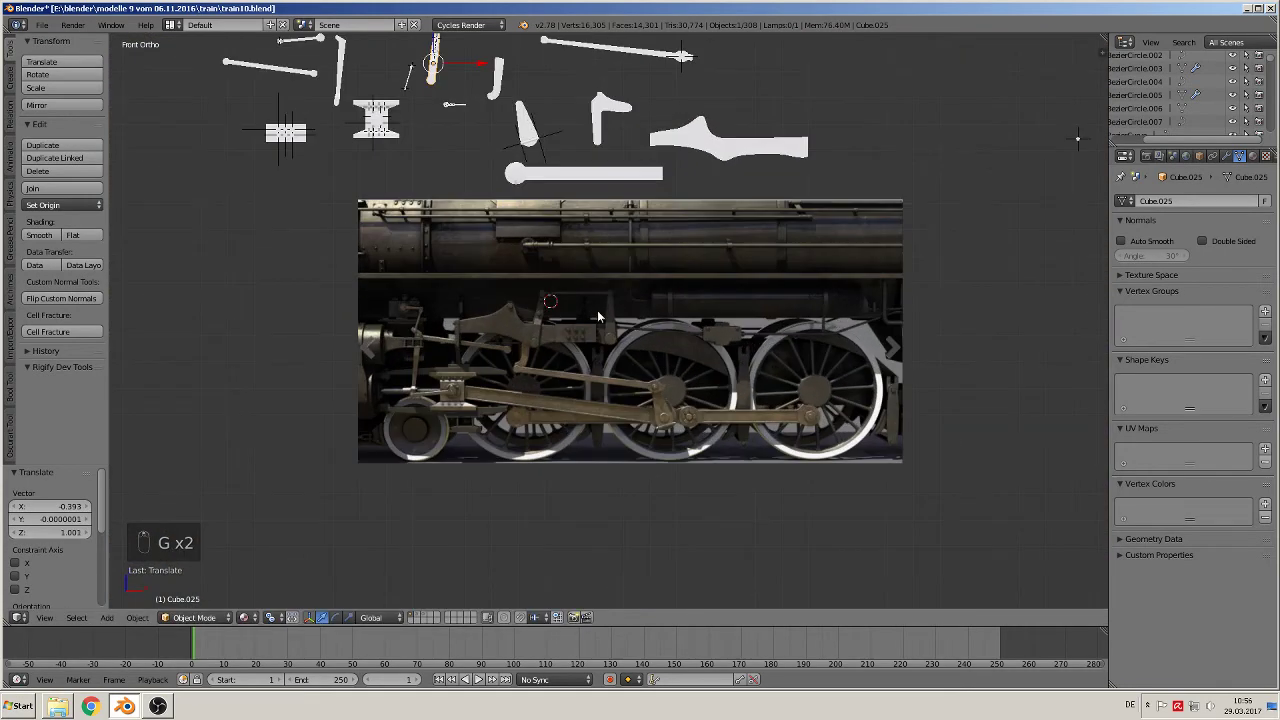
scroll(615, 411, "up", 3)
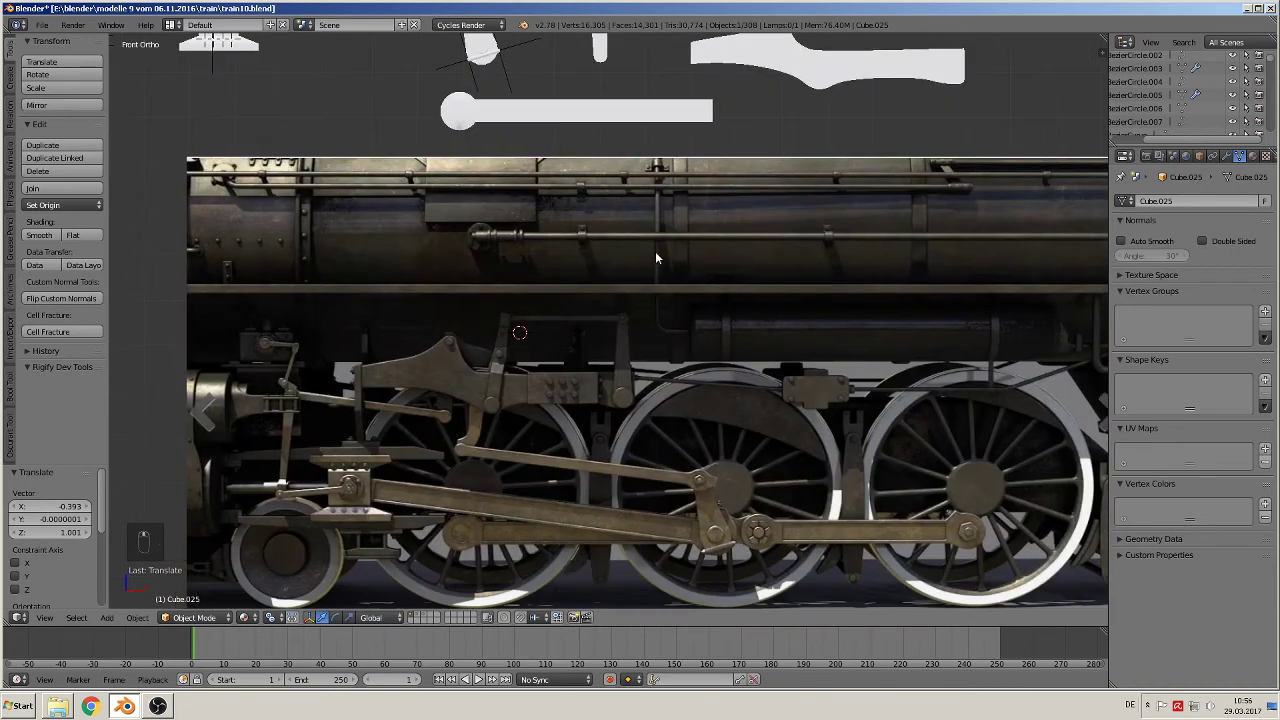
key("KP_1")
scroll(568, 389, "up", 2)
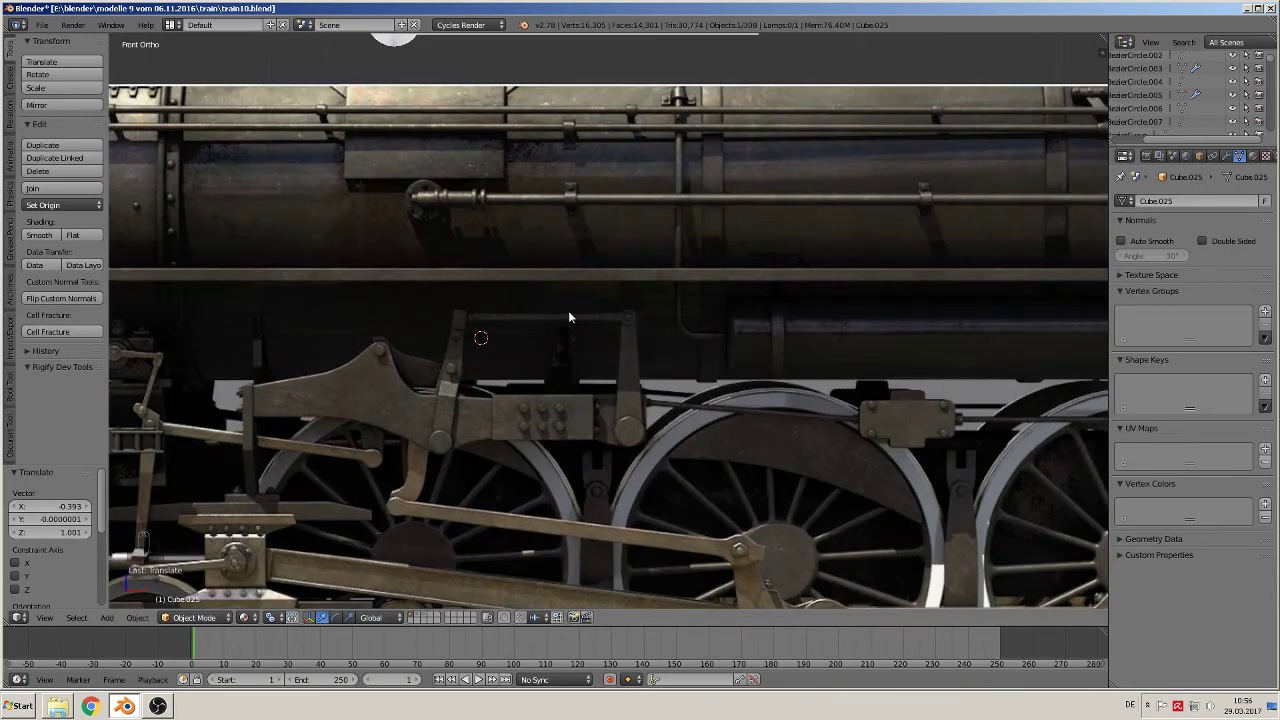
scroll(600, 326, "down", 2)
middle_click_drag(631, 342, 752, 226, "shift")
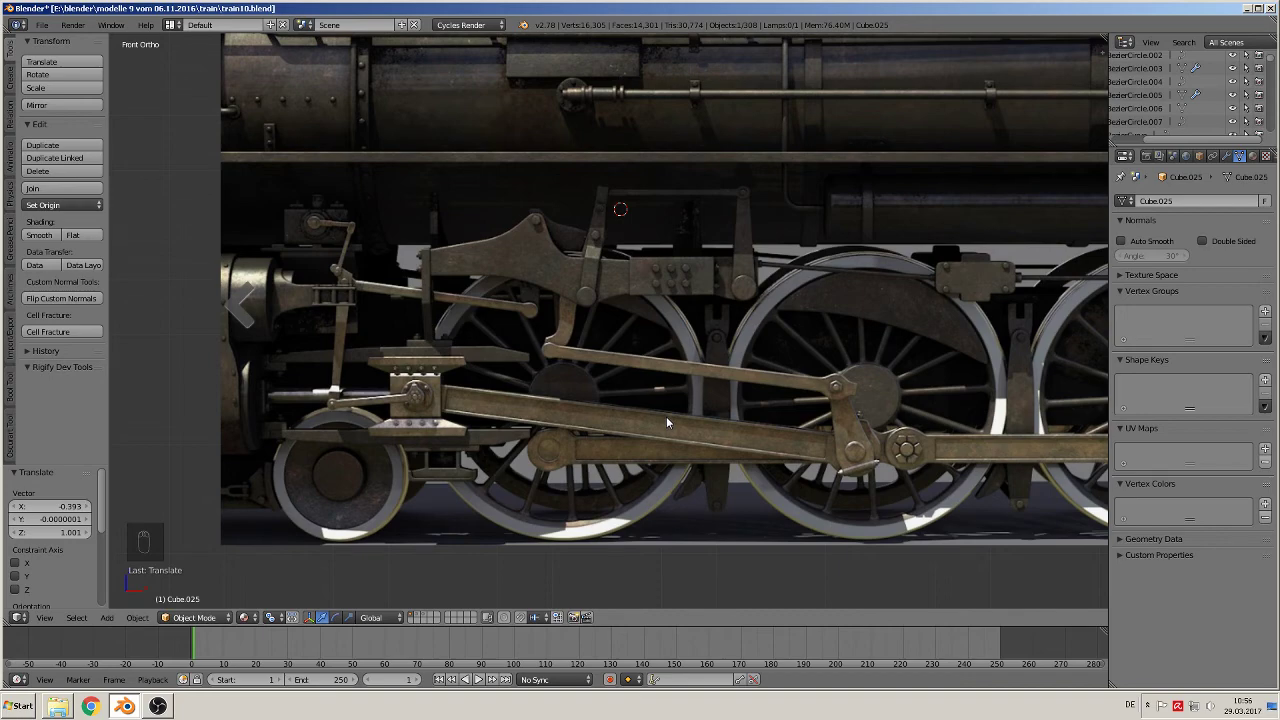
scroll(706, 316, "up", 1)
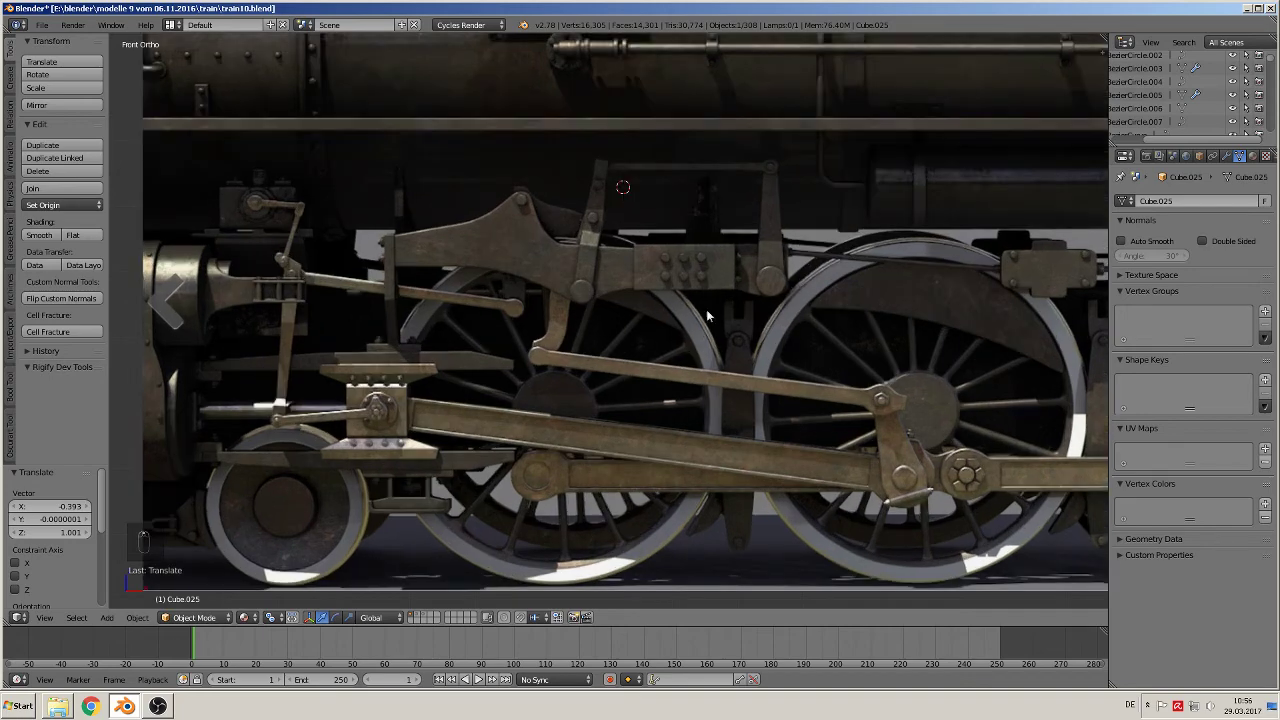
Step: Place the 3D cursor on the upper pivot of the rear vertical lever in the reference image and add a 24-vertex cylinder there
left_click(772, 168)
scroll(846, 240, "up", 3)
middle_click_drag(846, 240, 568, 434, "shift")
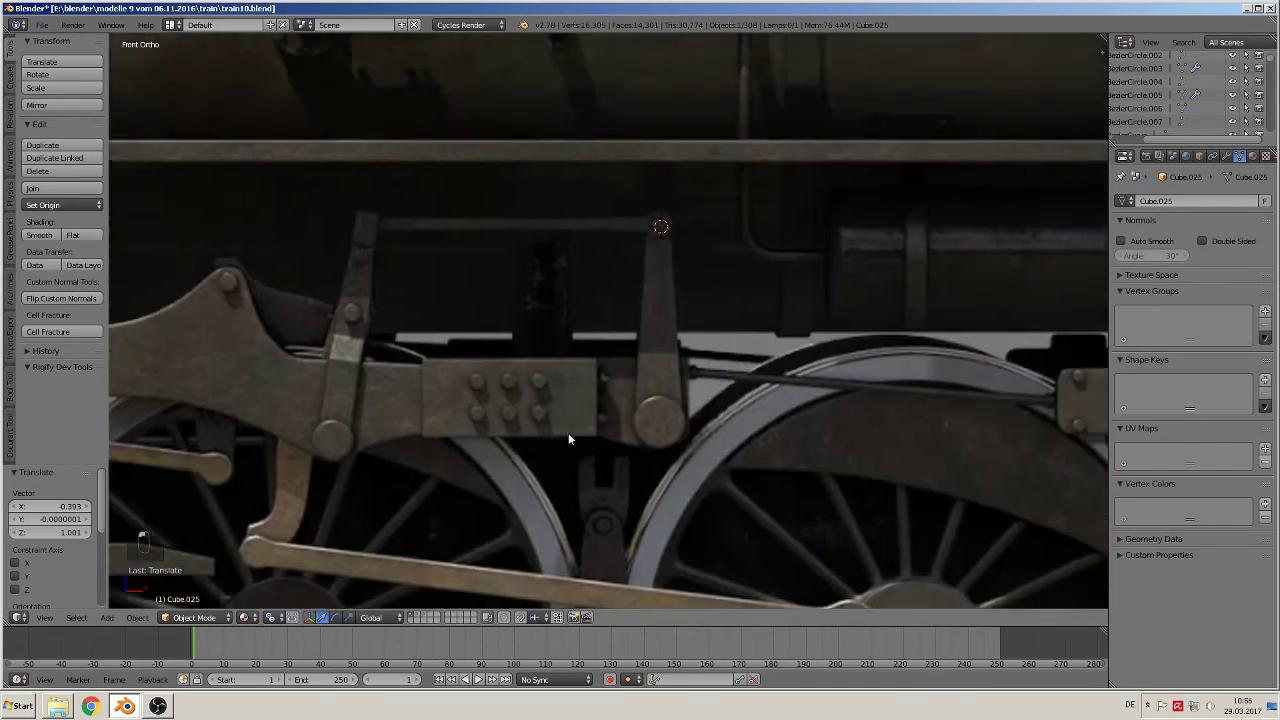
scroll(570, 430, "up", 2)
left_click(108, 617)
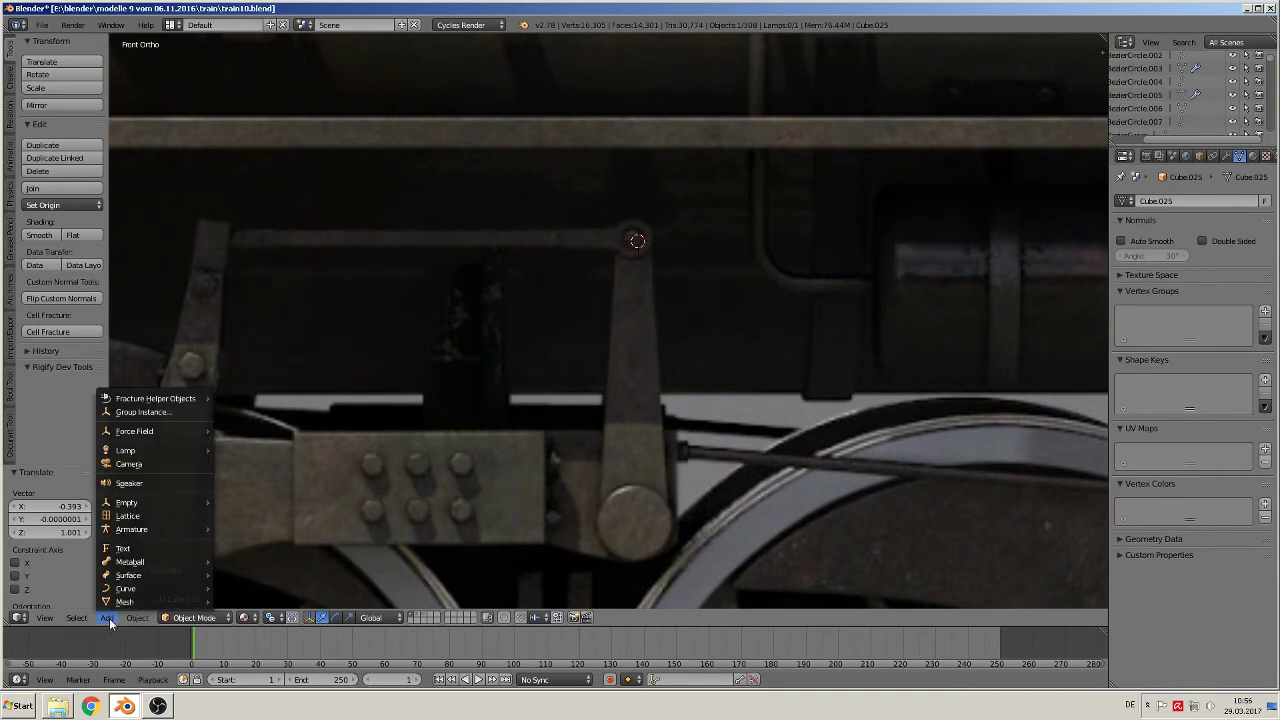
mouse_move(125, 601)
left_click(252, 341)
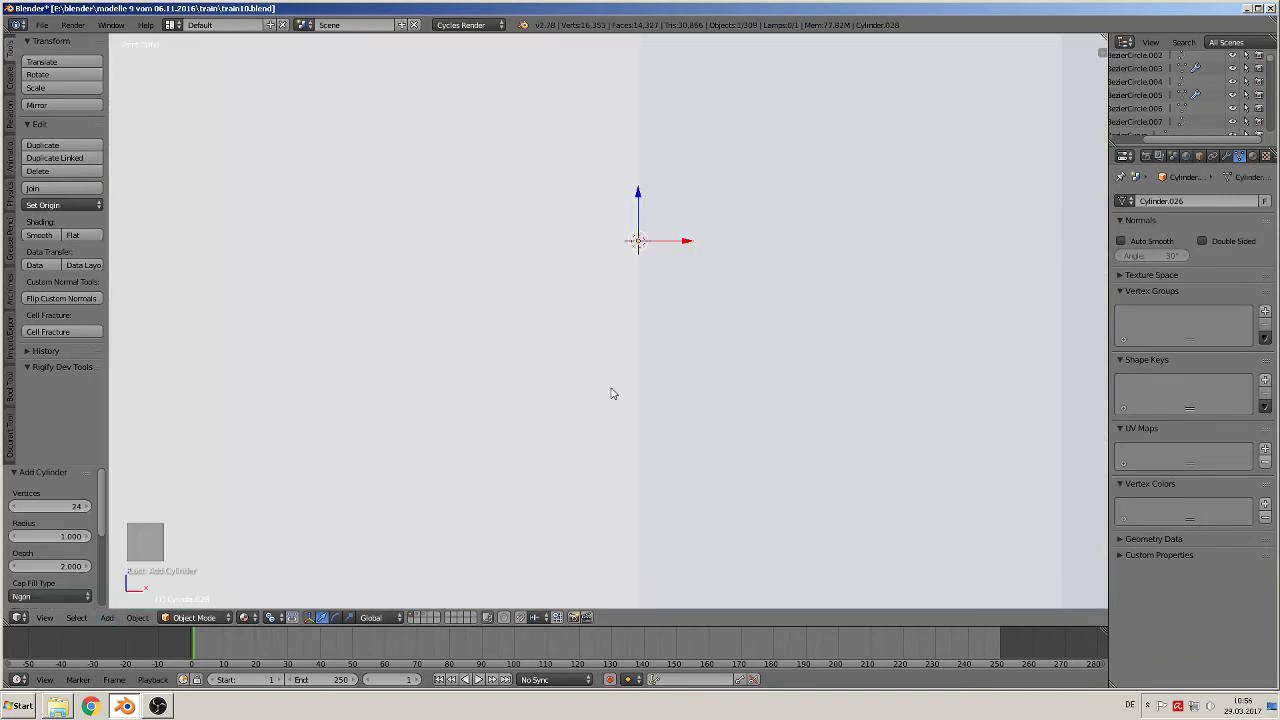
Step: Rotate the cylinder 90° about X and scale it by 0.077 and again by 0.149 to the size of the lever's upper pivot
type("rx90")
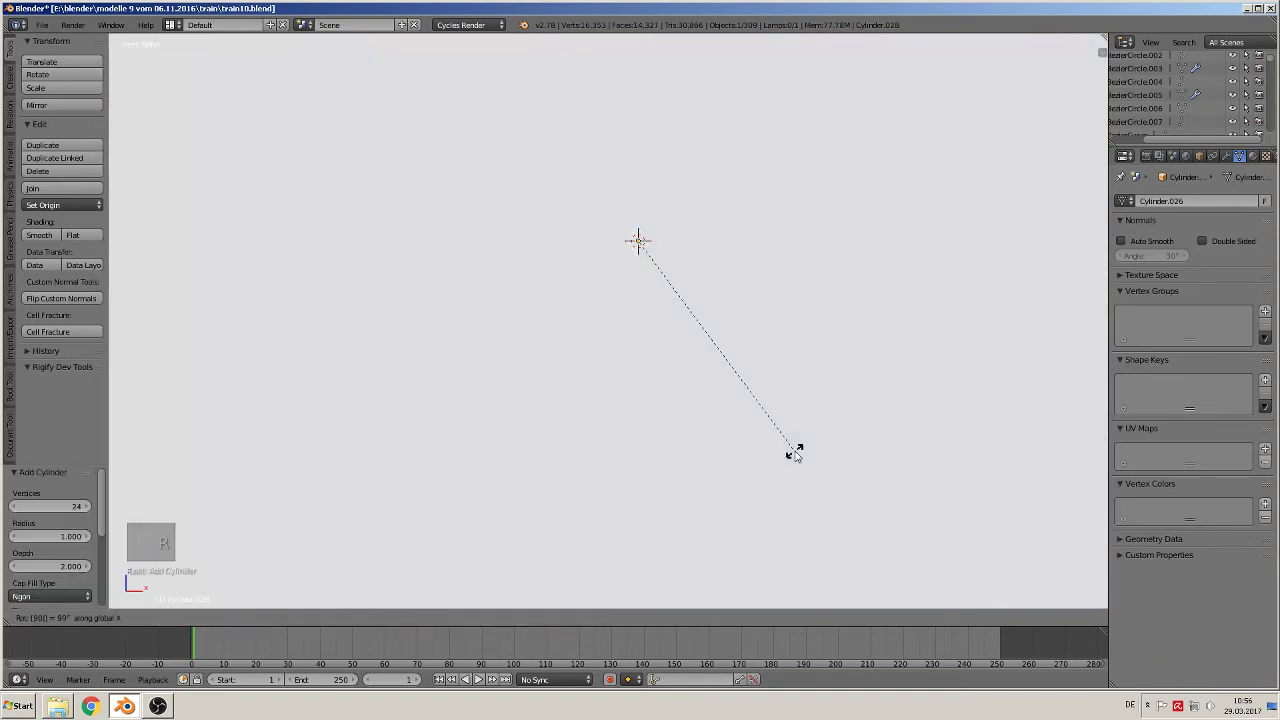
key("Return")
key("s")
left_click(680, 270)
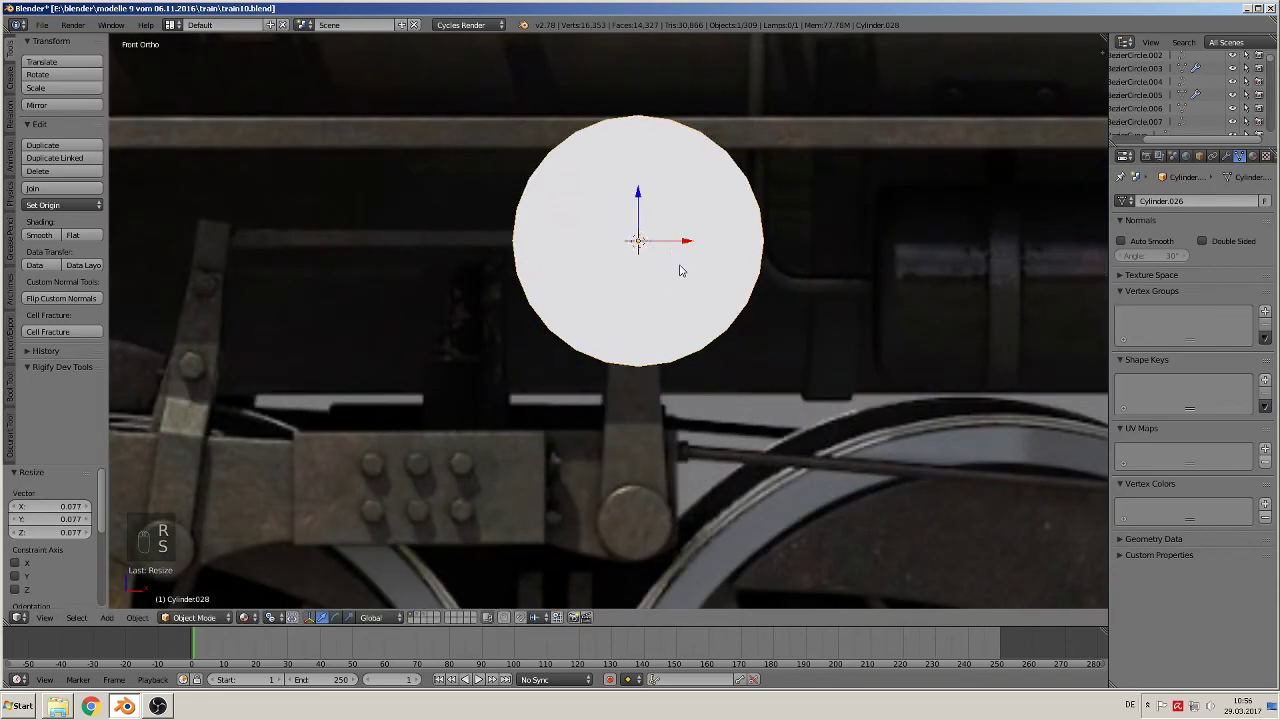
key("s")
left_click(657, 265)
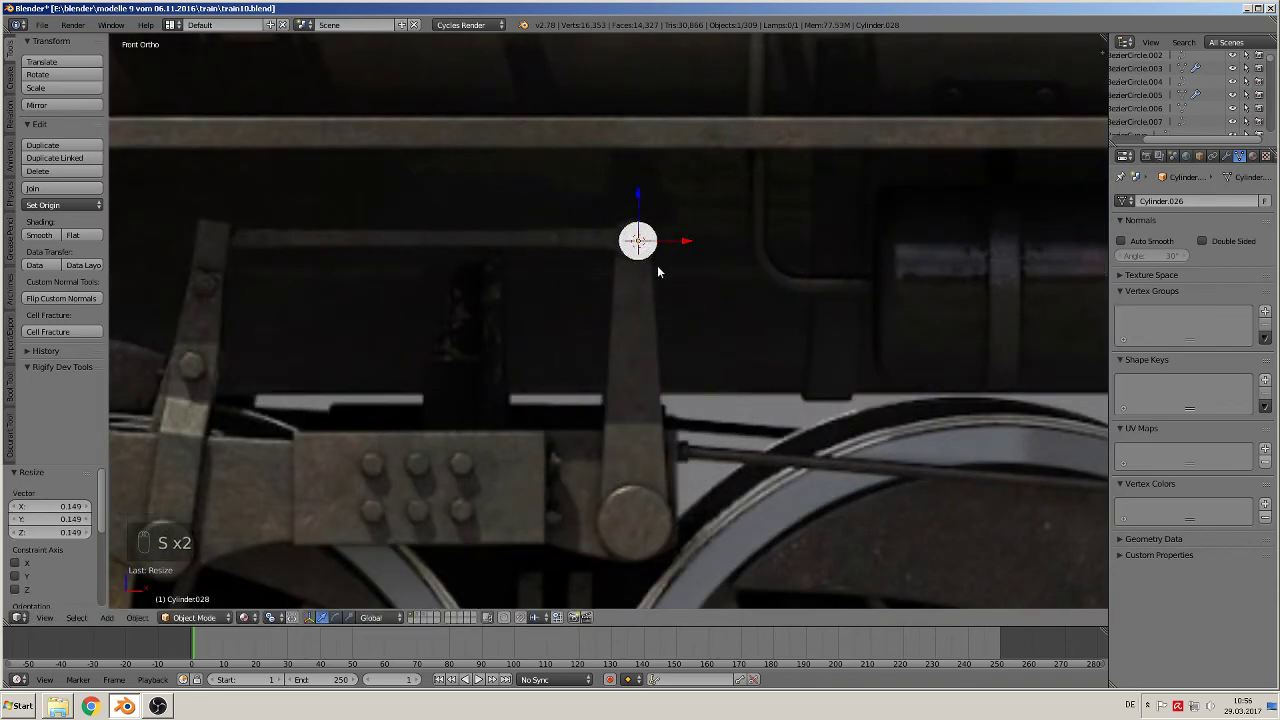
Step: Move the cylinder -0.037 along Y and flatten it into a disc by scaling it 0.278 along Y
middle_click_drag(657, 265, 706, 221)
key("g")
key("y")
left_click(672, 285)
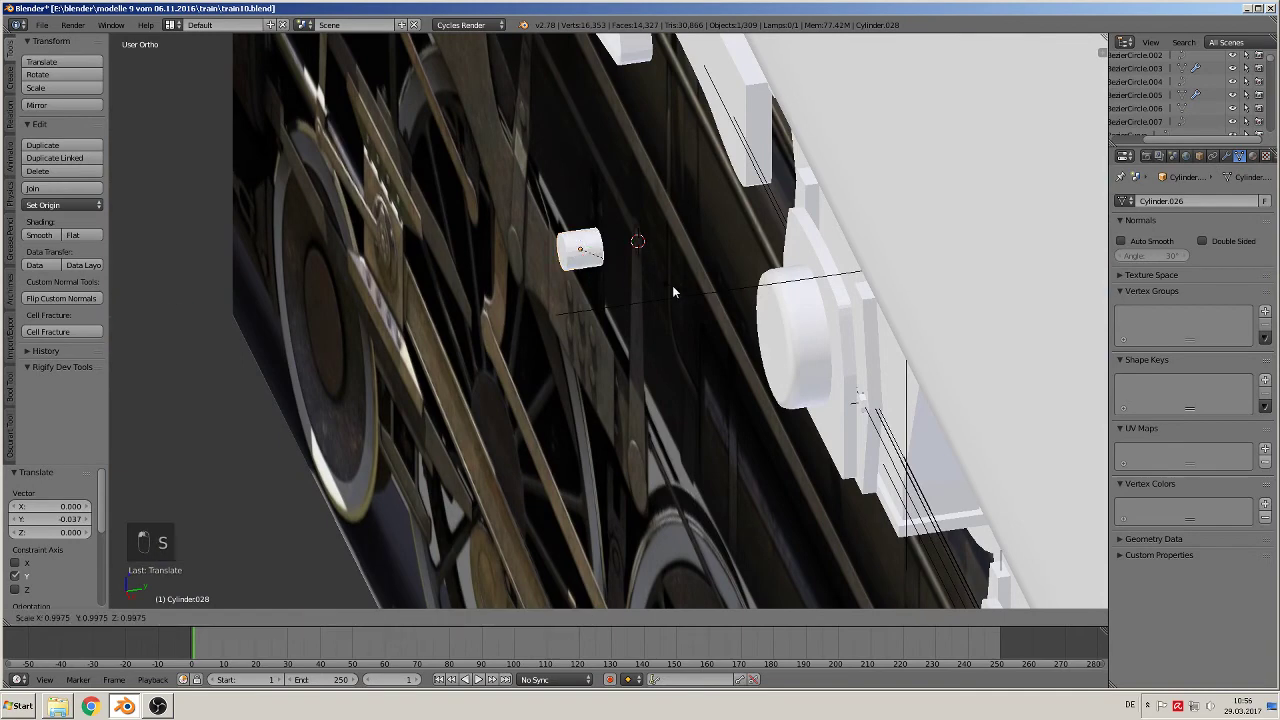
key("s")
key("y")
left_click(606, 267)
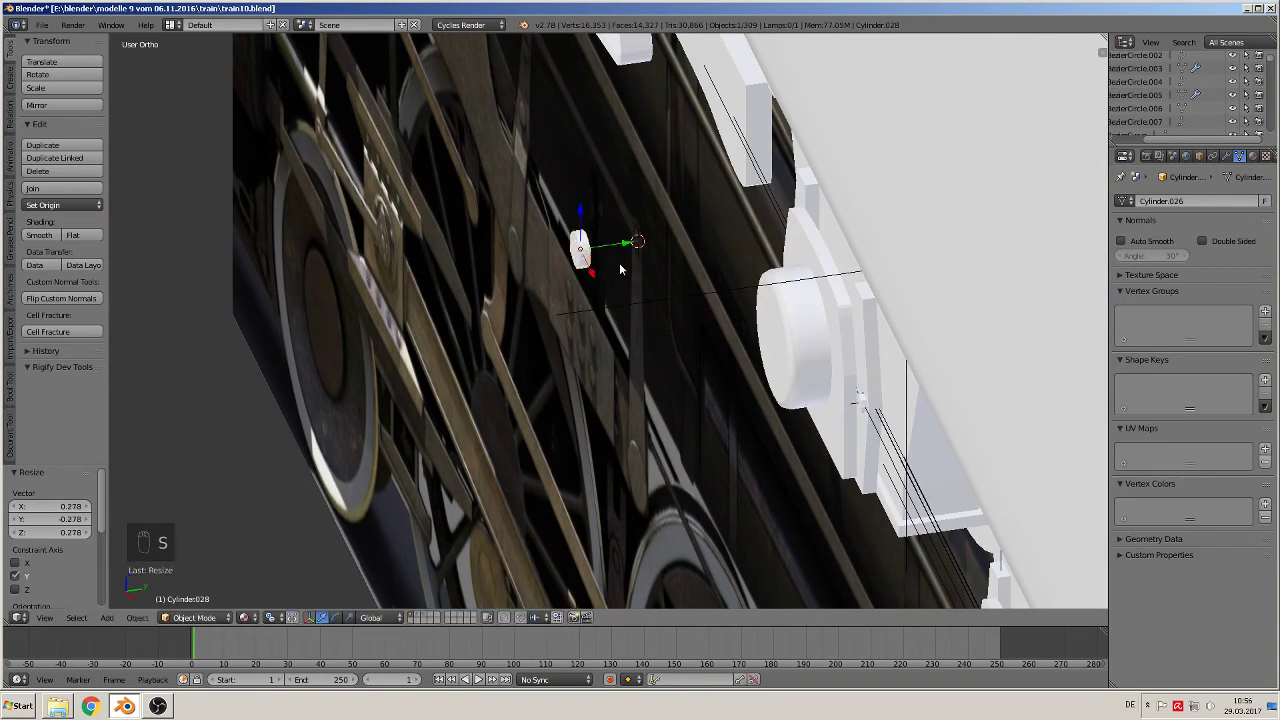
Step: Align the disc with the lever's upper pivot in the front view
key("KP_1")
scroll(600, 262, "up", 2)
middle_click_drag(600, 262, 746, 263, "shift")
scroll(720, 257, "up", 1)
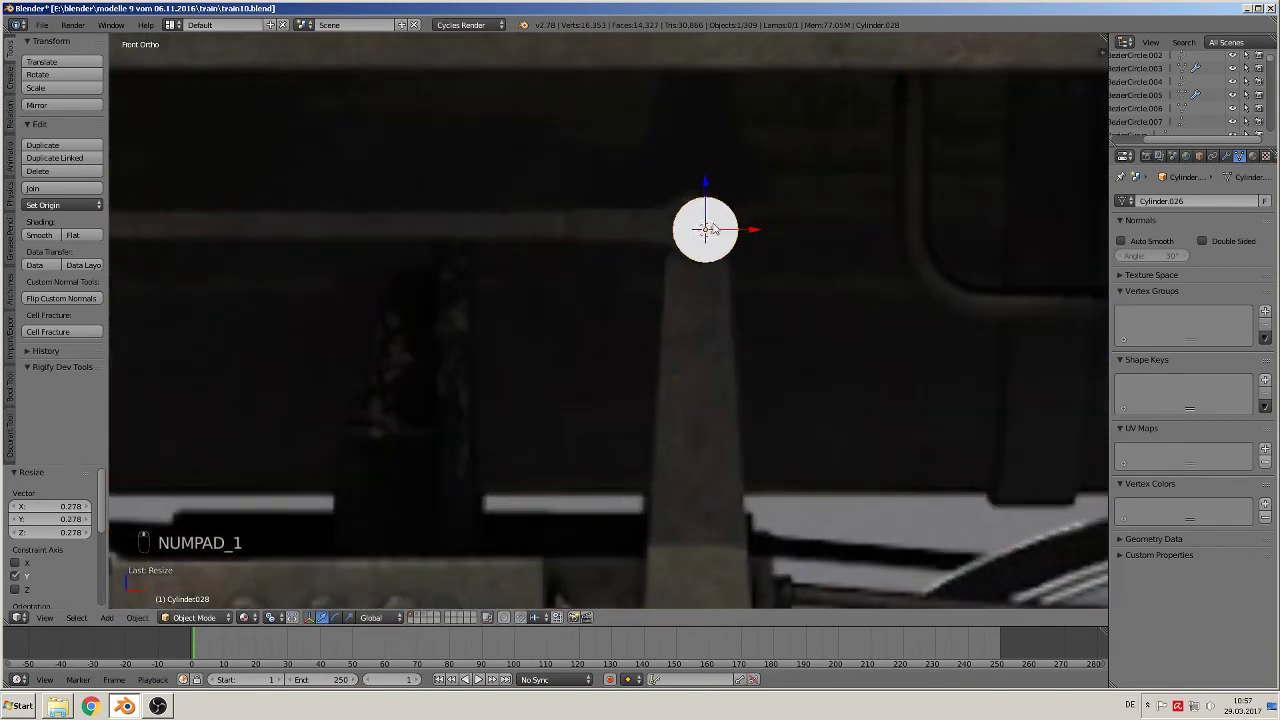
key("g")
left_click(706, 226)
Step: Select the vertices on the disc's rim where the horizontal rod of the reference image meets it
key("Tab")
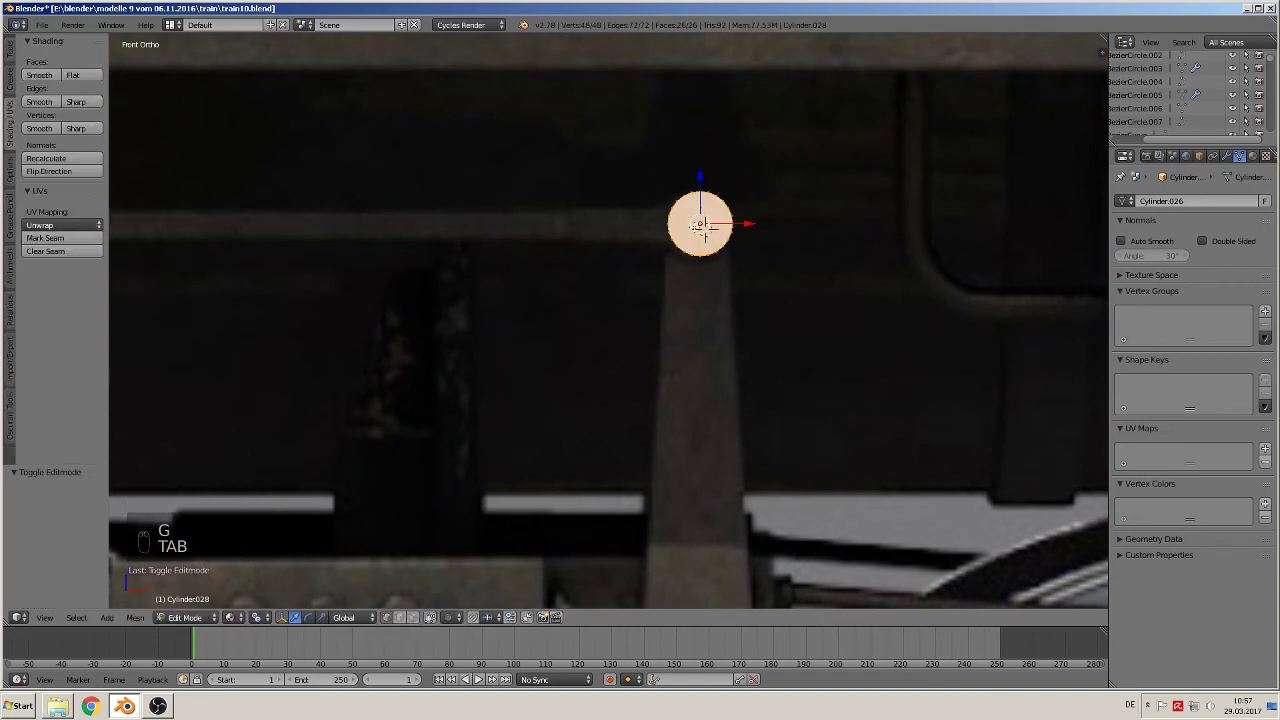
scroll(702, 215, "up", 3)
middle_click_drag(702, 215, 705, 264, "shift")
key("a")
key("a")
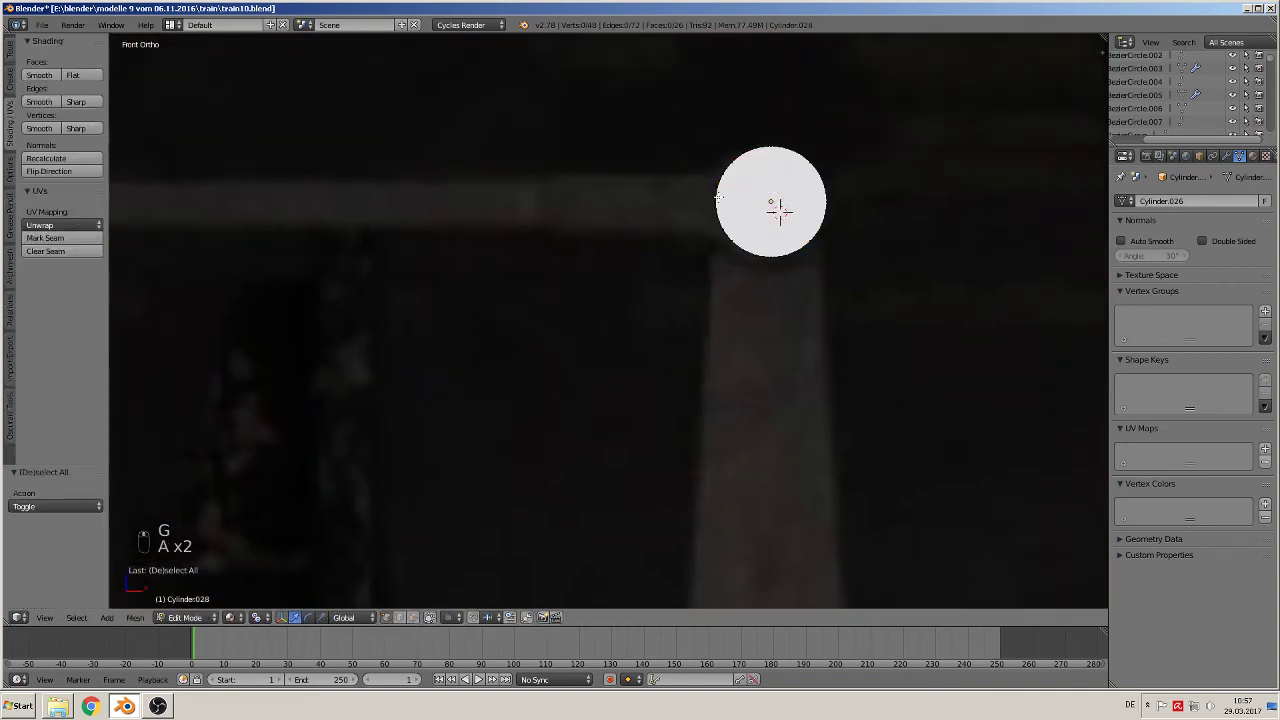
key("c")
left_click_drag(713, 189, 718, 219)
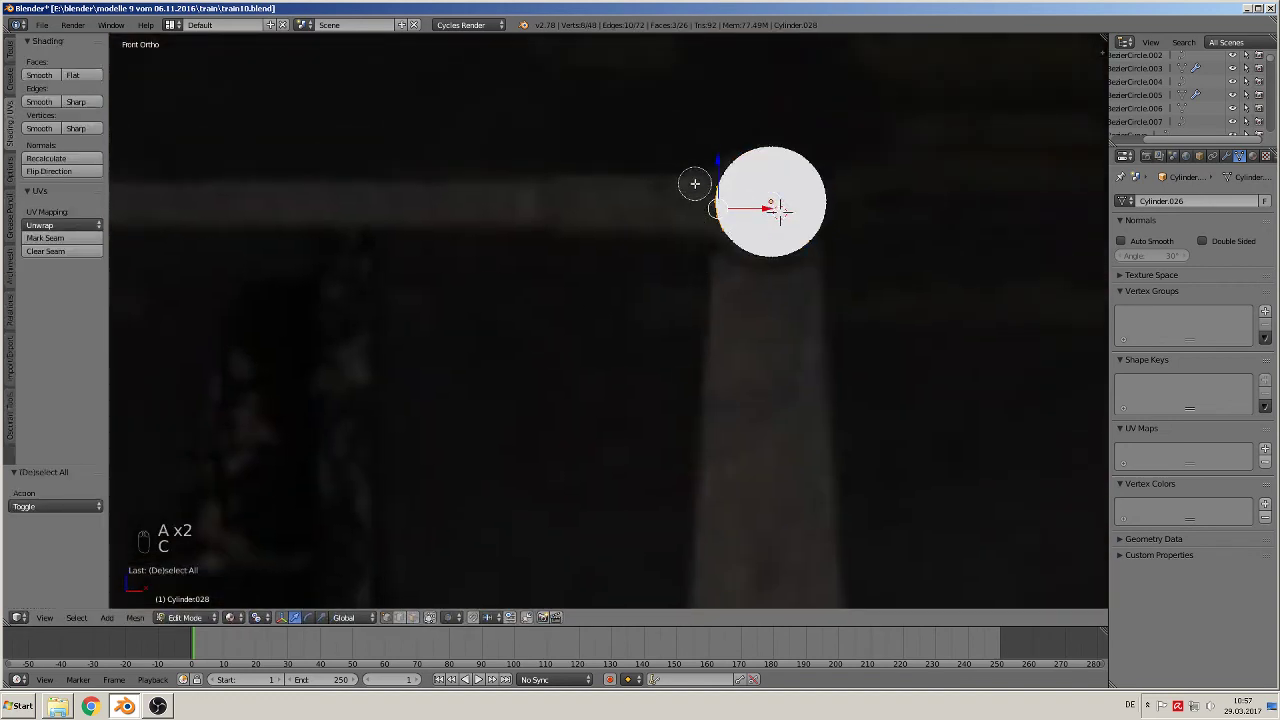
right_click(683, 196)
scroll(718, 270, "down", 5)
scroll(676, 282, "up", 2)
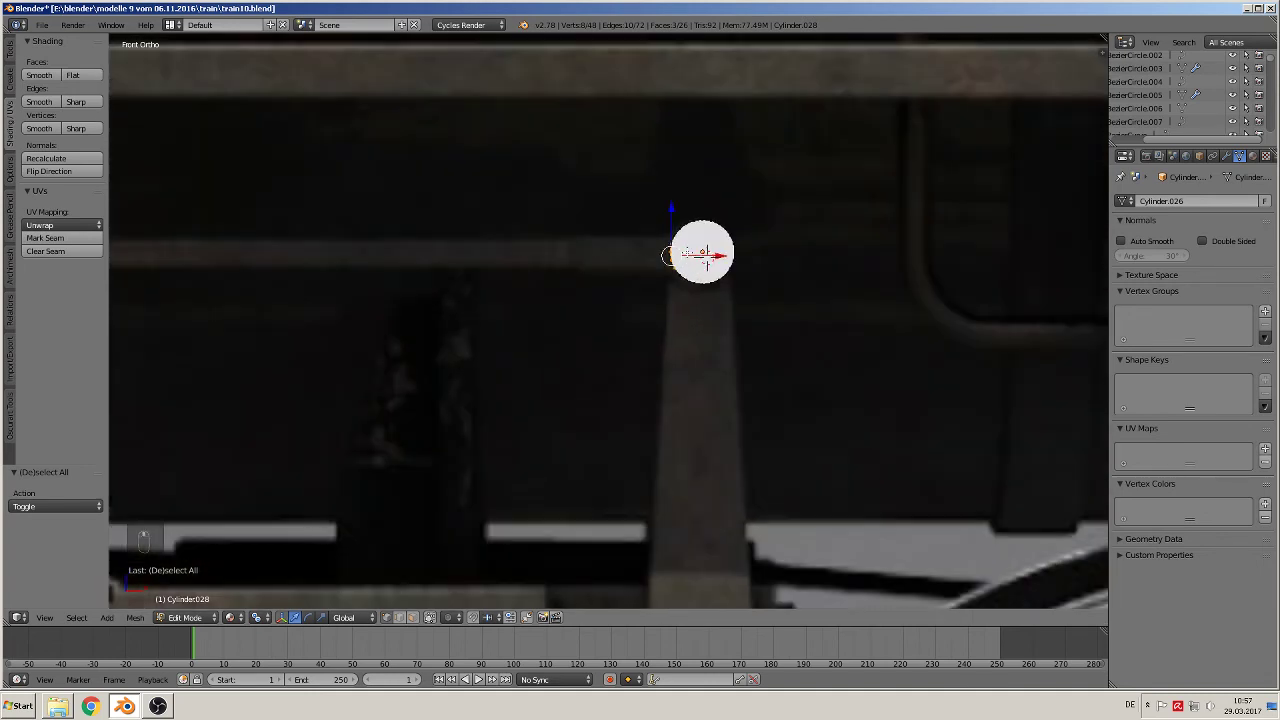
scroll(782, 212, "up", 3)
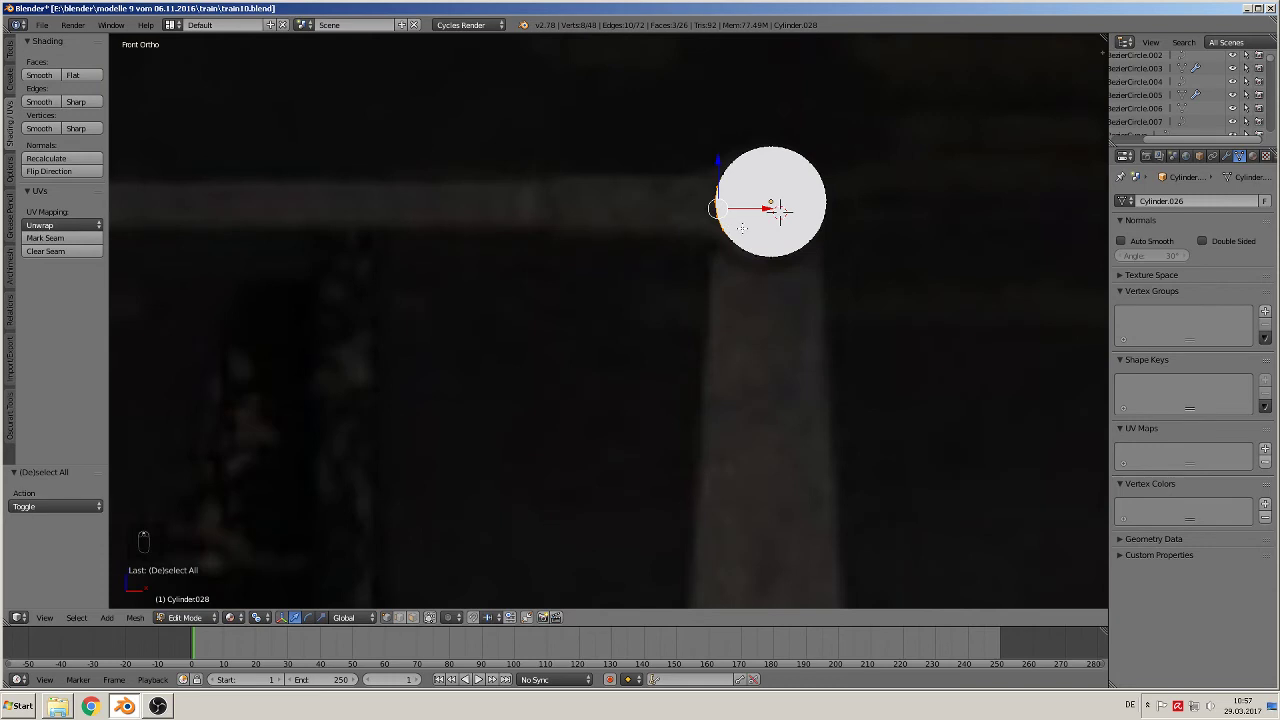
scroll(742, 228, "up", 1)
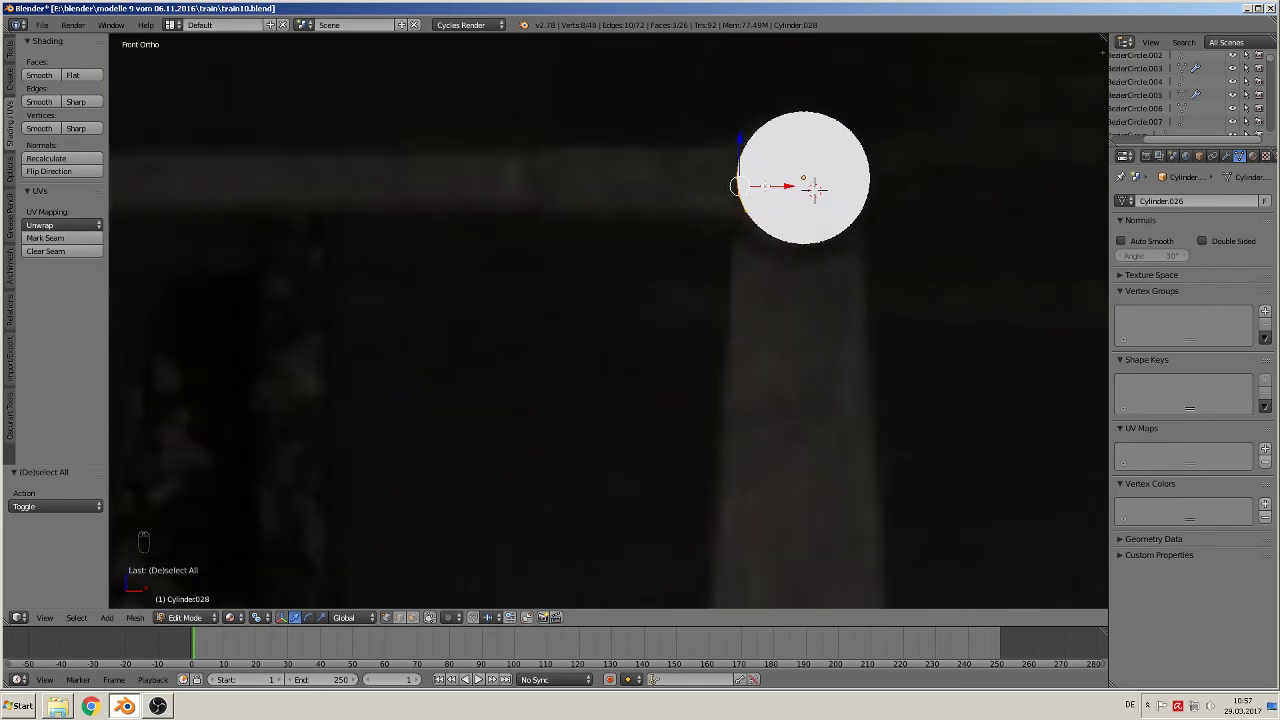
key("c")
left_click_drag(737, 166, 737, 177)
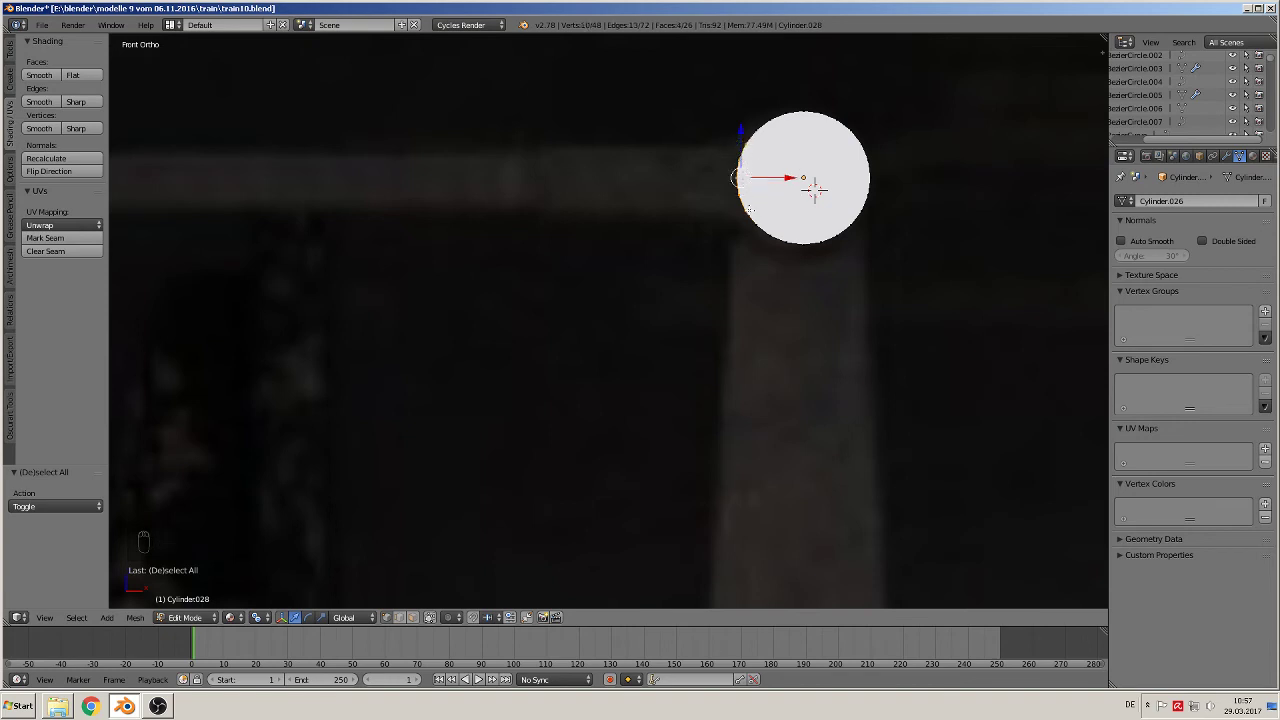
Step: Extrude the selected rim section and move it -0.246 along X to the top of the slanted lever, forming the rod
scroll(815, 188, "down", 8)
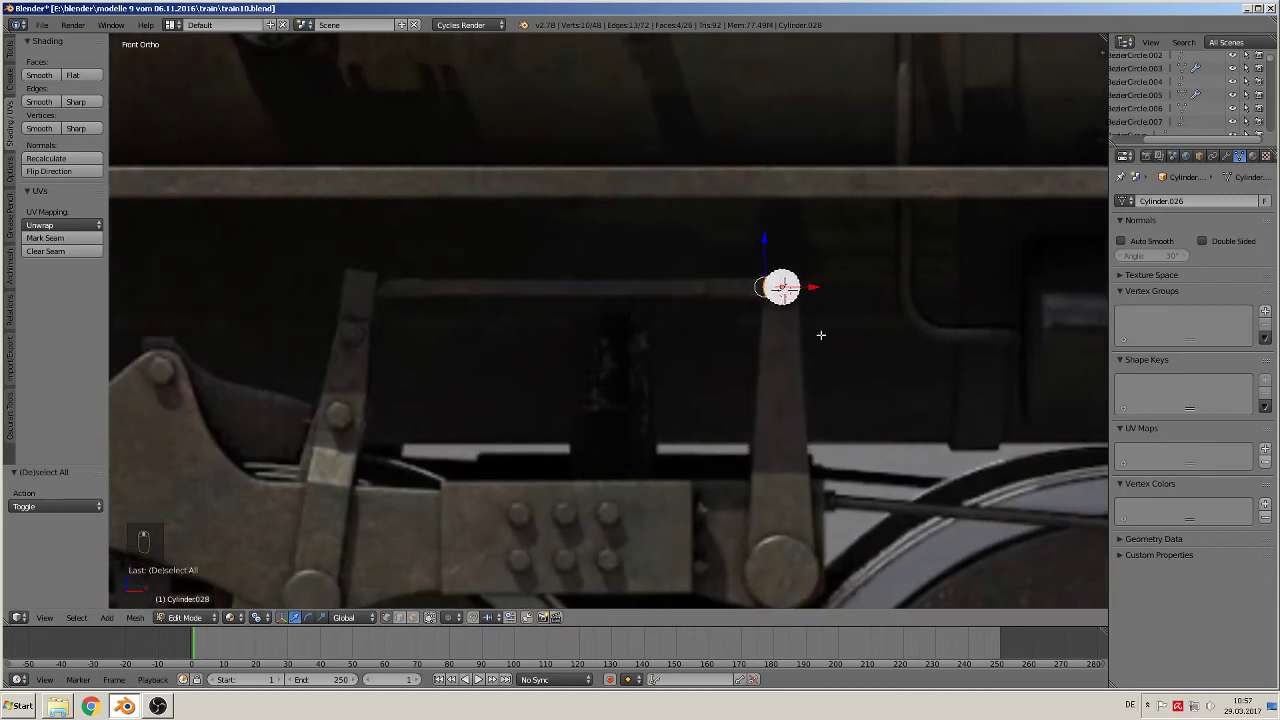
key("e")
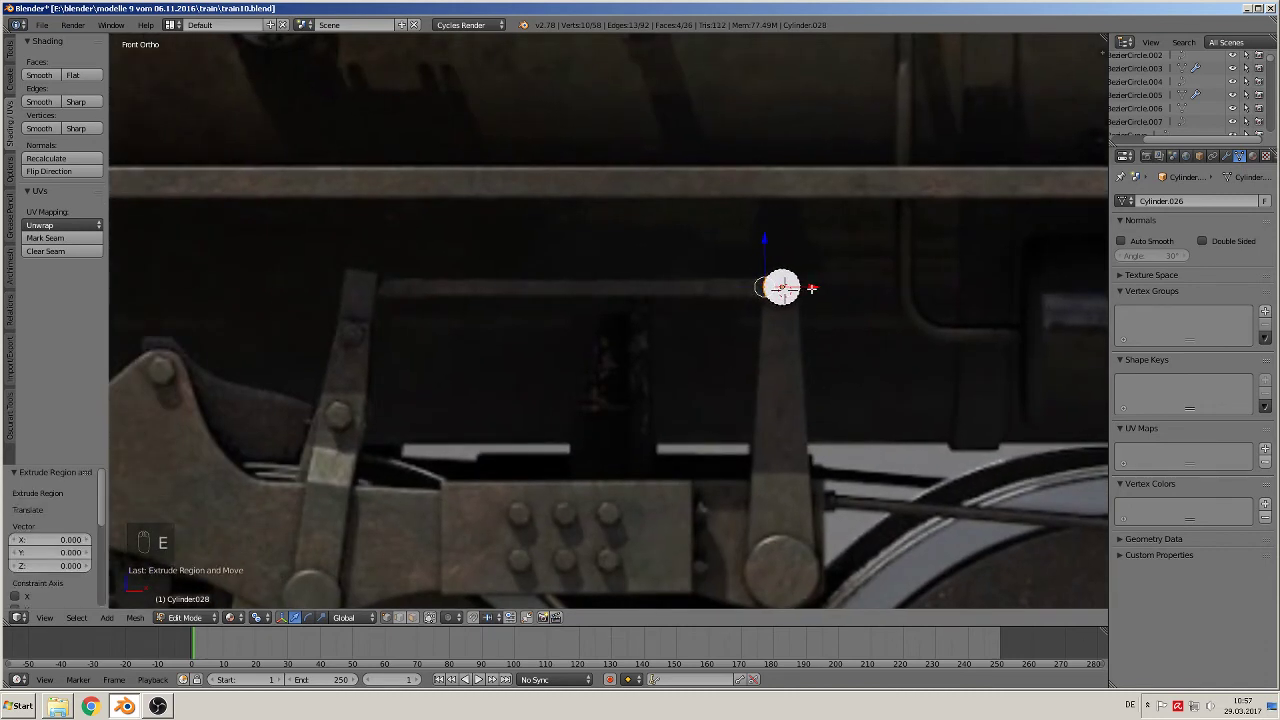
key("g")
key("x")
left_click(425, 288)
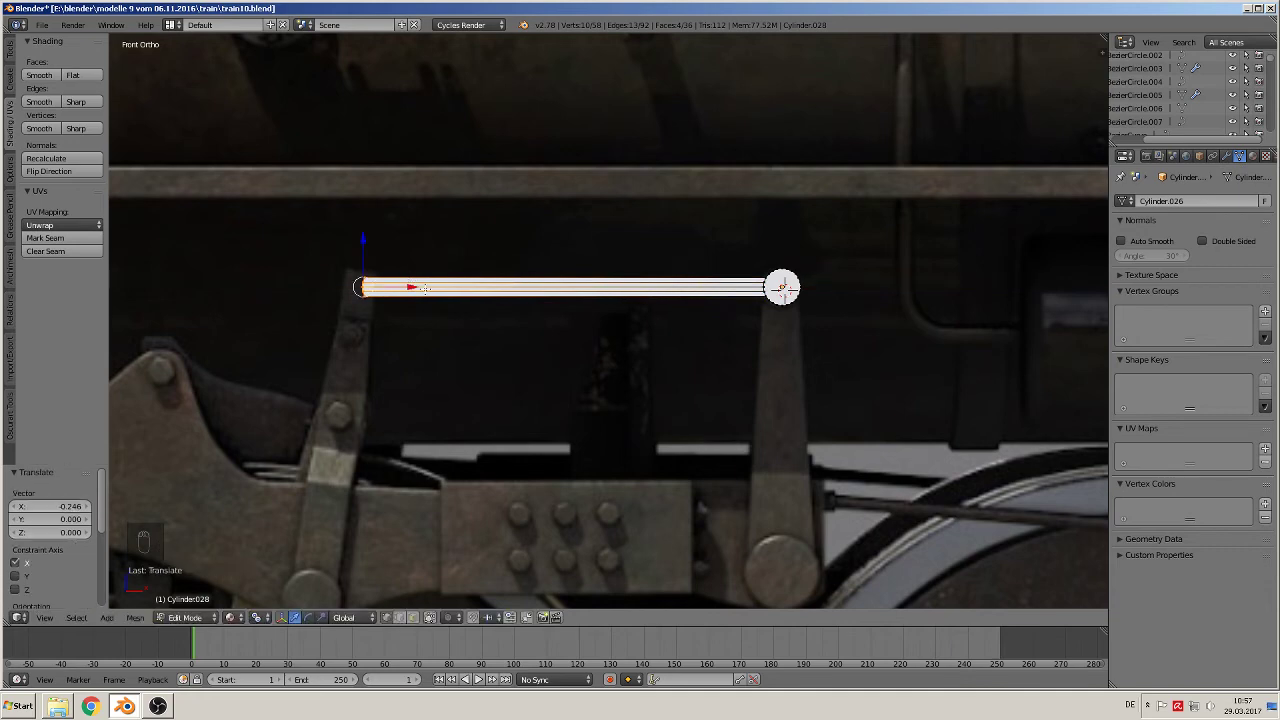
middle_click_drag(631, 340, 583, 391)
key("Tab")
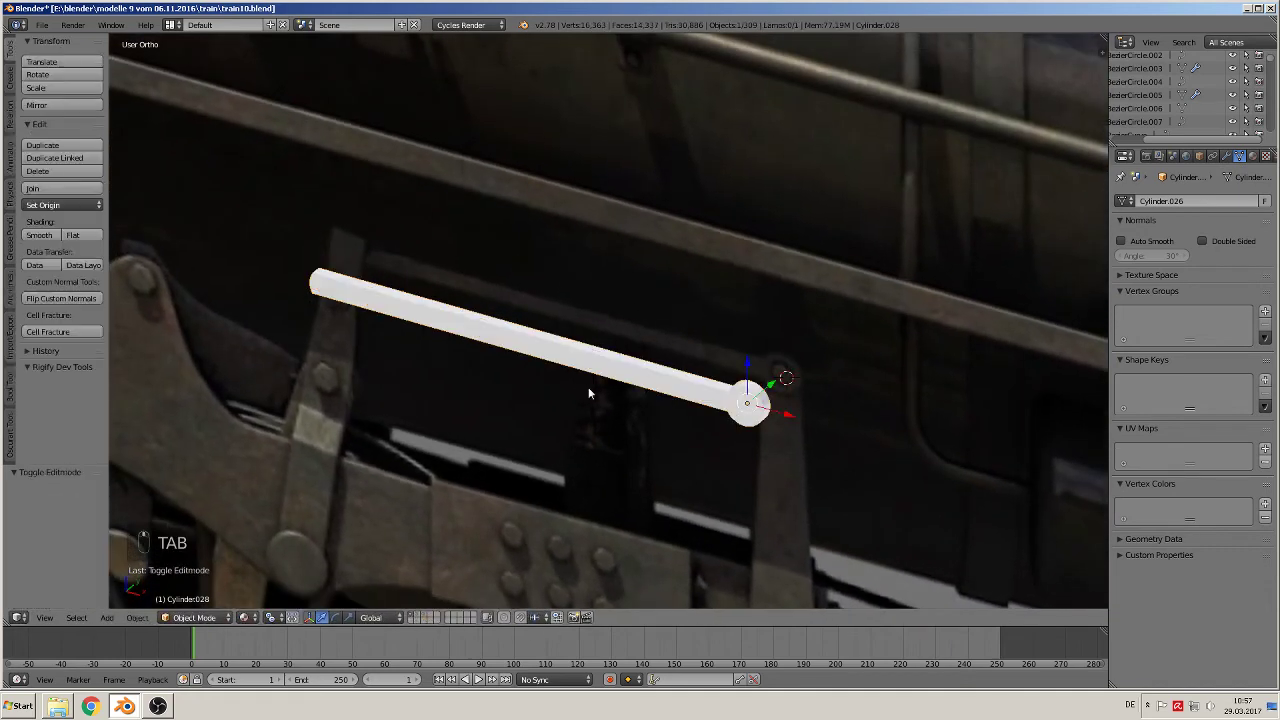
Step: Add a group instance of "screw with mother" at the centre of the rod's round end
key("KP_1")
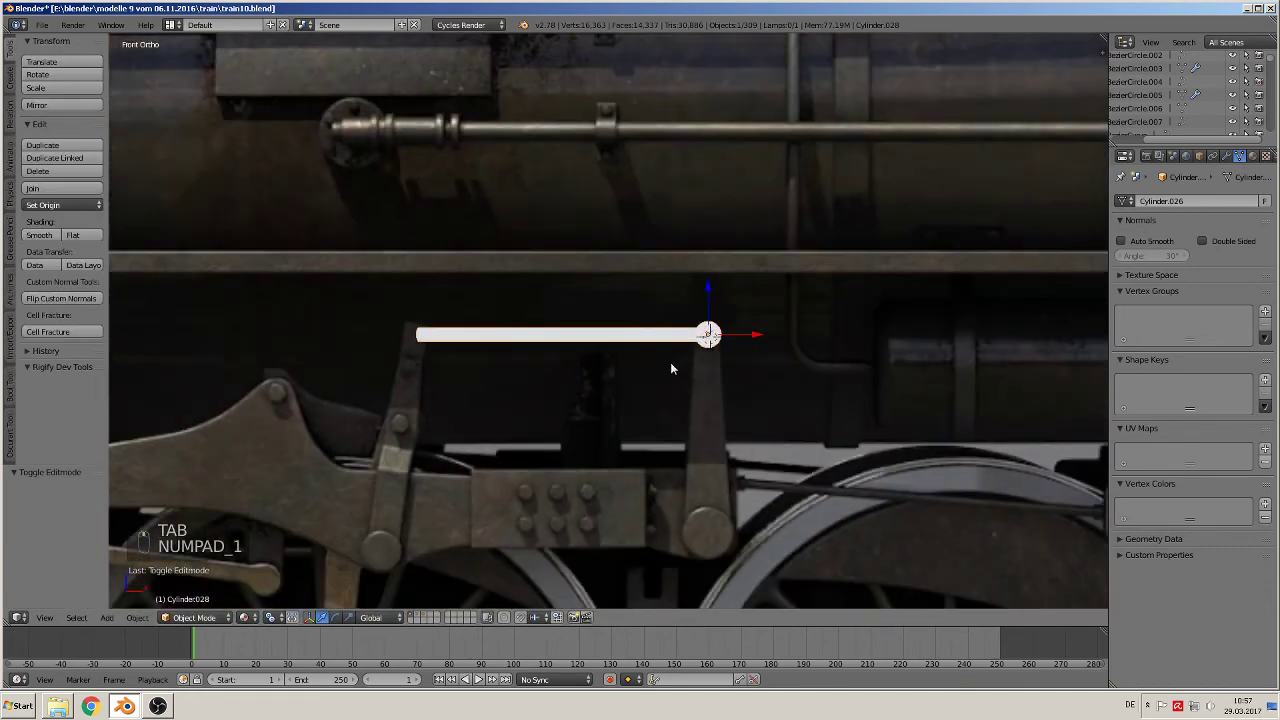
scroll(753, 346, "up", 2)
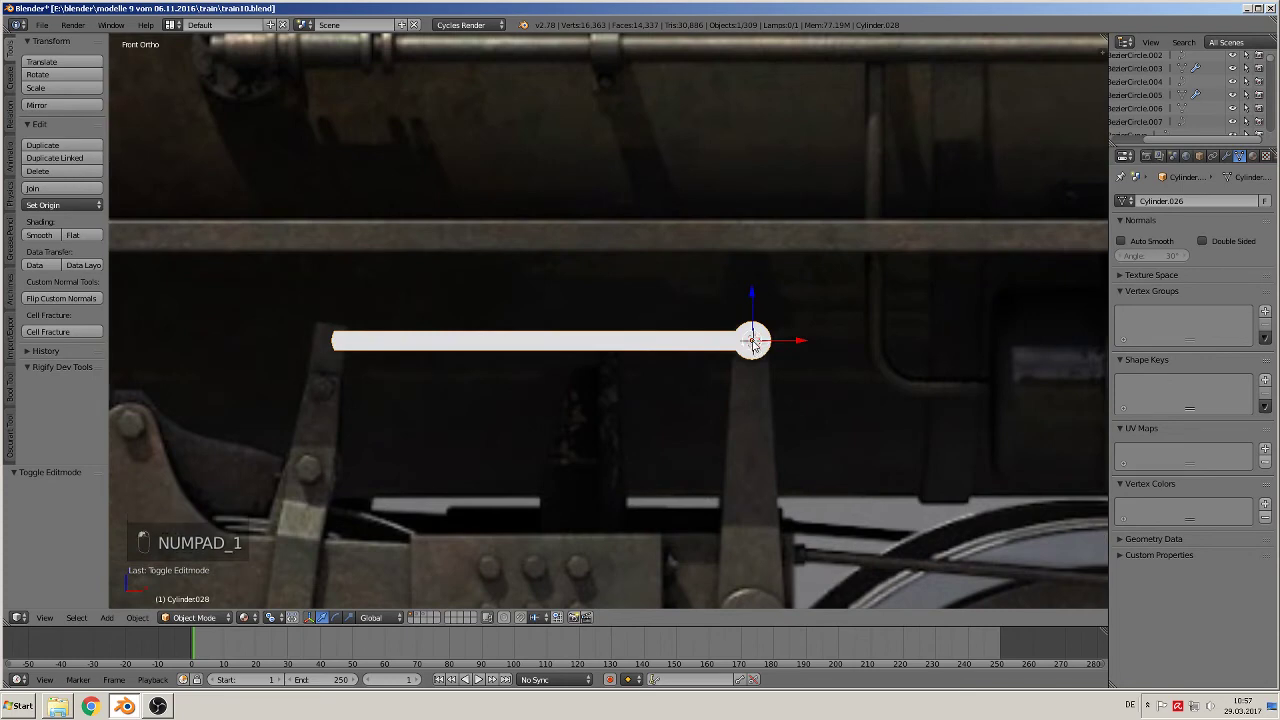
left_click(108, 618)
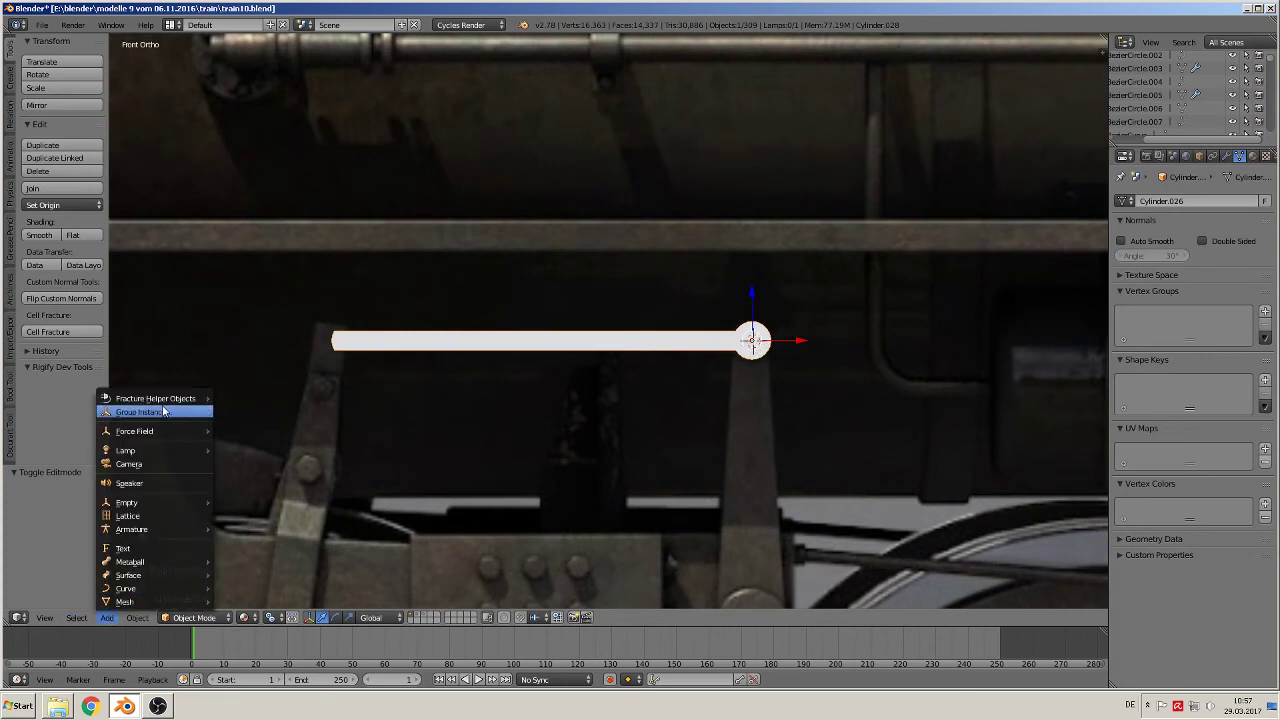
left_click(162, 412)
left_click(232, 431)
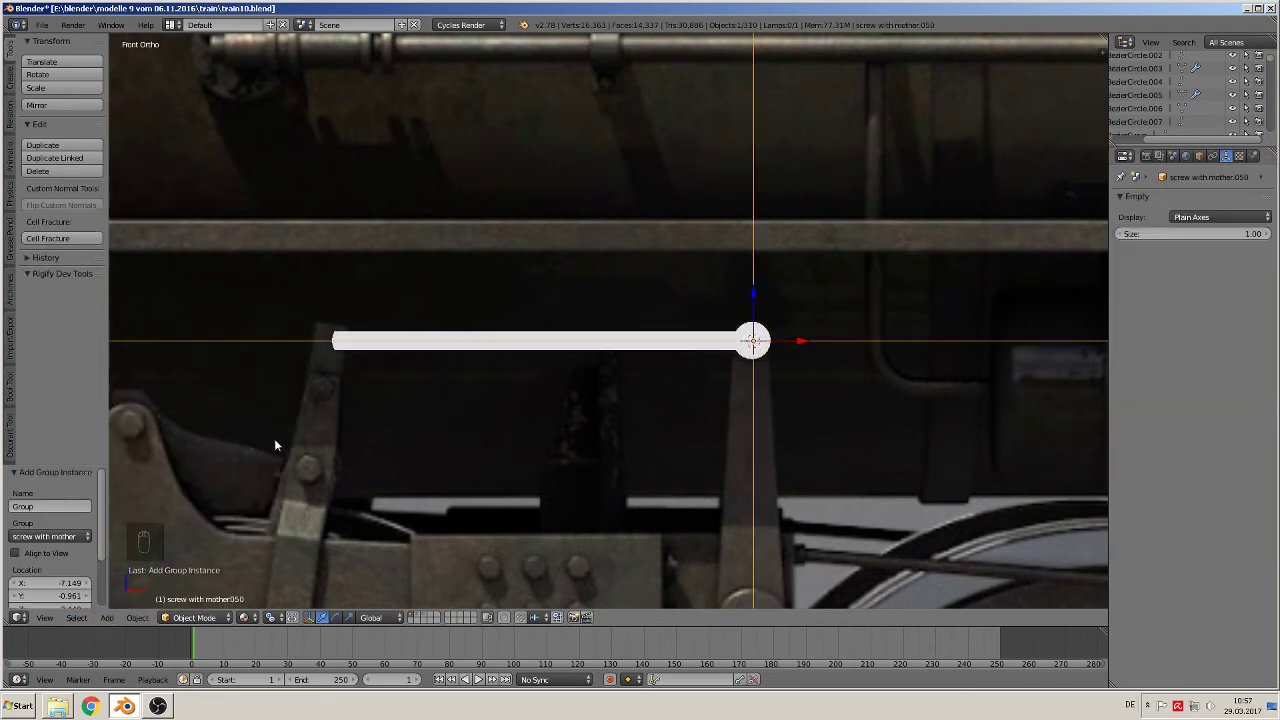
Step: Move the screw -0.002 along Y toward the disc's front face and scale it by 0.775
scroll(910, 446, "up", 2)
middle_click_drag(910, 446, 586, 406)
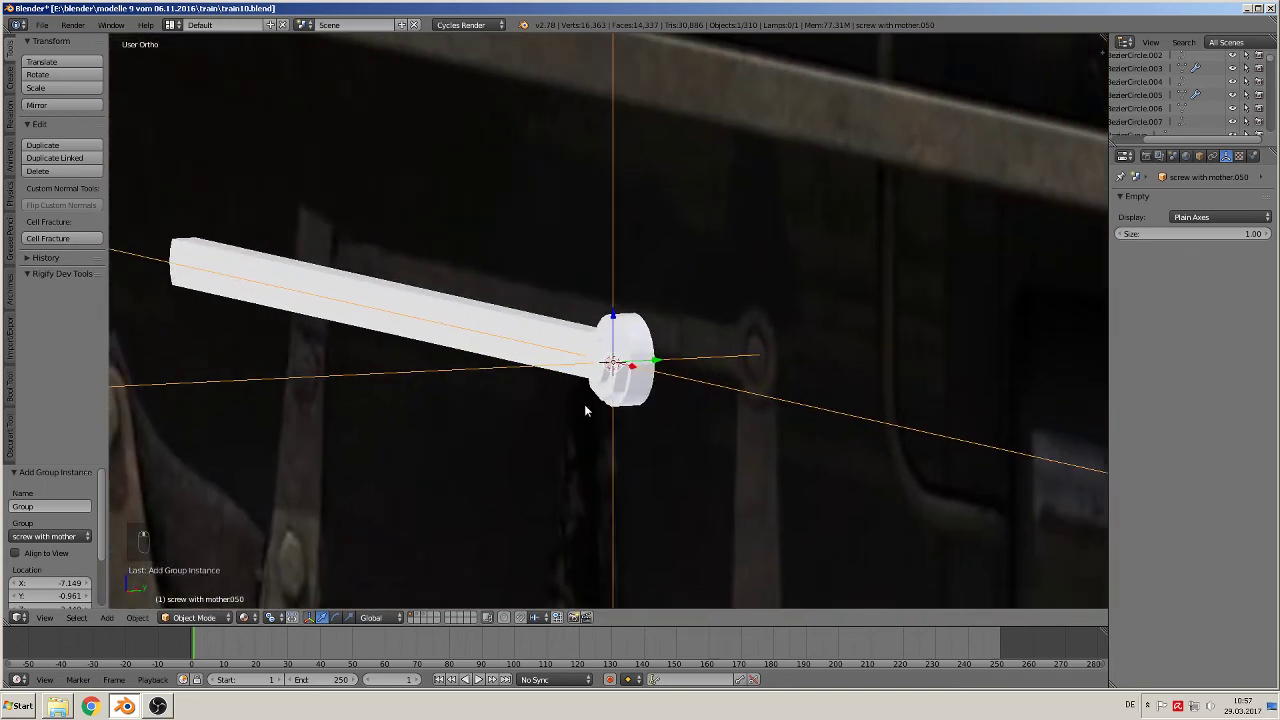
scroll(586, 406, "up", 3)
key("g")
key("y")
left_click(640, 404)
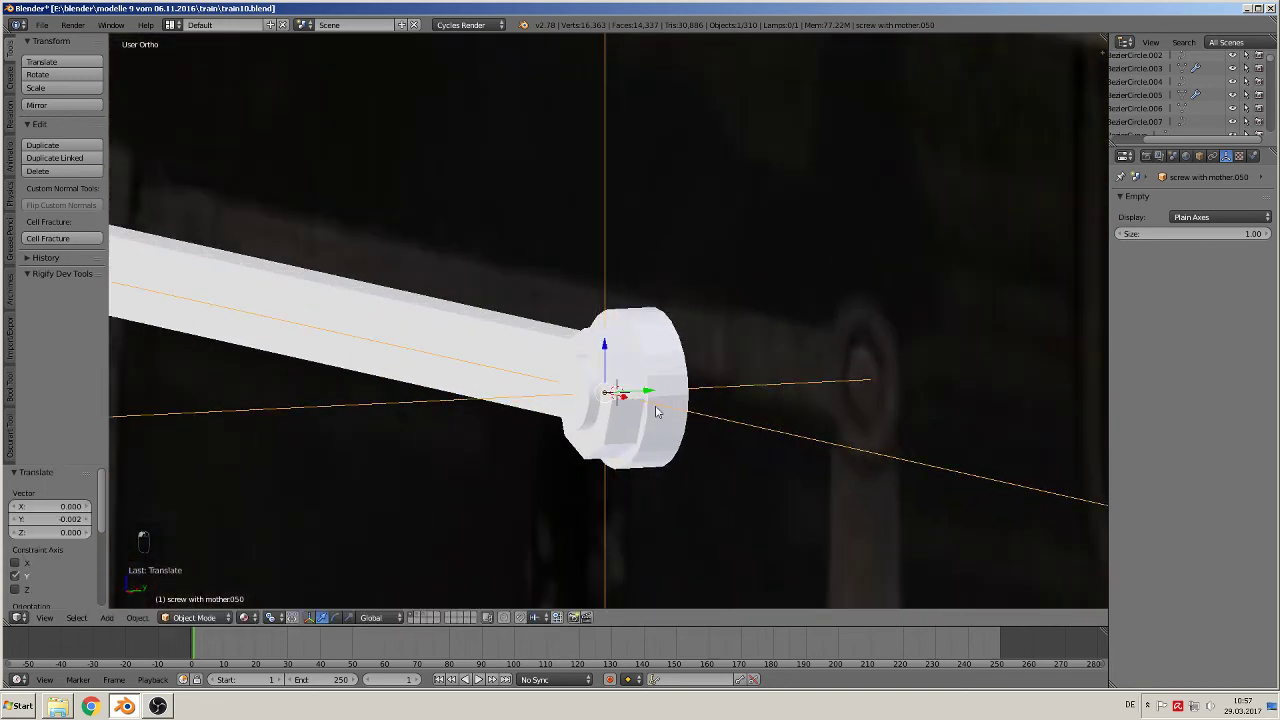
key("s")
left_click(660, 410)
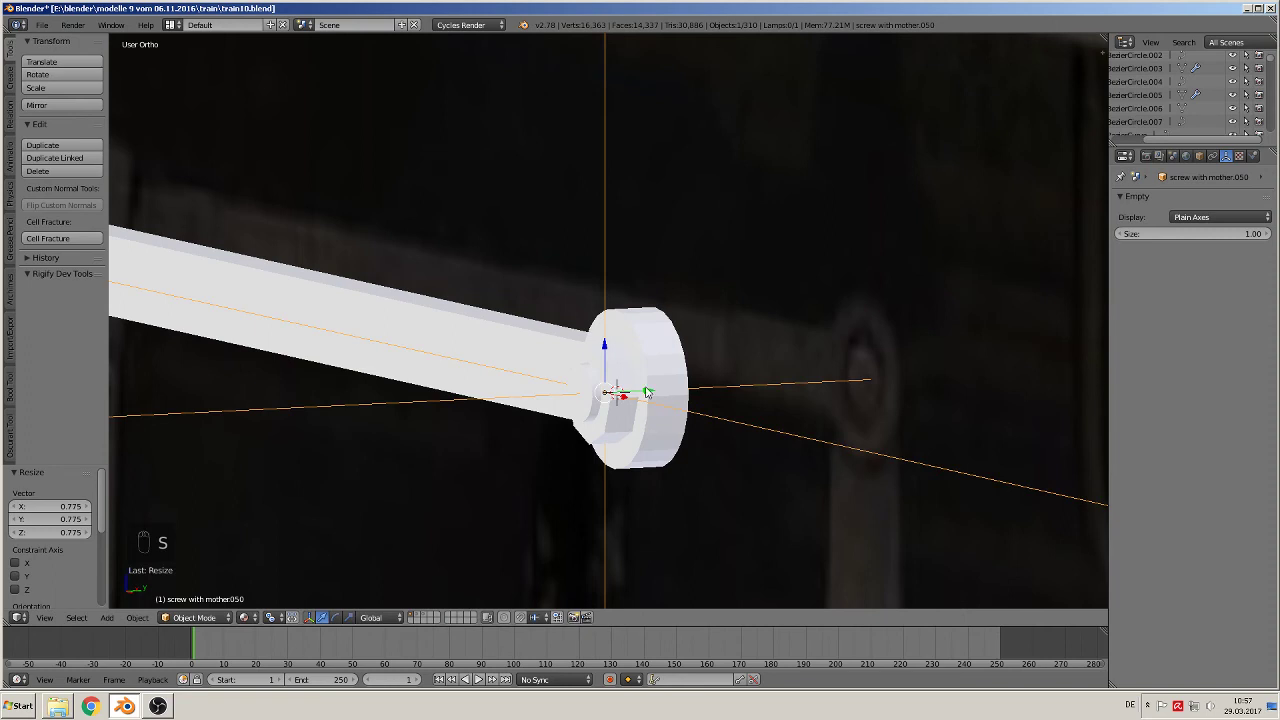
Step: Seat the screw 0.0004179 along Y into the disc and centre it by moving it -0.000949 along X and 0.0002847 along Z
key("g")
key("y")
left_click(600, 410)
middle_click_drag(600, 410, 740, 415)
key("KP_1")
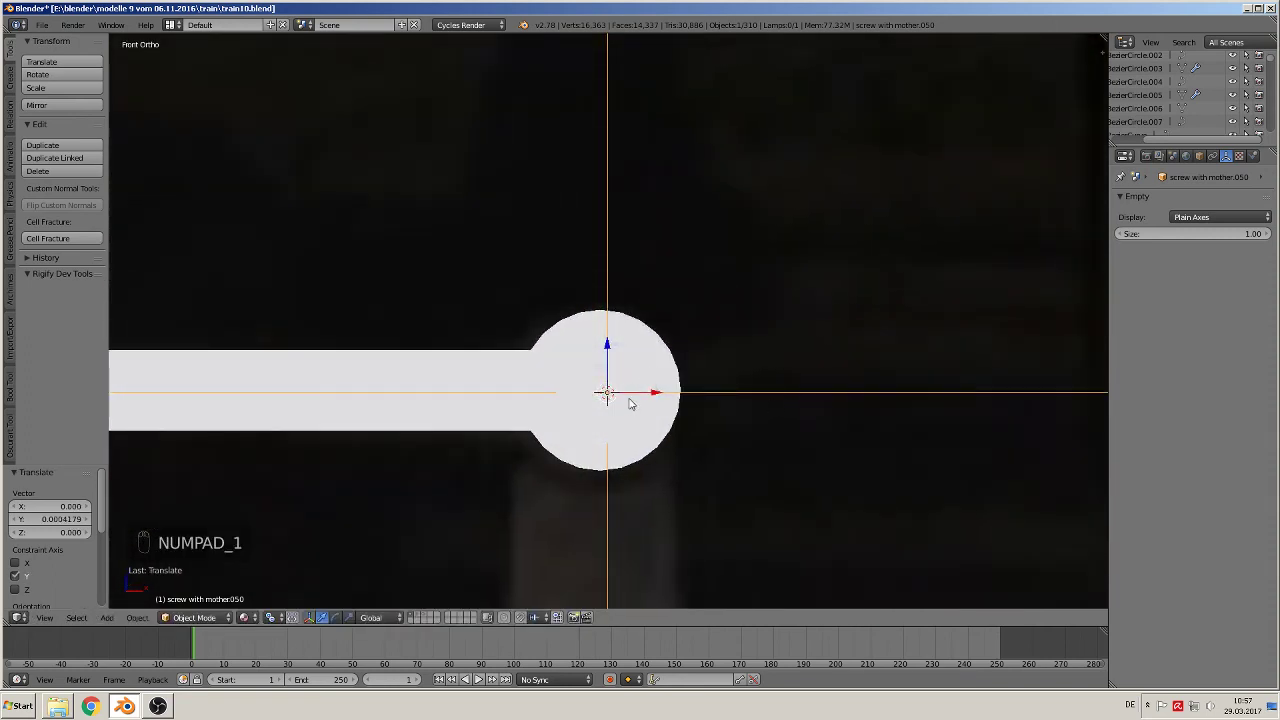
key("g")
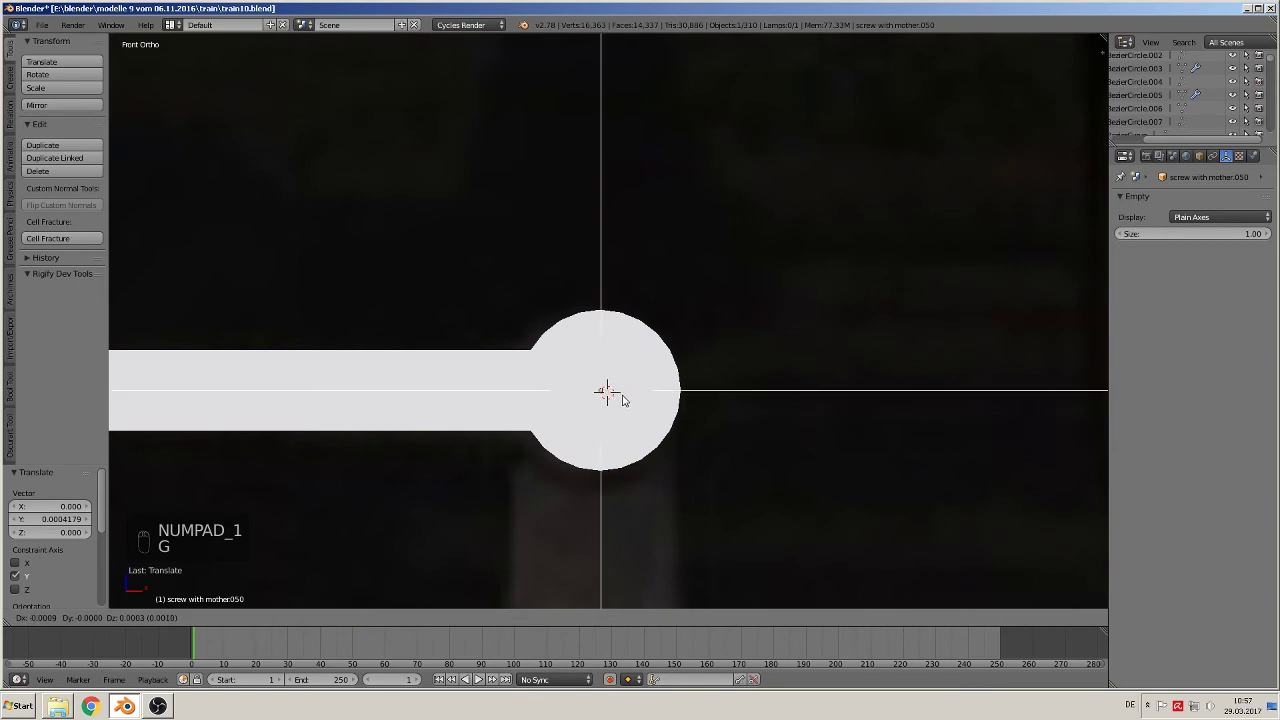
left_click(622, 395)
middle_click_drag(630, 400, 581, 441)
scroll(690, 396, "up", 3)
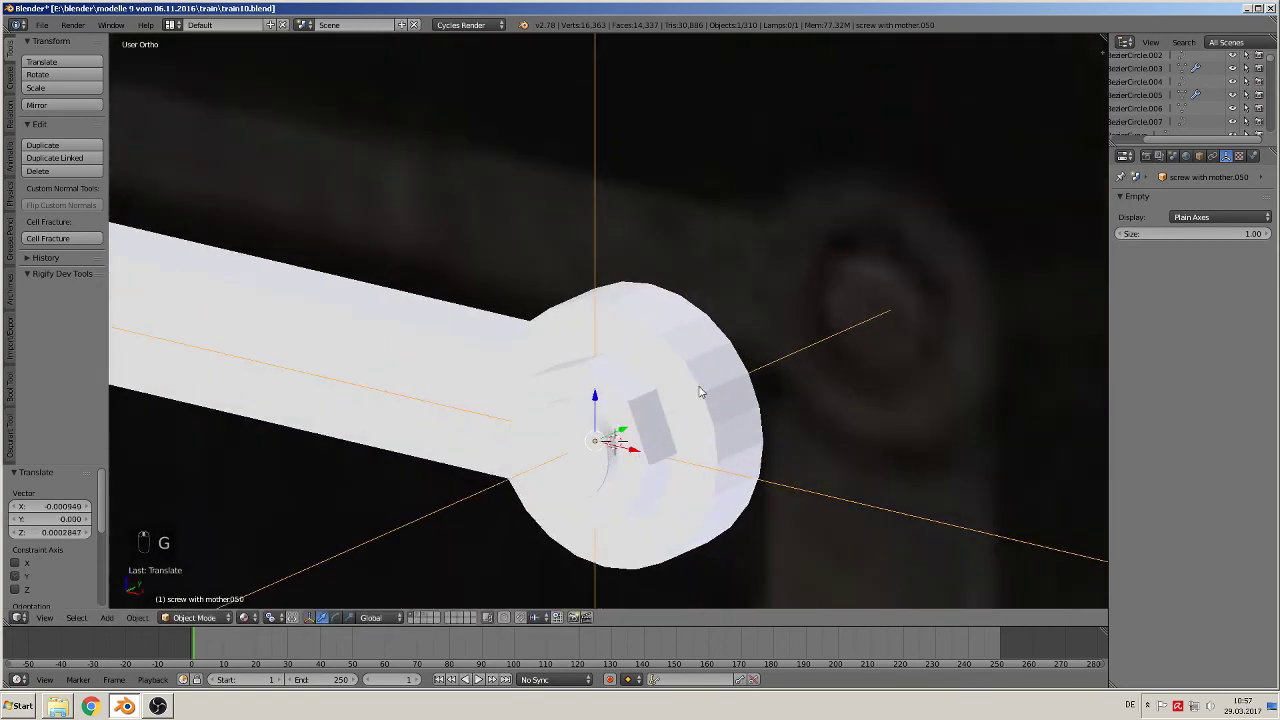
Step: Select the face loop around the rod's edge, exclude the rod's flat long faces from it, and shade the remaining faces smooth
key("Tab")
right_click(710, 366)
key("Tab")
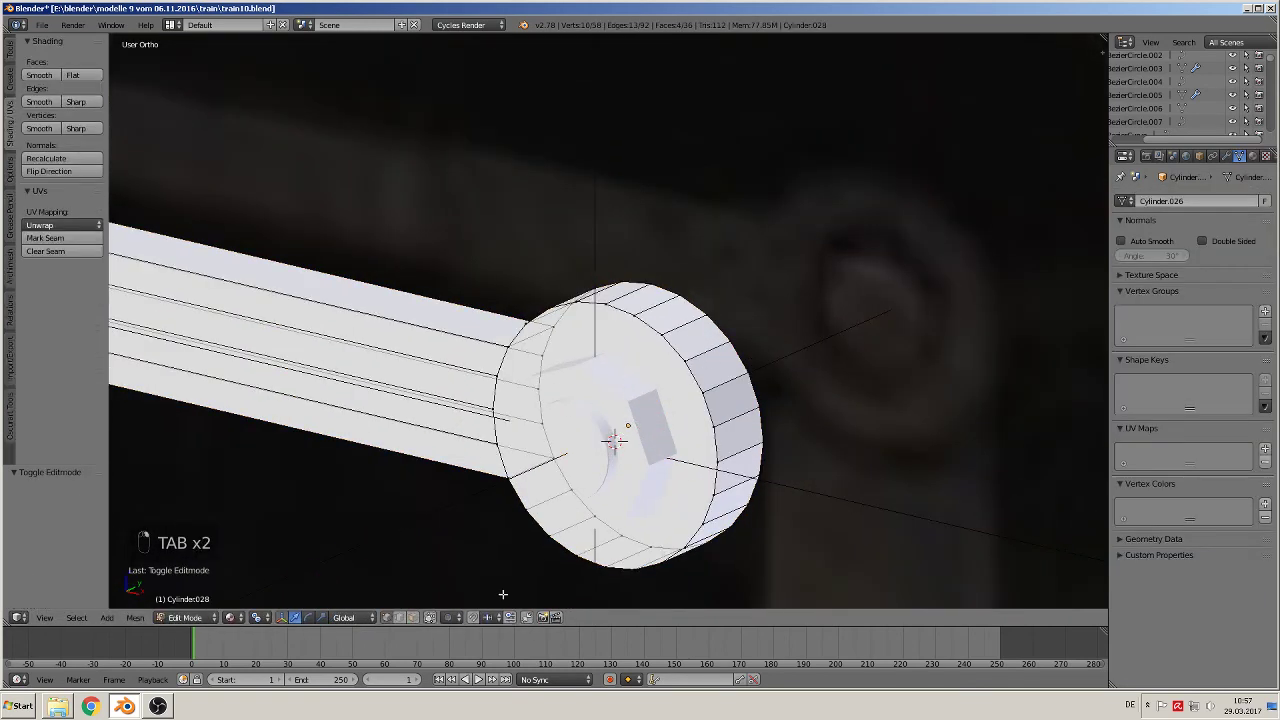
left_click(387, 617)
right_click(728, 354, "alt")
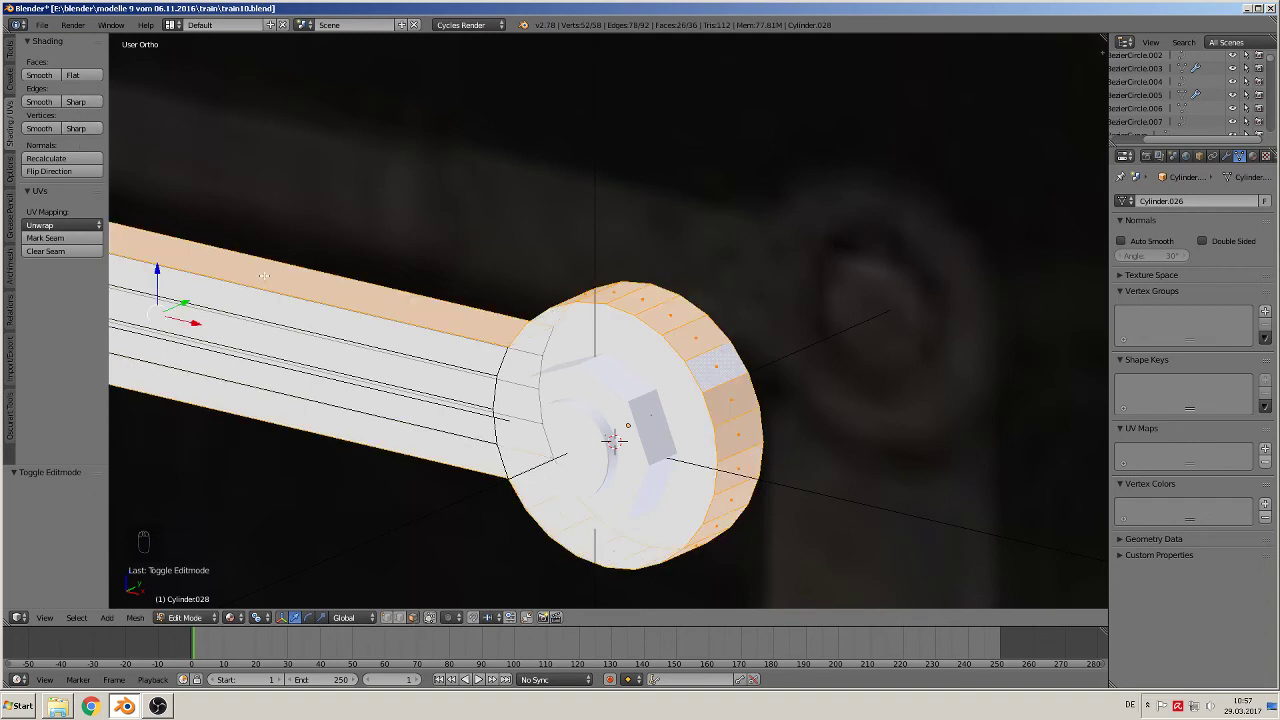
scroll(285, 283, "down", 2)
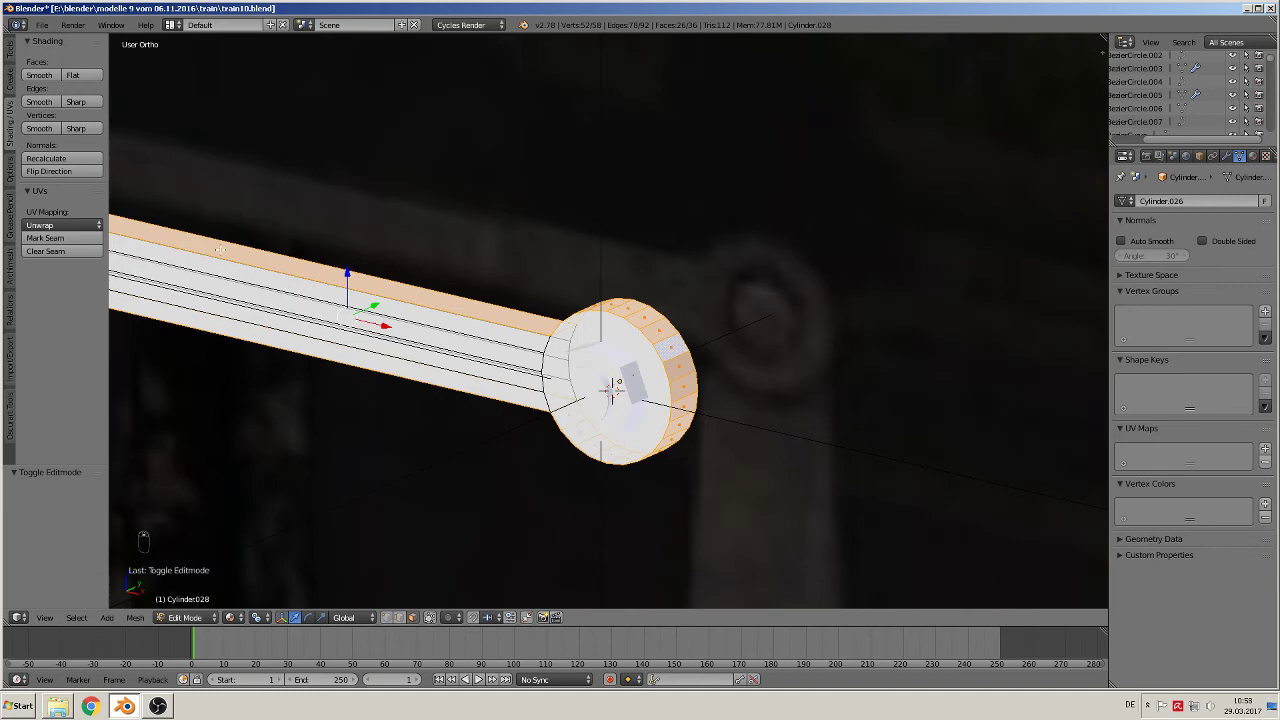
scroll(220, 249, "down", 1)
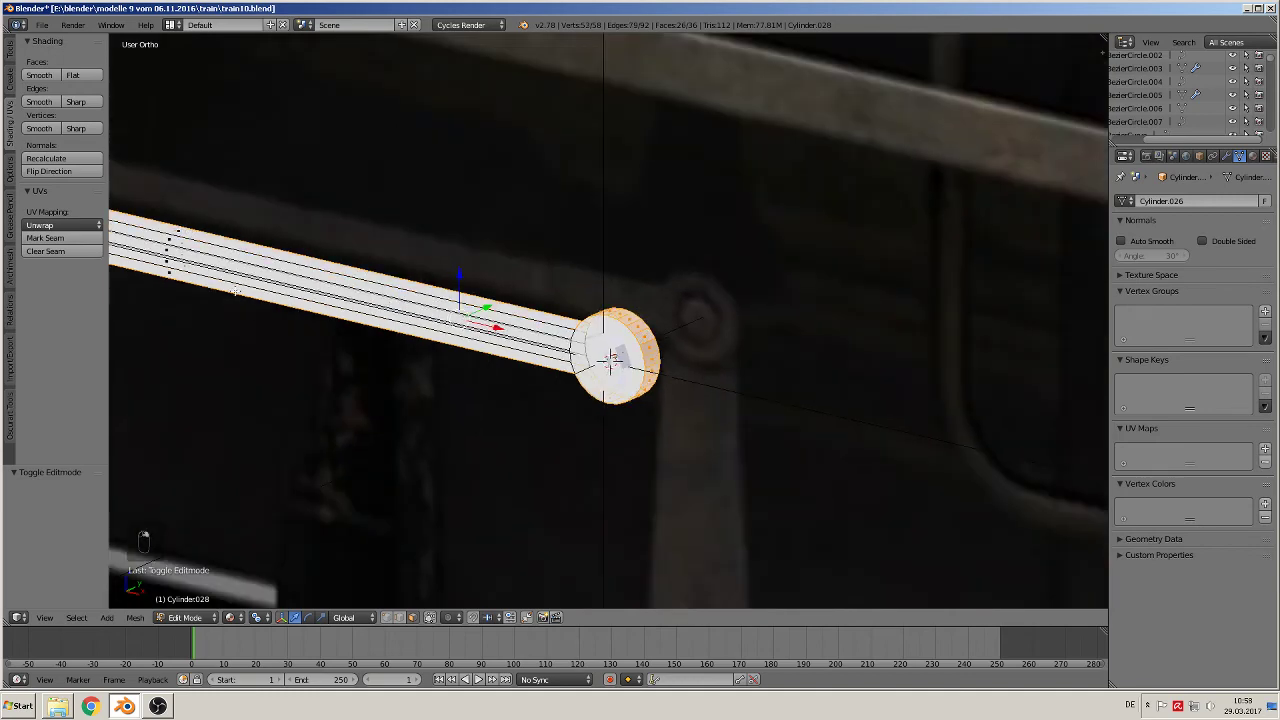
middle_click_drag(236, 291, 298, 256)
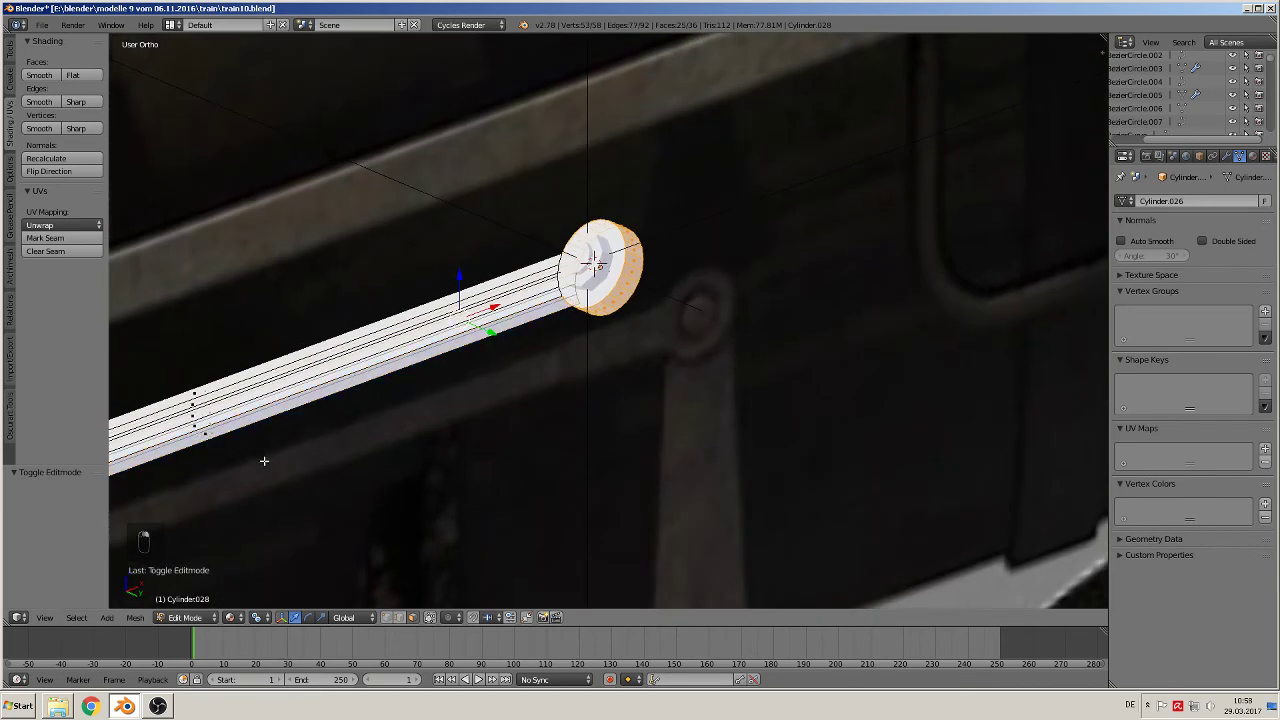
middle_click_drag(264, 461, 153, 520)
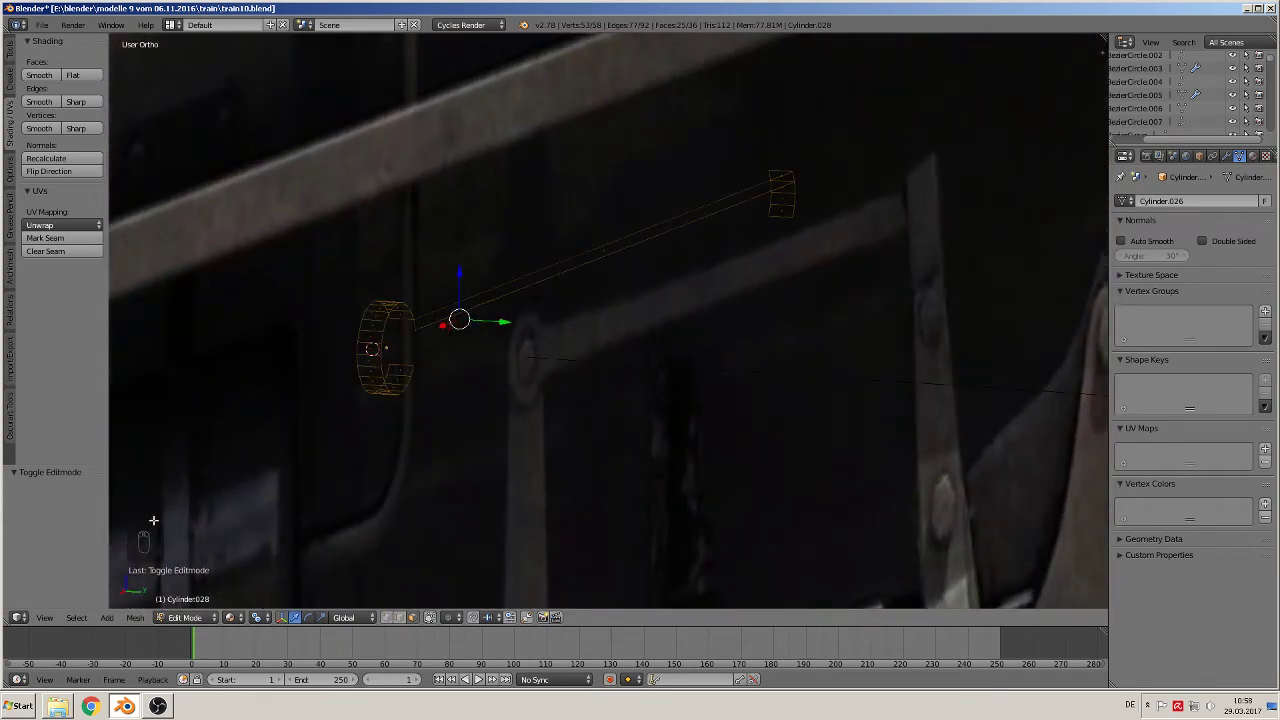
right_click(593, 283, "shift")
right_click(591, 288, "shift")
right_click(600, 252, "shift")
mouse_move(615, 305)
middle_mouse_down()
mouse_move(694, 349)
mouse_move(772, 332)
middle_mouse_up()
scroll(740, 350, "down", 1)
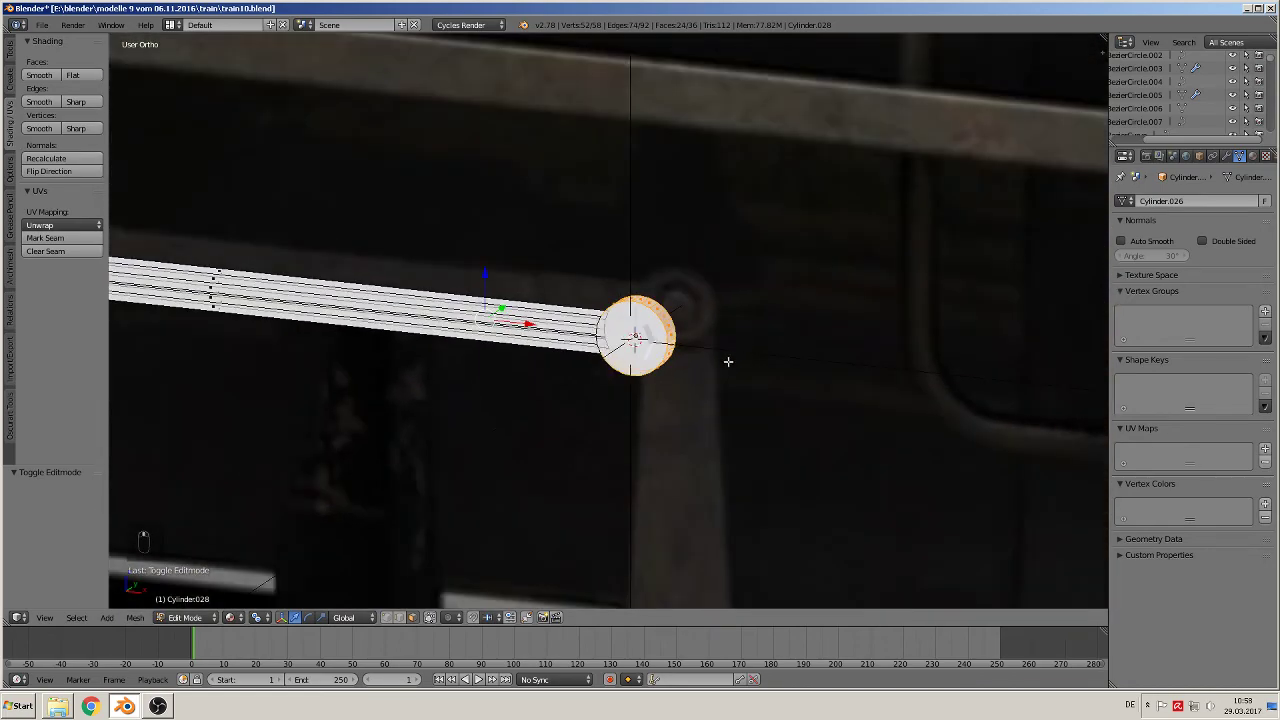
left_click(50, 77)
Step: Add two supporting edge loops around the rod's outer edge, one near the front rim and one near the back rim
scroll(866, 420, "up", 6)
middle_click_drag(800, 433, 568, 478)
key("ctrl+r")
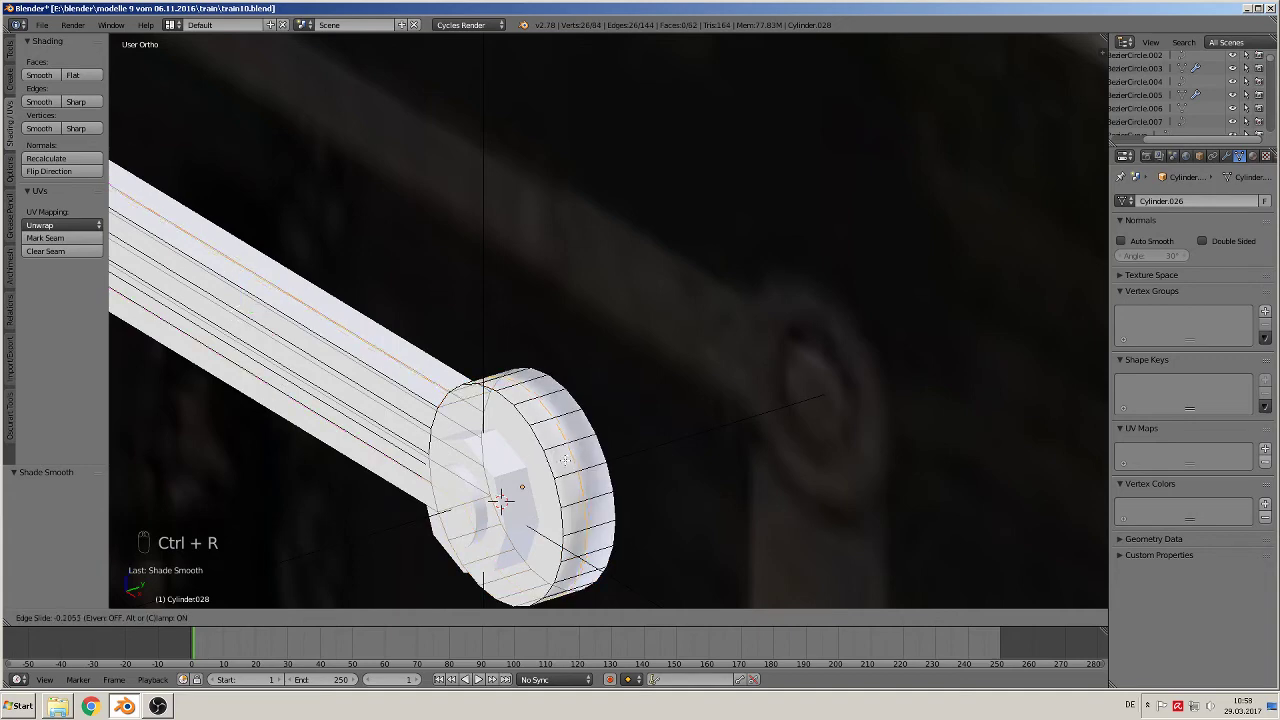
left_click(550, 467)
right_click(550, 467)
key("ctrl+r")
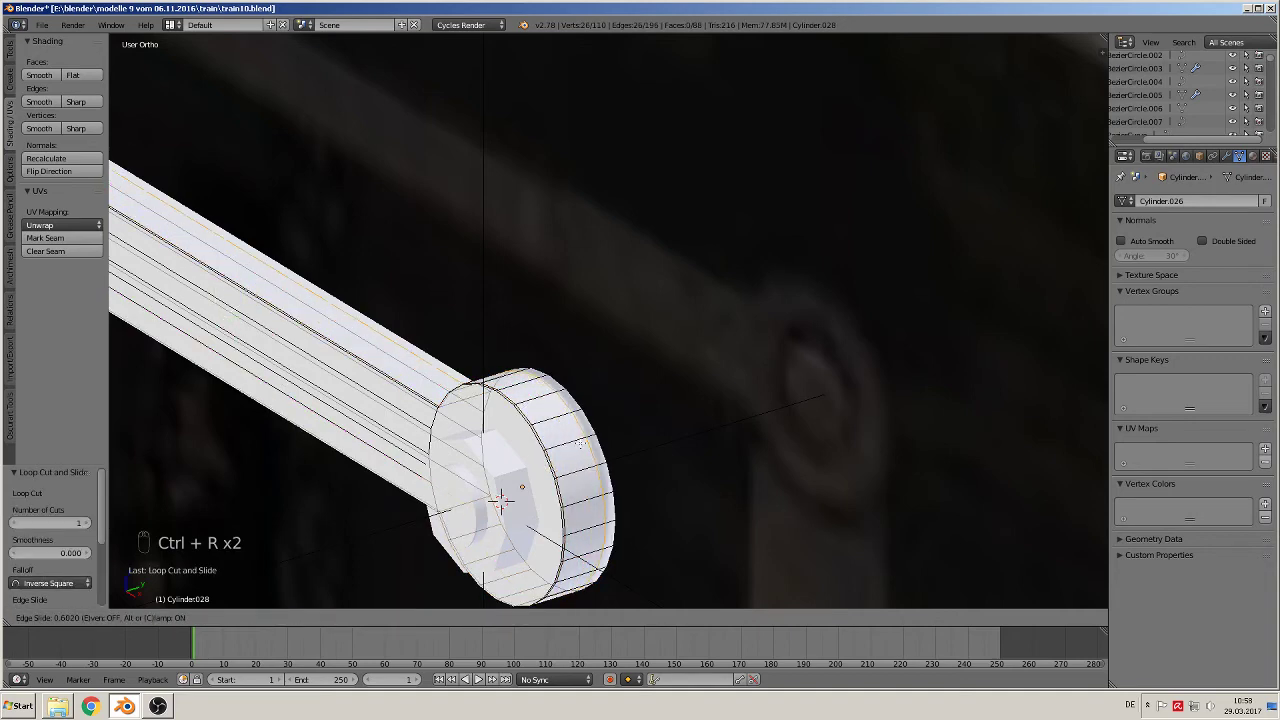
left_click(586, 444)
right_click(586, 444)
scroll(586, 444, "down", 3)
key("Tab")
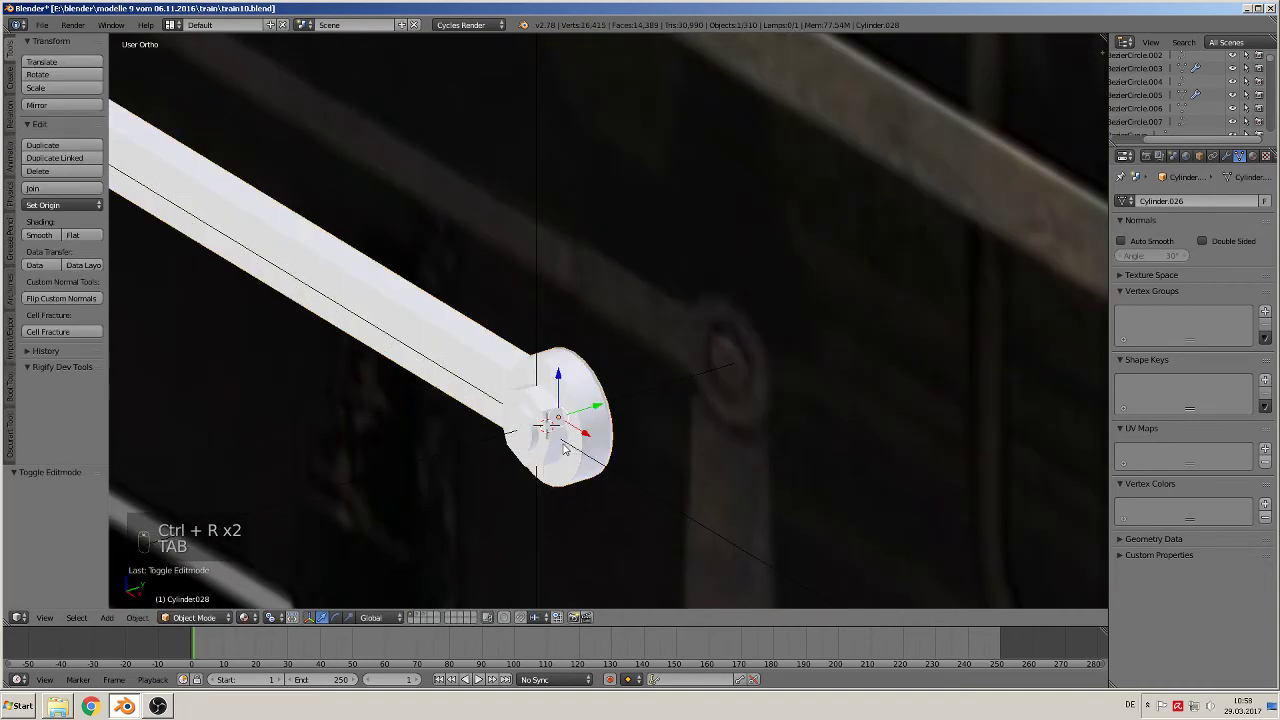
Step: Parent the screw at the round end to the rod as an object
middle_click_drag(586, 444, 689, 429)
scroll(689, 429, "up", 2)
right_click(780, 230)
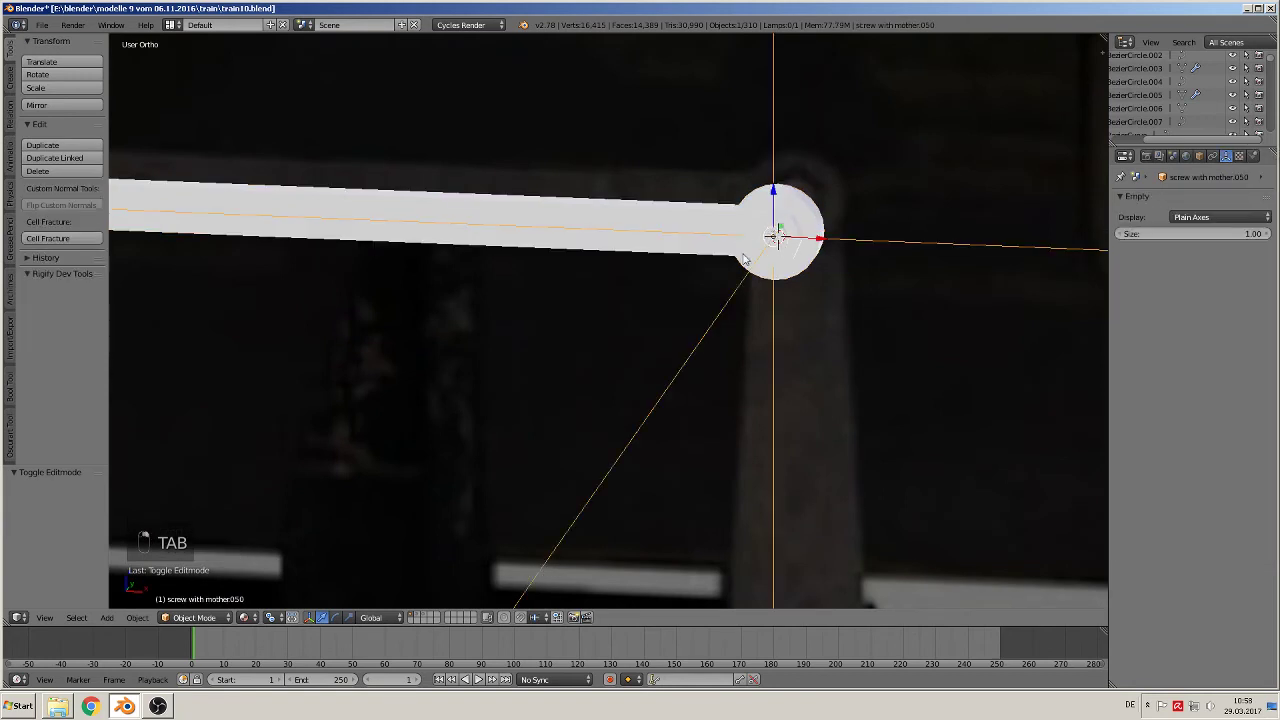
left_click_drag(1196, 234, 1145, 234)
right_click(696, 238)
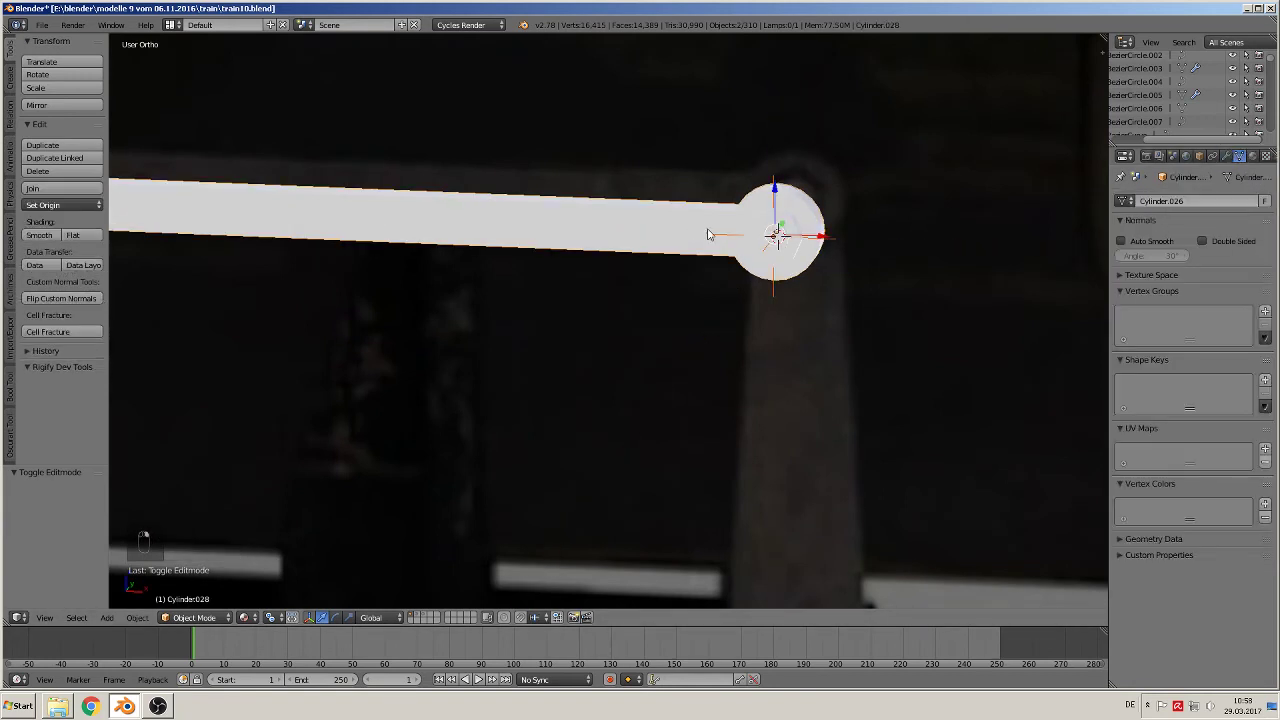
key("ctrl+p")
left_click(707, 232)
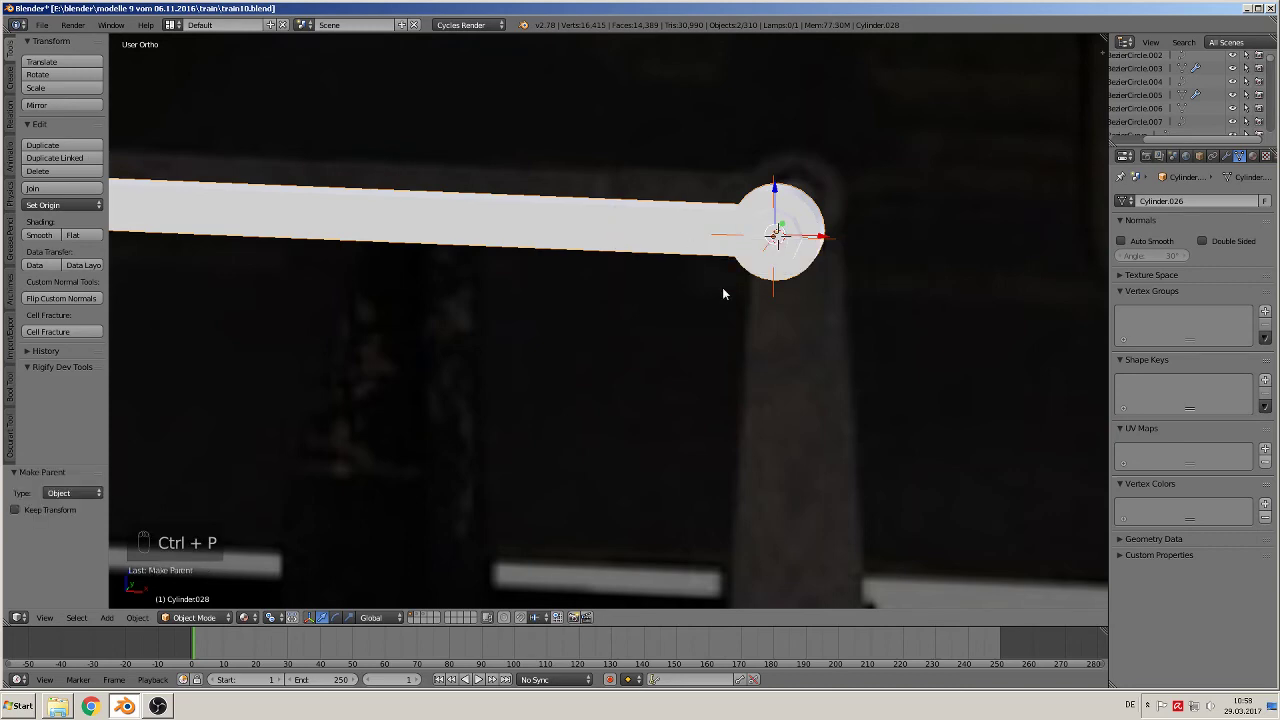
Step: Move the rod -0.574 along X and 0.498 along Z to the finished parts above the reference image, and save the file
scroll(722, 287, "down", 9)
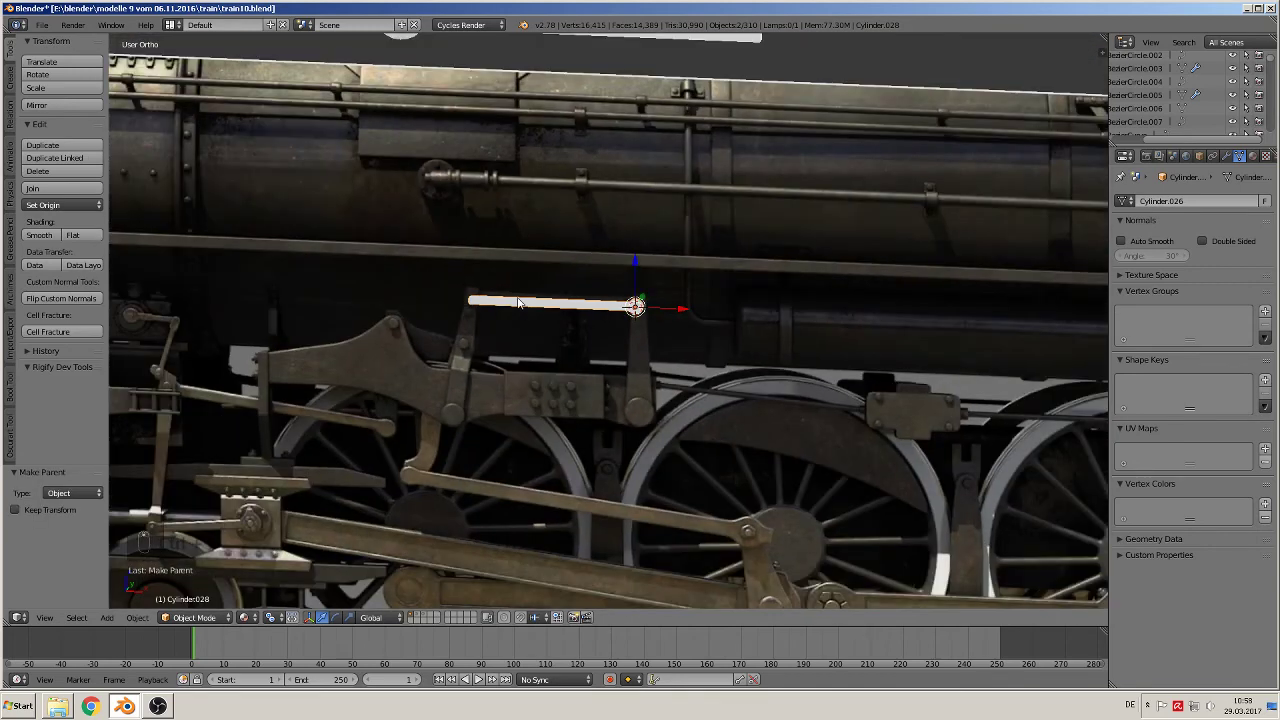
right_click(522, 302)
right_click(519, 304)
key("KP_1")
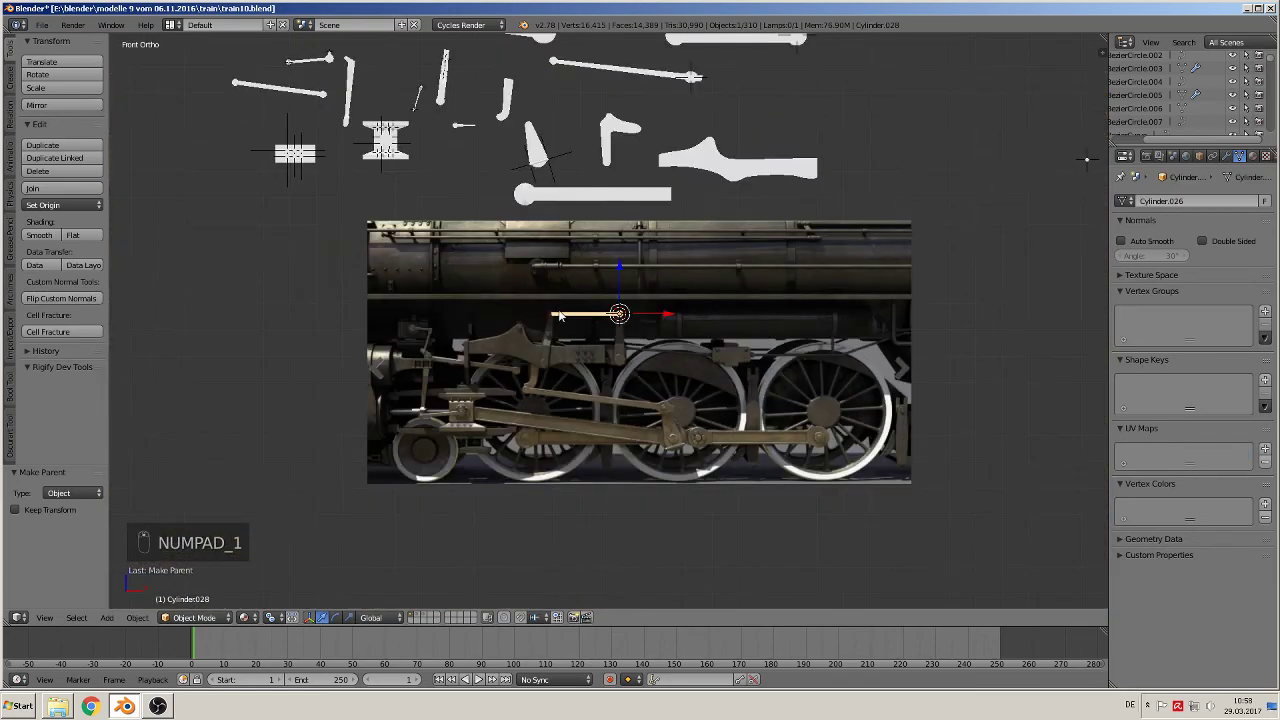
key("g")
left_click(408, 183)
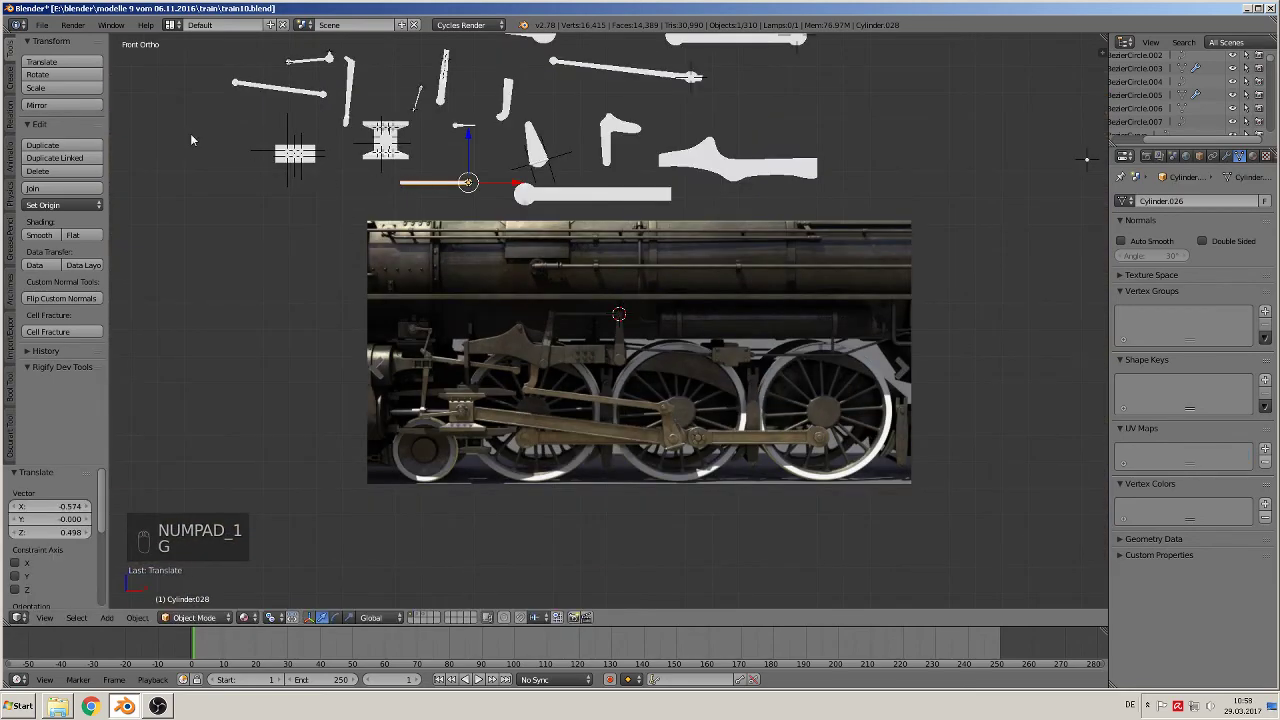
left_click(41, 25)
Step: Add a cube on the upper guide bar above the crosshead and scale it down to about 0.018
scroll(636, 346, "up", 3)
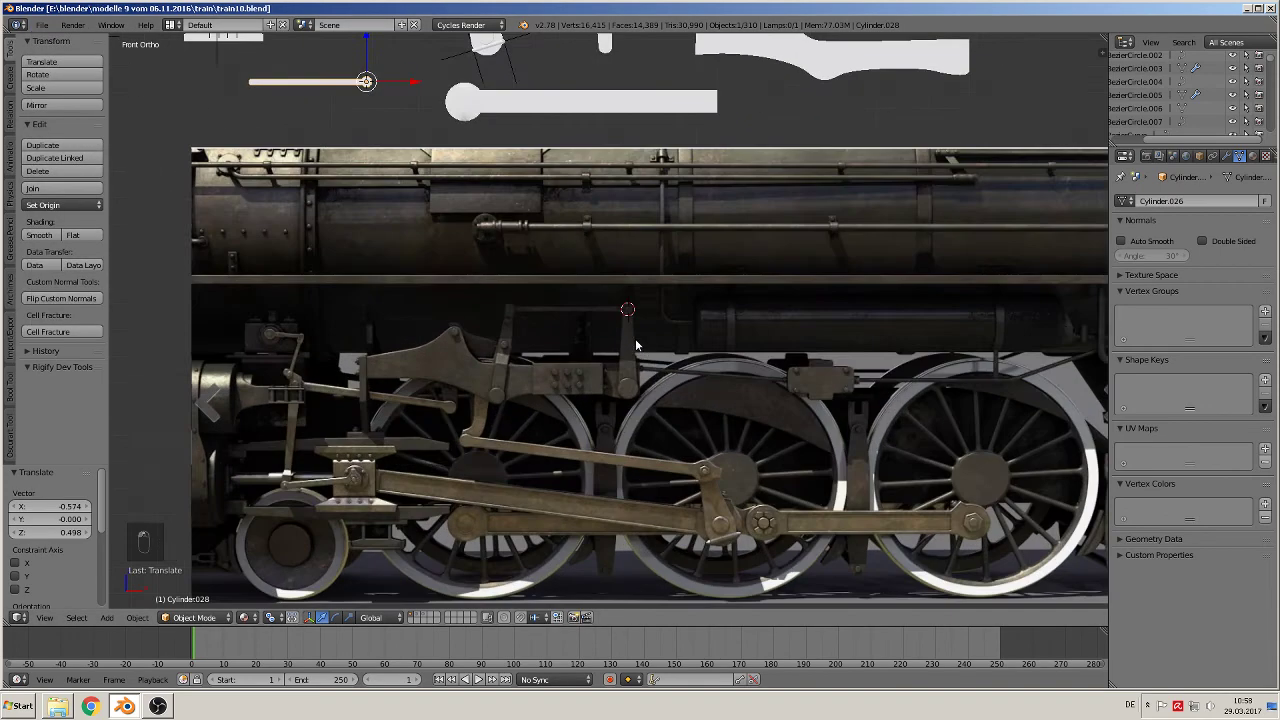
scroll(660, 460, "up", 4)
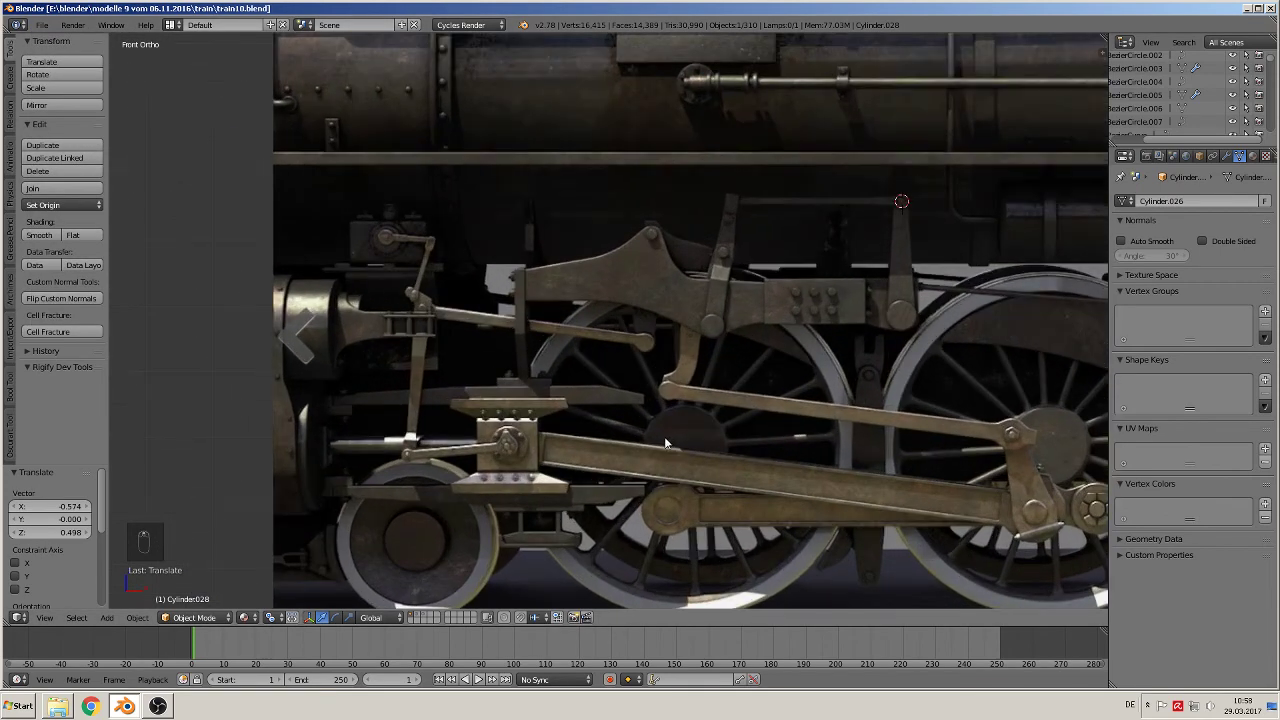
scroll(661, 467, "down", 2)
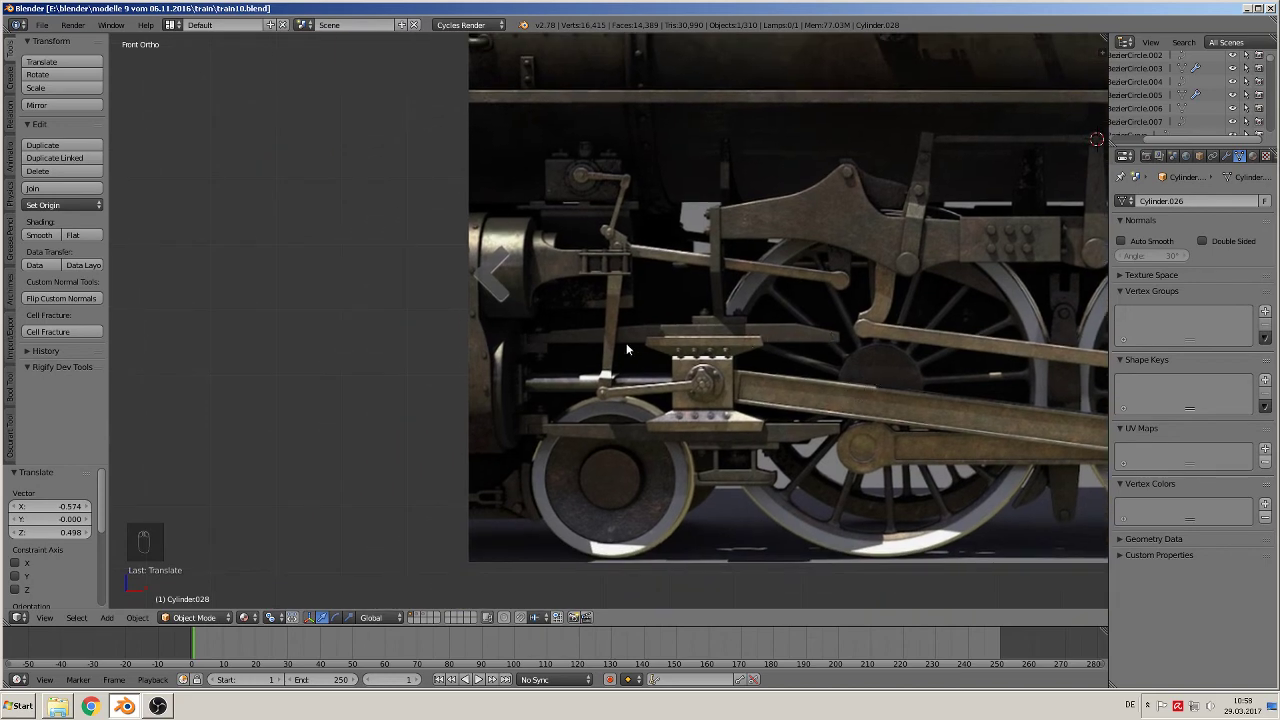
scroll(723, 444, "up", 3)
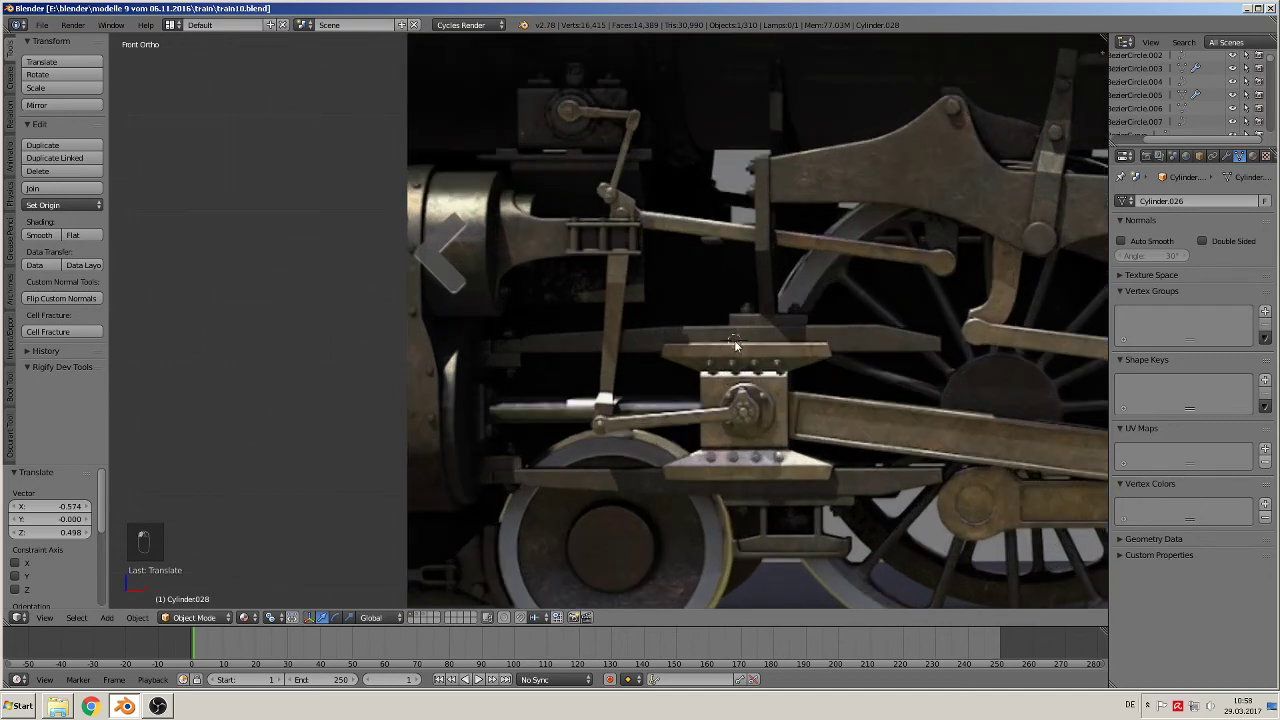
left_click(734, 340)
left_click(106, 617)
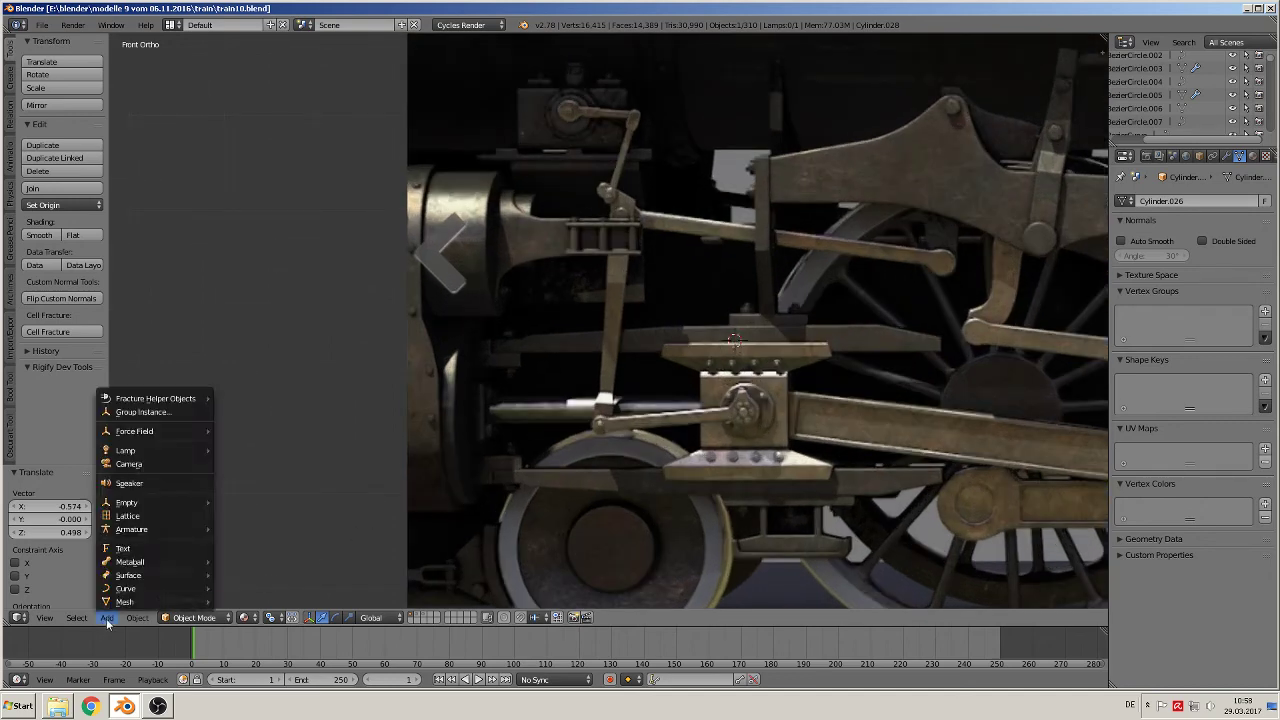
mouse_move(124, 601)
left_click(288, 289)
key("s")
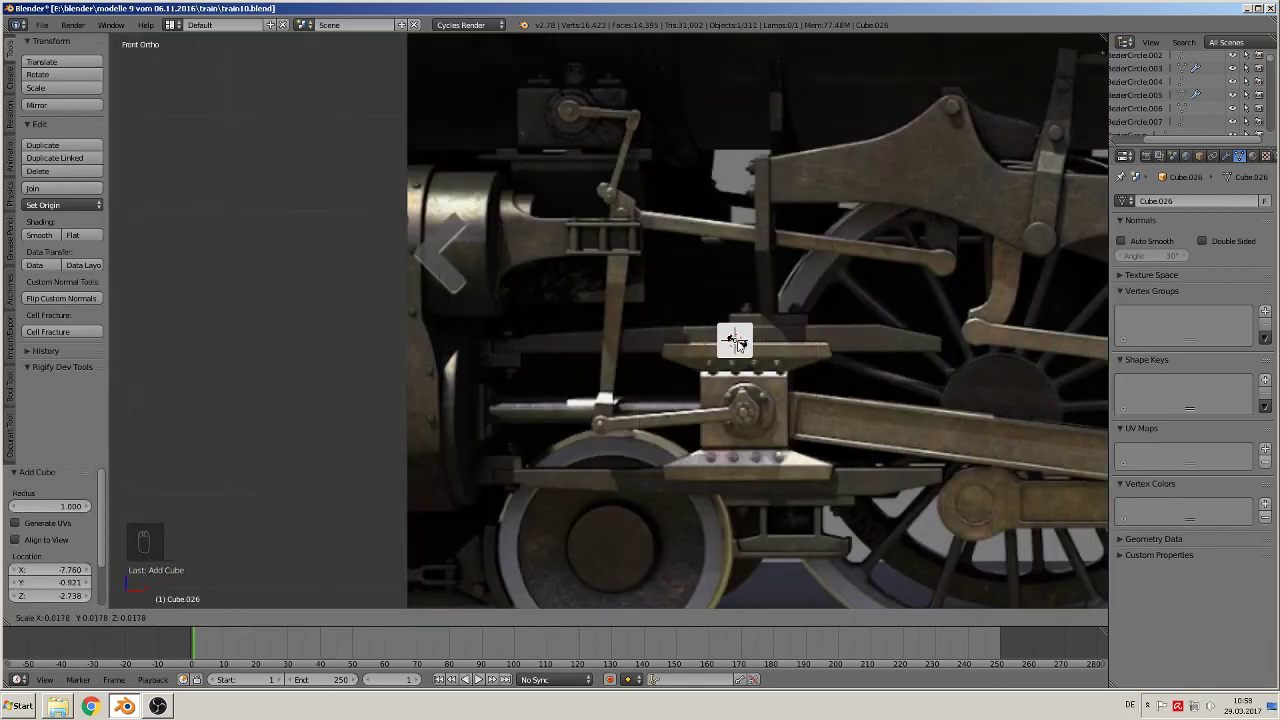
left_click(735, 342)
Step: Move the cube 0.133 along X toward the guide bar's tapered end and scale it down slightly to the bar's height
key("g")
key("x")
left_click(898, 345)
key("s")
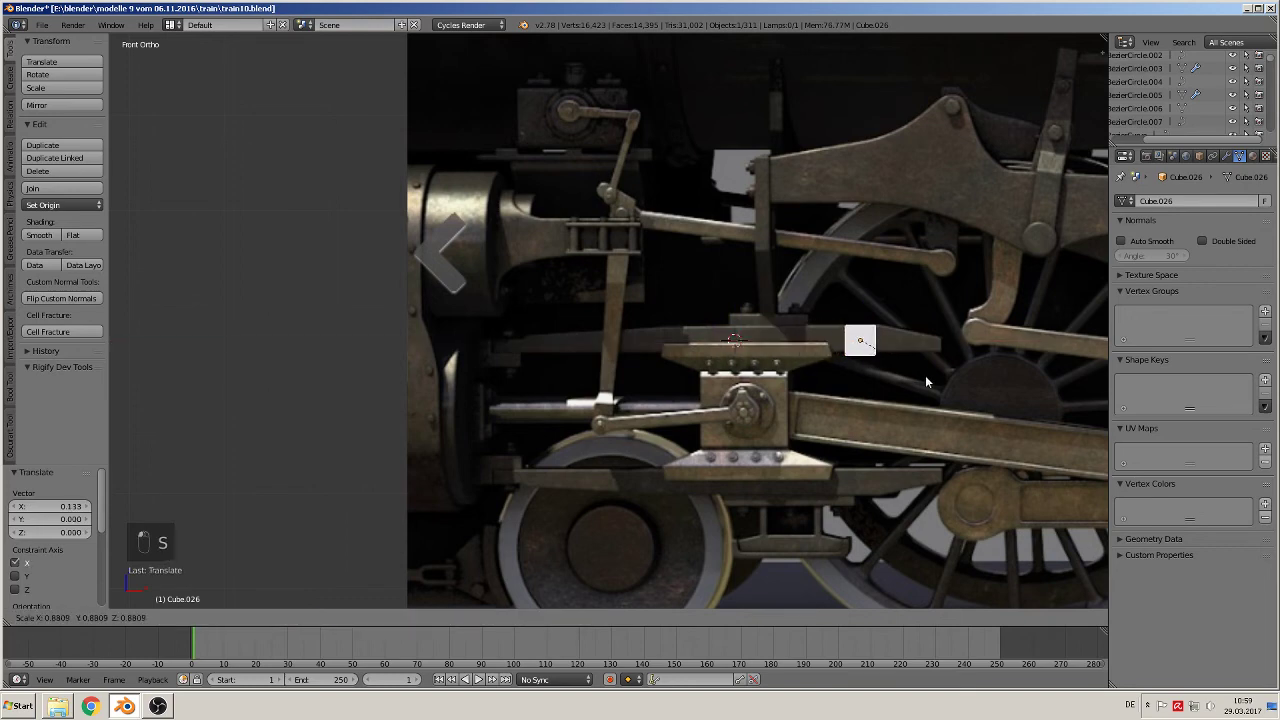
left_click(910, 370)
left_click_drag(911, 342, 912, 343)
Step: In Edit Mode, move the cube's geometry -0.078 along Y in front of the reference image
scroll(910, 360, "up", 1)
middle_click_drag(885, 387, 842, 342, "shift")
key("Tab")
left_click_drag(822, 343, 772, 366)
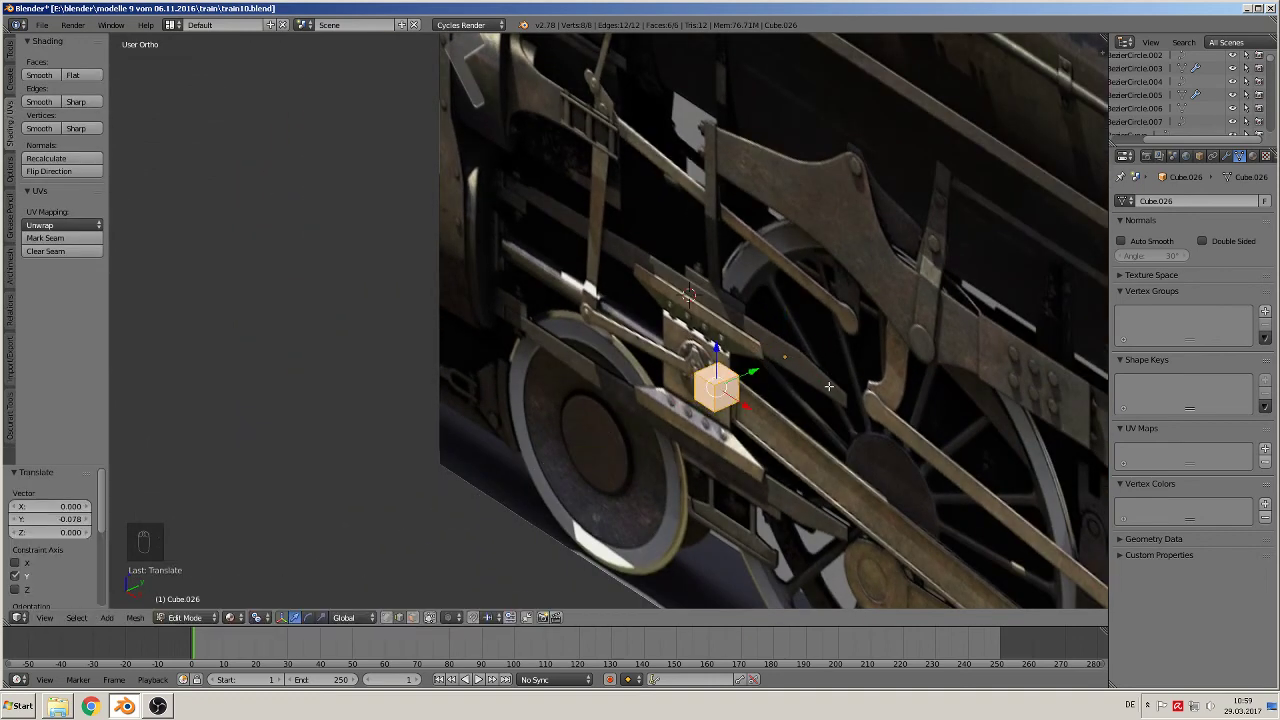
Step: Stretch the cube into a bar by moving its cylinder-side end face -0.372 along X
mouse_move(730, 455)
middle_mouse_down()
mouse_move(806, 460)
mouse_move(794, 440)
mouse_move(812, 438)
middle_mouse_up()
scroll(776, 433, "up", 3)
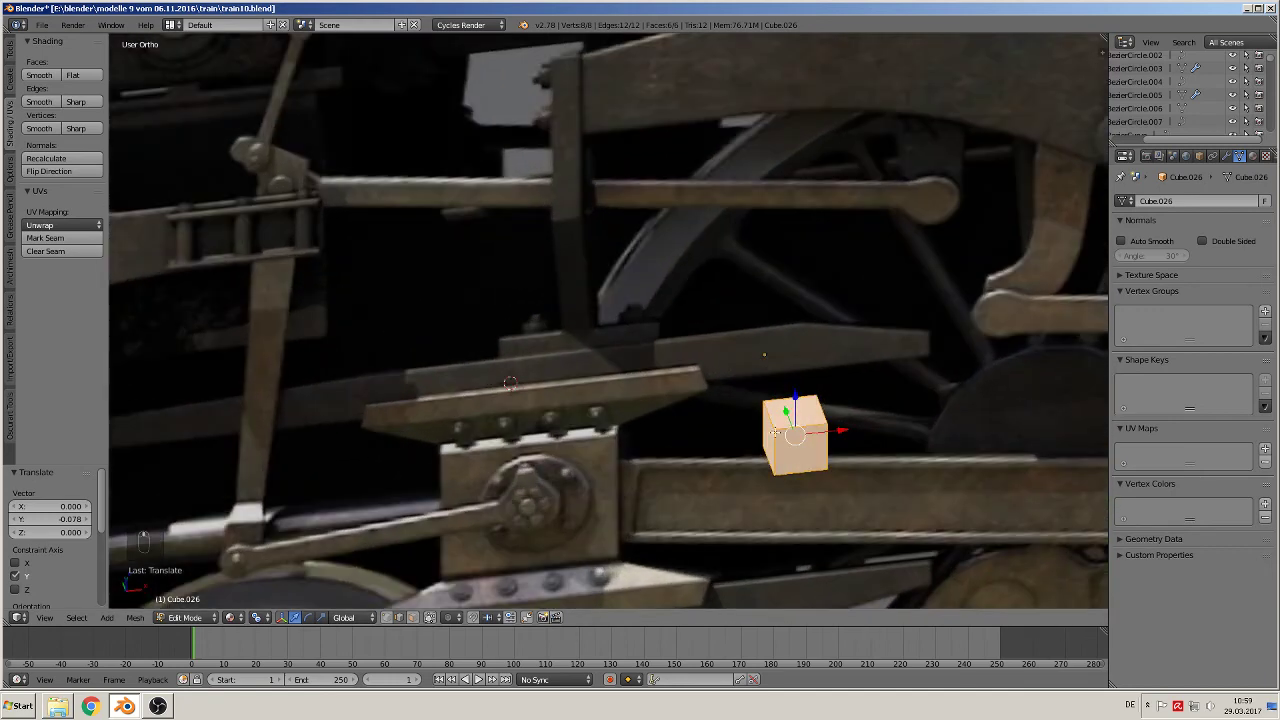
right_click(758, 435)
middle_click_drag(772, 444, 796, 416)
scroll(709, 557, "up", 3)
left_click(412, 618)
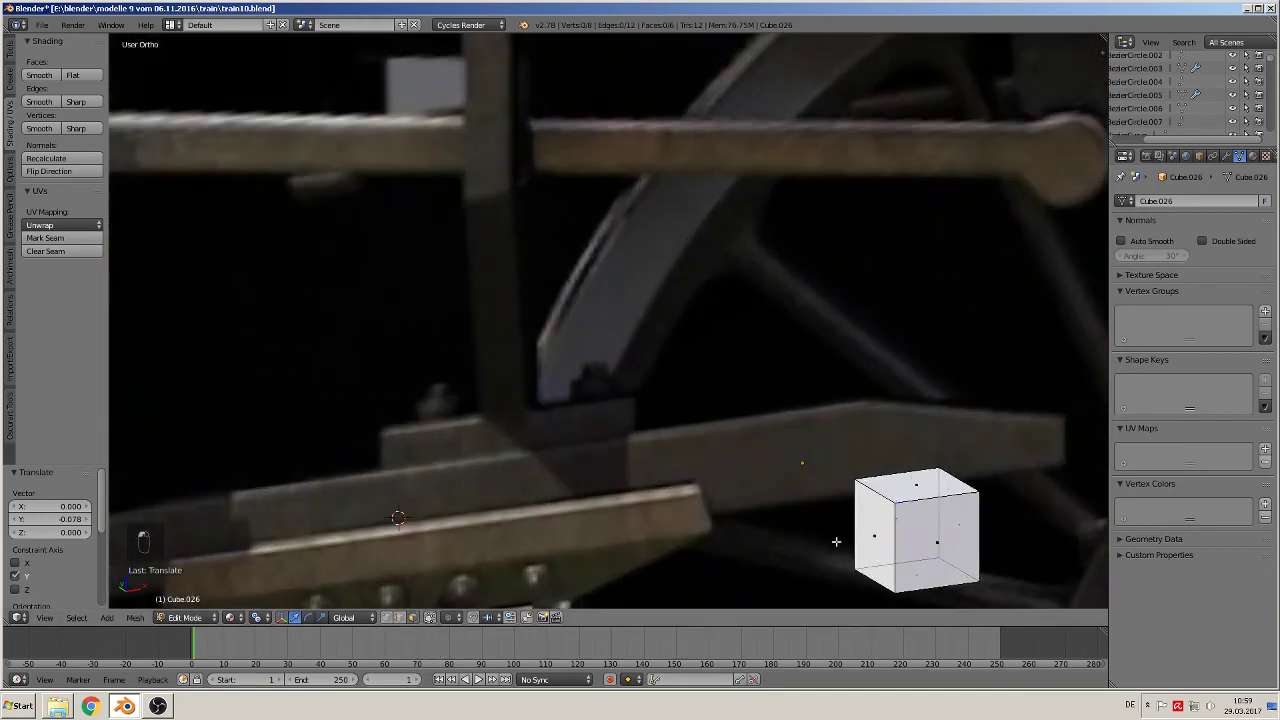
right_click(873, 535)
key("KP_1")
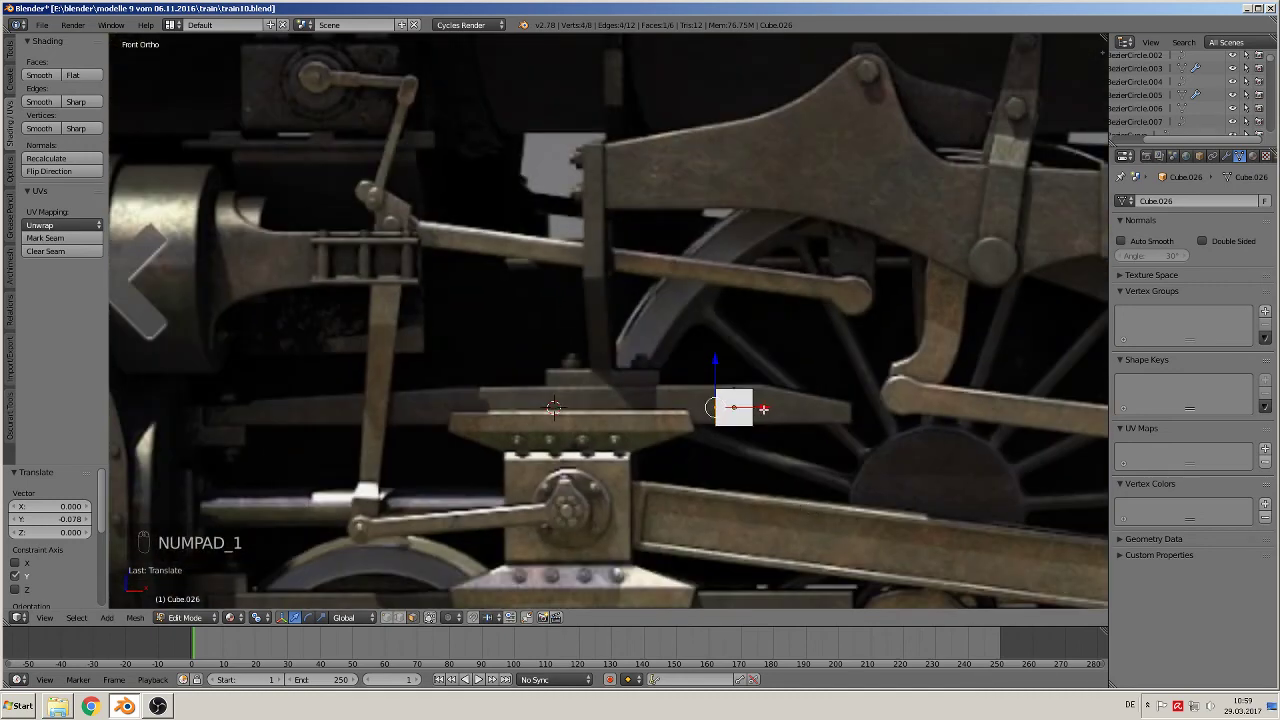
left_click_drag(763, 408, 258, 412)
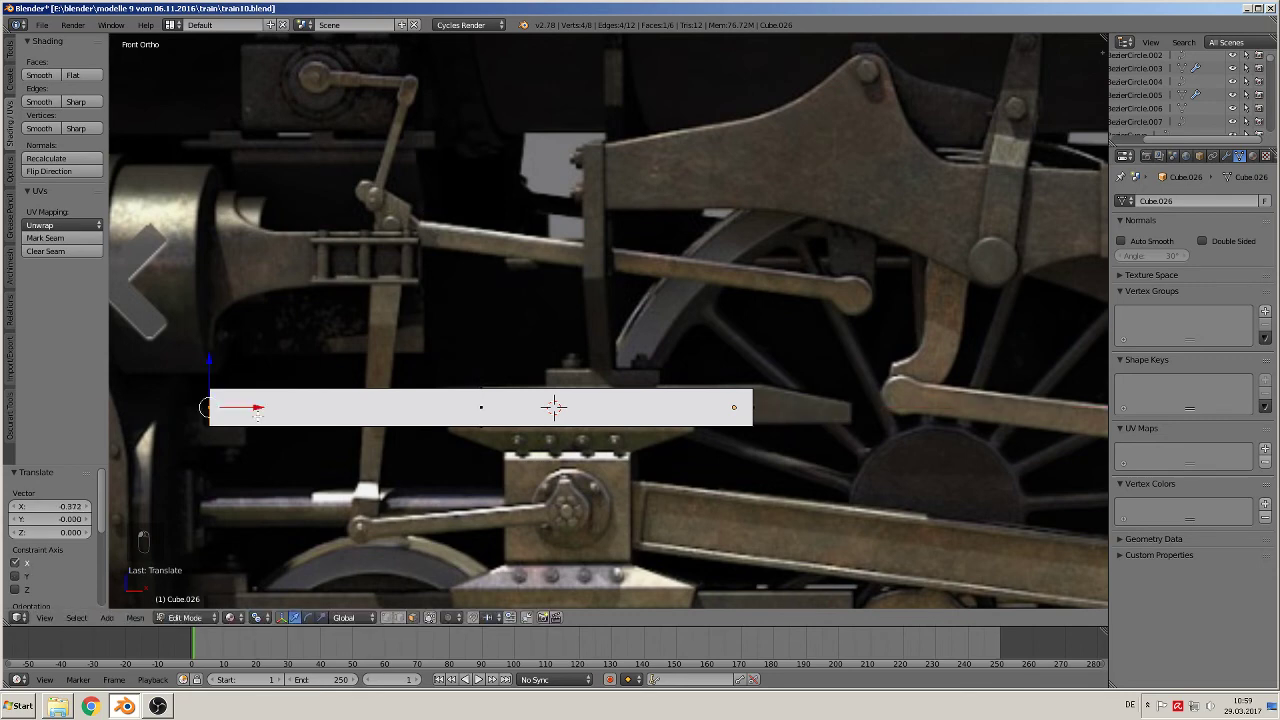
Step: Taper the bar by lowering the upper edge of its cylinder-side end -0.010 along Z
middle_click_drag(110, 407, 407, 426)
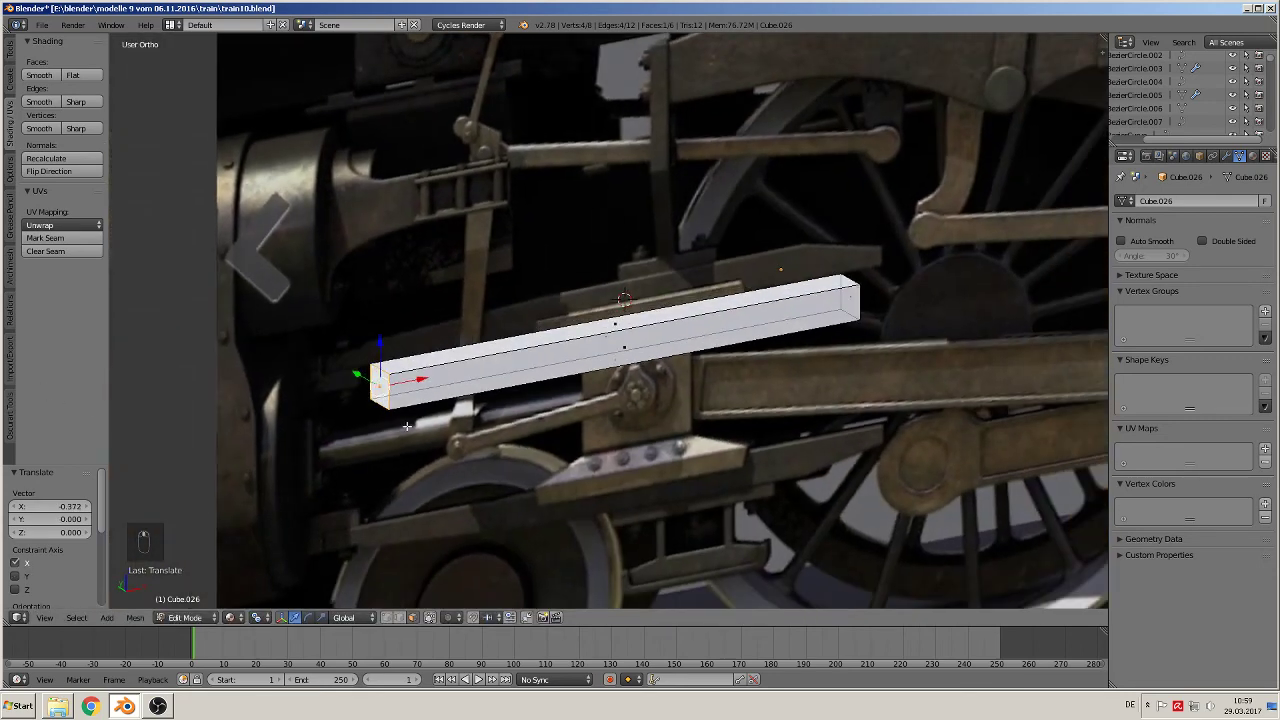
left_click(399, 617)
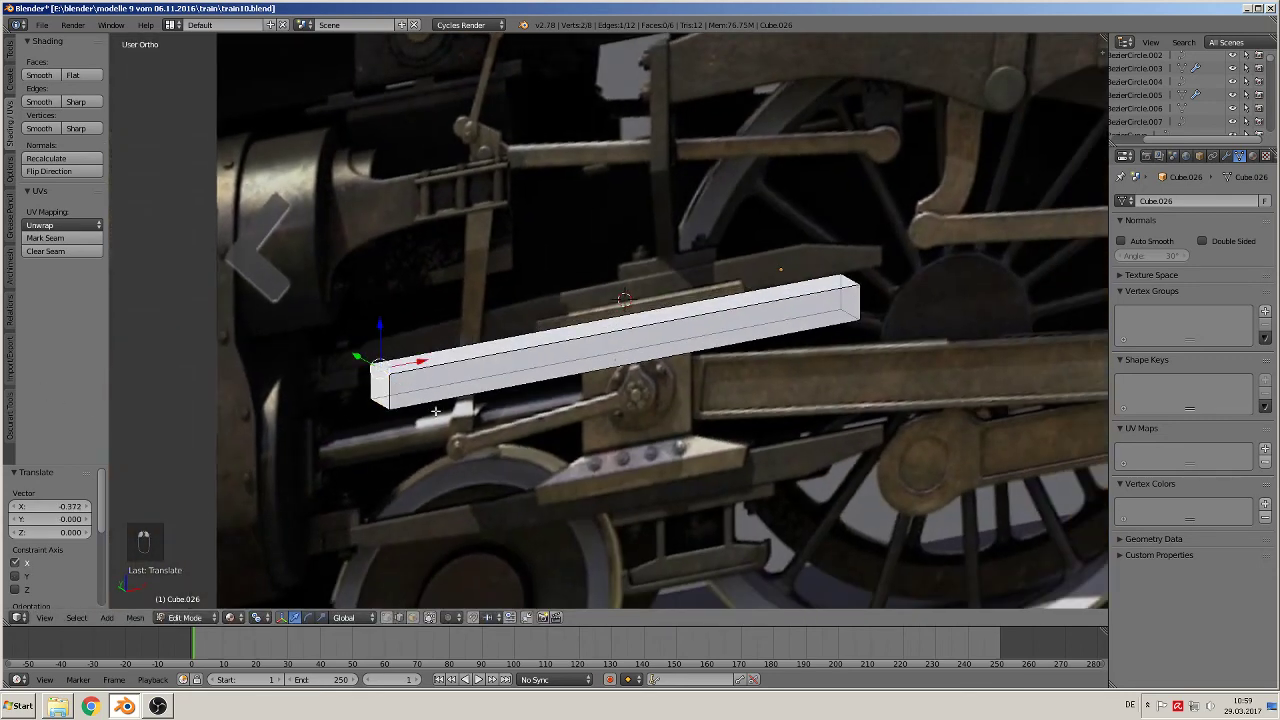
key("KP_1")
key("g")
key("z")
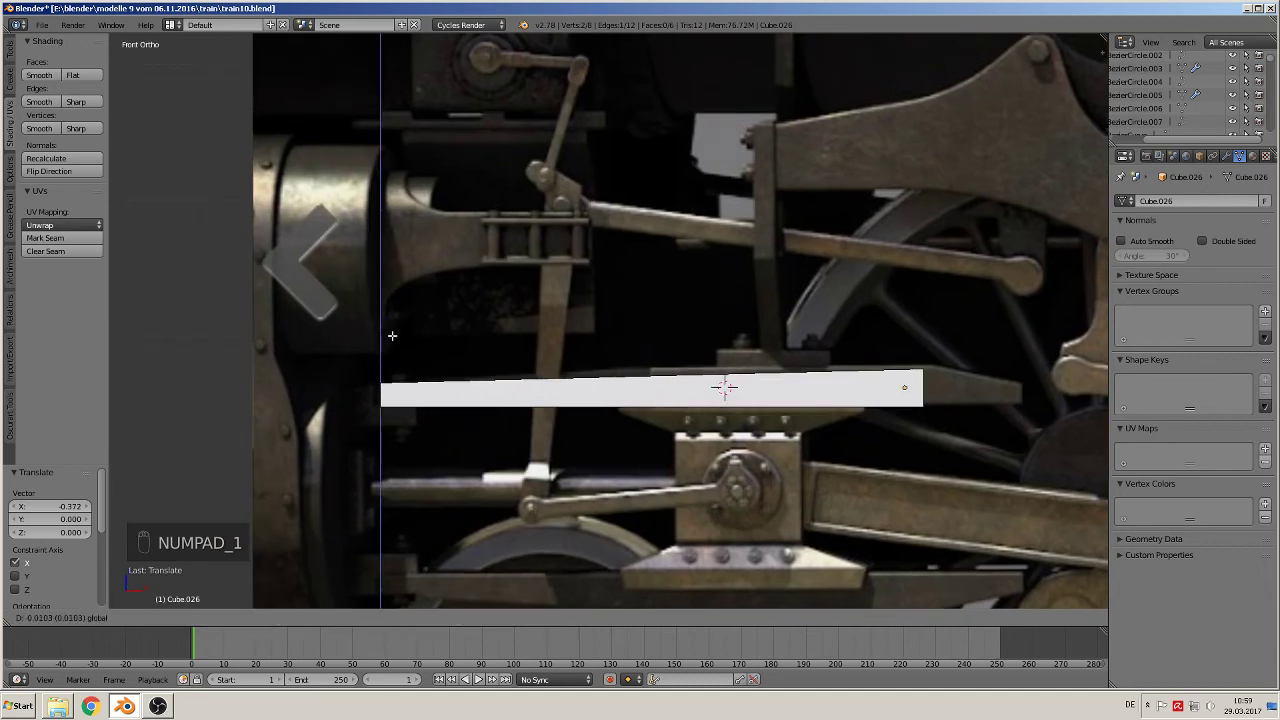
left_click(392, 336)
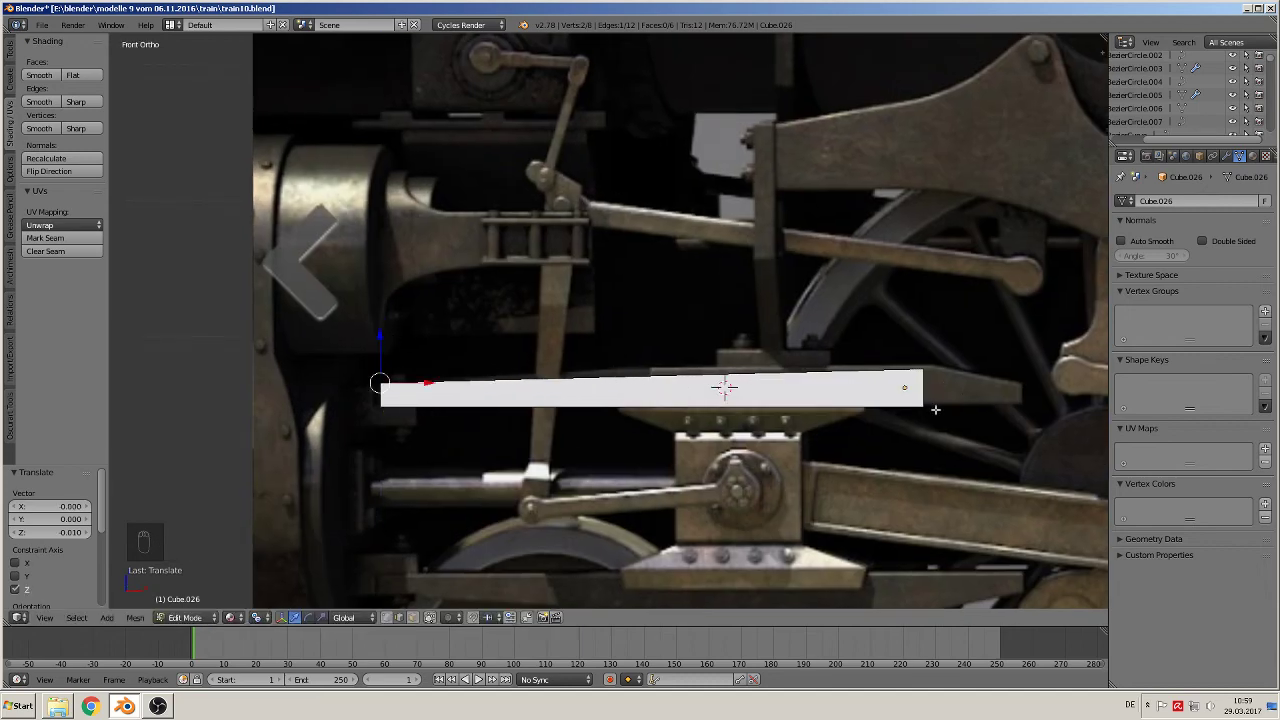
Step: Extrude the guide bar's end face away from the cylinder by 0.074 along X
middle_click_drag(935, 409, 900, 432)
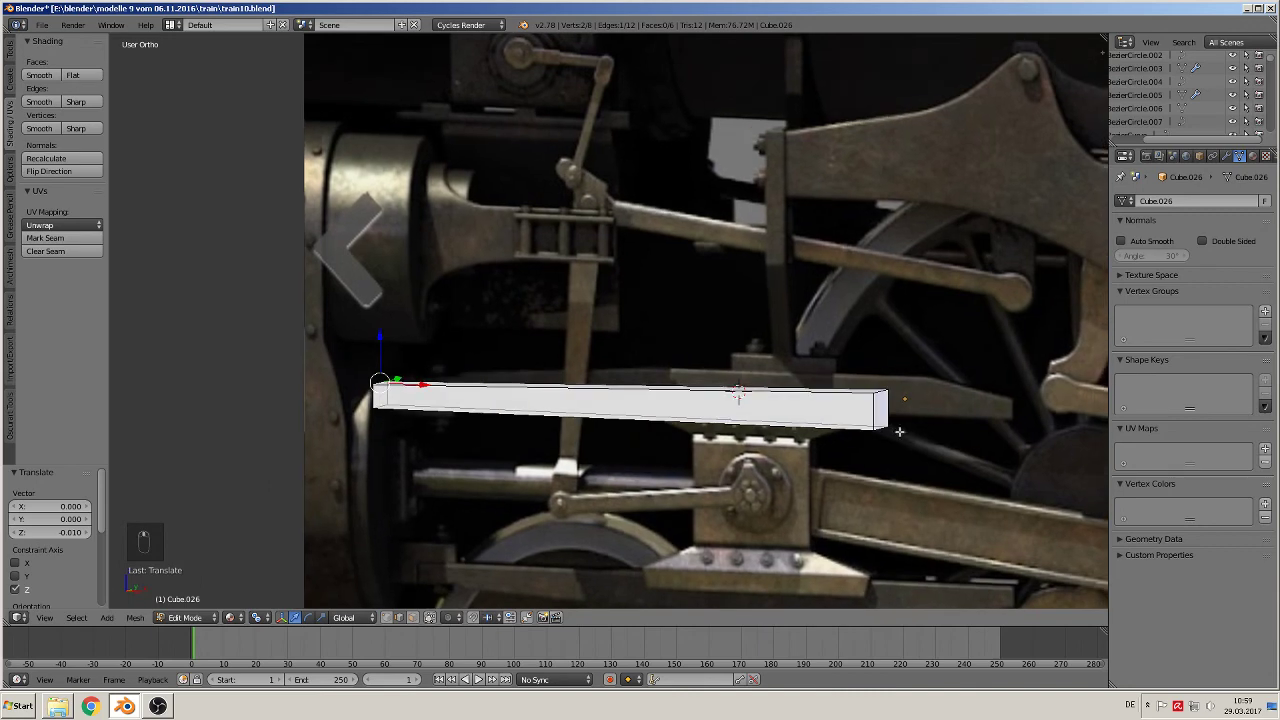
left_click(413, 617)
right_click(878, 408)
key("KP_1")
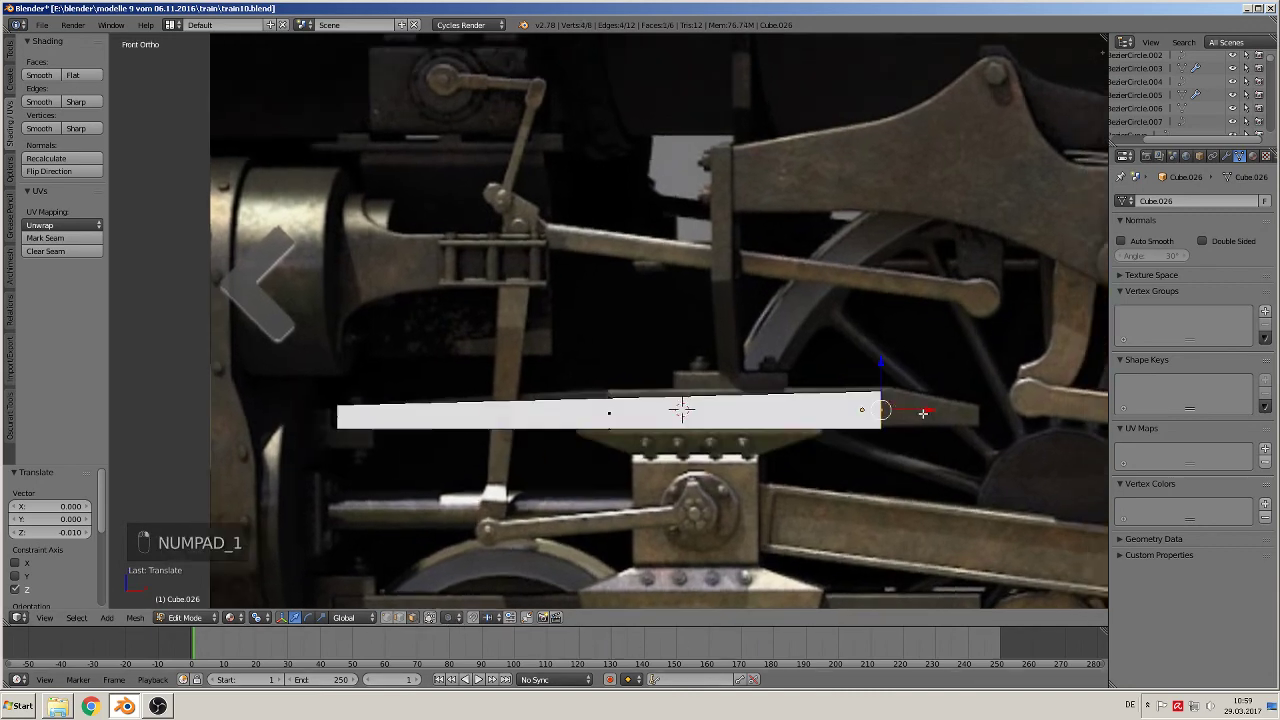
key("e")
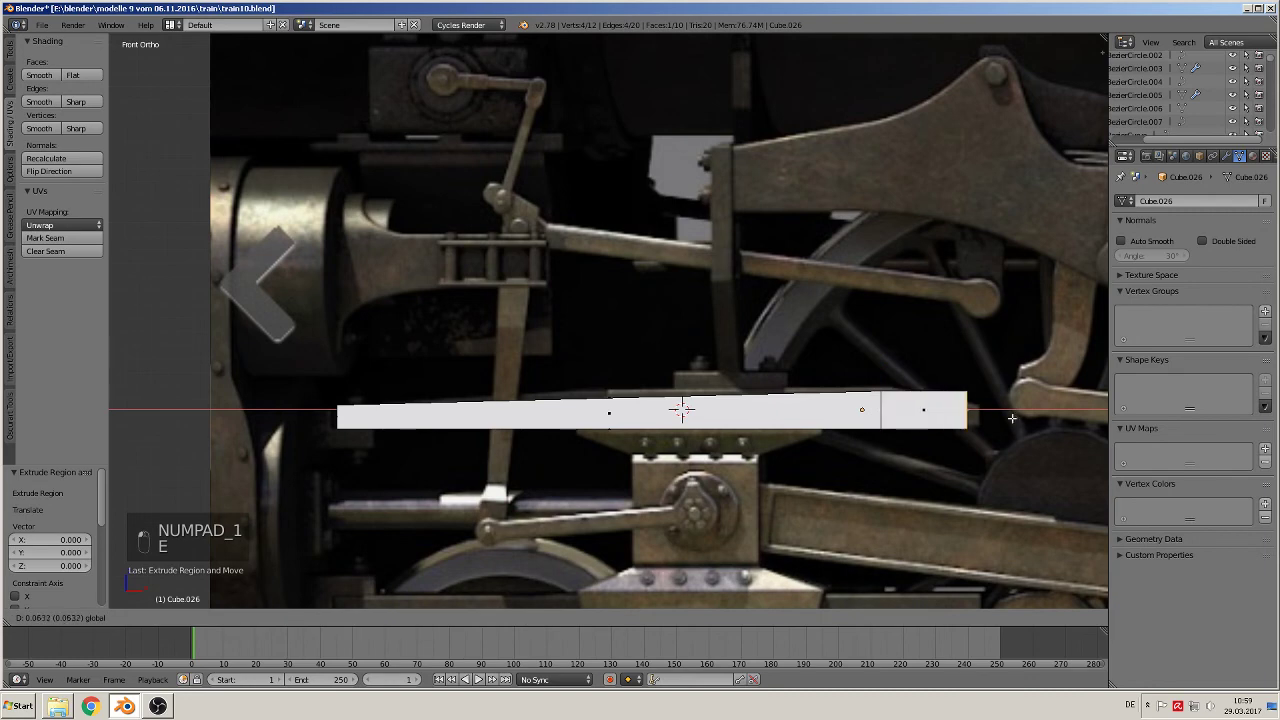
left_click(1027, 421)
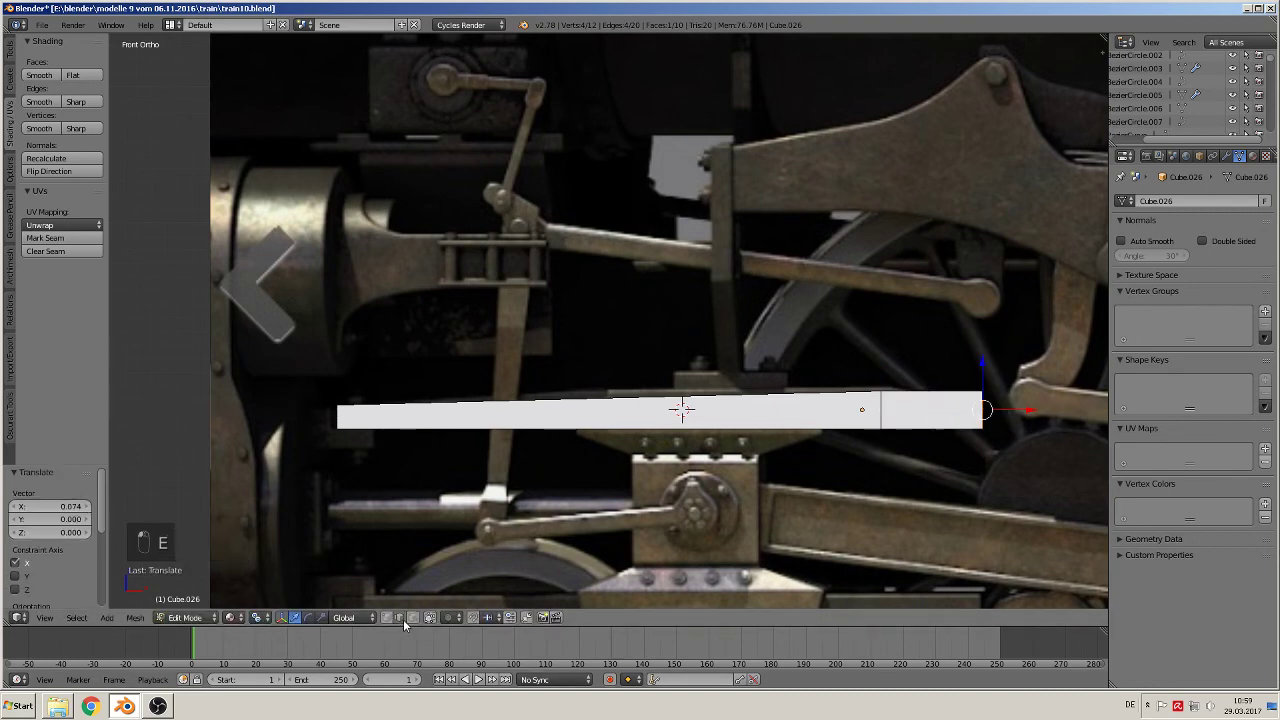
Step: Lower the upper edge of the extruded end along Z so it slopes down like the reference, and leave Edit Mode
middle_click_drag(860, 500, 950, 530)
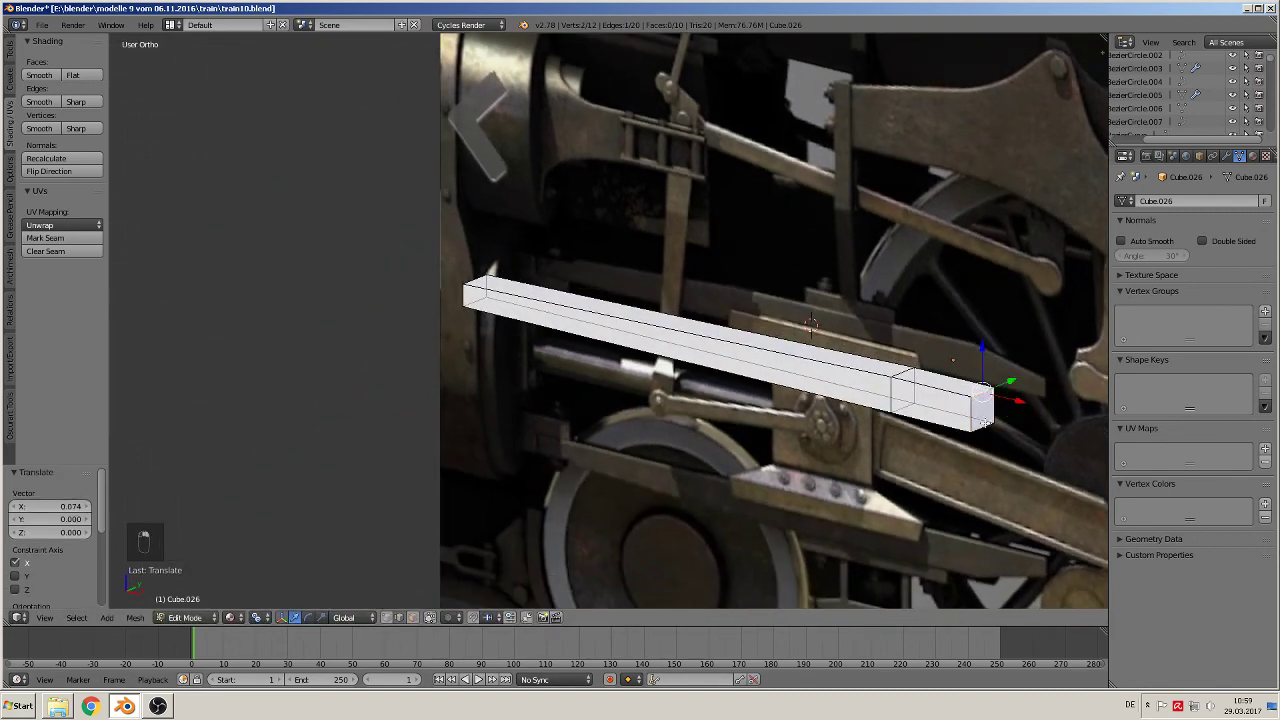
key("KP_1")
left_click_drag(981, 355, 981, 372)
key("Tab")
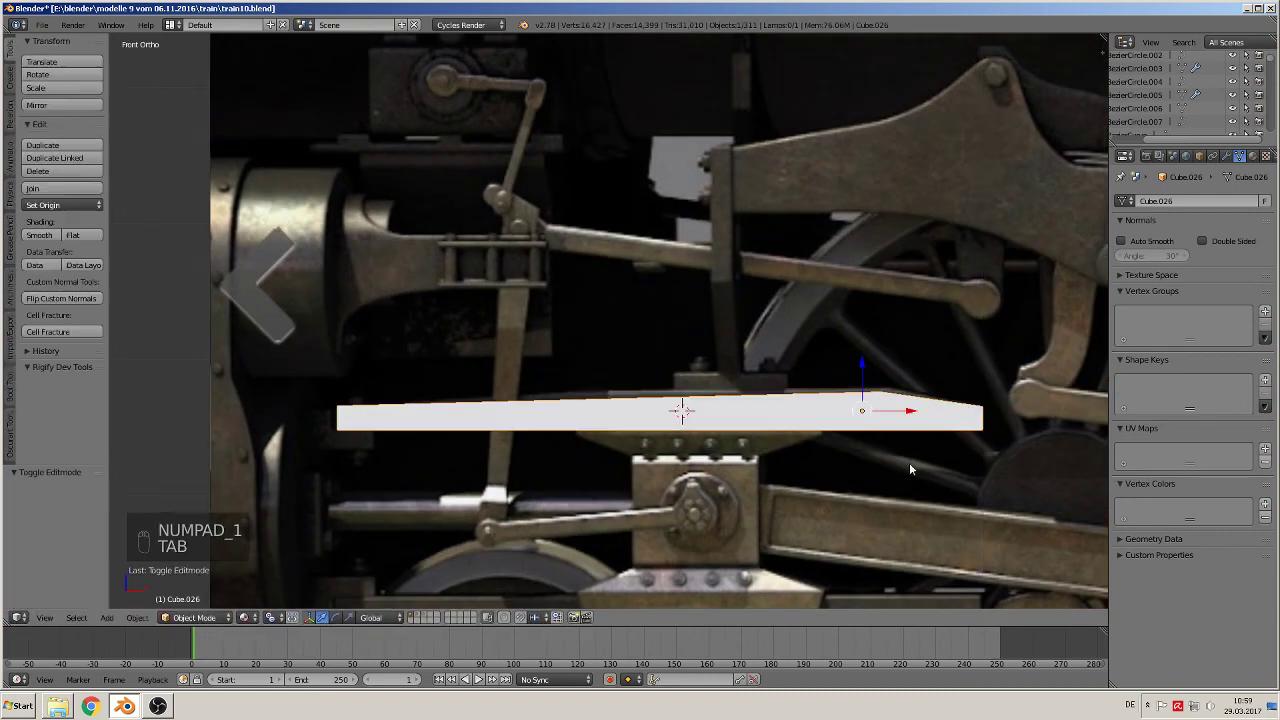
Step: Move the finished guide bar 1.018 along Z to the other modelled parts above the reference image
middle_click_drag(909, 462, 812, 446)
scroll(803, 443, "down", 4)
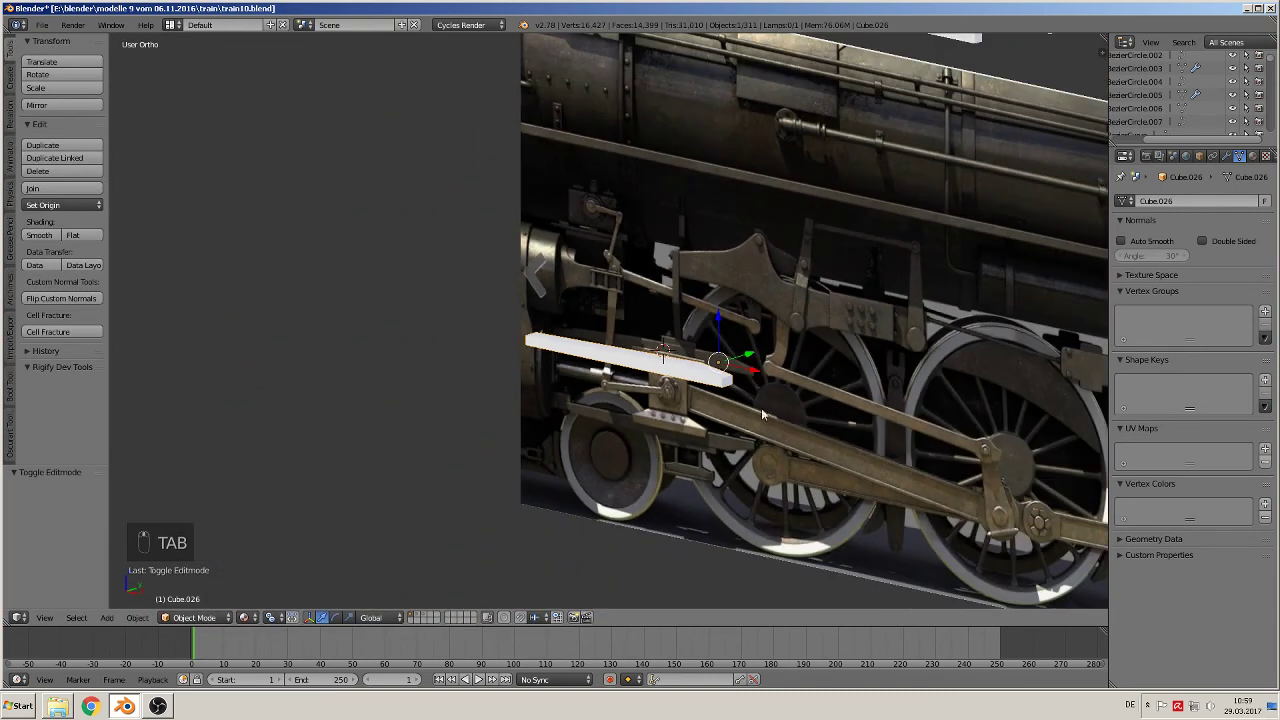
middle_click_drag(676, 206, 675, 460, "shift")
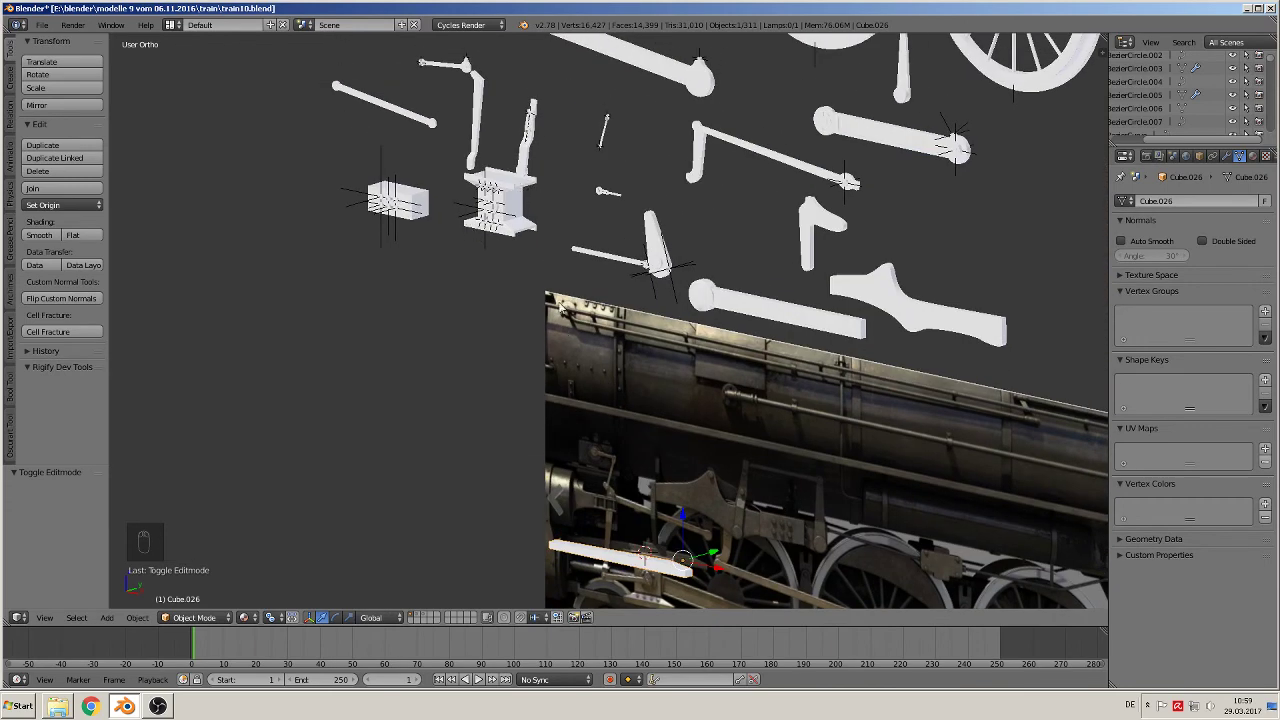
left_click_drag(683, 534, 606, 160)
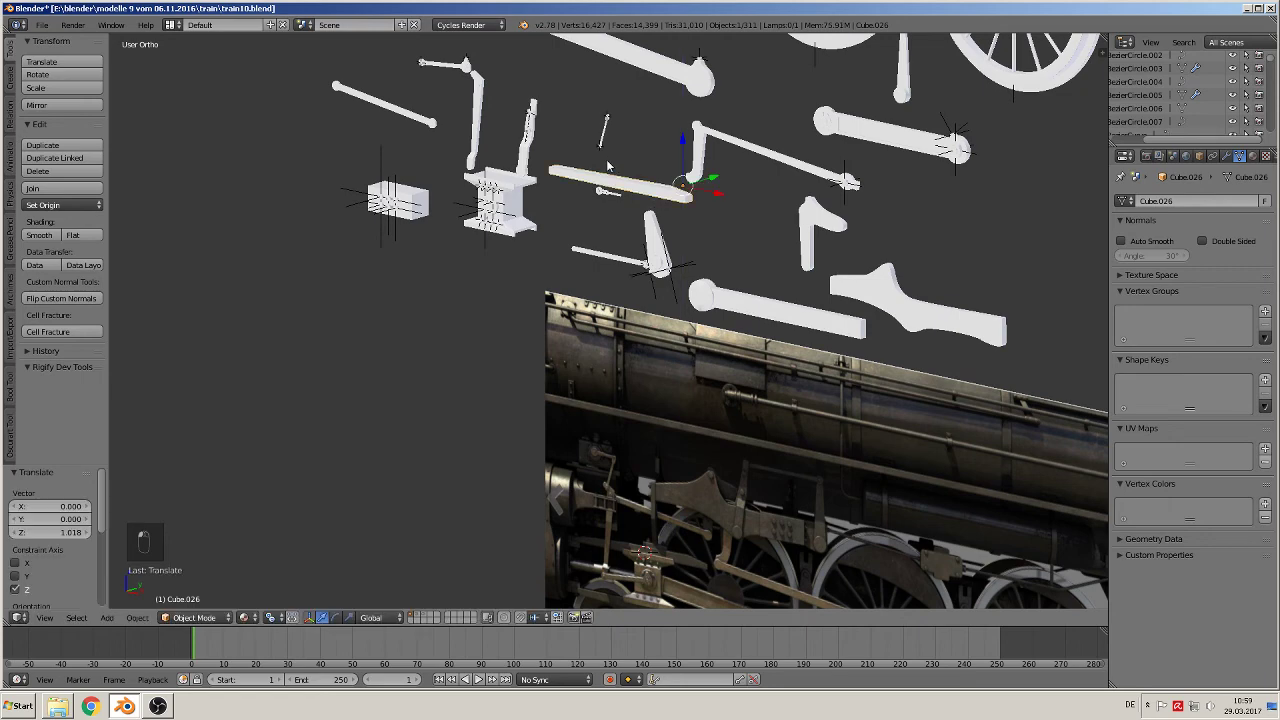
Step: Duplicate the guide bar, shift the copy -0.179 along Z and rotate it 180° about X as the lower bar
middle_click_drag(628, 222, 690, 473)
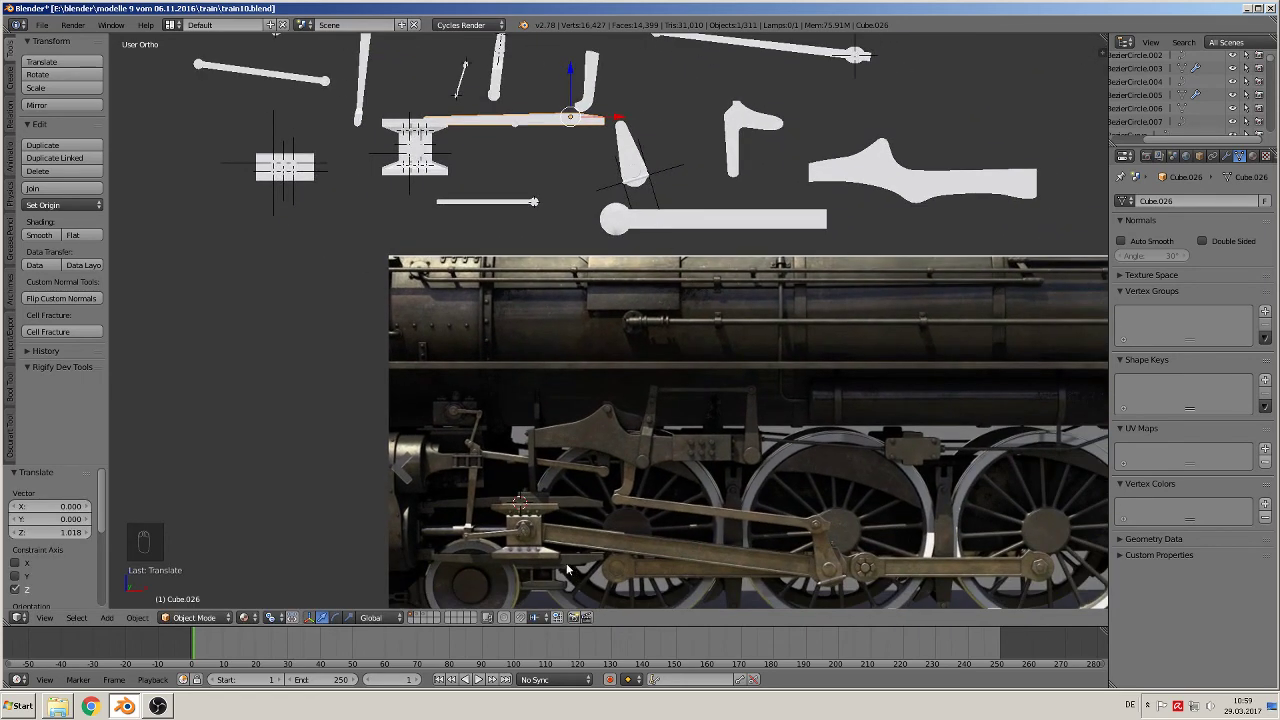
middle_click_drag(552, 259, 563, 437, "shift")
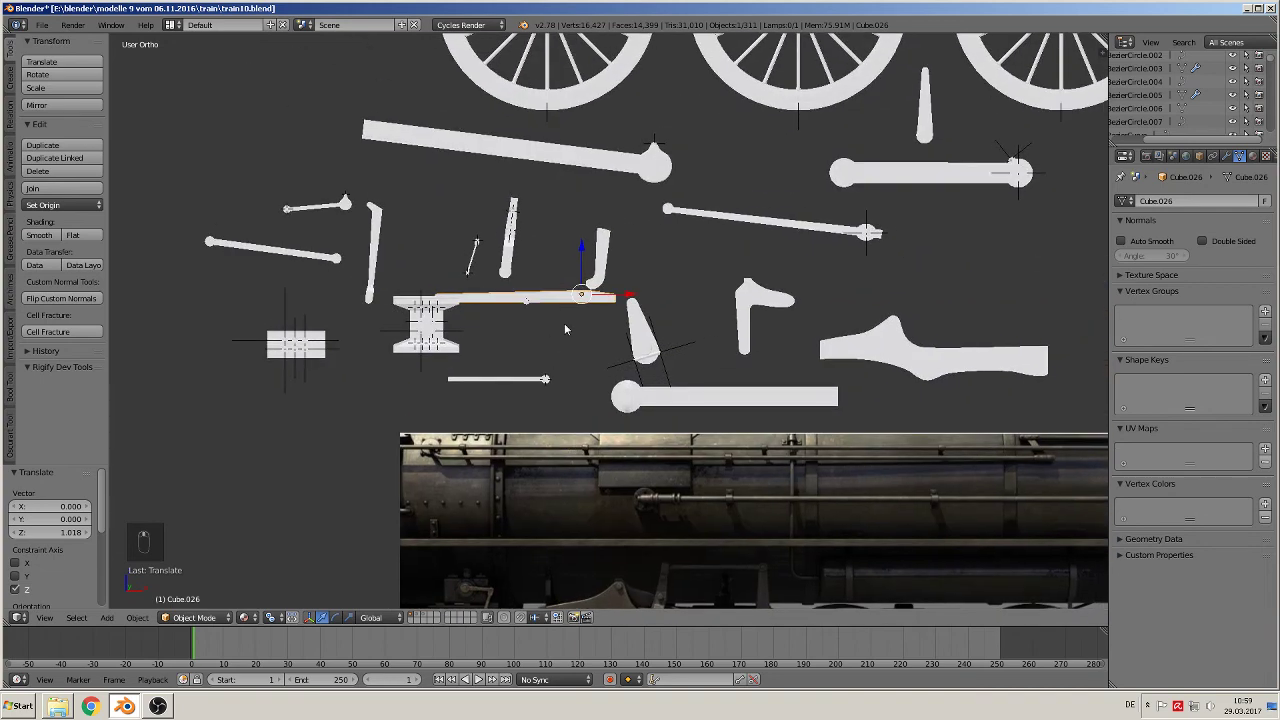
key("shift+d")
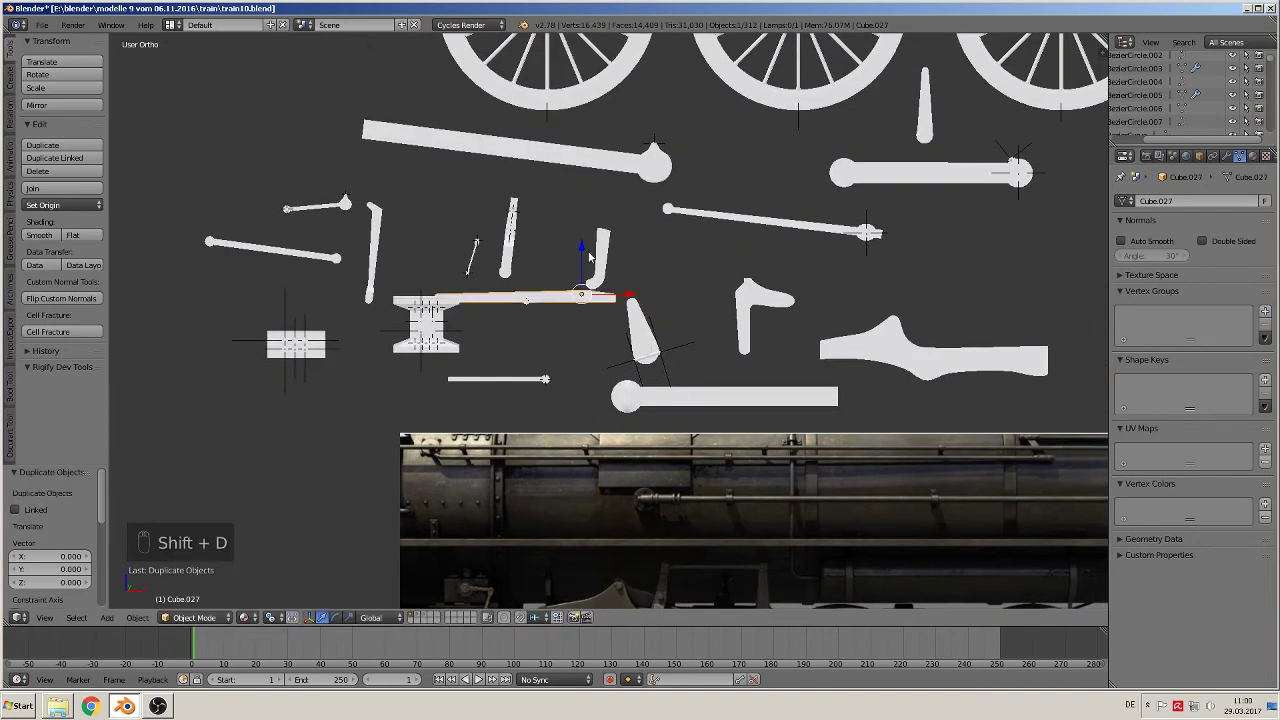
key("z")
left_click(591, 326)
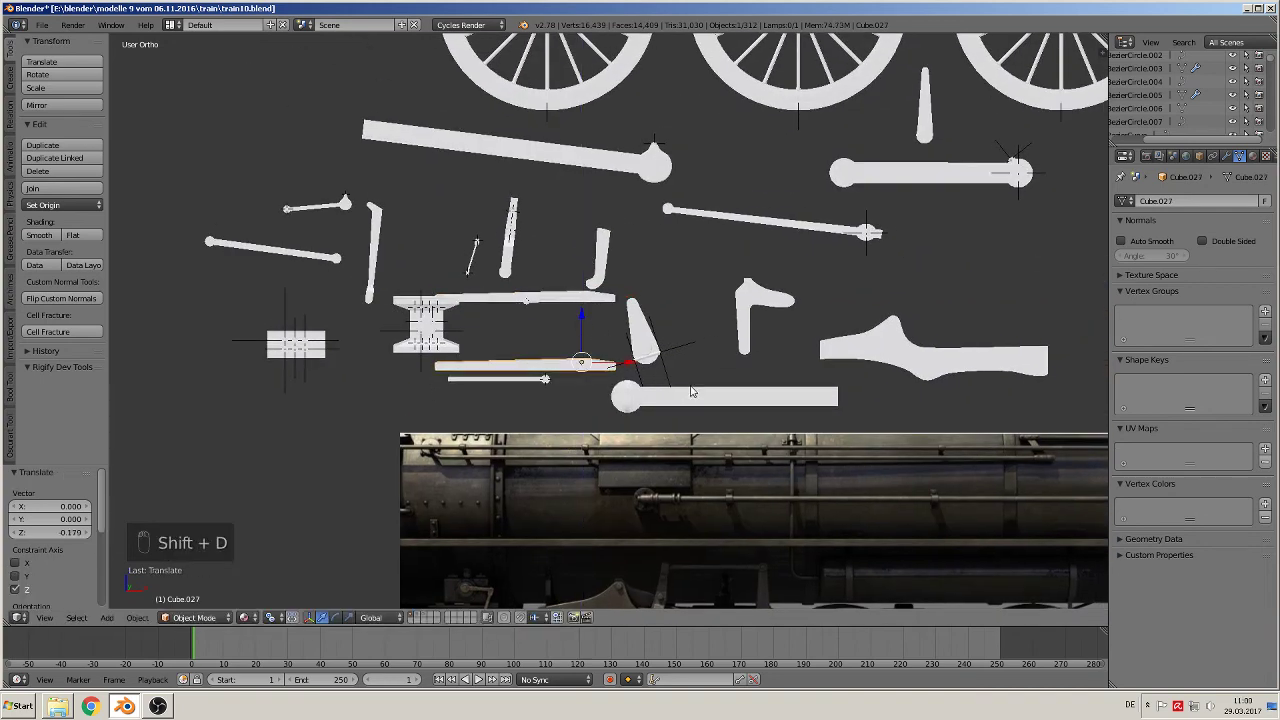
type("rx180")
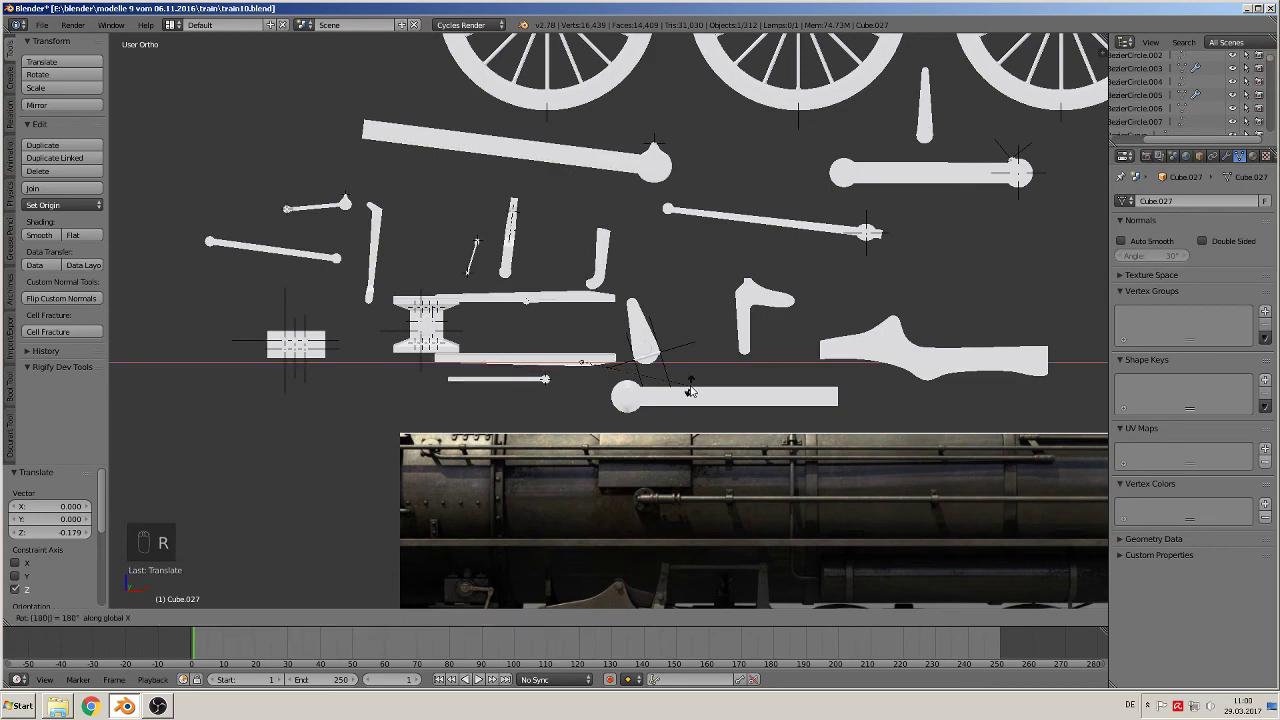
left_click(690, 392)
Step: Move the original guide bar -0.178 along Y and 0.015 along Z toward the crosshead's top channel
middle_click_drag(690, 392, 458, 310)
right_click(502, 300)
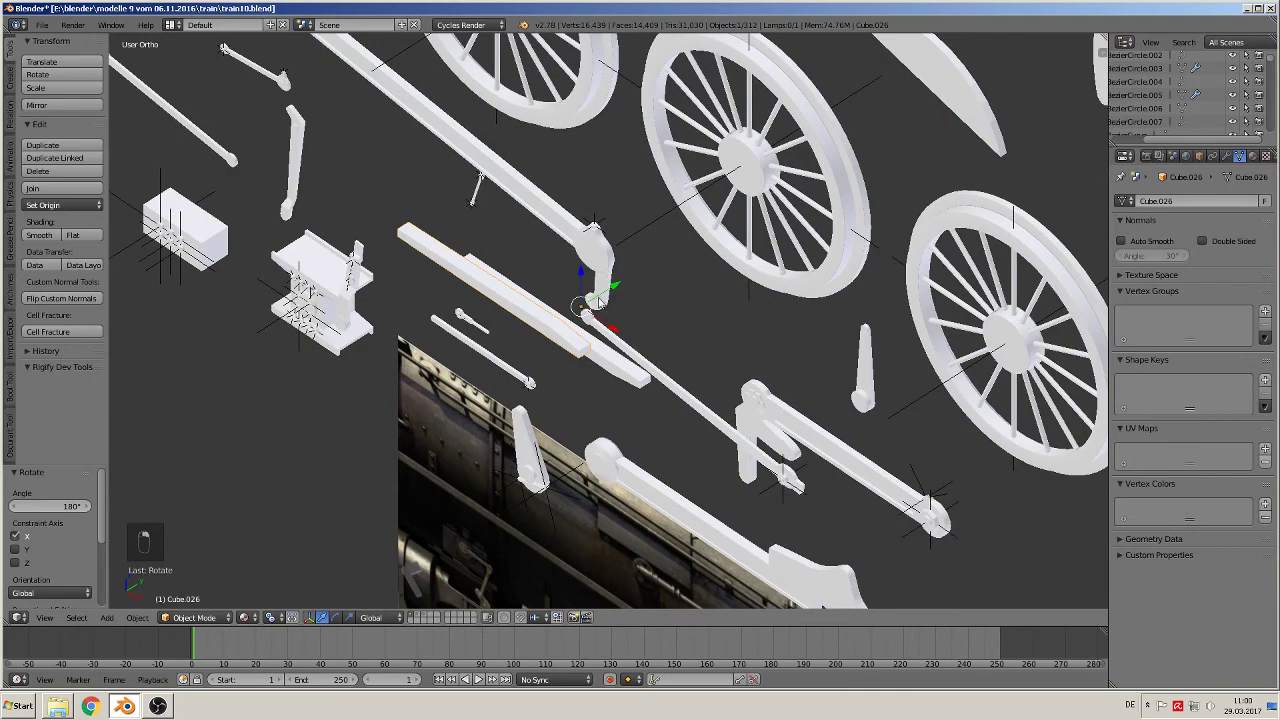
key("g")
key("y")
left_click(528, 329)
middle_click_drag(528, 329, 560, 309)
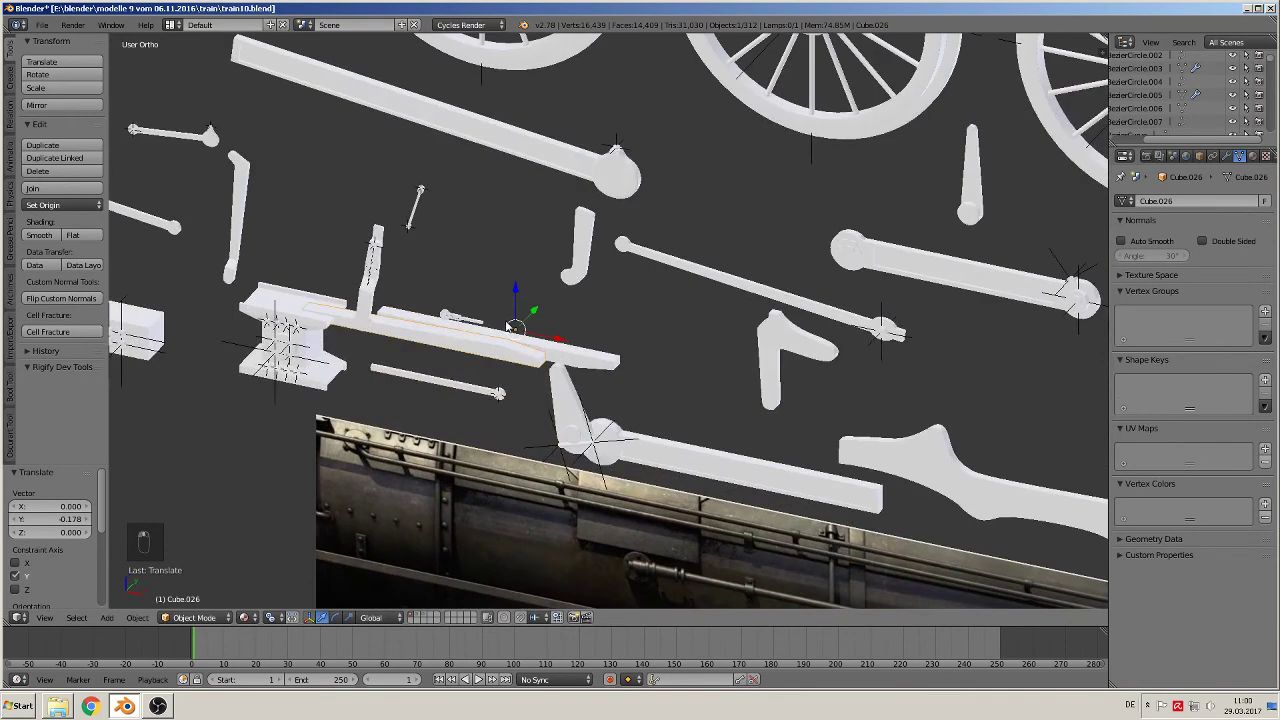
key("g")
key("z")
left_click(517, 296)
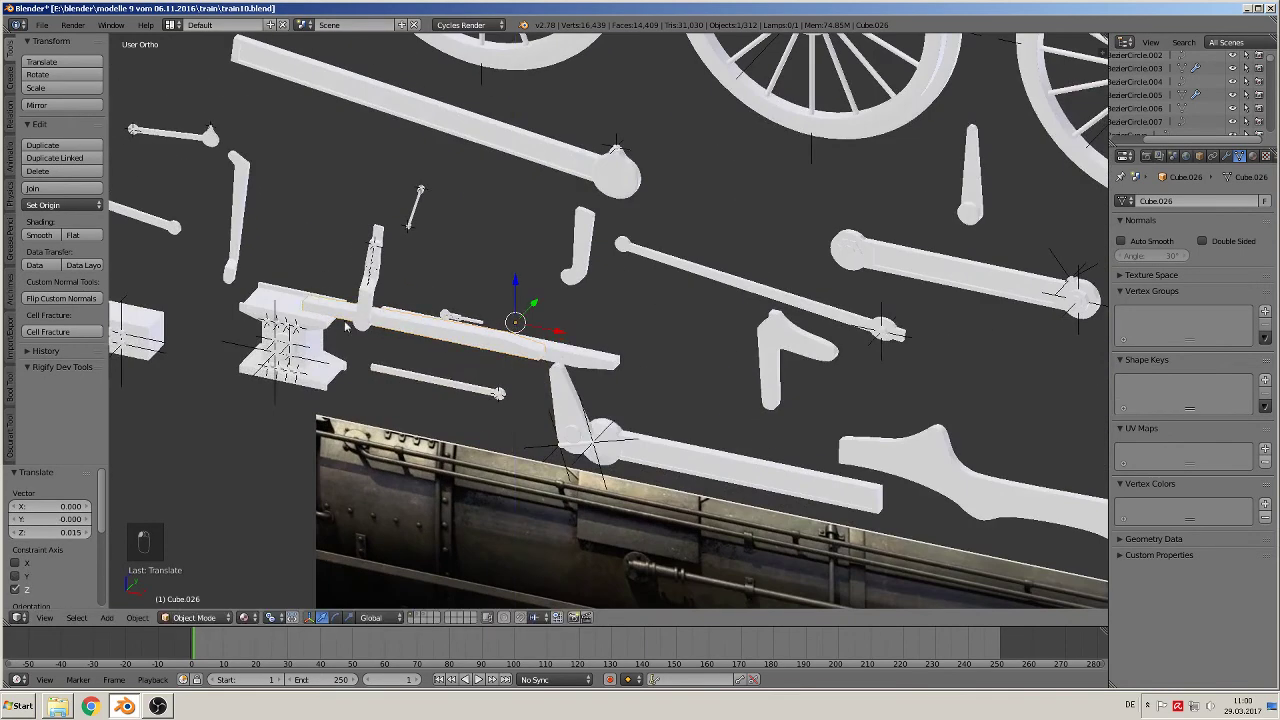
Step: Examine the shape and width of the guide bars around the crosshead in the grey running-gear reference render
key("KP_Decimal")
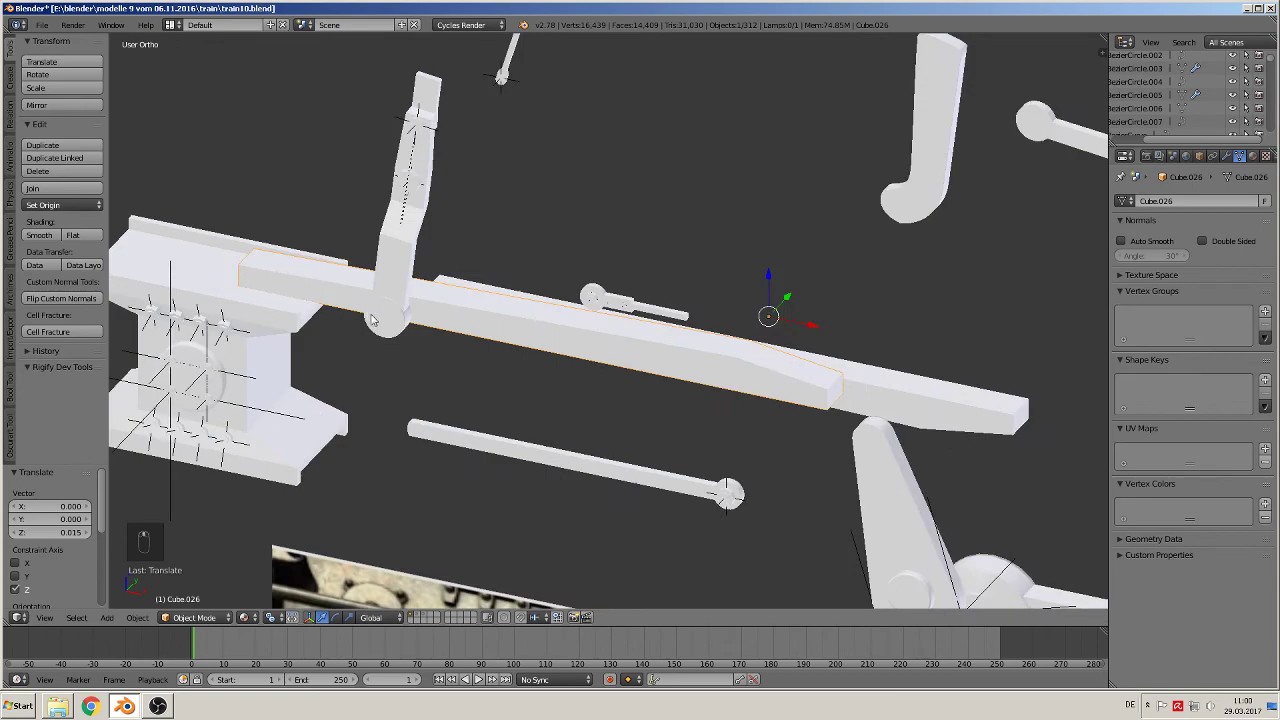
scroll(370, 320, "down", 8)
key("KP_1")
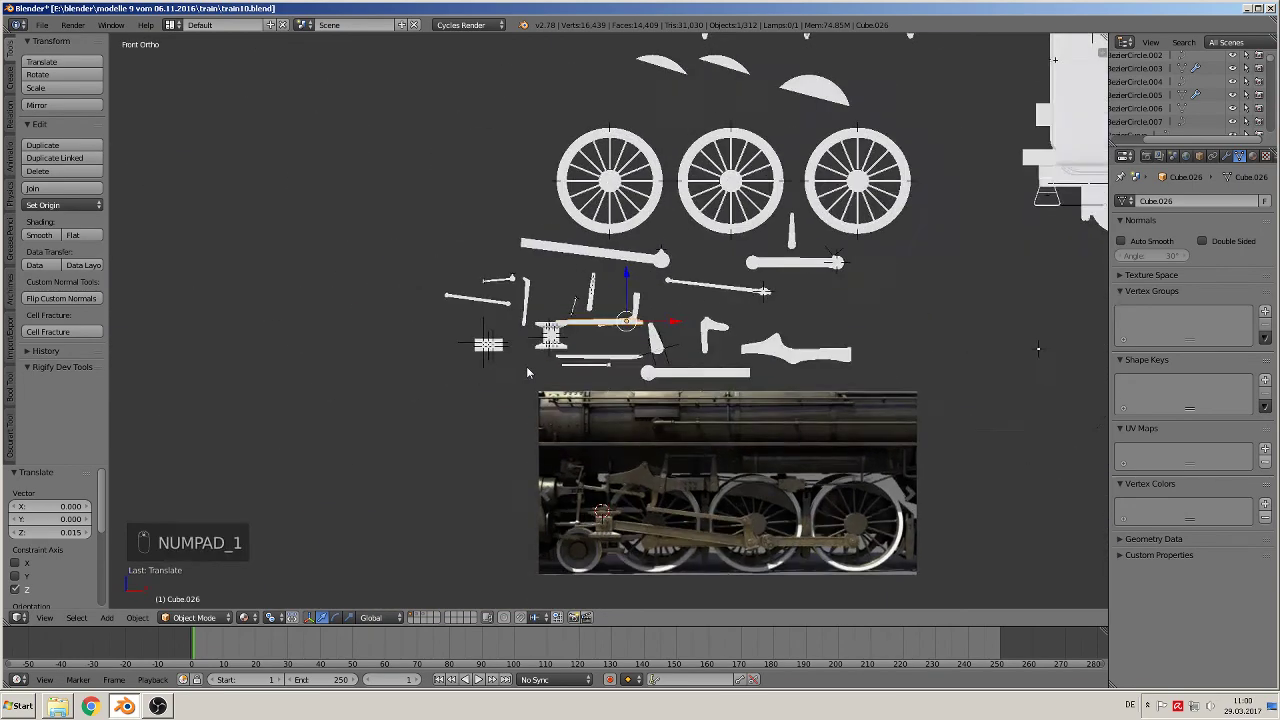
scroll(686, 378, "down", 5)
scroll(486, 263, "up", 8)
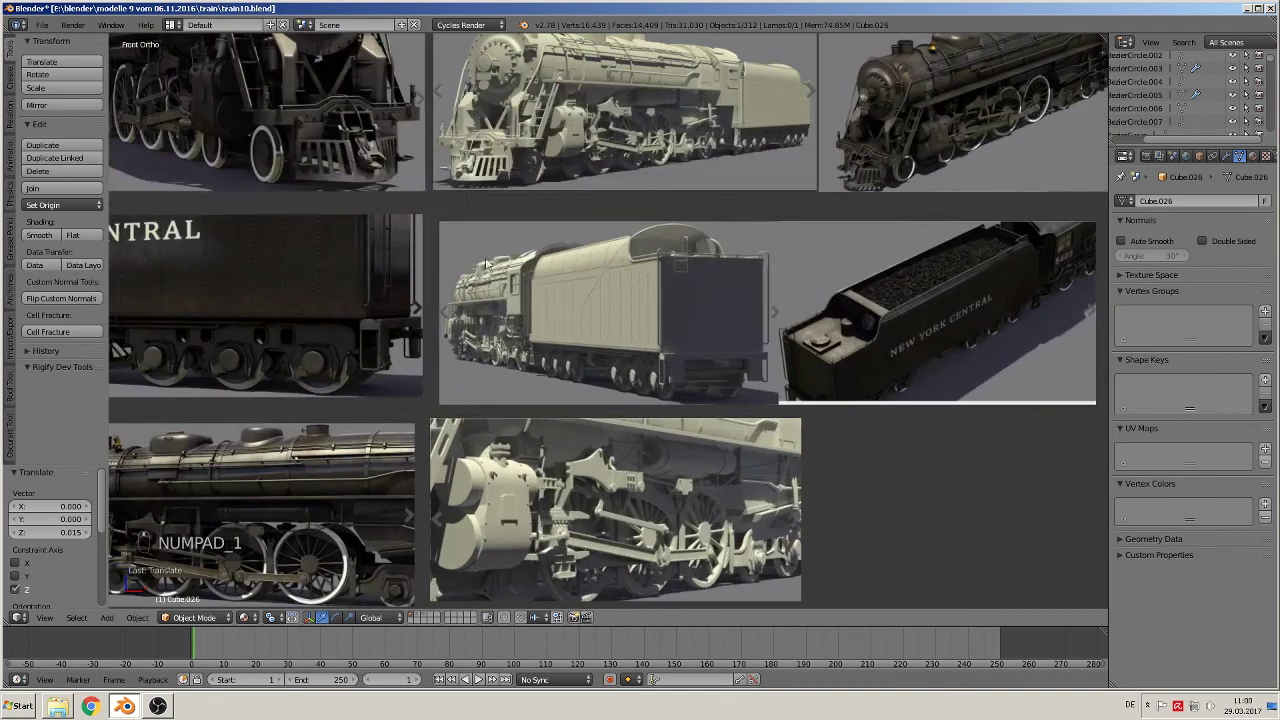
middle_click_drag(654, 494, 700, 335, "shift")
scroll(688, 425, "up", 8)
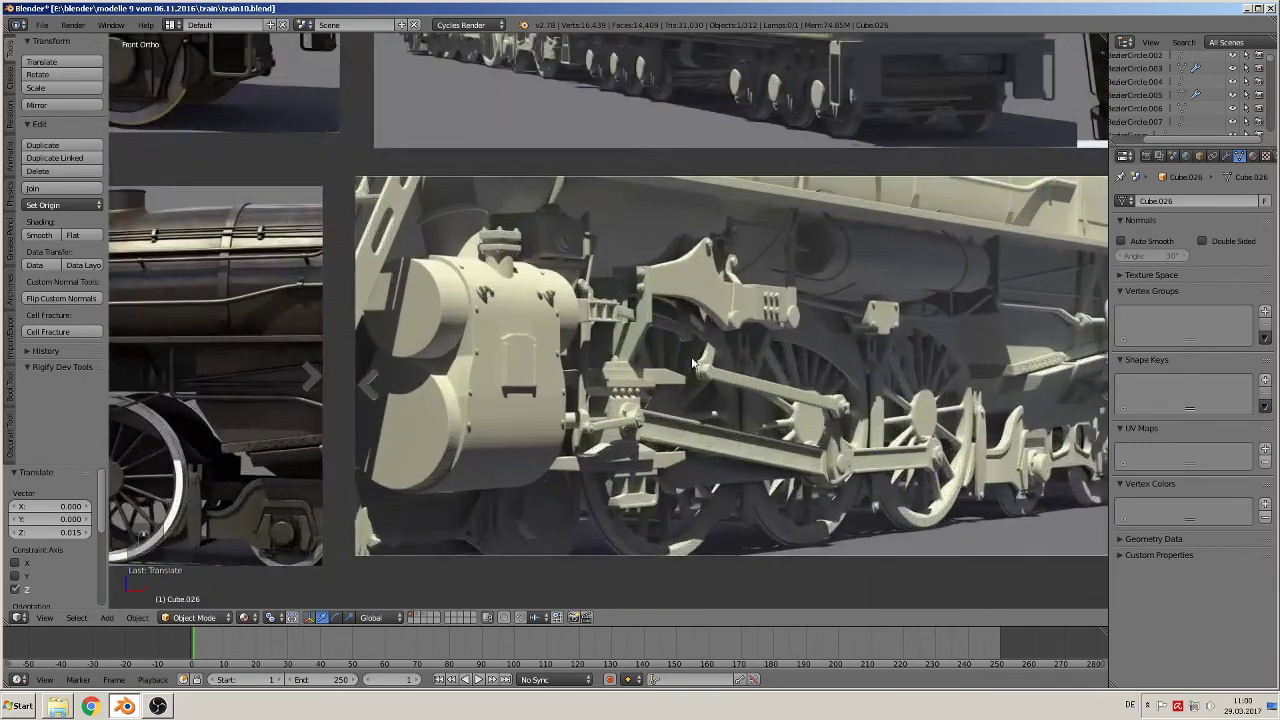
middle_click_drag(688, 425, 590, 373, "shift")
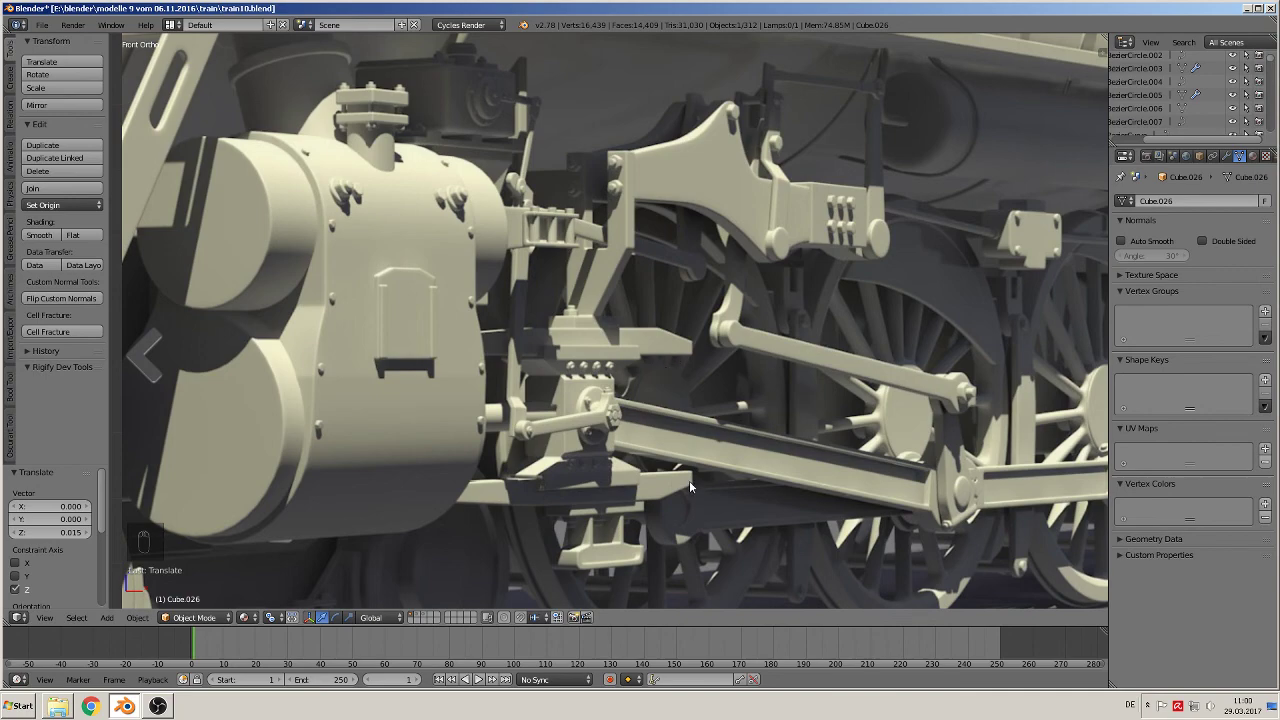
scroll(685, 482, "down", 10)
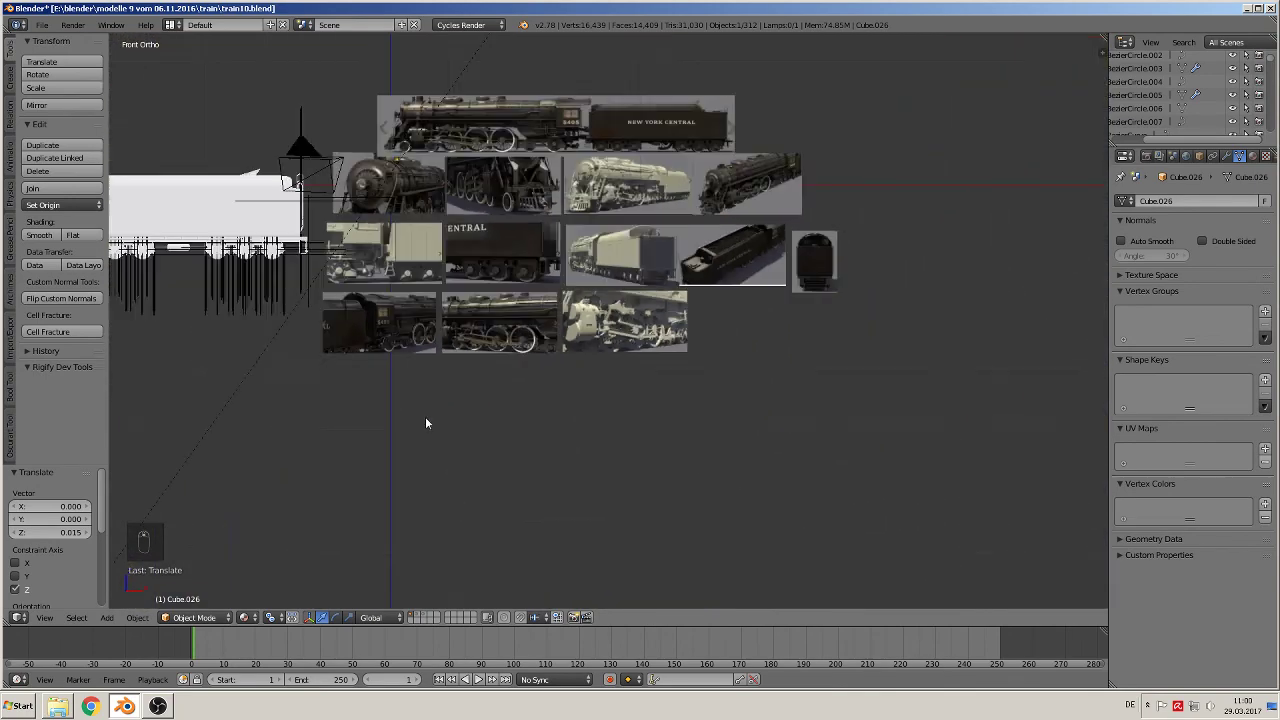
Step: In top view, widen the upper guide bar by a factor of 2.292 along Y and move it 0.098 along Y over the crosshead
middle_click_drag(425, 416, 838, 500, "shift")
scroll(600, 422, "up", 4)
middle_click_drag(475, 410, 643, 206)
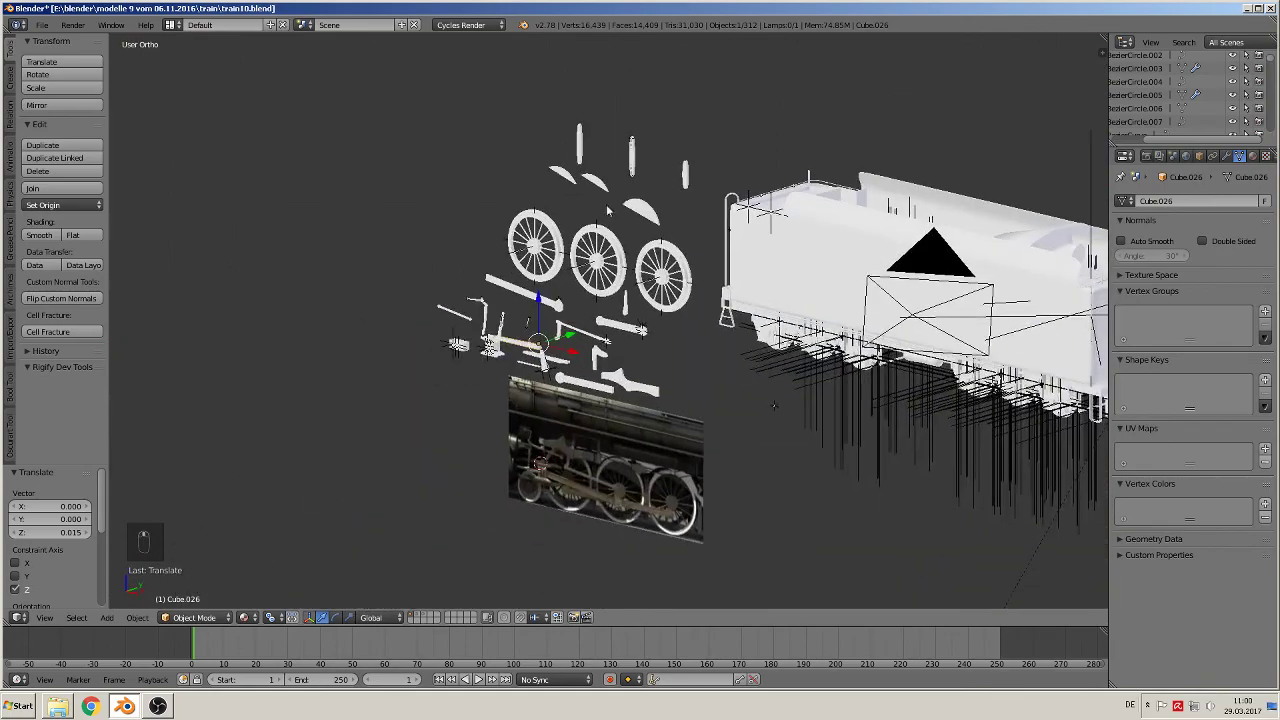
scroll(440, 320, "up", 4)
scroll(403, 346, "up", 3)
middle_click_drag(374, 302, 716, 170, "shift")
middle_click_drag(716, 170, 681, 239)
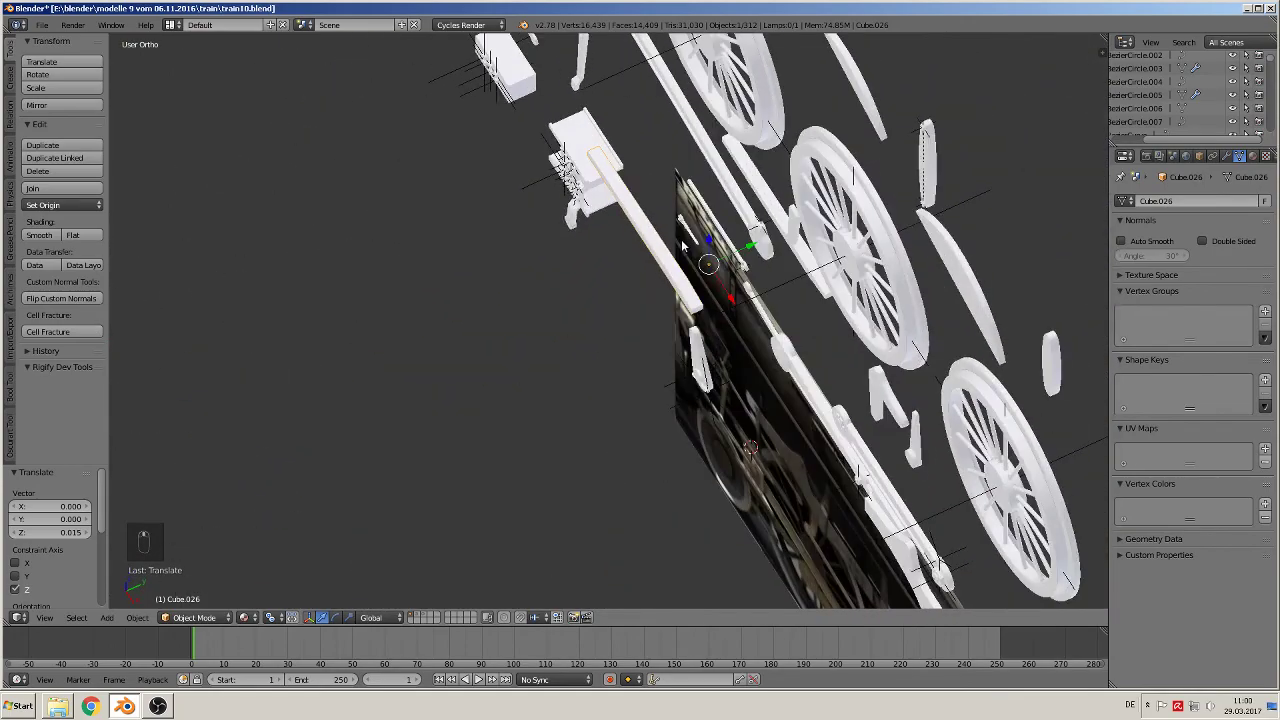
scroll(681, 239, "up", 3)
key("KP_7")
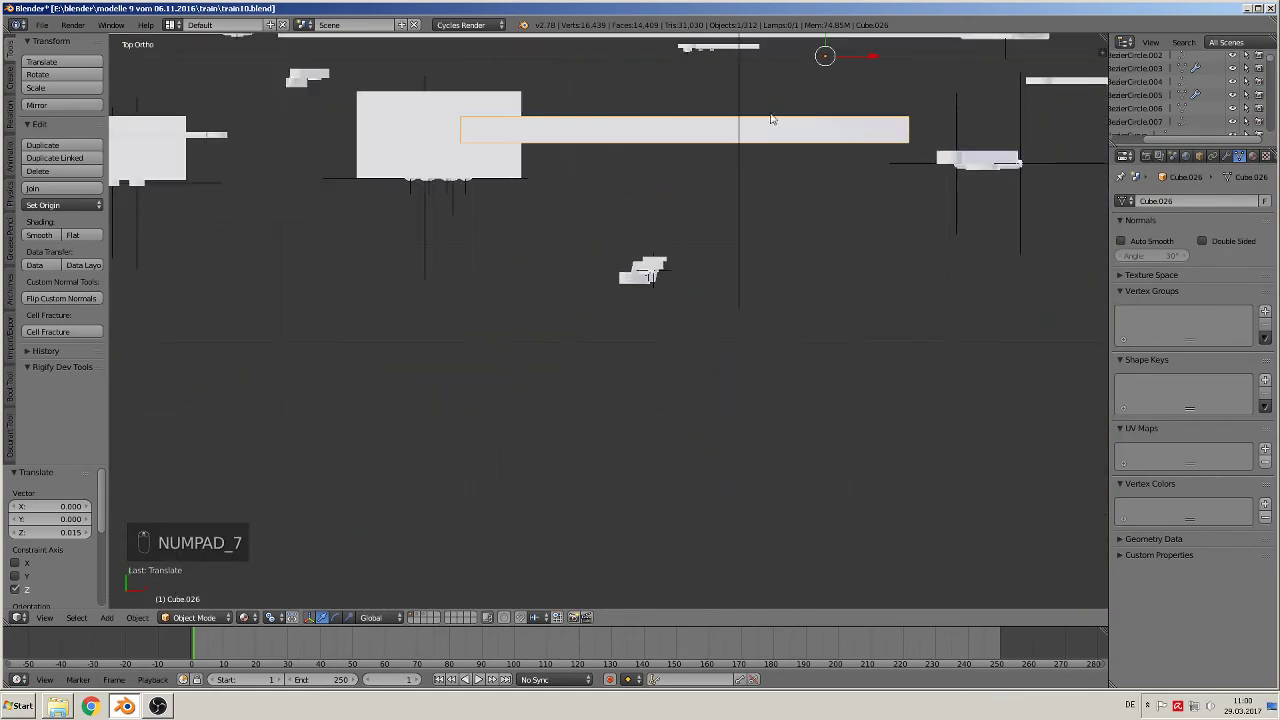
left_click_drag(762, 91, 762, 95)
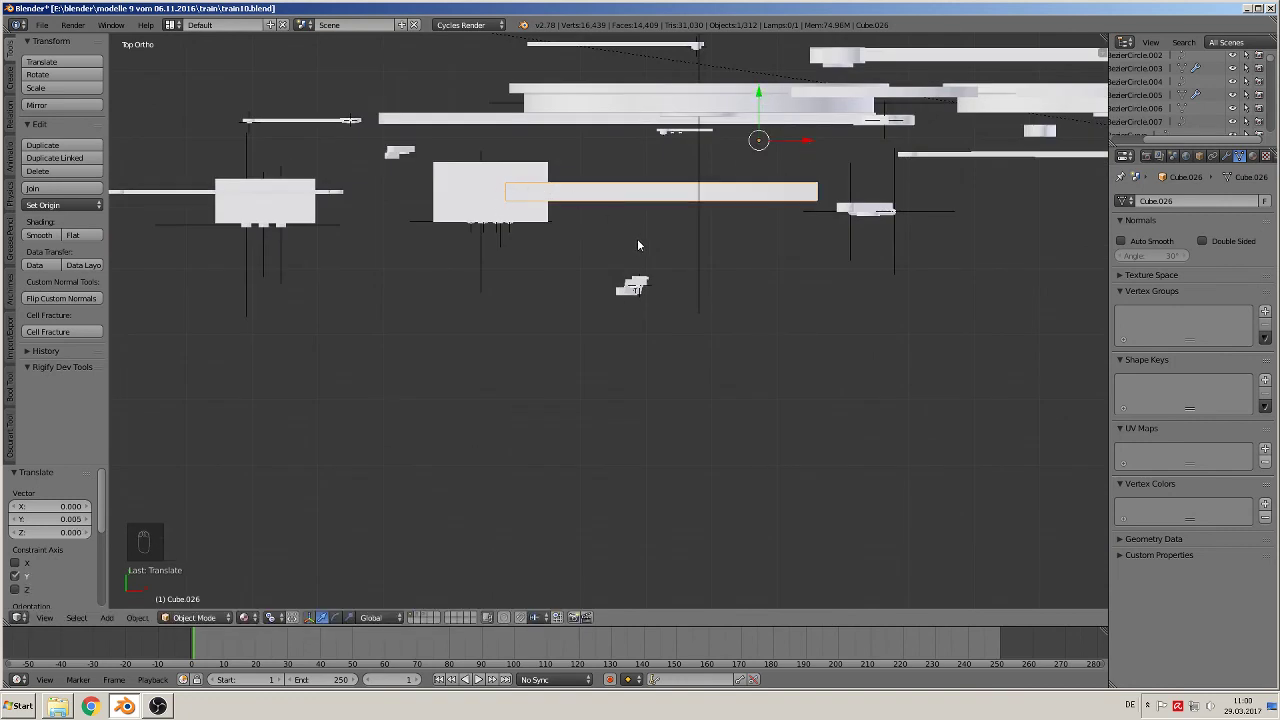
key("s")
key("y")
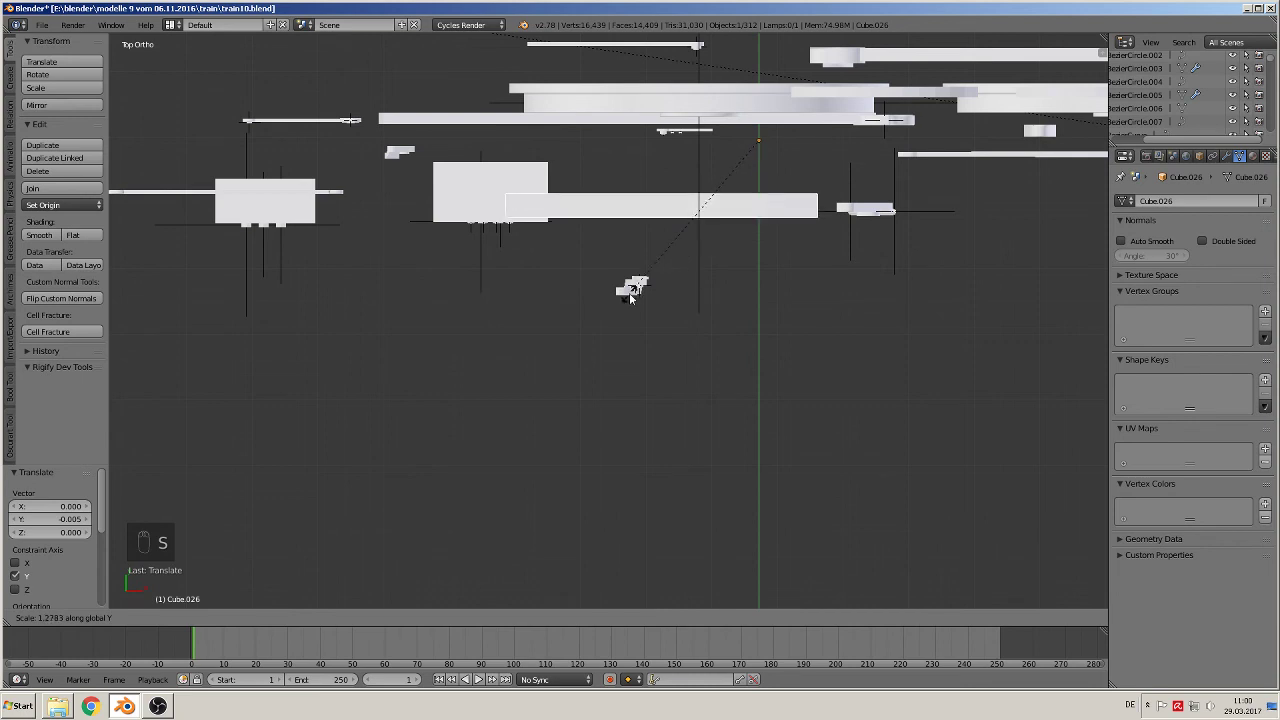
left_click(556, 444)
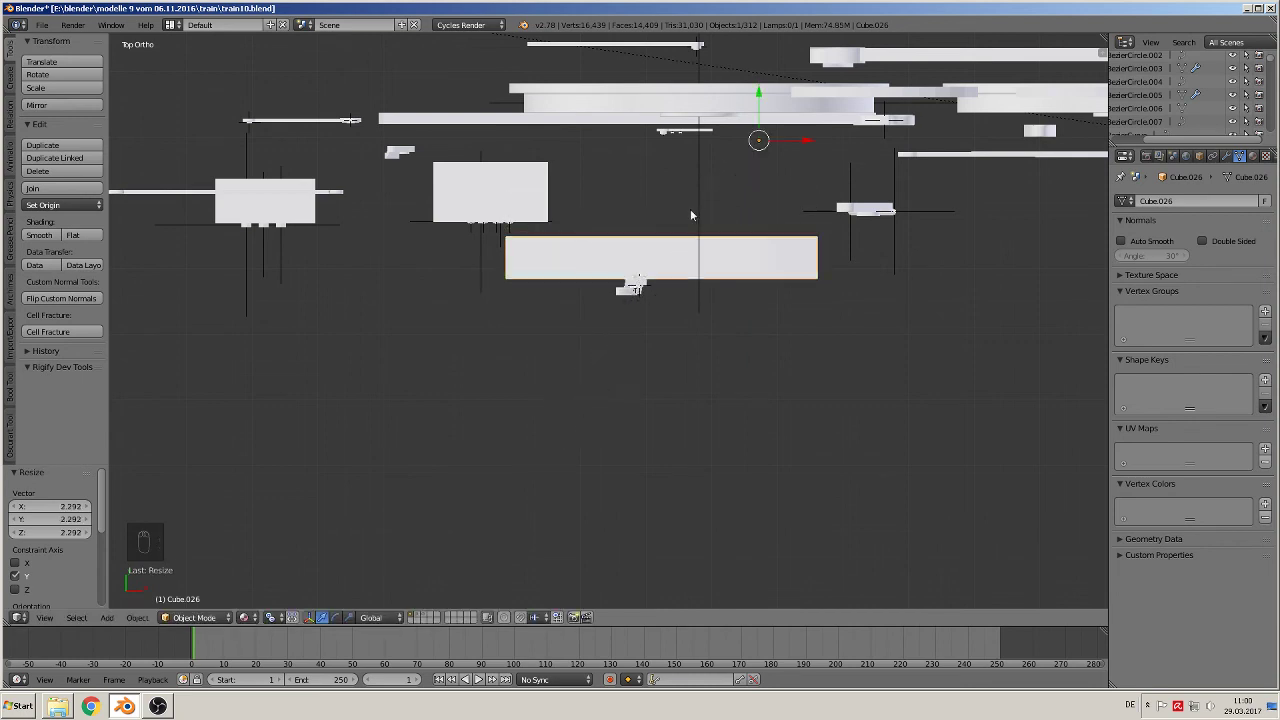
left_click_drag(760, 96, 761, 597)
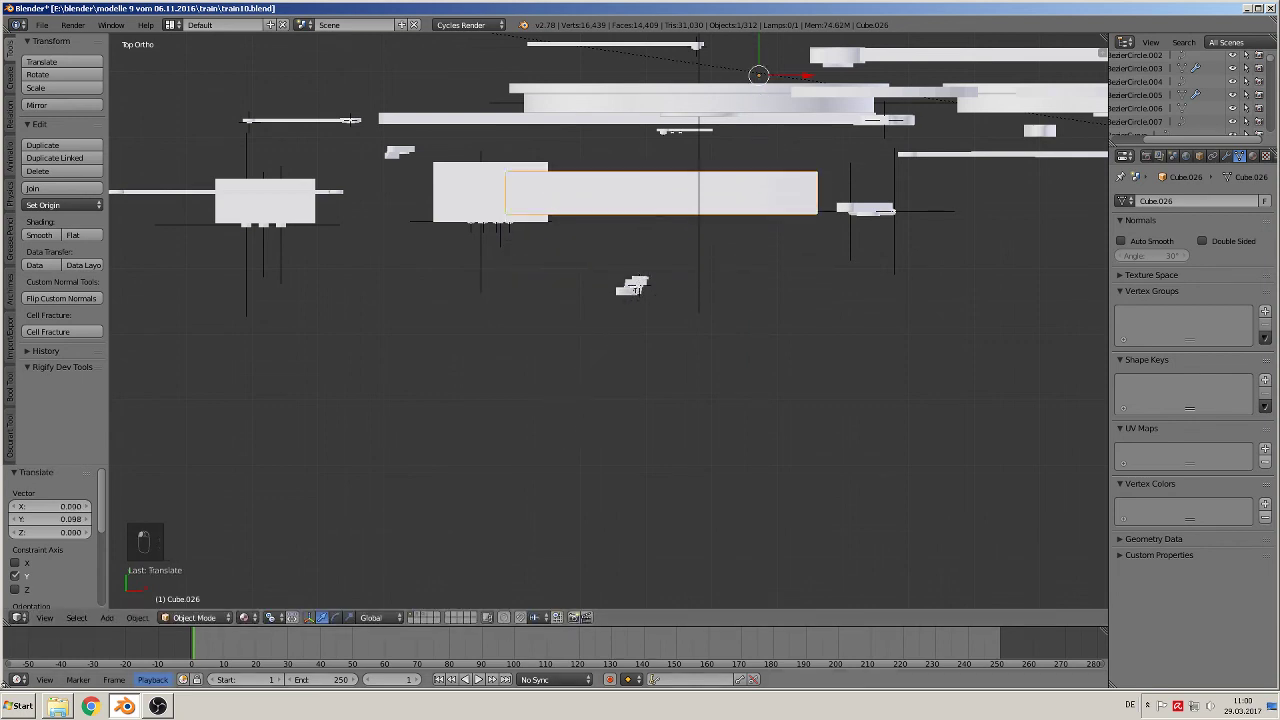
Step: Set the upper guide bar's origin to its geometry and scale the bar by 1.141 along Y
left_click(62, 205)
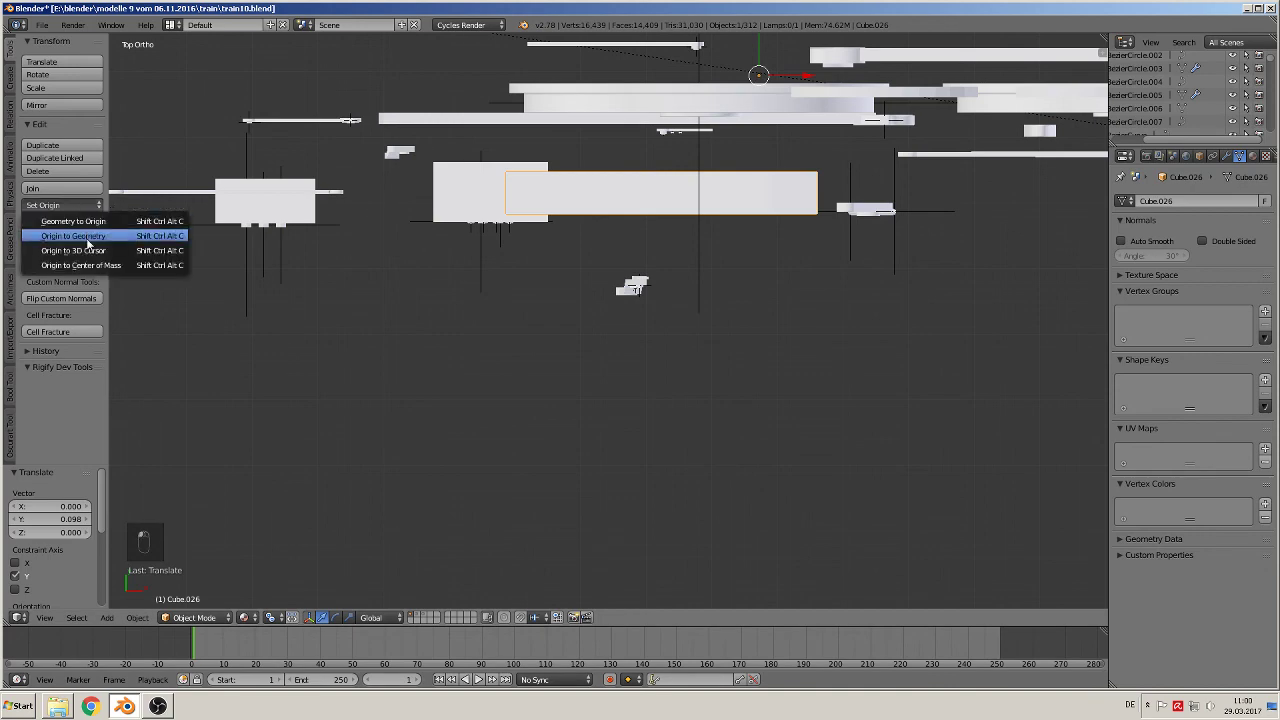
left_click(74, 236)
middle_click_drag(825, 376, 756, 318)
key("s")
key("y")
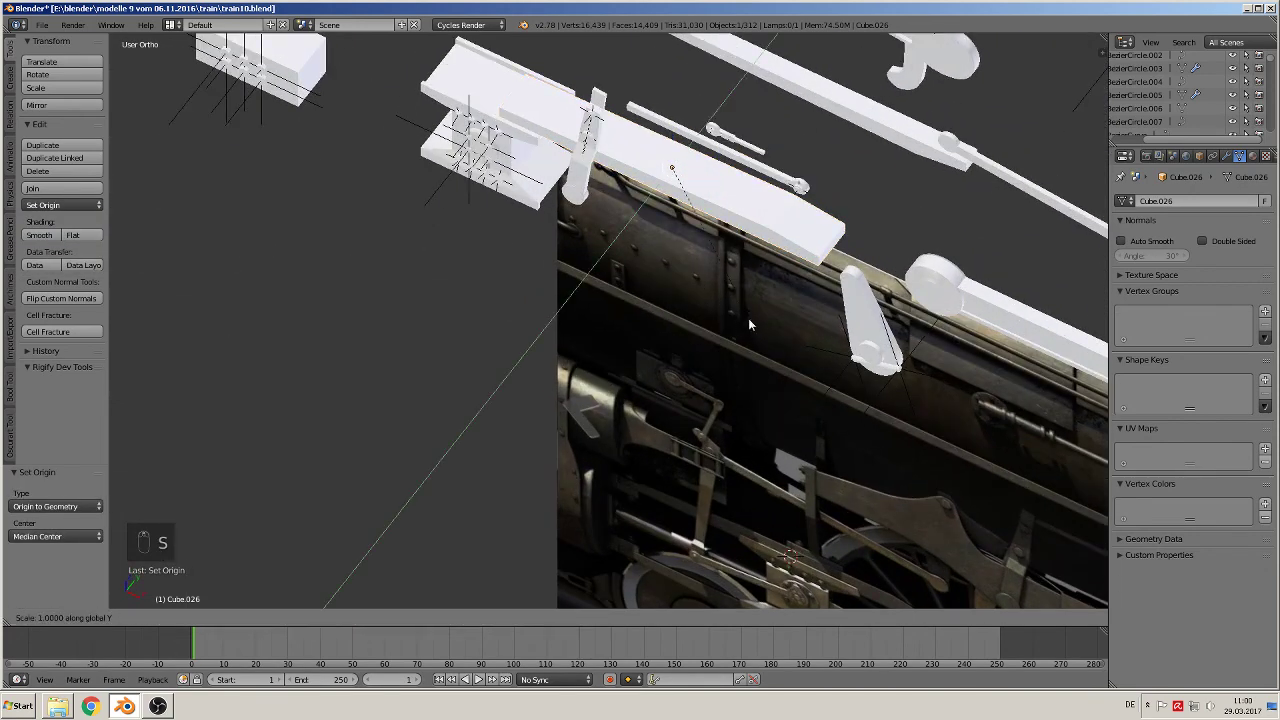
left_click(696, 359)
Step: Slide the upper guide bar -0.171 along X over the crosshead
key("g")
key("x")
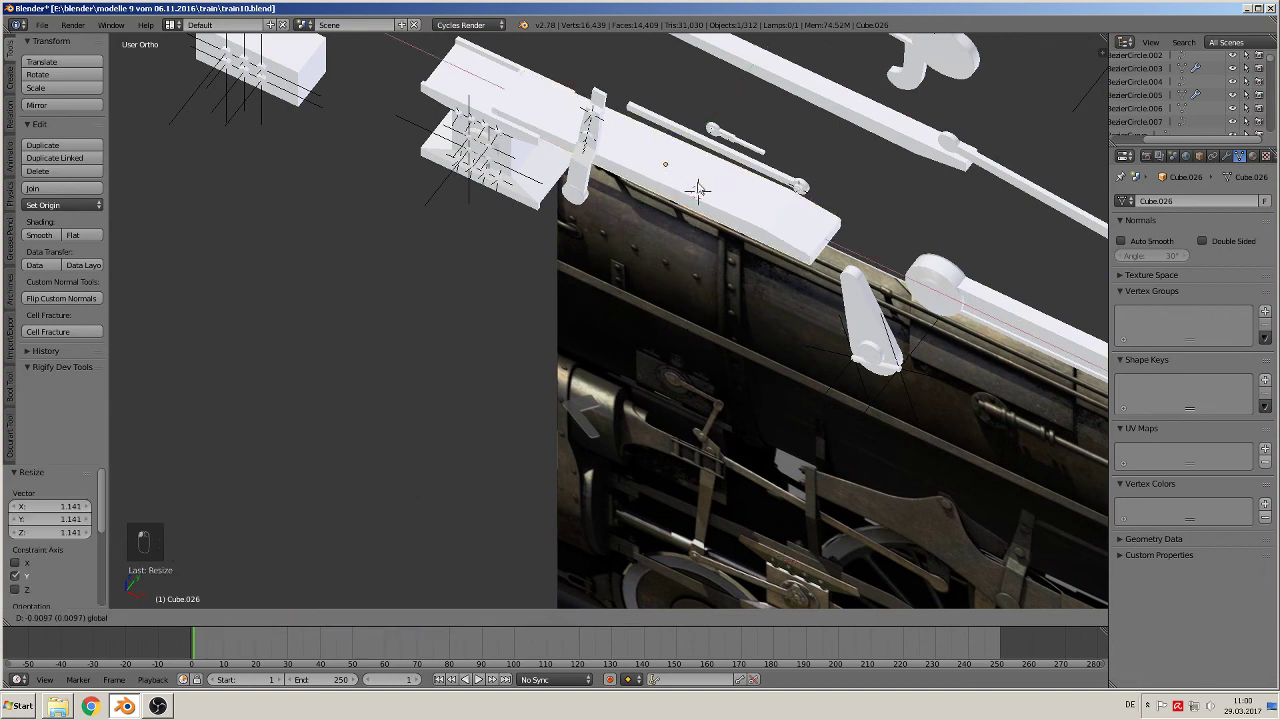
left_click(606, 216)
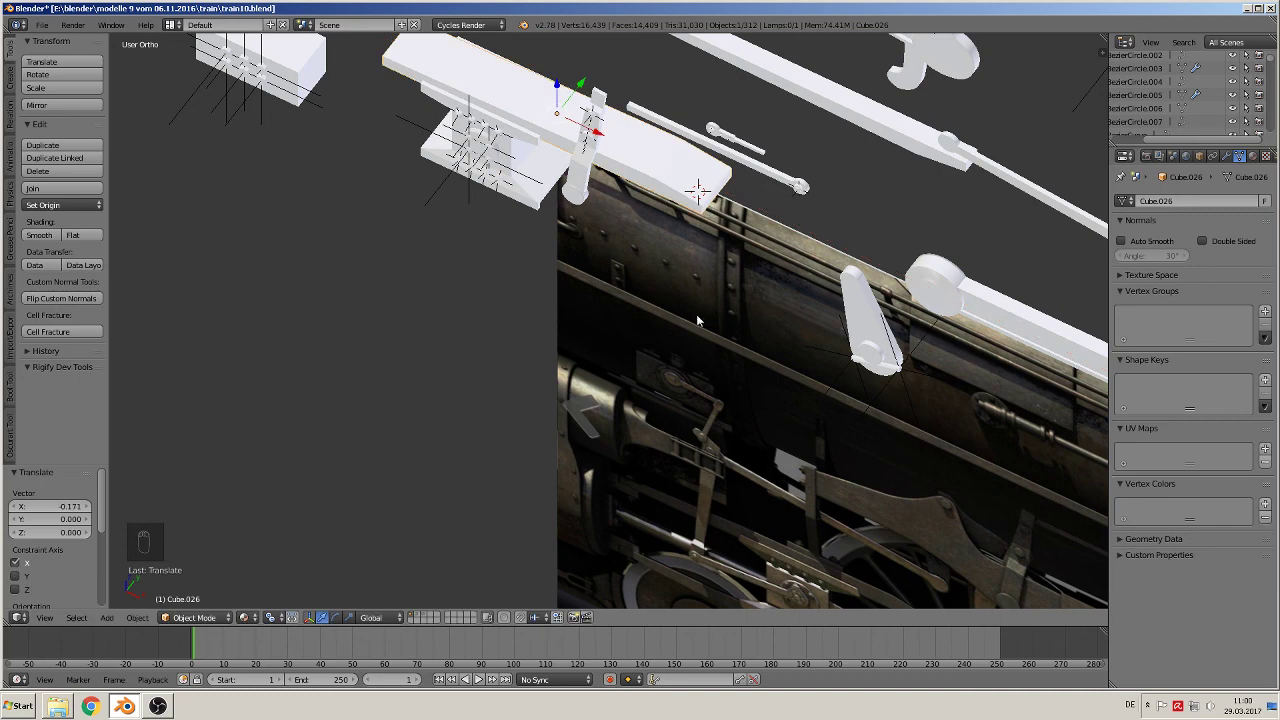
Step: Delete the flipped lower copy of the guide bar
middle_click_drag(698, 320, 731, 285)
right_click(841, 151)
key("x")
left_click(841, 151)
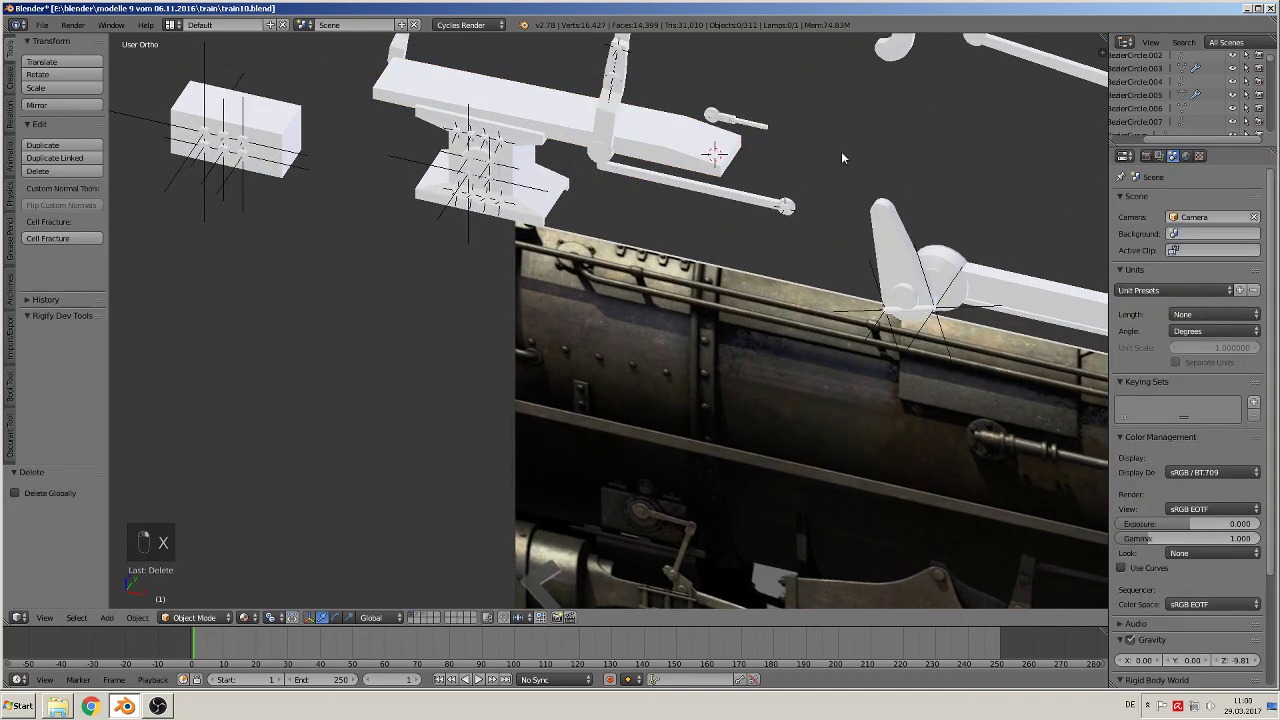
Step: In front view, duplicate the upper guide bar and move the copy 0.160 down along Z to beneath the crosshead
right_click(690, 146)
key("KP_1")
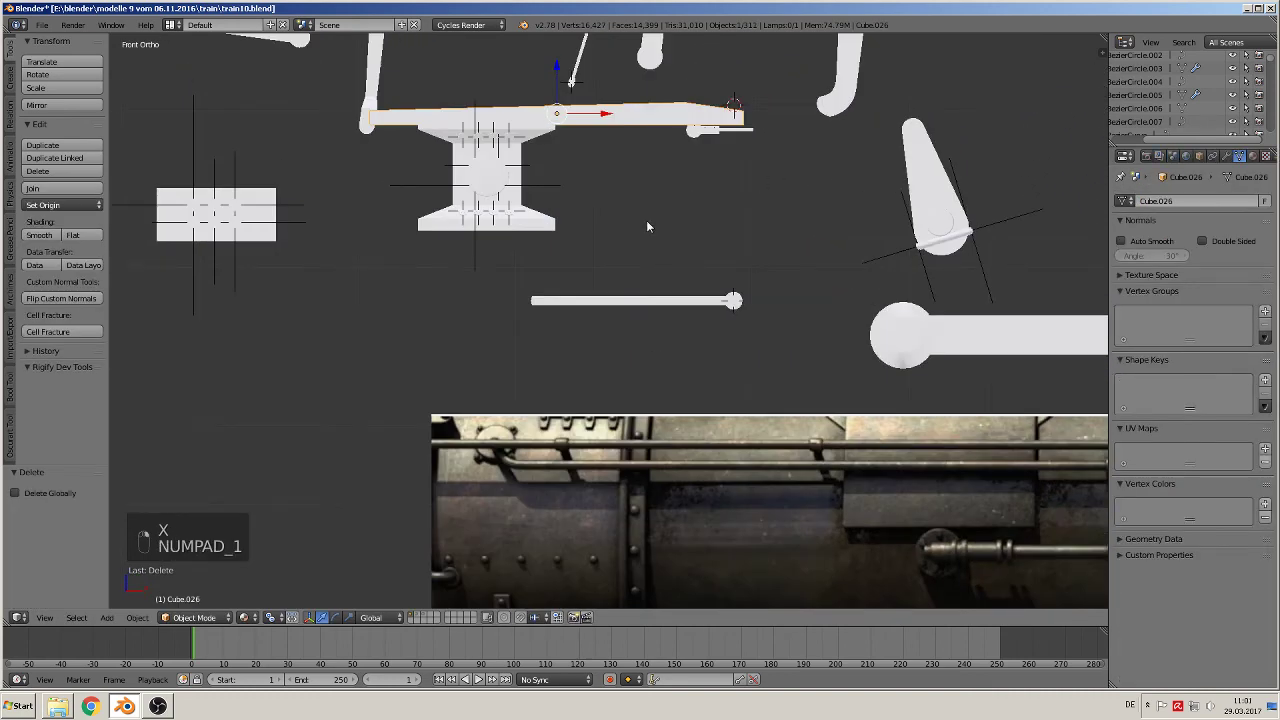
key("shift+d")
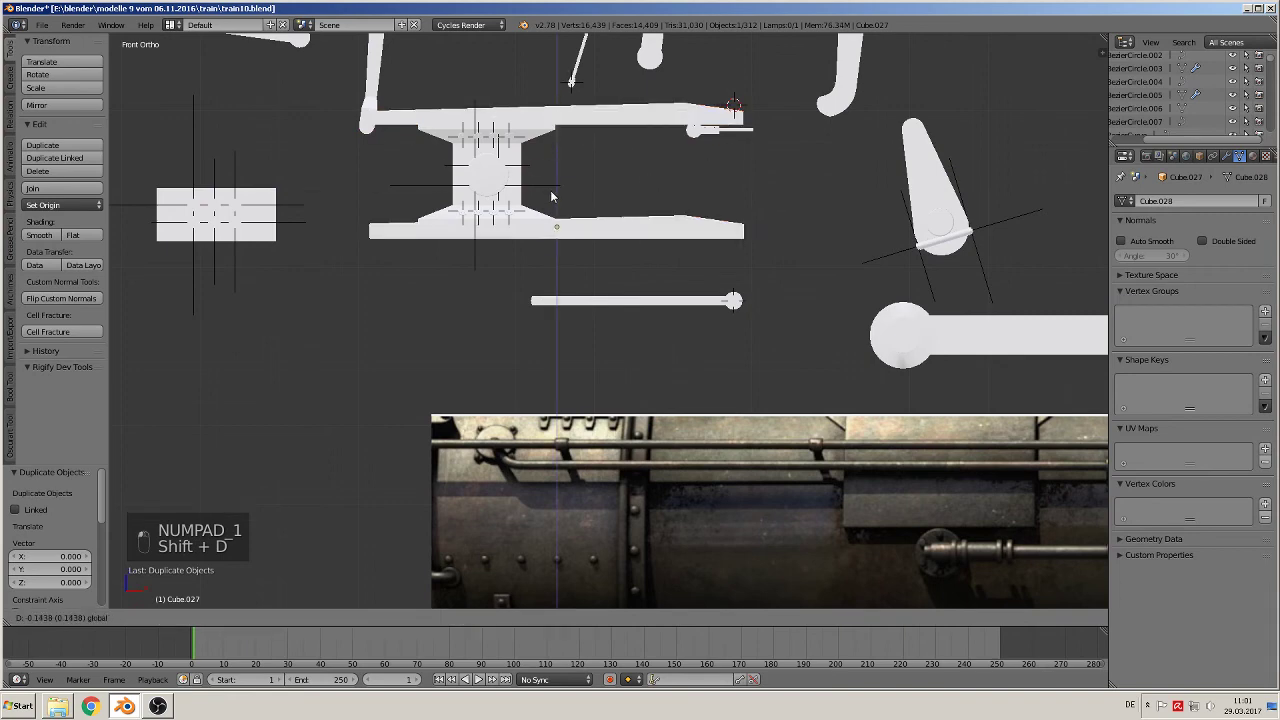
left_click(553, 208)
Step: Rotate the lower guide bar 180° about X and move it 0.009 along Z against the crosshead's underside
key("r")
key("x")
key("1")
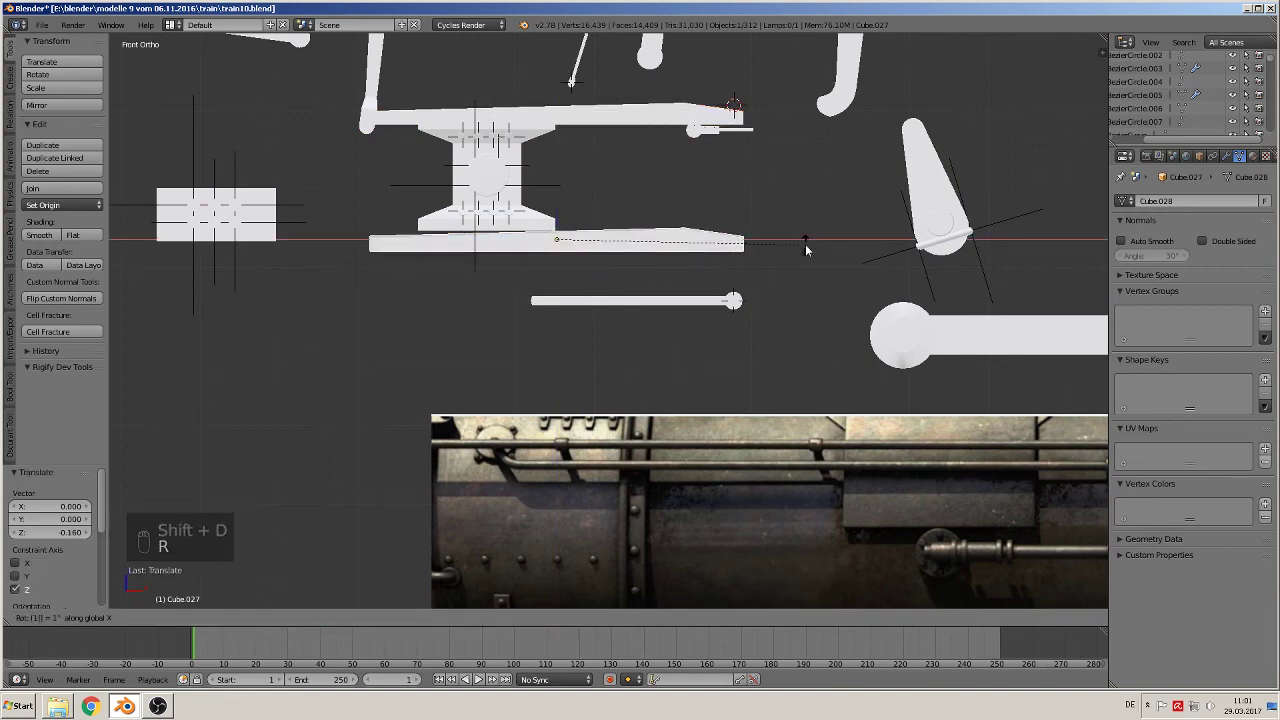
key("8")
key("0")
key("Return")
middle_click_drag(683, 310, 655, 243)
key("g")
key("z")
left_click(562, 196)
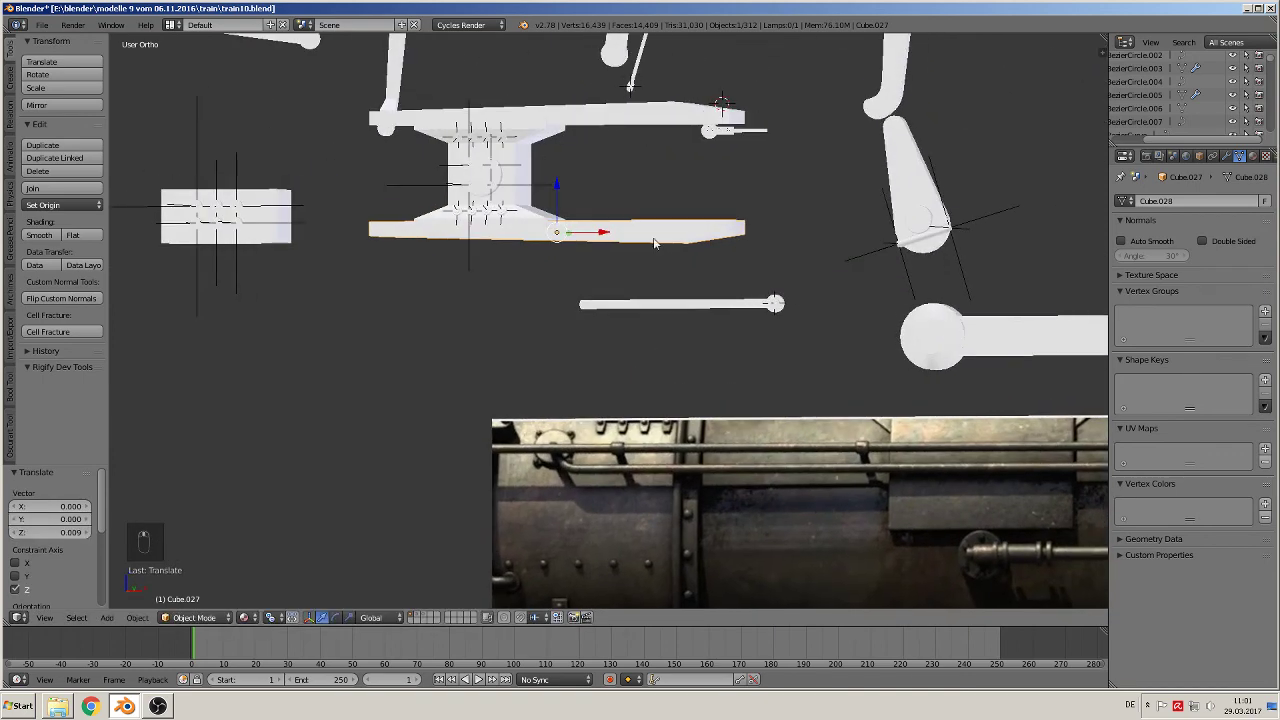
Step: Return to front view, clear the selection and save the file train10.blend
right_click(502, 167)
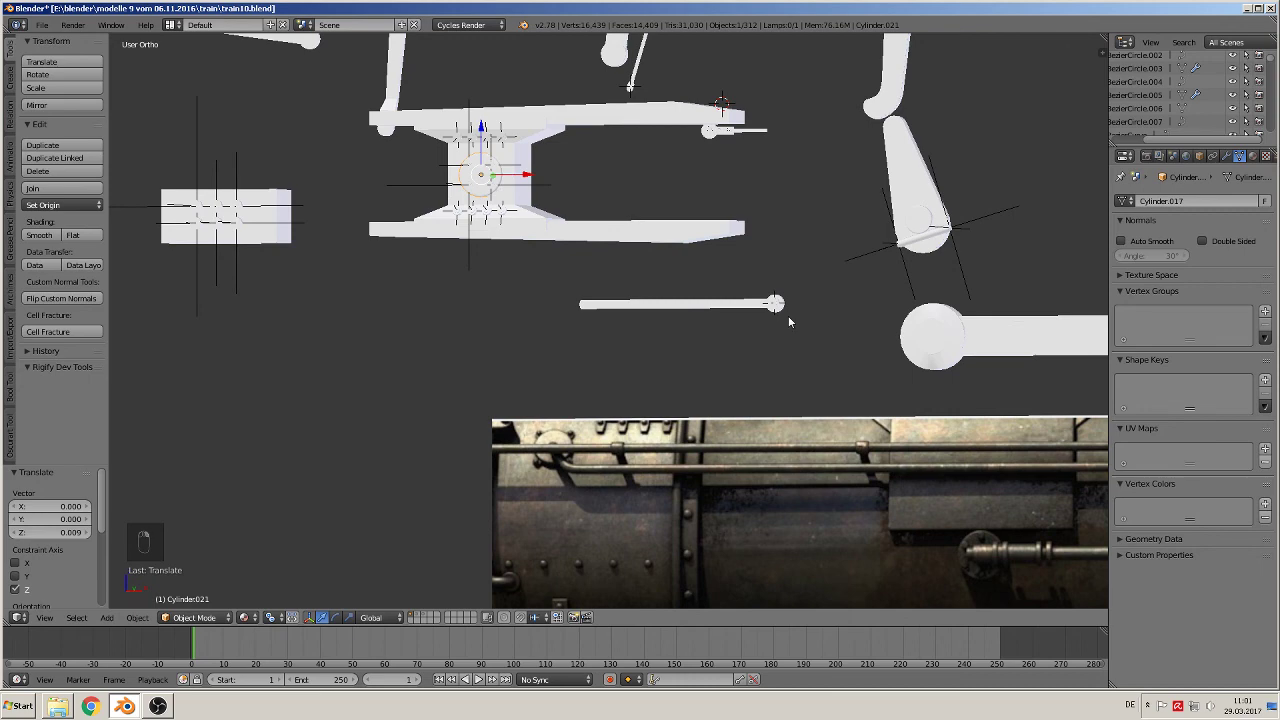
key("KP_1")
scroll(766, 331, "down", 5)
key("a")
key("a")
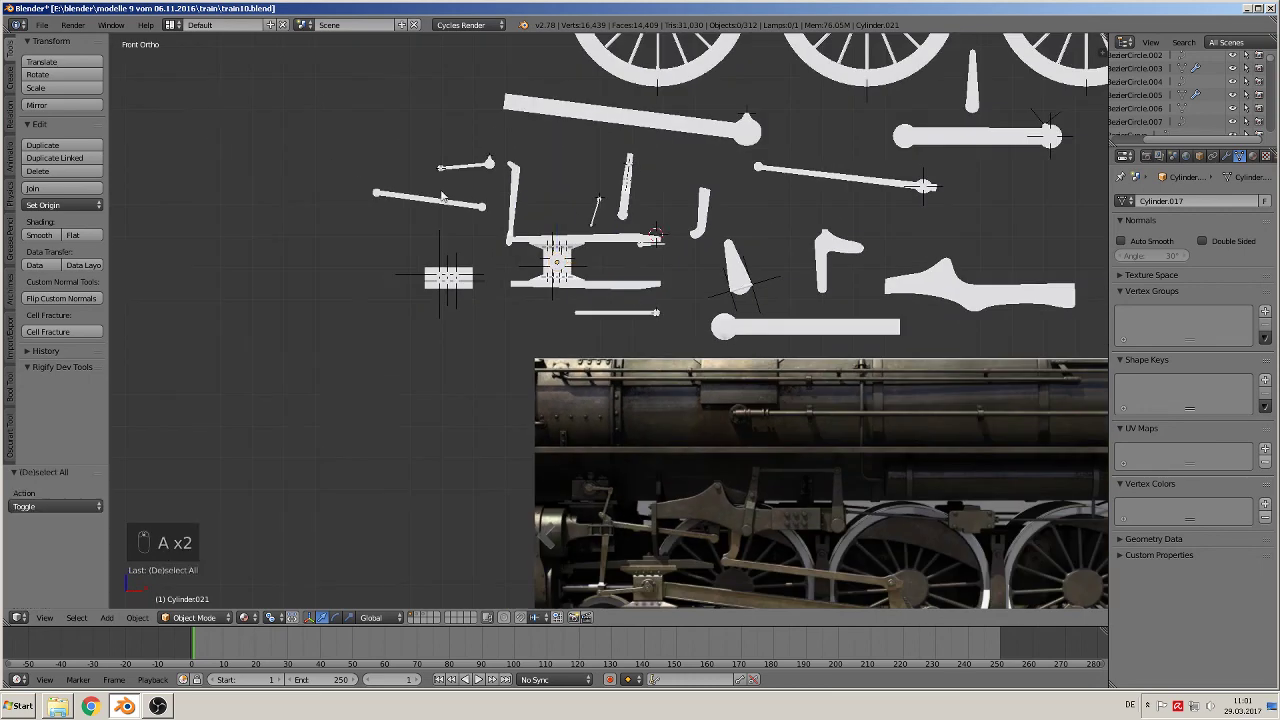
left_click(41, 26)
Step: Place the 3D cursor at the centre of the small leading wheel in the reference image
middle_click_drag(727, 412, 669, 408, "shift")
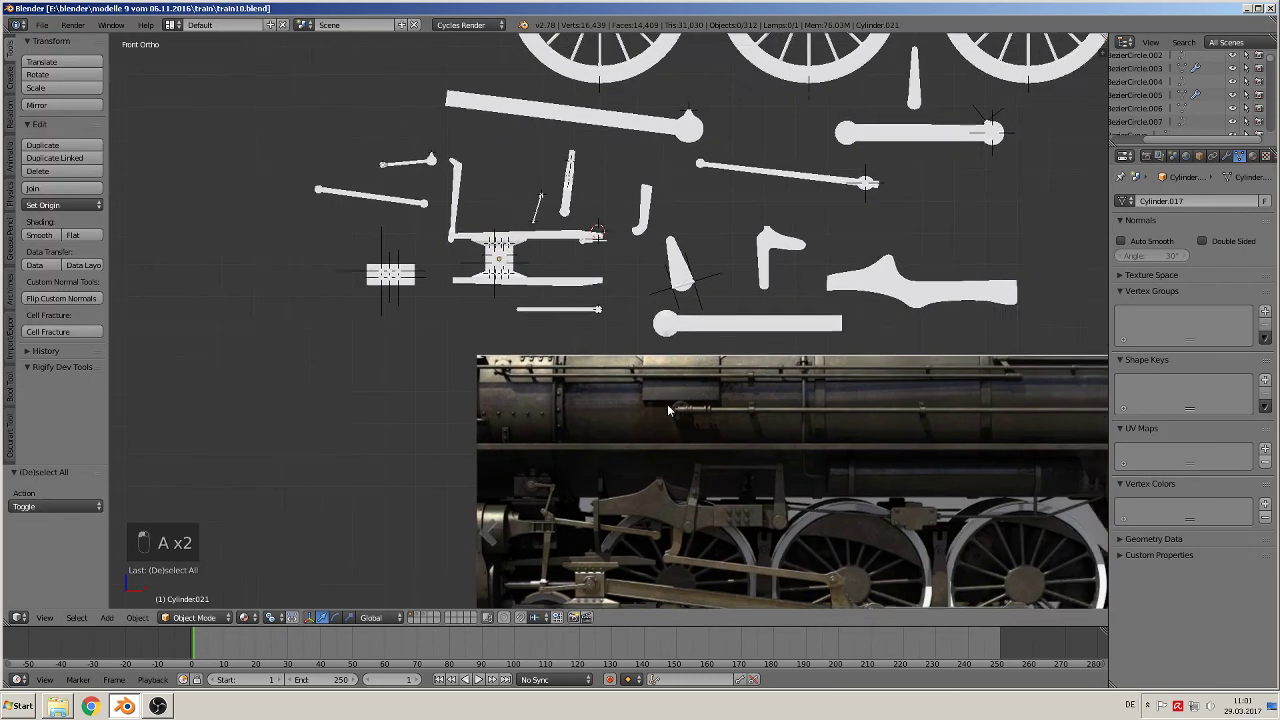
scroll(667, 410, "down", 4)
middle_click_drag(601, 431, 593, 484, "shift")
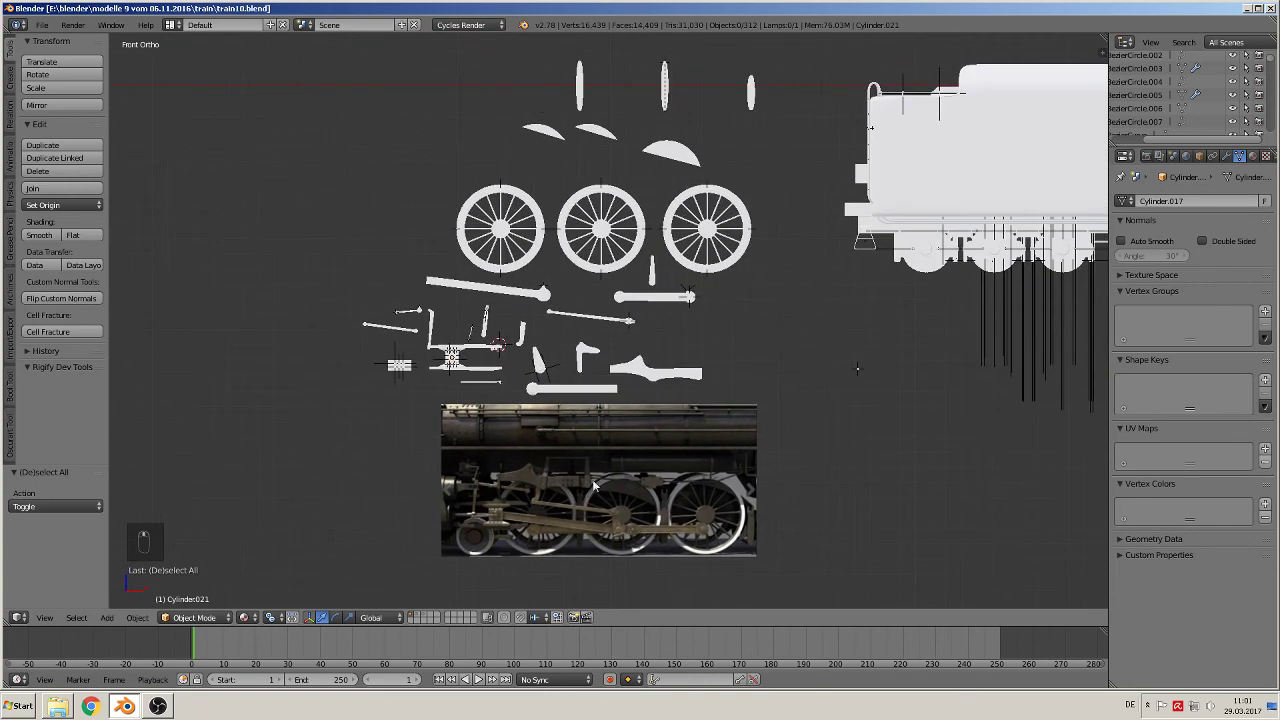
scroll(543, 413, "up", 6)
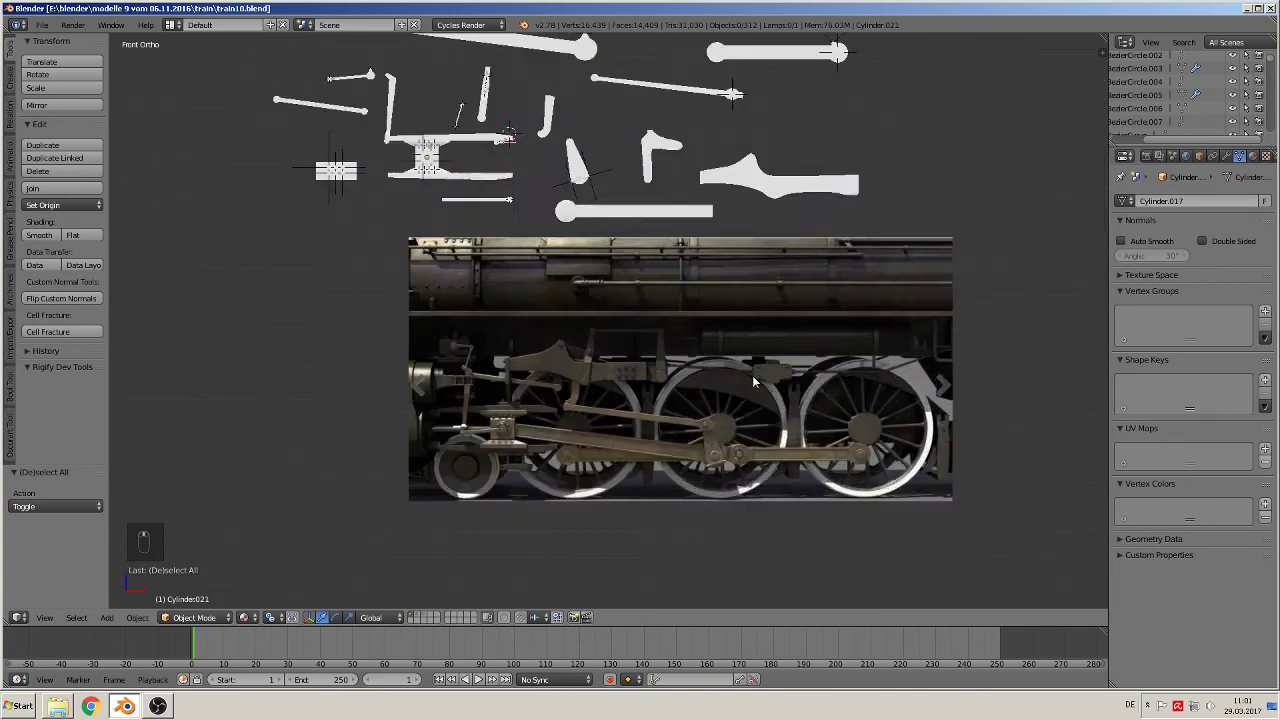
scroll(788, 456, "up", 2)
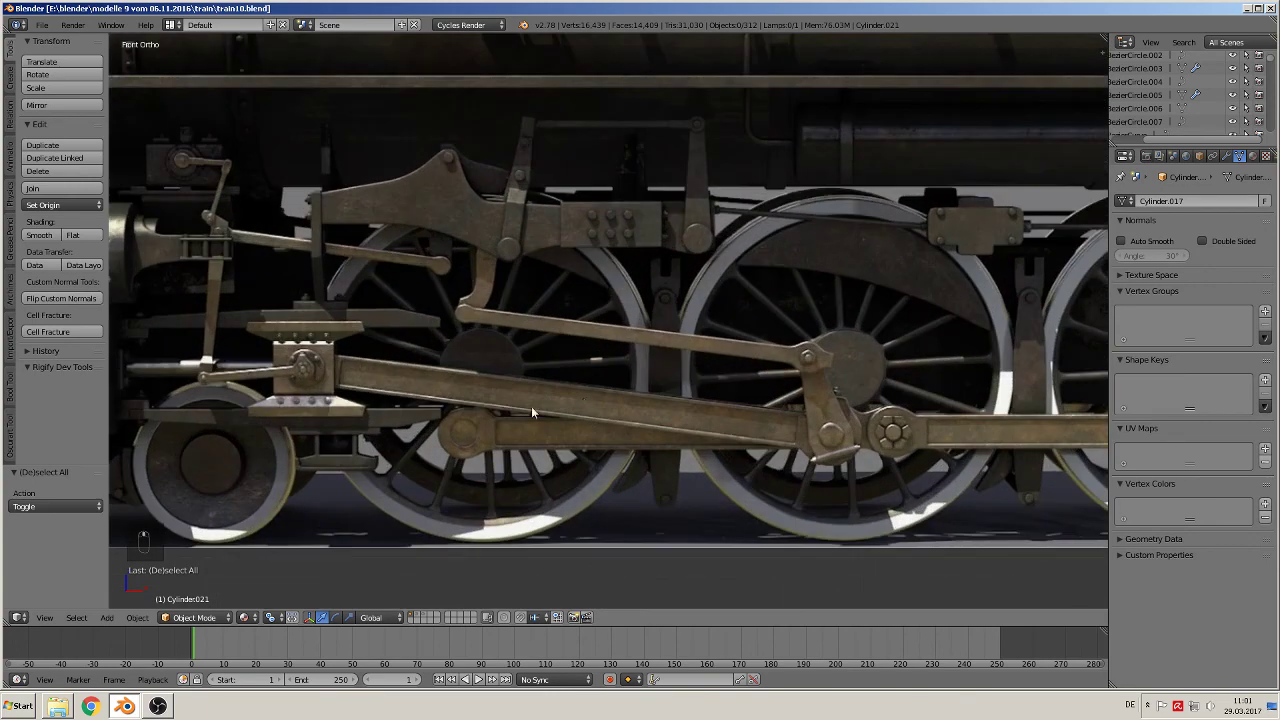
scroll(531, 406, "down", 4)
scroll(602, 535, "up", 7)
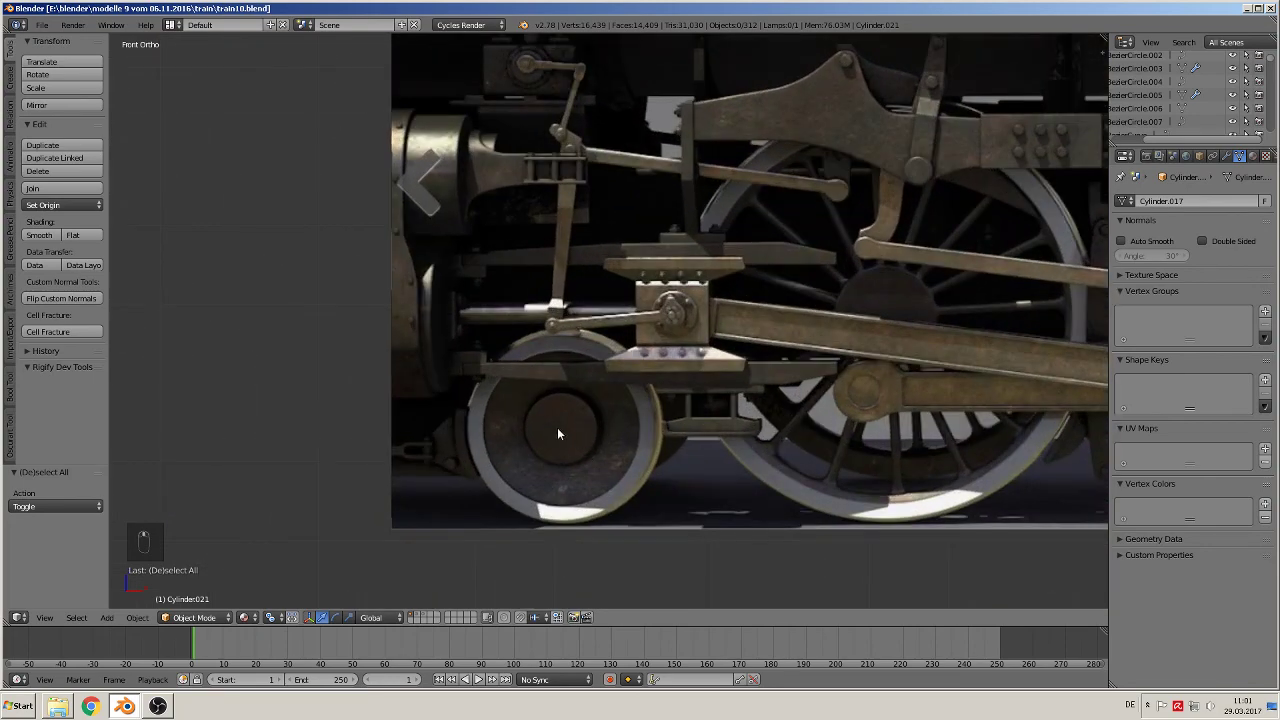
left_click(558, 429)
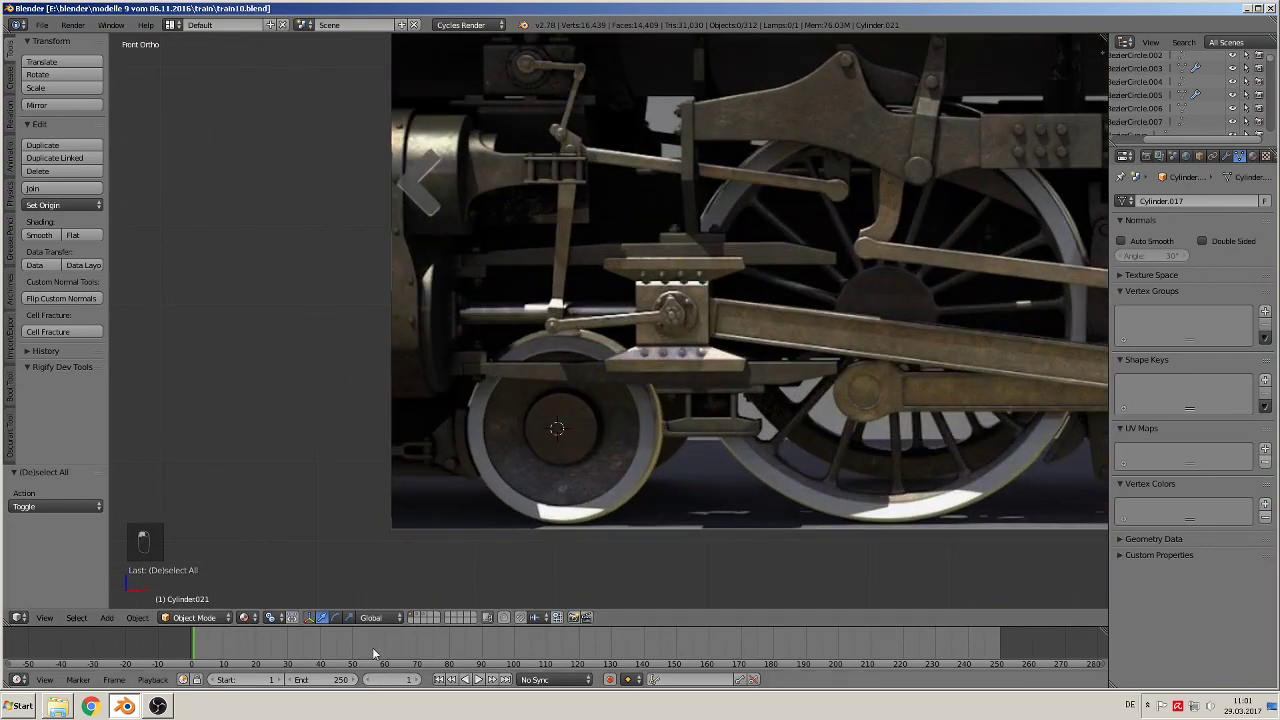
Step: Add a mesh cylinder with 32 vertices at the 3D cursor
left_click(107, 618)
mouse_move(124, 601)
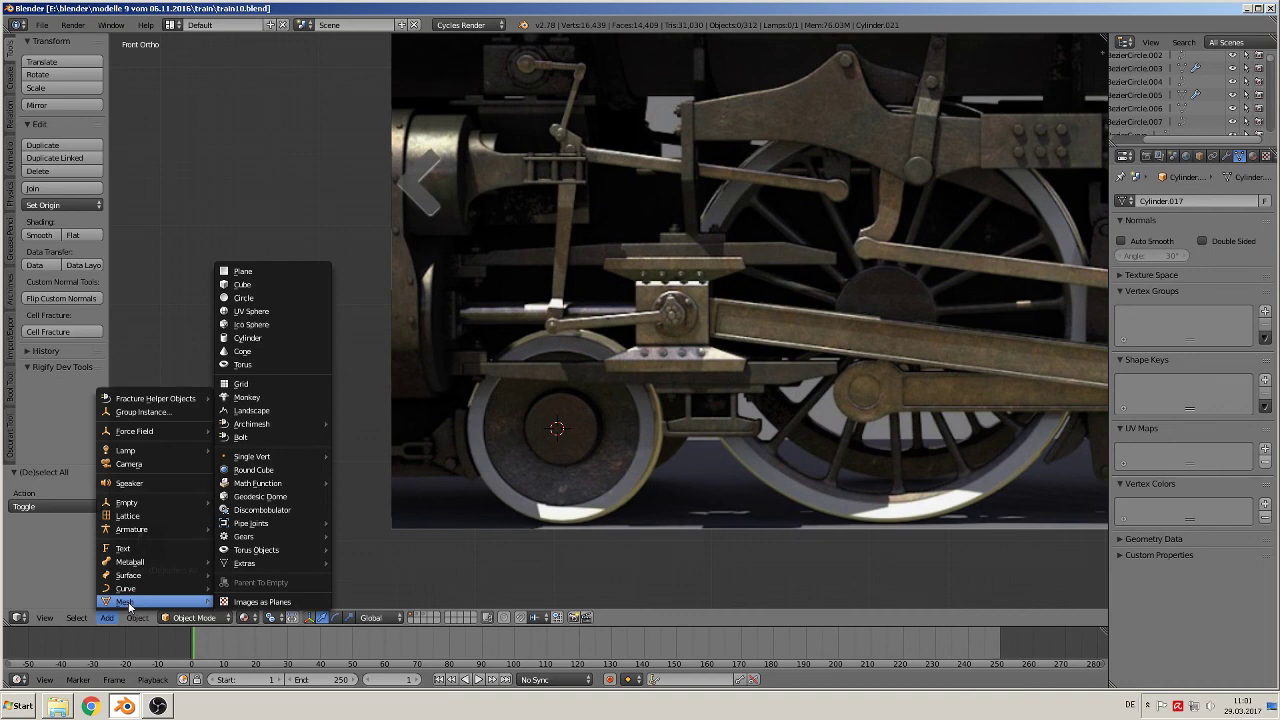
left_click(281, 338)
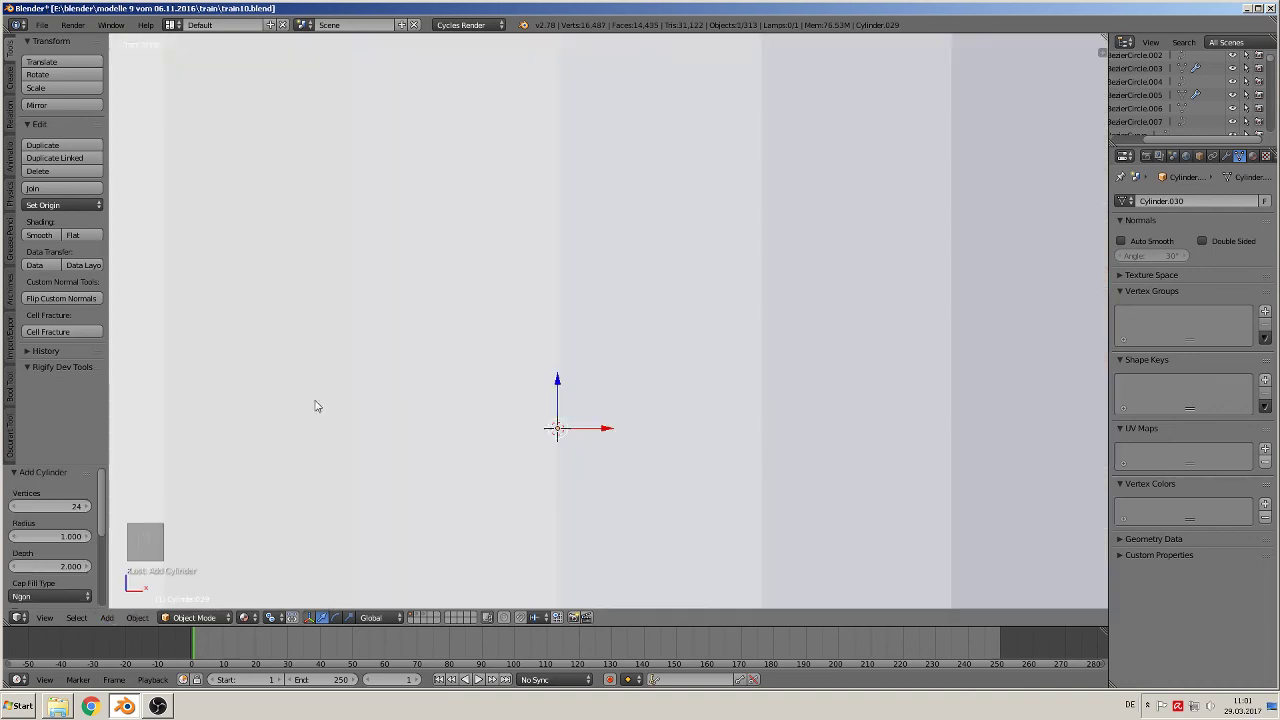
left_click(60, 502)
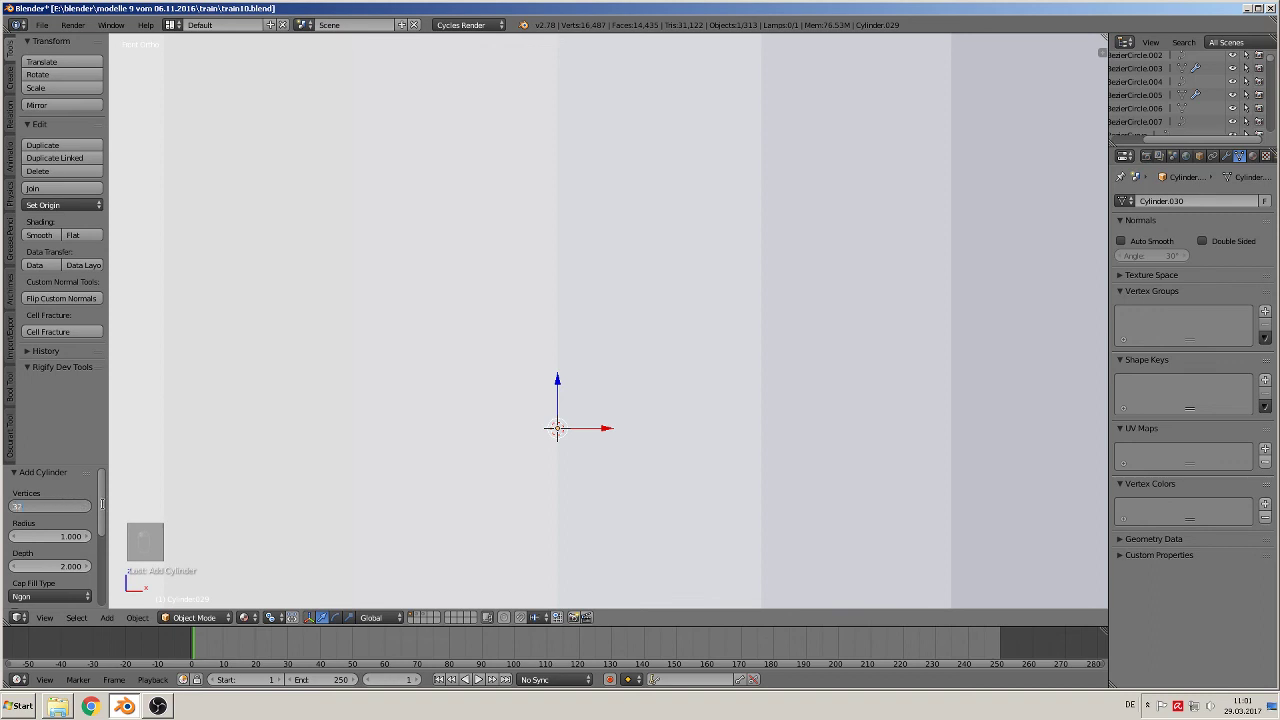
key("Return")
Step: Rotate the cylinder 90° about X and scale it to about 0.12 to match the leading wheel in the reference
key("r")
key("x")
key("9")
key("0")
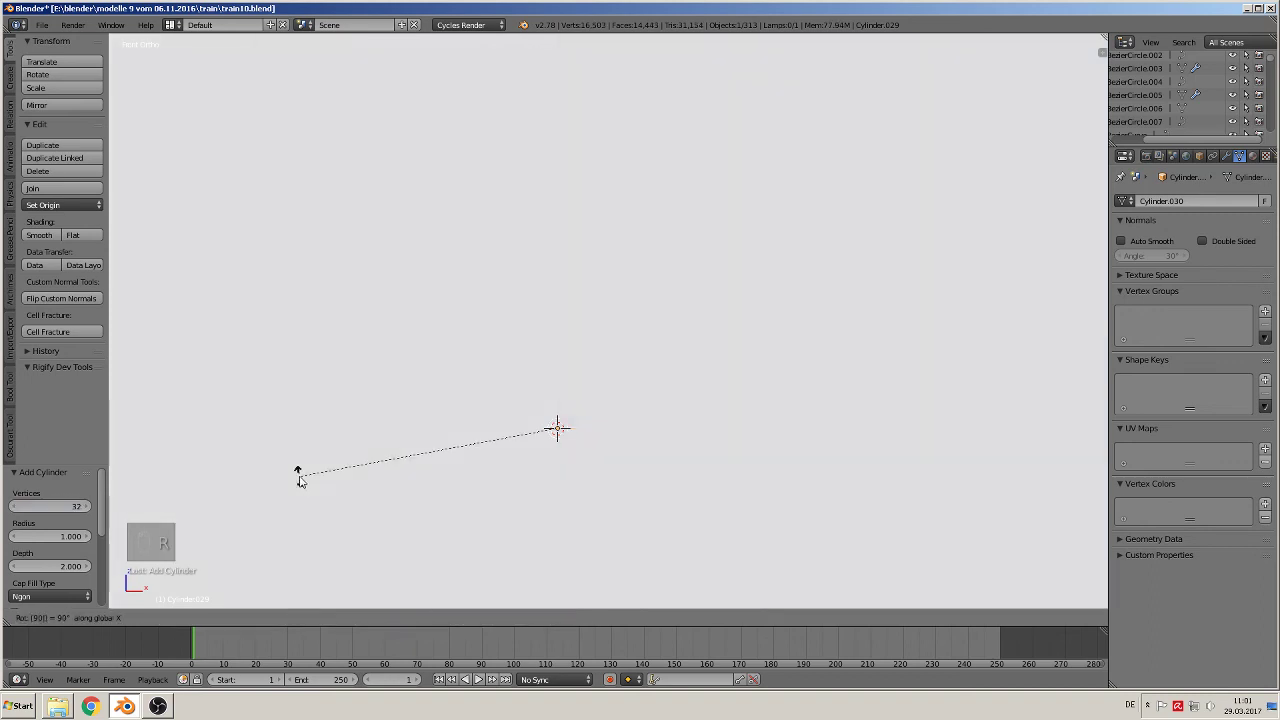
key("Return")
key("s")
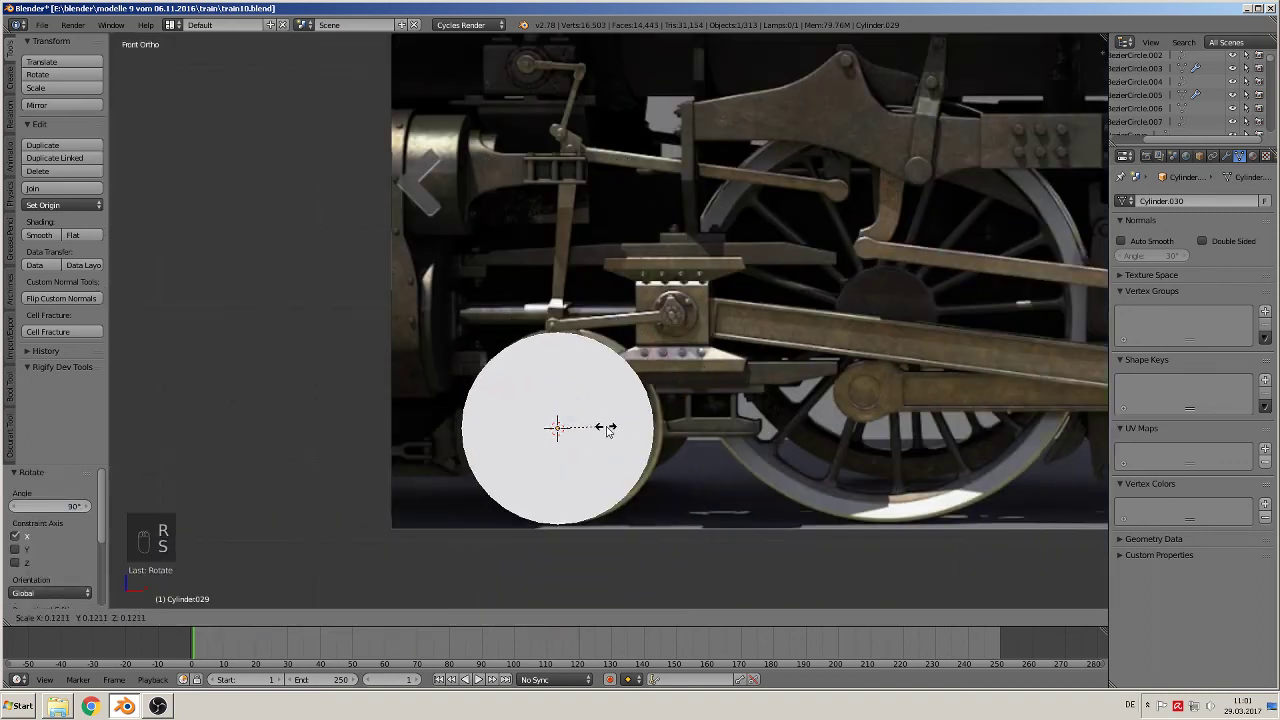
left_click(606, 426)
Step: Move the cylinder 0.283 along Y out in front of the reference image and flatten it to 0.073 along Y
middle_click_drag(606, 426, 584, 480)
key("g")
key("y")
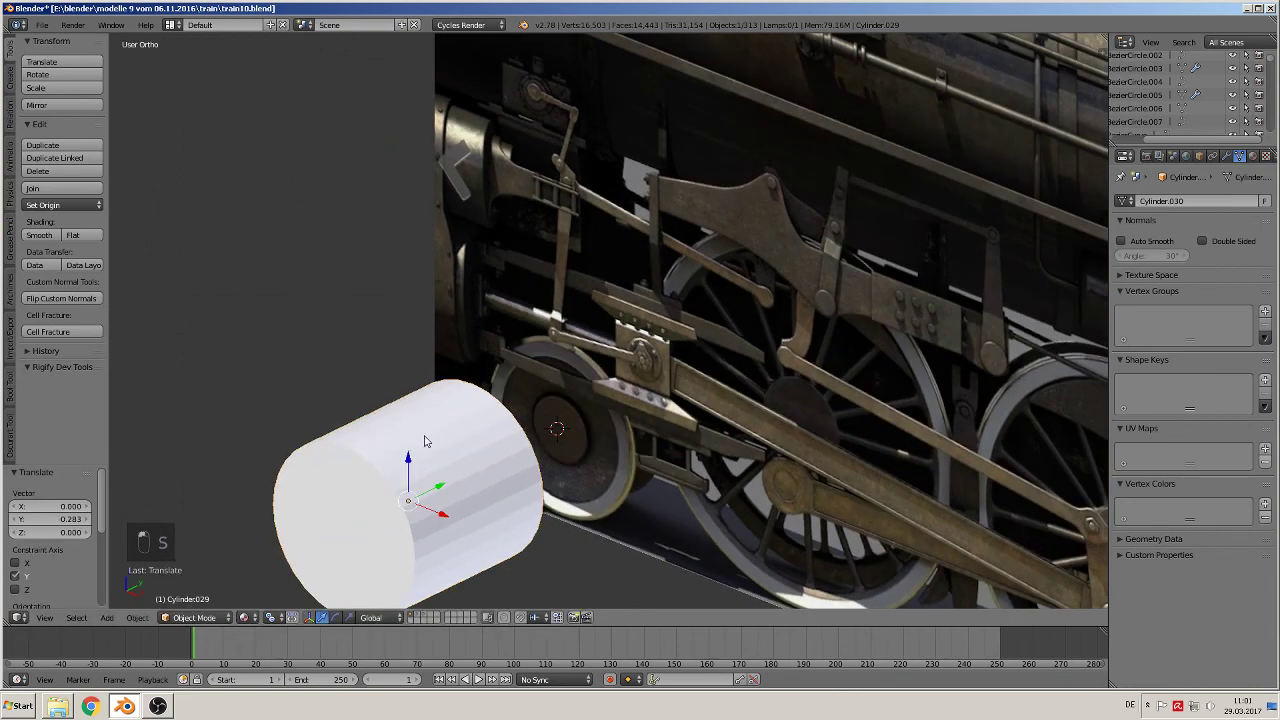
left_click(698, 470)
key("s")
key("y")
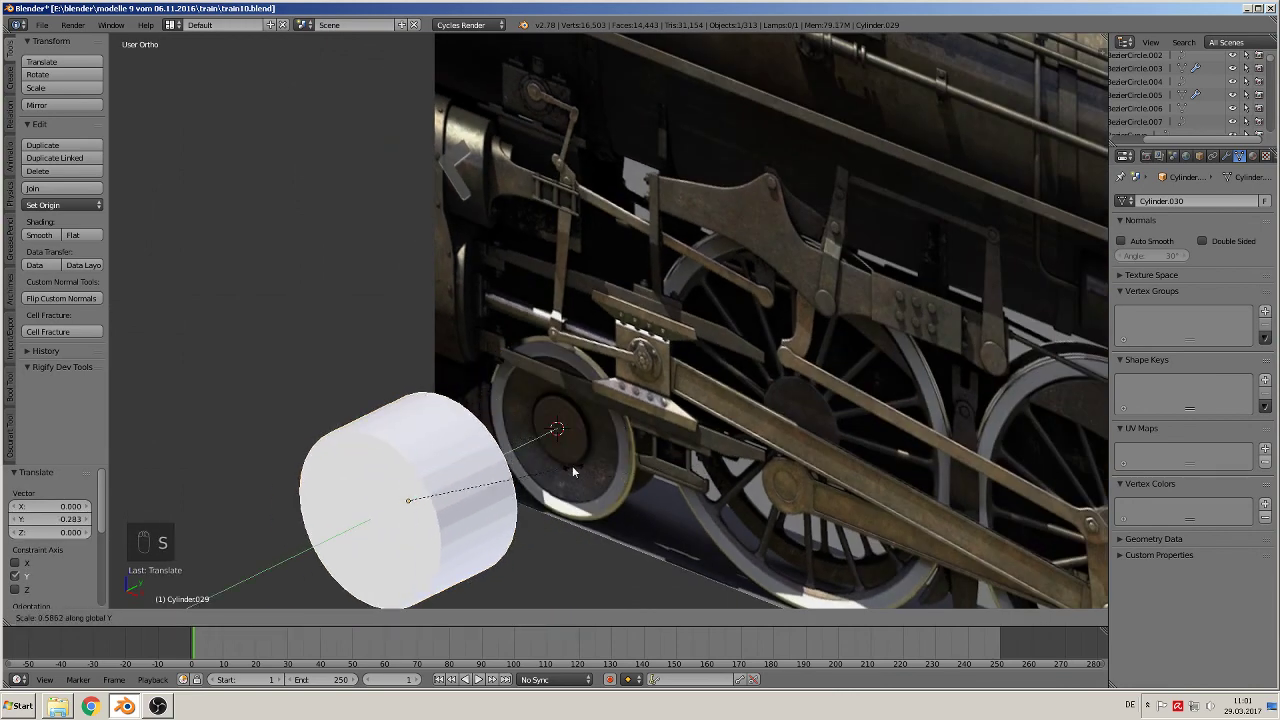
left_click(430, 495)
Step: In Edit Mode, extrude the disc's front face in place and scale it to 0.866 to form the wheel's rim ring
scroll(523, 503, "up", 4)
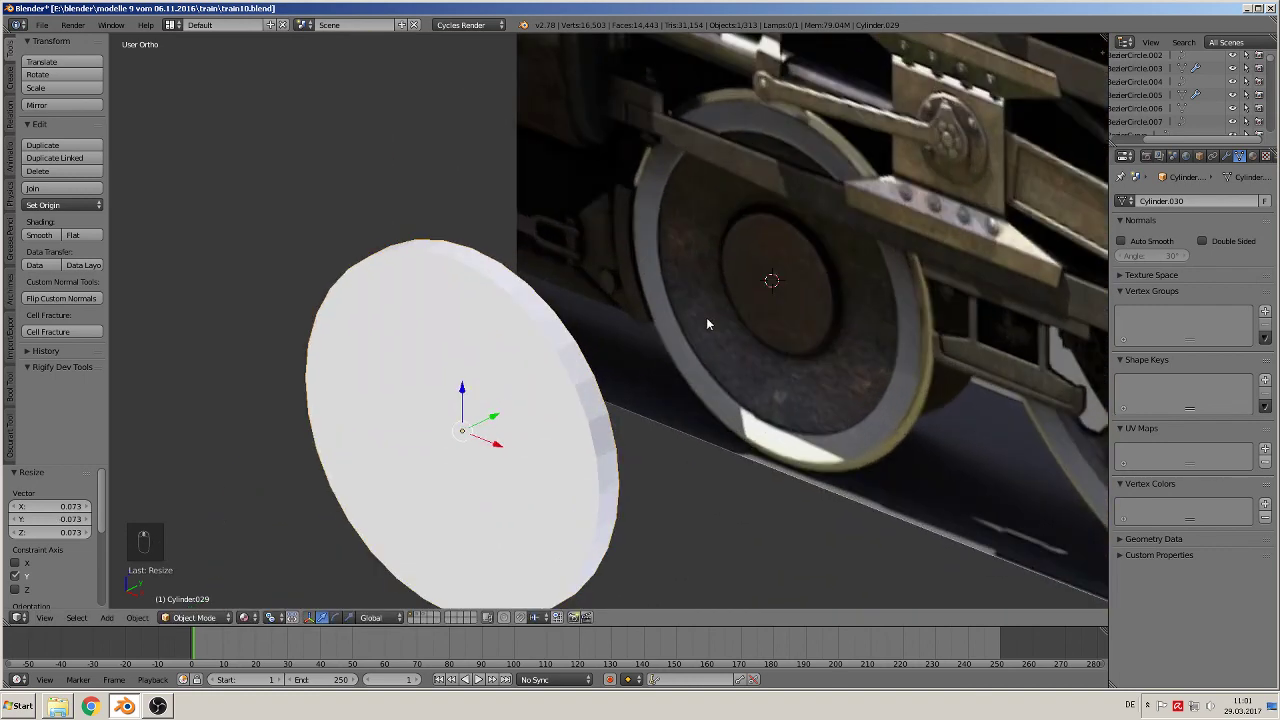
mouse_move(706, 323)
middle_mouse_down()
mouse_move(742, 314)
mouse_move(726, 316)
middle_mouse_up()
key("Tab")
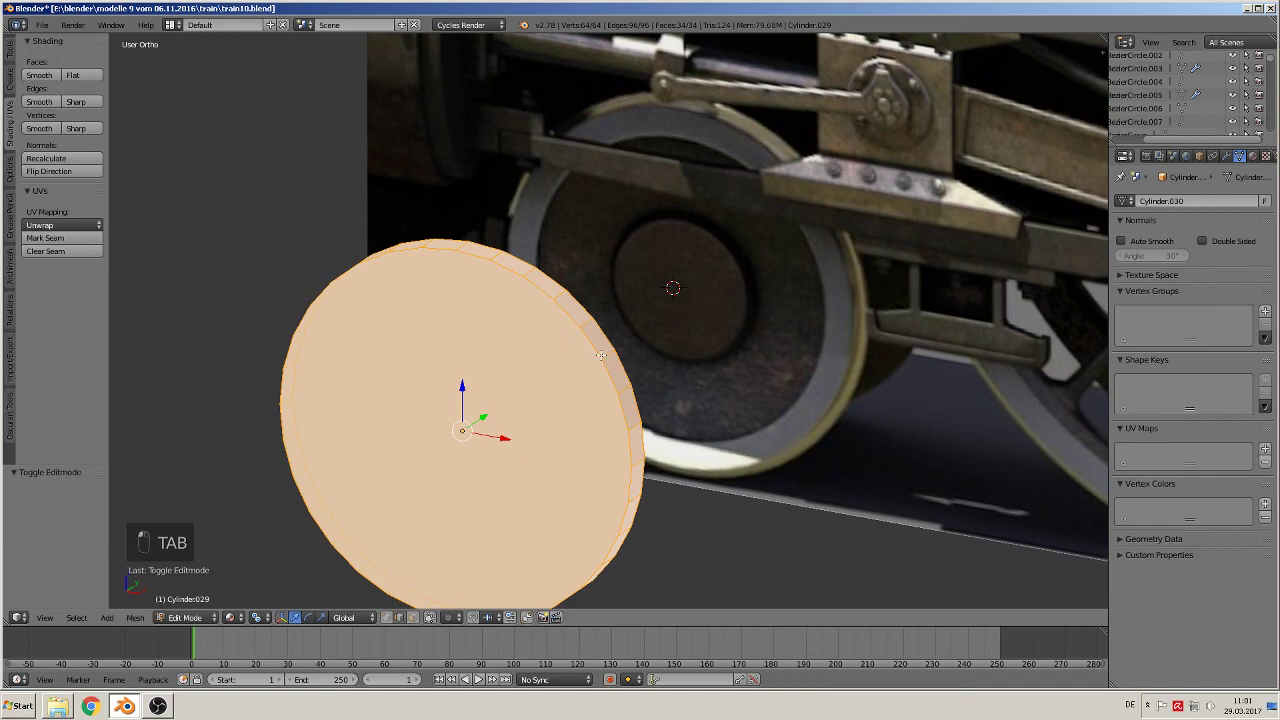
right_click(601, 355)
key("e")
key("s")
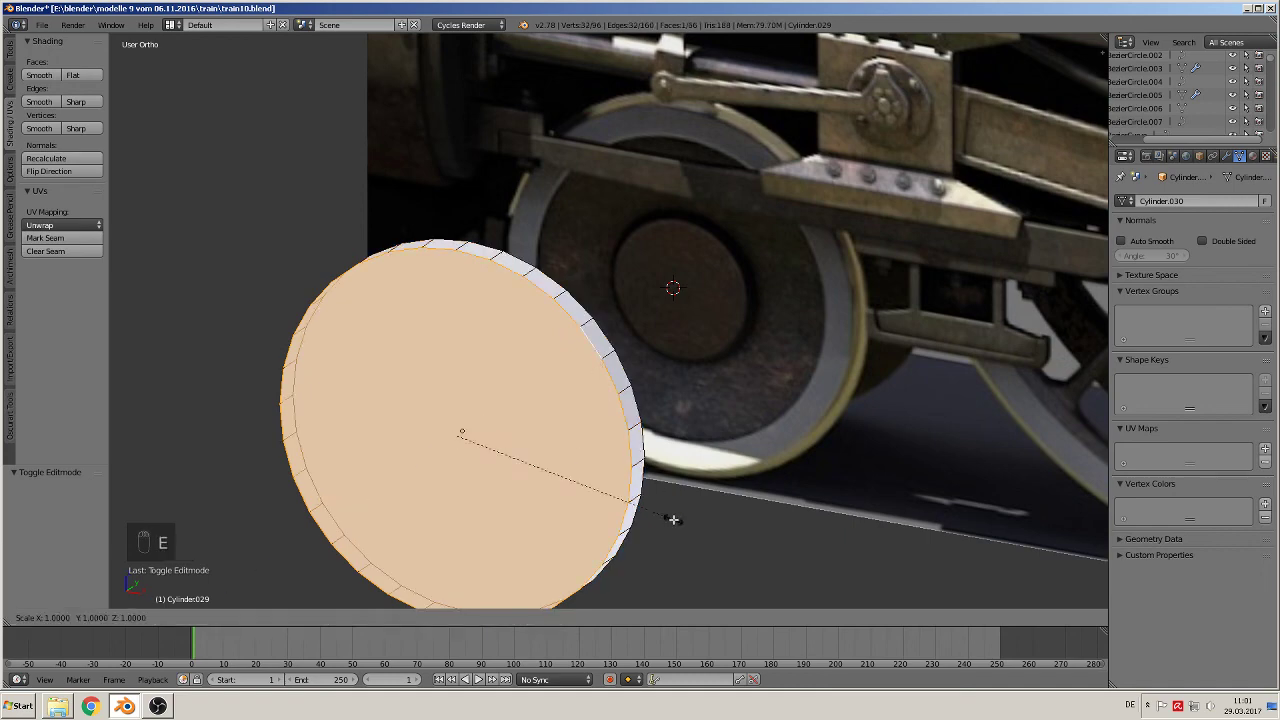
left_click(641, 513)
middle_click_drag(641, 513, 655, 510)
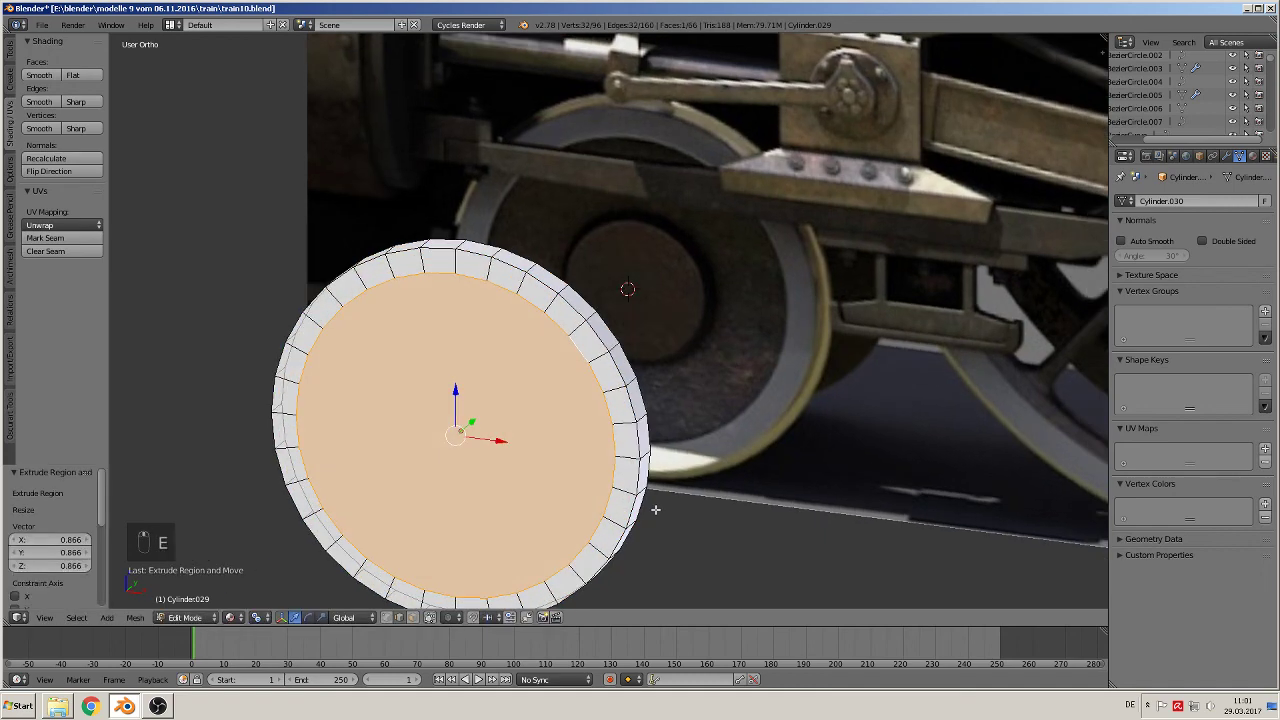
Step: Extrude the inner face again scaled to 0.405 and push this hub face about 0.011 inward along Y
key("e")
key("s")
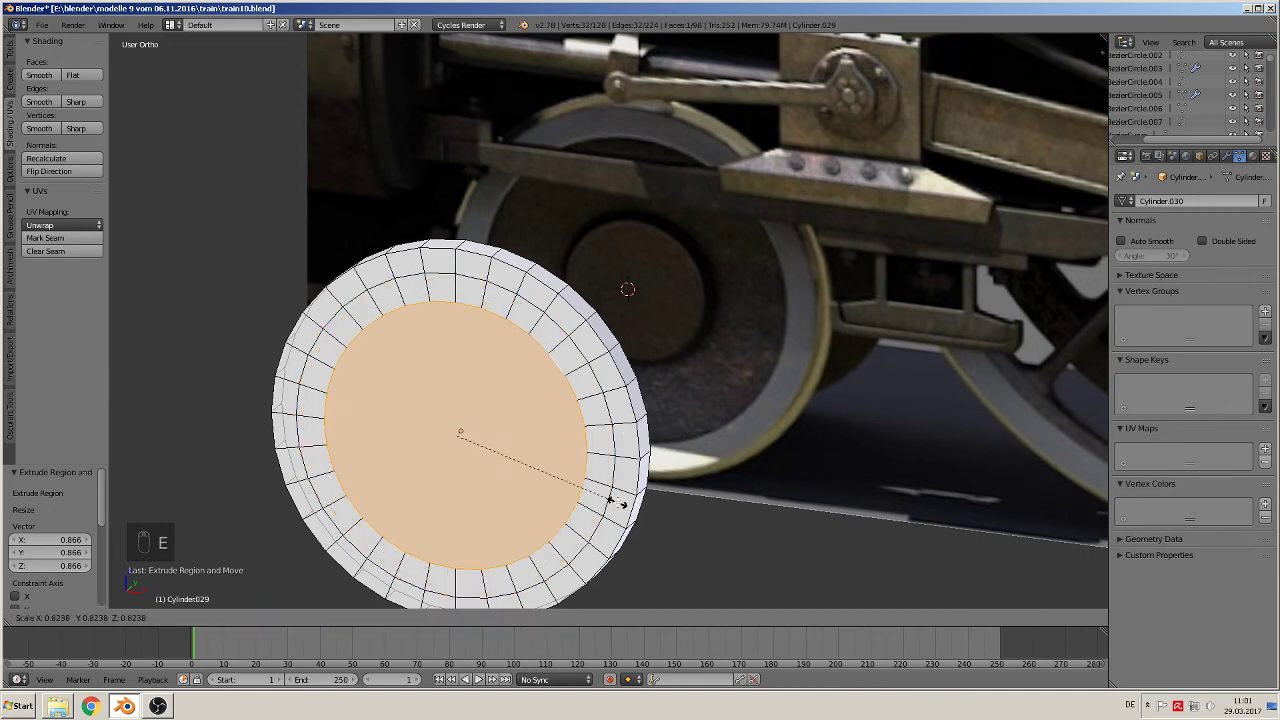
left_click(535, 477)
middle_click_drag(535, 477, 575, 470)
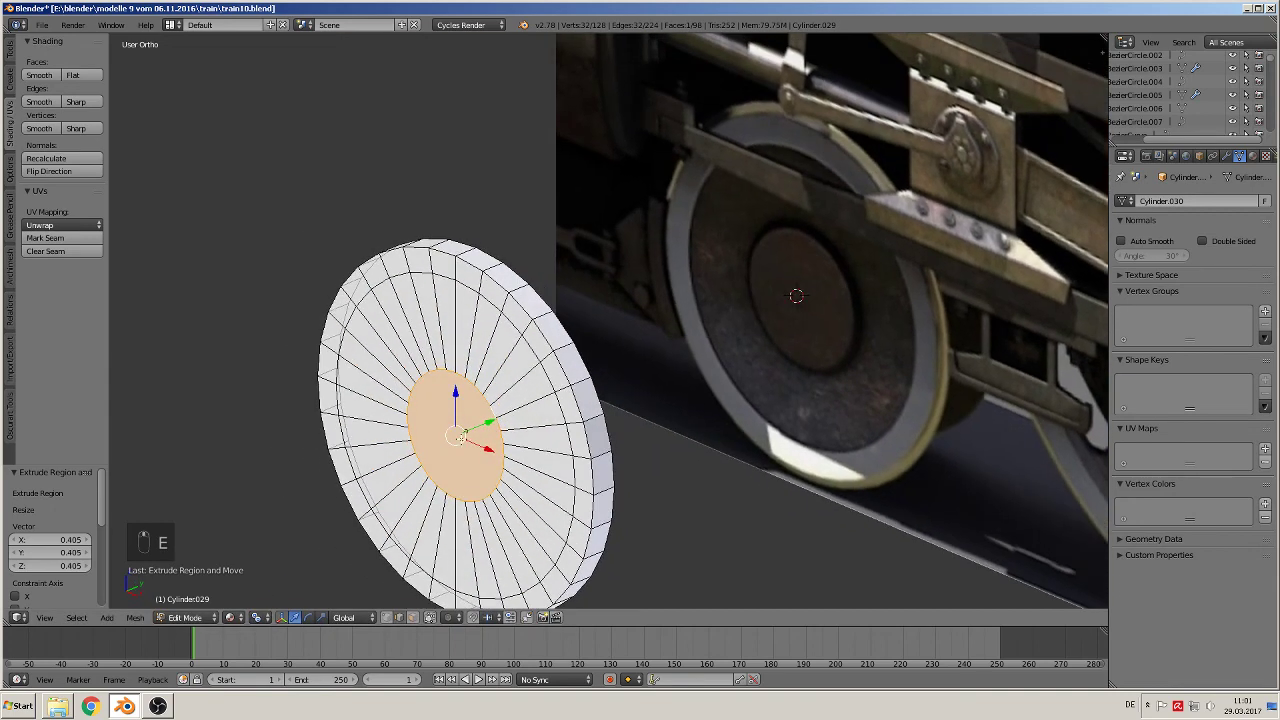
key("g")
key("y")
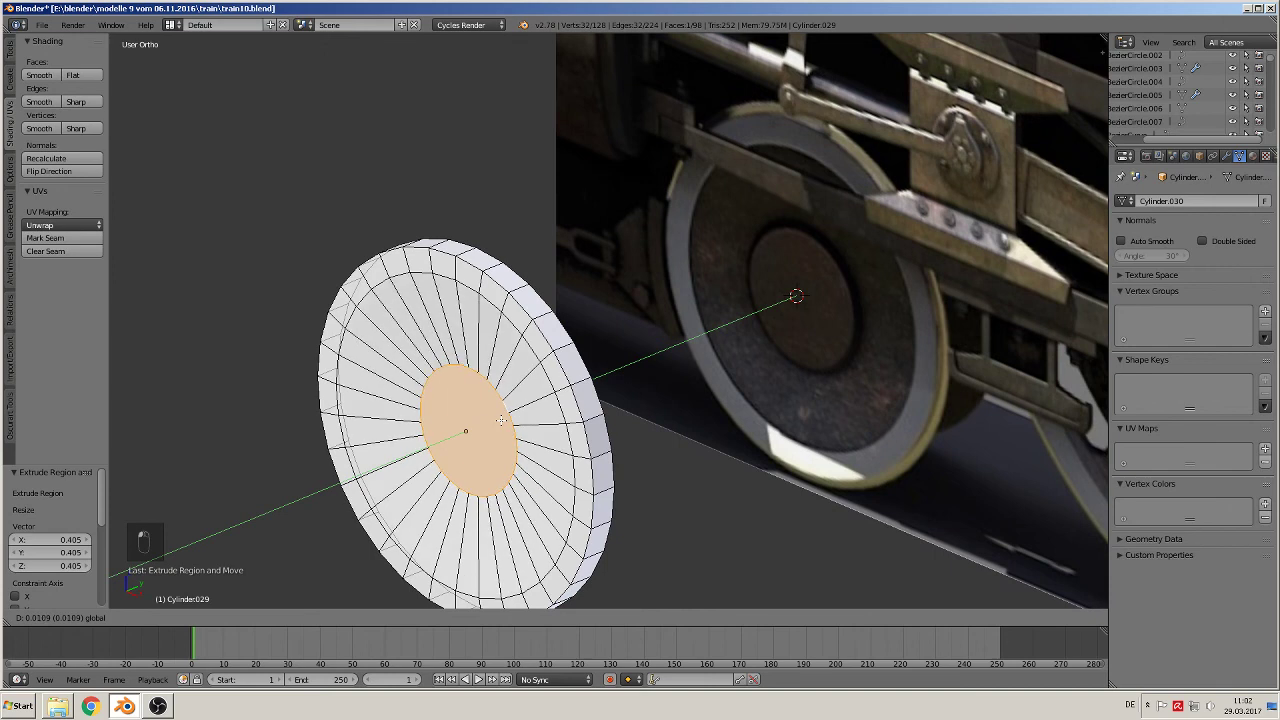
left_click(797, 290)
Step: Extrude the hub face -0.013 along Y and bevel its edge by 0.047
key("e")
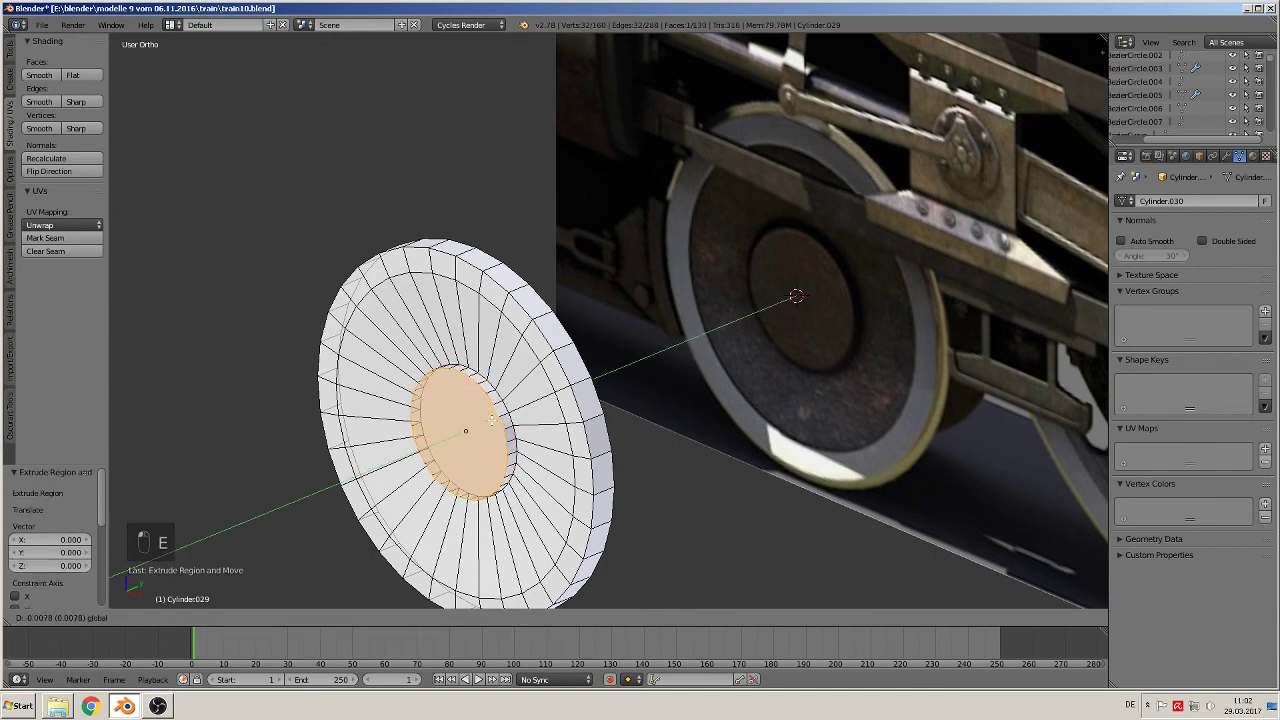
left_click(797, 290)
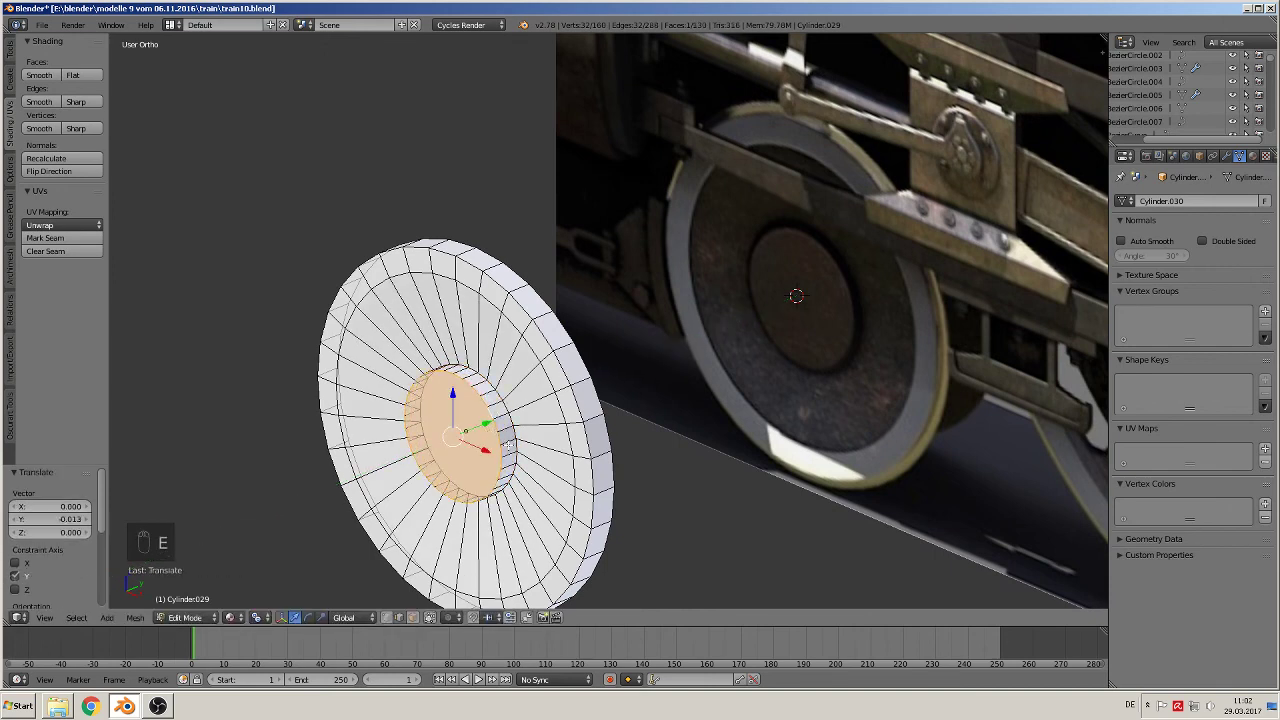
key("ctrl+b")
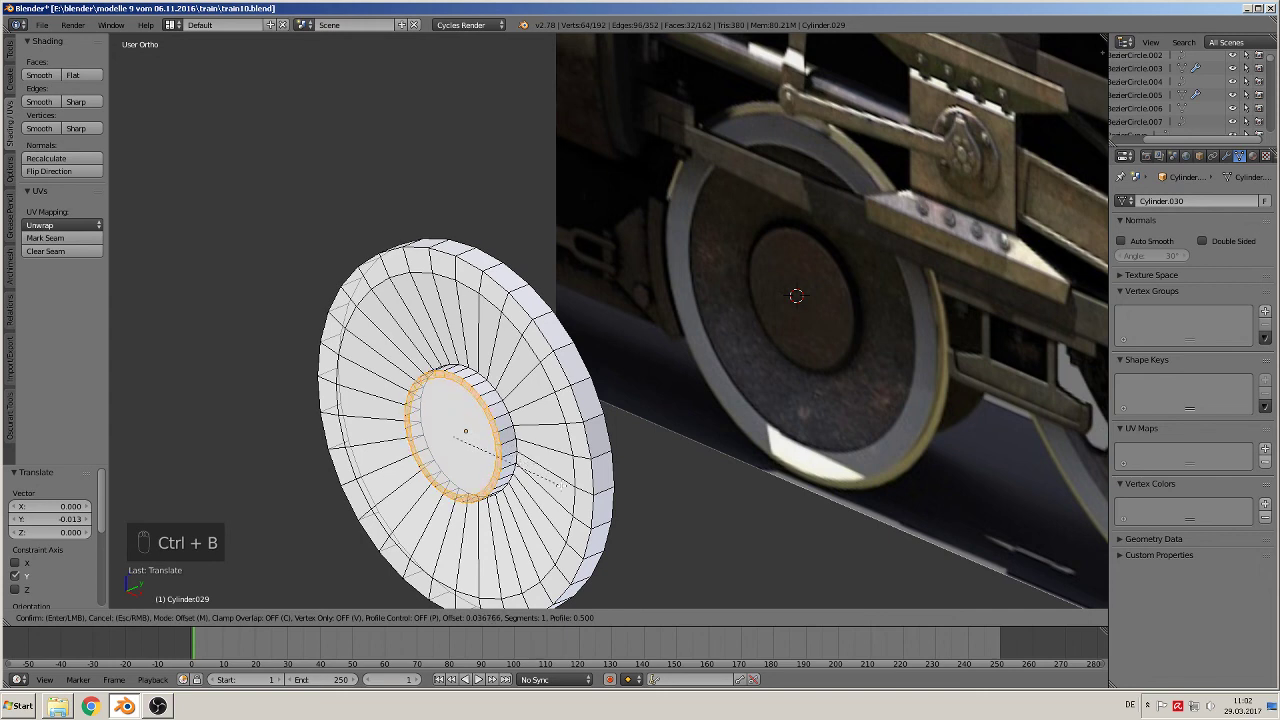
left_click(574, 495)
Step: Extrude the wheel's rear outer edge loop outward by about 1.06 and extrude it 0.008 along Y to form the flange
right_click(568, 309, "alt")
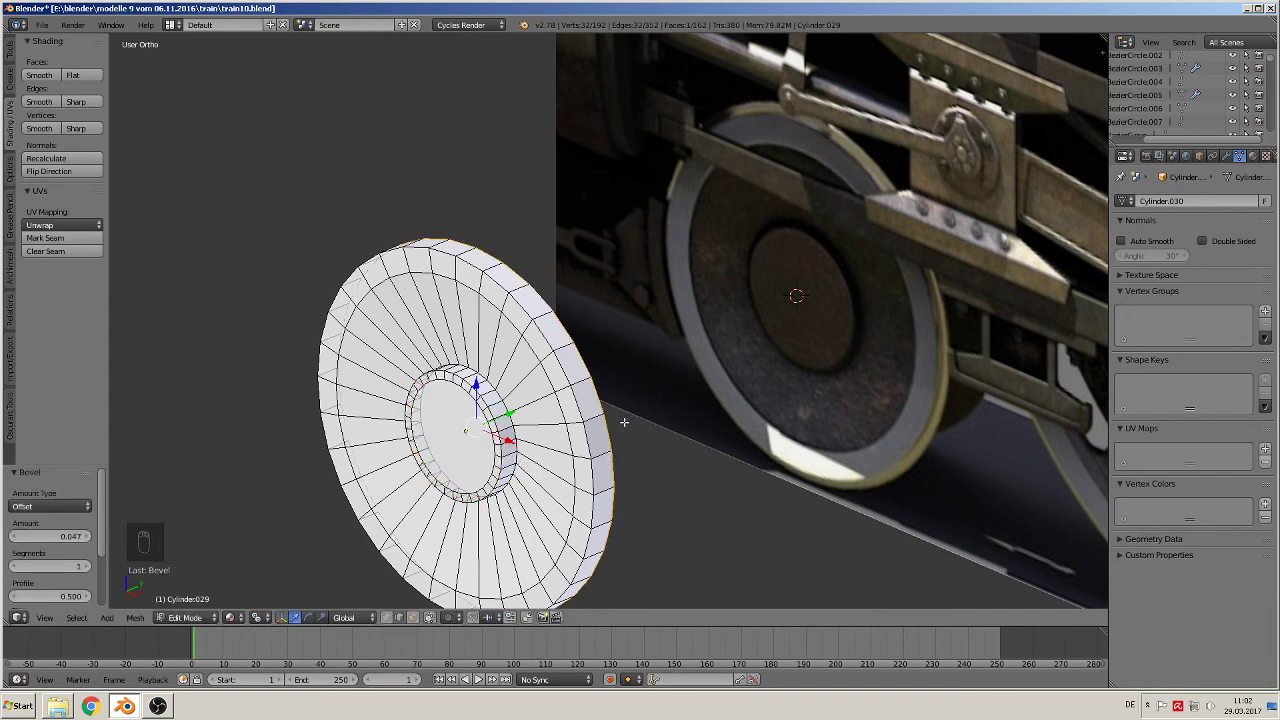
key("ctrl+r")
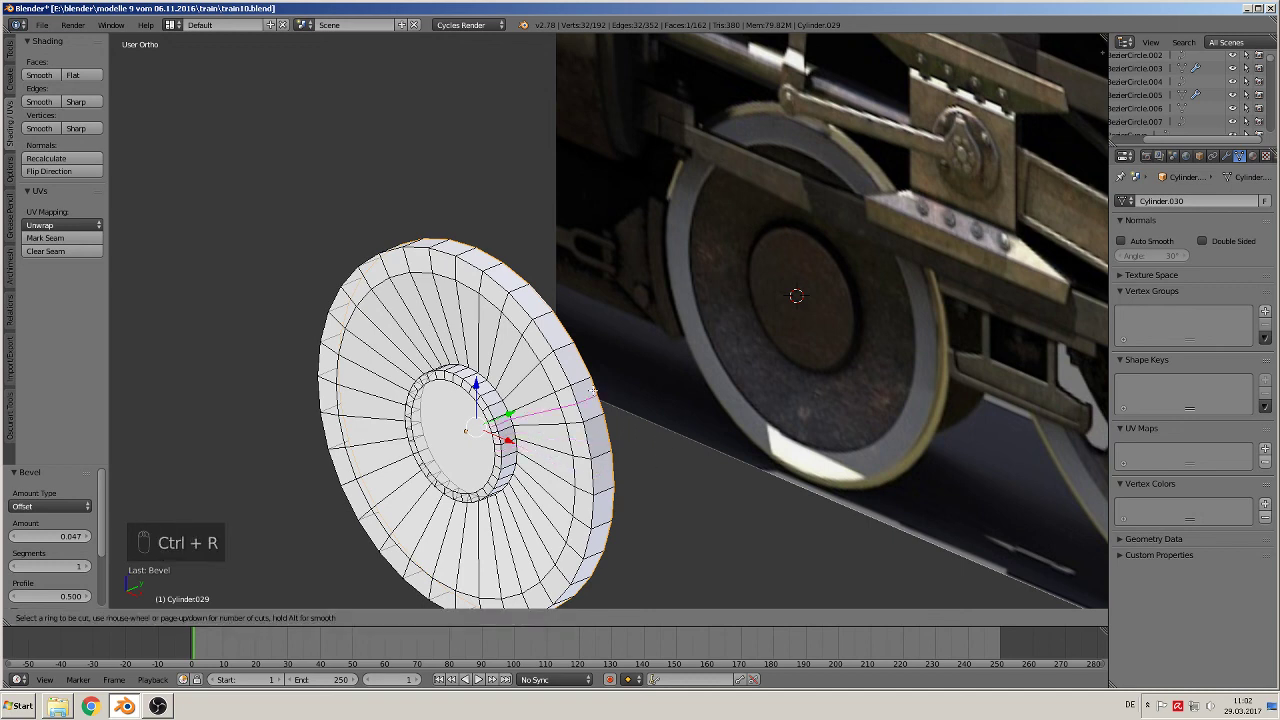
key("Escape")
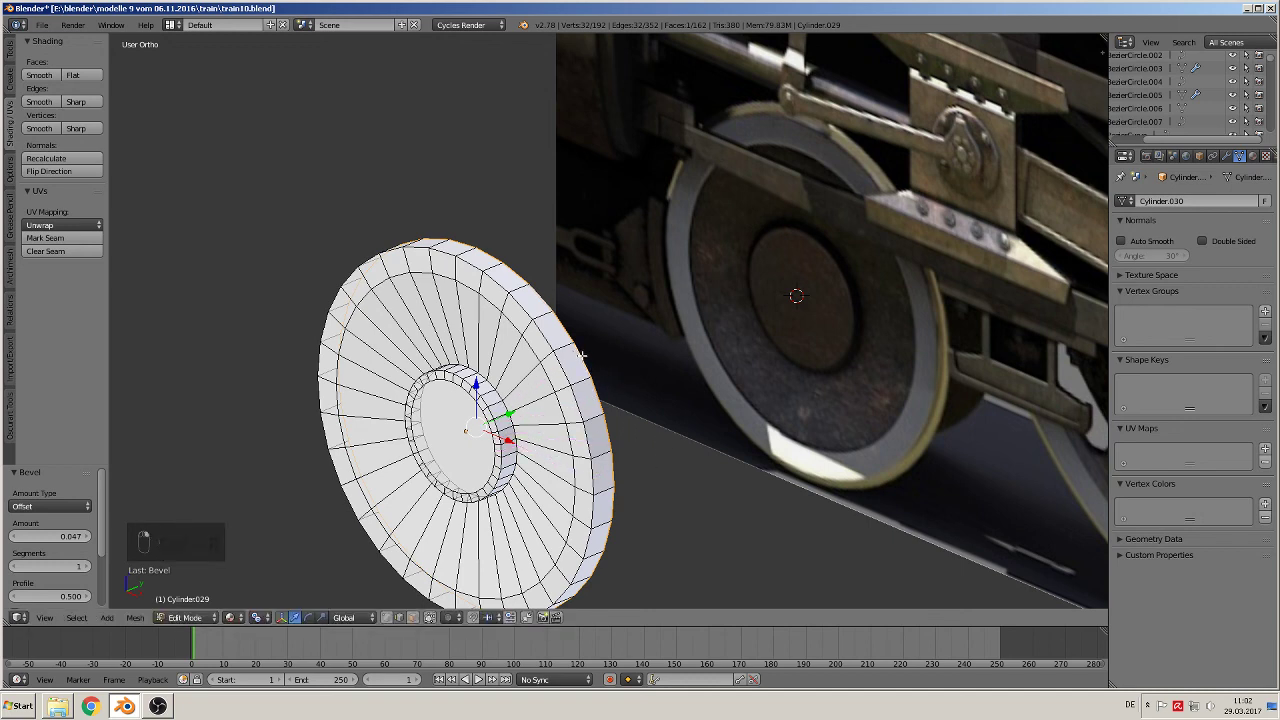
key("e")
key("s")
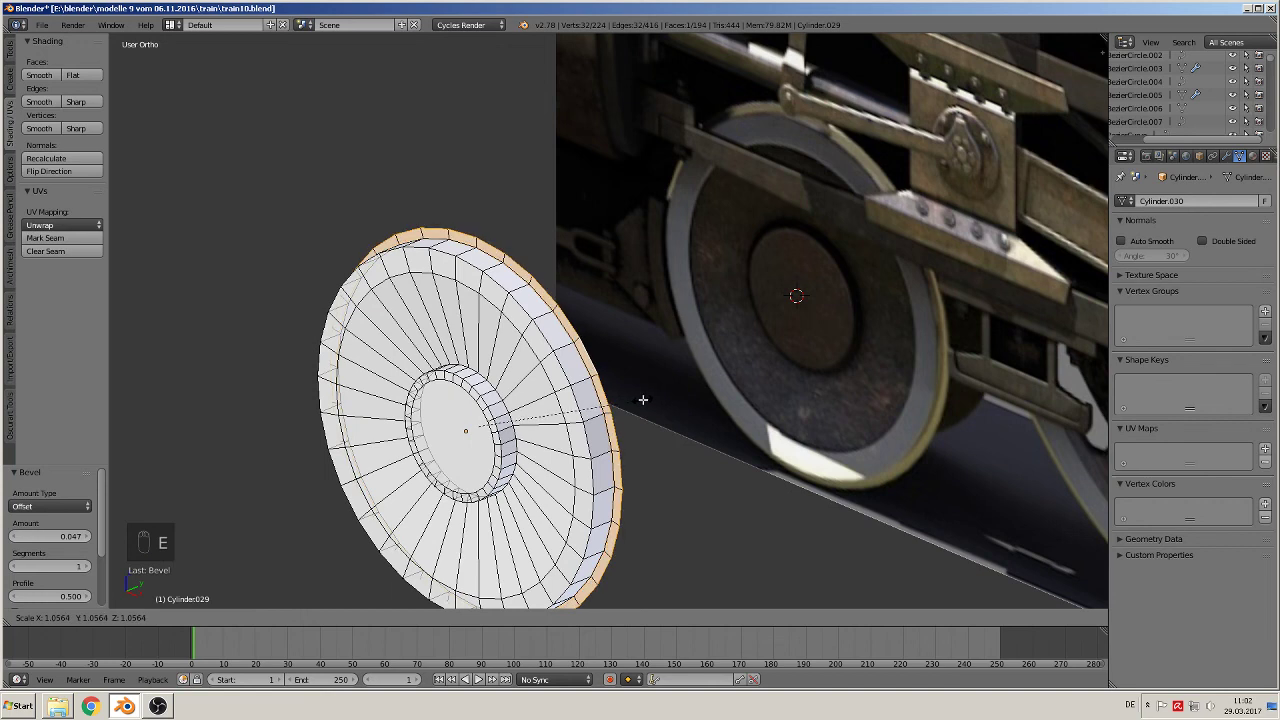
left_click(645, 403)
key("e")
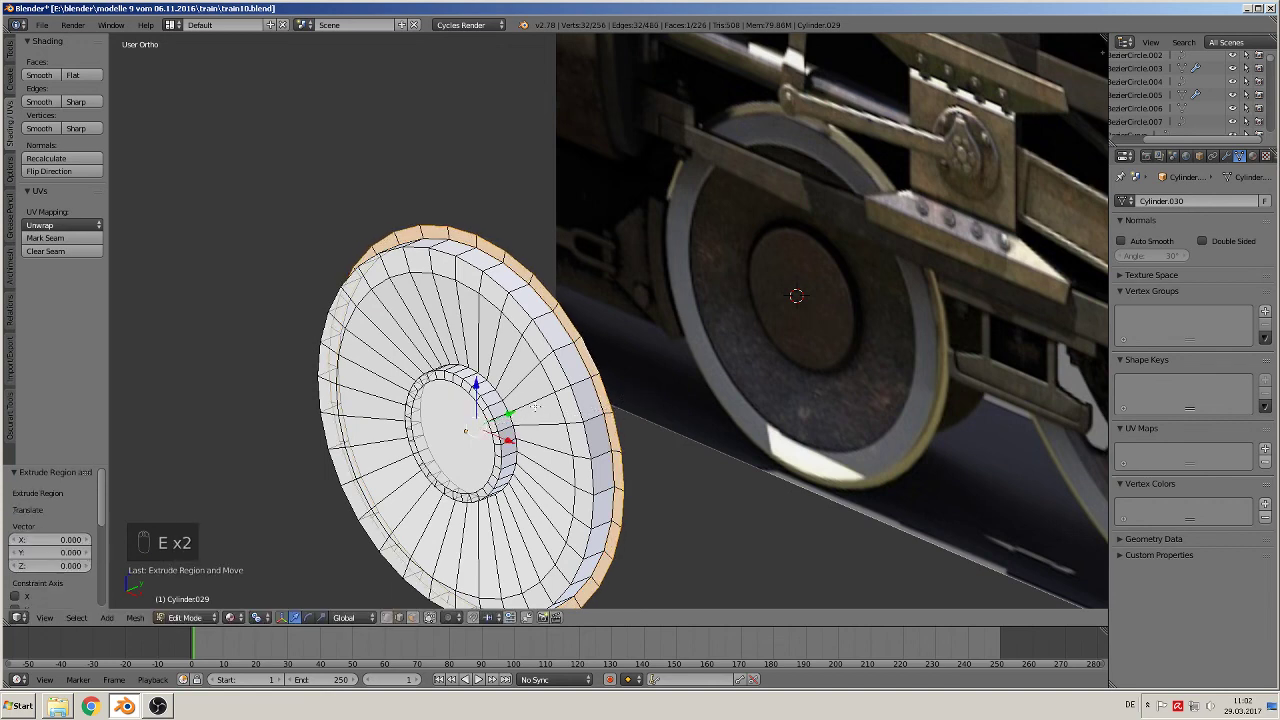
left_click_drag(510, 414, 520, 425)
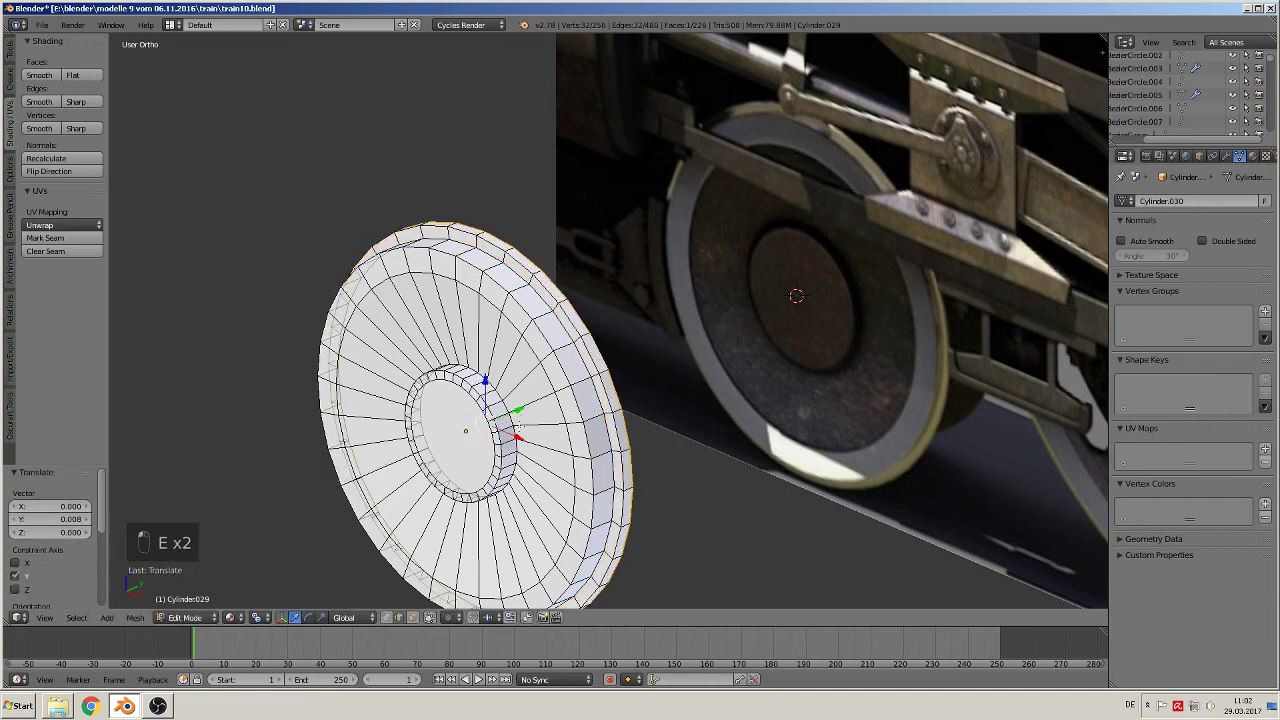
Step: Fill the flange's open rear edge loop with a face, deselect everything and return to Object Mode
key("f")
key("a")
key("KP_1")
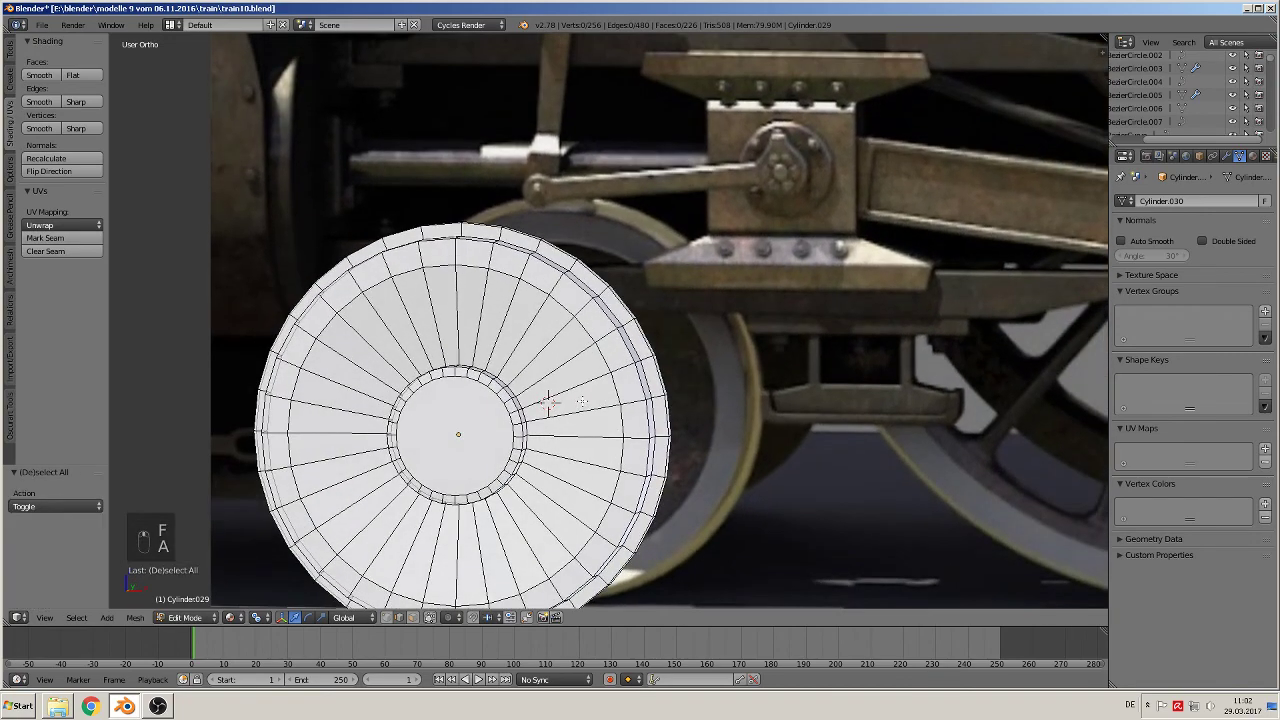
scroll(584, 396, "up", 4)
scroll(584, 396, "down", 4)
key("Tab")
Step: Move the finished leading wheel about -0.370 along X and 1.883 along Z, placing it beside the spoked wheels above the reference image
scroll(531, 425, "down", 5)
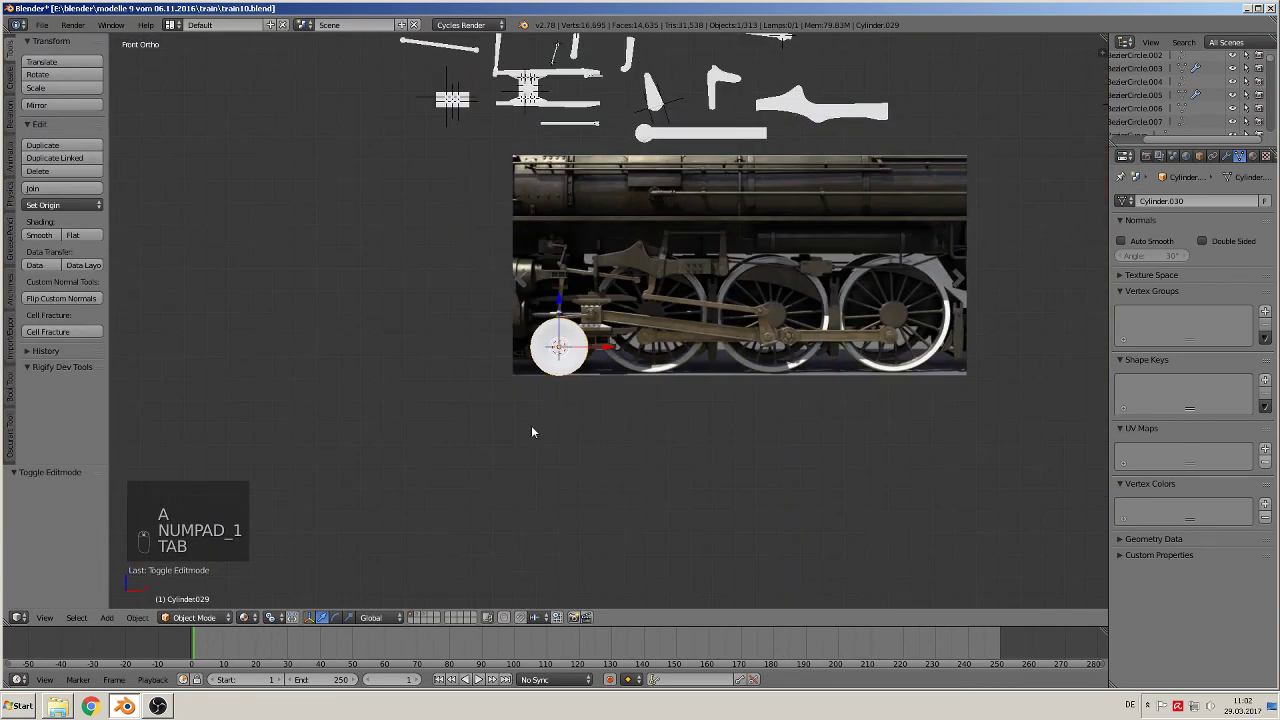
middle_click_drag(600, 507, 614, 541, "shift")
key("g")
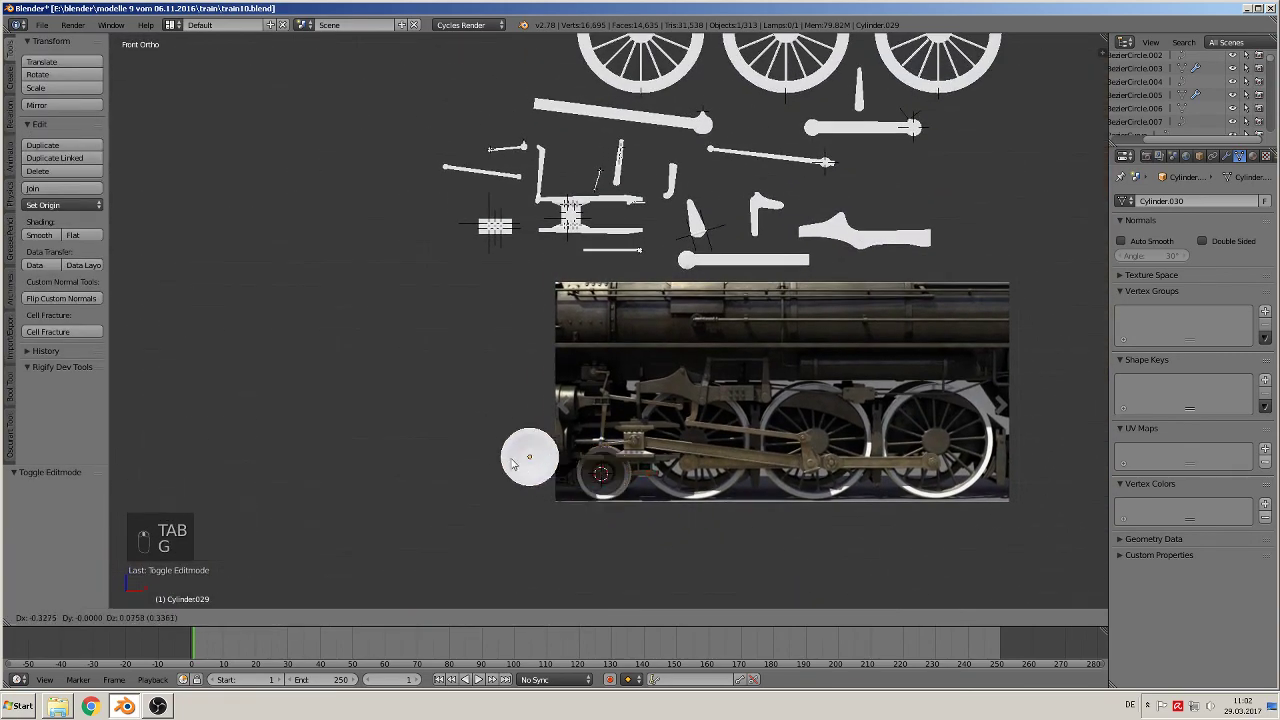
left_click(513, 73)
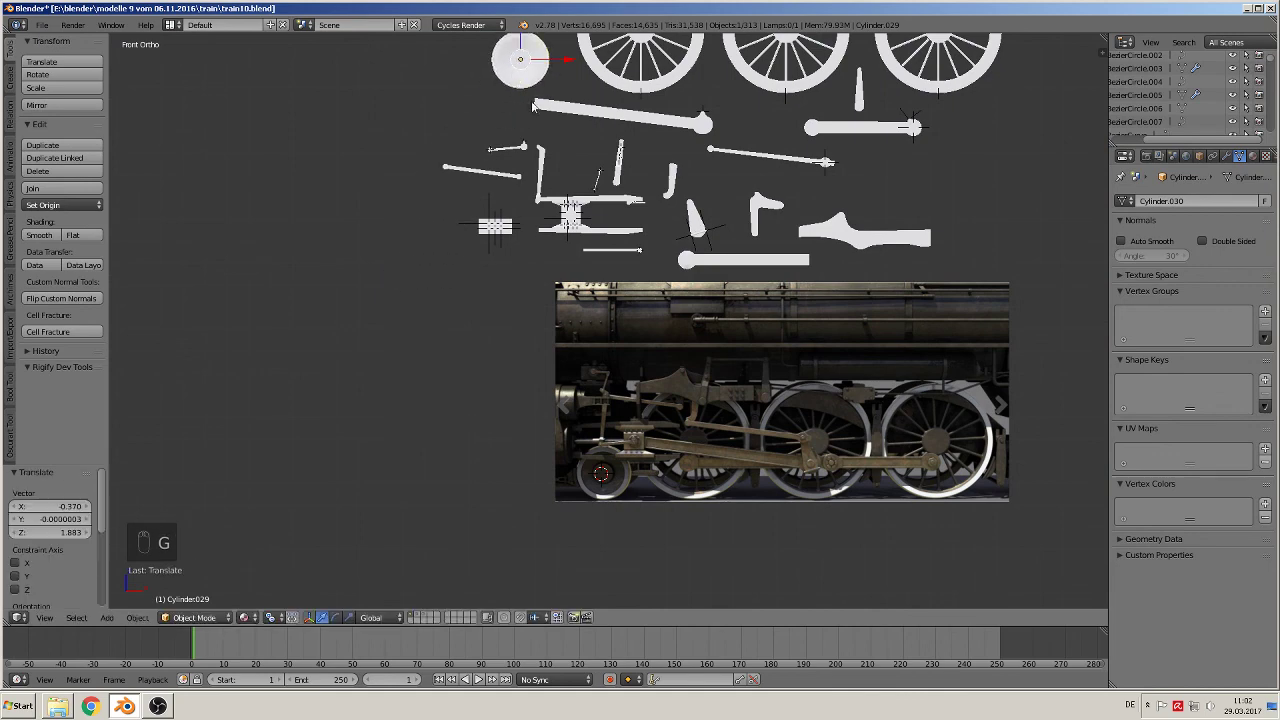
scroll(802, 497, "up", 3)
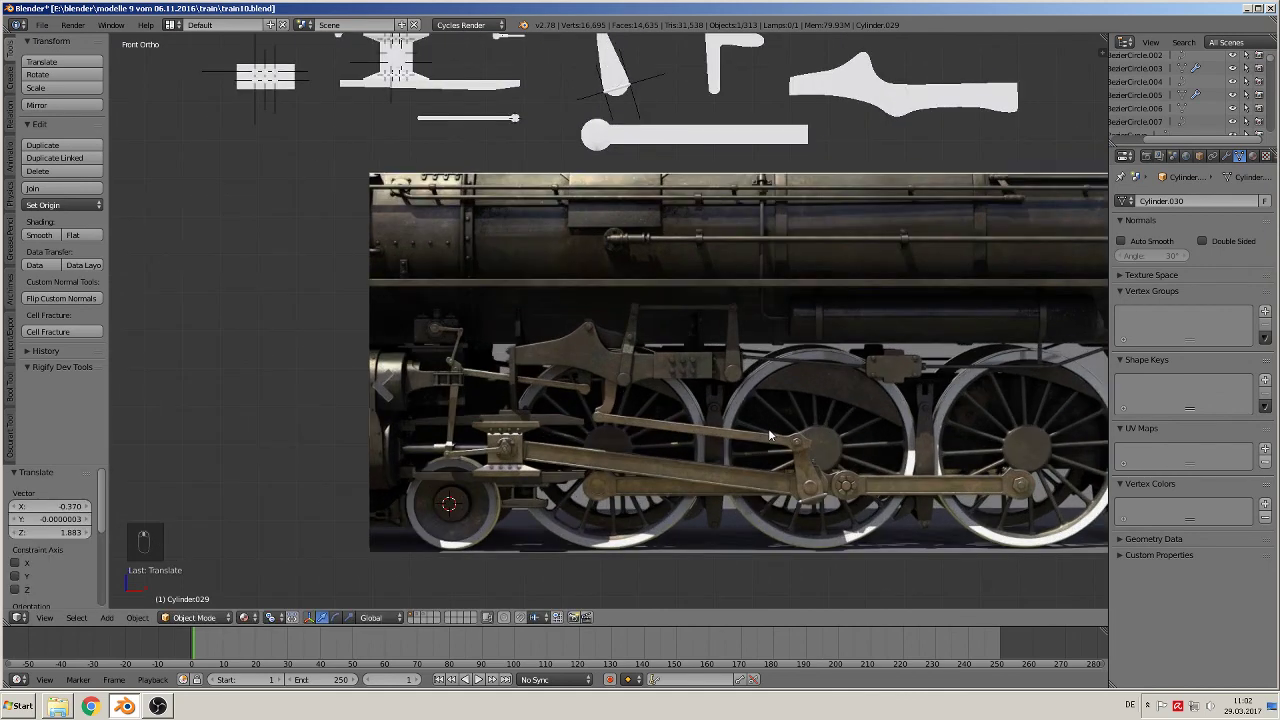
middle_click_drag(782, 447, 645, 447, "shift")
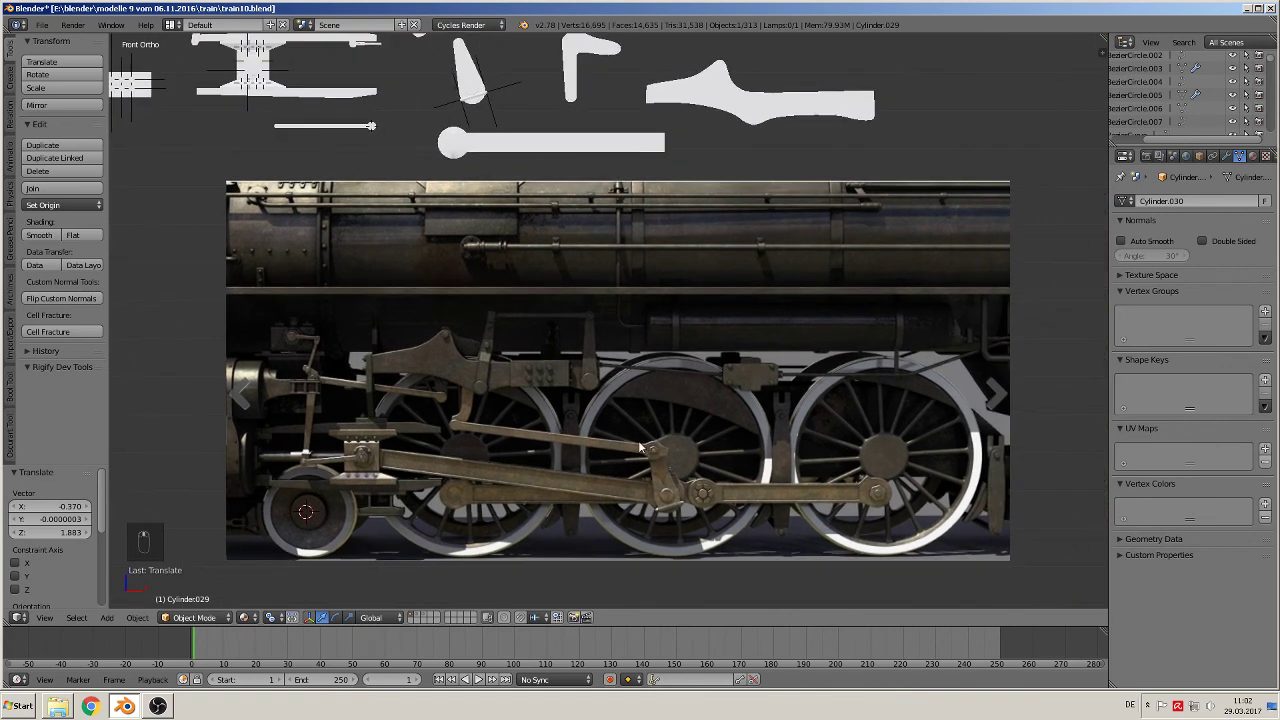
scroll(642, 436, "up", 1)
key("KP_1")
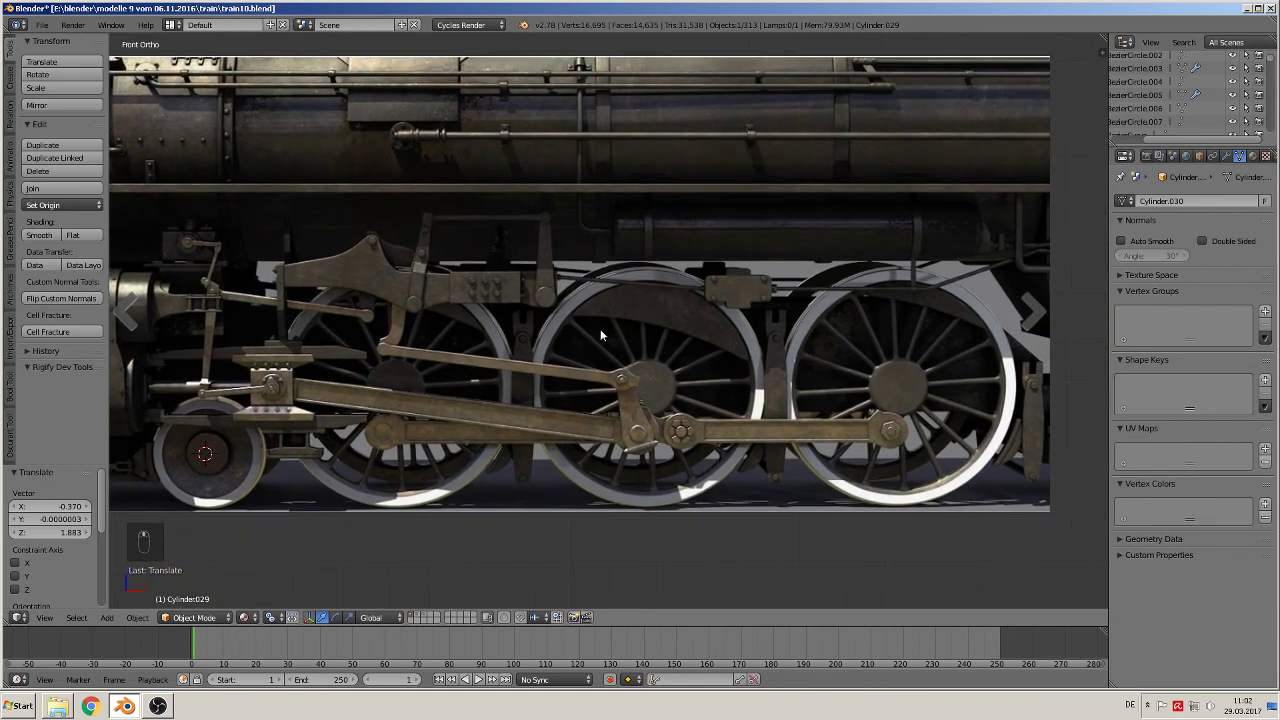